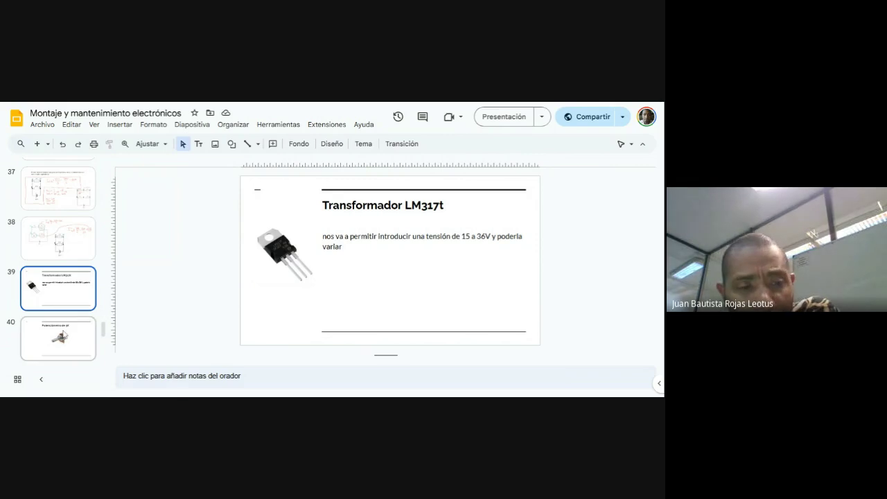
# - Review the component slides 40 to 45, from the 5K potentiometer through the 104 ceramic capacitor
pyautogui.click(62, 334)
pyautogui.scroll(-2, 61, 334)
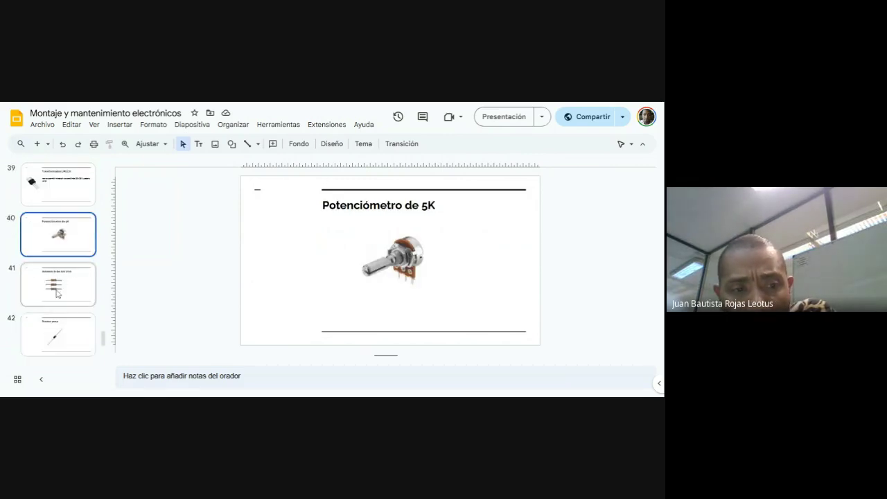
pyautogui.click(57, 294)
pyautogui.scroll(-2, 57, 293)
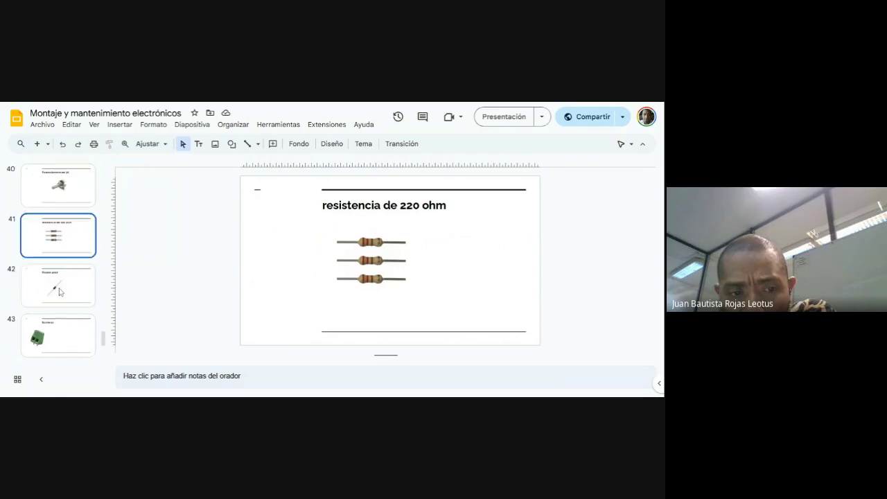
pyautogui.click(58, 241)
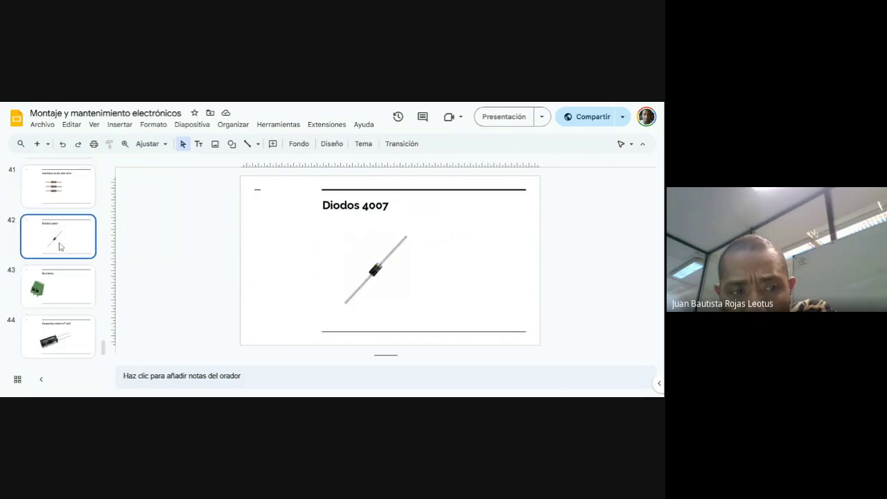
pyautogui.click(68, 297)
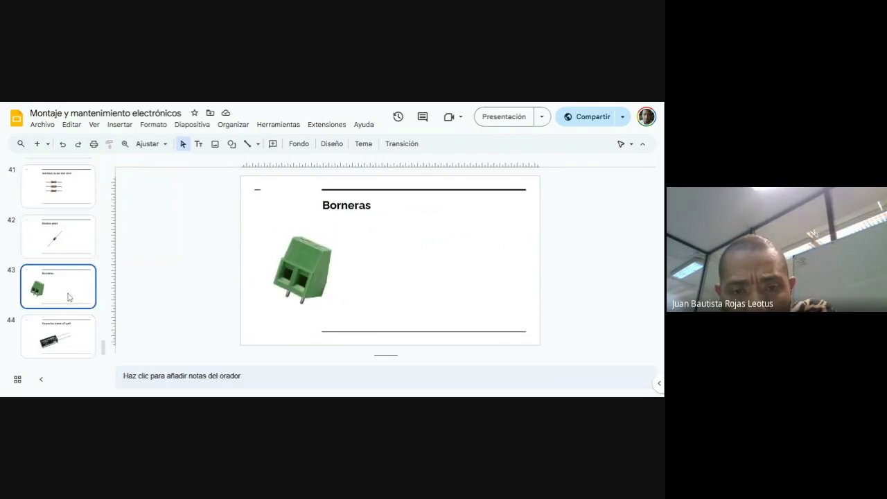
pyautogui.scroll(-1, 67, 297)
pyautogui.click(67, 296)
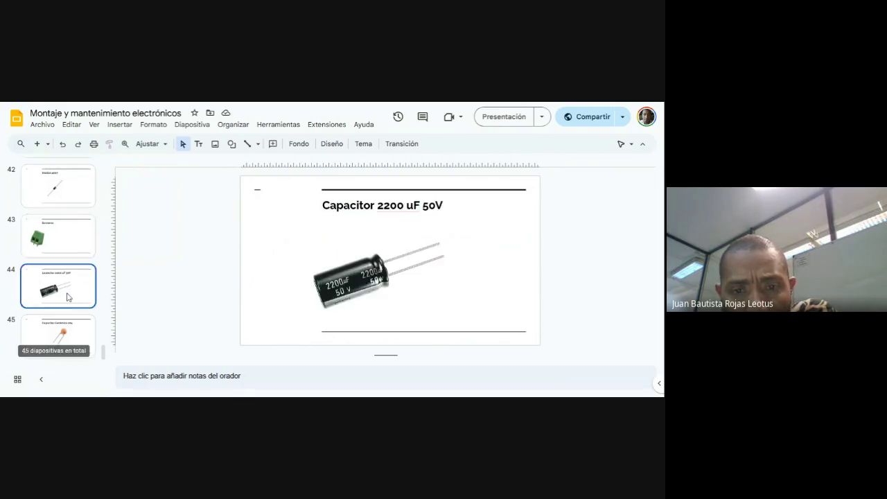
pyautogui.click(65, 334)
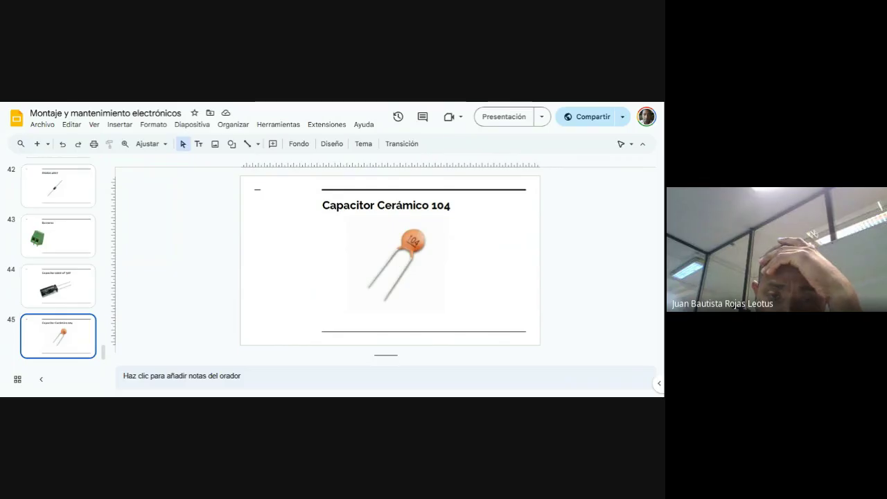
# - Switch to KiCad, open the Fuente de Poder Variable project's schematic and delete the entire existing circuit from the sheet
pyautogui.hotkey('alt', 'Tab')
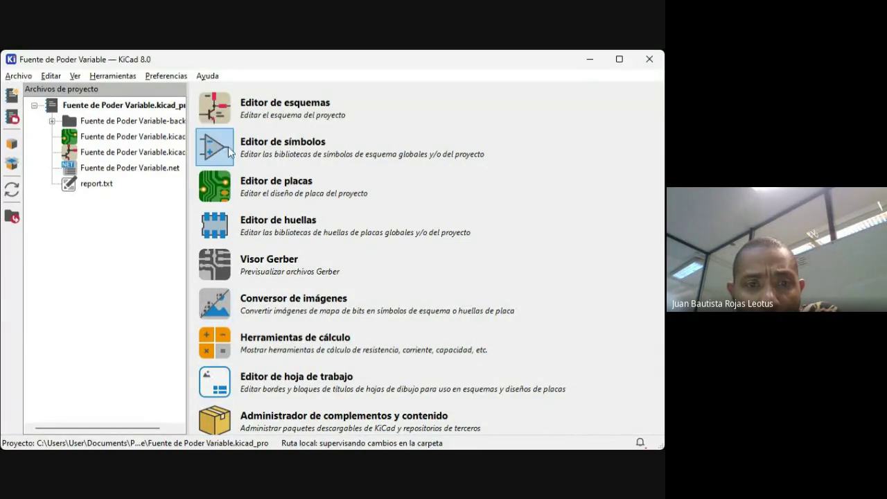
pyautogui.click(224, 109)
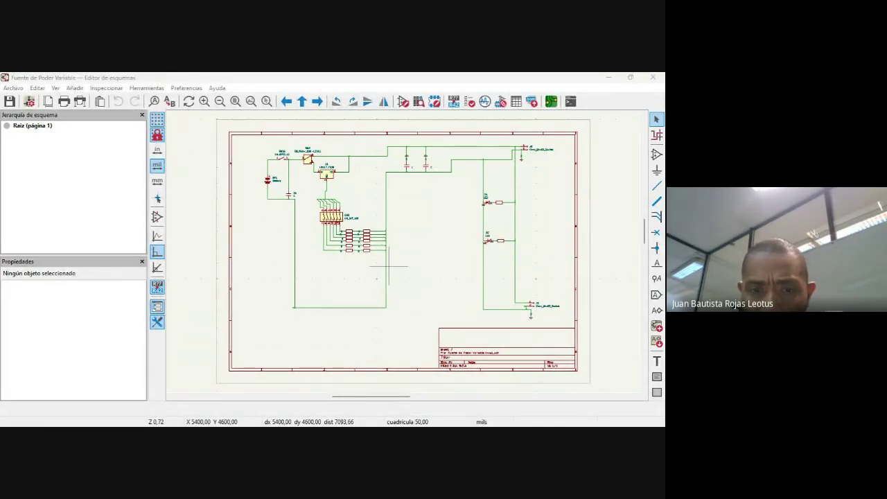
pyautogui.click(530, 357)
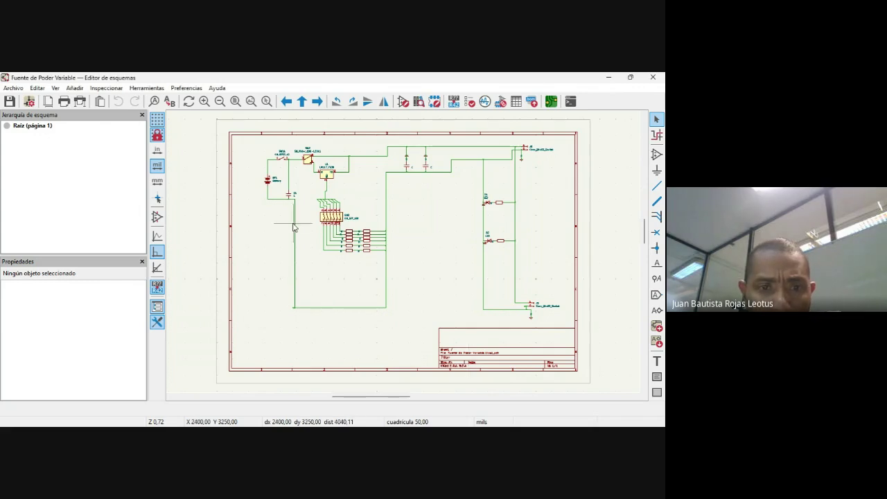
pyautogui.moveTo(207, 123); pyautogui.dragTo(604, 336)
pyautogui.press('Delete')
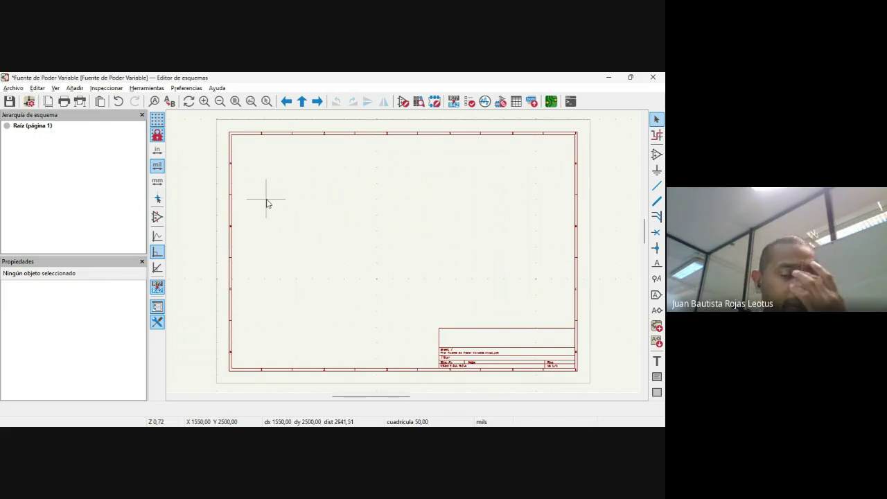
# - Start adding a symbol near the sheet's upper-left area and filter the symbol library with "connec"
pyautogui.press('a')
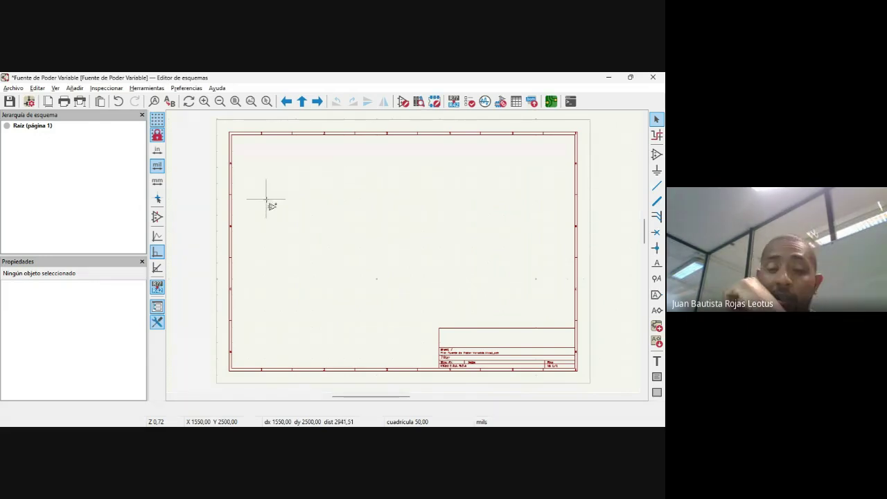
pyautogui.click(267, 201)
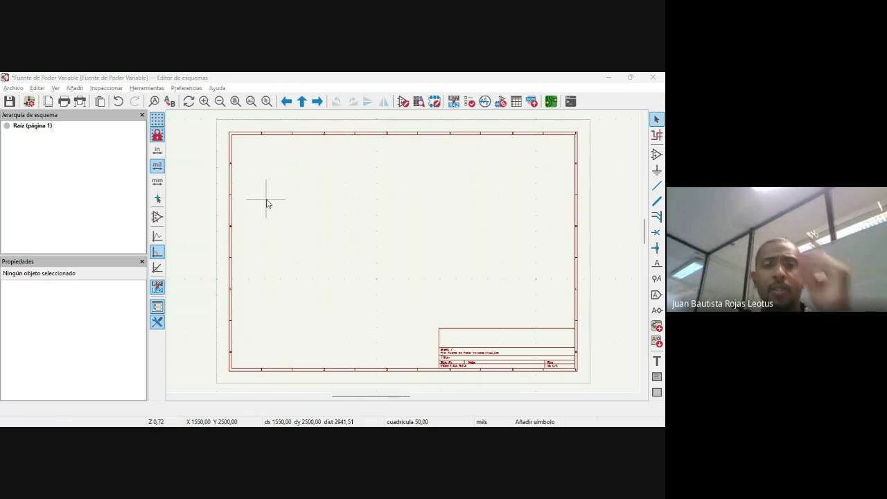
pyautogui.click(271, 206)
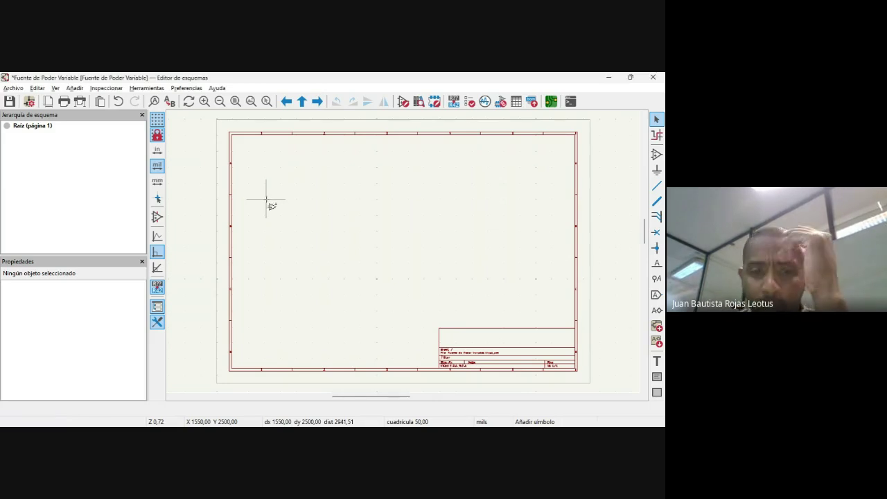
pyautogui.click(296, 217)
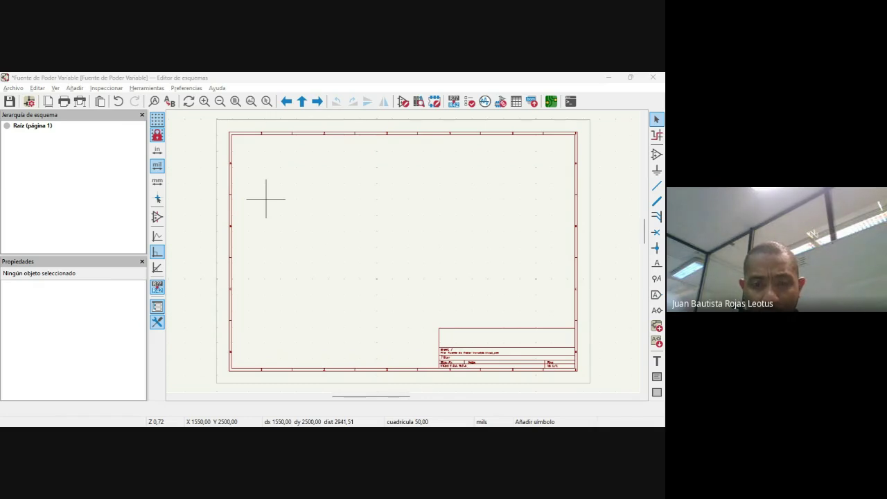
pyautogui.press('a')
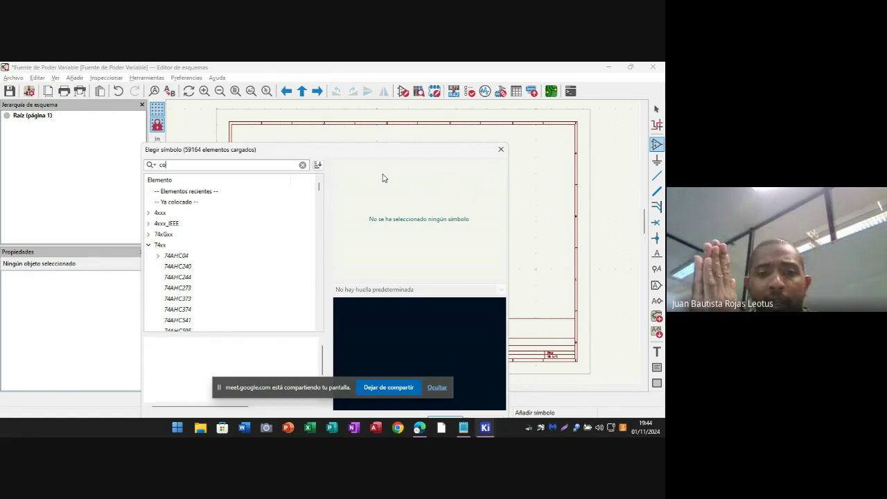
pyautogui.write('nnec')
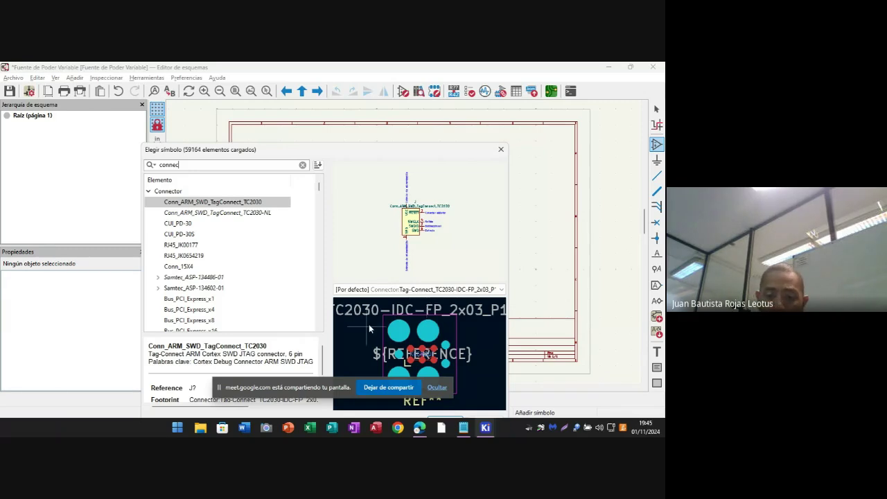
# - Examine the filtered connector symbols and their previews, from the CUI_PD-30 through the single-row Conn_01x pin and socket variants to the DE9 and DE15 types
pyautogui.press('Down')
pyautogui.press('Down')
pyautogui.press('Down')
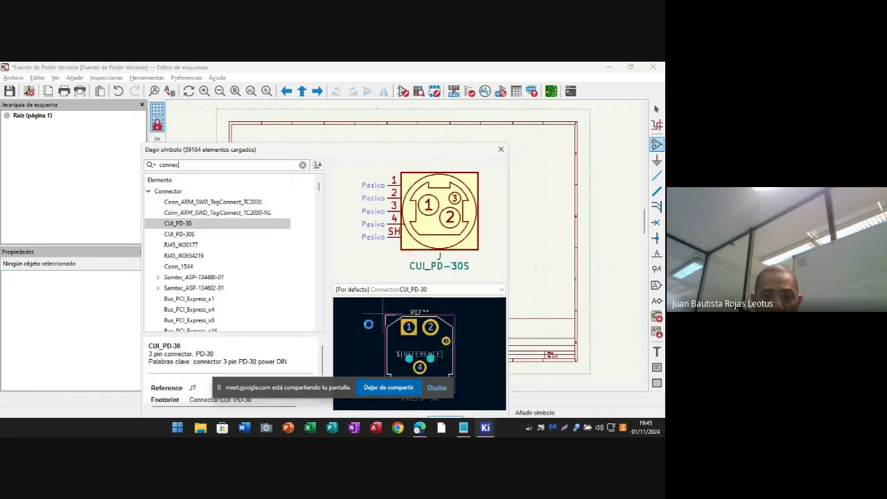
pyautogui.press('Down')
pyautogui.press('Down')
pyautogui.press('Down')
pyautogui.press('Down')
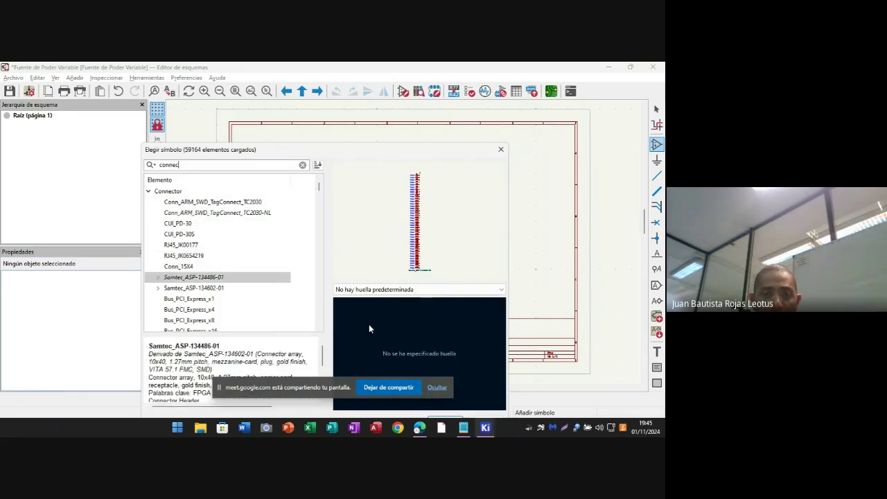
pyautogui.press('Down')
pyautogui.press('Down')
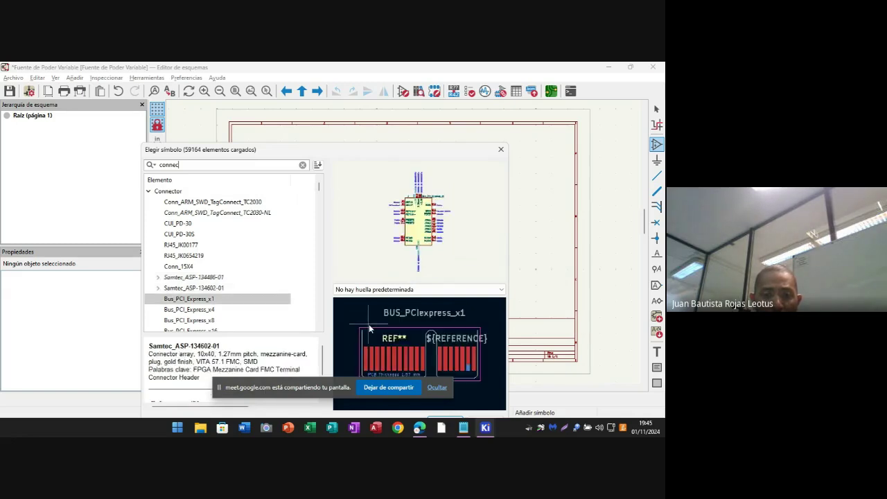
pyautogui.press('Down')
pyautogui.press('Down')
pyautogui.press('Down')
pyautogui.press('Down')
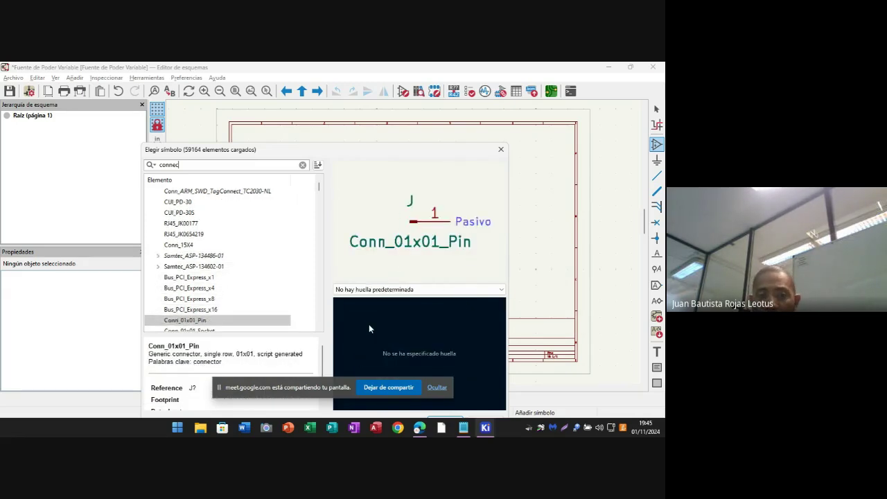
pyautogui.press('Down')
pyautogui.press('Down')
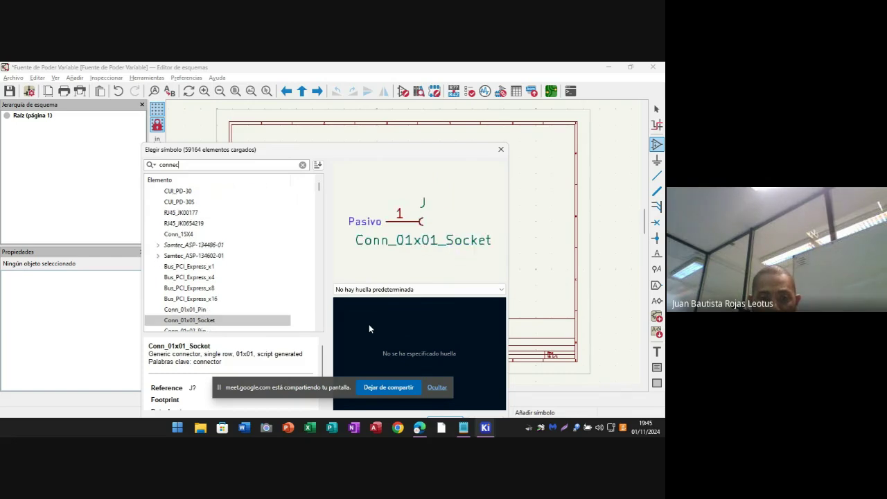
pyautogui.press('Down')
pyautogui.press('Down')
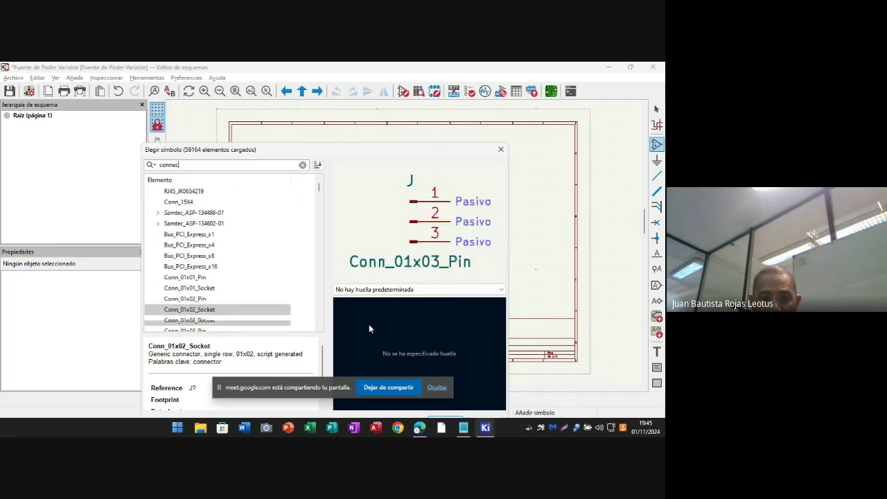
pyautogui.press('Down')
pyautogui.press('Down')
pyautogui.press('Down')
pyautogui.press('Down')
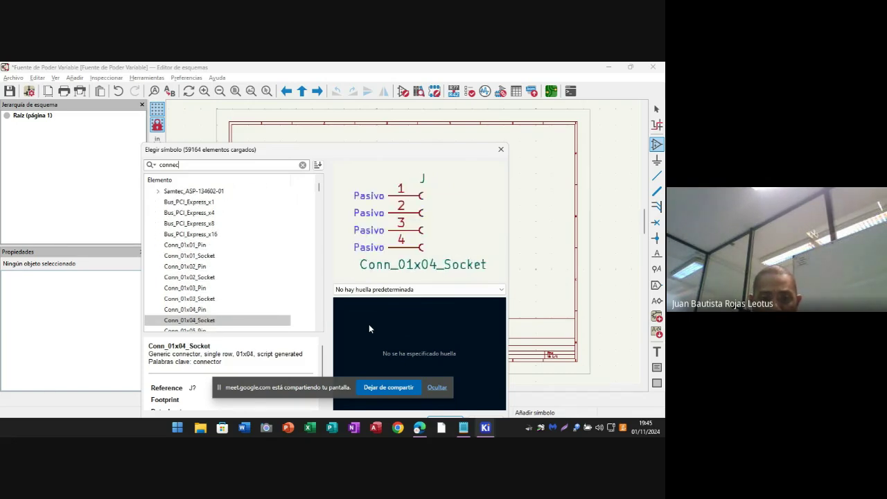
pyautogui.press('Down')
pyautogui.press('Down')
pyautogui.press('Down')
pyautogui.press('Down')
pyautogui.press('Down')
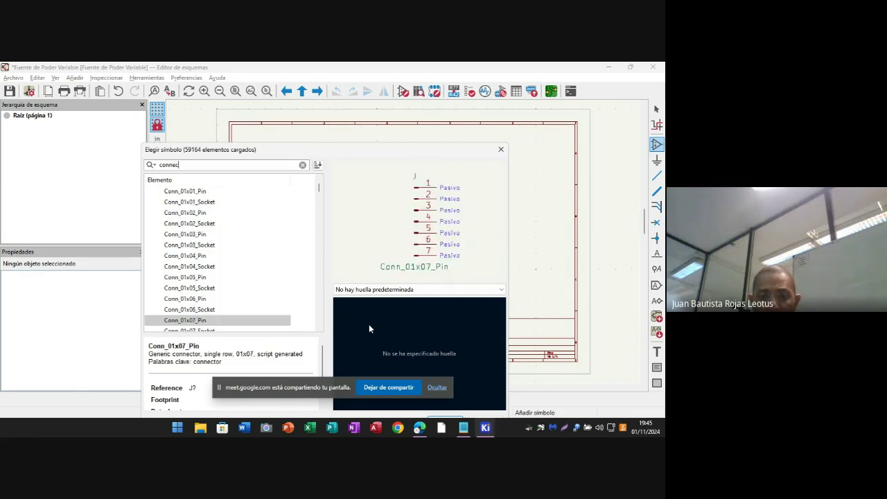
pyautogui.press('Down')
pyautogui.press('Down')
pyautogui.press('Down')
pyautogui.press('Down')
pyautogui.press('Down')
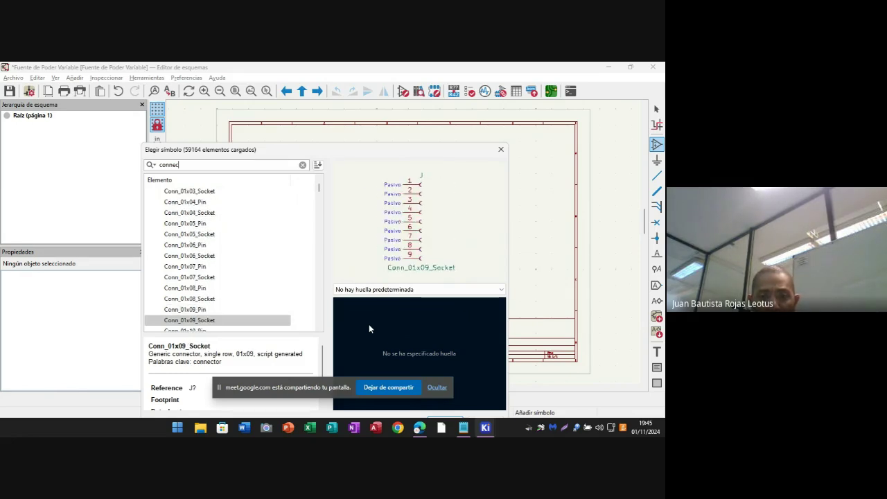
pyautogui.press('Down')
pyautogui.press('Down')
pyautogui.press('Down')
pyautogui.press('Down')
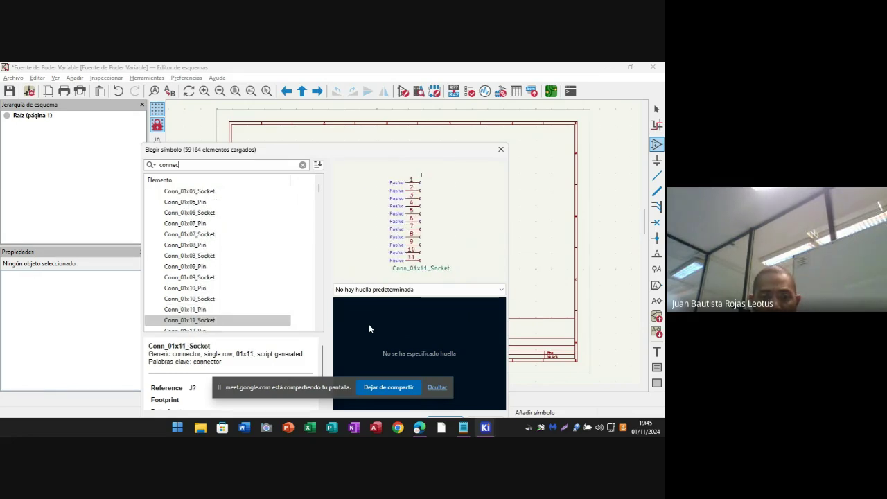
pyautogui.press('Down')
pyautogui.press('Down')
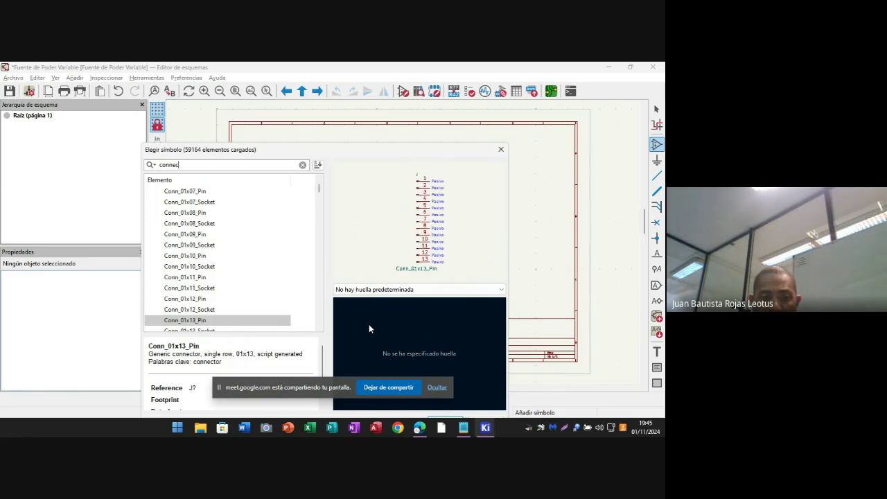
pyautogui.press('Down')
pyautogui.press('Down')
pyautogui.press('Down')
pyautogui.press('Down')
pyautogui.press('Down')
pyautogui.press('Down')
pyautogui.press('Down')
pyautogui.press('Down')
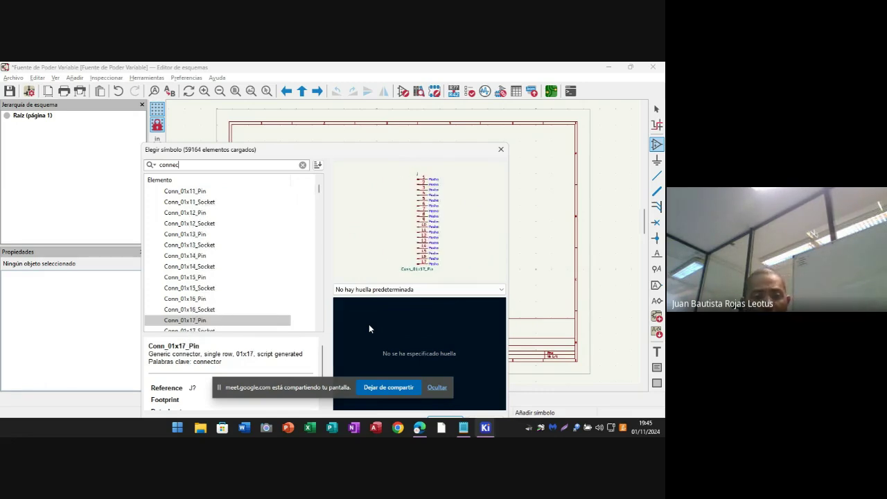
pyautogui.press('Down')
pyautogui.press('Down')
pyautogui.press('Down')
pyautogui.press('Down')
pyautogui.press('Down')
pyautogui.press('Down')
pyautogui.press('Down')
pyautogui.press('Down')
pyautogui.press('Down')
pyautogui.press('Down')
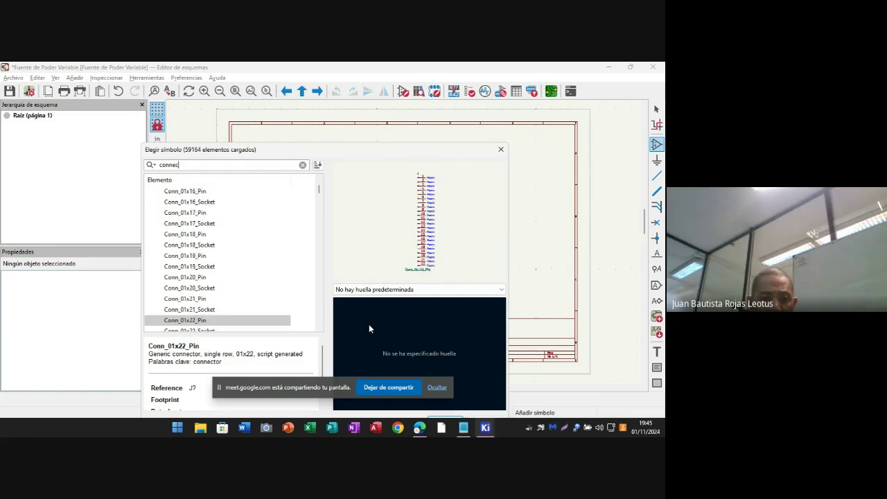
pyautogui.press('Down')
pyautogui.press('Down')
pyautogui.press('Down')
pyautogui.press('Down')
pyautogui.press('Down')
pyautogui.press('Down')
pyautogui.press('Down')
pyautogui.press('Down')
pyautogui.press('Down')
pyautogui.press('Down')
pyautogui.press('Down')
pyautogui.press('Down')
pyautogui.press('Down')
pyautogui.press('Down')
pyautogui.press('Down')
pyautogui.press('Down')
pyautogui.press('Down')
pyautogui.press('Down')
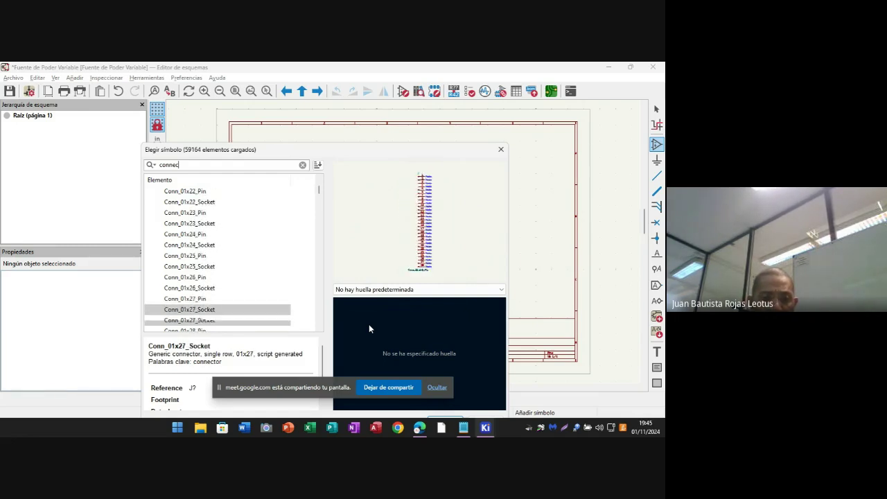
pyautogui.press('Down')
pyautogui.press('Down')
pyautogui.press('Down')
pyautogui.press('Down')
pyautogui.press('Down')
pyautogui.press('Down')
pyautogui.press('Down')
pyautogui.press('Down')
pyautogui.press('Down')
pyautogui.press('Down')
pyautogui.press('Down')
pyautogui.press('Down')
pyautogui.press('Down')
pyautogui.press('Down')
pyautogui.press('Down')
pyautogui.press('Down')
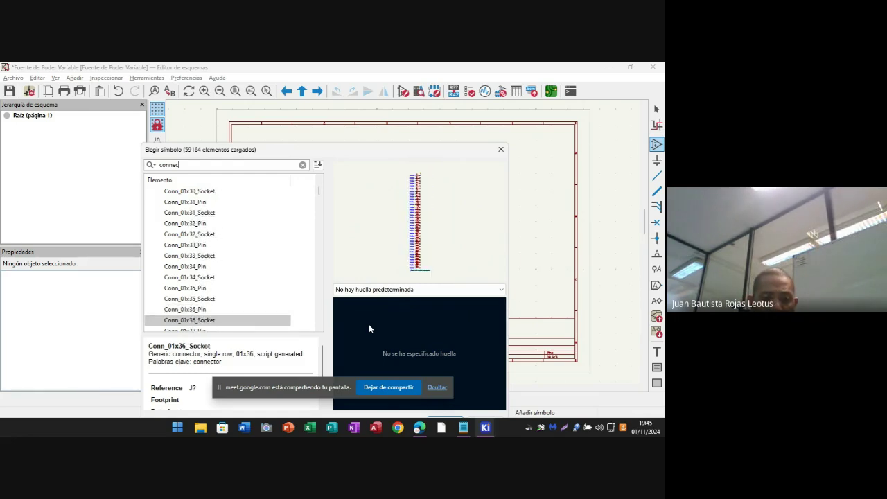
pyautogui.press('Down')
pyautogui.press('Down')
pyautogui.press('Down')
pyautogui.press('Down')
pyautogui.press('Down')
pyautogui.press('Down')
pyautogui.press('Down')
pyautogui.press('Down')
pyautogui.press('Down')
pyautogui.press('Down')
pyautogui.press('Down')
pyautogui.press('Down')
pyautogui.press('Down')
pyautogui.press('Down')
pyautogui.press('Down')
pyautogui.press('Down')
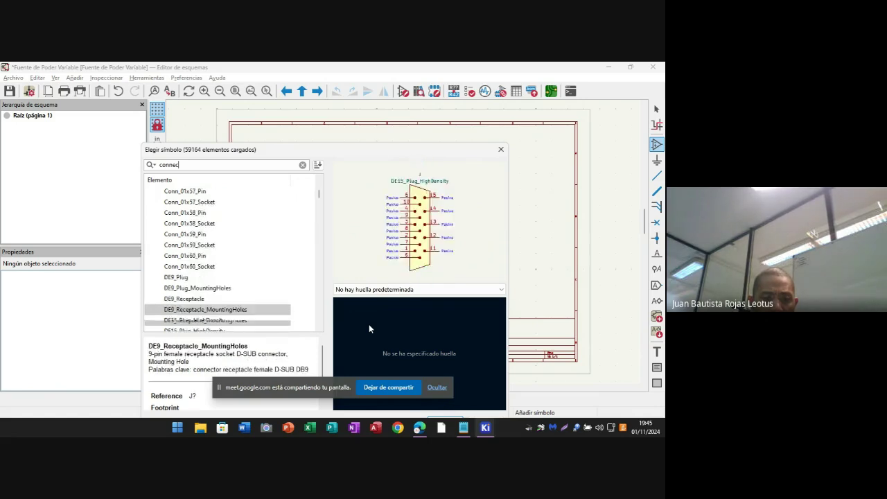
# - Review the connector symbols and their previews backward from the DIN41612 types through the single-row Conn_01x variants to Conn_01x13_Socket
pyautogui.press('Up')
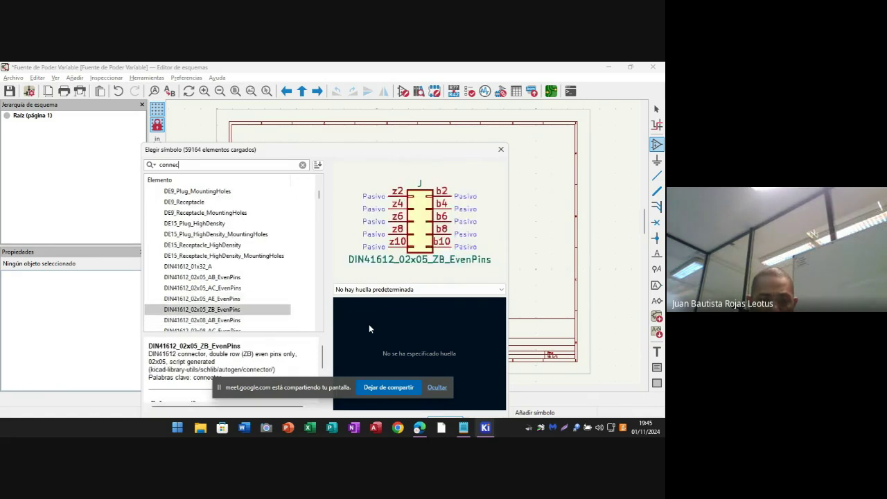
pyautogui.press('Up')
pyautogui.press('Up')
pyautogui.press('Up')
pyautogui.press('Up')
pyautogui.press('Up')
pyautogui.press('Up')
pyautogui.press('Up')
pyautogui.press('Up')
pyautogui.press('Up')
pyautogui.press('Up')
pyautogui.press('Up')
pyautogui.press('Up')
pyautogui.press('Up')
pyautogui.press('Up')
pyautogui.press('Up')
pyautogui.press('Up')
pyautogui.press('Up')
pyautogui.press('Up')
pyautogui.press('Up')
pyautogui.press('Up')
pyautogui.press('Up')
pyautogui.press('Up')
pyautogui.press('Up')
pyautogui.press('Up')
pyautogui.press('Up')
pyautogui.press('Up')
pyautogui.press('Up')
pyautogui.press('Up')
pyautogui.press('Up')
pyautogui.press('Up')
pyautogui.press('Up')
pyautogui.press('Up')
pyautogui.press('Up')
pyautogui.press('Up')
pyautogui.press('Up')
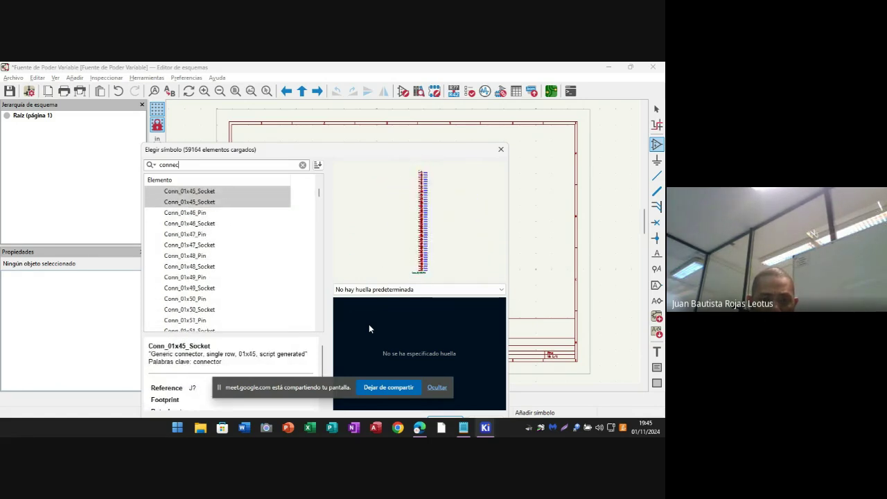
pyautogui.press('Up')
pyautogui.press('Up')
pyautogui.press('Up')
pyautogui.press('Up')
pyautogui.press('Up')
pyautogui.press('Up')
pyautogui.press('Up')
pyautogui.press('Up')
pyautogui.press('Up')
pyautogui.press('Up')
pyautogui.press('Up')
pyautogui.press('Up')
pyautogui.press('Up')
pyautogui.press('Up')
pyautogui.press('Up')
pyautogui.press('Up')
pyautogui.press('Up')
pyautogui.press('Up')
pyautogui.press('Up')
pyautogui.press('Up')
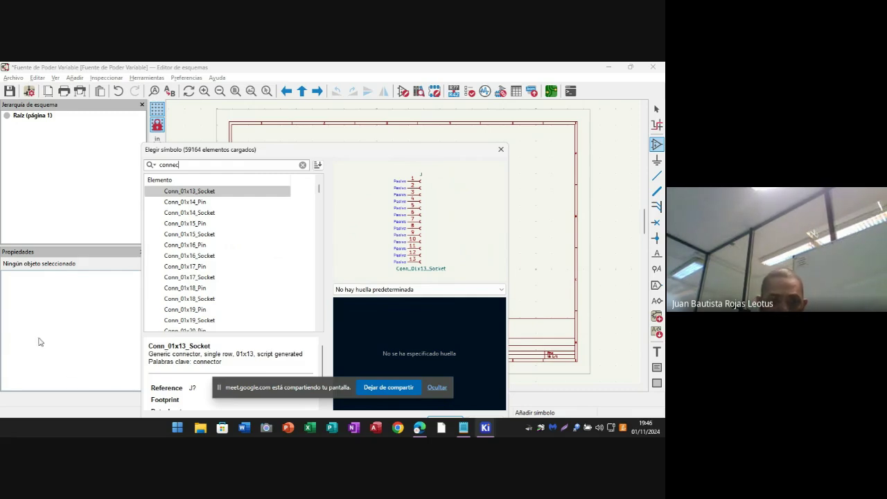
# - Compare the previews of Conn_01x02_Pin, Conn_01x02_Socket, Conn_01x03_Pin and Conn_01x03_Socket, and check the start of the Connector library
pyautogui.scroll(3, 203, 277)
pyautogui.scroll(5, 203, 277)
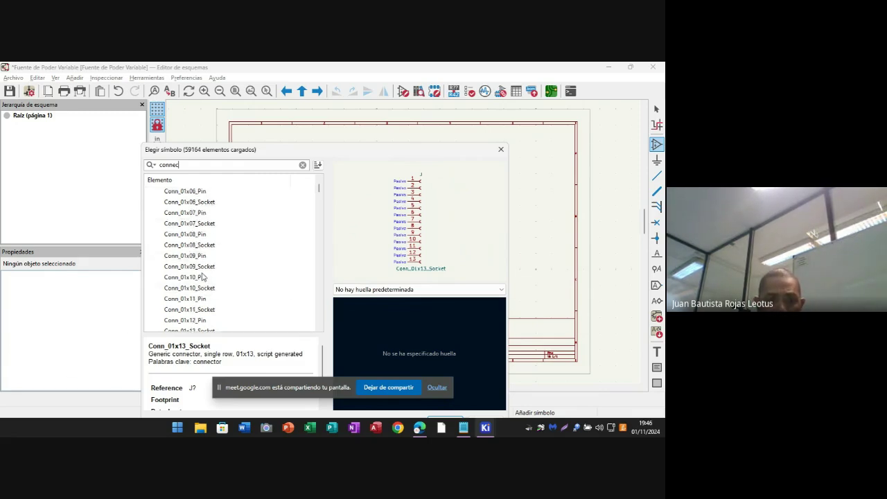
pyautogui.click(208, 236)
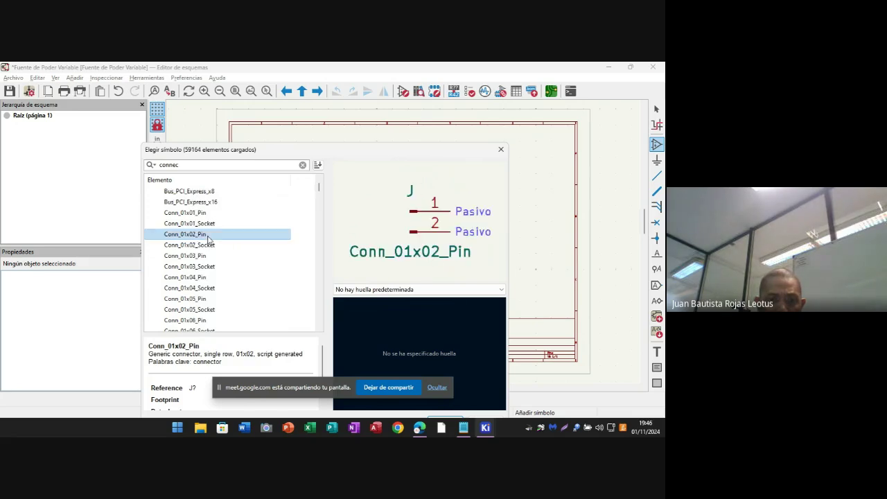
pyautogui.click(207, 247)
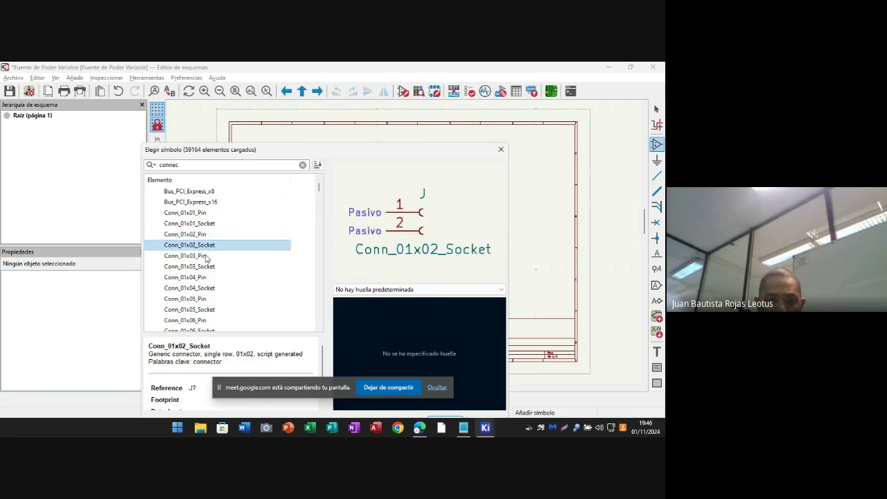
pyautogui.click(206, 257)
pyautogui.click(205, 268)
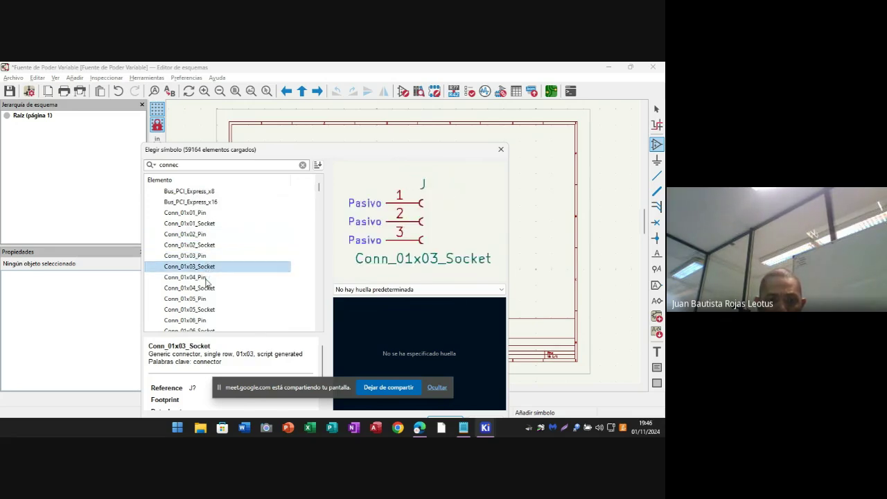
pyautogui.scroll(2, 206, 280)
pyautogui.scroll(2, 205, 280)
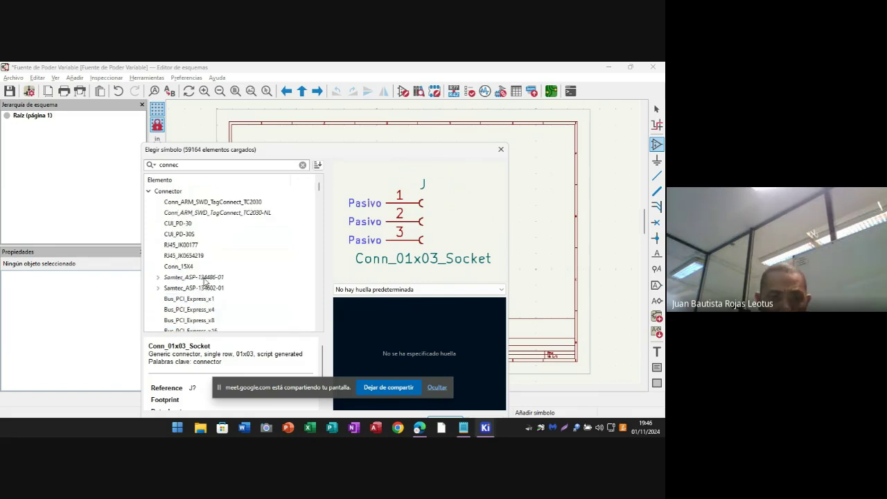
# - Change the symbol library filter to "conn_"
pyautogui.click(188, 166)
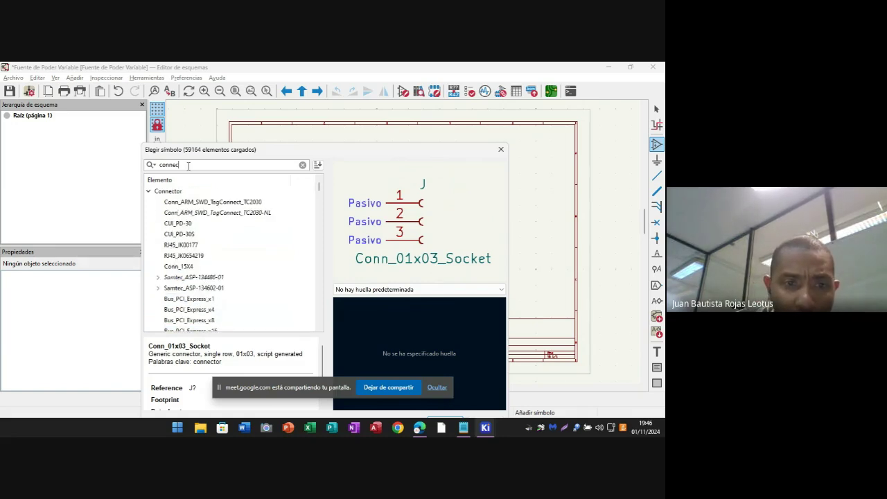
pyautogui.press('BackSpace')
pyautogui.press('BackSpace')
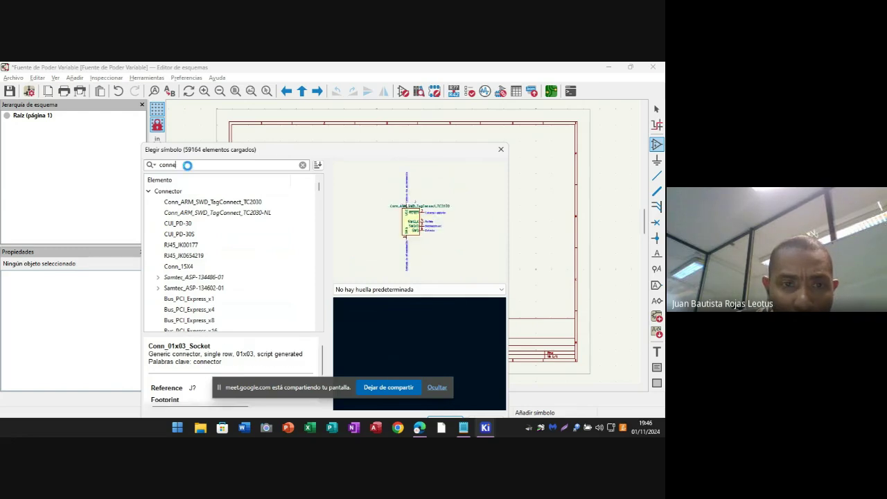
pyautogui.write('_')
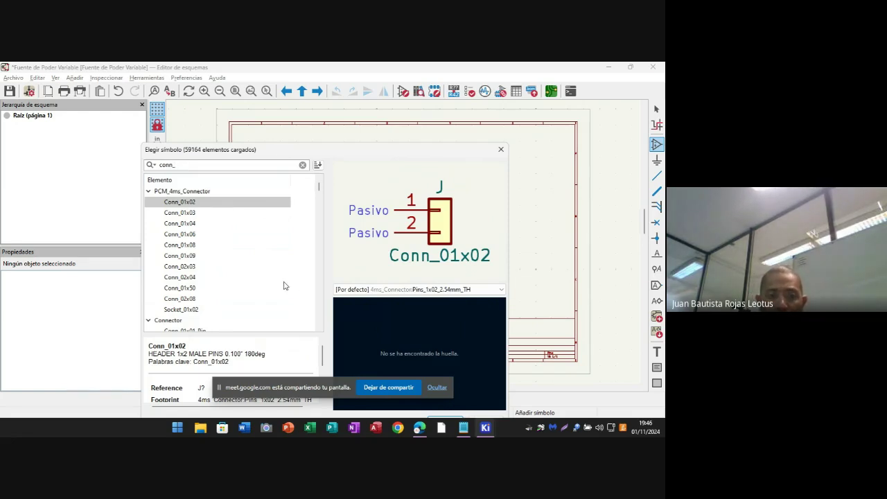
# - Examine the PCM_4ms_Connector symbols and their previews, from Conn_01x02 through Socket_01x02 and back
pyautogui.press('Down')
pyautogui.press('Down')
pyautogui.press('Down')
pyautogui.press('Down')
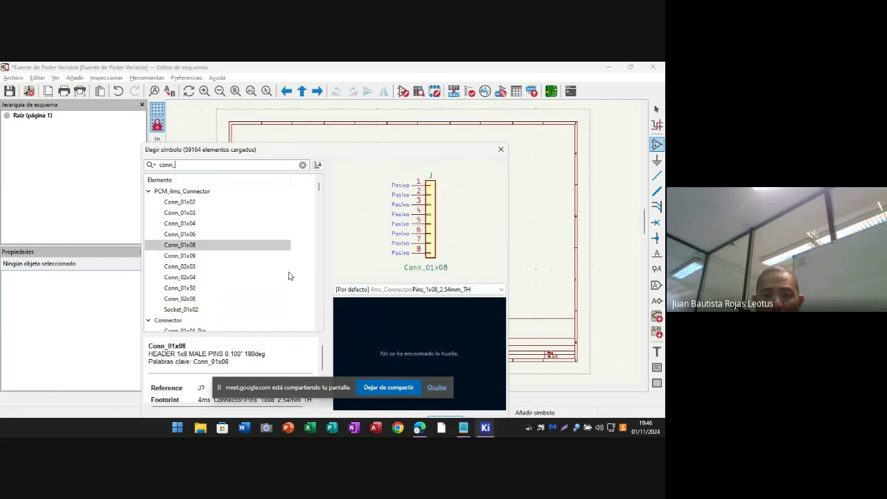
pyautogui.press('Down')
pyautogui.press('Down')
pyautogui.press('Down')
pyautogui.press('Down')
pyautogui.press('Down')
pyautogui.press('Down')
pyautogui.press('Down')
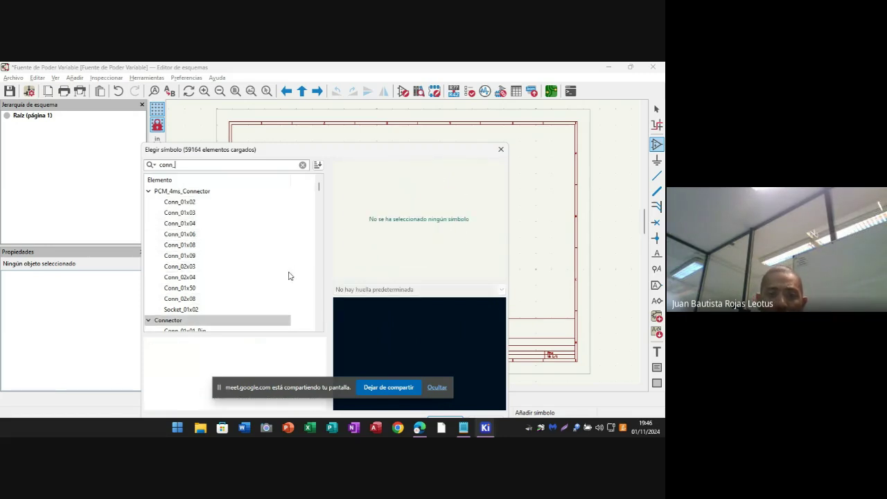
pyautogui.press('Up')
pyautogui.press('Up')
pyautogui.press('Up')
pyautogui.press('Up')
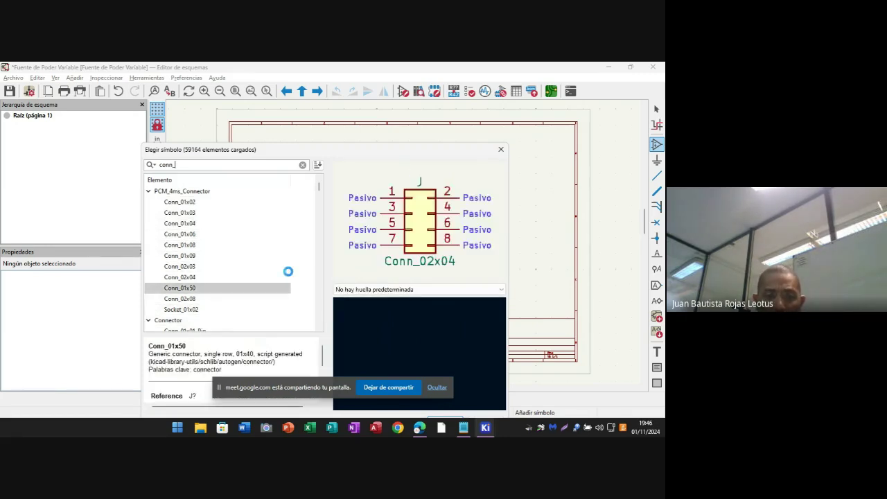
pyautogui.press('Up')
pyautogui.press('Up')
pyautogui.press('Up')
pyautogui.press('Up')
pyautogui.press('Up')
pyautogui.press('Up')
pyautogui.press('Up')
pyautogui.press('Up')
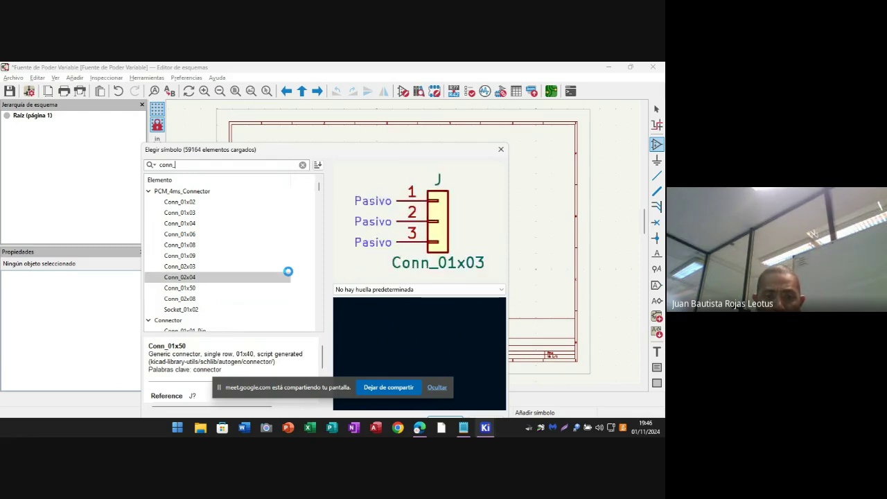
pyautogui.press('Down')
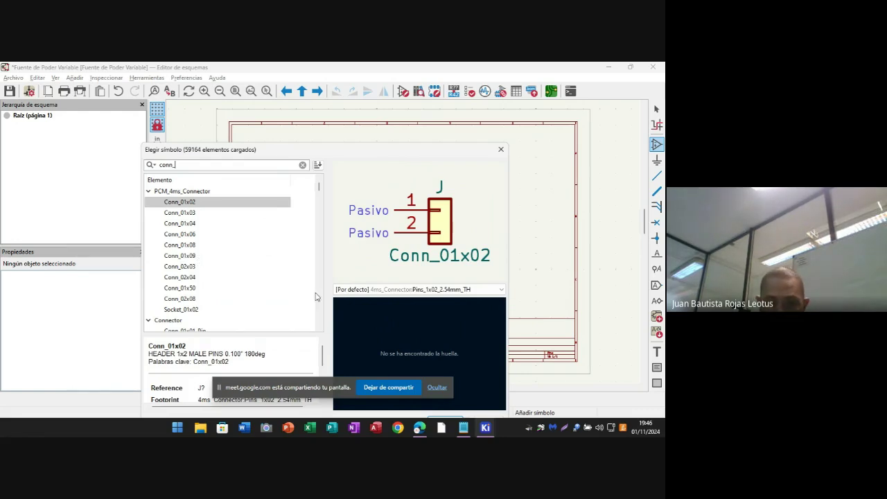
# - Place the Conn_01x02 connector from PCM_4ms_Connector in the sheet's upper-left area and rotate it 180 degrees
pyautogui.doubleClick(201, 202)
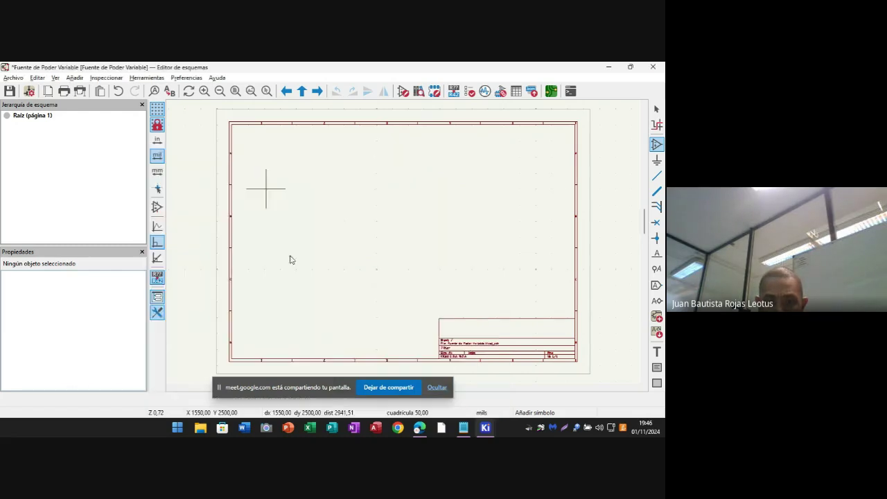
pyautogui.scroll(7, 281, 198)
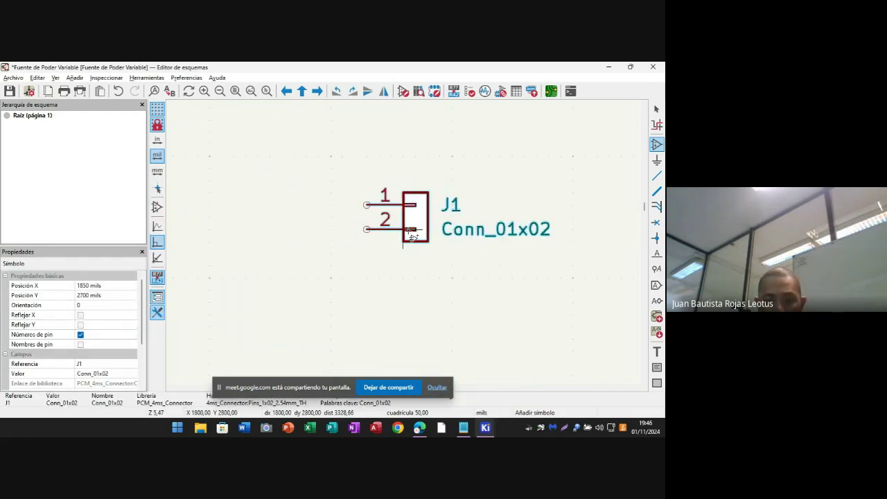
pyautogui.press('r')
pyautogui.press('r')
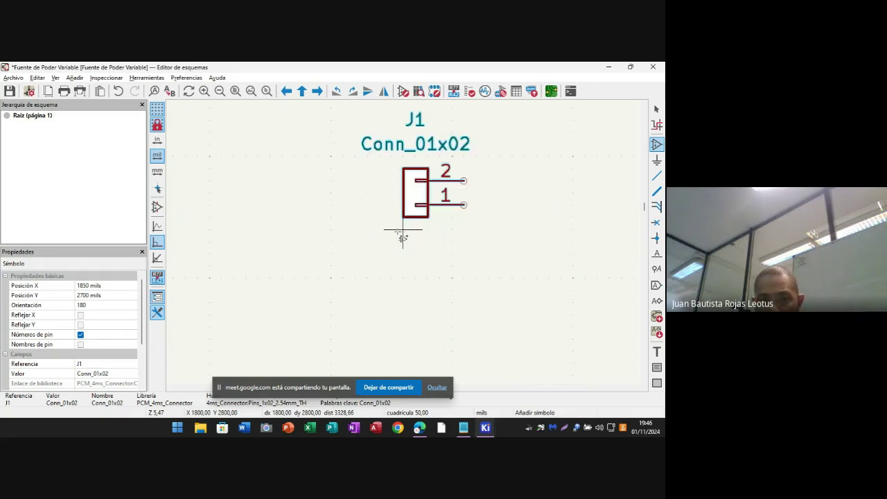
# - Move the two-pin connector to X 1600 mils, Y 2800 mils
pyautogui.click(418, 199)
pyautogui.press('m')
pyautogui.click(359, 237)
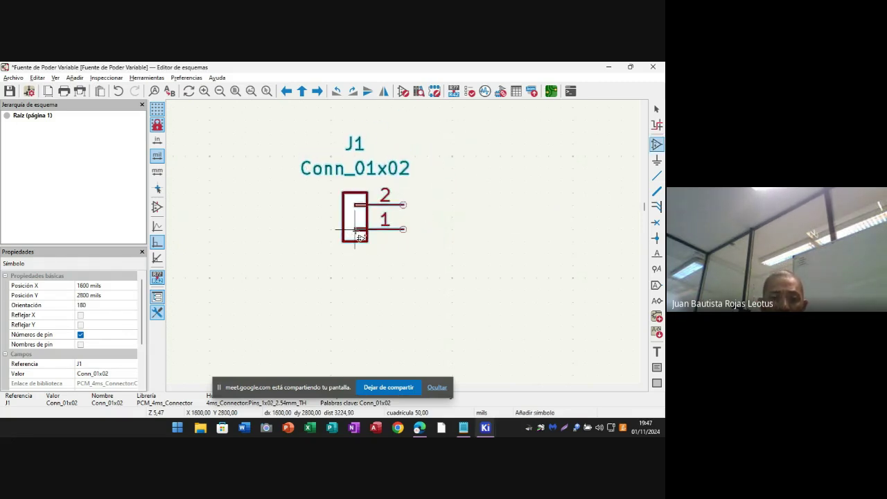
# - Inspect the connector's symbol properties, including the electrical type of both pins, and close them without changes
pyautogui.doubleClick(358, 237)
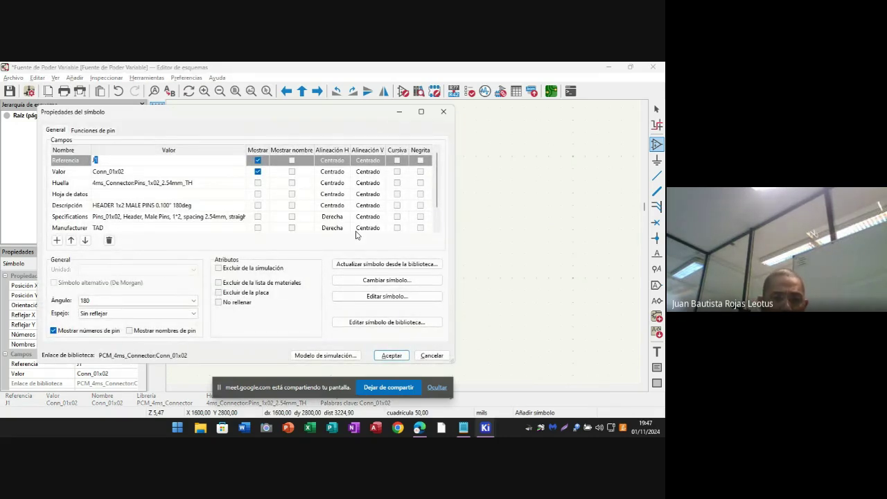
pyautogui.click(92, 132)
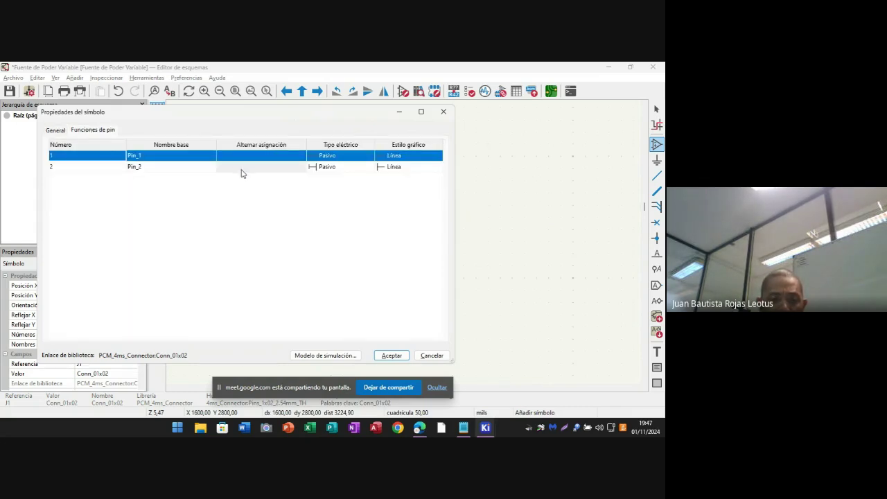
pyautogui.click(338, 163)
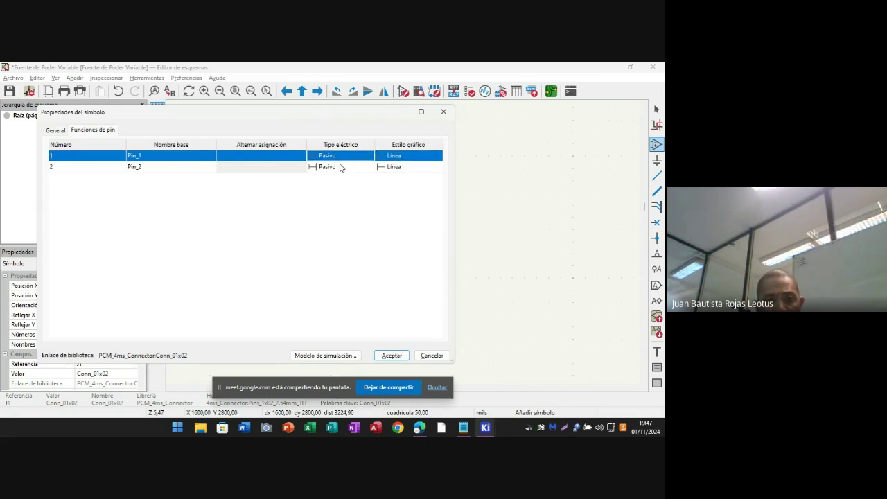
pyautogui.click(341, 167)
pyautogui.click(391, 354)
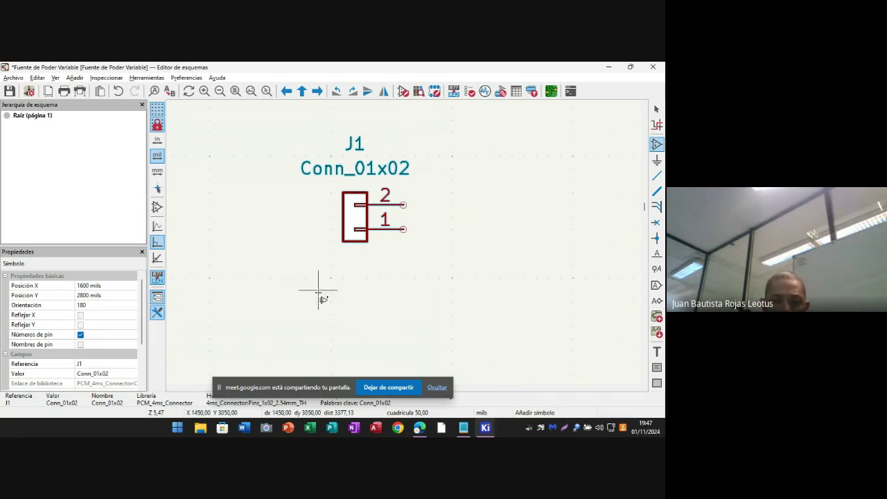
# - Start adding another symbol above and to the right of the connector, filtering the symbol library with "d_"
pyautogui.scroll(-4, 323, 299)
pyautogui.scroll(-2, 406, 251)
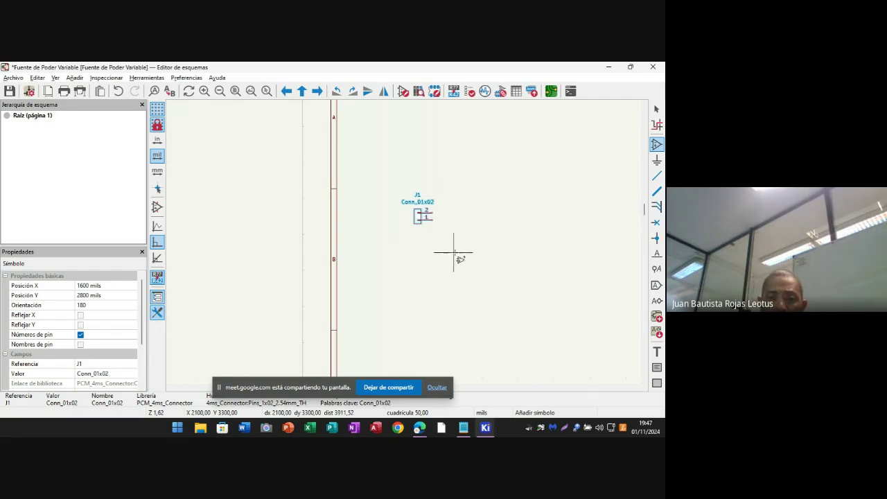
pyautogui.moveTo(496, 252); pyautogui.dragTo(359, 300, button='middle')
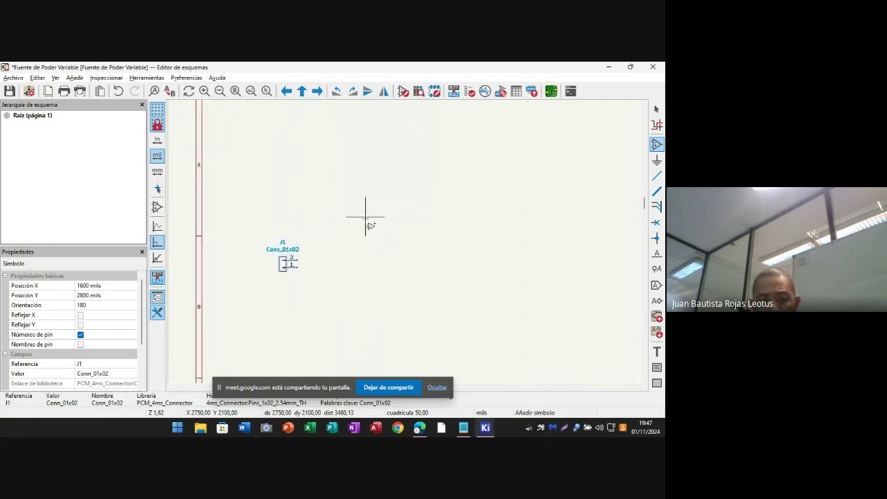
pyautogui.press('Escape')
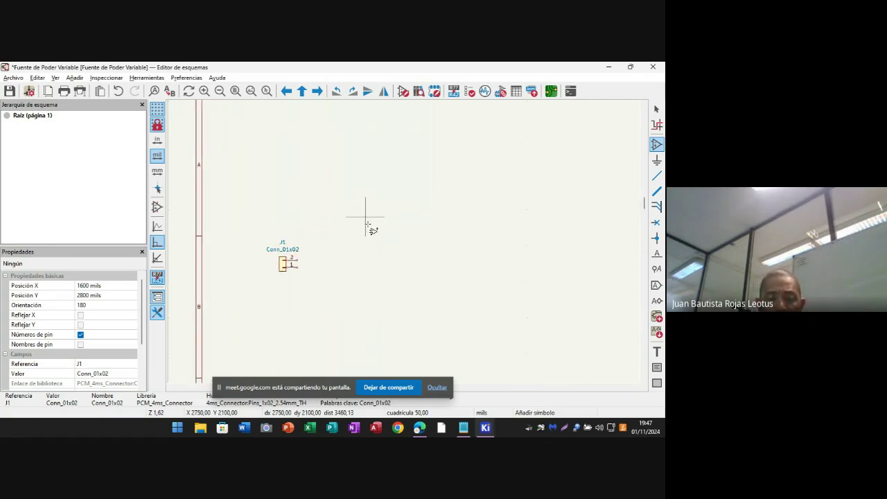
pyautogui.click(365, 223)
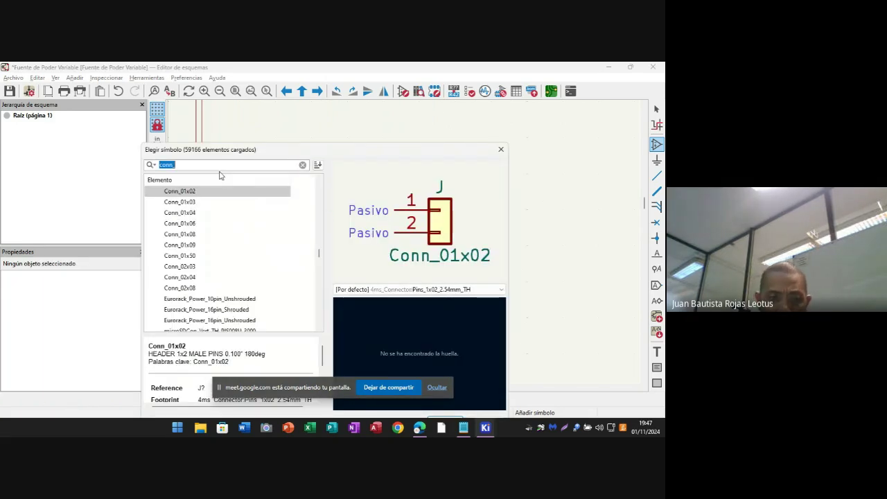
pyautogui.write('d')
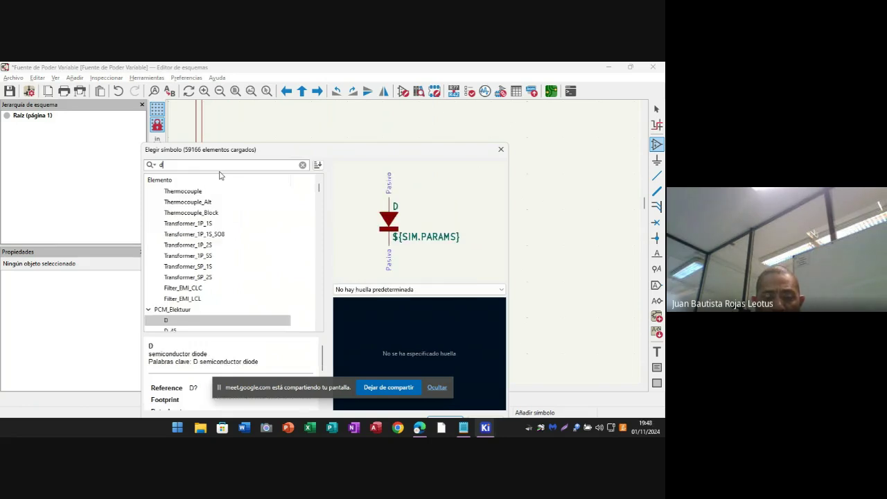
pyautogui.write('_')
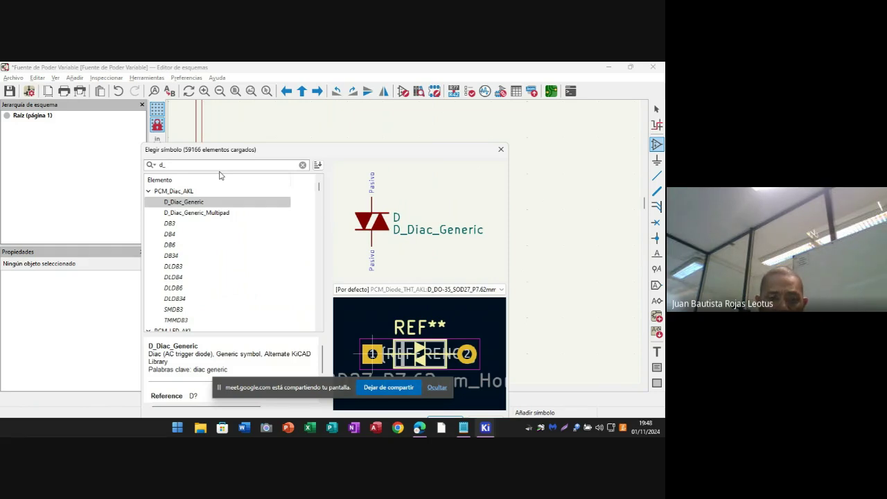
# - Look through the diac and LED symbols listed for the "d_" filter, checking their symbol and footprint previews
pyautogui.press('Down')
pyautogui.press('Down')
pyautogui.press('Up')
pyautogui.press('Up')
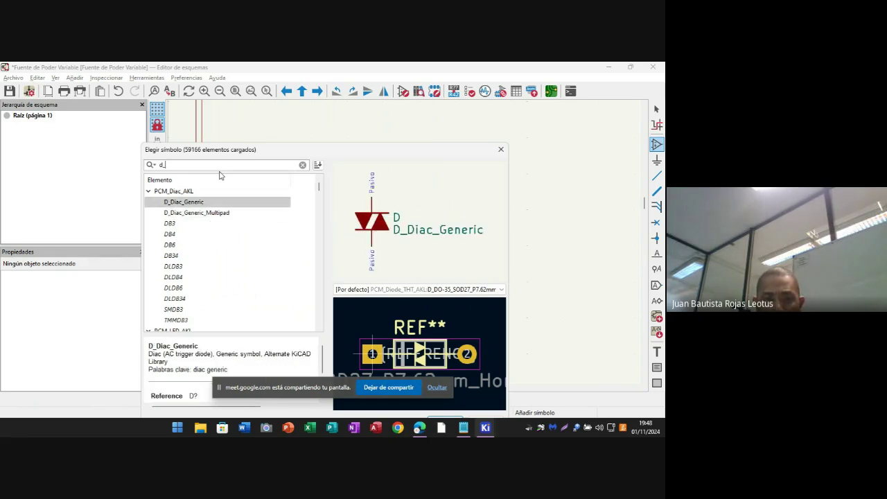
pyautogui.press('Up')
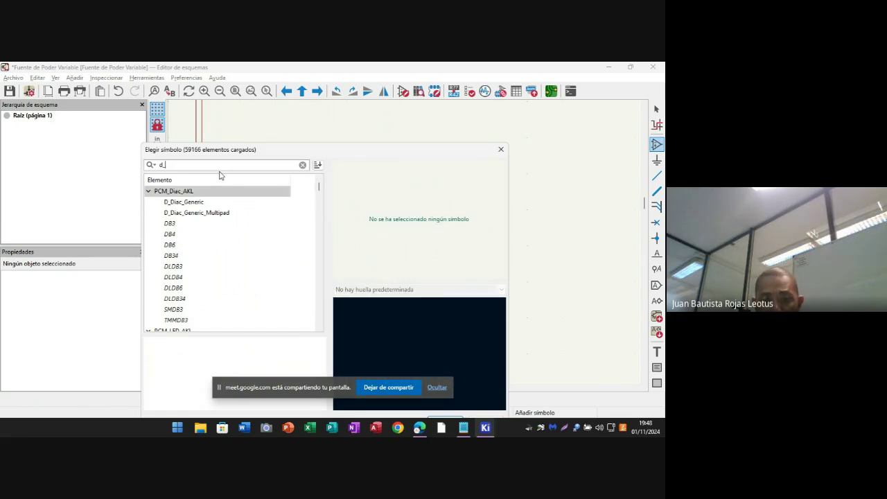
pyautogui.press('Down')
pyautogui.press('Down')
pyautogui.press('Down')
pyautogui.press('Down')
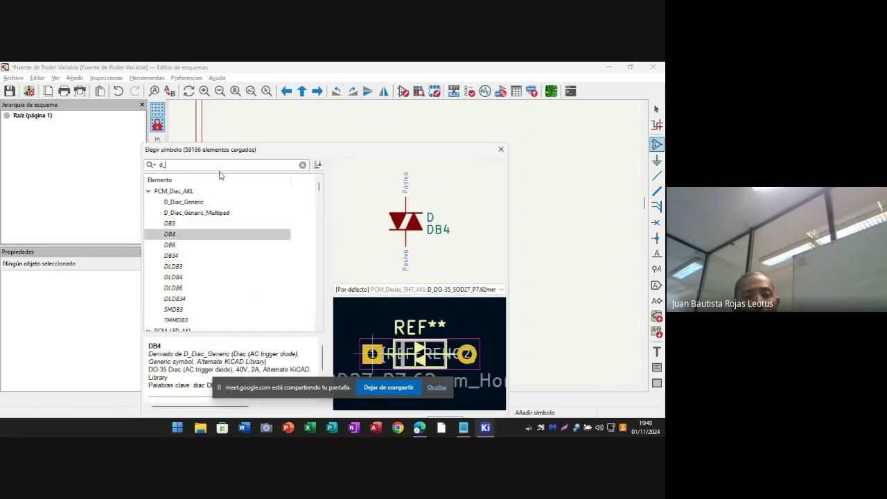
pyautogui.press('Down')
pyautogui.press('Down')
pyautogui.press('Down')
pyautogui.press('Down')
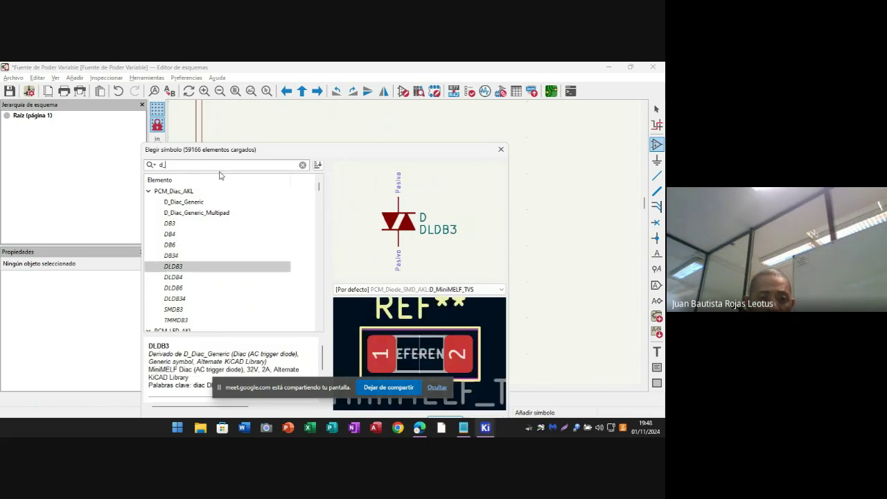
pyautogui.press('Down')
pyautogui.press('Down')
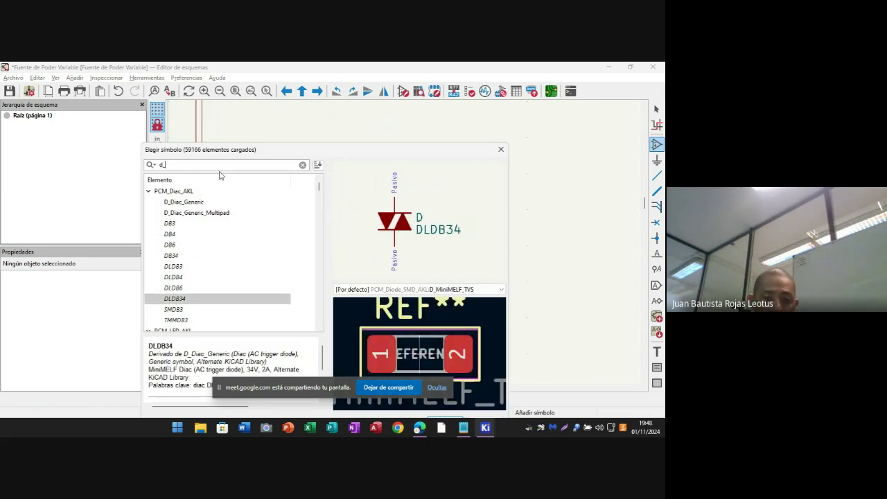
pyautogui.press('Down')
pyautogui.press('Down')
pyautogui.press('Down')
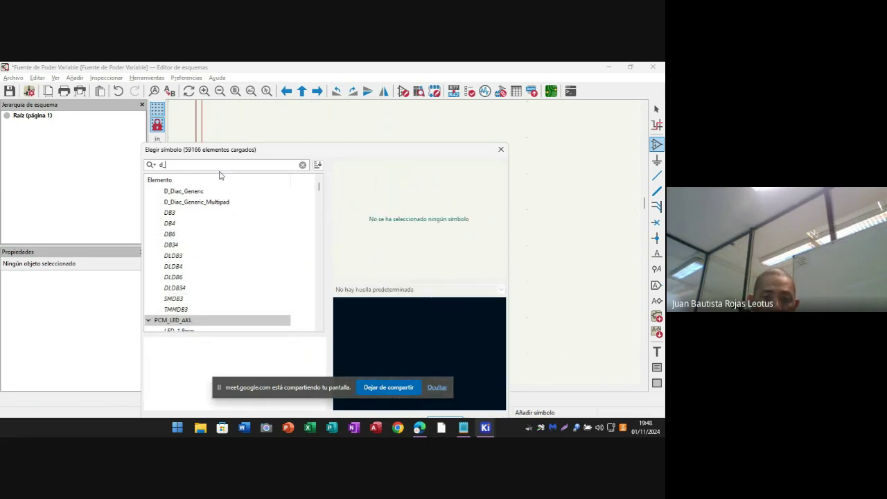
pyautogui.press('Down')
pyautogui.press('Down')
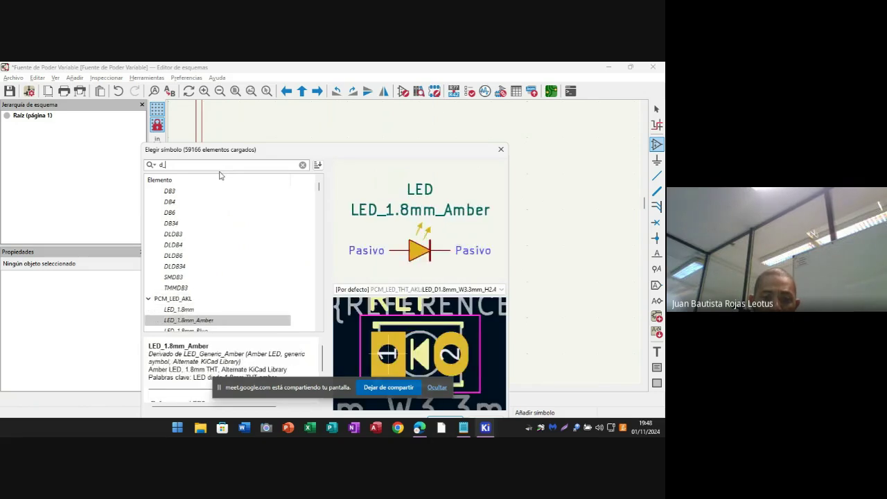
pyautogui.press('Down')
pyautogui.press('Down')
pyautogui.press('Down')
pyautogui.press('Down')
pyautogui.press('Down')
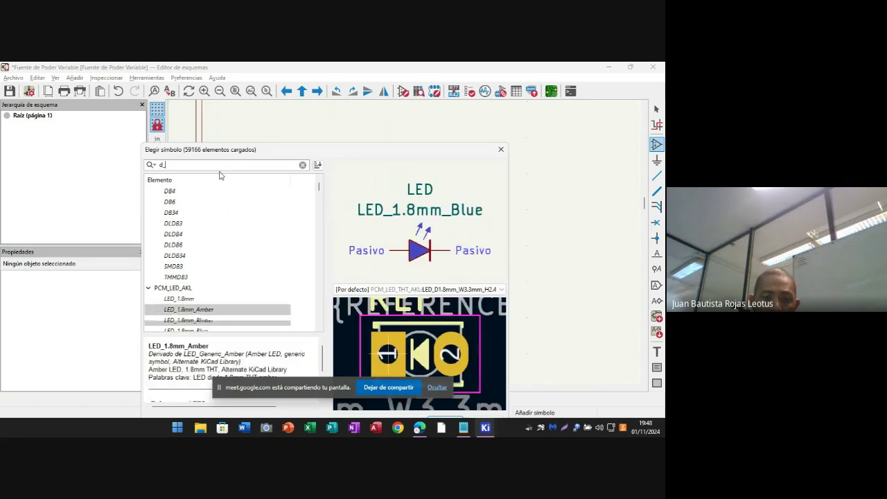
pyautogui.press('Down')
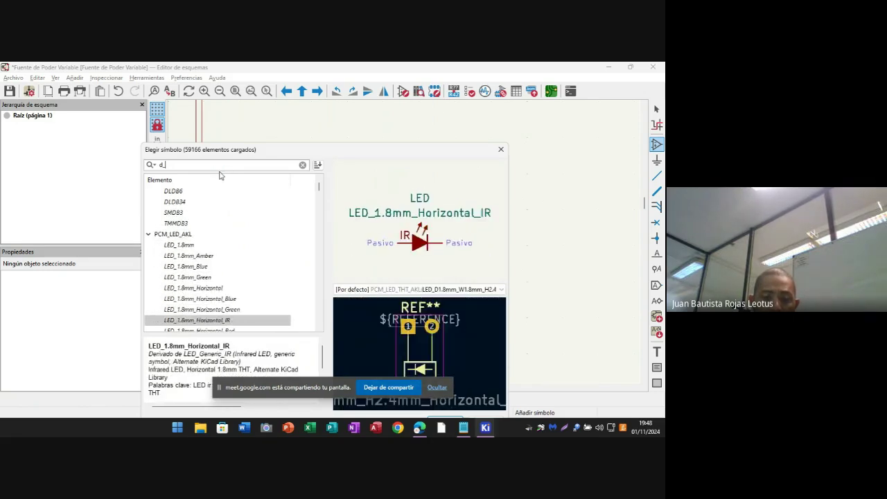
pyautogui.press('Down')
pyautogui.press('Down')
pyautogui.press('Down')
pyautogui.press('Down')
pyautogui.press('Down')
pyautogui.press('Down')
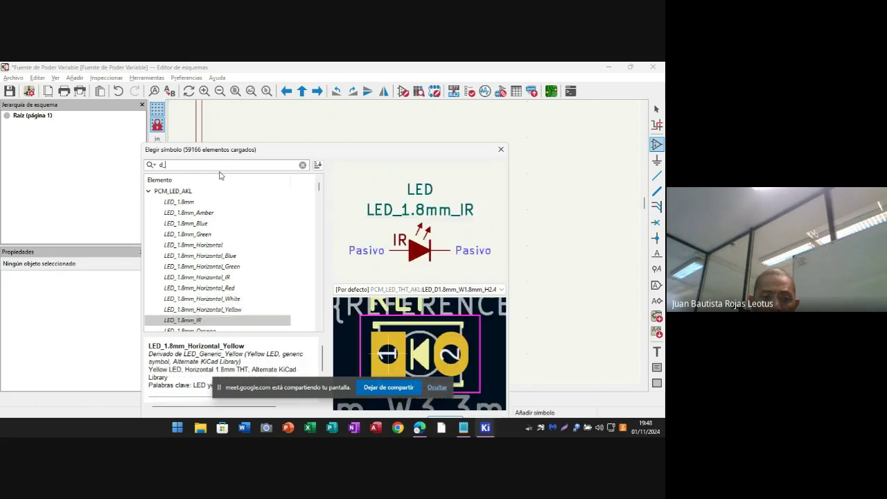
pyautogui.press('Down')
pyautogui.press('Down')
pyautogui.press('Down')
pyautogui.press('Down')
pyautogui.press('Down')
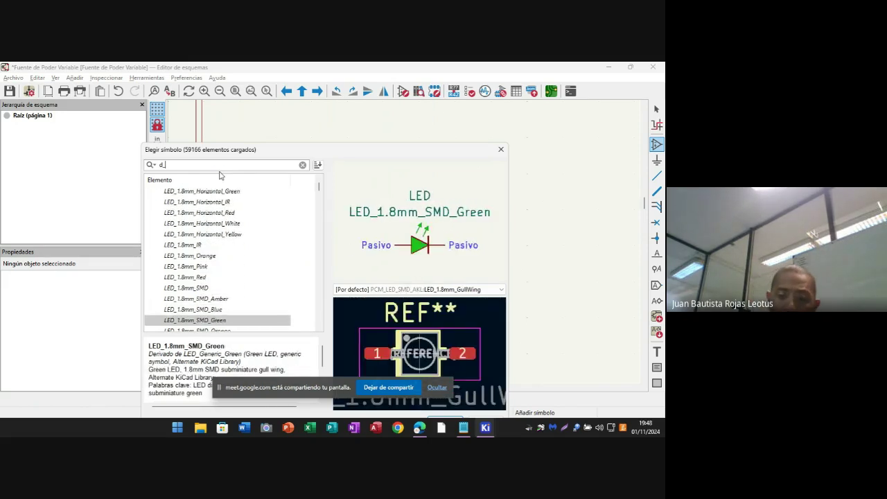
# - Filter the symbol library with "diode" and look through the PCM_4ms_Diode and Device diode symbols
pyautogui.write('io')
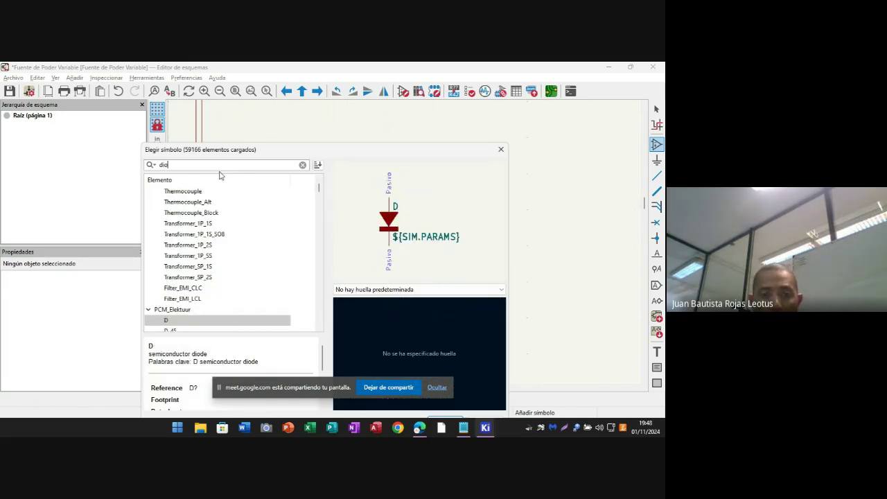
pyautogui.write('de')
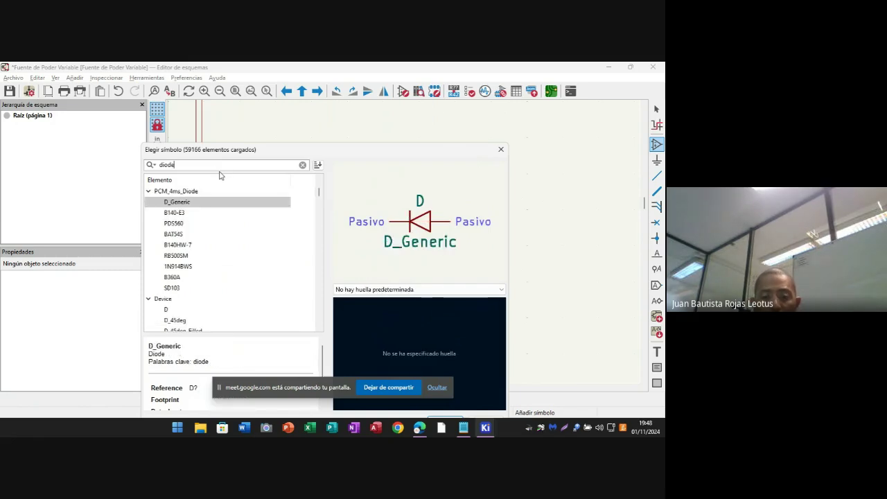
pyautogui.press('Down')
pyautogui.press('Down')
pyautogui.press('Down')
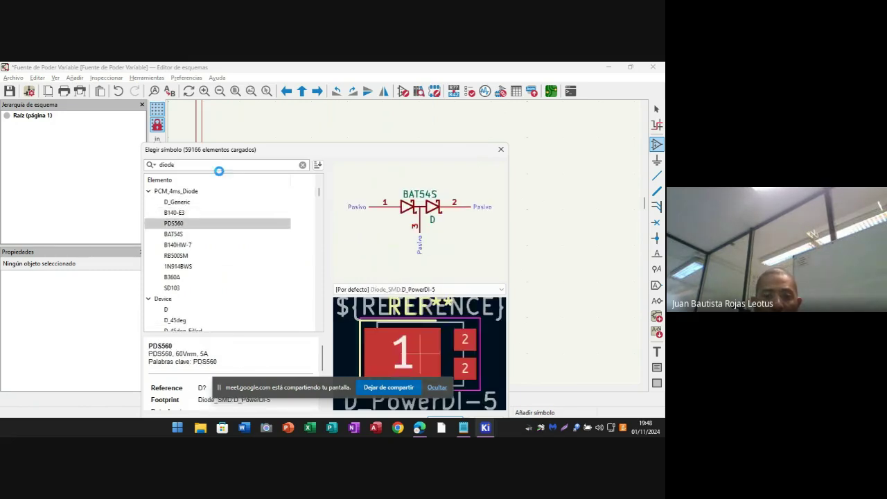
pyautogui.press('Up')
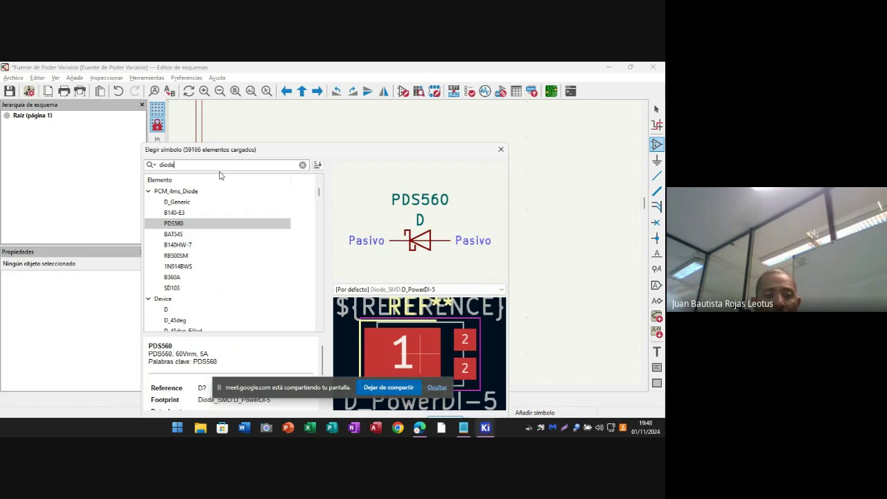
pyautogui.press('Down')
pyautogui.press('Down')
pyautogui.press('Down')
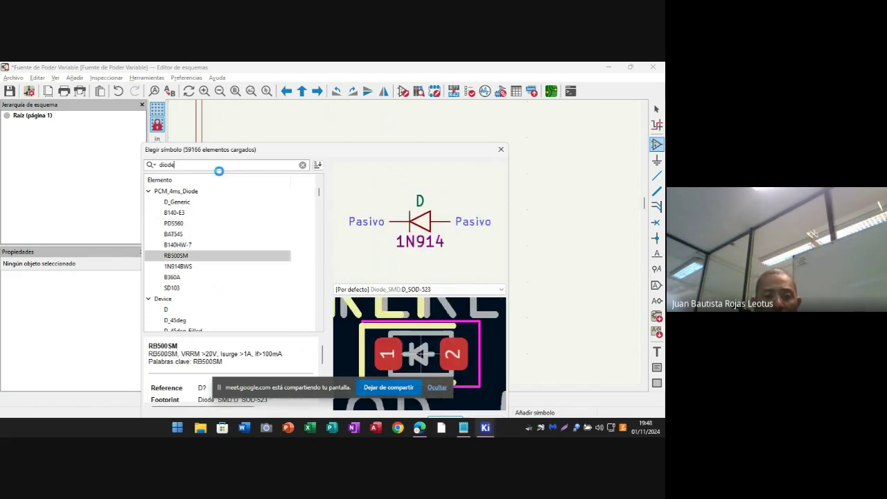
pyautogui.press('Down')
pyautogui.press('Down')
pyautogui.press('Down')
pyautogui.press('Down')
pyautogui.press('Down')
pyautogui.press('Down')
pyautogui.press('Down')
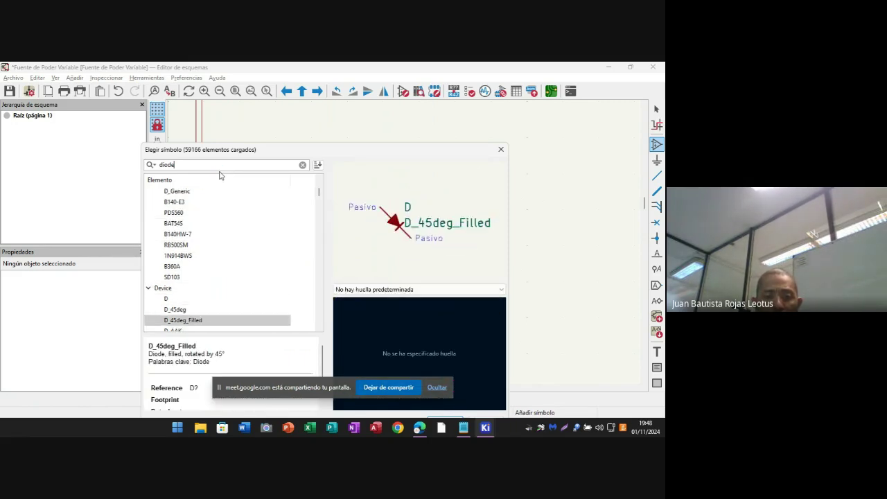
# - Place the plain diode D from the Device library at X 2350 mils, Y 2550 mils, with its orientation at 270 degrees
pyautogui.press('Up')
pyautogui.press('Up')
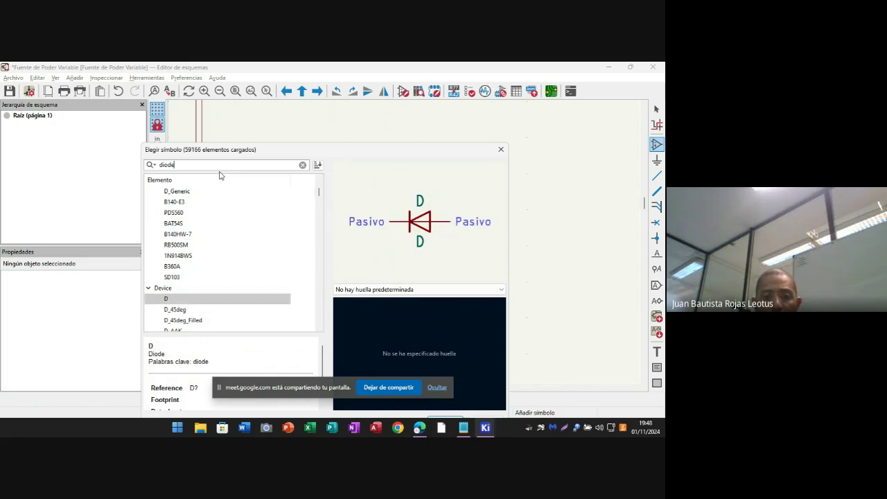
pyautogui.press('Down')
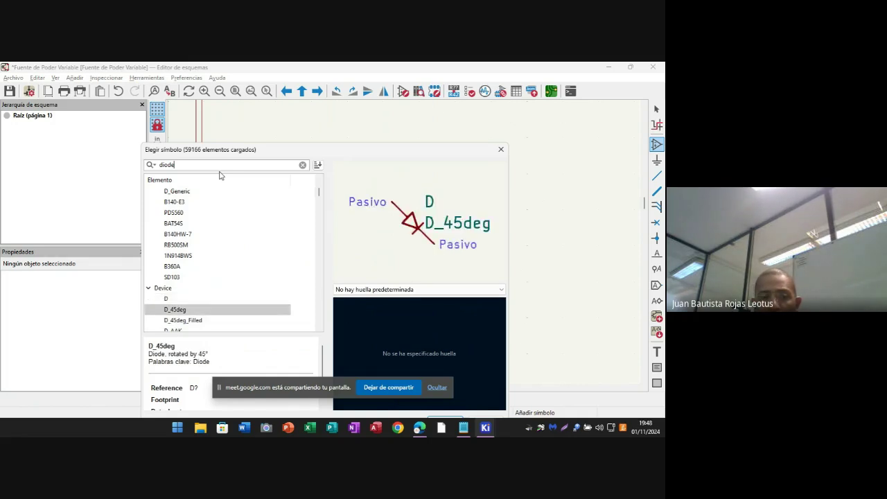
pyautogui.press('Up')
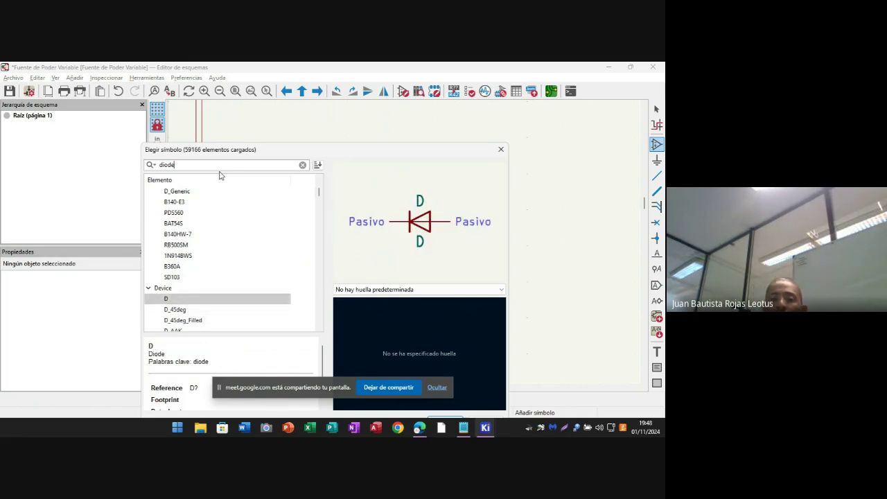
pyautogui.doubleClick(170, 301)
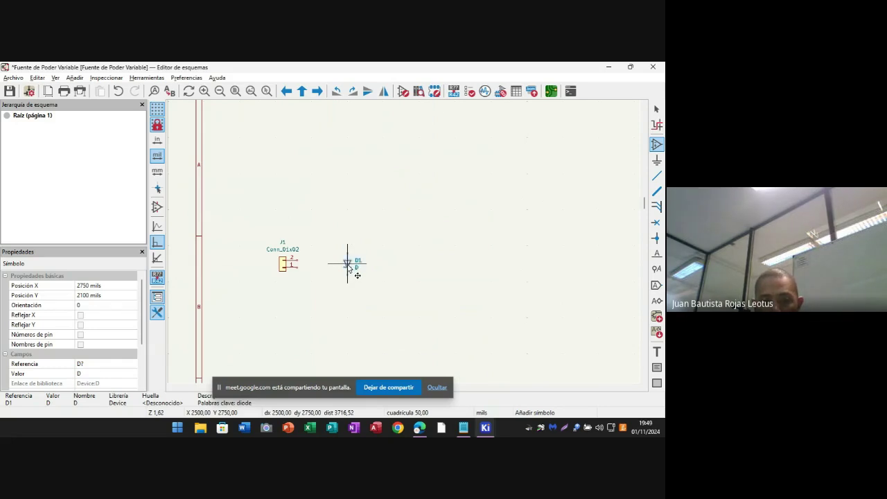
pyautogui.scroll(3, 349, 266)
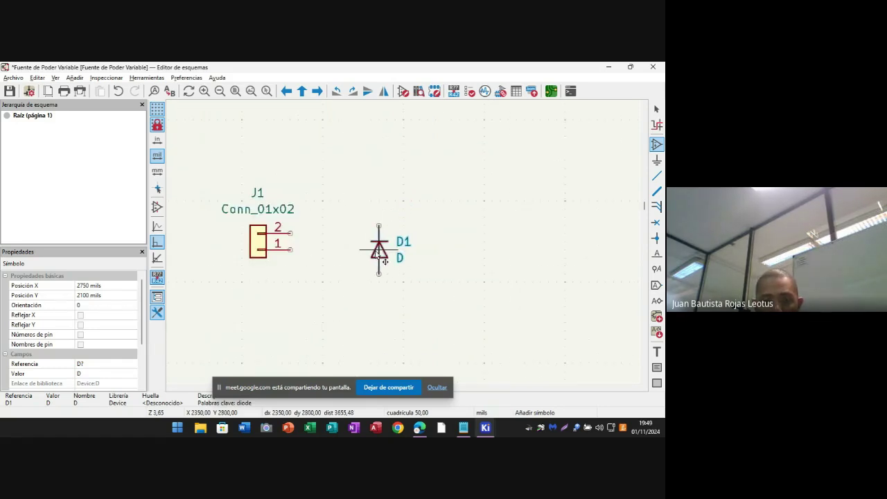
pyautogui.click(379, 211)
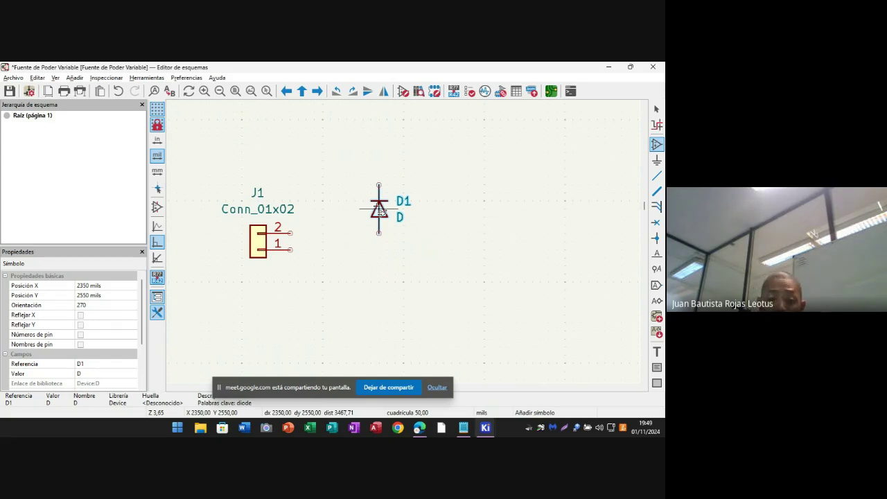
# - Switch to the browser and check the diode part number on slide 42 of the Montaje y mantenimiento electrónicos presentation
pyautogui.click(419, 428)
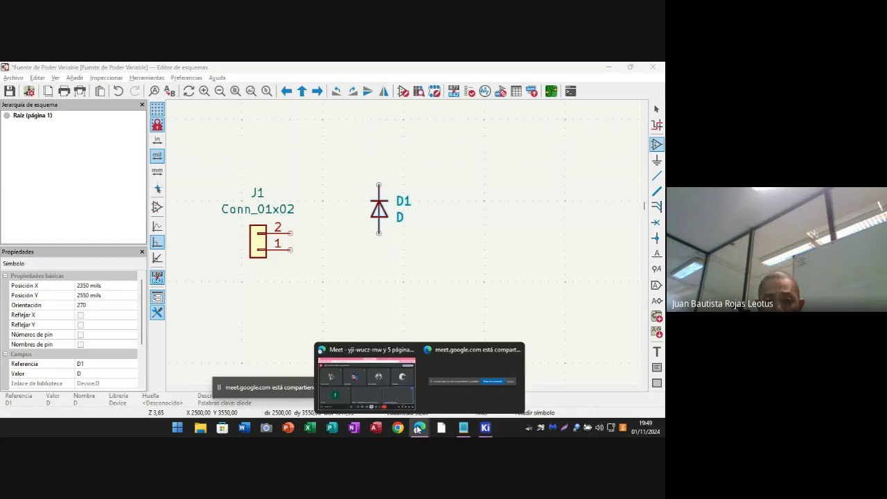
pyautogui.click(352, 350)
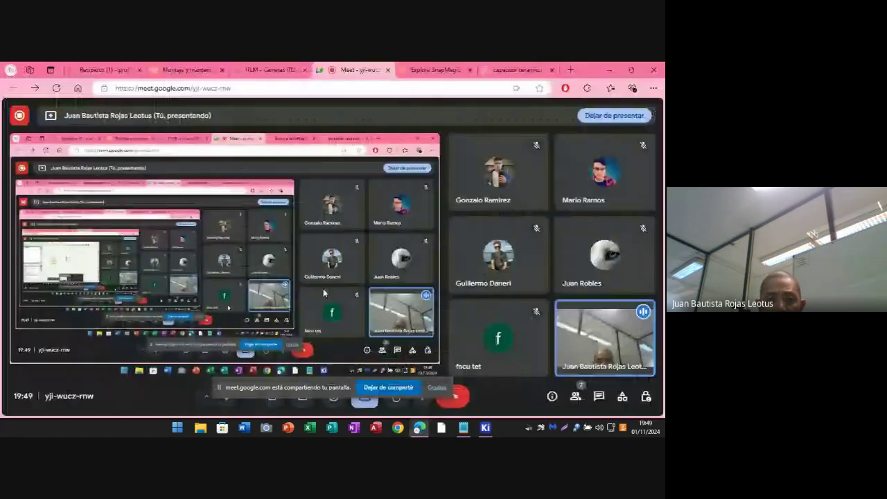
pyautogui.click(428, 70)
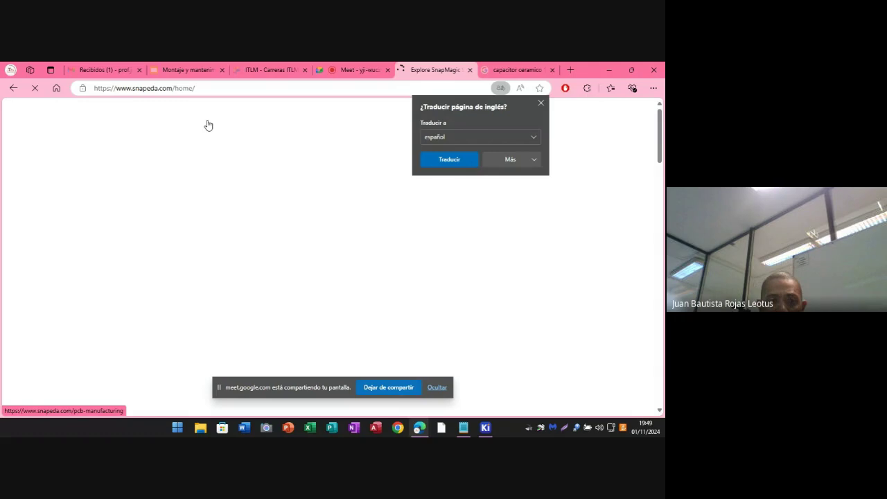
pyautogui.hotkey('ctrl', '2')
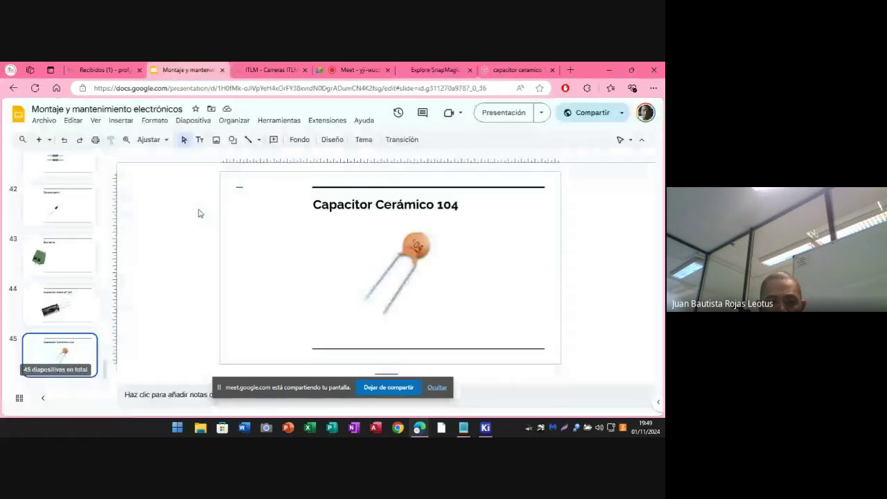
pyautogui.click(75, 304)
pyautogui.click(69, 223)
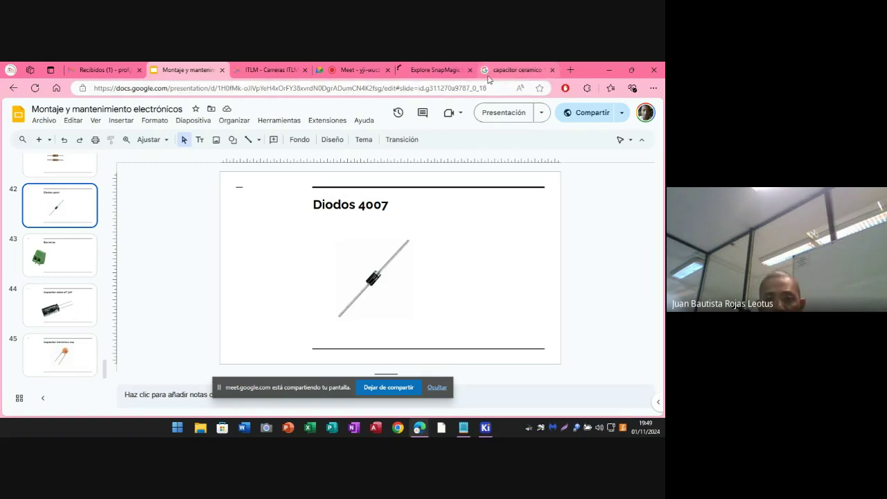
# - Enter "diode 4007" in the SnapMagic parts search and look through the suggested parts
pyautogui.click(427, 70)
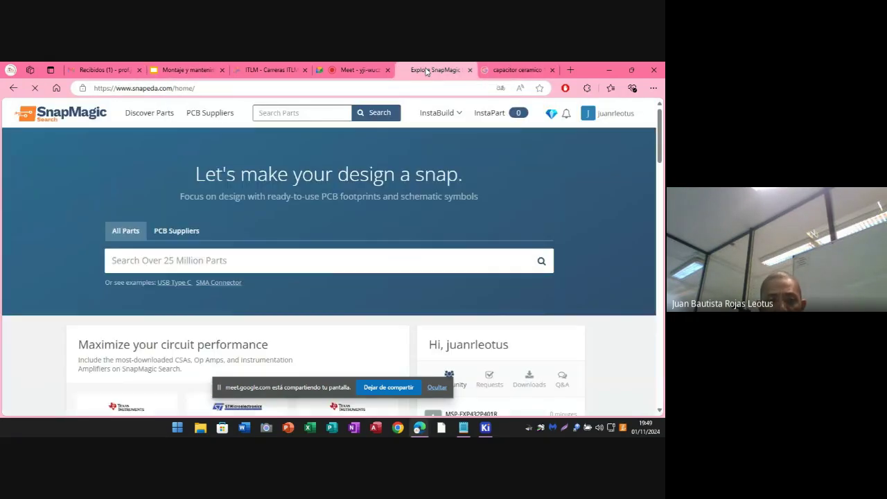
pyautogui.click(182, 261)
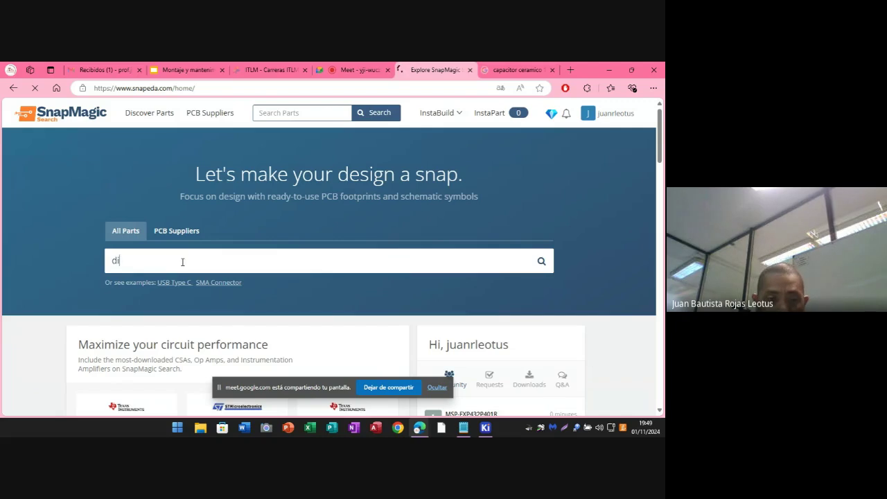
pyautogui.write('diode')
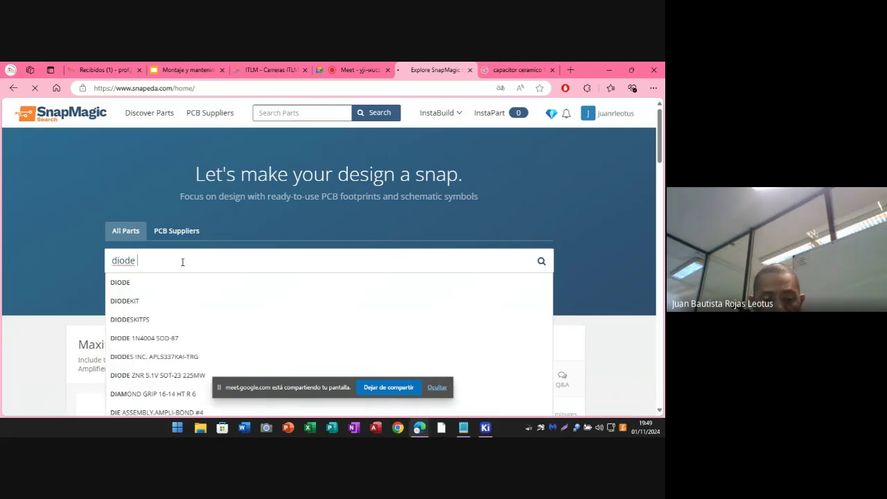
pyautogui.write(' 4007')
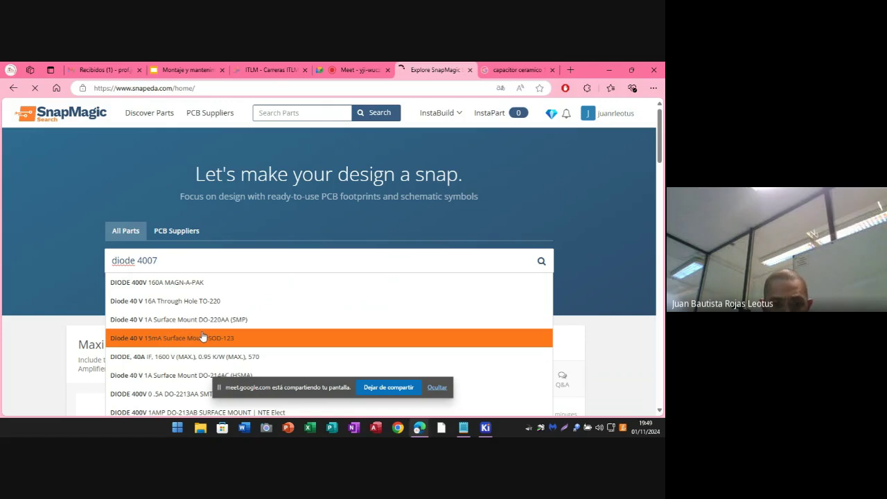
pyautogui.scroll(-2, 201, 337)
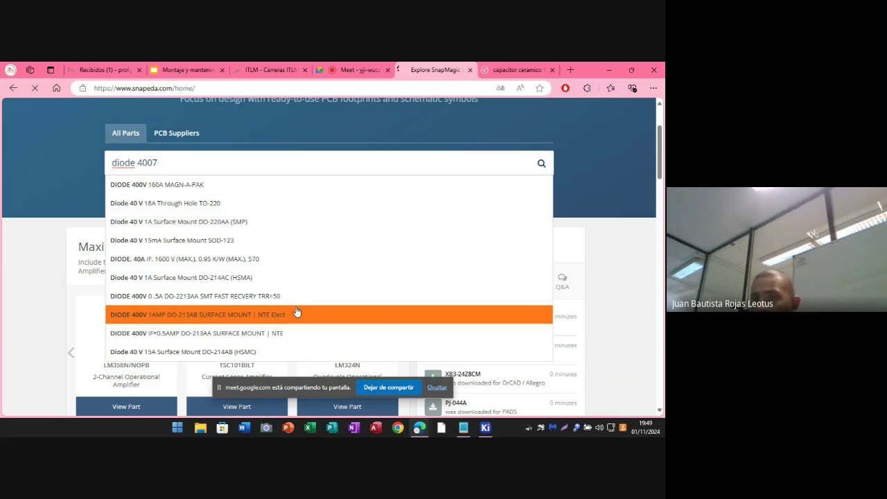
# - Search Google for "diodo 4007 datasheet" in place of the ceramic capacitor image search
pyautogui.click(503, 71)
pyautogui.click(239, 89)
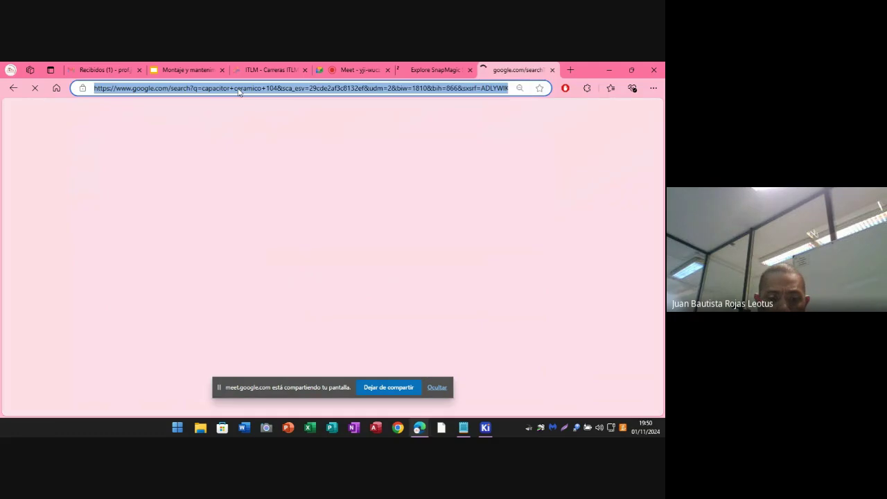
pyautogui.write('dio')
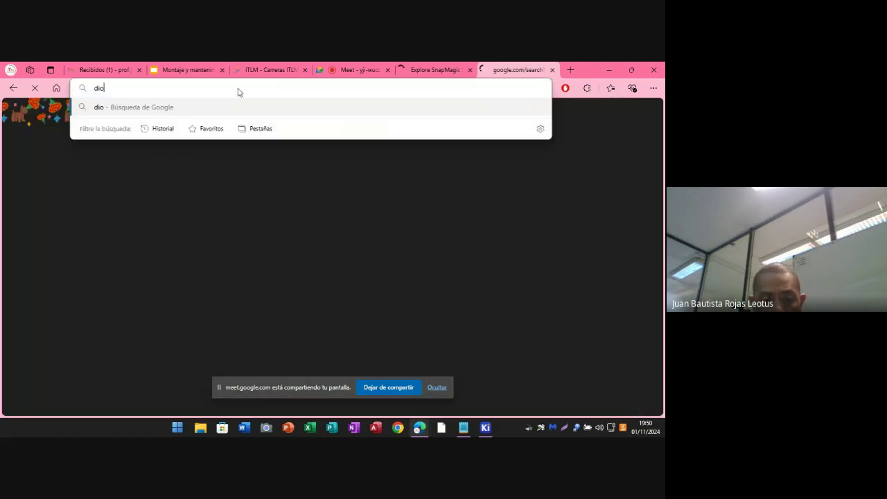
pyautogui.write('do 4007 data')
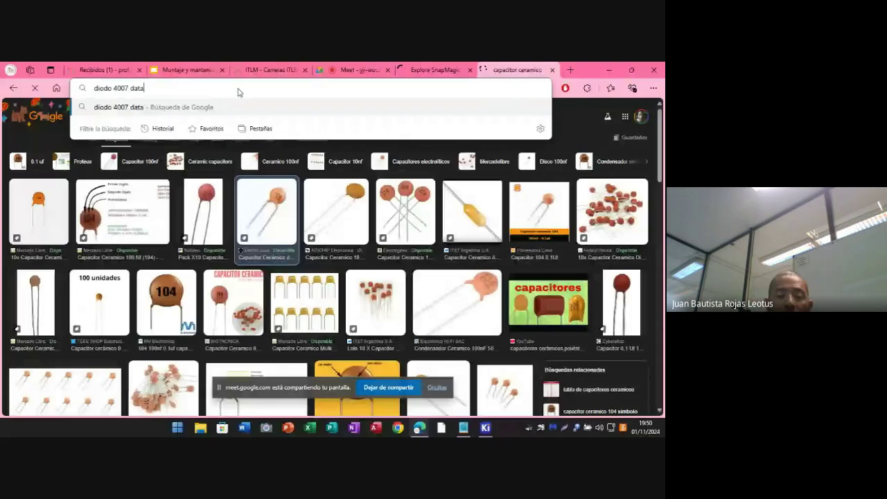
pyautogui.write('sheet')
pyautogui.press('Return')
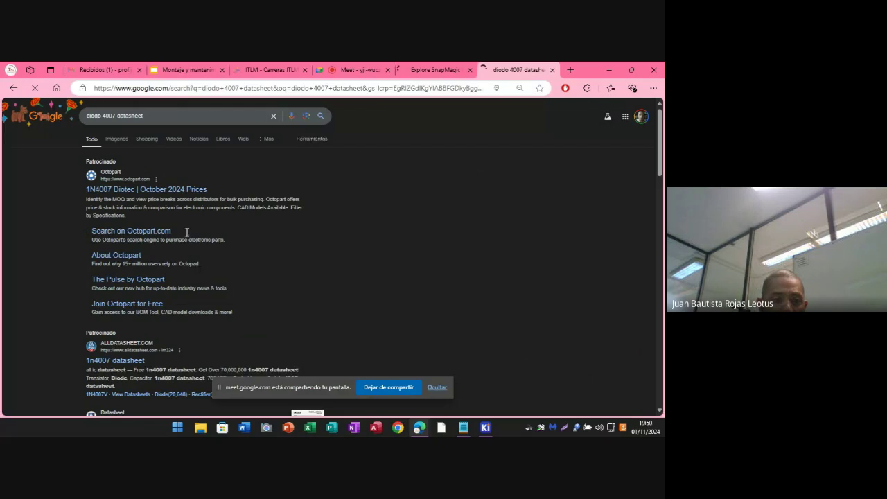
# - Open the ALLDATASHEET.COM 1n4007 datasheet result, dismiss the translation offer and examine the list of datasheets
pyautogui.scroll(-1, 173, 312)
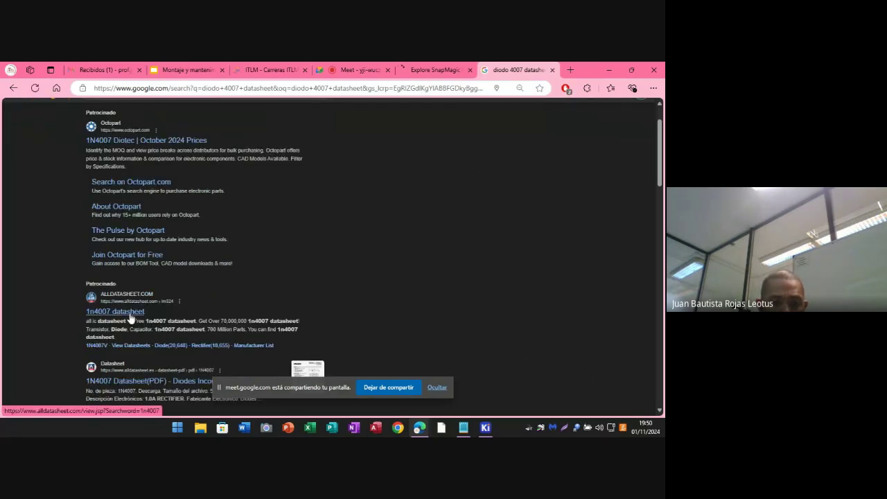
pyautogui.click(128, 315)
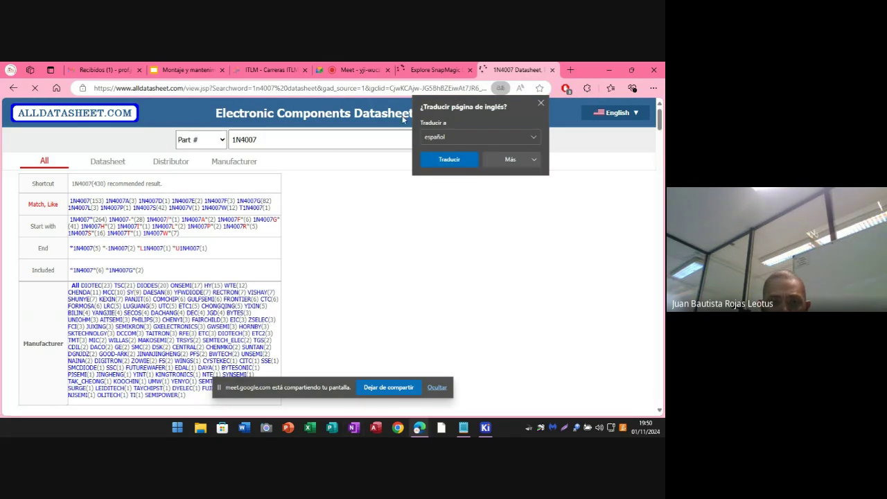
pyautogui.click(541, 103)
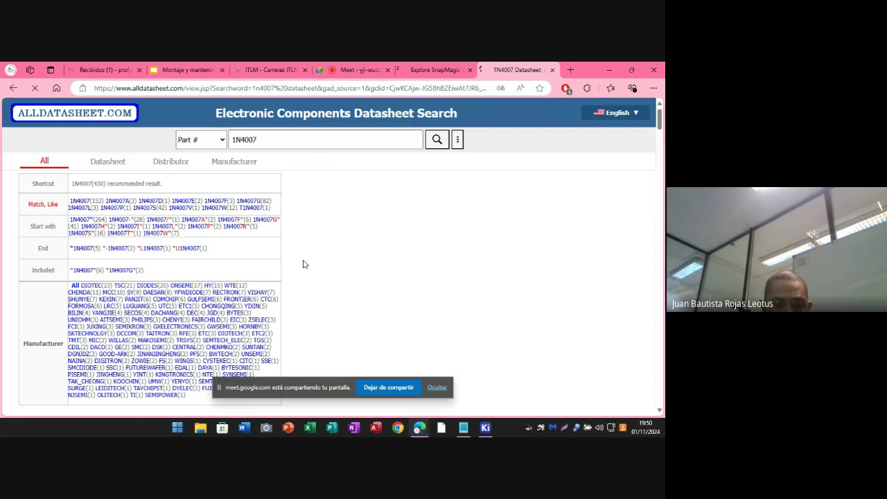
pyautogui.scroll(-5, 303, 265)
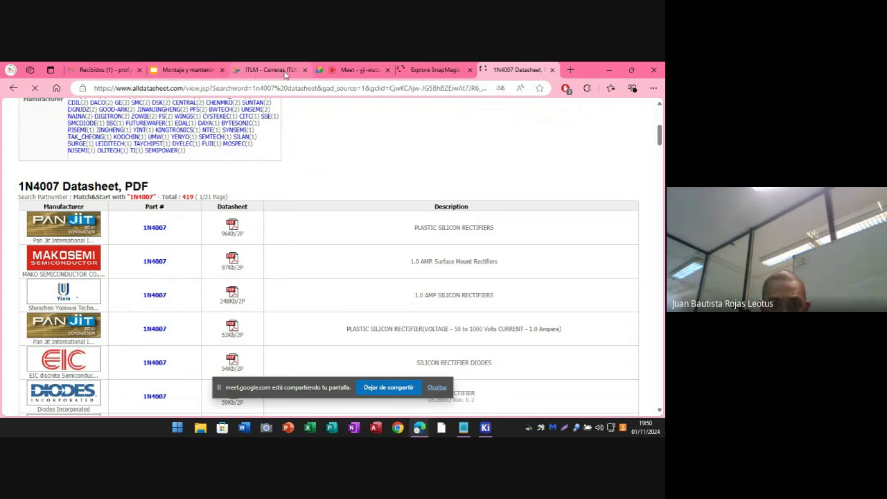
# - Copy the part number 1N4007 from the first Pan Jit entry in the datasheet list
pyautogui.click(433, 70)
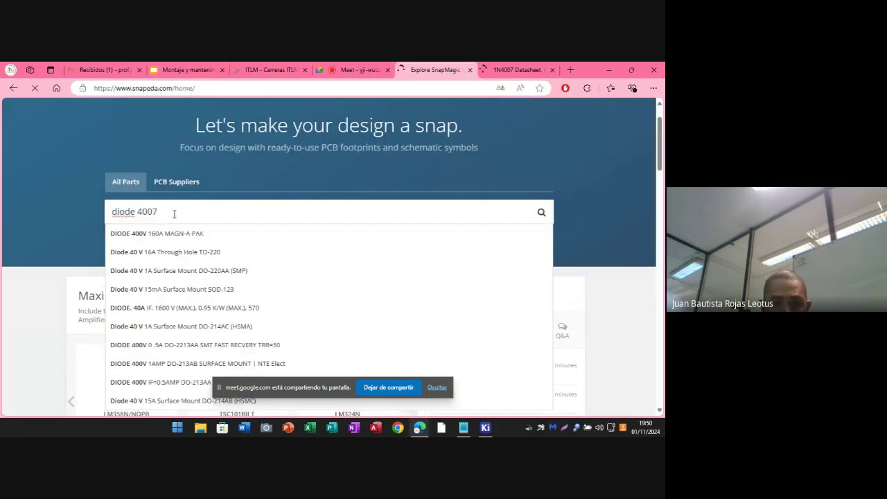
pyautogui.hotkey('ctrl', 'Tab')
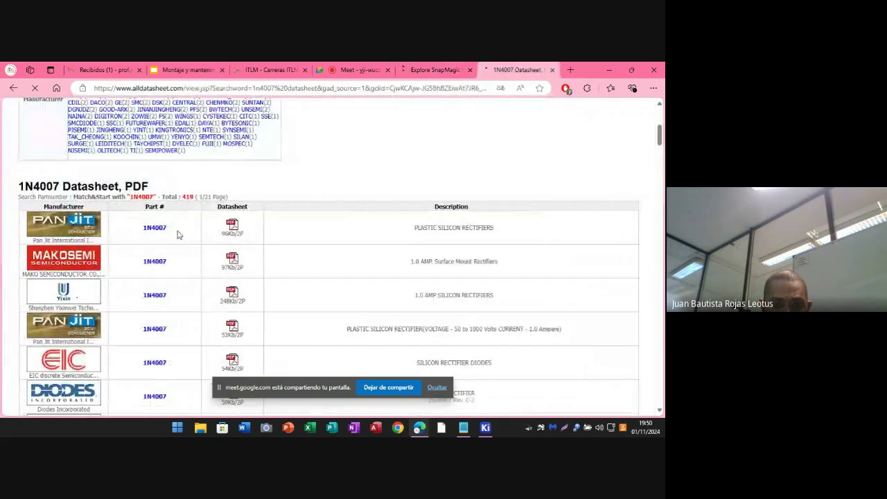
pyautogui.moveTo(176, 233); pyautogui.dragTo(138, 232)
pyautogui.hotkey('ctrl', 'c')
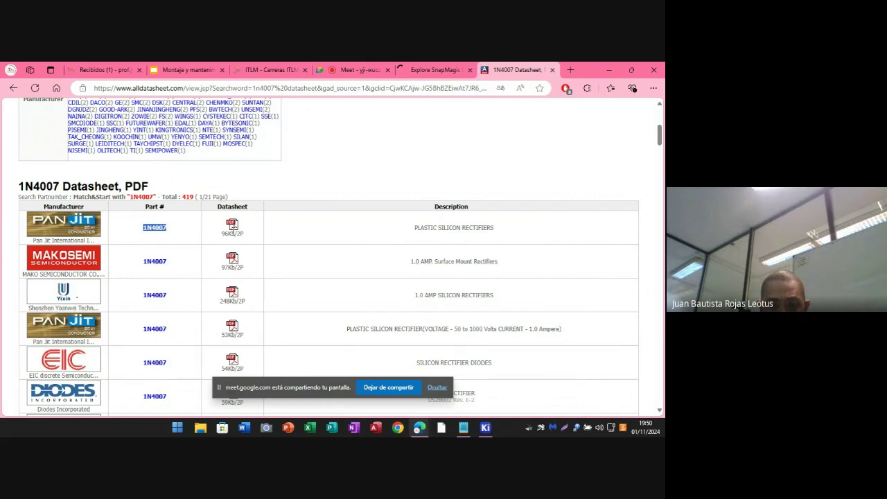
pyautogui.click(232, 232)
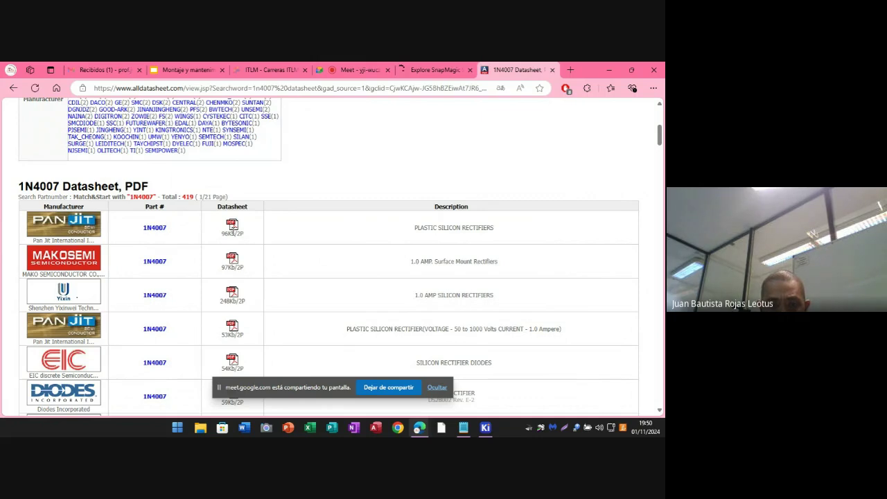
# - Replace the SnapMagic search term with the copied part number and search for the 1N4007 suggestion
pyautogui.click(435, 69)
pyautogui.moveTo(169, 221); pyautogui.dragTo(97, 215)
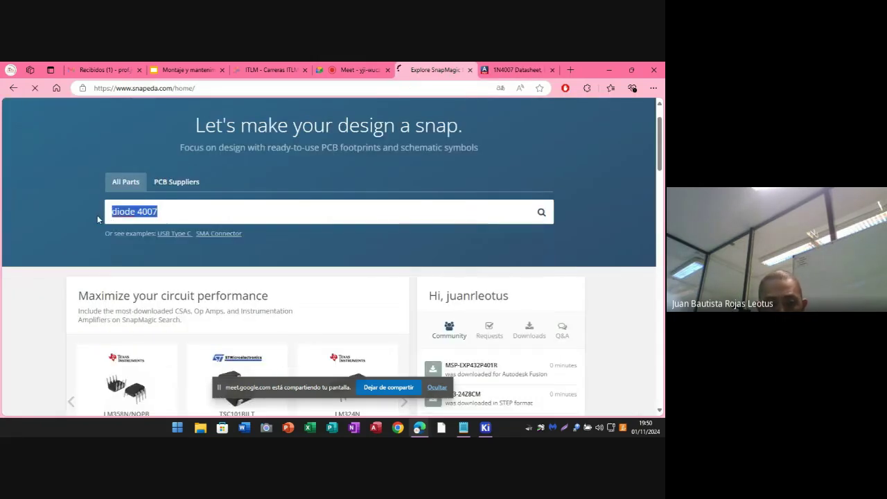
pyautogui.hotkey('ctrl', 'v')
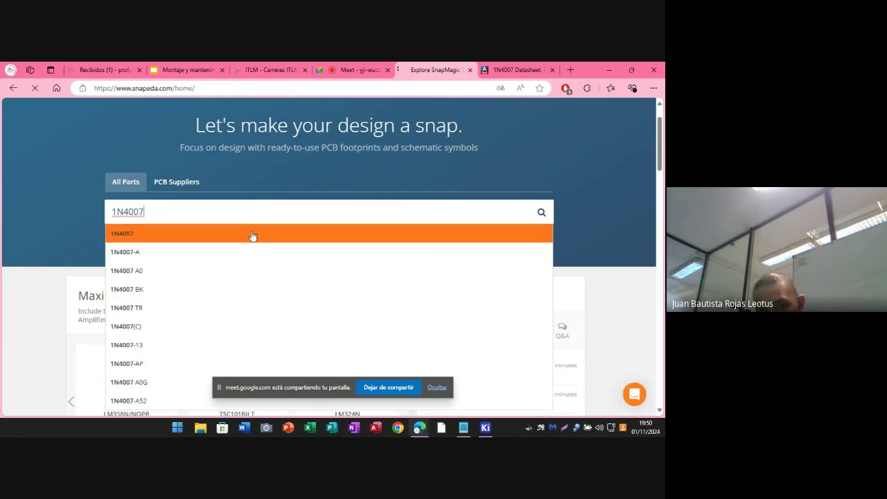
pyautogui.click(251, 236)
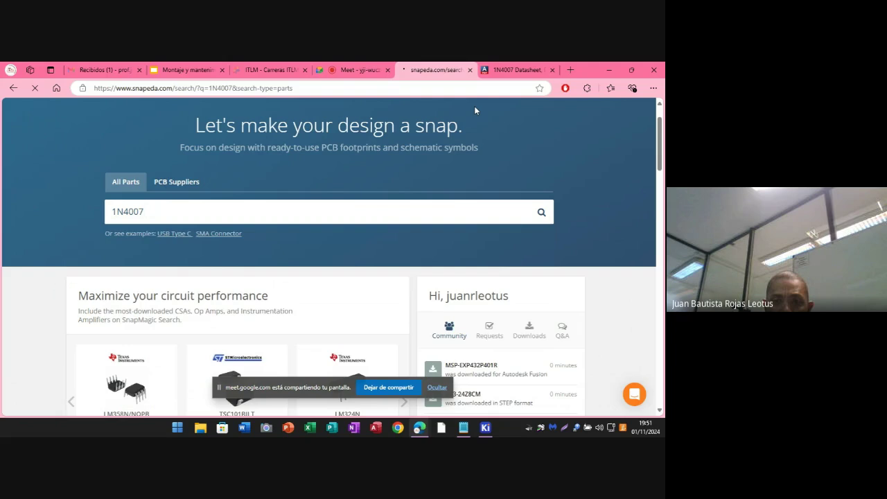
pyautogui.hotkey('ctrl', 'Tab')
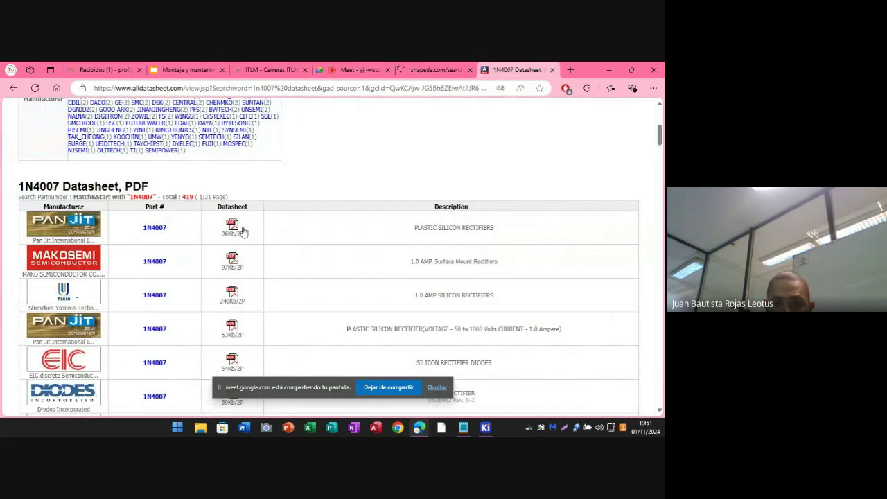
pyautogui.click(424, 70)
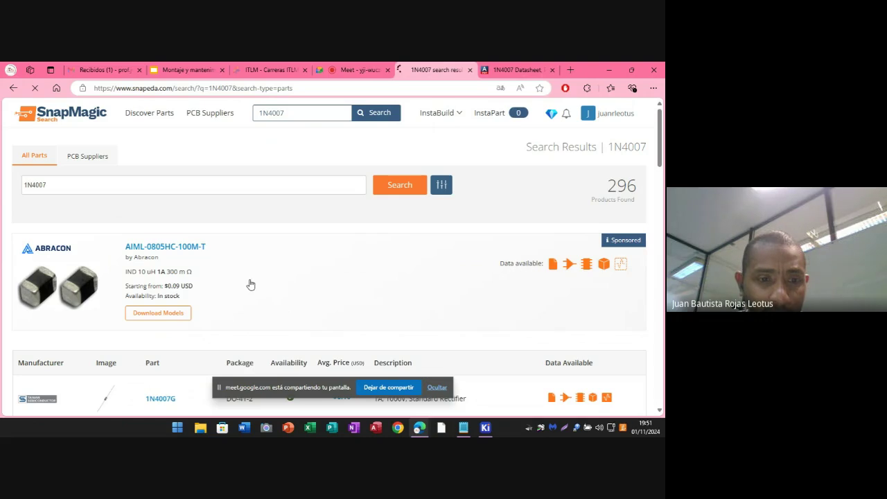
# - Open the 1N4007 part by NTE Electronics from the SnapMagic results and view its symbol and footprint
pyautogui.scroll(-2, 150, 331)
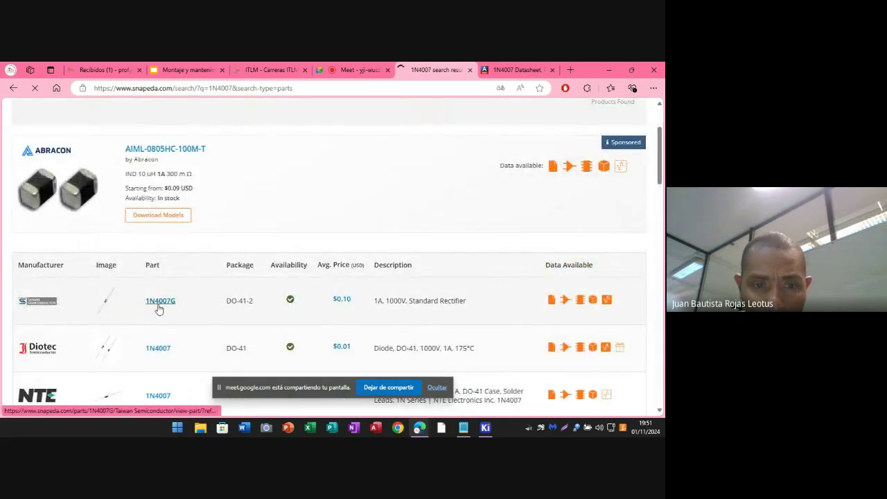
pyautogui.scroll(-1, 159, 307)
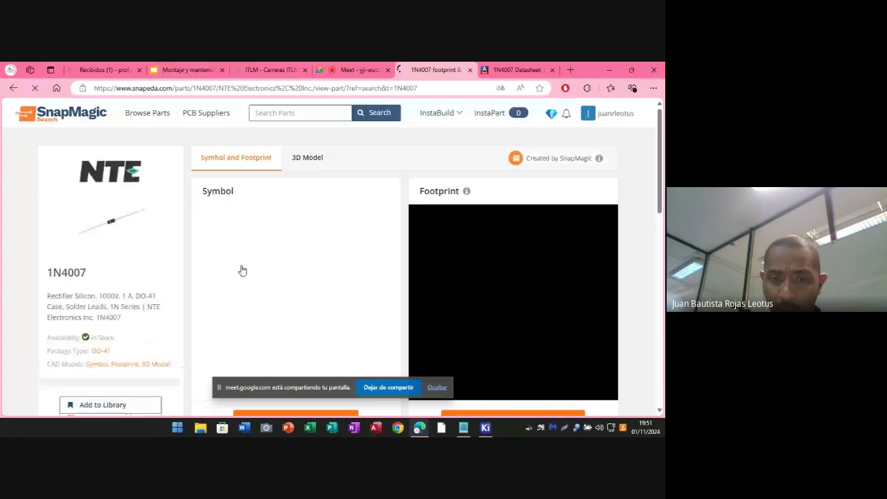
pyautogui.scroll(-3, 489, 345)
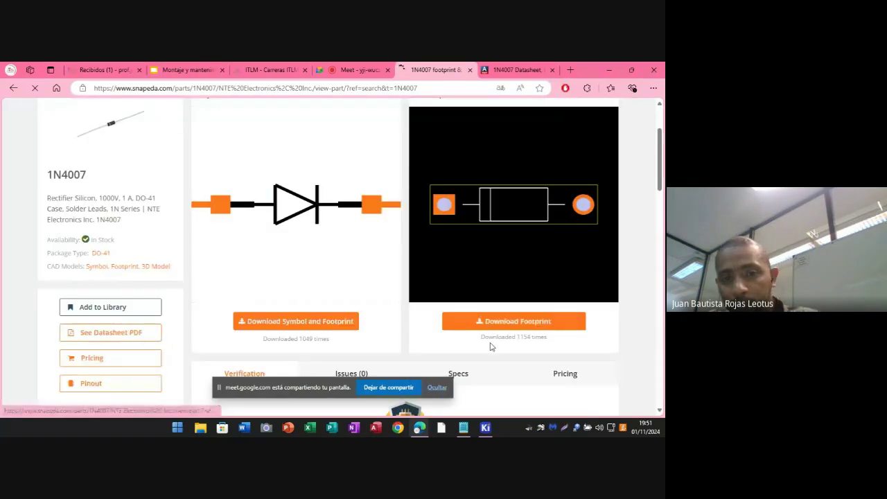
# - Download the 1N4007 symbol and footprint in KiCad format for V6 & Later and dismiss the completion dialog
pyautogui.click(322, 323)
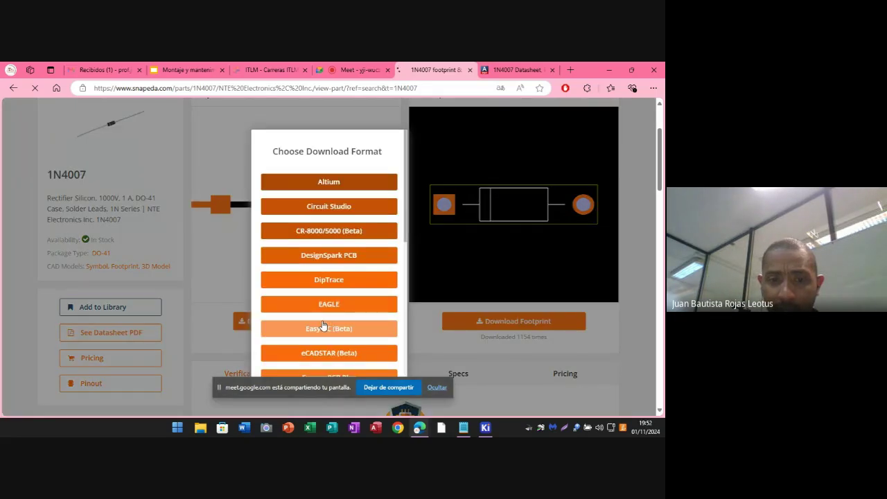
pyautogui.scroll(-1, 387, 320)
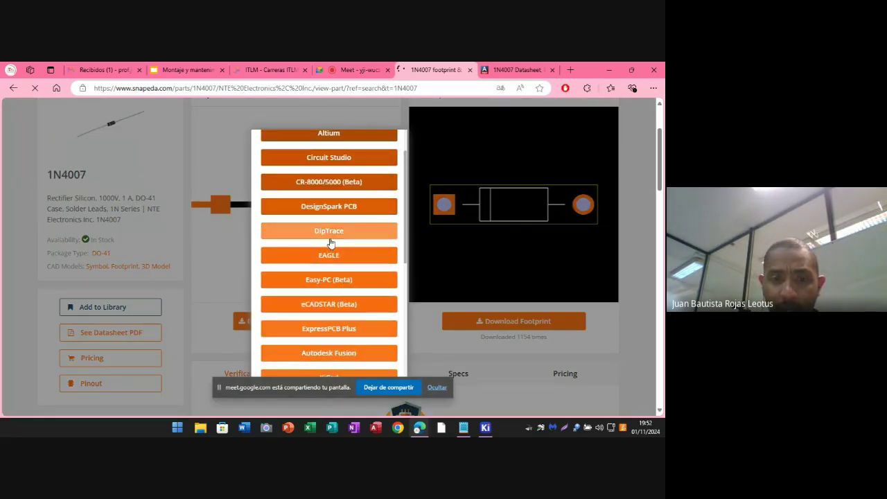
pyautogui.scroll(-1, 324, 309)
pyautogui.scroll(-1, 325, 309)
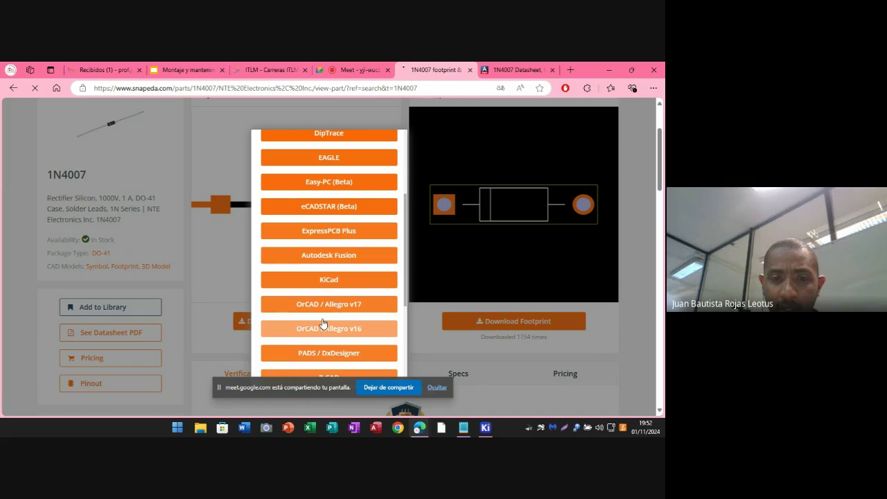
pyautogui.click(322, 283)
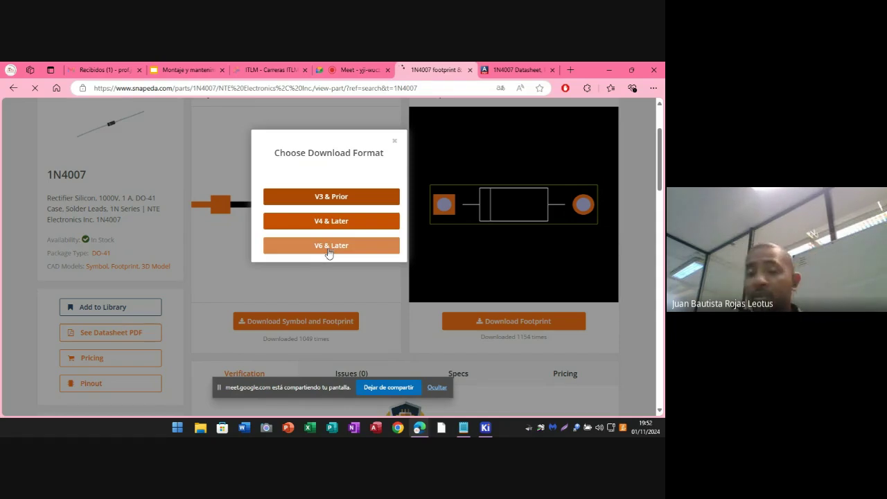
pyautogui.click(323, 252)
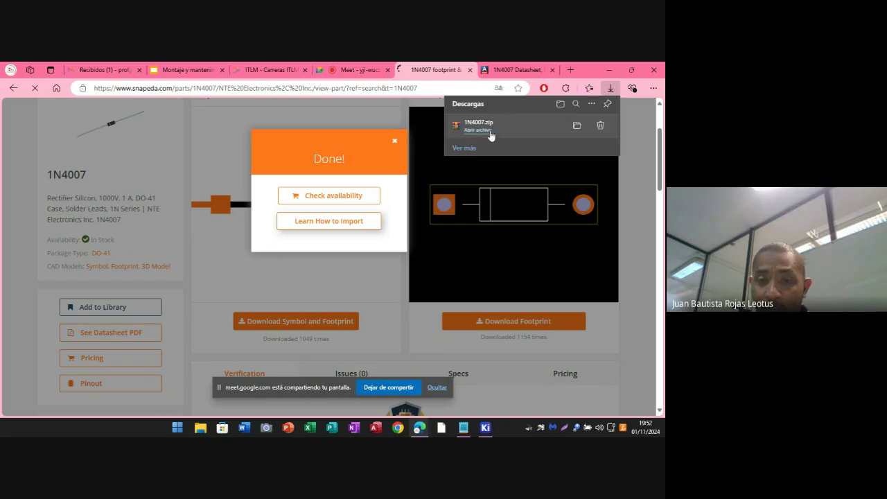
pyautogui.click(395, 144)
pyautogui.click(395, 144)
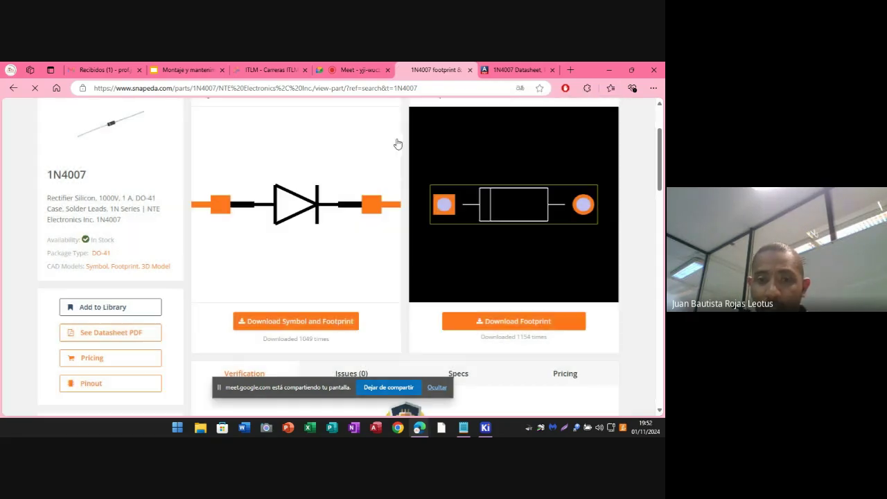
# - Download the 1N4007 footprint separately in KiCad format for V6 & Later
pyautogui.click(510, 324)
pyautogui.click(343, 280)
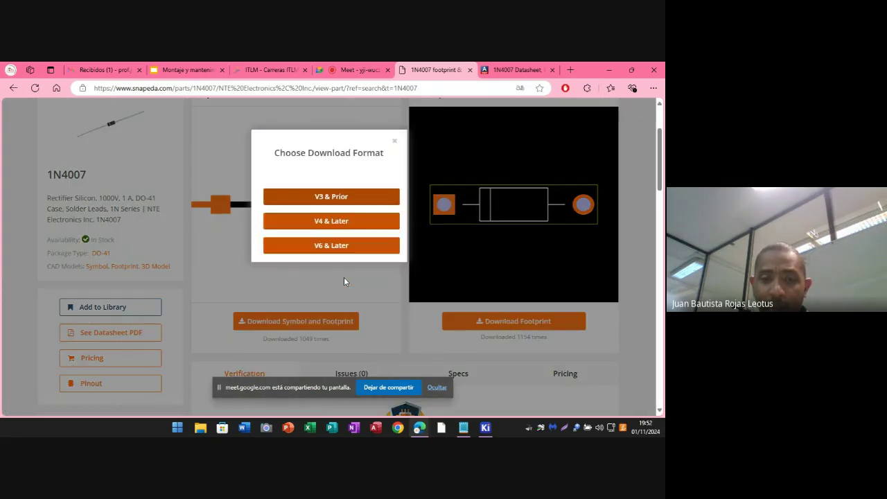
pyautogui.click(358, 248)
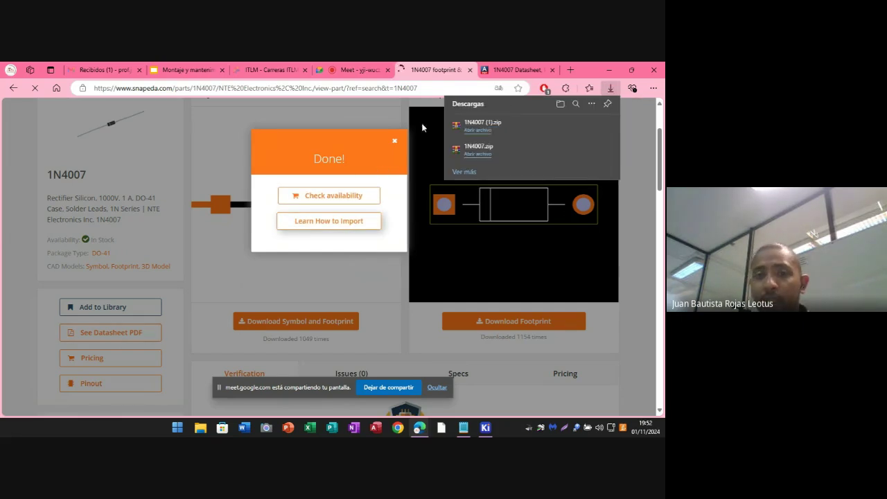
# - Open the Descargas folder and examine the files inside the 1N4007 (1).zip archive
pyautogui.click(561, 105)
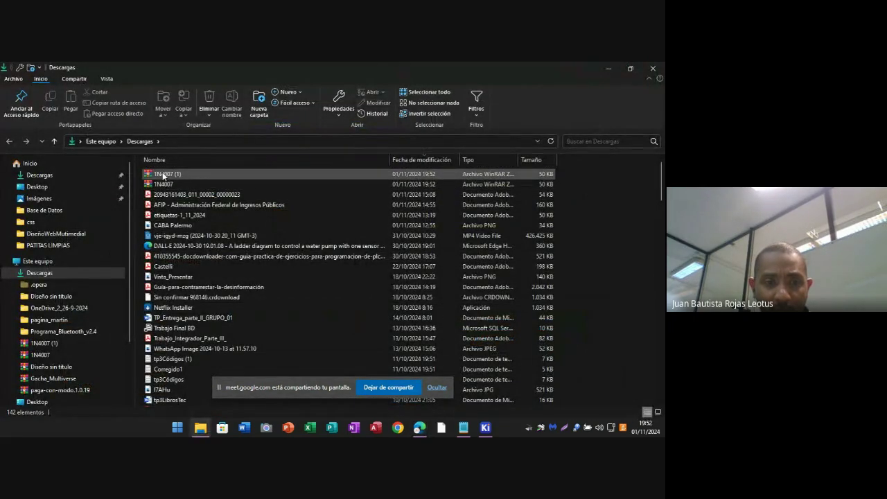
pyautogui.click(162, 176)
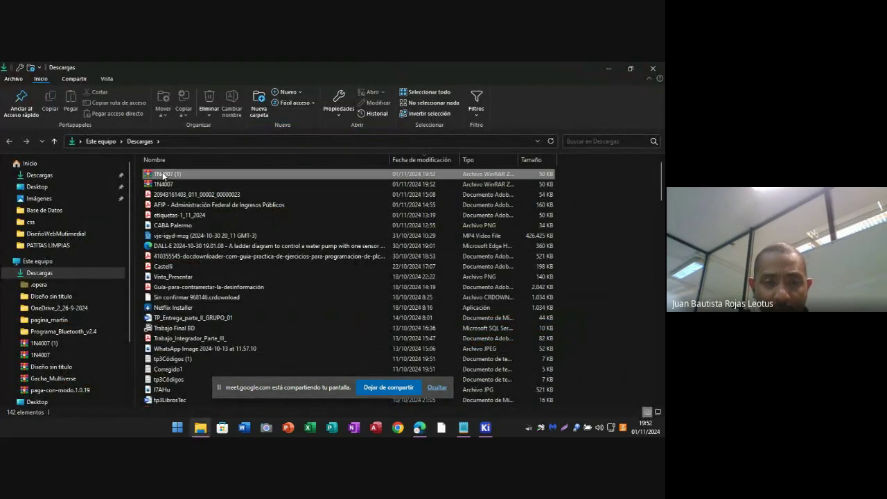
pyautogui.click(164, 176)
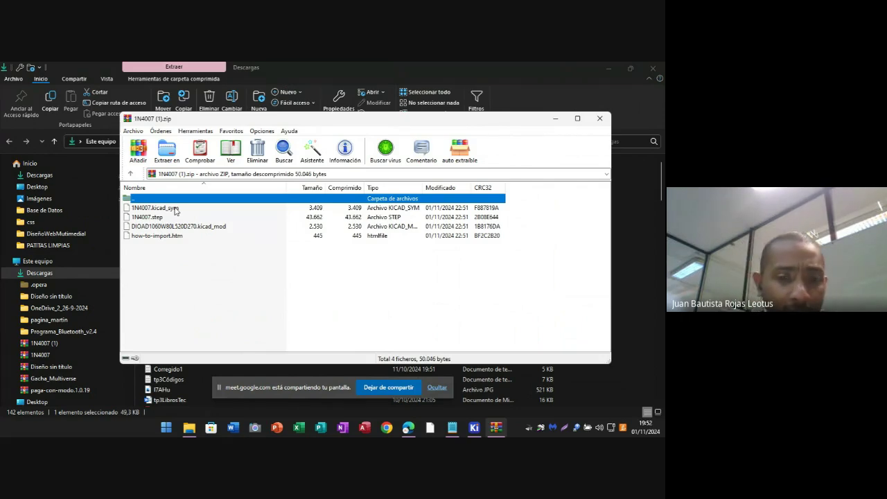
pyautogui.click(409, 429)
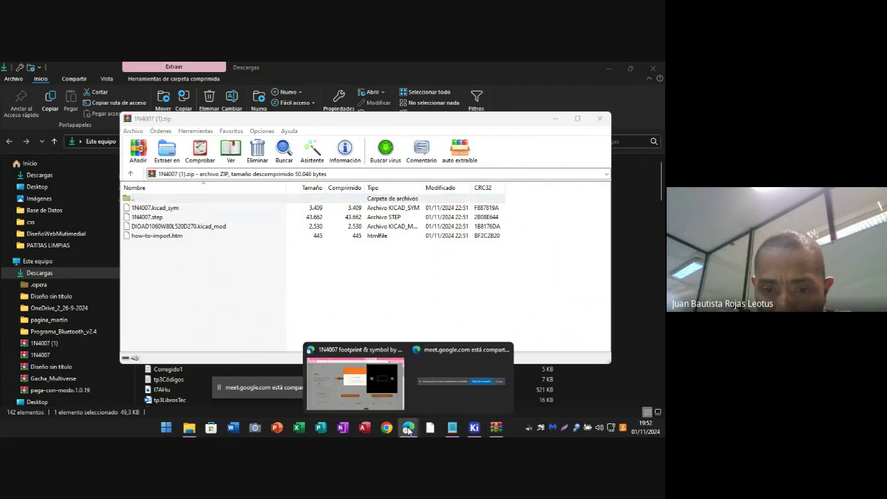
pyautogui.click(306, 122)
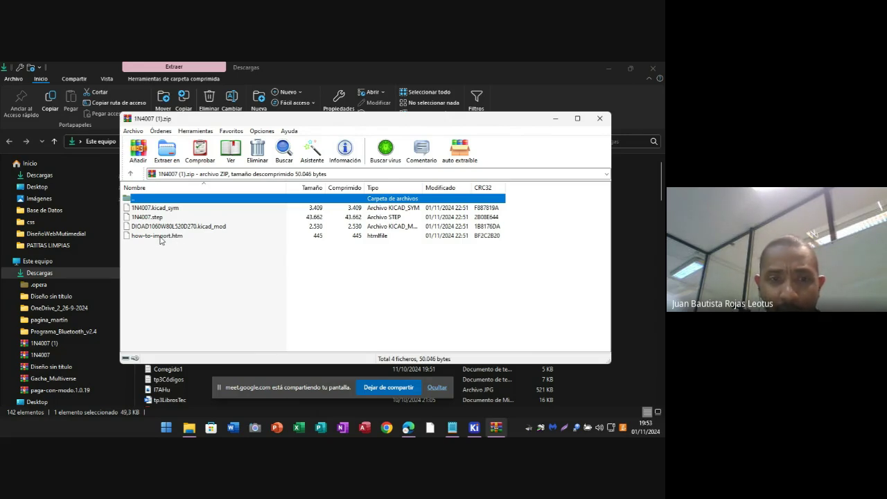
# - Close the 1N4007 (1).zip archive and examine the files inside 1N4007.zip
pyautogui.click(599, 121)
pyautogui.doubleClick(160, 184)
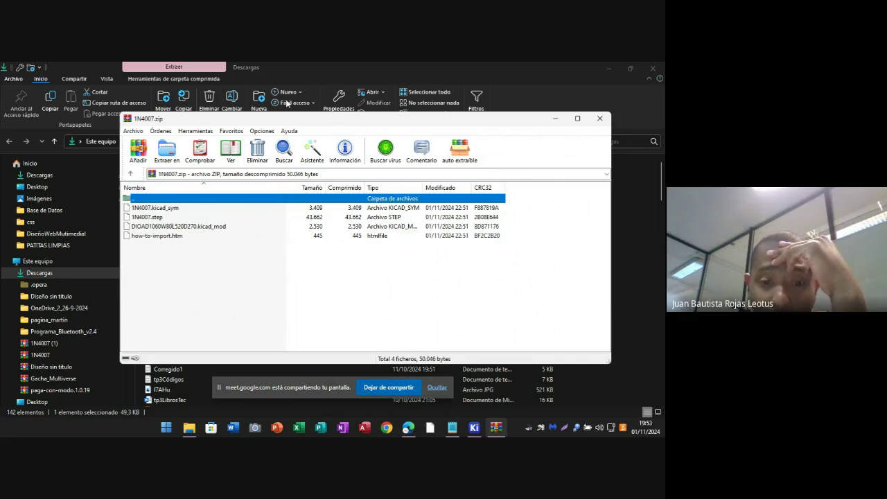
# - Switch to the KiCad schematic editor and open the symbol library manager on the global libraries list
pyautogui.click(474, 428)
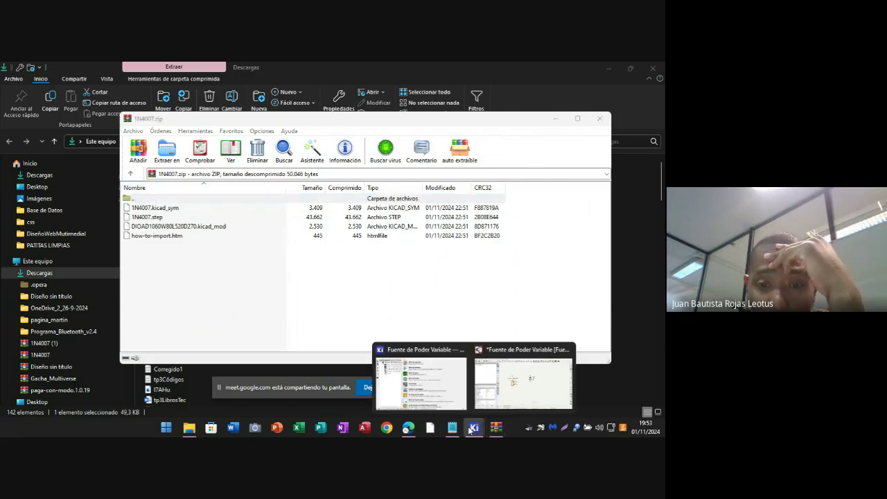
pyautogui.click(500, 352)
pyautogui.click(199, 79)
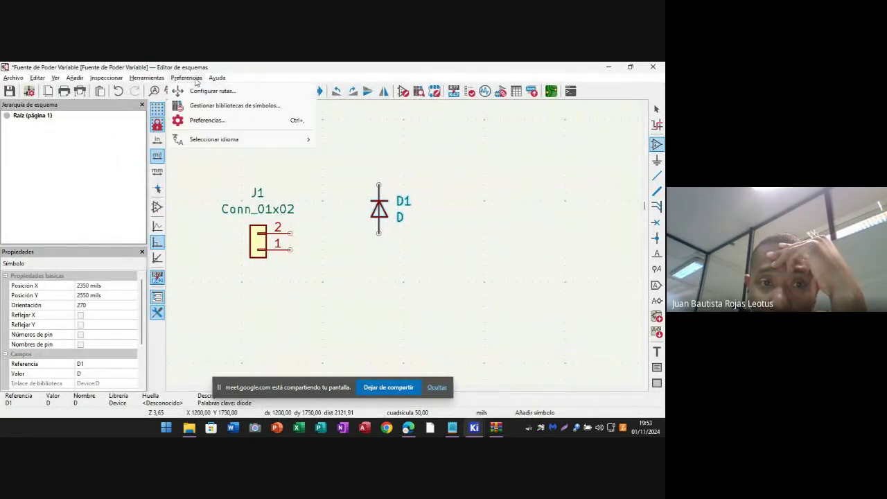
pyautogui.click(201, 108)
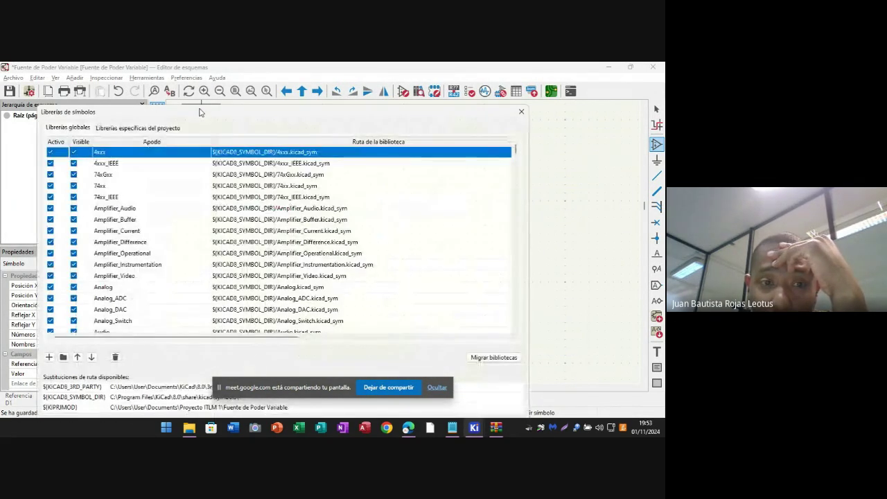
pyautogui.scroll(-15, 291, 217)
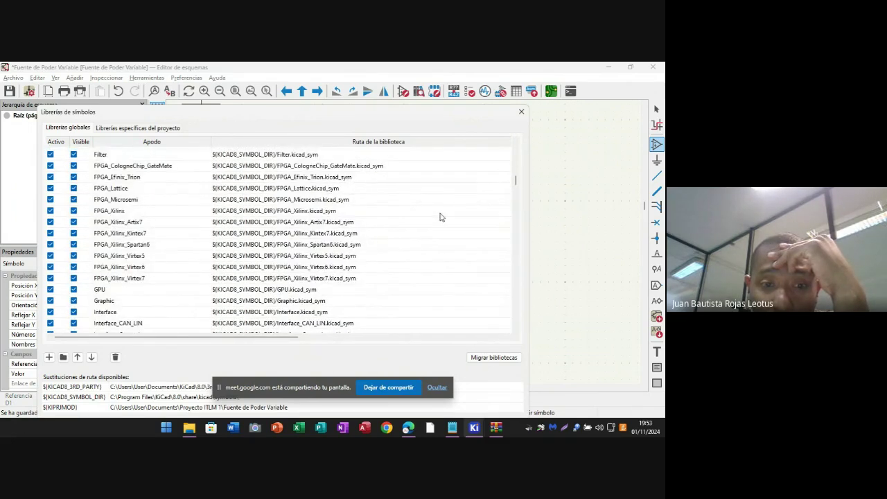
pyautogui.scroll(1, 270, 277)
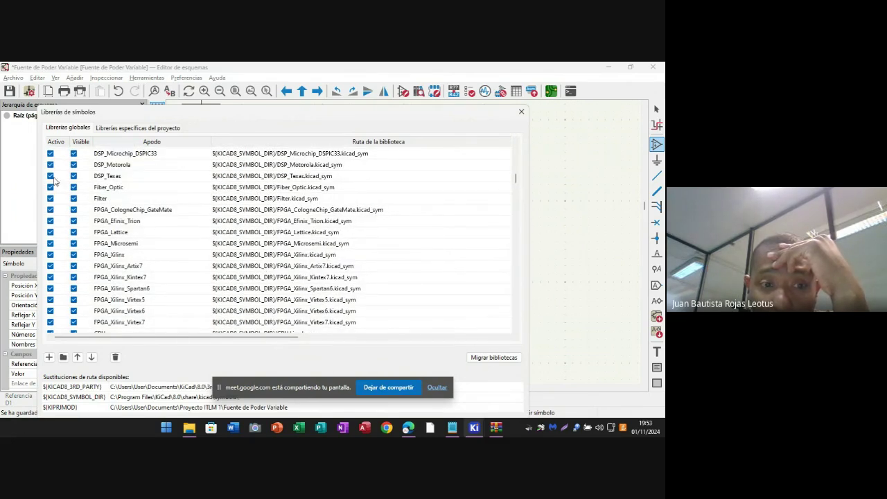
# - Browse to Descargas to add an existing library and extract 1N4007.zip there into C:\Users\User\Downloads\1N4007
pyautogui.click(63, 359)
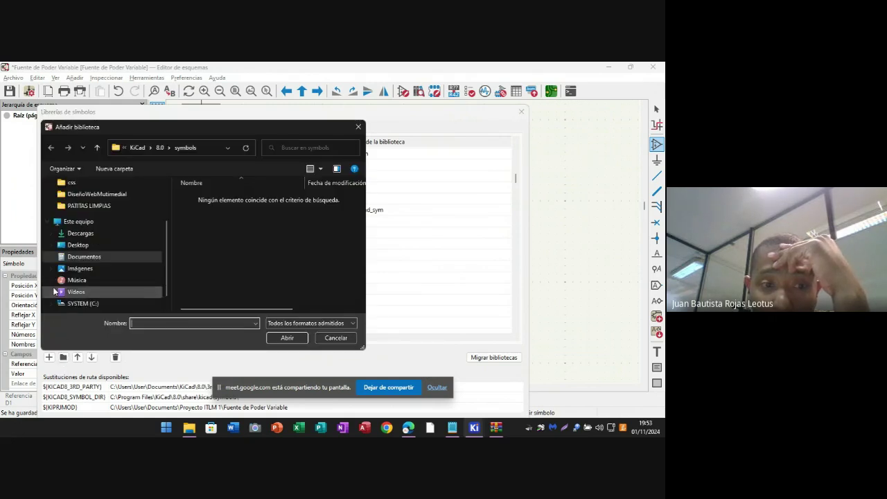
pyautogui.click(76, 235)
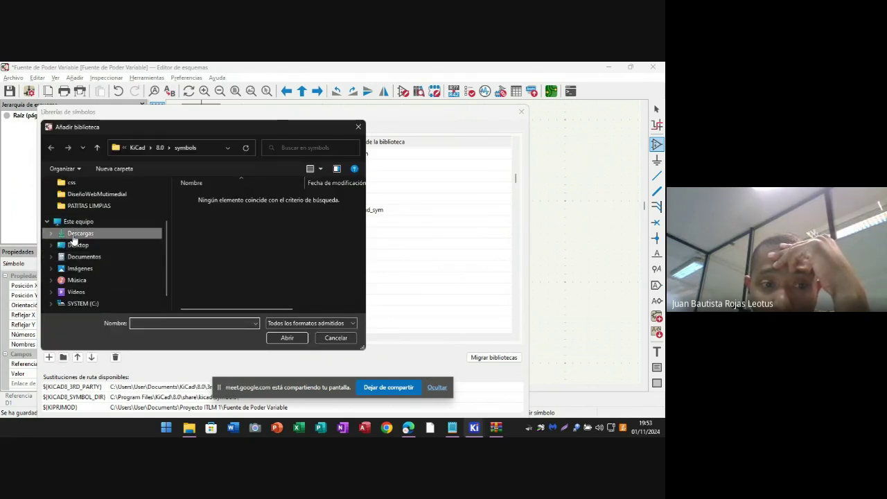
pyautogui.click(239, 219)
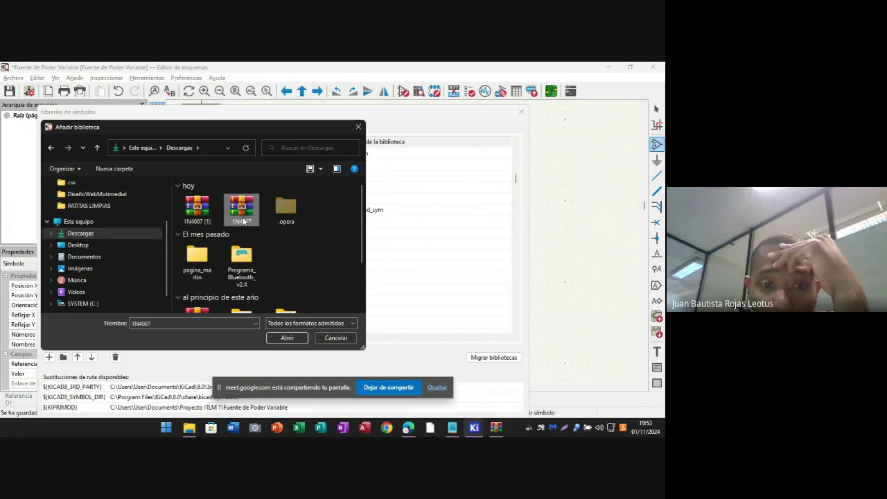
pyautogui.rightClick(242, 213)
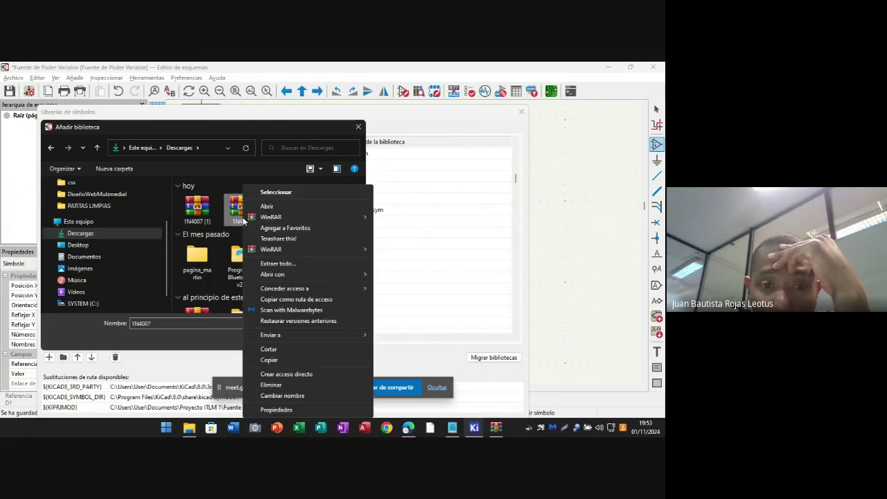
pyautogui.click(311, 265)
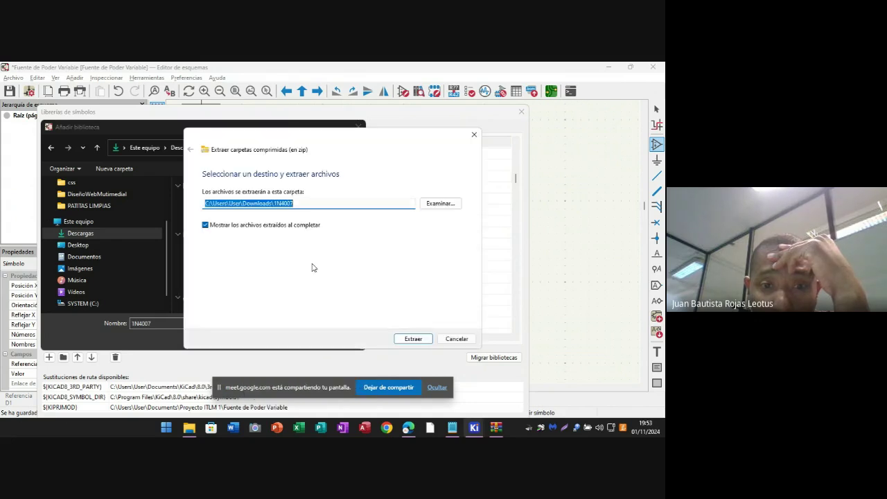
pyautogui.click(414, 339)
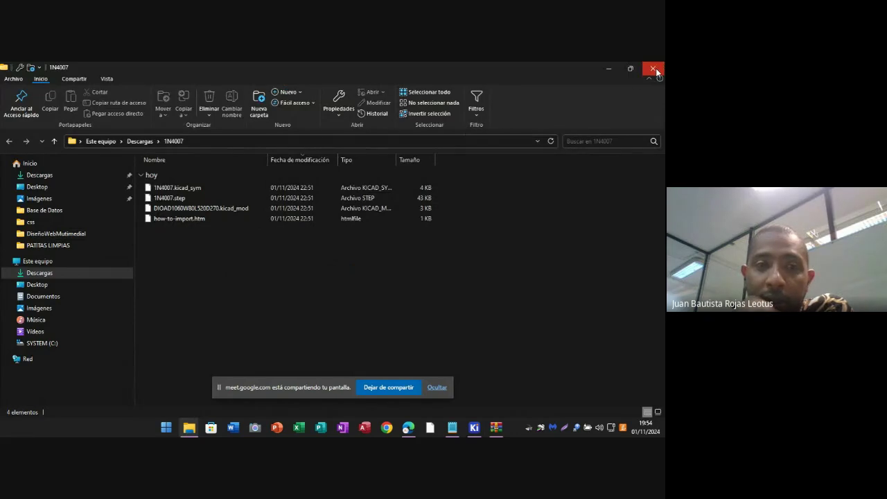
pyautogui.click(653, 69)
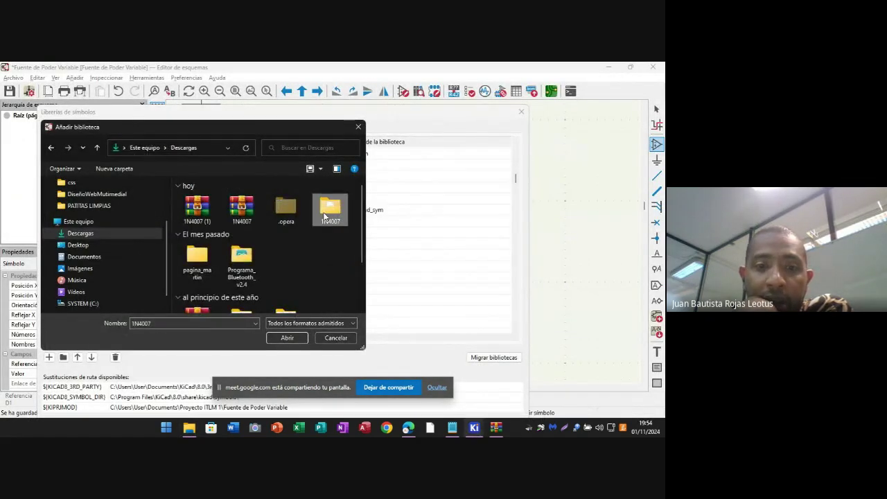
# - Add 1N4007.kicad_sym from the extracted 1N4007 folder to the global symbol libraries, filtering for KiCad symbol library files (*.kicad_sym)
pyautogui.doubleClick(327, 209)
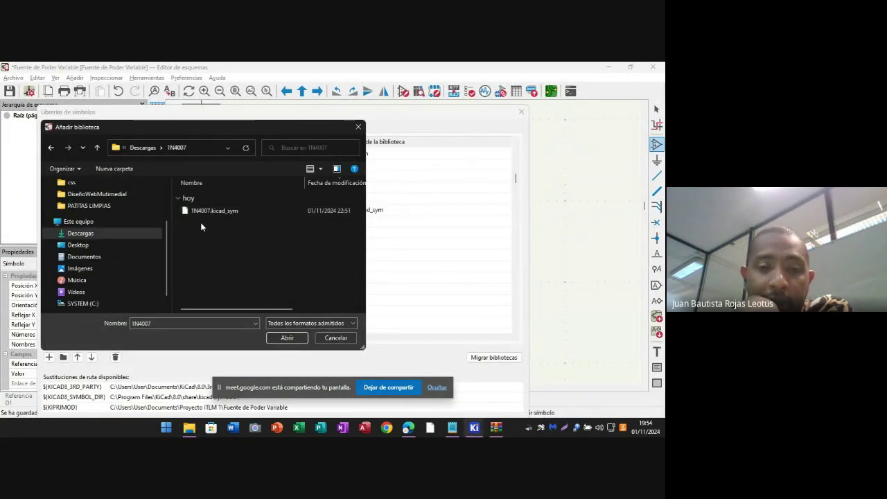
pyautogui.click(353, 324)
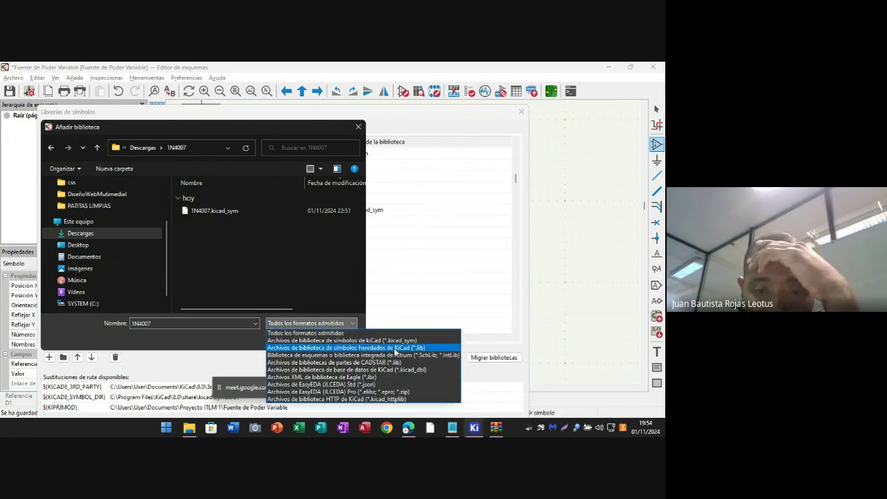
pyautogui.click(395, 348)
pyautogui.click(356, 324)
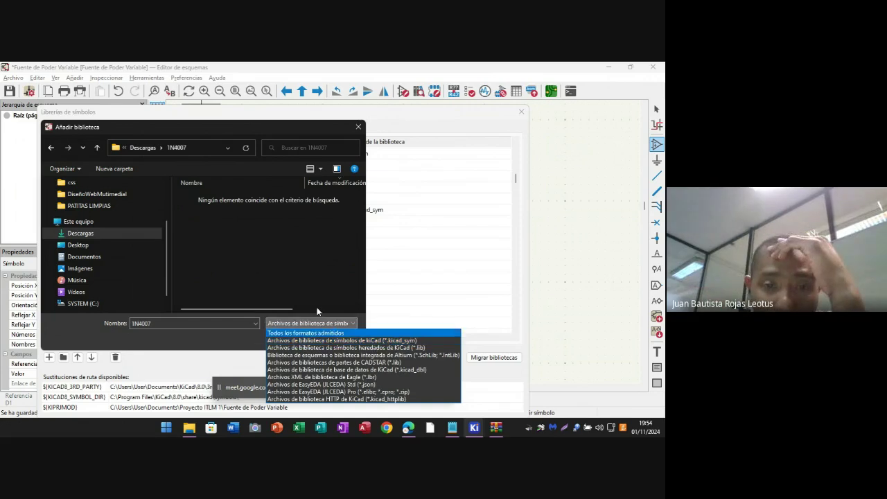
pyautogui.click(332, 341)
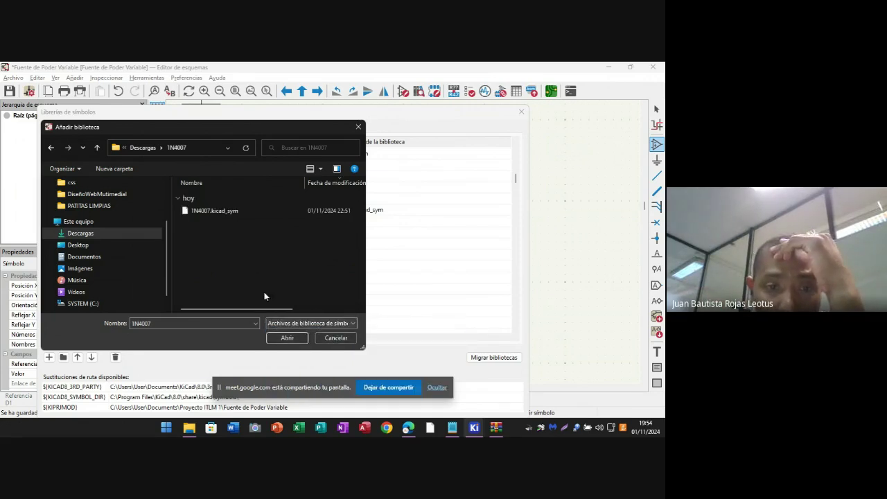
pyautogui.click(226, 210)
pyautogui.click(281, 340)
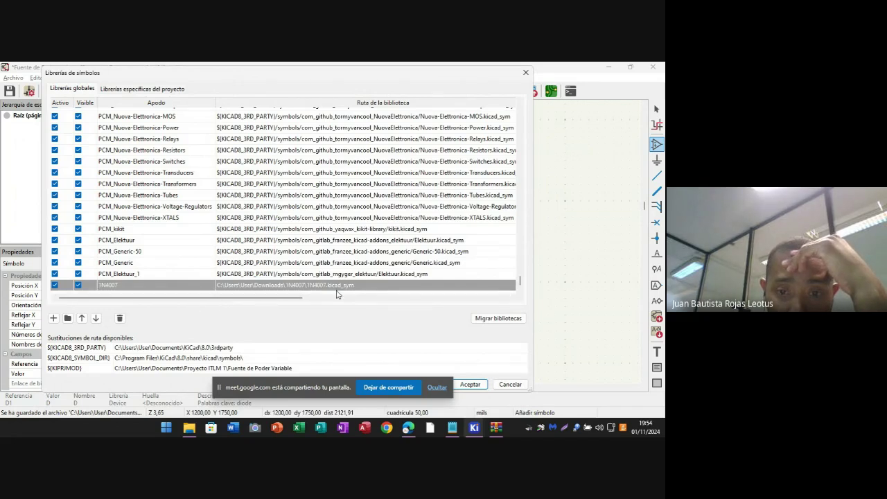
# - Accept the symbol library changes without terminating the process, and close the 1N4007.zip archive window
pyautogui.click(470, 386)
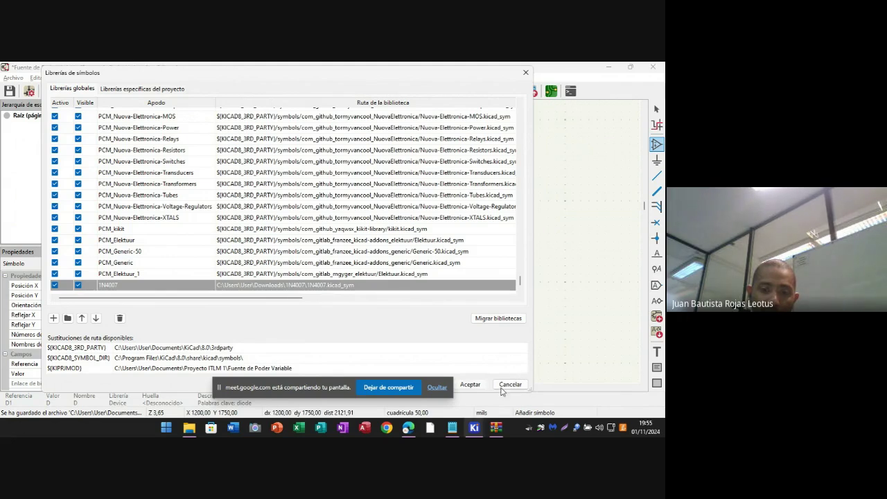
pyautogui.click(461, 385)
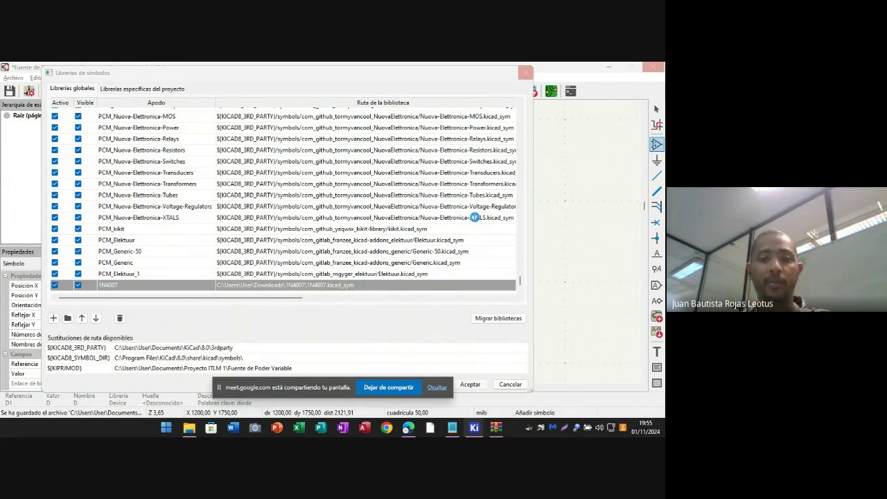
pyautogui.click(526, 74)
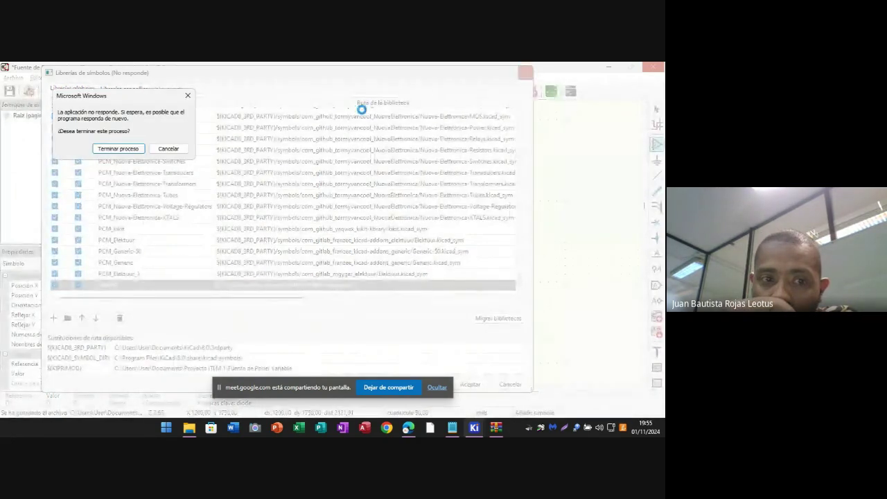
pyautogui.click(170, 148)
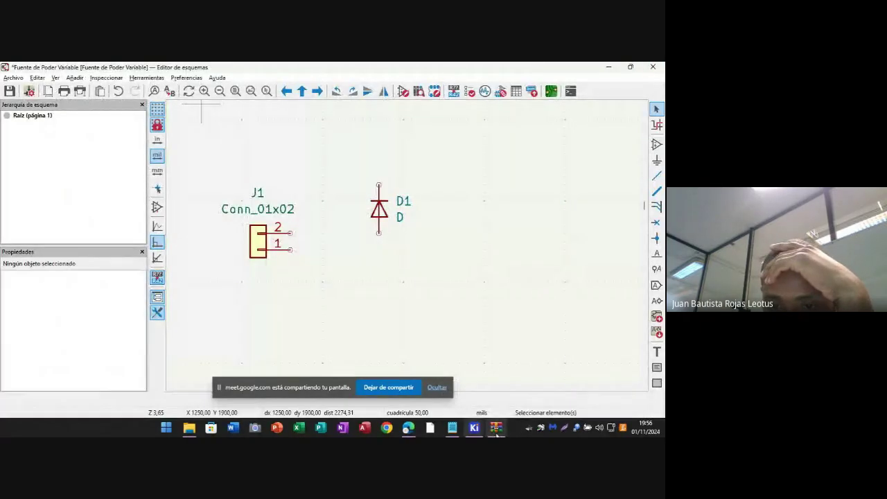
pyautogui.moveTo(498, 430)
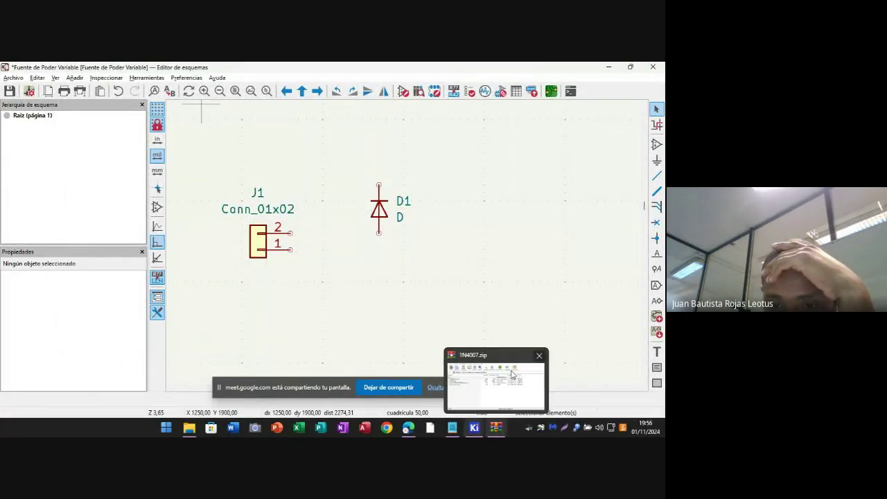
pyautogui.click(539, 358)
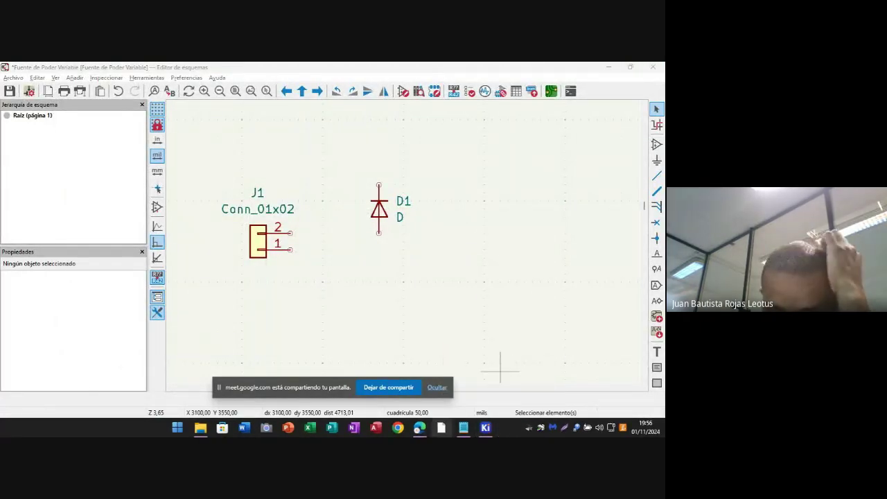
# - Switch to the browser, admit the waiting participant to the Meet call, and return to the SnapMagic 1N4007 page
pyautogui.moveTo(420, 430)
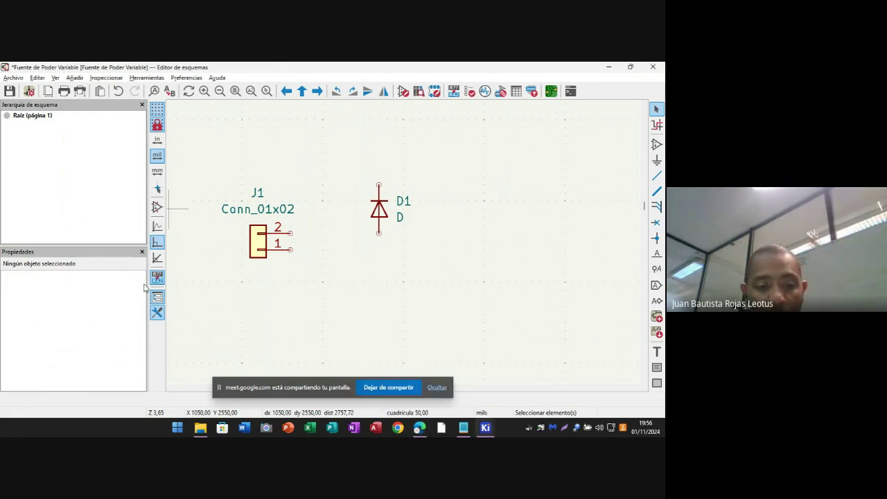
pyautogui.press('a')
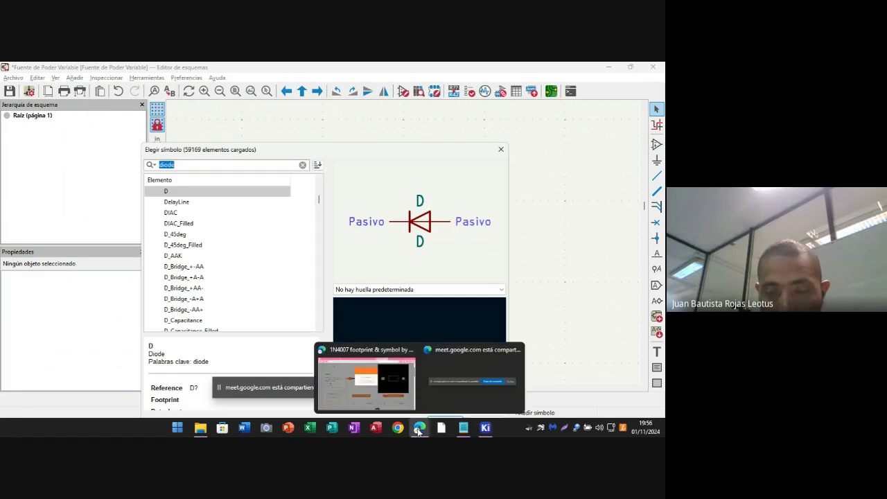
pyautogui.click(349, 356)
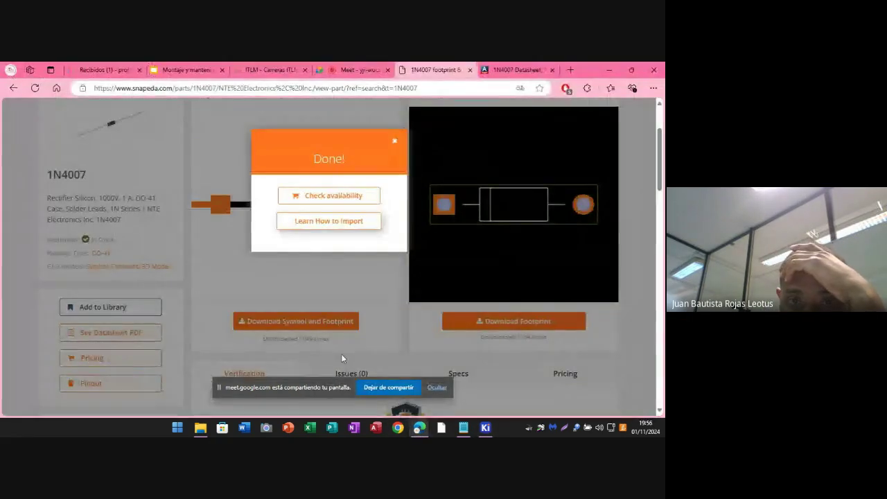
pyautogui.click(361, 70)
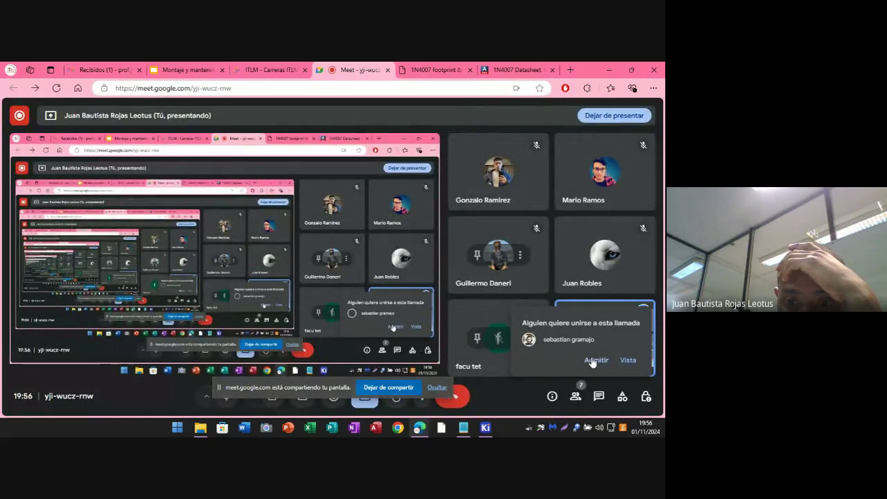
pyautogui.click(595, 359)
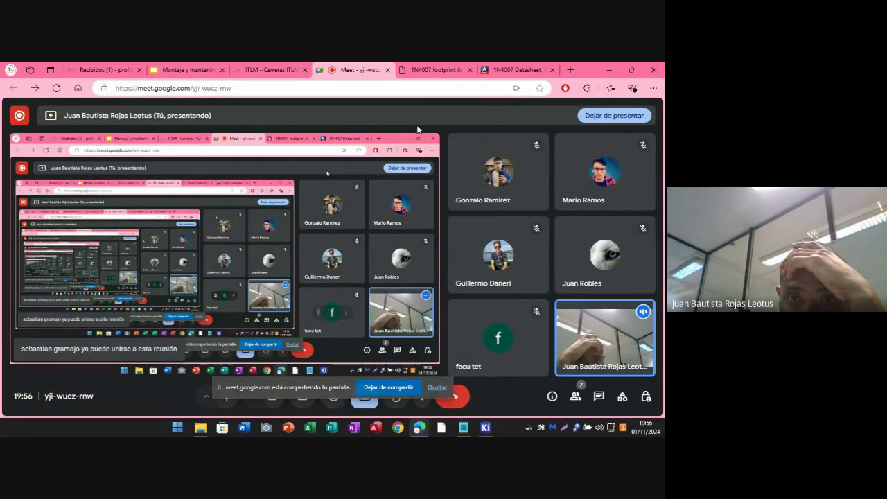
pyautogui.click(430, 70)
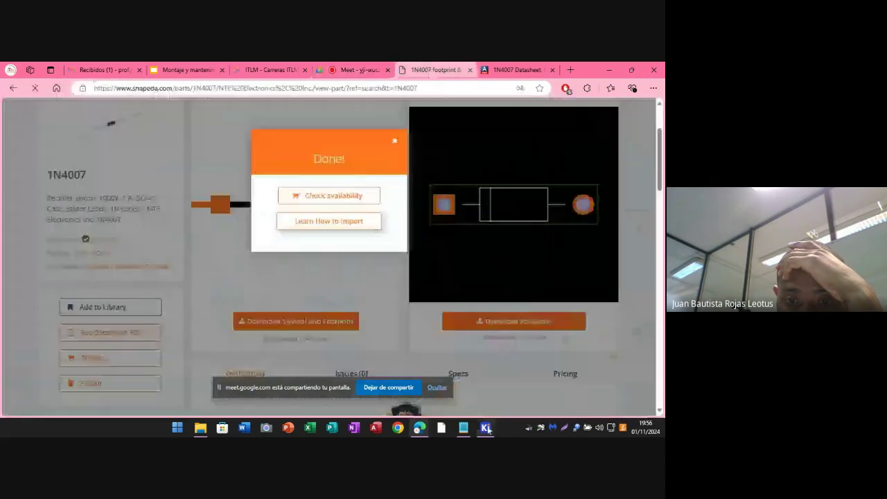
# - Switch to the KiCad schematic editor, search the symbol chooser for 1n400, and select 1N4007 from the 1N4007 library
pyautogui.moveTo(485, 427)
pyautogui.click(527, 350)
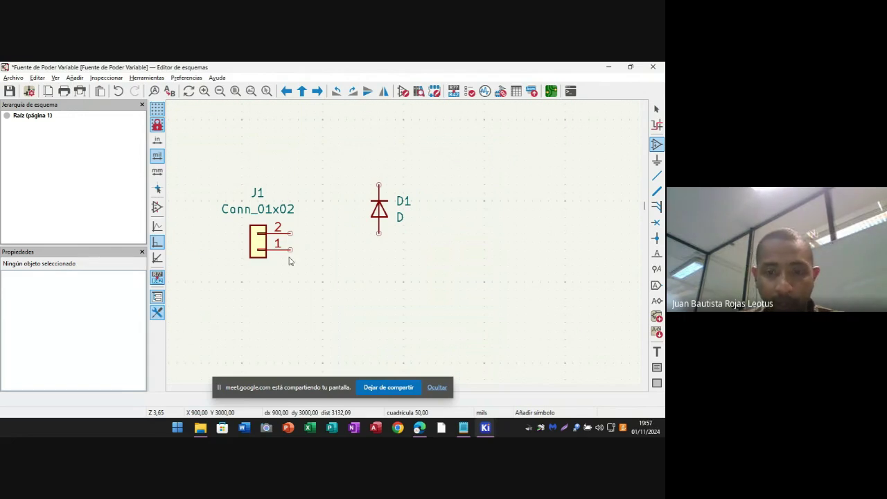
pyautogui.moveTo(487, 433)
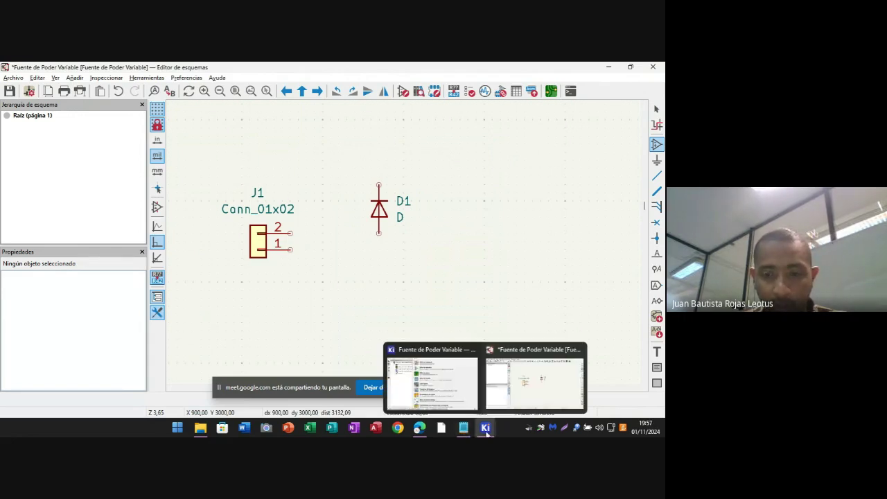
pyautogui.click(299, 91)
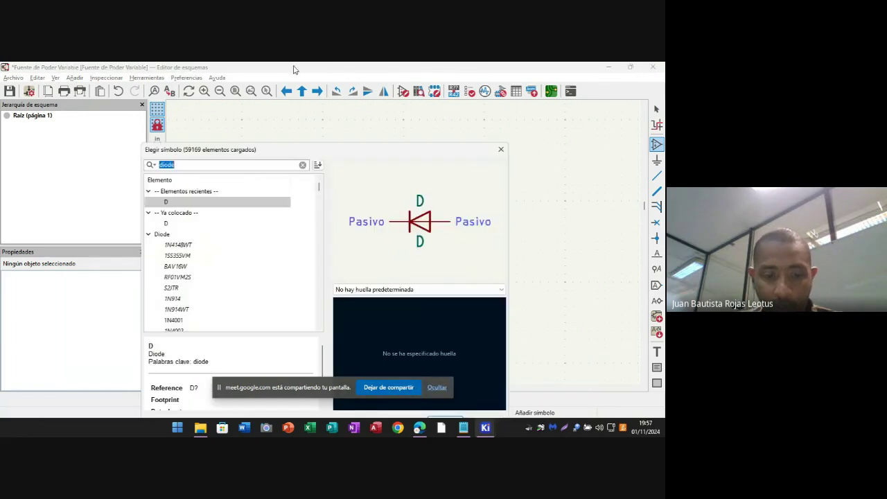
pyautogui.press('BackSpace')
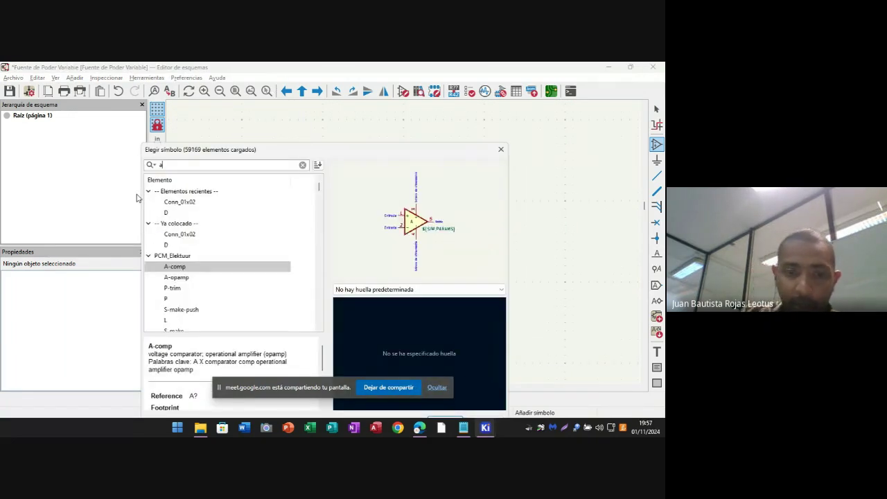
pyautogui.write('1')
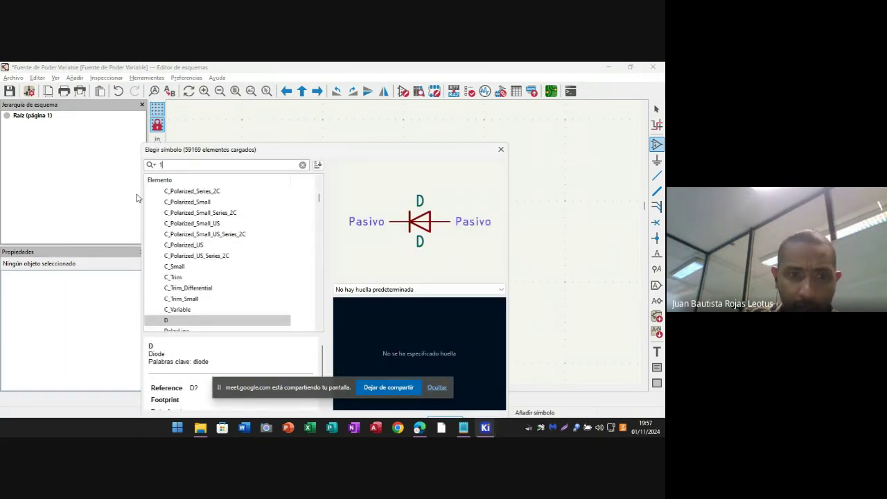
pyautogui.write('n')
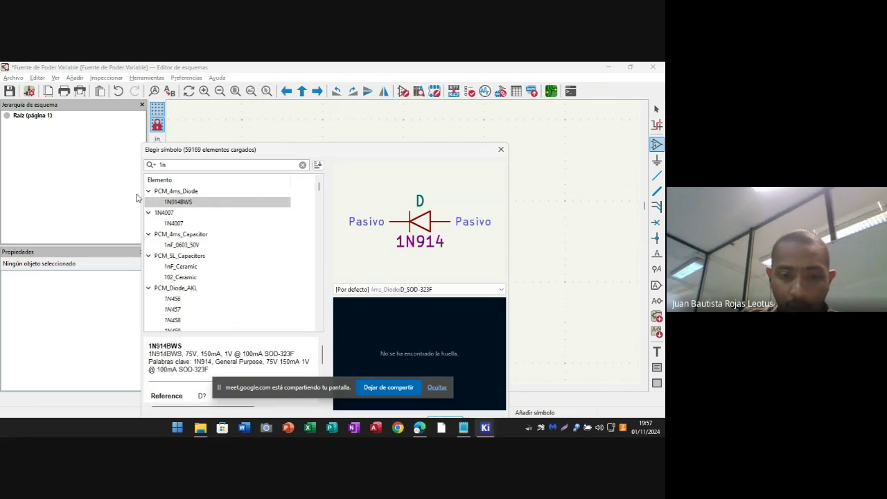
pyautogui.write('00')
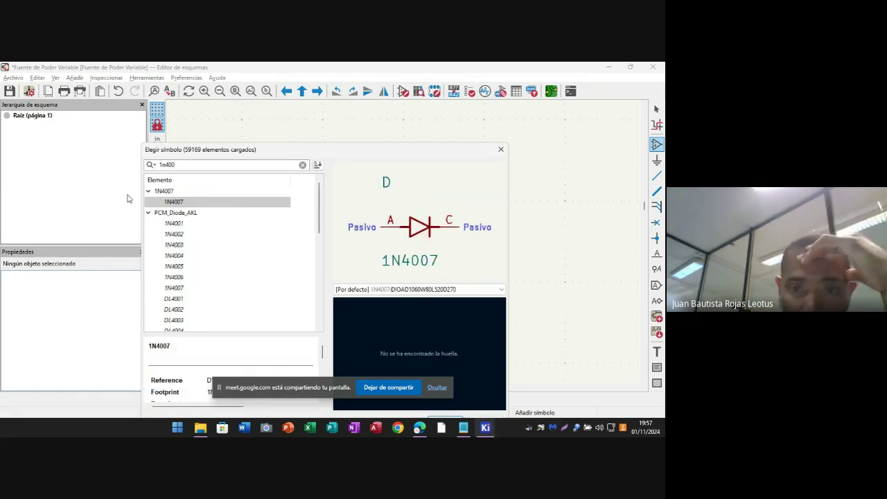
pyautogui.click(181, 204)
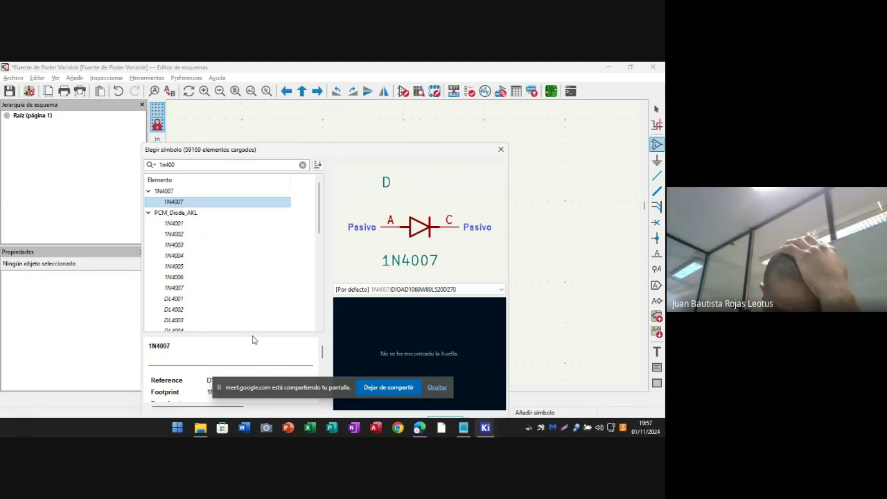
# - Return to the SnapMagic 1N4007 page in the browser, dismiss the finished-download dialog, and review the symbol and footprint previews
pyautogui.moveTo(415, 431)
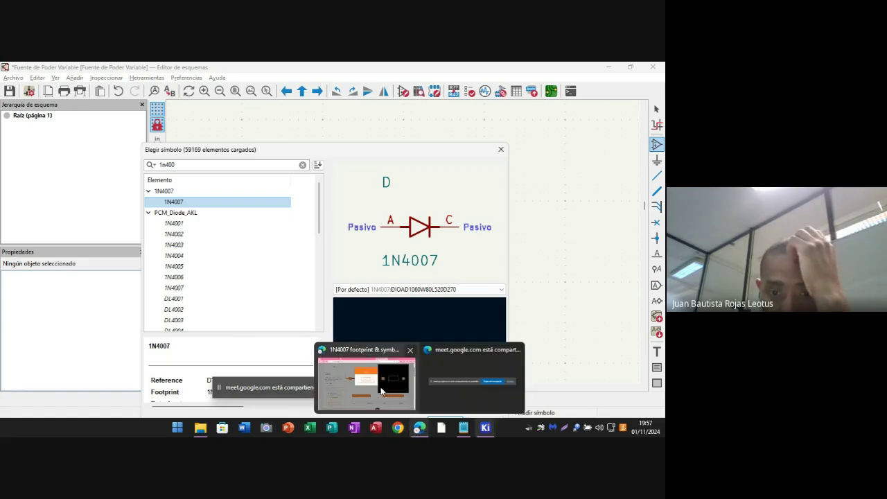
pyautogui.click(366, 374)
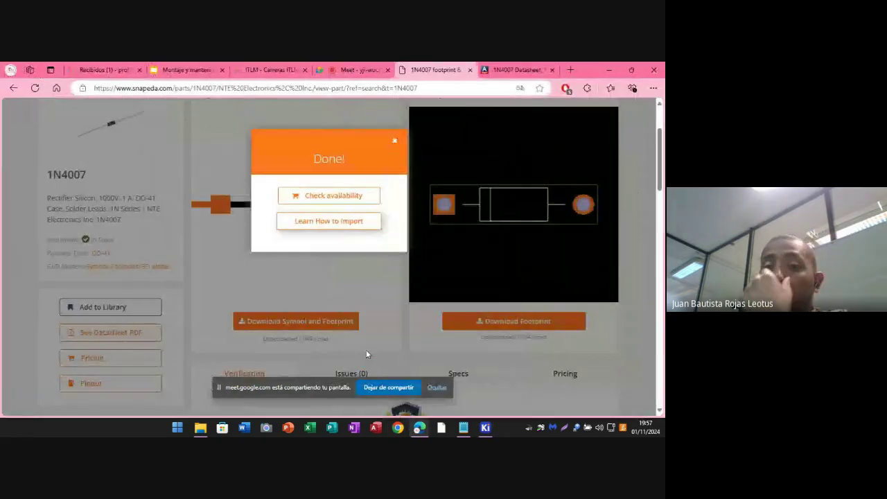
pyautogui.click(395, 143)
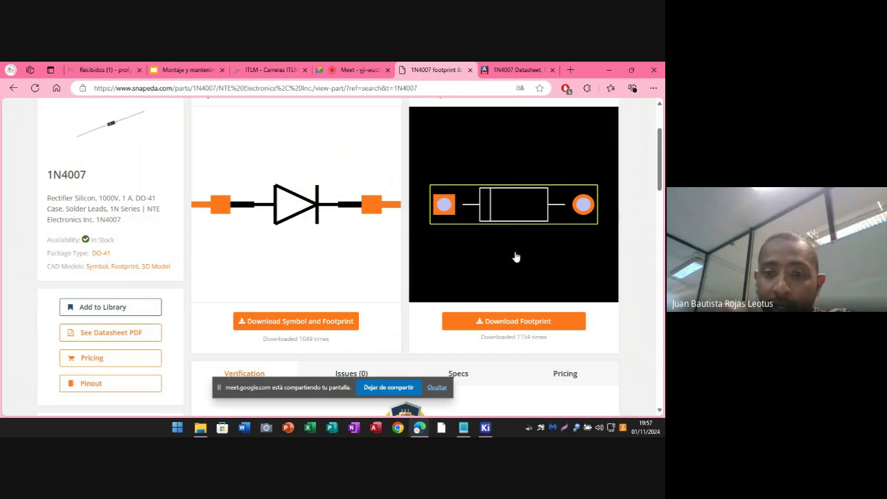
pyautogui.scroll(-2, 534, 334)
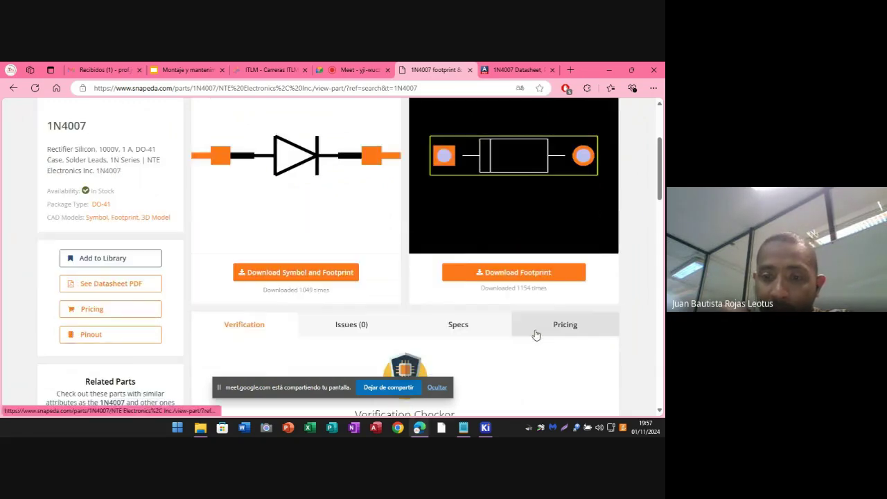
pyautogui.scroll(-2, 535, 337)
pyautogui.scroll(2, 535, 338)
pyautogui.scroll(4, 535, 338)
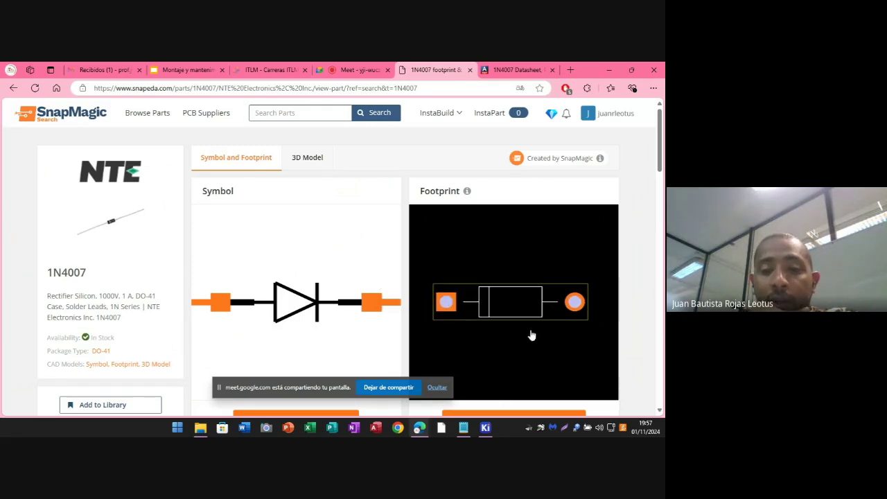
pyautogui.scroll(-2, 654, 317)
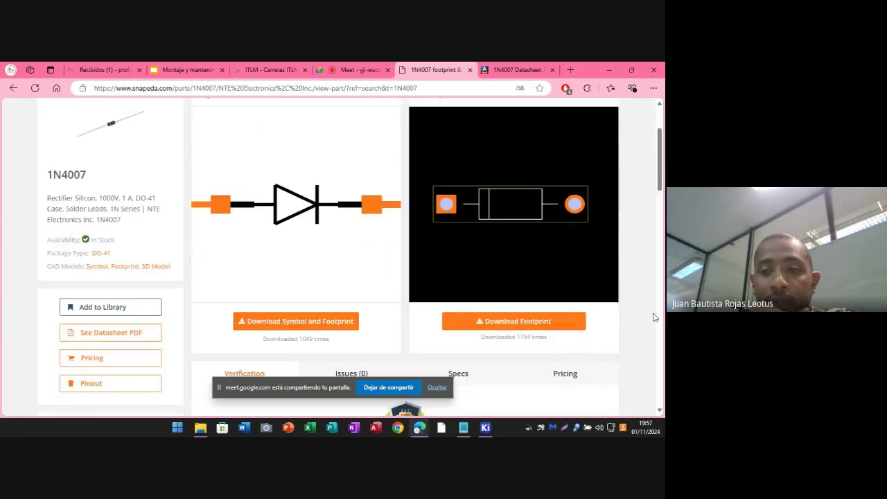
# - Download the 1N4007 footprint in the V4 & Later format
pyautogui.click(546, 323)
pyautogui.click(327, 279)
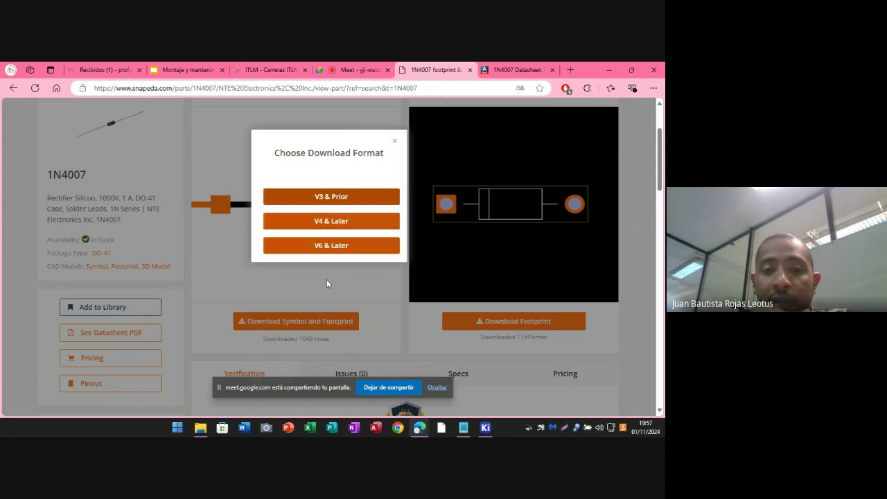
pyautogui.click(332, 221)
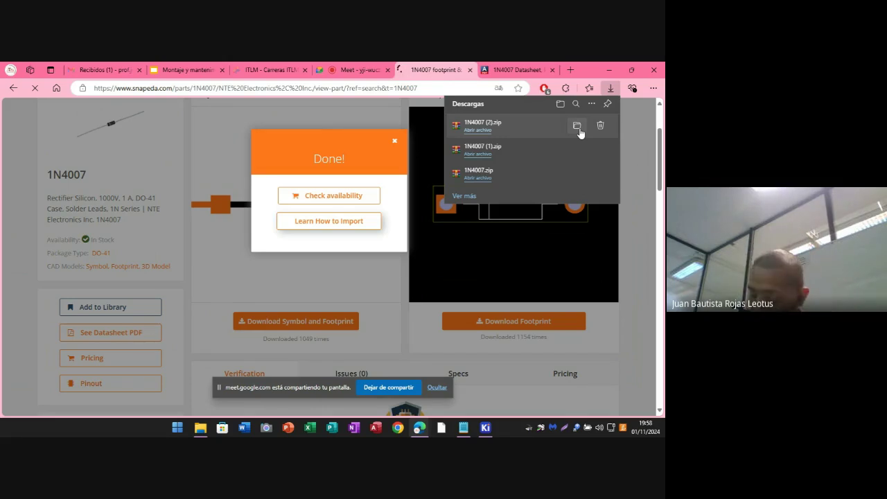
# - Show the downloaded 1N4007 (2).zip in its folder and open the archive to inspect its files
pyautogui.click(576, 125)
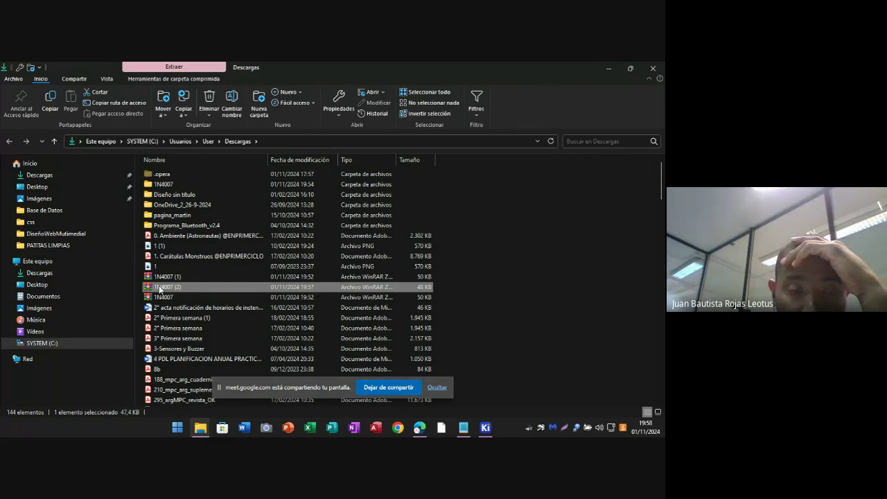
pyautogui.doubleClick(159, 287)
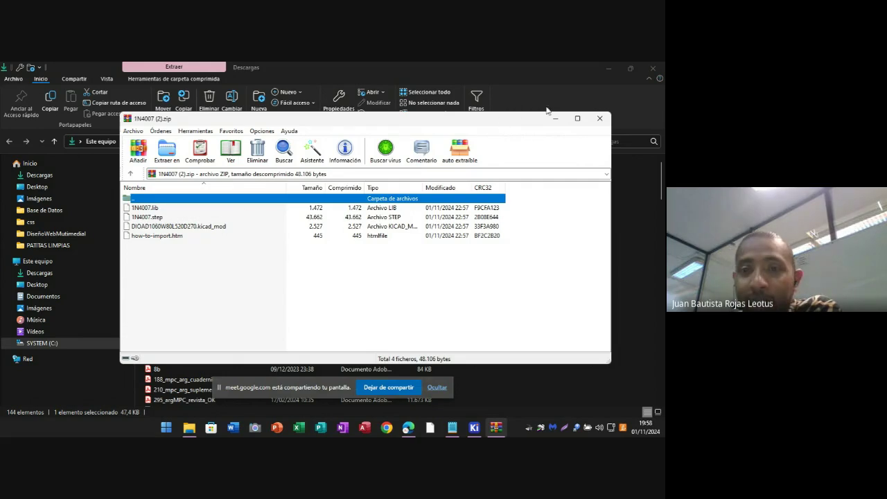
pyautogui.click(539, 70)
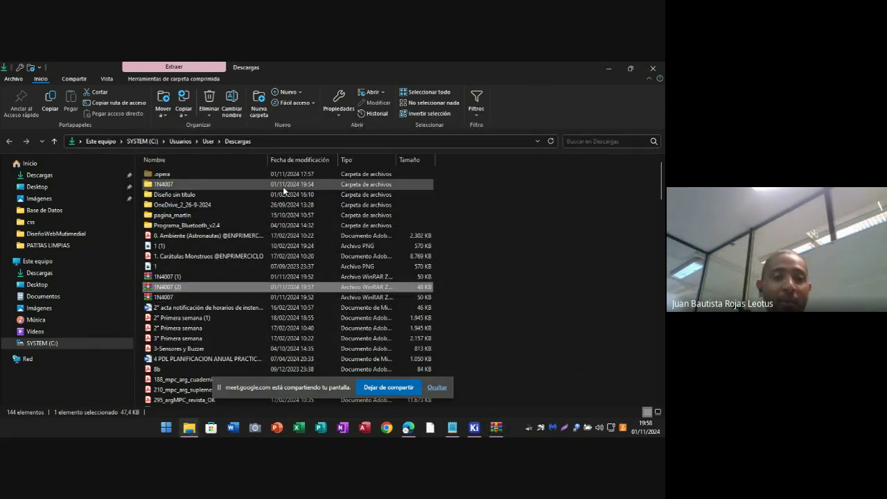
pyautogui.click(183, 280)
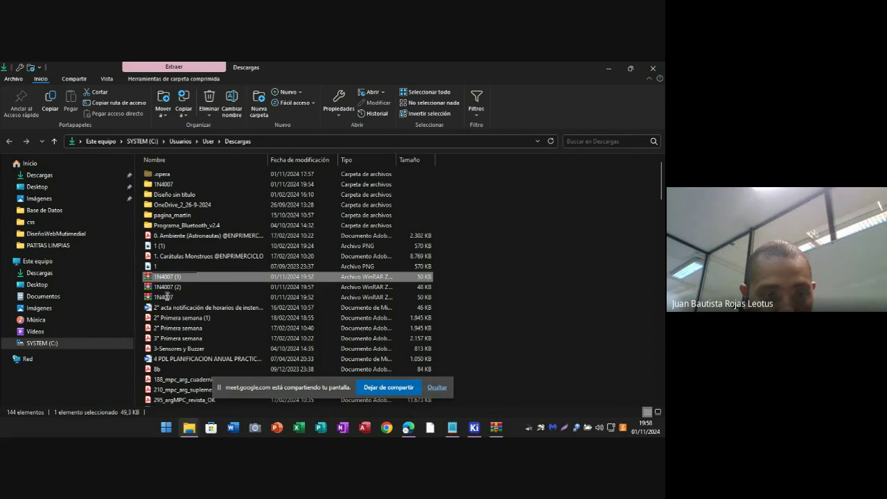
pyautogui.press('F2')
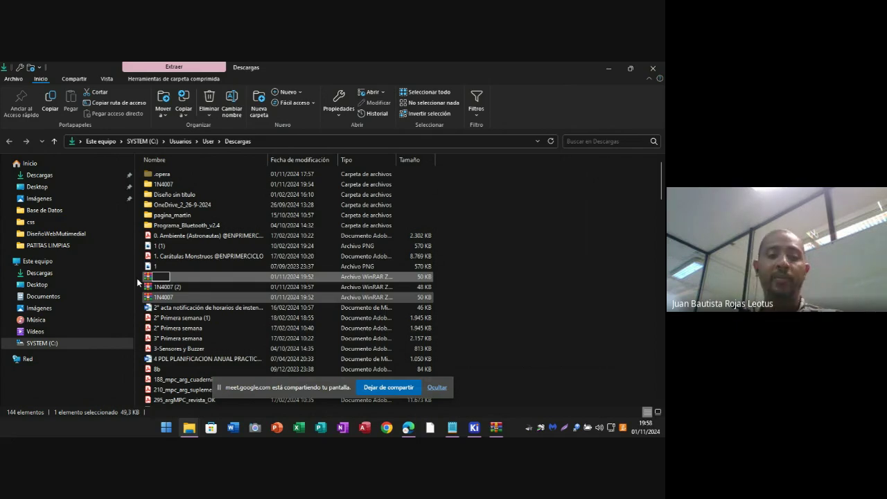
pyautogui.click(456, 275)
pyautogui.click(219, 290)
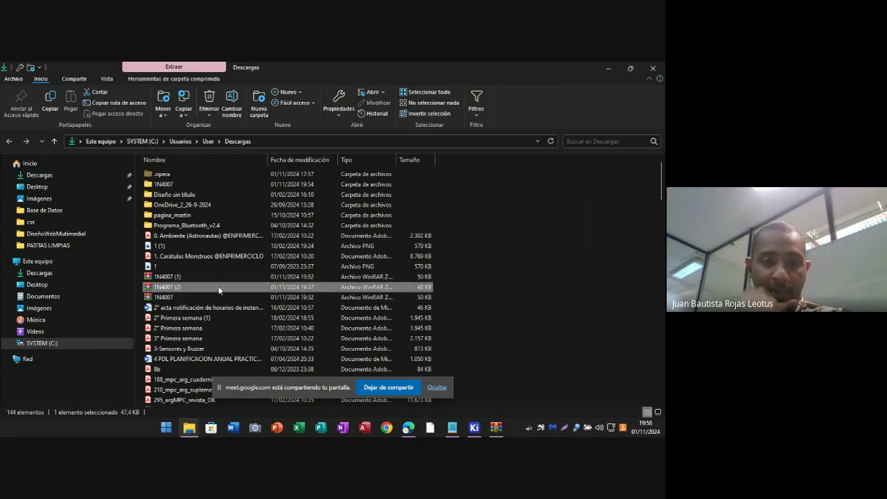
# - Delete the duplicate archive 1N4007 (1) from Descargas
pyautogui.click(205, 276)
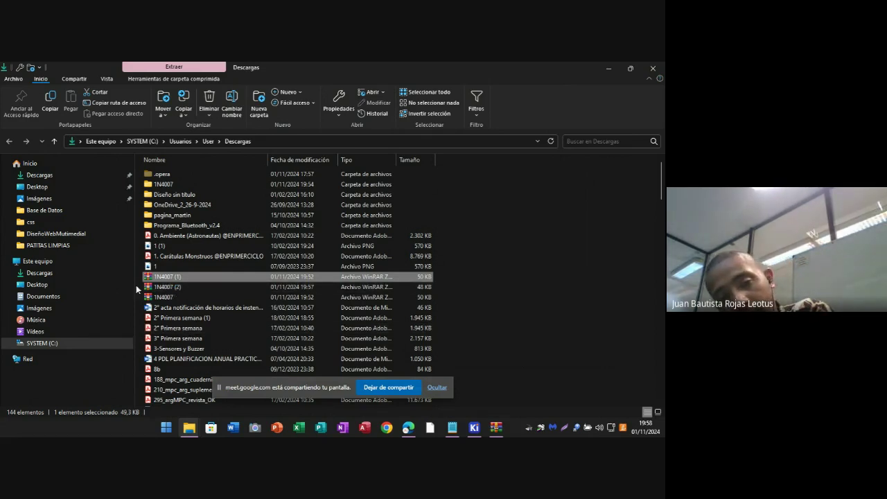
pyautogui.click(183, 289)
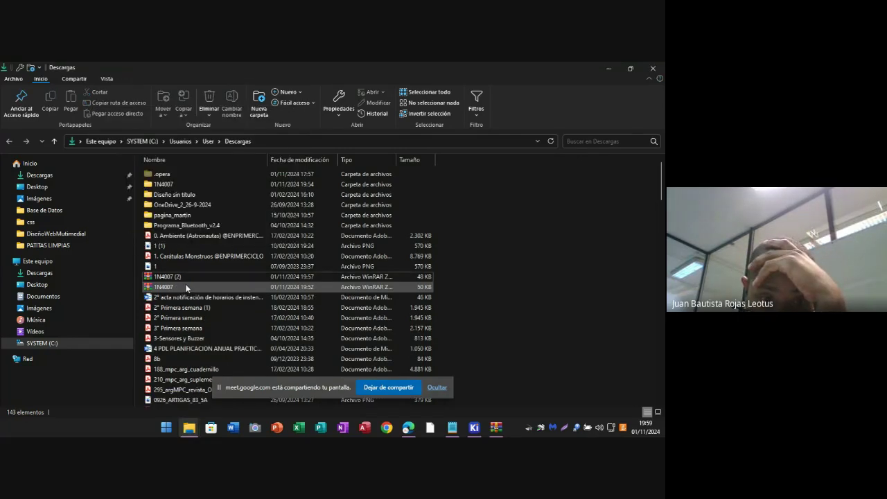
# - Extract 1N4007 (2).zip into C:\Users\User\Downloads\1N4007lib
pyautogui.rightClick(184, 276)
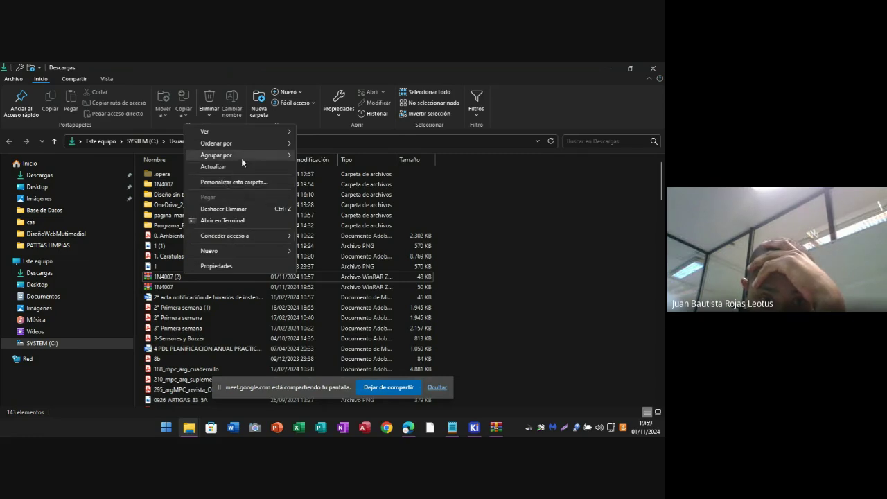
pyautogui.rightClick(177, 277)
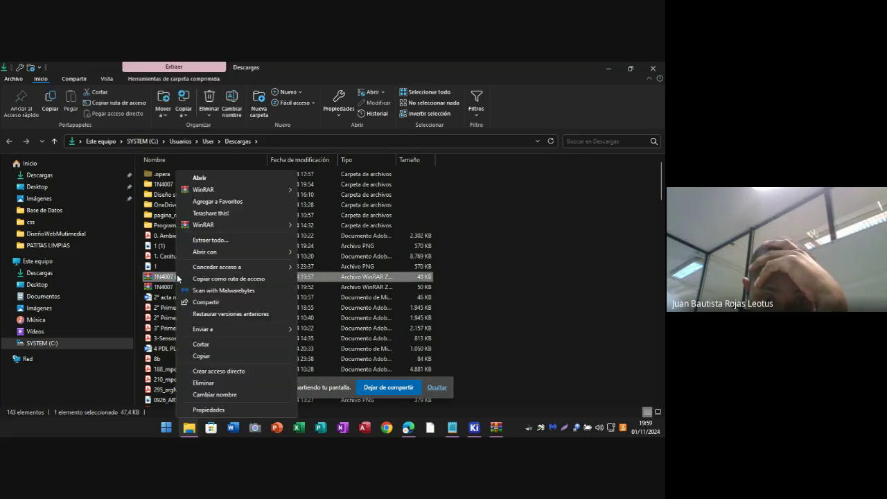
pyautogui.click(212, 240)
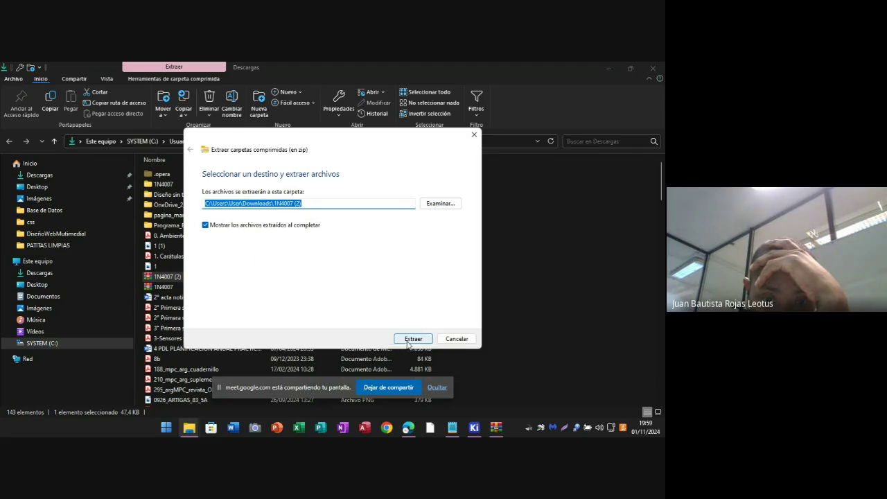
pyautogui.click(309, 204)
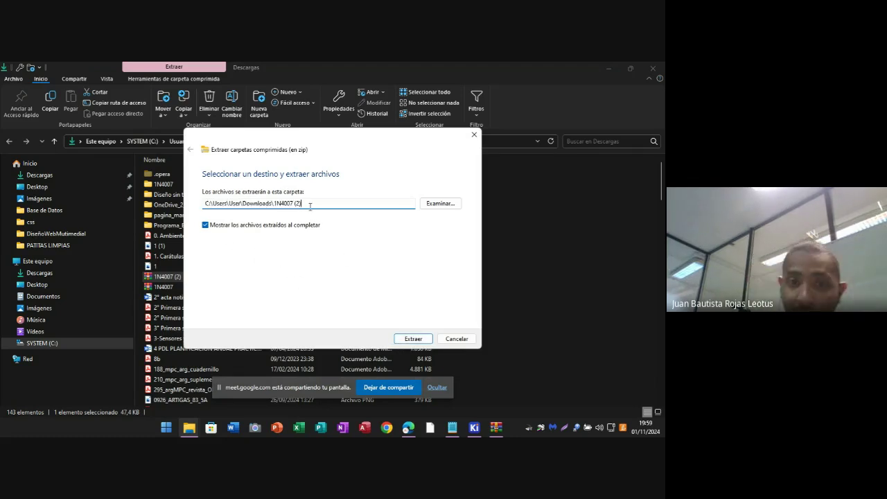
pyautogui.press('BackSpace')
pyautogui.press('BackSpace')
pyautogui.press('BackSpace')
pyautogui.press('BackSpace')
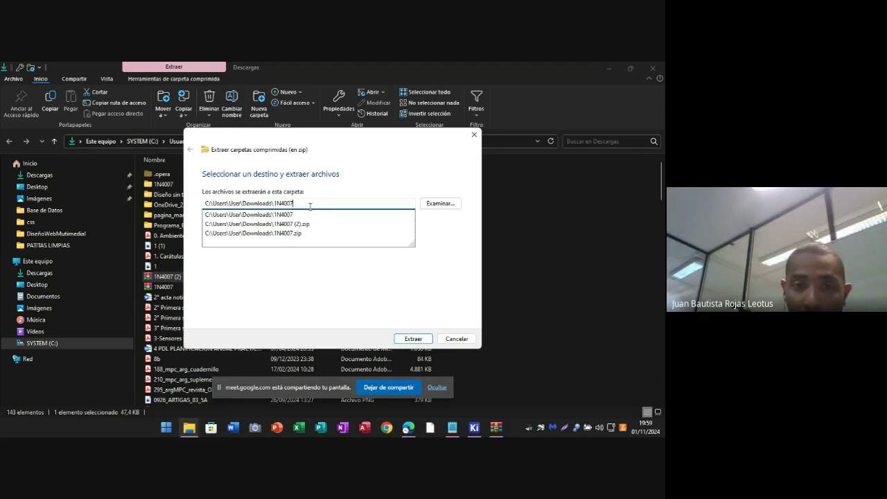
pyautogui.write('lib')
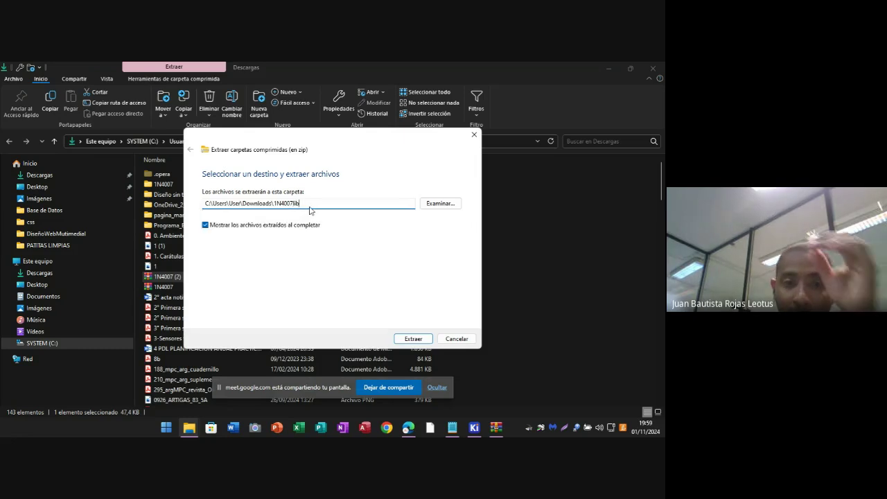
pyautogui.click(421, 339)
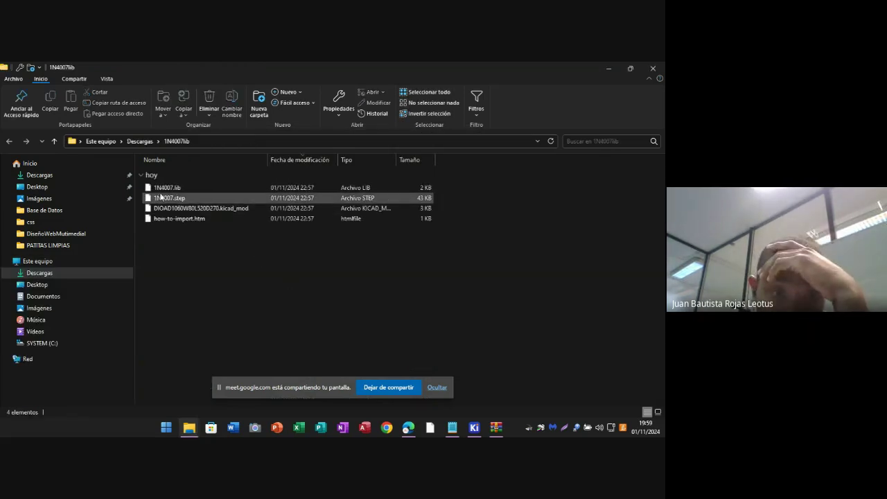
# - Copy 1N4007.lib from the 1N4007lib folder into the Descargas\1N4007 folder
pyautogui.click(160, 189)
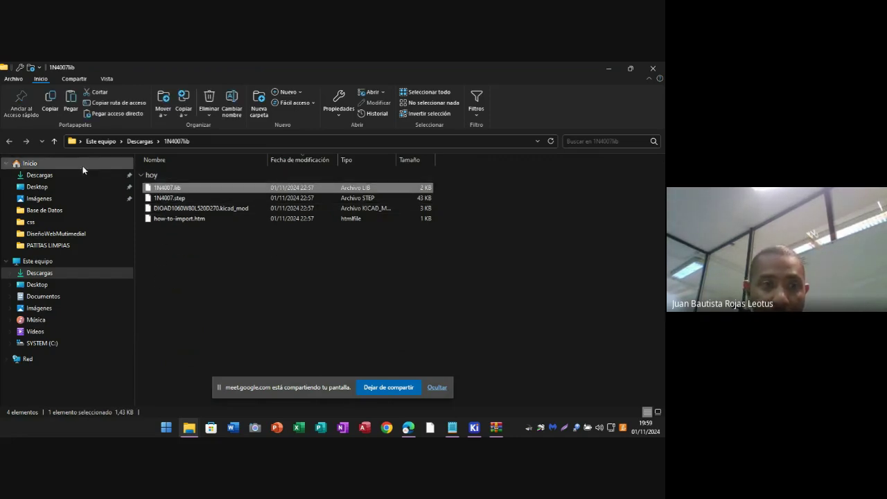
pyautogui.click(54, 142)
pyautogui.scroll(-20, 208, 222)
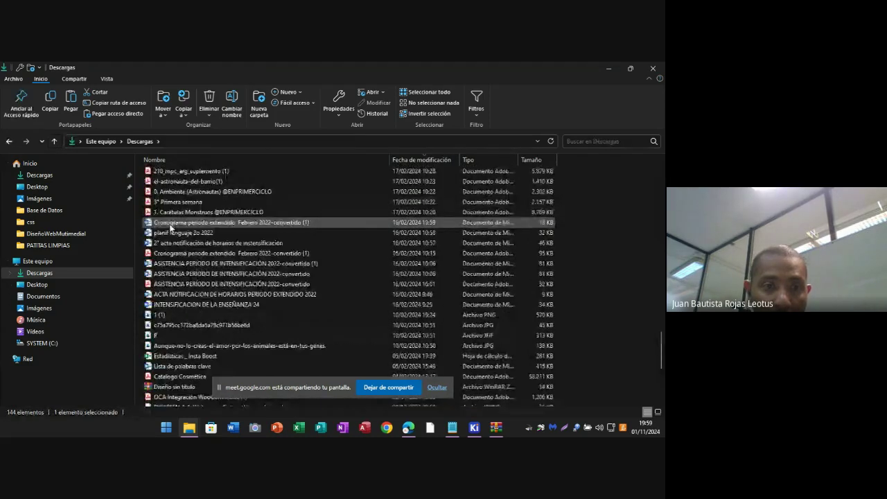
pyautogui.click(48, 276)
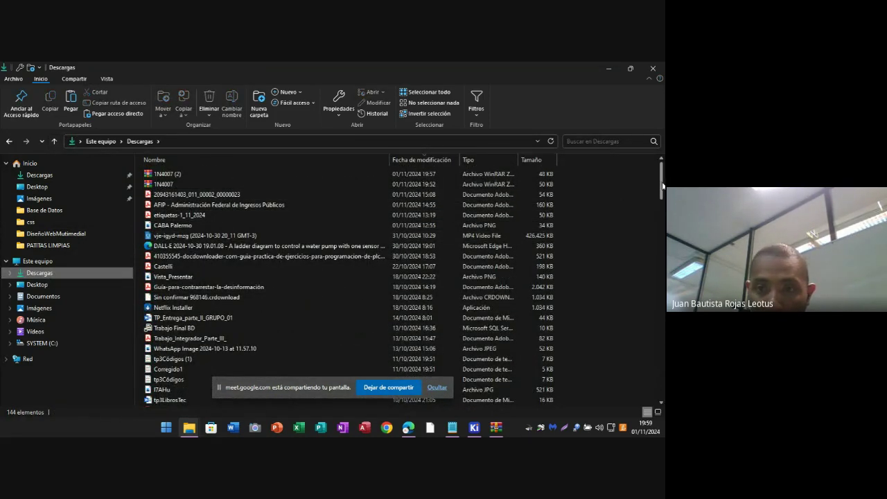
pyautogui.moveTo(661, 182); pyautogui.dragTo(660, 378)
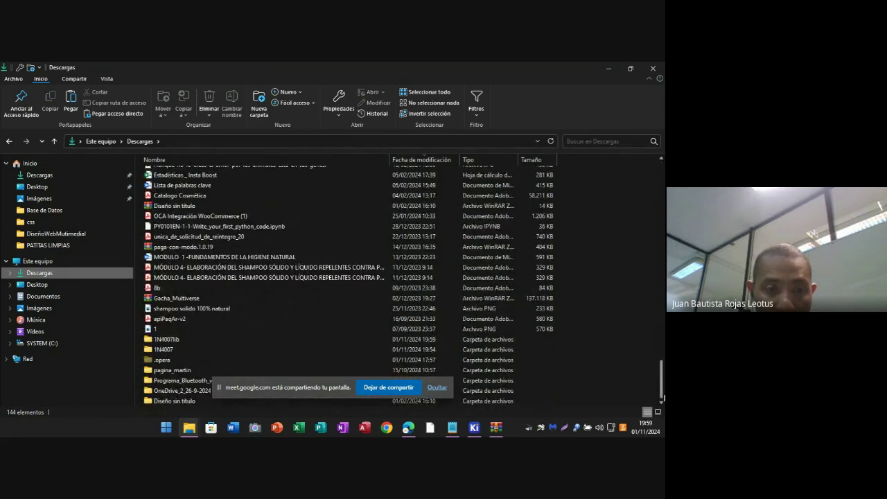
pyautogui.doubleClick(176, 349)
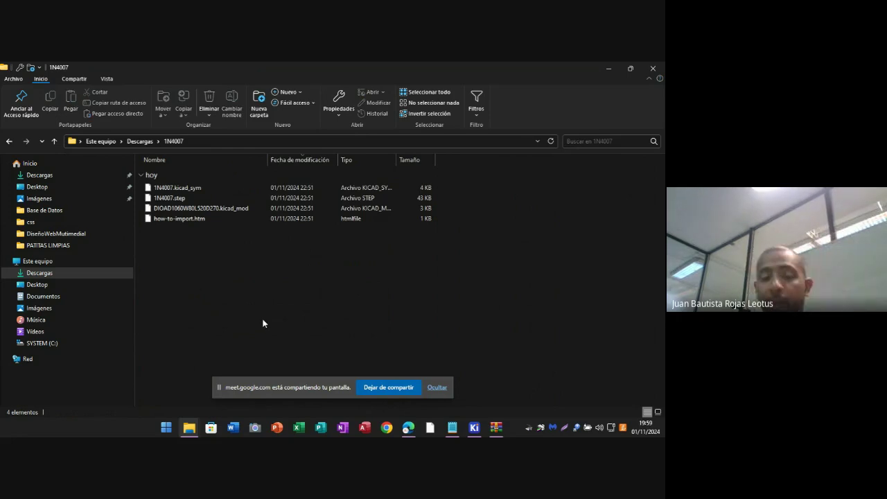
pyautogui.hotkey('ctrl', 'v')
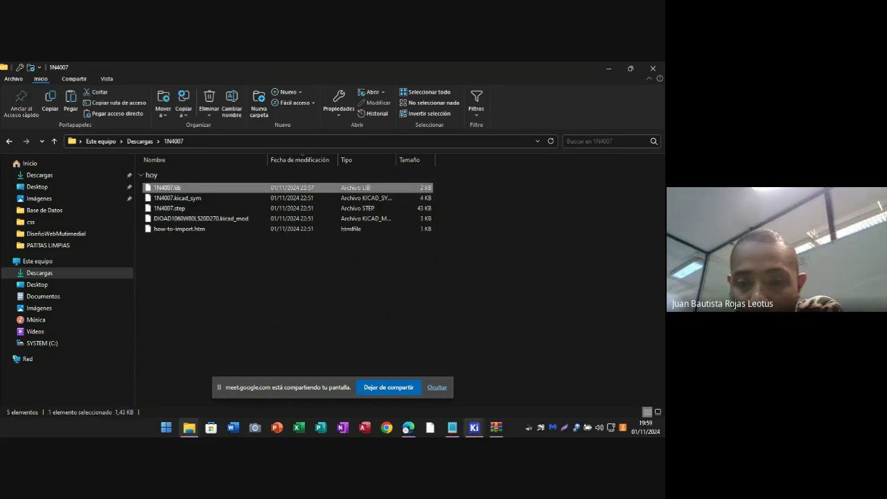
# - Switch to KiCad's schematic editor and try to add 1N4007.lib from Descargas\1N4007 to the global symbol libraries, keeping the duplicate nickname 1N4007
pyautogui.moveTo(476, 432)
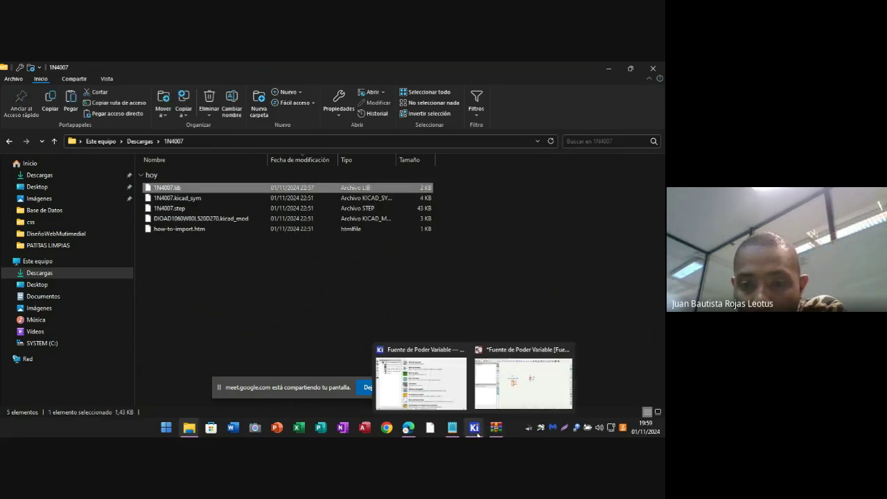
pyautogui.click(494, 361)
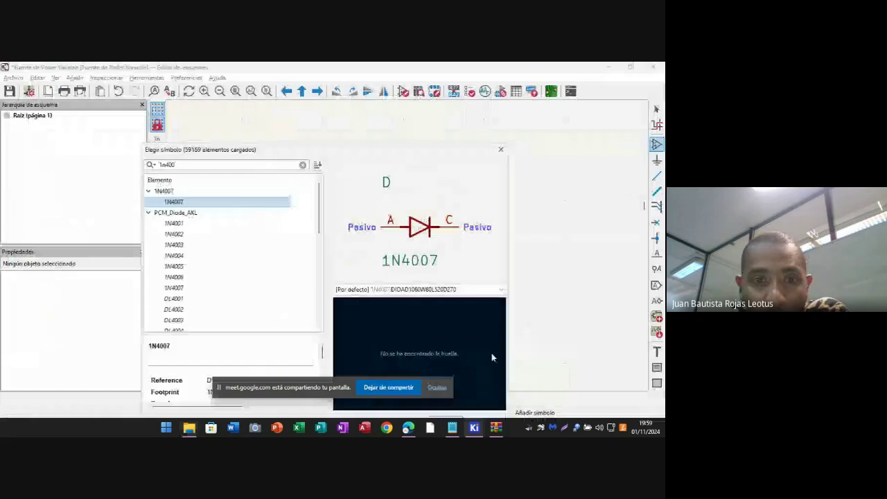
pyautogui.click(501, 149)
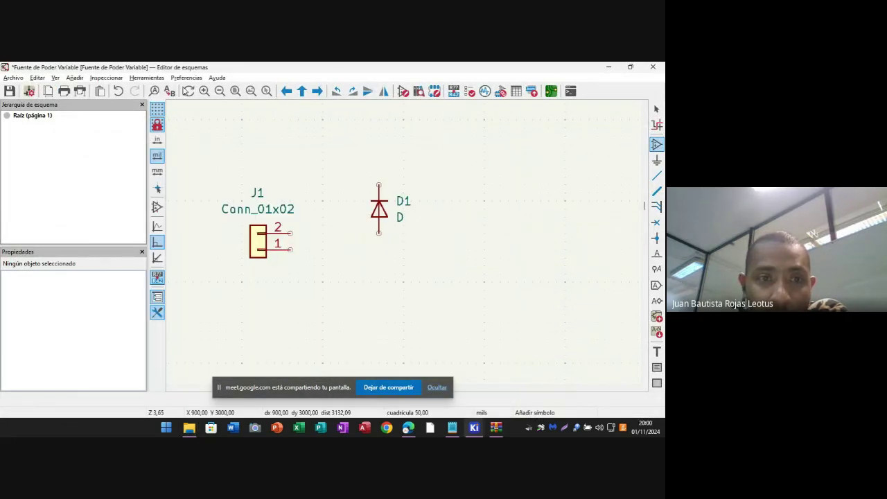
pyautogui.click(190, 79)
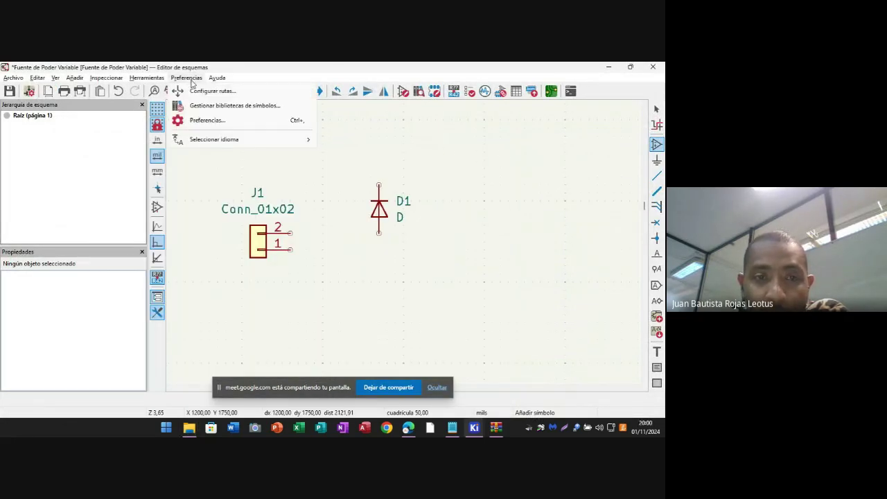
pyautogui.click(208, 106)
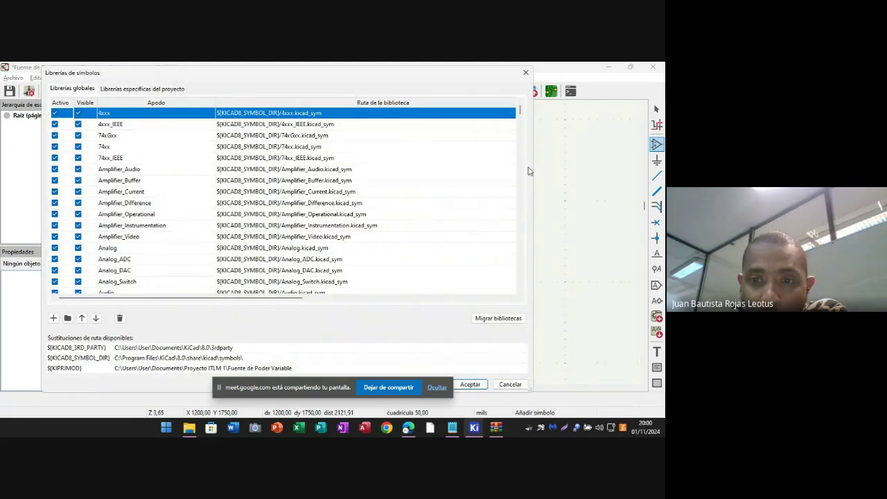
pyautogui.moveTo(523, 112); pyautogui.dragTo(505, 292)
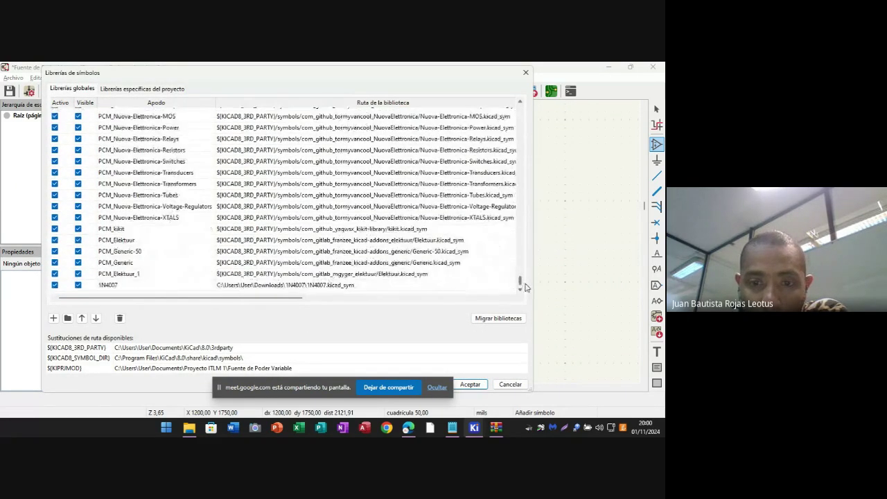
pyautogui.click(134, 286)
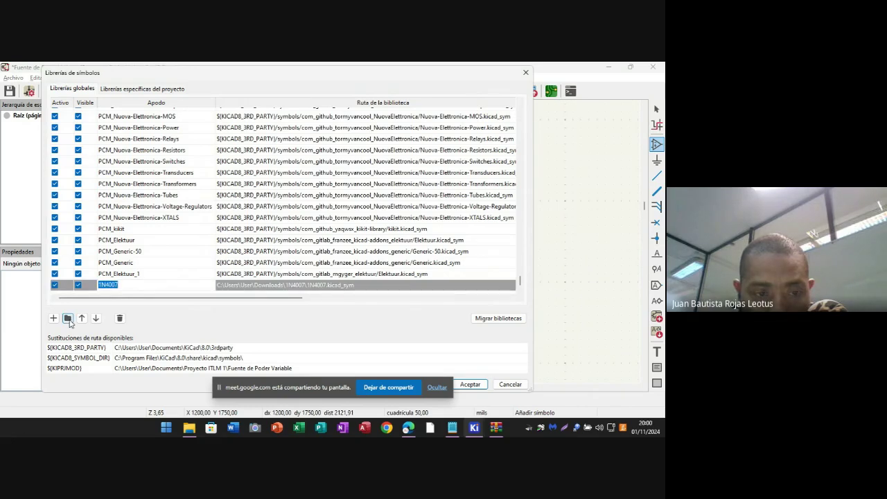
pyautogui.click(68, 318)
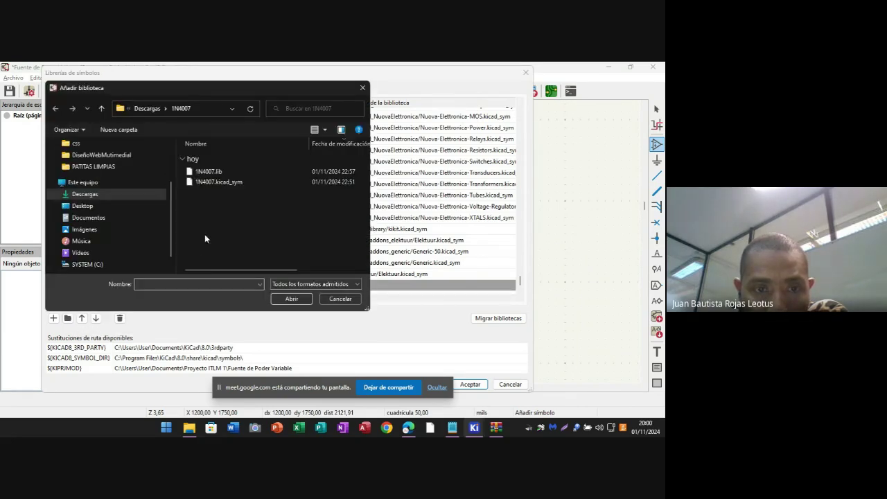
pyautogui.click(206, 172)
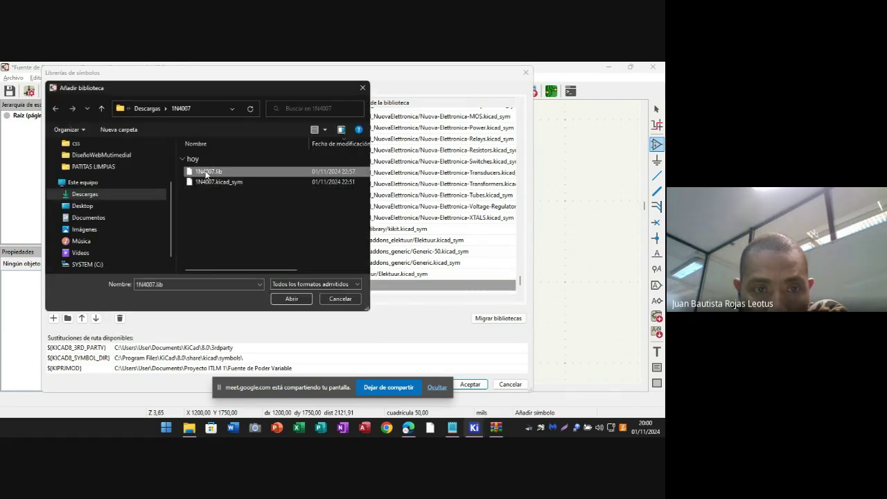
pyautogui.click(291, 298)
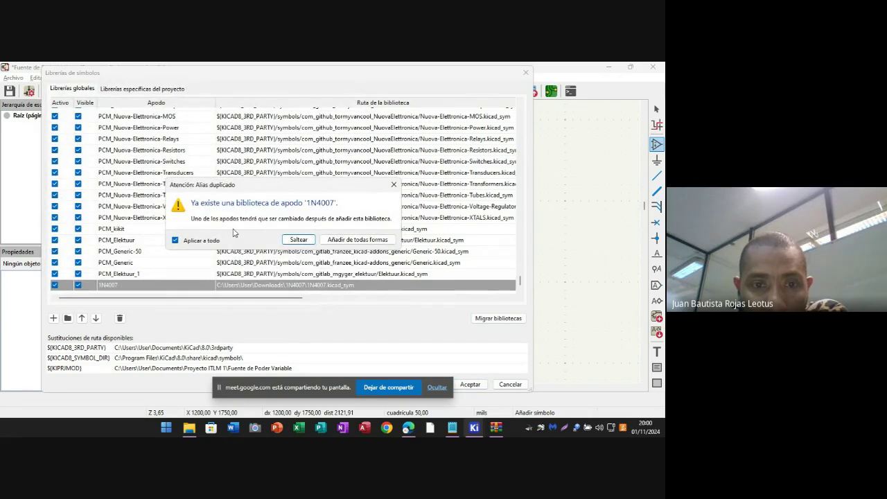
pyautogui.click(299, 240)
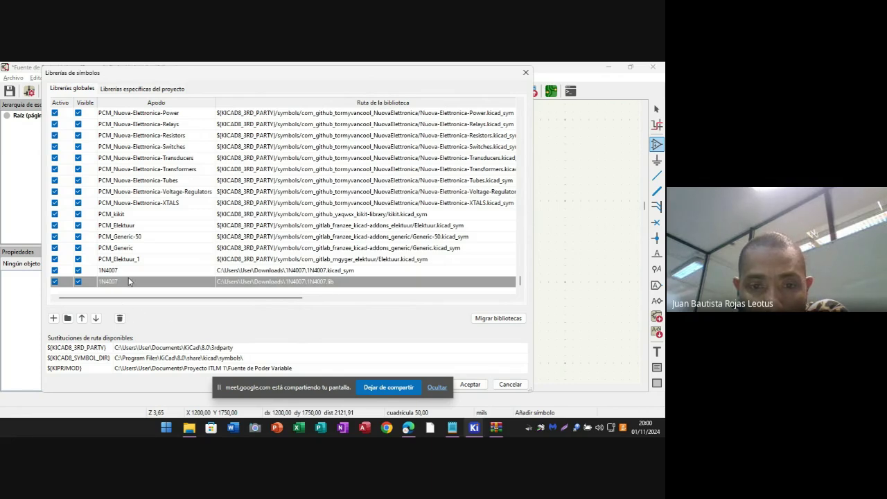
# - Try to save the global symbol library table, including with the 1N4007.kicad_sym entry deactivated
pyautogui.click(470, 385)
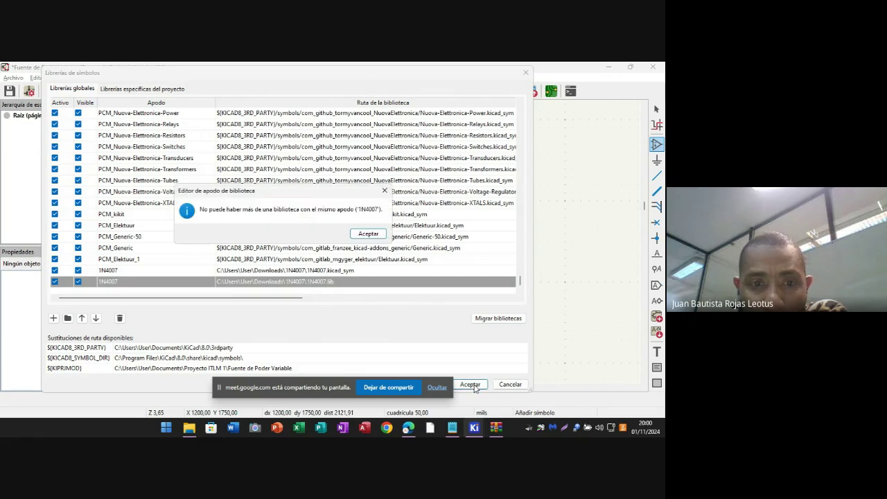
pyautogui.click(367, 235)
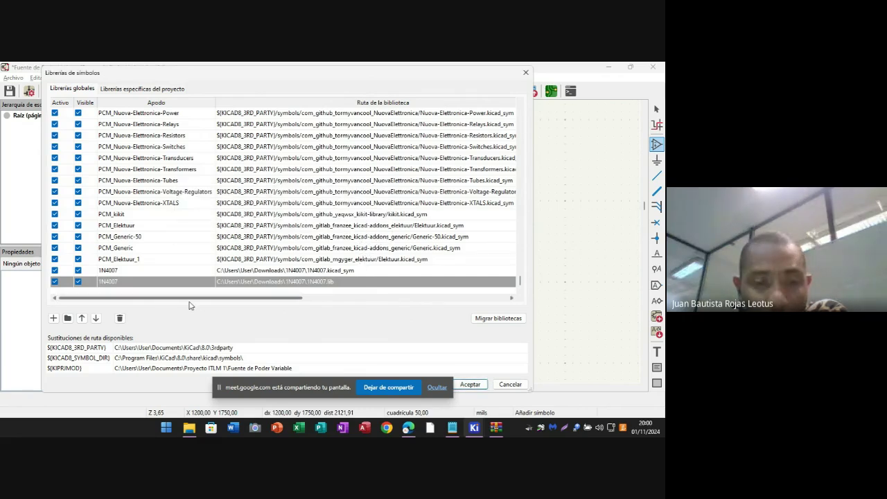
pyautogui.click(54, 271)
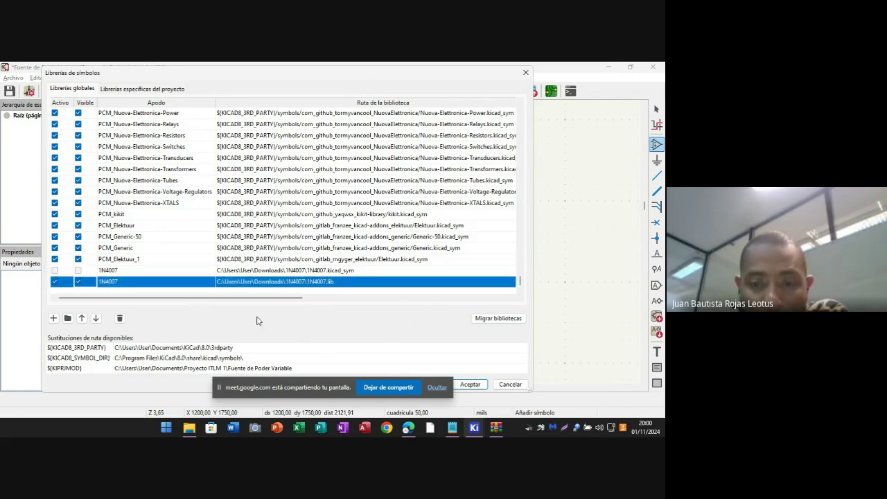
pyautogui.click(465, 387)
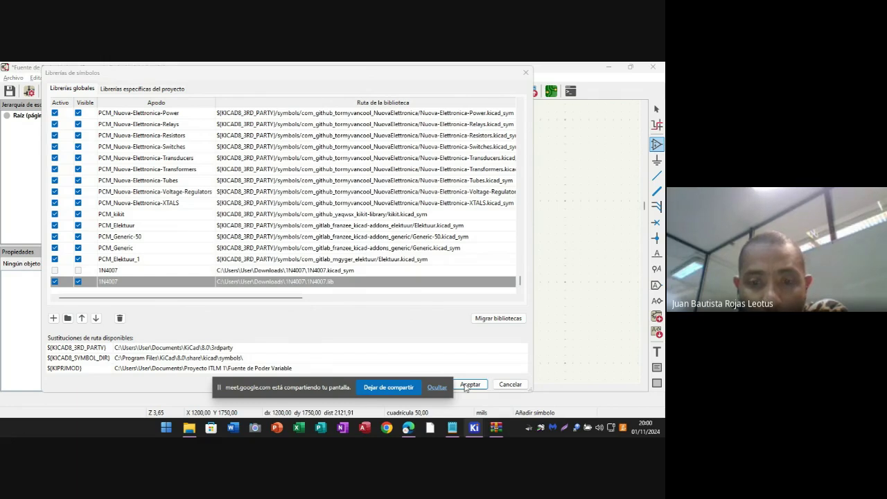
pyautogui.click(468, 385)
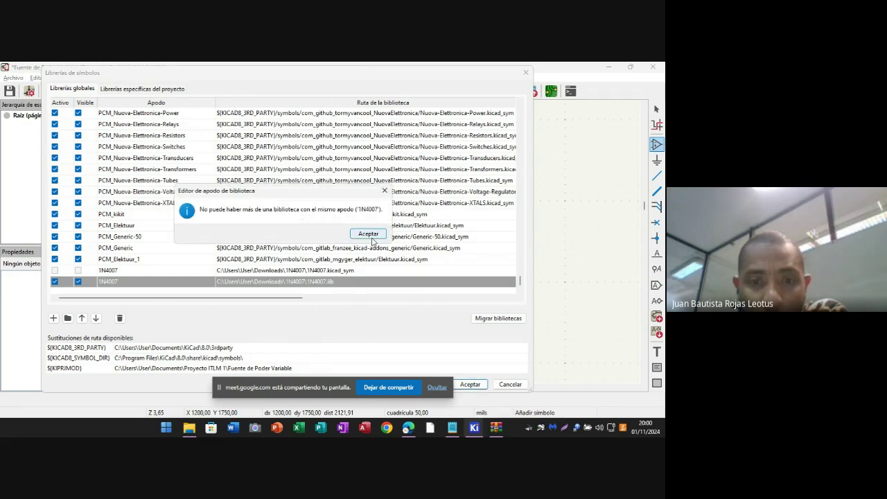
pyautogui.click(371, 236)
# - Check the 1N4007.lib entry's options and the project-specific libraries, and discard the symbol library table changes
pyautogui.rightClick(114, 283)
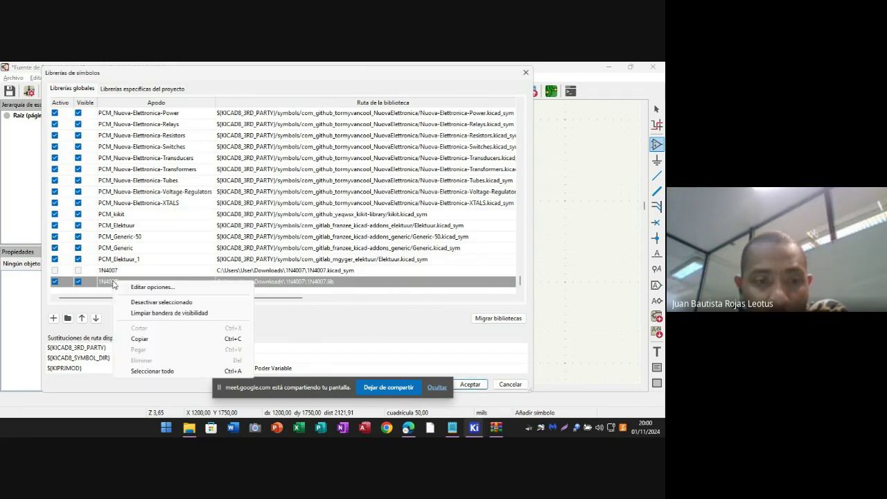
pyautogui.click(142, 287)
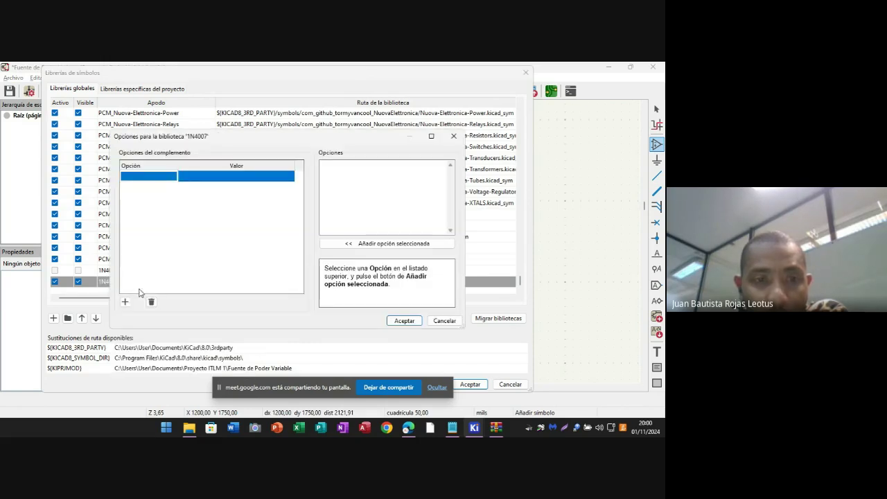
pyautogui.click(453, 135)
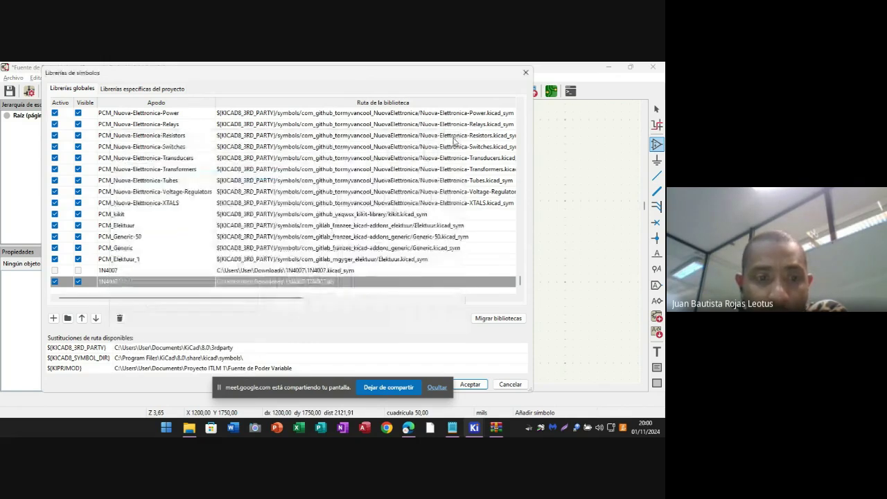
pyautogui.click(173, 358)
pyautogui.click(177, 349)
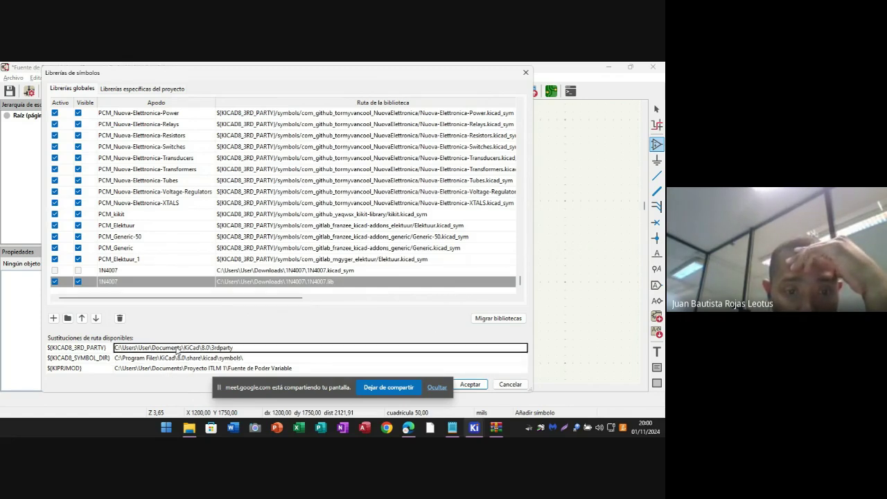
pyautogui.click(148, 88)
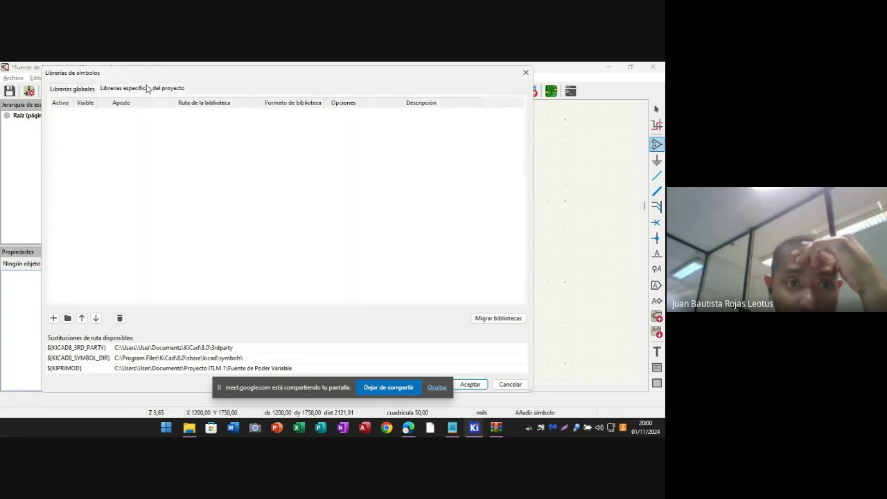
pyautogui.click(83, 90)
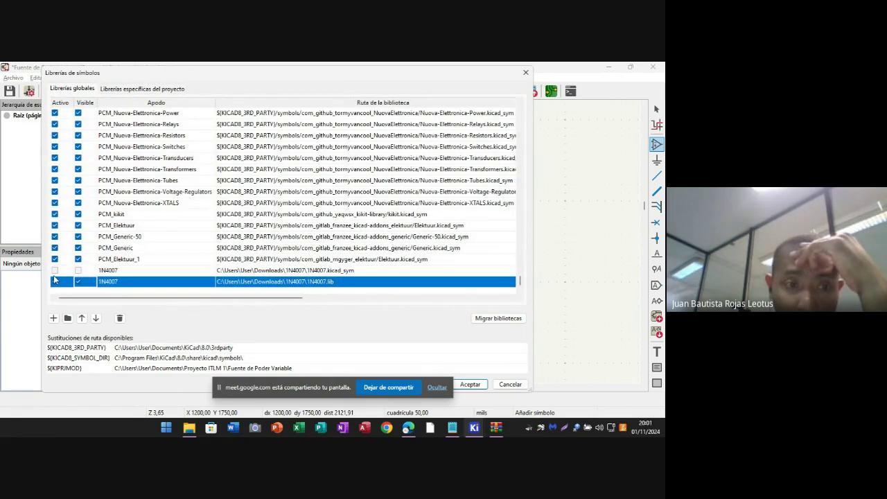
pyautogui.click(78, 271)
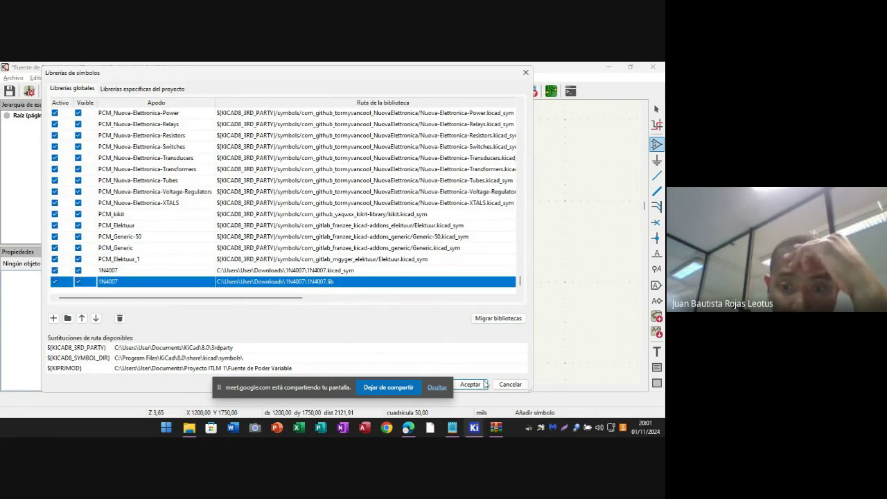
pyautogui.click(510, 384)
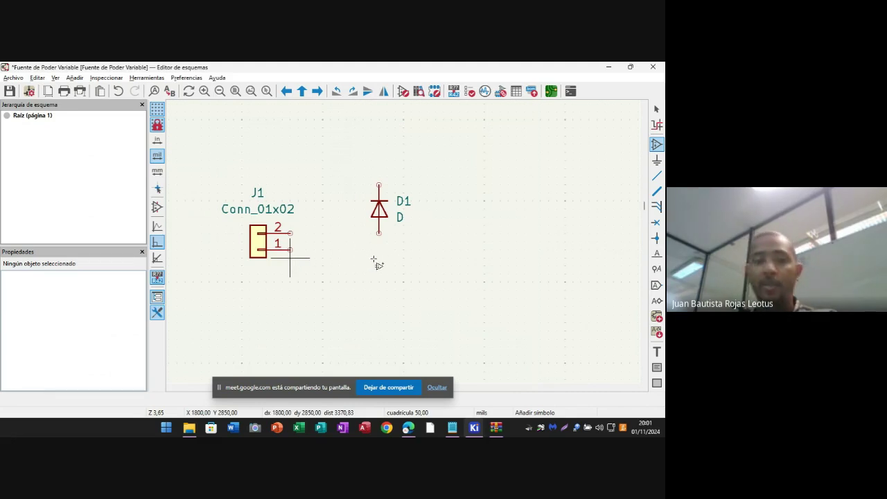
# - Reopen the symbol chooser on the schematic and review the imported 1N4007 diode's fields and footprint preview
pyautogui.click(361, 243)
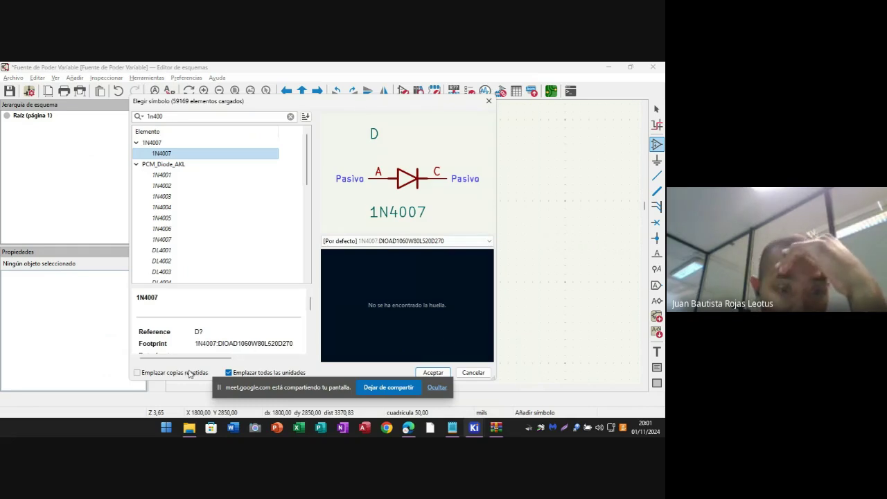
pyautogui.scroll(-8, 192, 333)
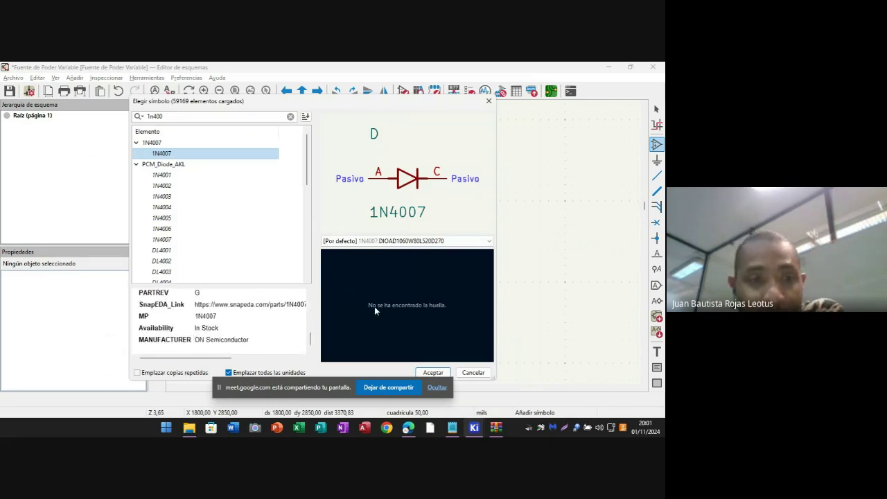
pyautogui.click(443, 373)
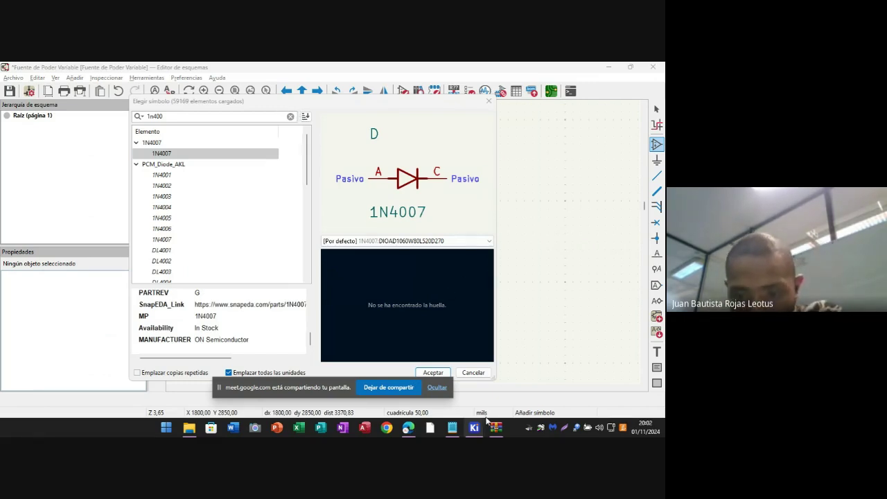
# - Close the 1N4007 (2).zip archive window
pyautogui.moveTo(496, 427)
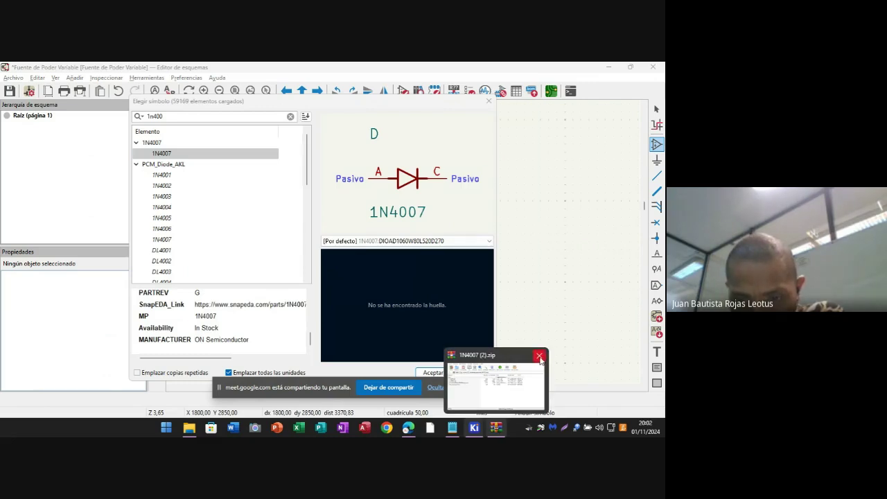
pyautogui.click(539, 356)
pyautogui.moveTo(467, 430)
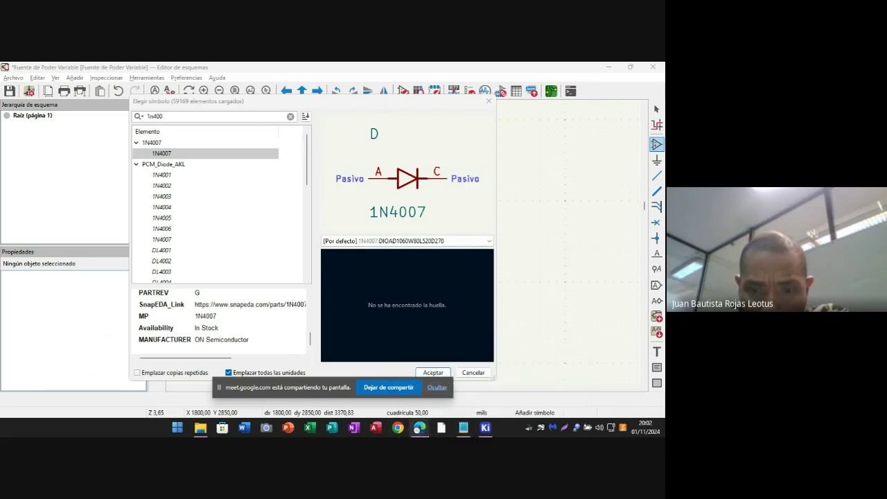
# - Switch to the Edge browser, close the ITLM - Carreras tab, and return to the KiCad schematic editor
pyautogui.moveTo(419, 429)
pyautogui.click(349, 355)
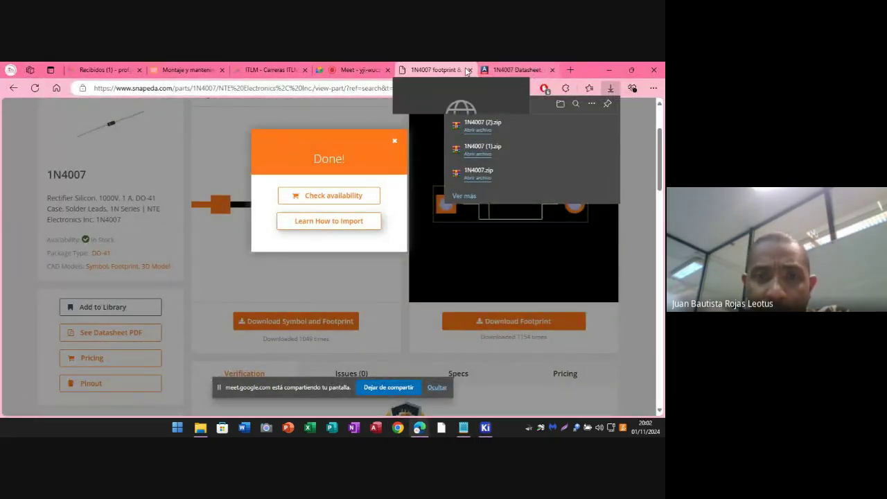
pyautogui.click(305, 70)
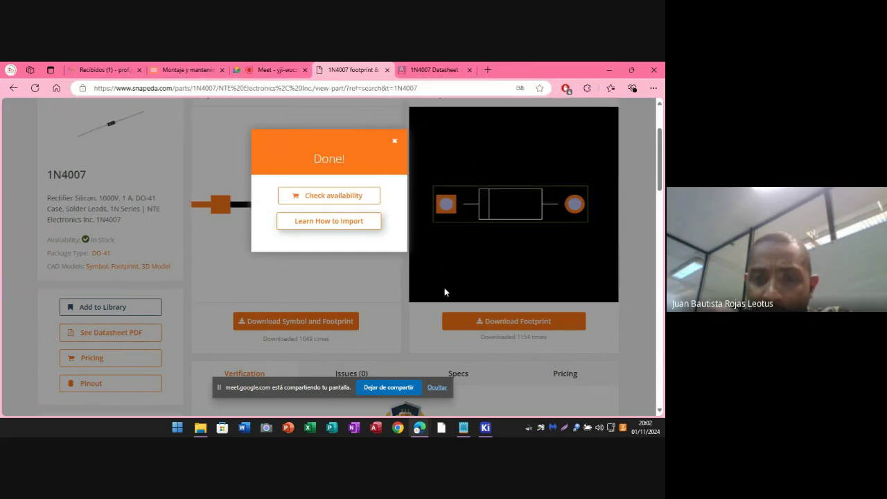
pyautogui.click(485, 428)
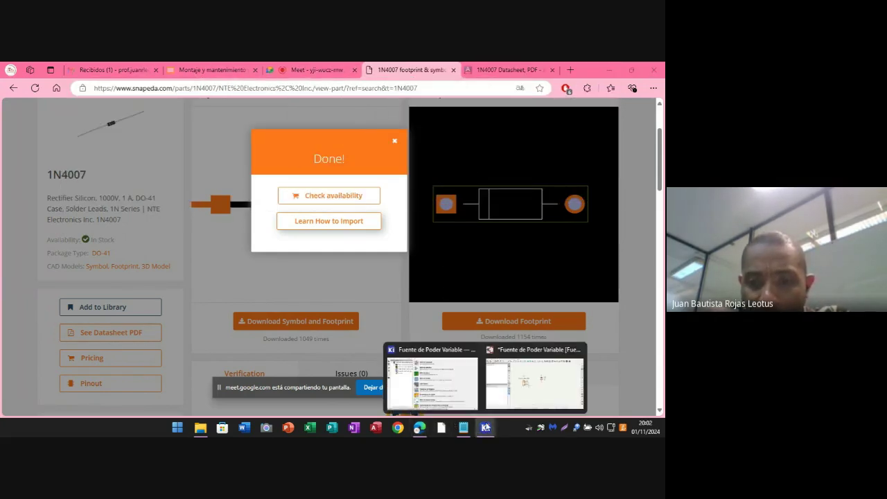
pyautogui.click(524, 381)
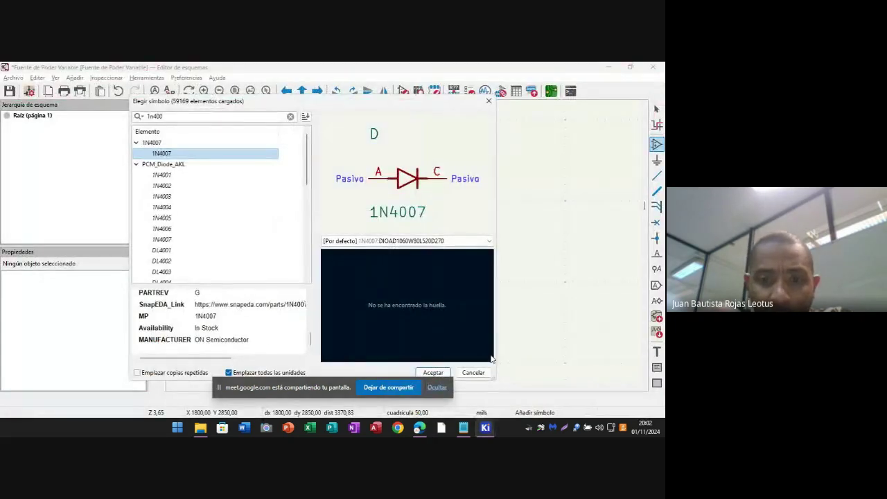
# - Place the 1N4007 diode from the imported 1N4007 library below the existing diode D1 on the schematic
pyautogui.click(474, 372)
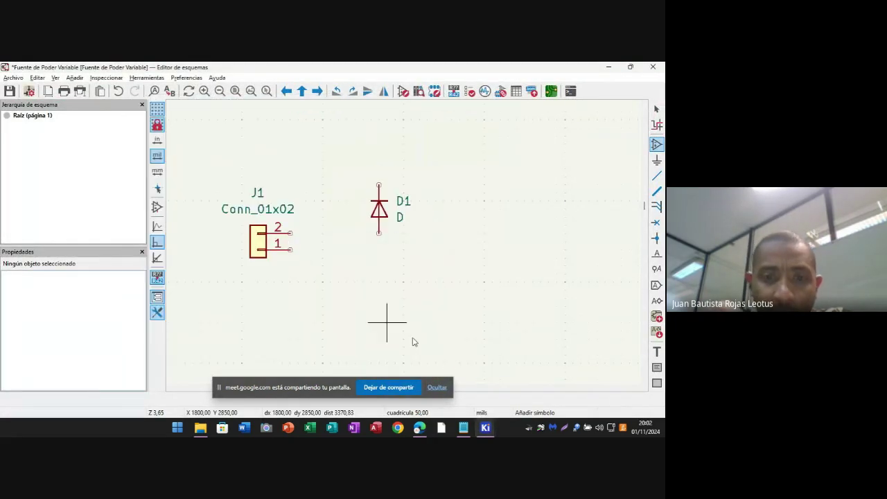
pyautogui.click(462, 261)
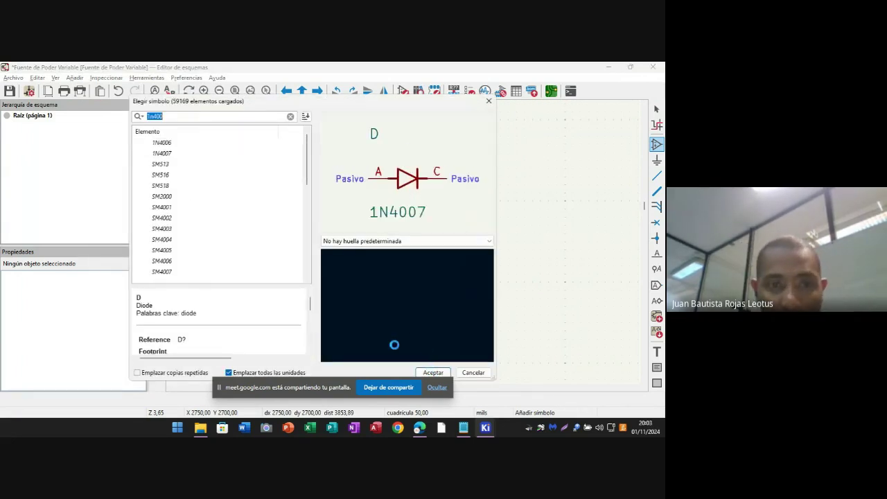
pyautogui.click(438, 375)
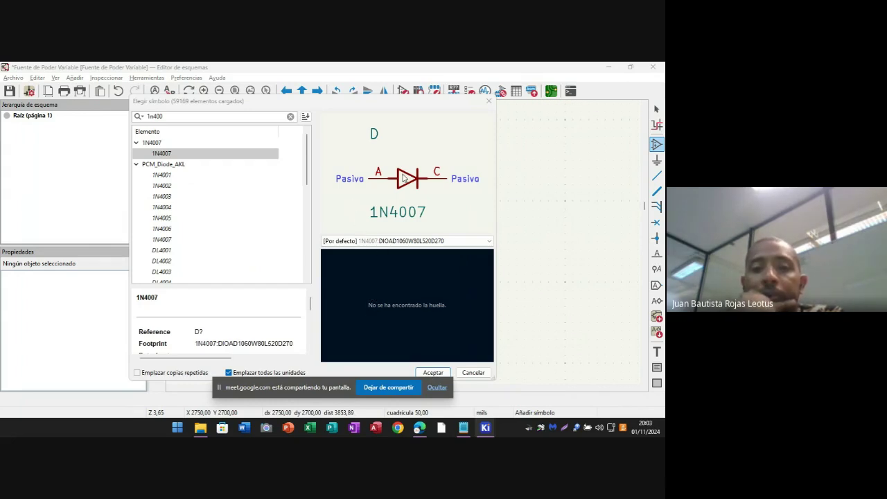
pyautogui.moveTo(403, 104); pyautogui.dragTo(474, 78)
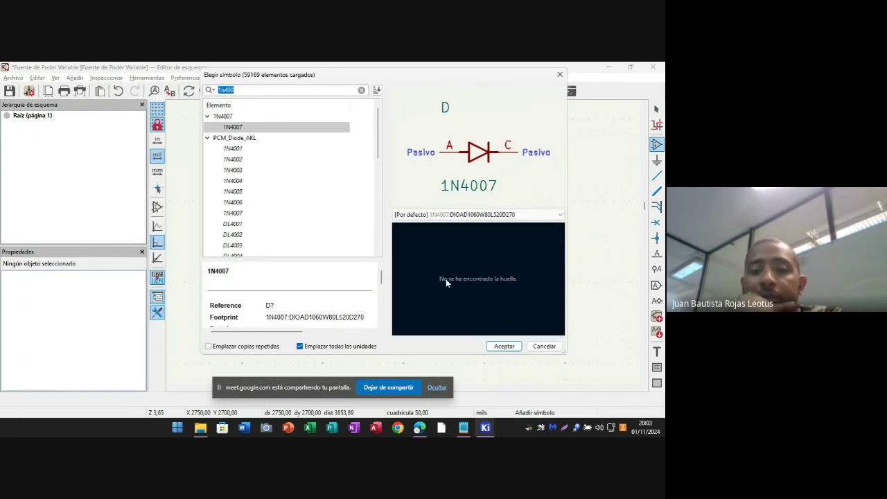
pyautogui.click(505, 346)
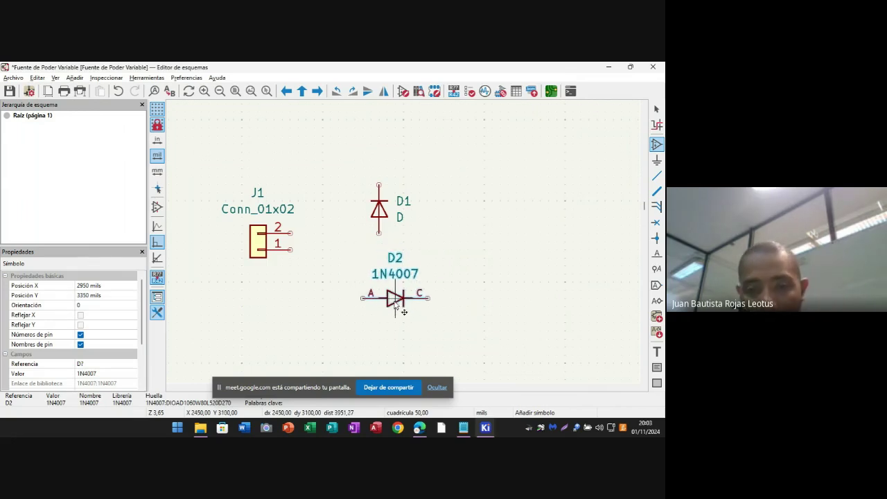
pyautogui.click(403, 312)
# - Delete the generic diode D1 from the schematic
pyautogui.moveTo(348, 163); pyautogui.dragTo(407, 224)
pyautogui.press('Delete')
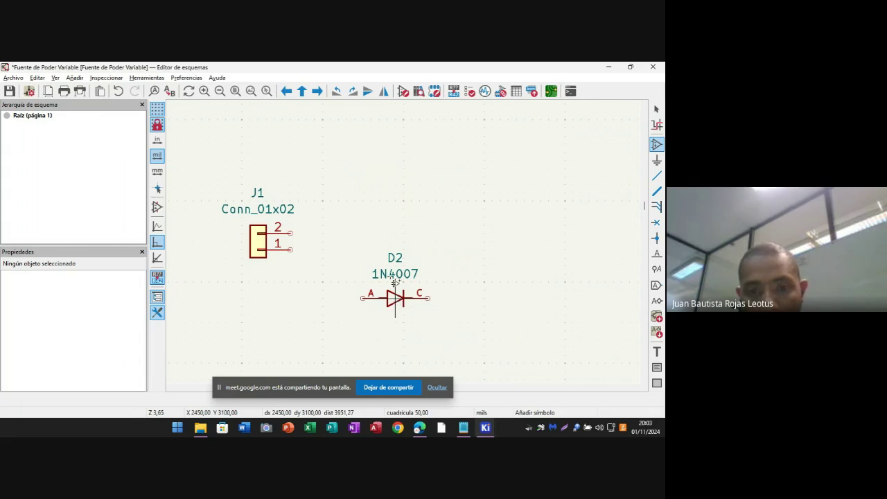
pyautogui.click(434, 317)
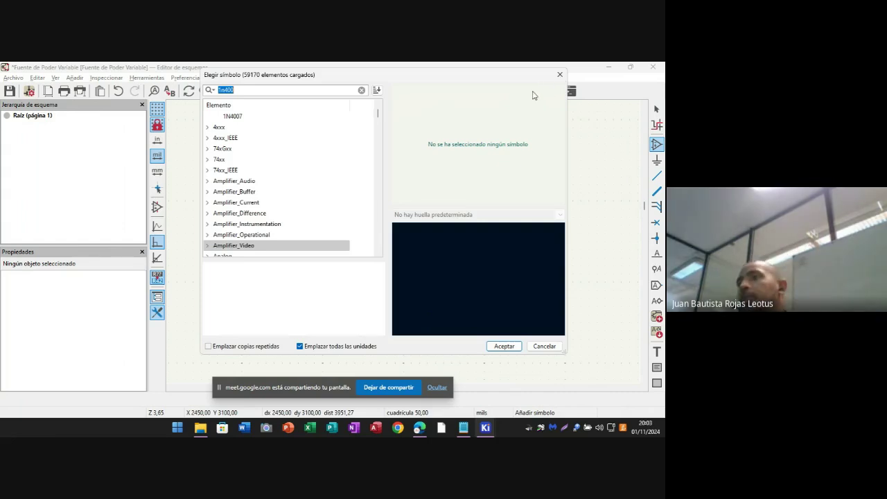
pyautogui.press('Return')
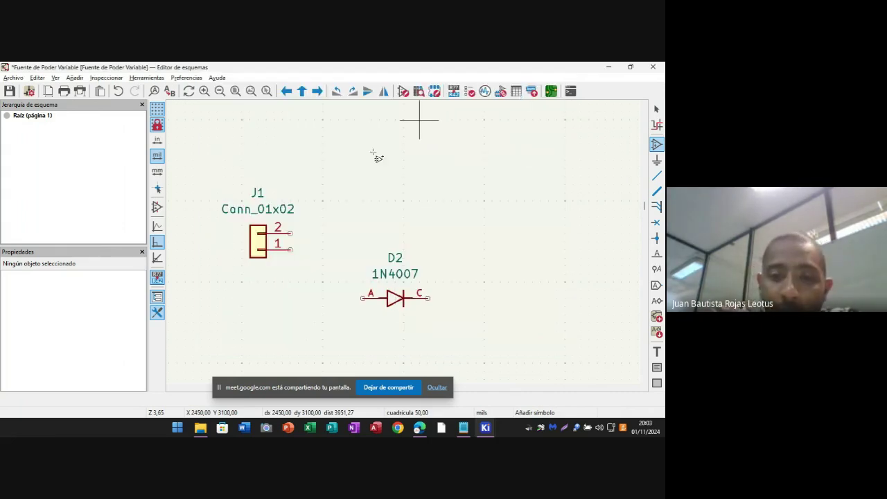
# - Rotate the 1N4007 diode to 90° and move it above and right of connector J1, to X 2150, Y 2300 mils
pyautogui.click(457, 320)
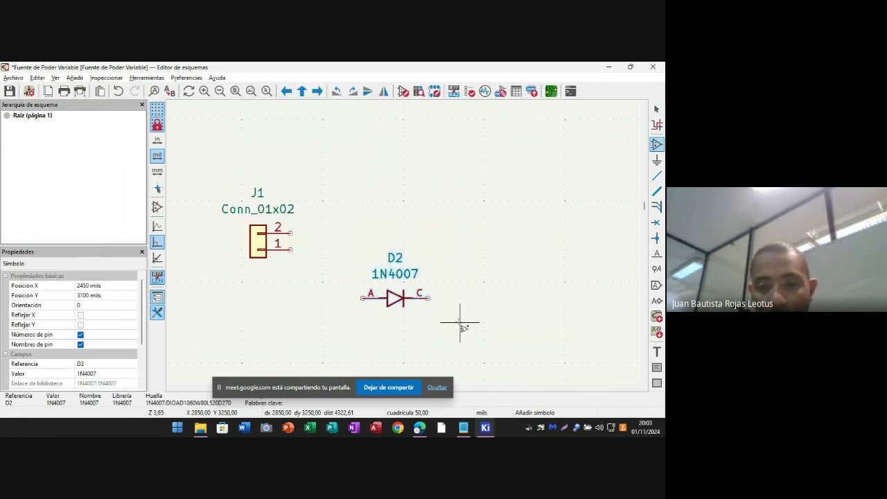
pyautogui.press('r')
pyautogui.moveTo(402, 299); pyautogui.dragTo(351, 173)
pyautogui.click(351, 173)
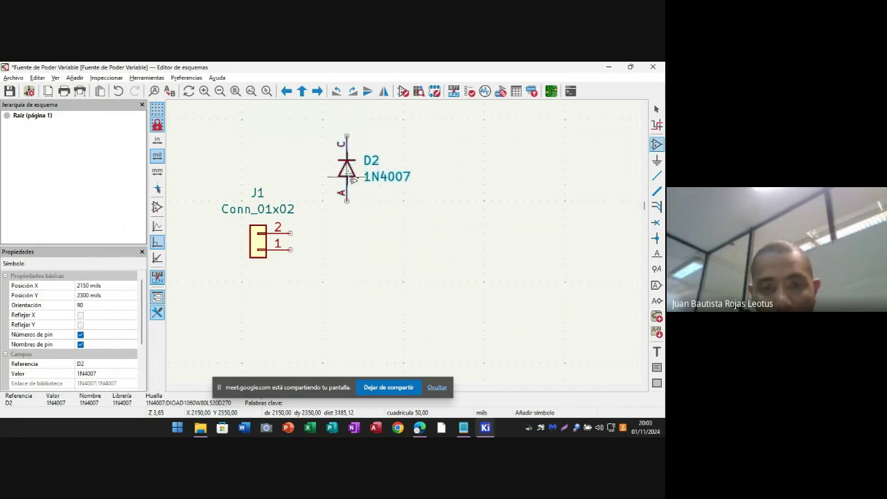
# - Update the selected 1N4007 diode D2 from its library, with the Huella field included
pyautogui.doubleClick(348, 179)
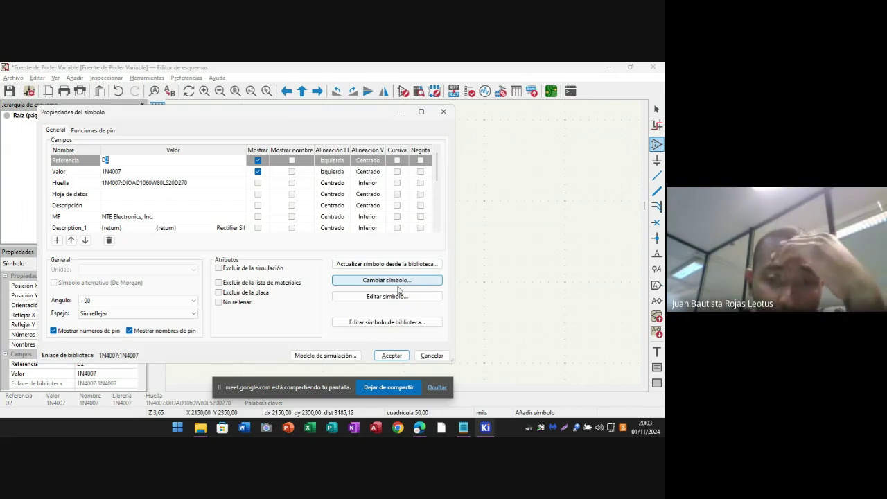
pyautogui.click(388, 264)
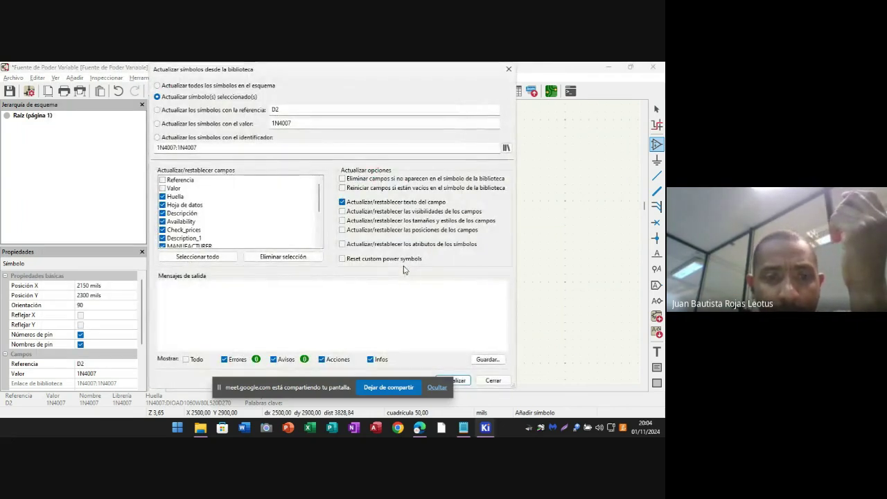
pyautogui.scroll(-2, 244, 232)
pyautogui.scroll(-1, 244, 232)
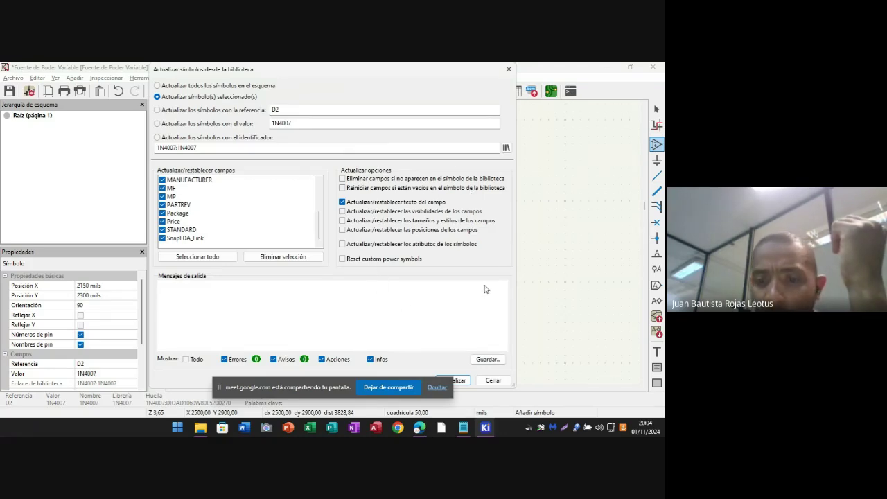
pyautogui.moveTo(430, 72); pyautogui.dragTo(483, 75)
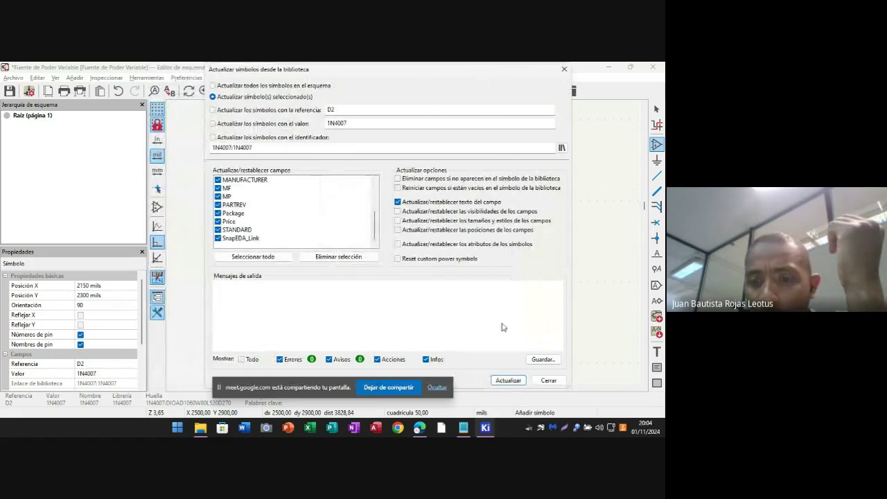
pyautogui.click(509, 381)
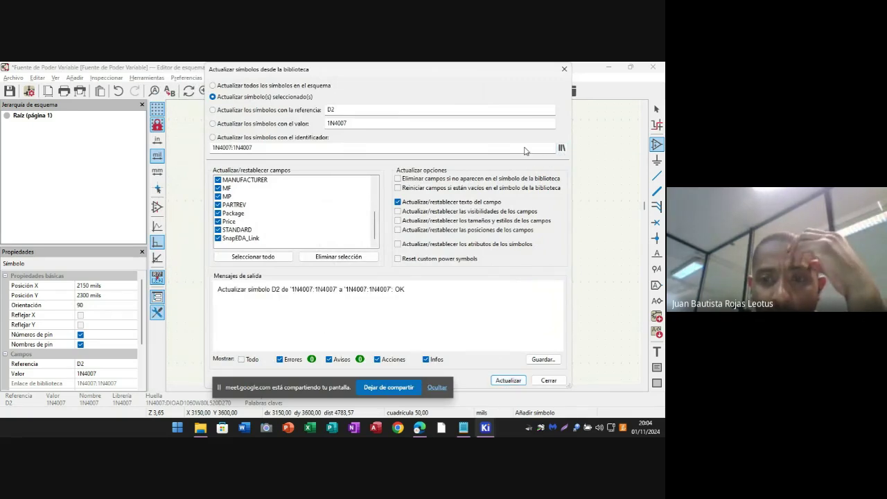
# - Exclude the Huella field from the fields to update and run the library update on D2 again
pyautogui.click(562, 149)
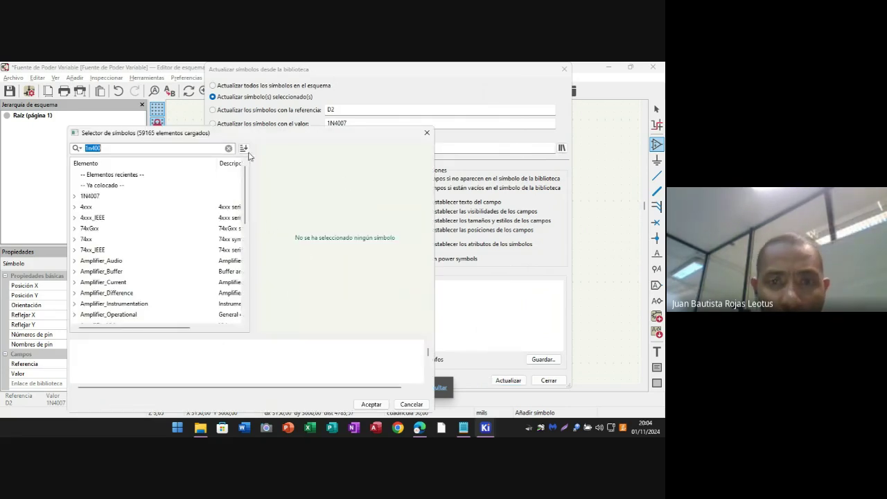
pyautogui.click(427, 132)
pyautogui.click(278, 95)
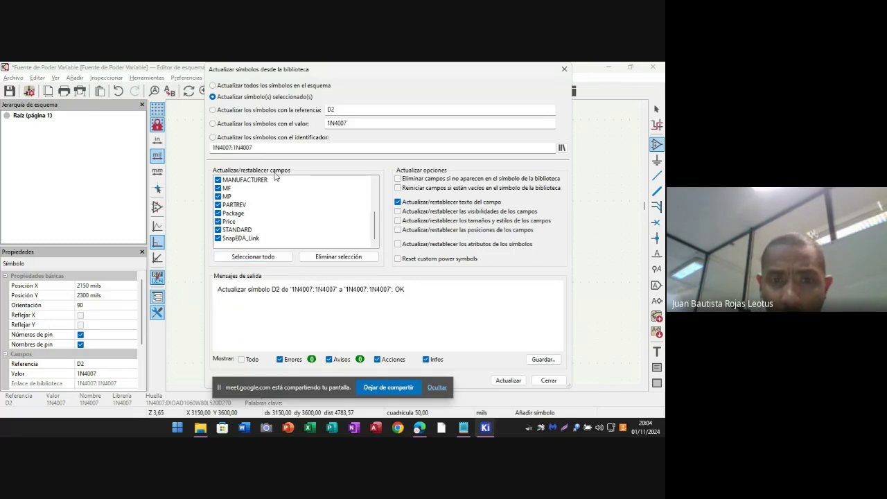
pyautogui.scroll(3, 260, 221)
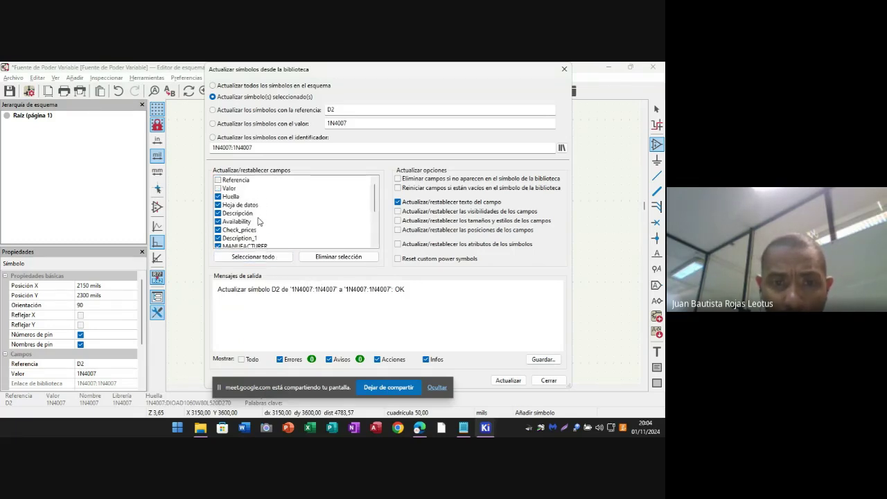
pyautogui.click(219, 197)
pyautogui.click(504, 381)
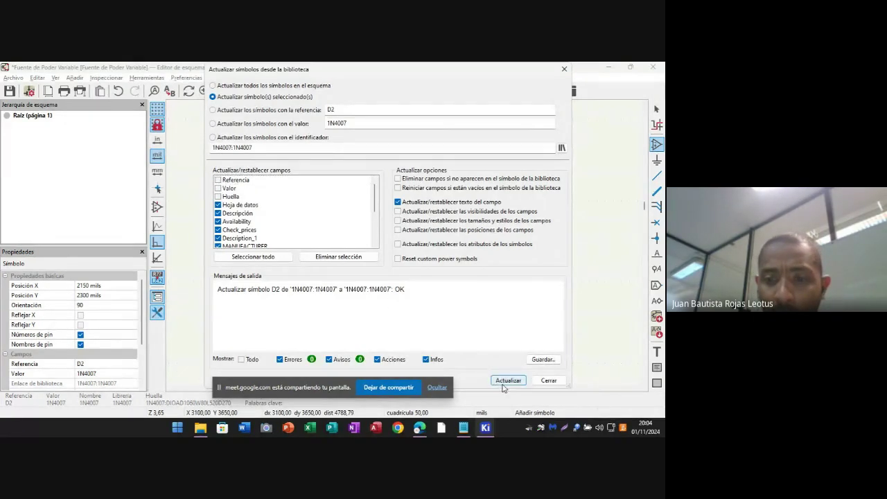
# - Save the symbol update messages as report.txt, replacing the existing file, and close the update dialog
pyautogui.click(543, 360)
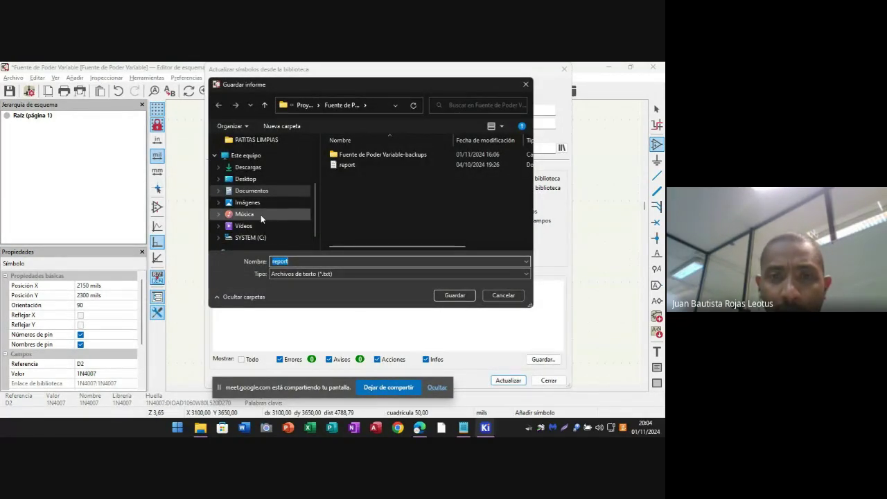
pyautogui.click(454, 296)
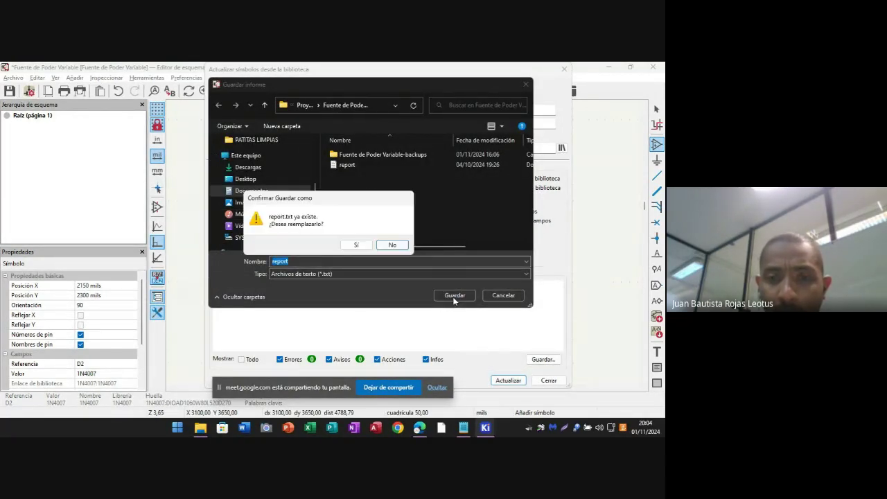
pyautogui.click(356, 246)
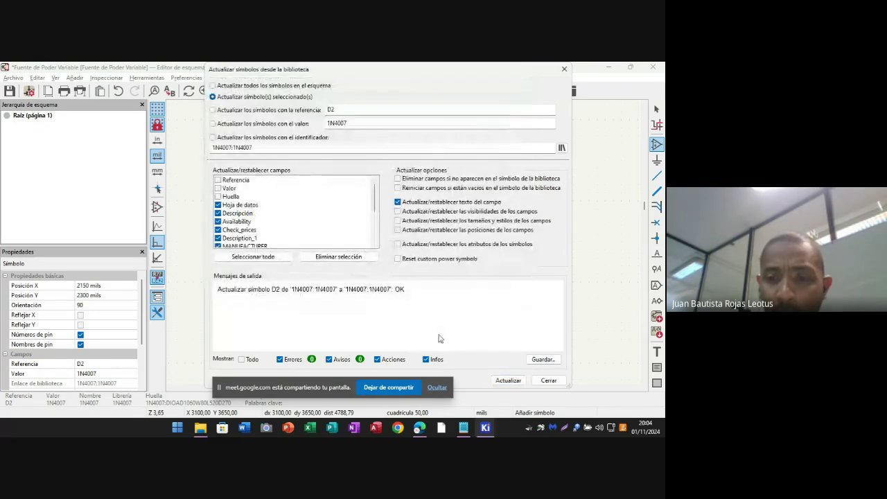
pyautogui.click(548, 380)
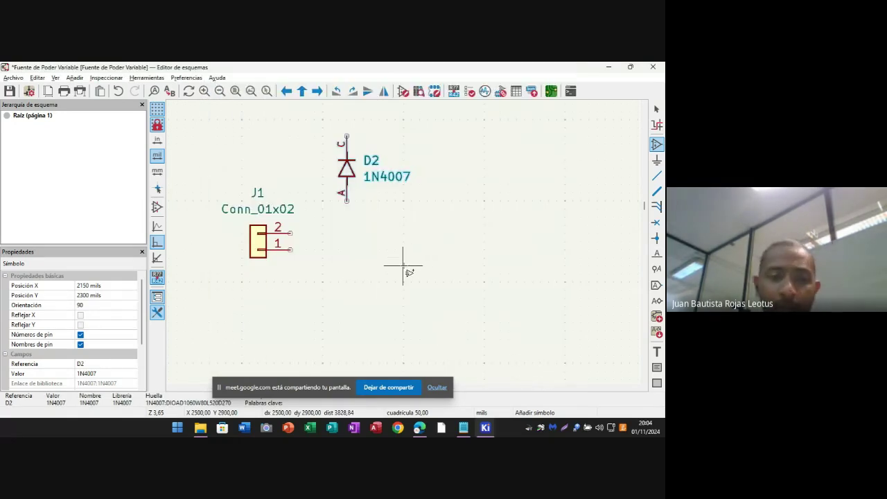
# - Edit the library path of the global 1N4007 symbol library and reselect the 1N4007 .kicad_sym file in the Descargas 1N4007 folder
pyautogui.click(186, 78)
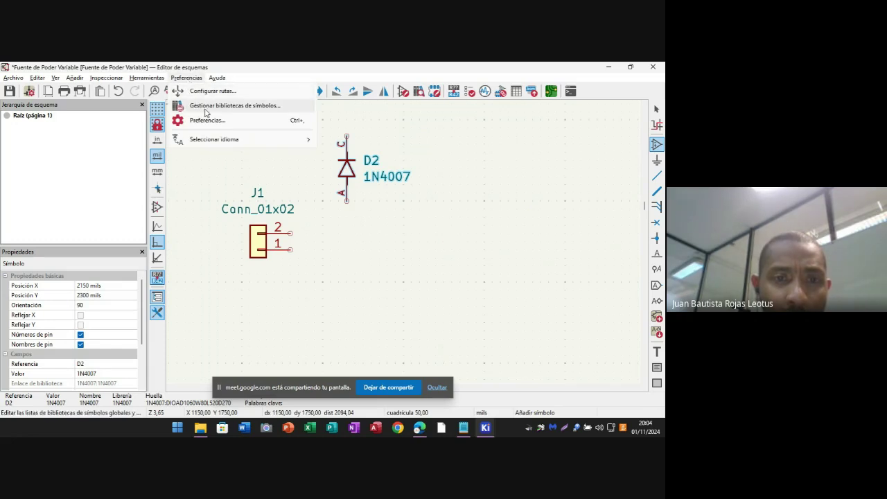
pyautogui.click(206, 109)
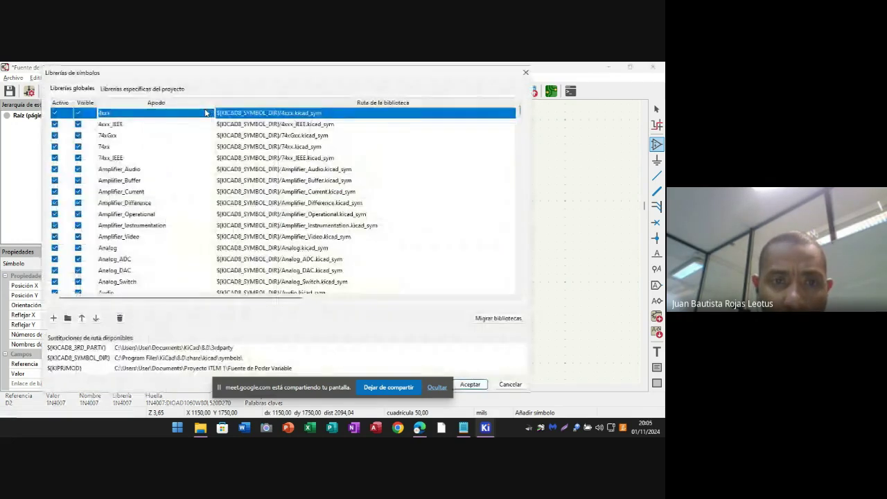
pyautogui.scroll(-18, 215, 225)
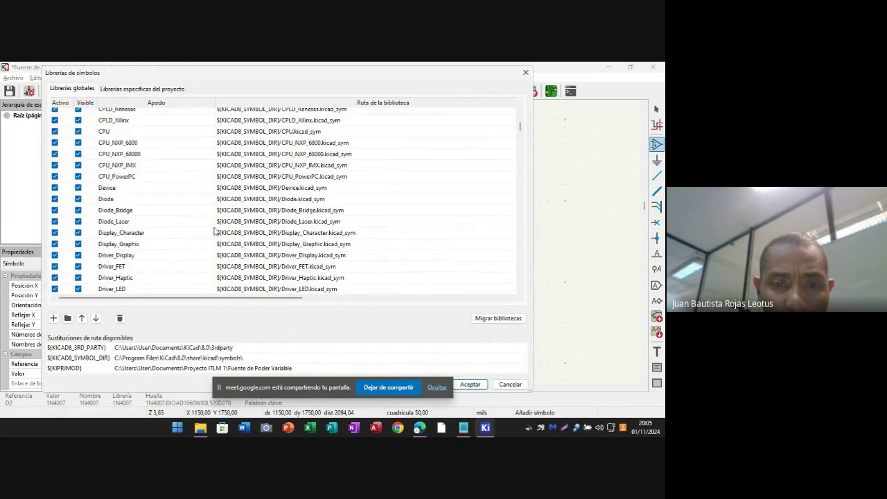
pyautogui.moveTo(520, 141); pyautogui.dragTo(527, 299)
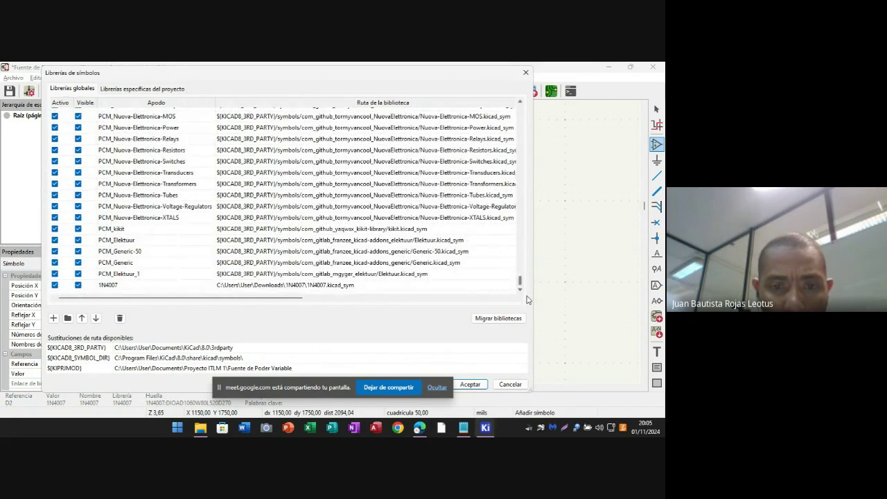
pyautogui.doubleClick(360, 289)
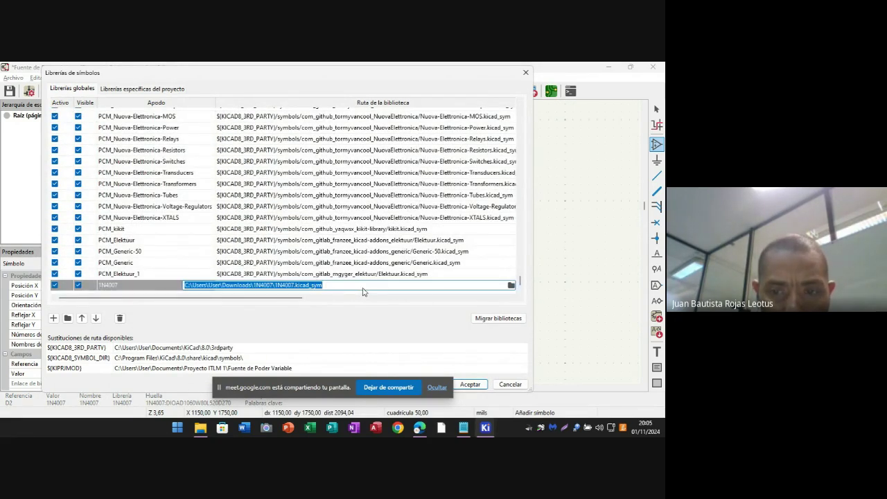
pyautogui.click(510, 287)
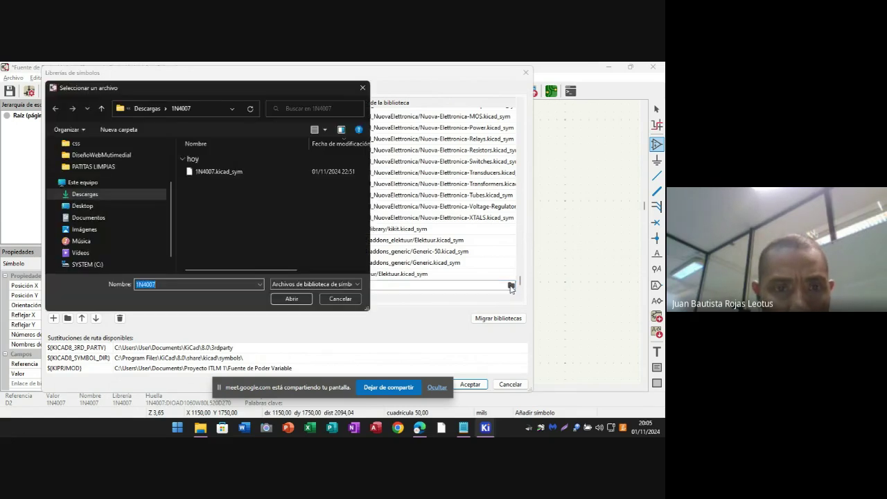
pyautogui.click(359, 286)
pyautogui.click(274, 226)
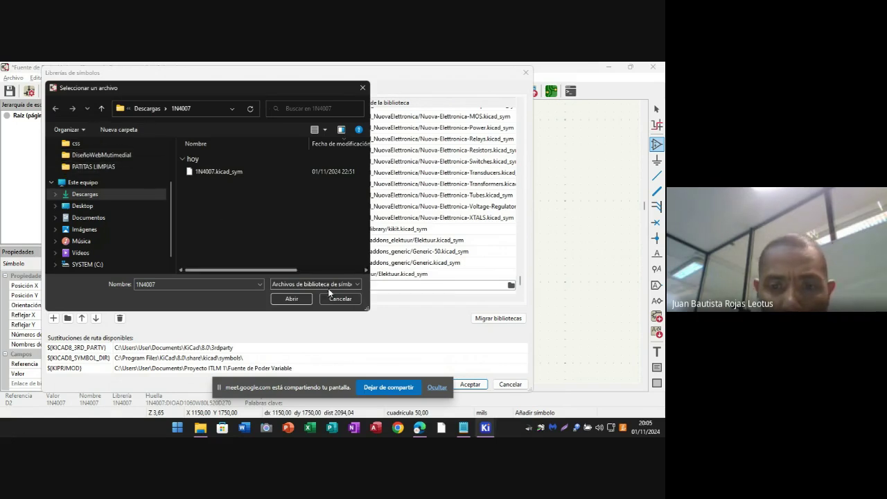
pyautogui.click(358, 285)
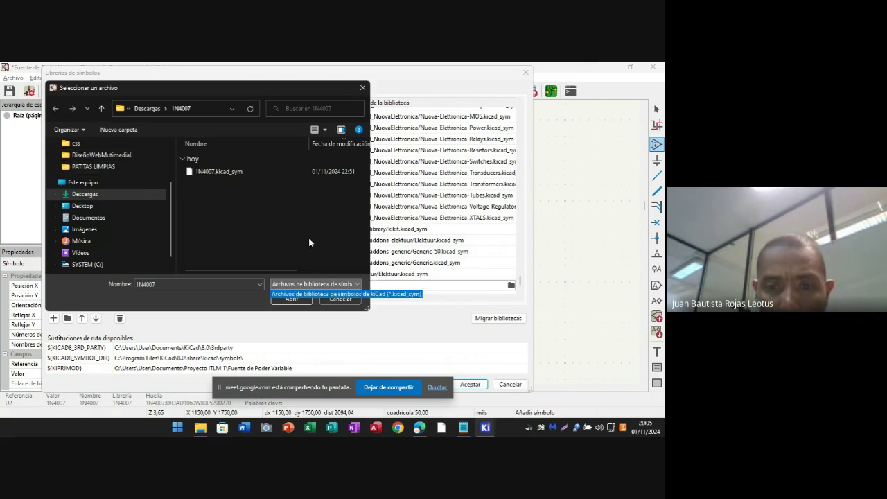
pyautogui.click(343, 305)
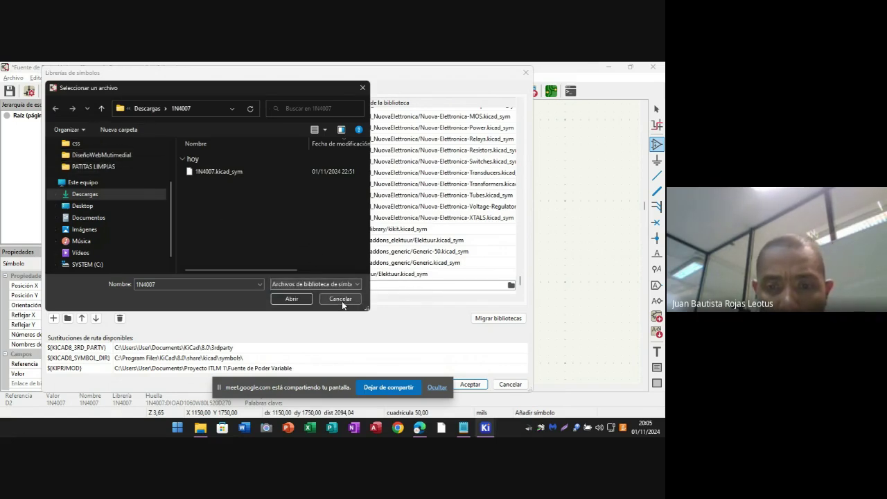
pyautogui.click(297, 299)
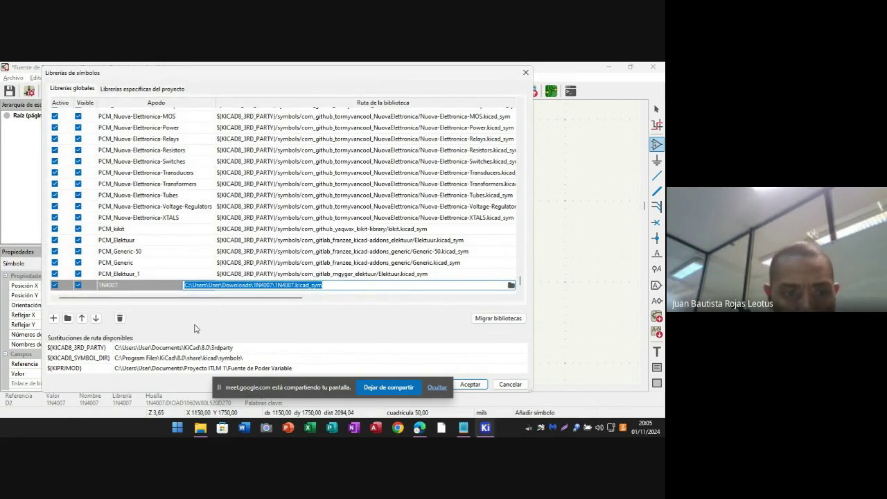
# - Start adding an existing symbol library and rename the 1N4007.lib file in the 1N4007 folder as 1N40071.lib
pyautogui.click(67, 319)
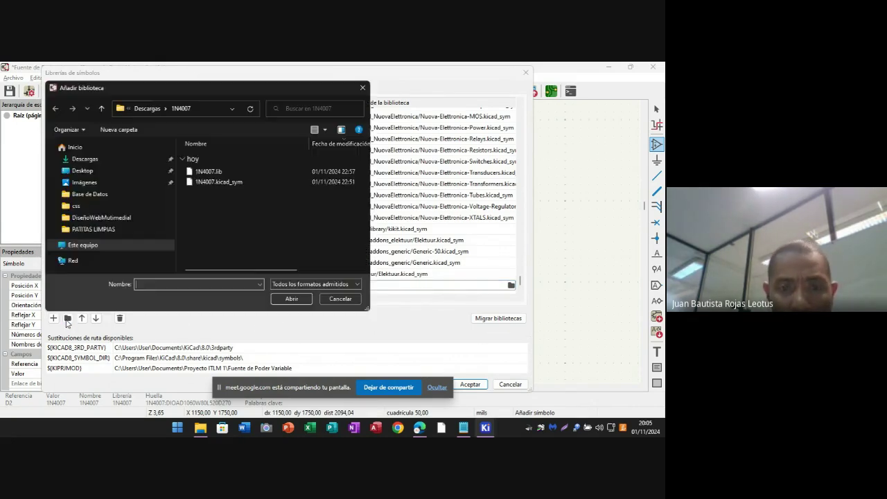
pyautogui.click(204, 173)
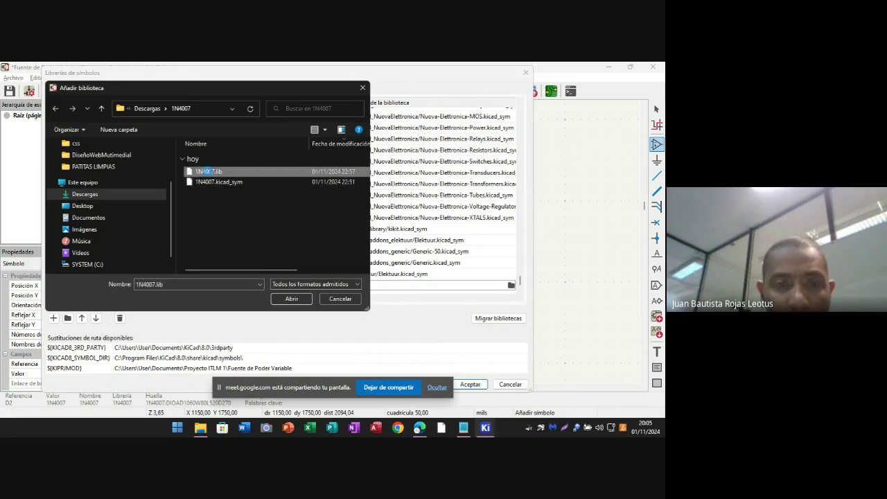
pyautogui.rightClick(209, 174)
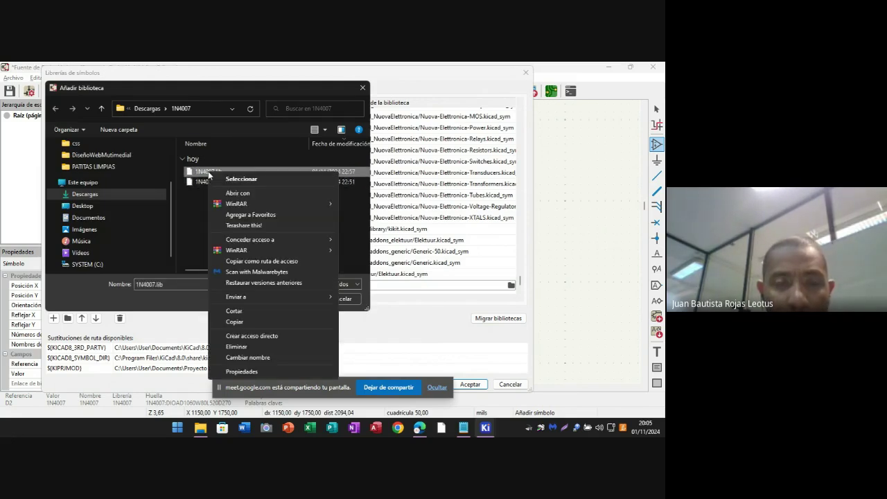
pyautogui.click(236, 357)
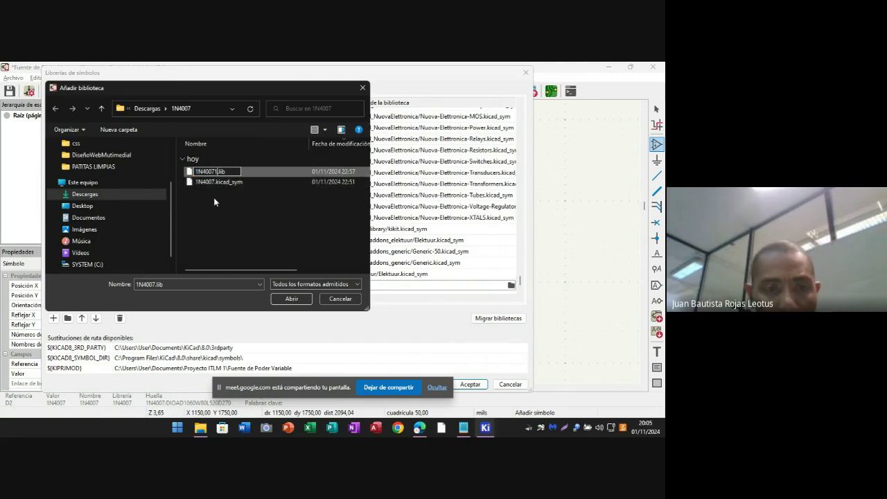
pyautogui.write('1')
pyautogui.click(218, 203)
# - Open the renamed 1N40071.lib file as a new global symbol library
pyautogui.click(283, 299)
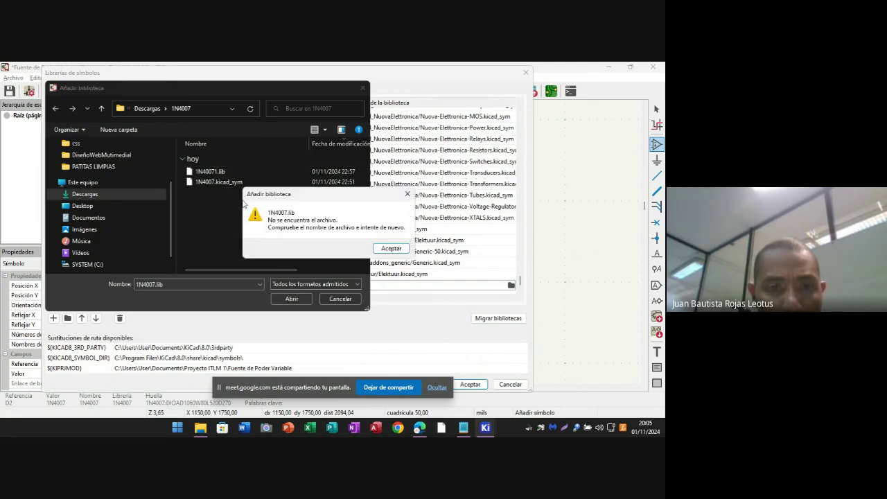
pyautogui.click(409, 194)
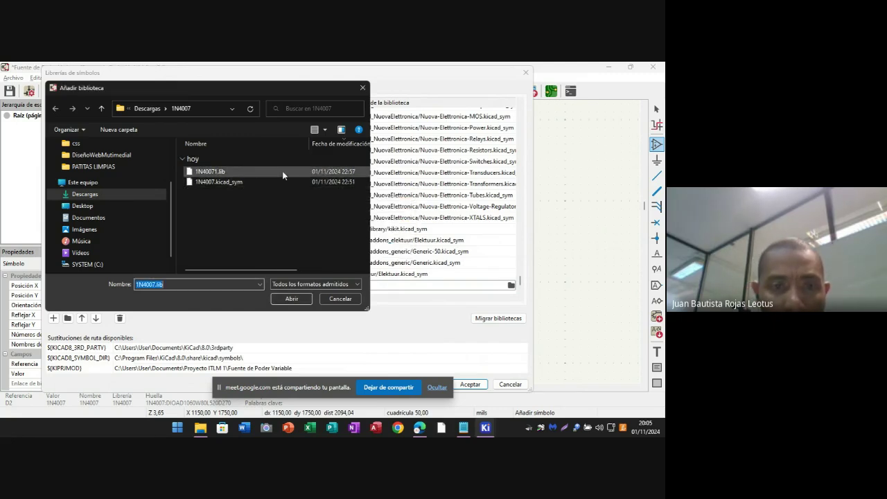
pyautogui.click(246, 172)
pyautogui.click(292, 299)
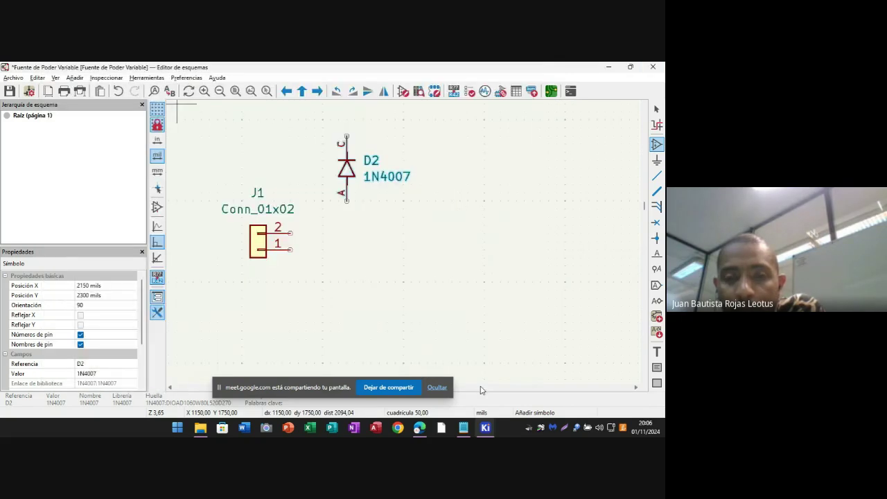
# - Open the symbol properties of the 1N4007 diode D2 and set its Huella field to be shown
pyautogui.press('Escape')
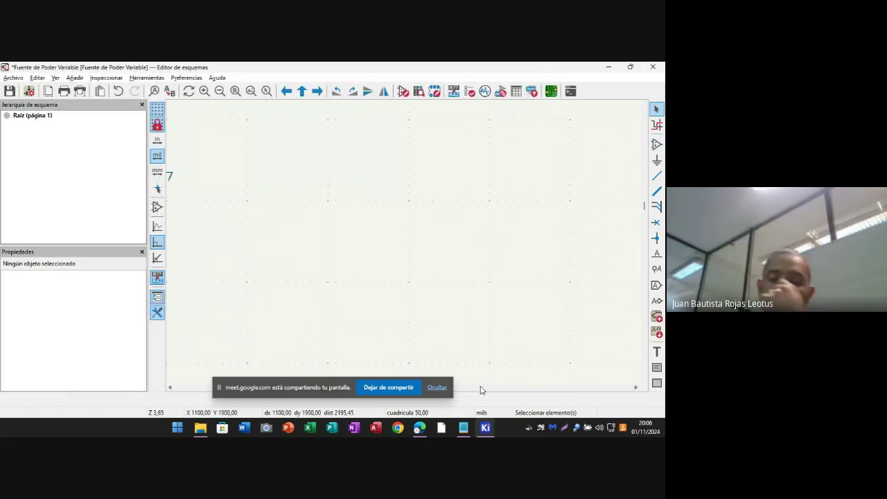
pyautogui.scroll(-5, 302, 240)
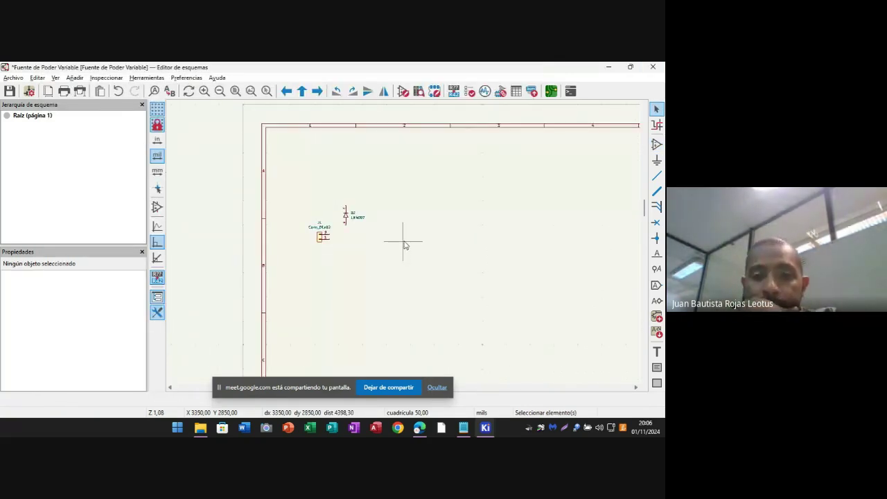
pyautogui.scroll(3, 404, 244)
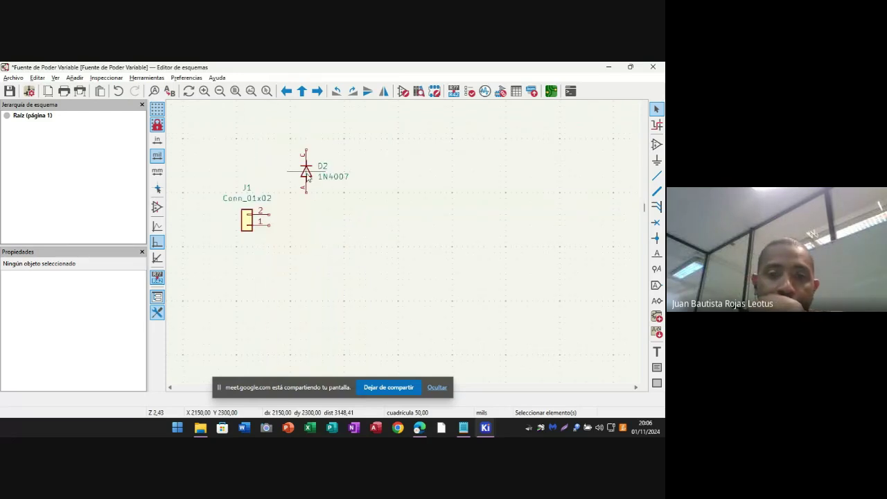
pyautogui.click(308, 177)
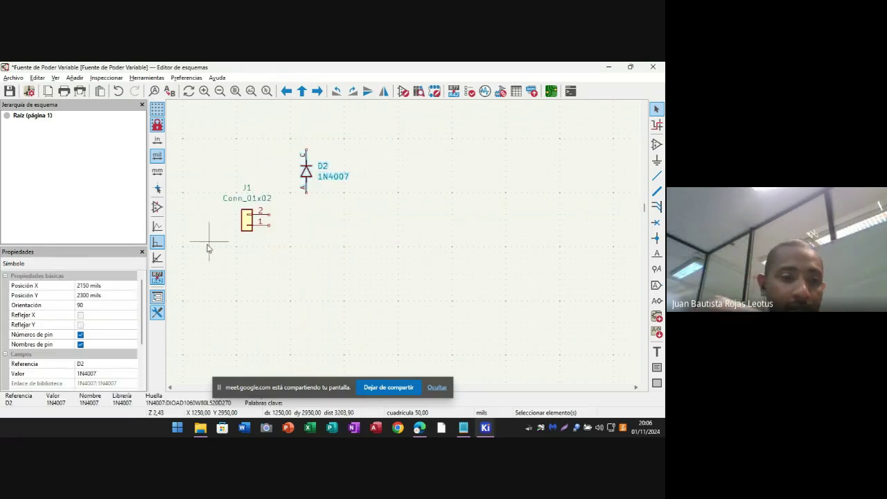
pyautogui.press('e')
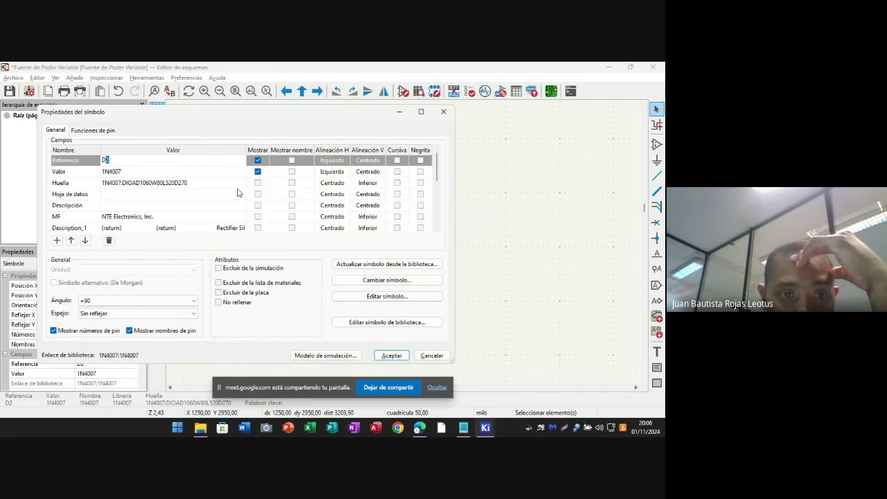
pyautogui.click(258, 183)
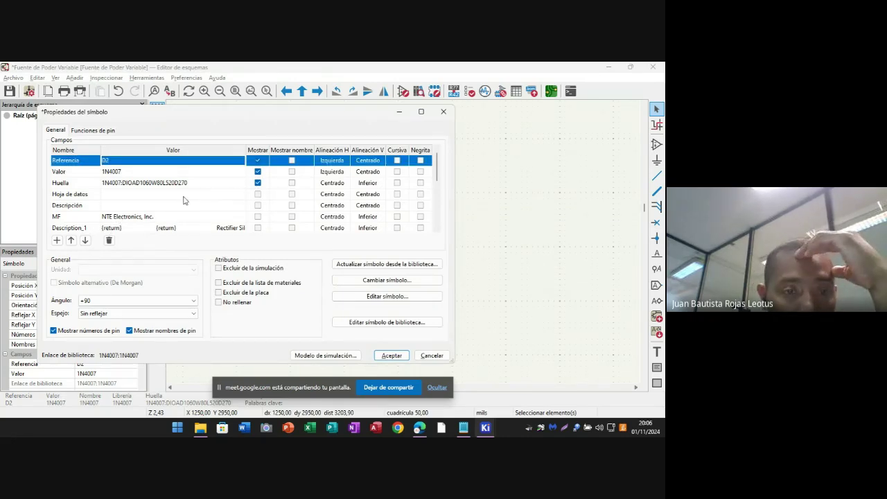
# - Open the footprint chooser for D2's Huella field and close it without selecting a footprint
pyautogui.doubleClick(122, 183)
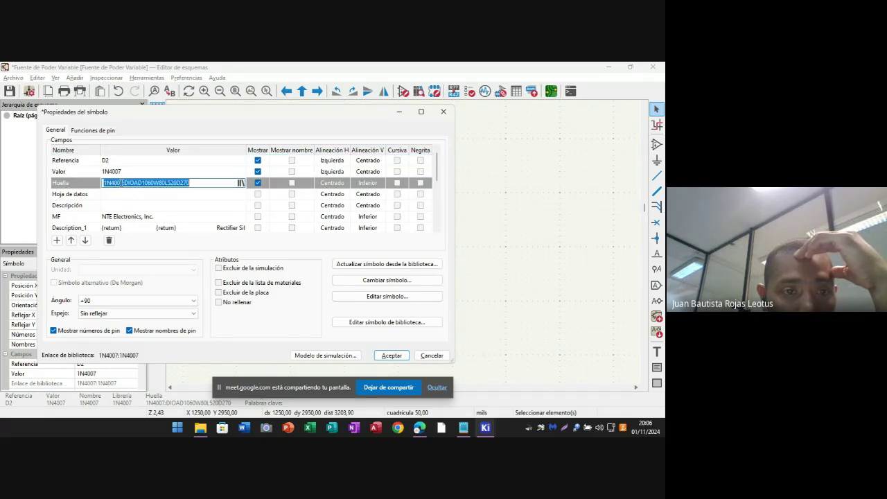
pyautogui.click(241, 183)
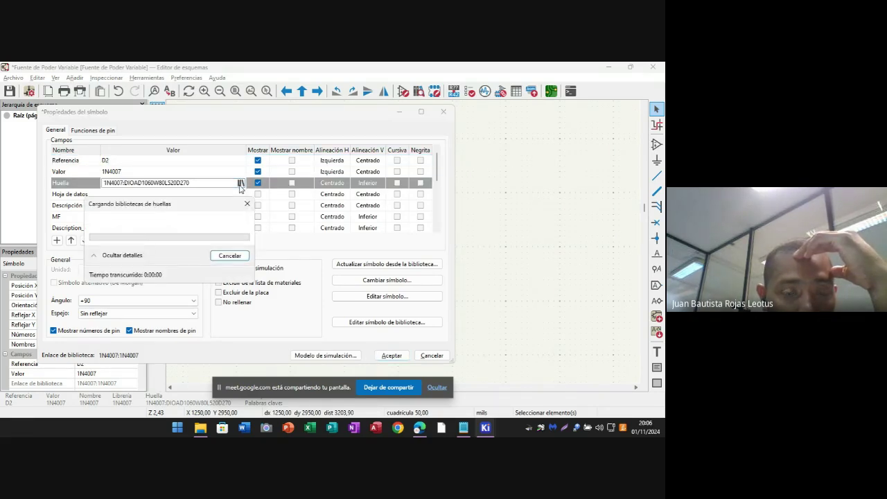
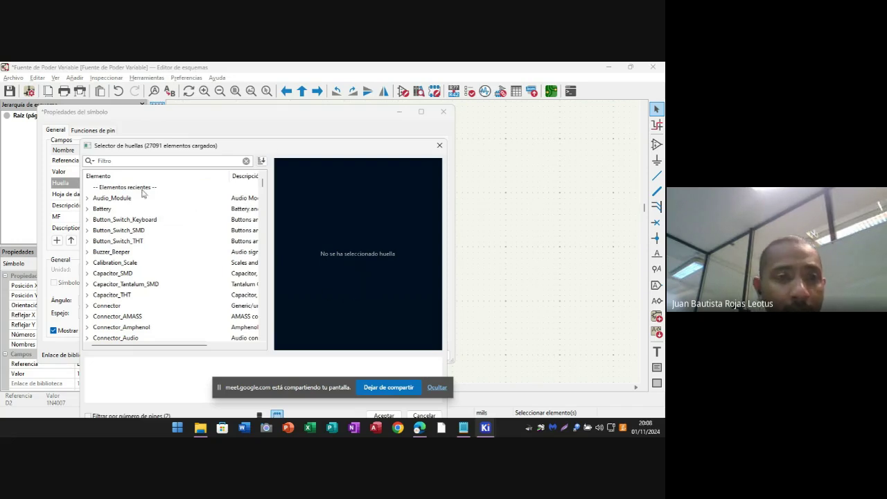
pyautogui.moveTo(309, 147); pyautogui.dragTo(318, 129)
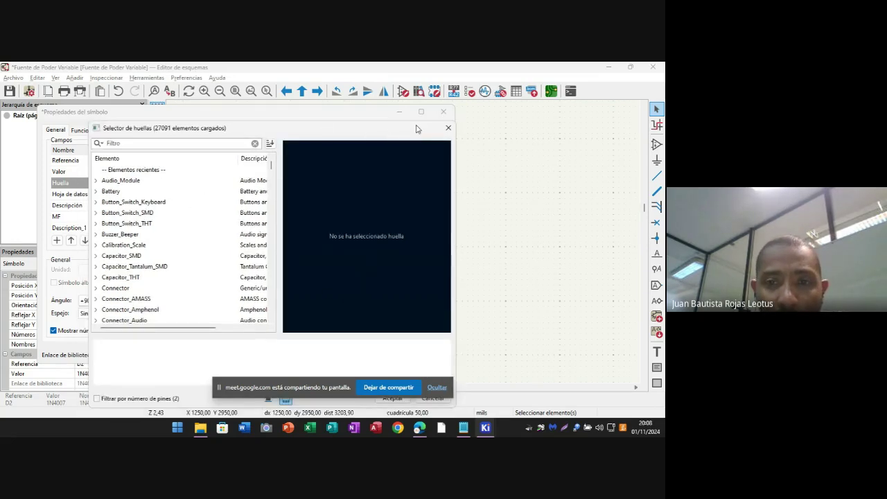
pyautogui.click(447, 129)
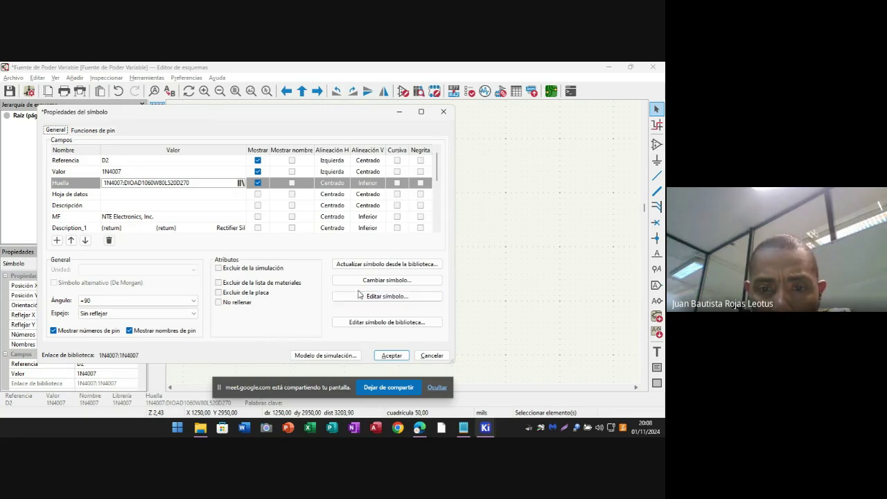
# - Load 1N4007.lib from the Descargas 1N4007lib folder as D2's SPICE simulation model file and accept the model
pyautogui.click(340, 357)
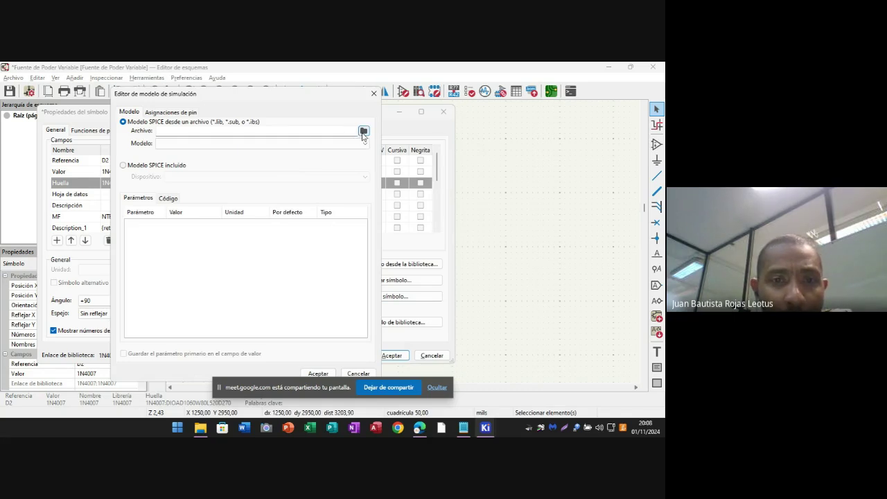
pyautogui.click(361, 133)
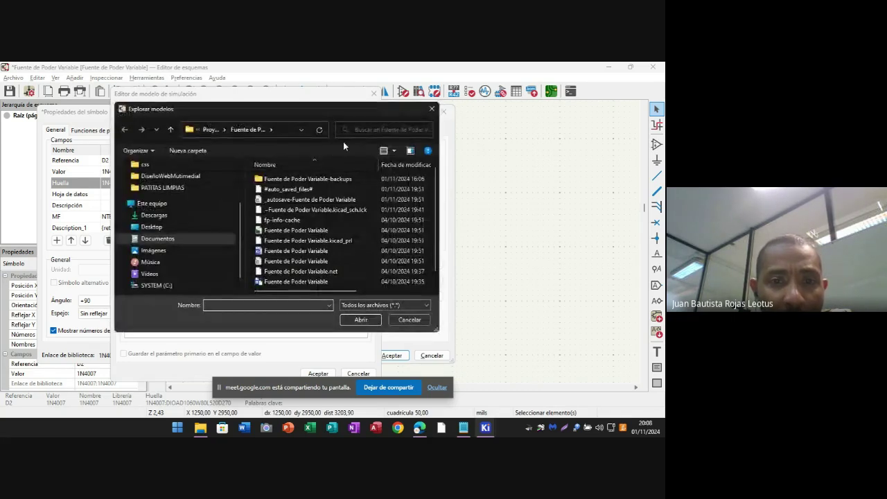
pyautogui.click(166, 228)
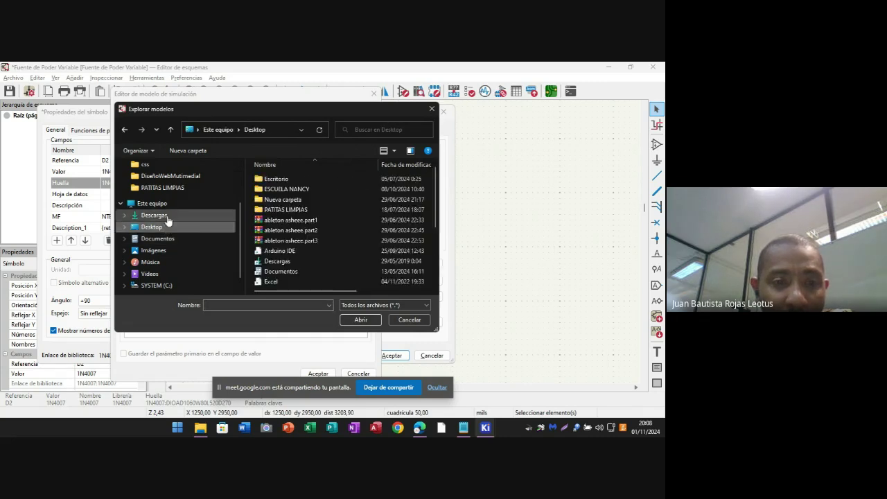
pyautogui.click(167, 215)
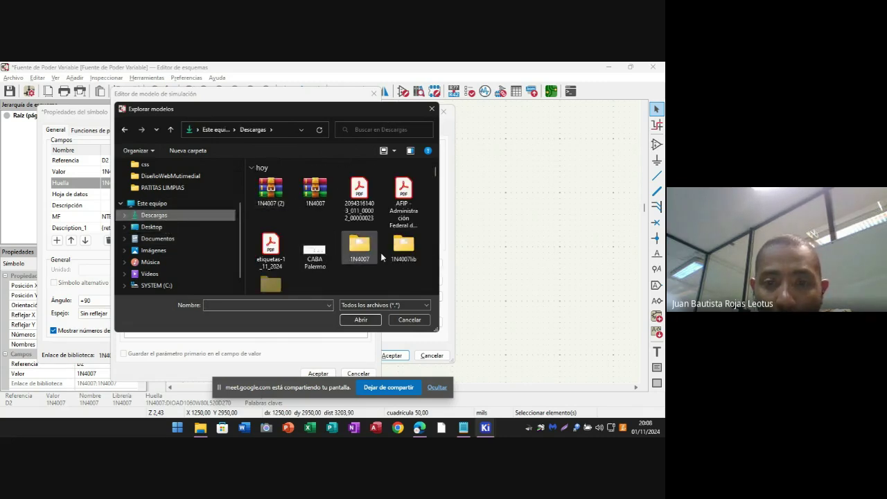
pyautogui.doubleClick(404, 246)
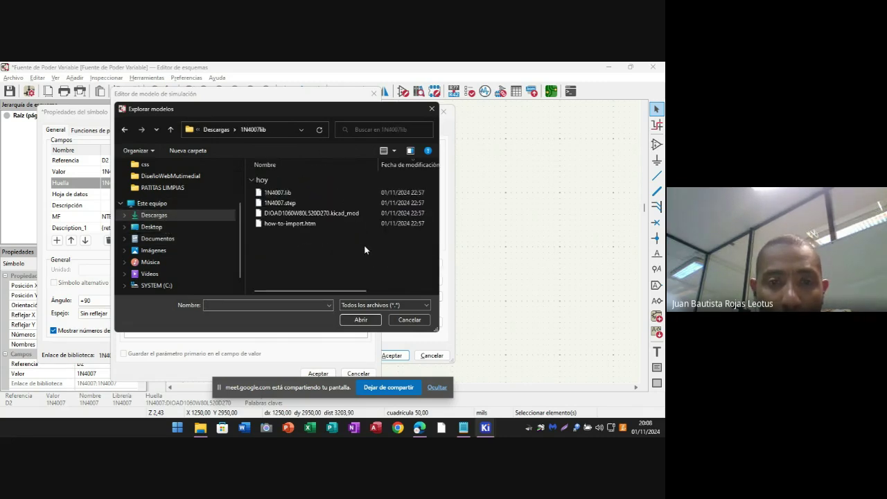
pyautogui.click(278, 192)
pyautogui.click(357, 321)
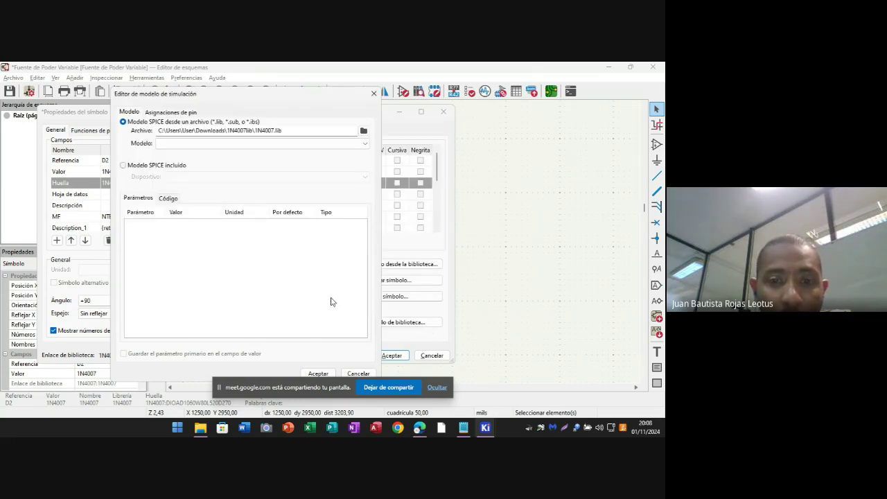
pyautogui.click(333, 375)
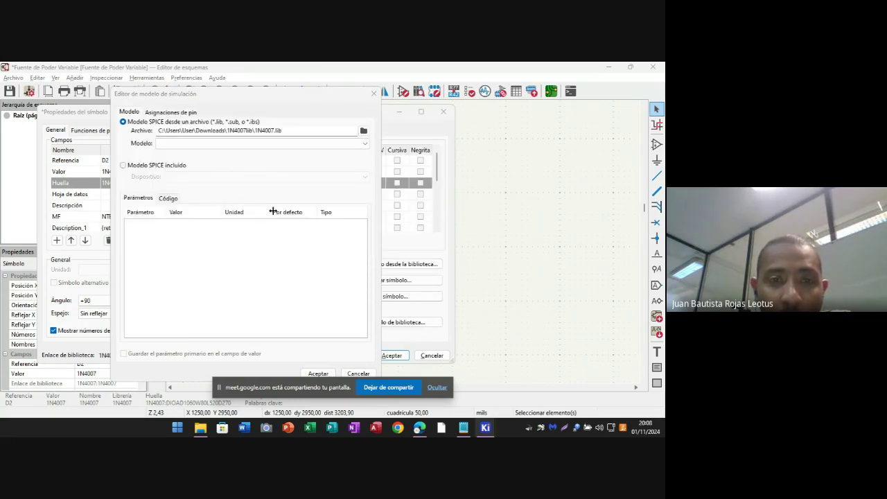
# - Accept the simulation model settings with the 1N4007.lib file and the symbol property changes of diode D2
pyautogui.moveTo(310, 99); pyautogui.dragTo(318, 76)
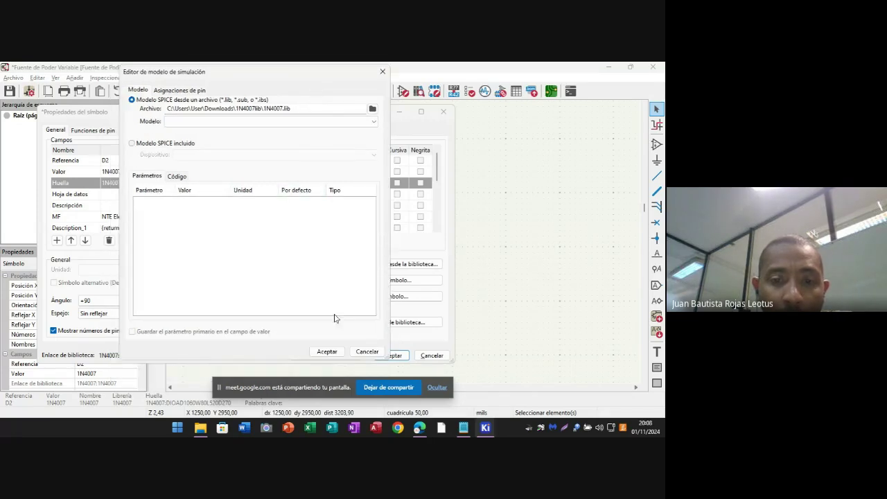
pyautogui.click(327, 352)
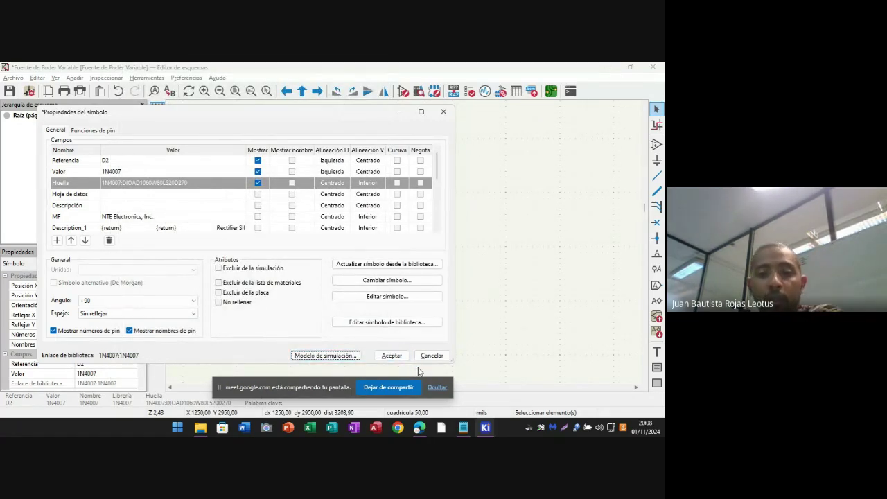
pyautogui.click(391, 356)
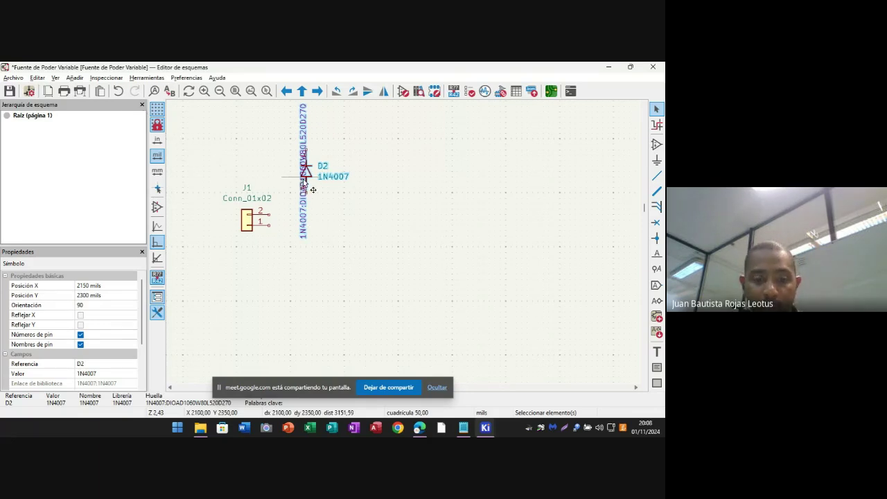
# - Move diode D2 with its field texts to X 2350, Y 2650 mils, beside connector J1
pyautogui.moveTo(381, 269); pyautogui.dragTo(277, 133)
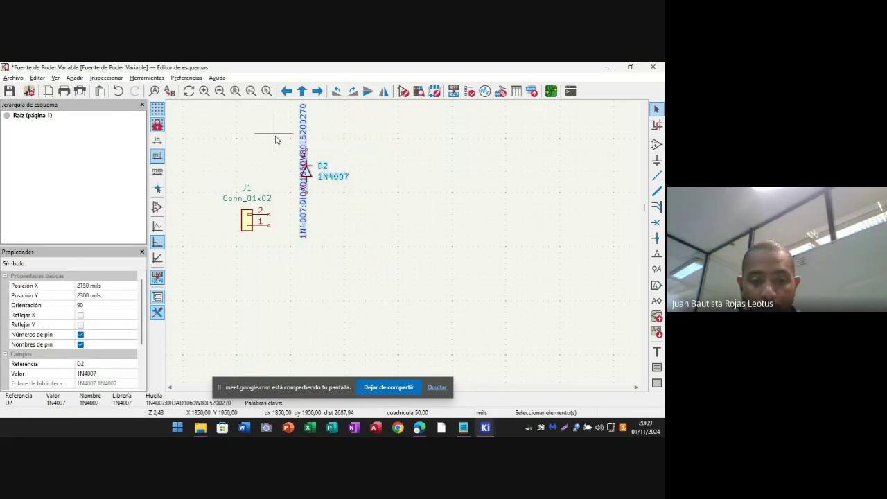
pyautogui.press('n')
pyautogui.press('Escape')
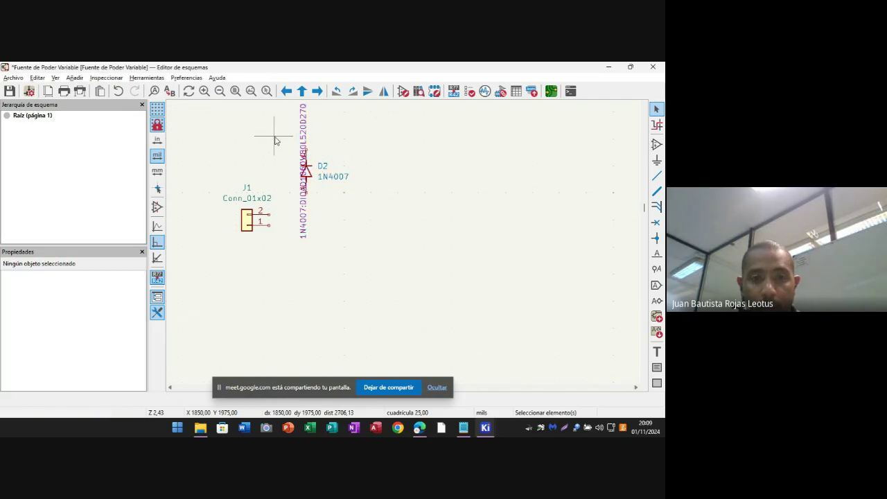
pyautogui.moveTo(449, 280); pyautogui.dragTo(277, 126)
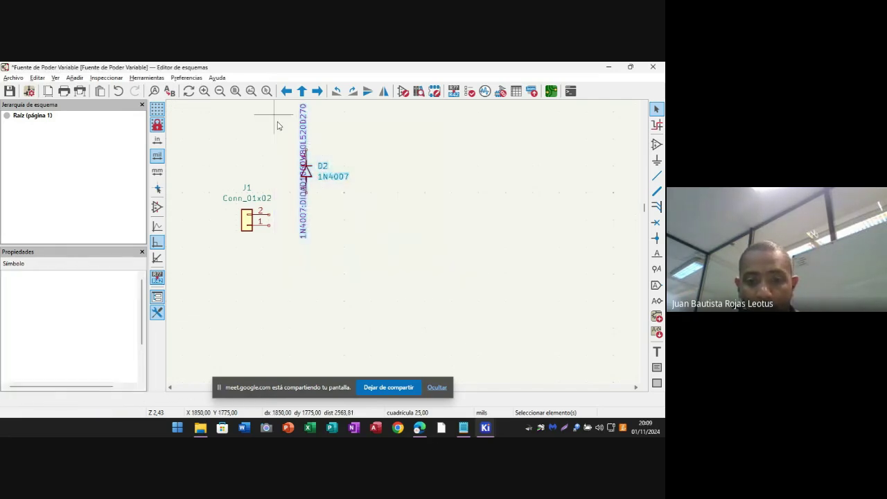
pyautogui.press('m')
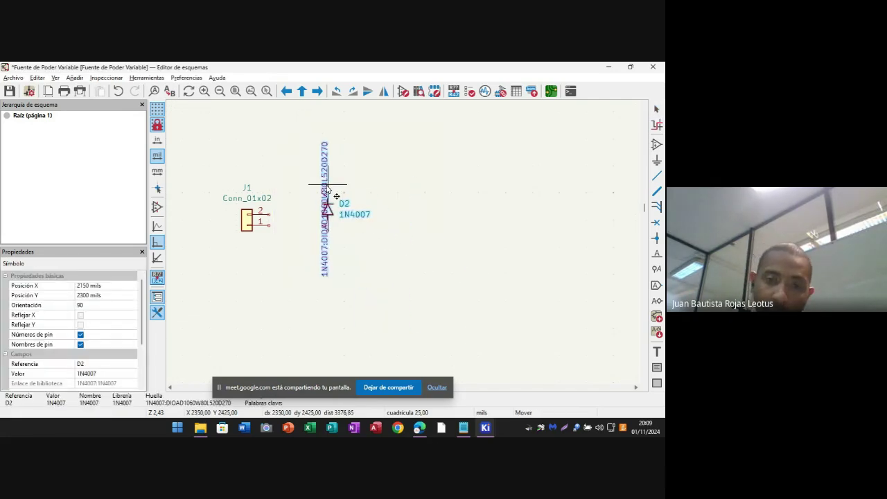
pyautogui.click(336, 196)
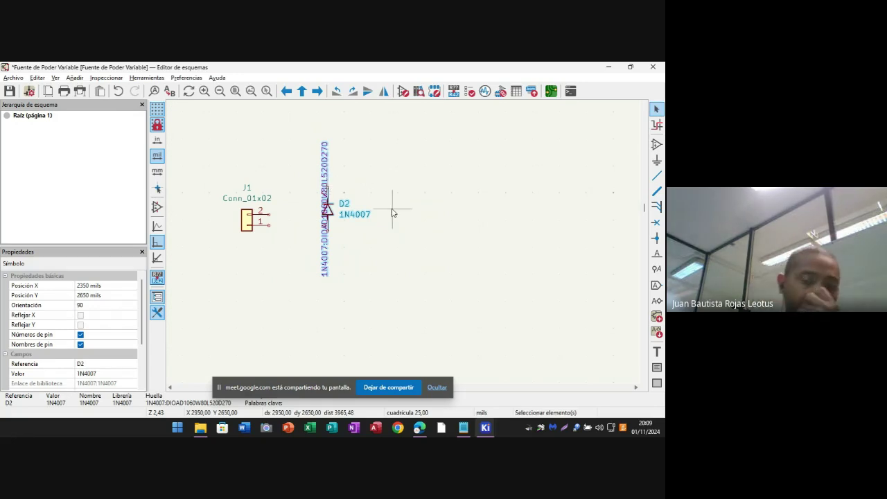
# - Change the text of D2's footprint (Huella) field to 1N4007
pyautogui.doubleClick(324, 219)
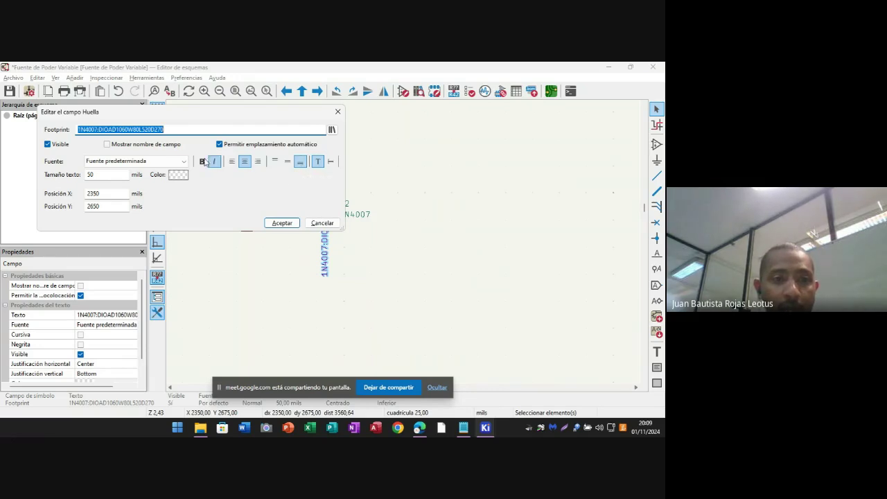
pyautogui.click(177, 129)
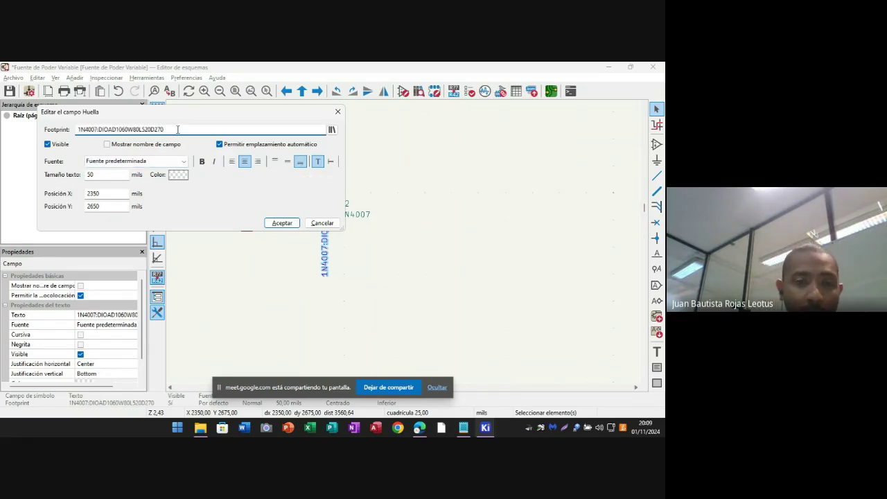
pyautogui.press('BackSpace')
pyautogui.press('BackSpace')
pyautogui.press('BackSpace')
pyautogui.press('BackSpace')
pyautogui.press('BackSpace')
pyautogui.press('BackSpace')
pyautogui.press('BackSpace')
pyautogui.press('BackSpace')
pyautogui.press('BackSpace')
pyautogui.press('BackSpace')
pyautogui.press('BackSpace')
pyautogui.press('BackSpace')
pyautogui.press('BackSpace')
pyautogui.press('BackSpace')
pyautogui.press('BackSpace')
pyautogui.press('BackSpace')
pyautogui.press('BackSpace')
pyautogui.press('BackSpace')
pyautogui.press('BackSpace')
pyautogui.press('BackSpace')
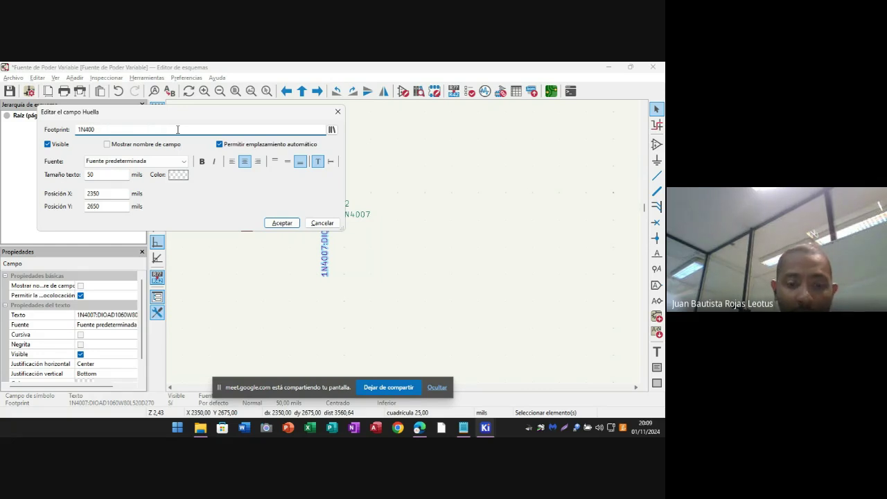
pyautogui.write('7')
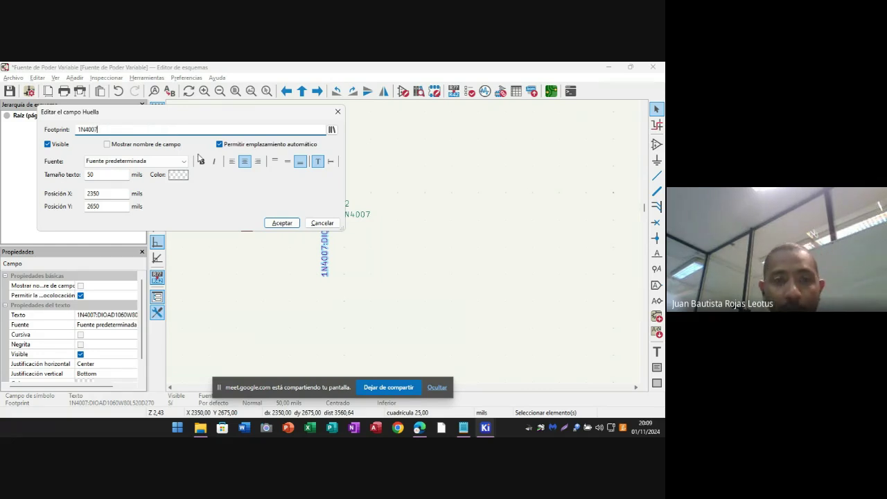
pyautogui.click(282, 223)
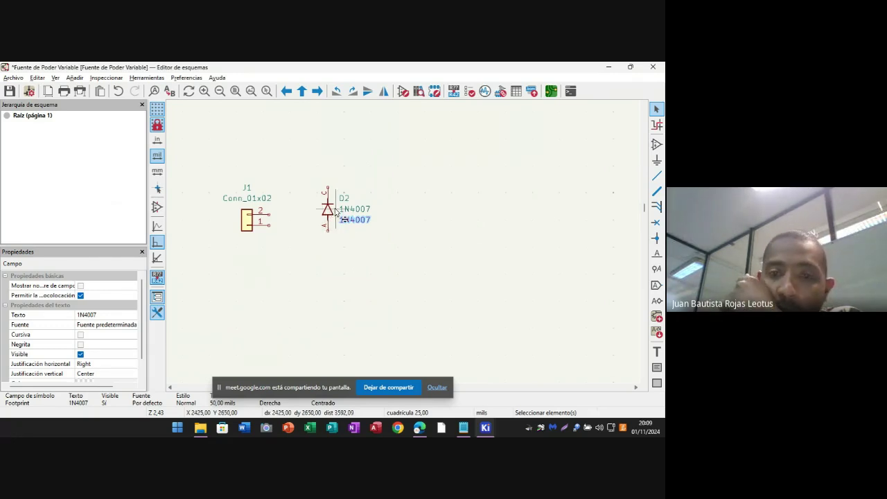
# - Place the 1N4007 symbol from the PCM_Diode_AKL library below D2 and delete the imported diode D2
pyautogui.press('a')
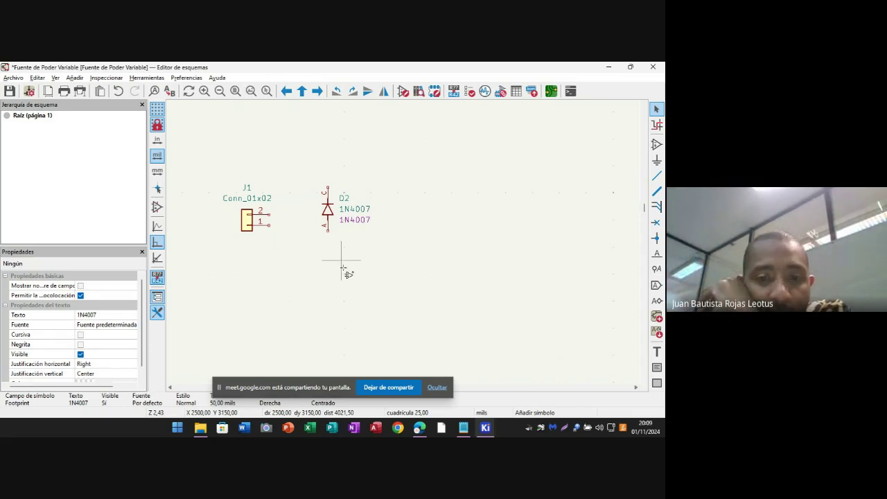
pyautogui.click(438, 250)
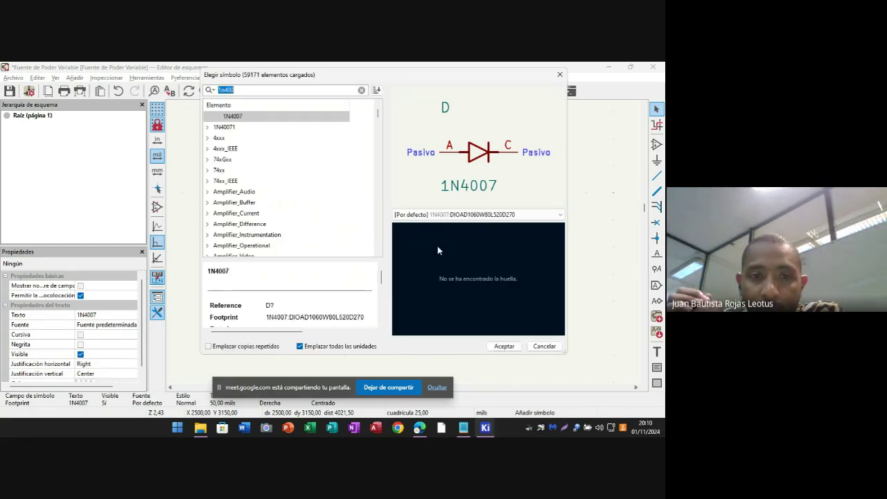
pyautogui.click(561, 218)
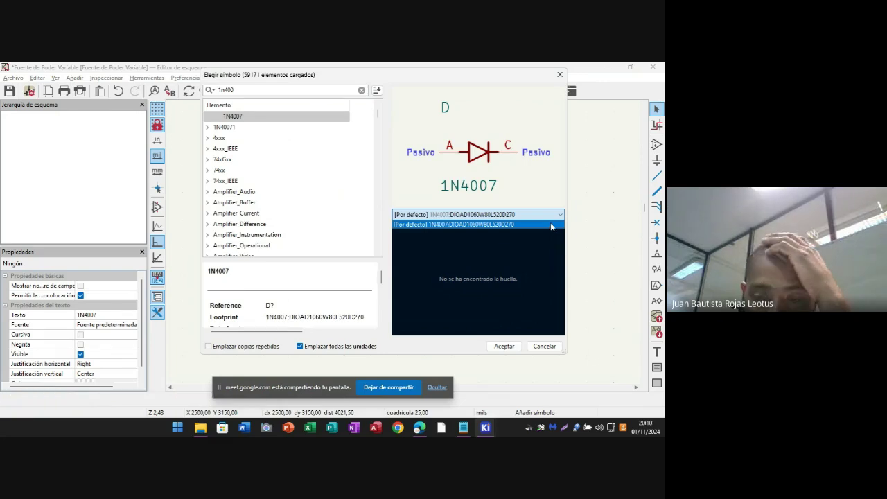
pyautogui.click(551, 227)
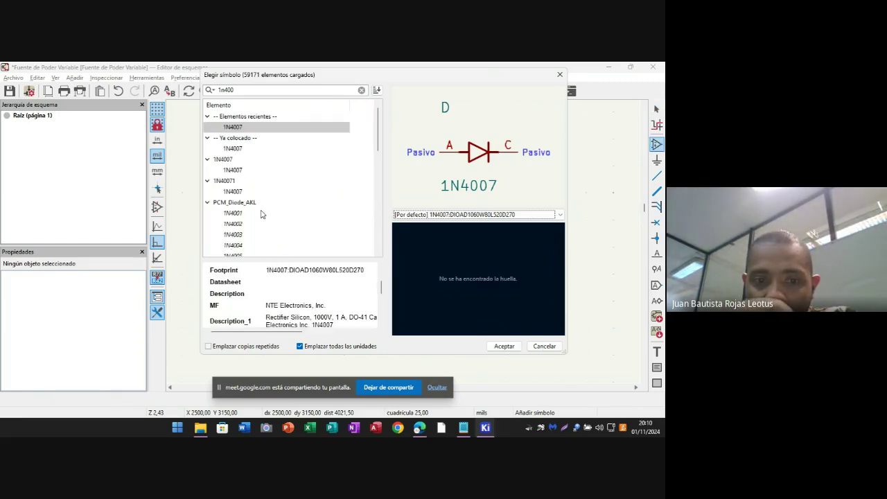
pyautogui.scroll(-2, 260, 220)
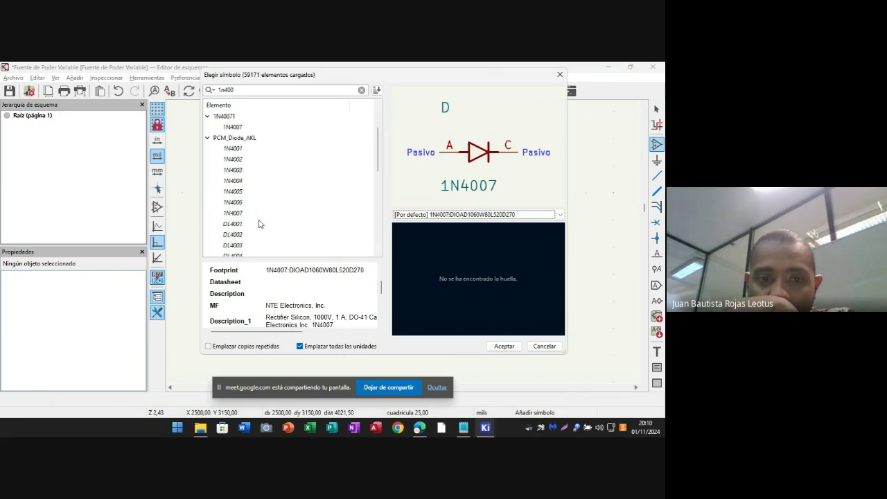
pyautogui.click(238, 213)
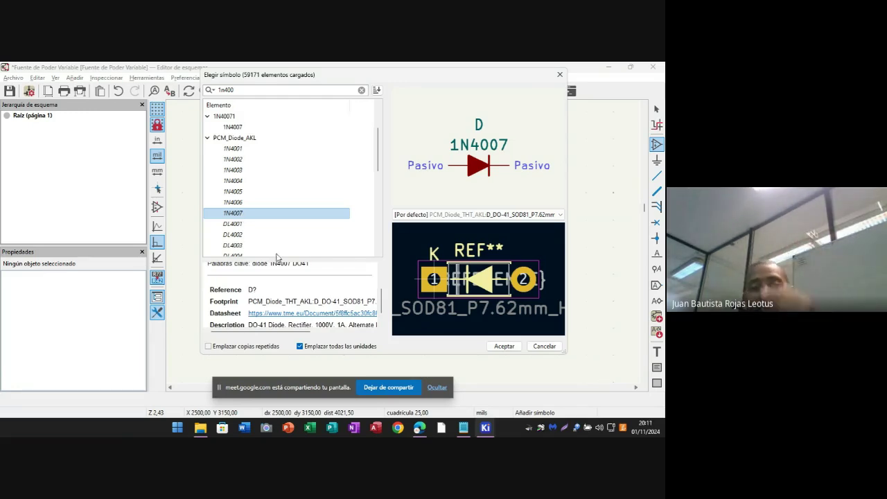
pyautogui.click(498, 348)
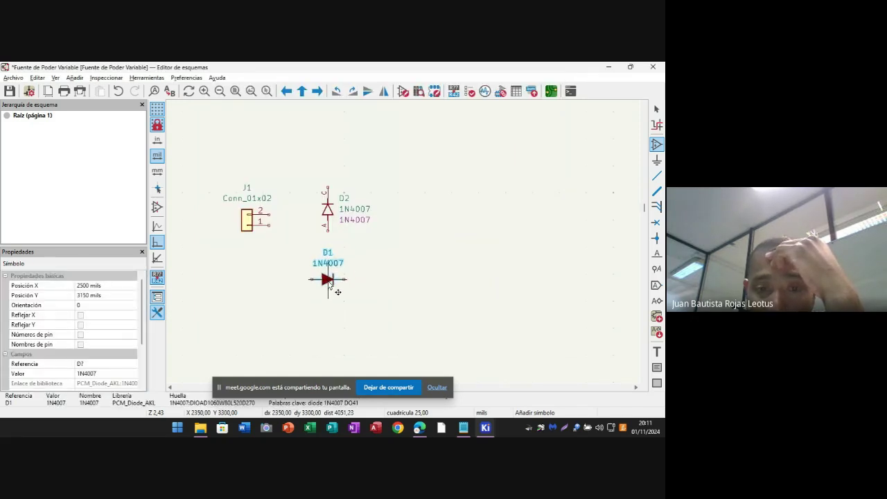
pyautogui.click(329, 280)
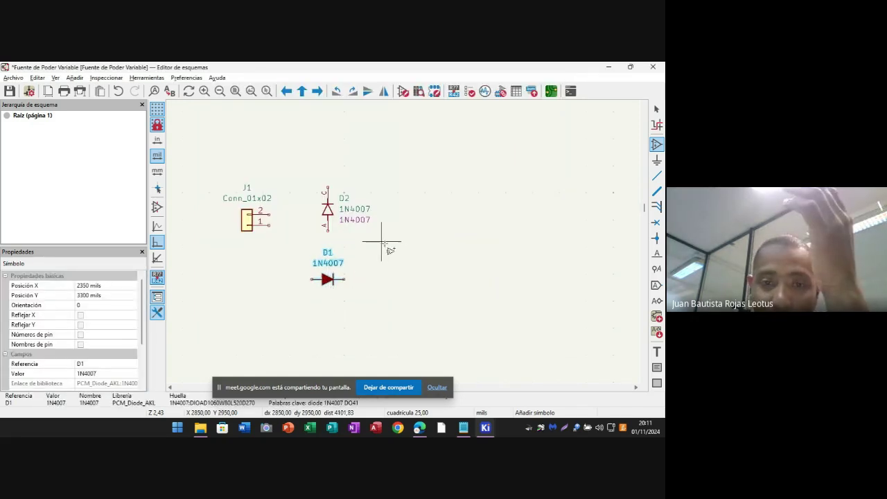
pyautogui.moveTo(385, 244); pyautogui.dragTo(317, 200)
pyautogui.press('Delete')
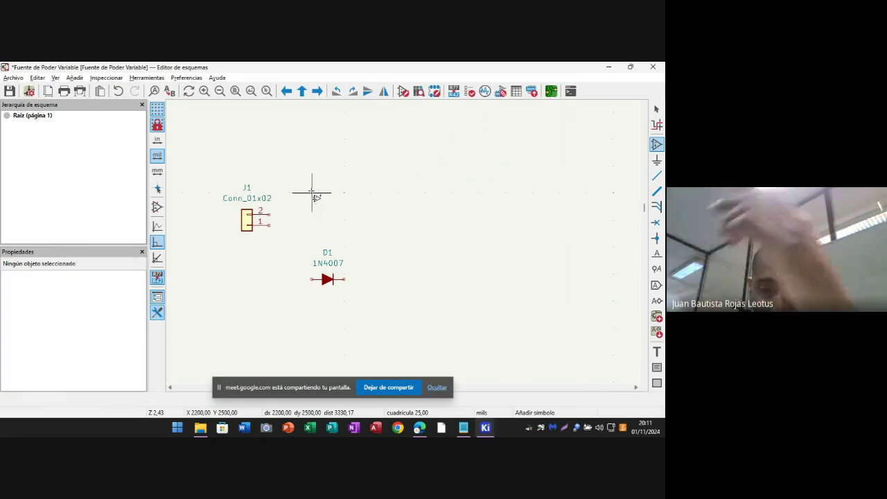
# - Rotate diode D1 to a 90° orientation and move it to X 2250, Y 2400 mils, near connector J1
pyautogui.moveTo(372, 292); pyautogui.dragTo(298, 246)
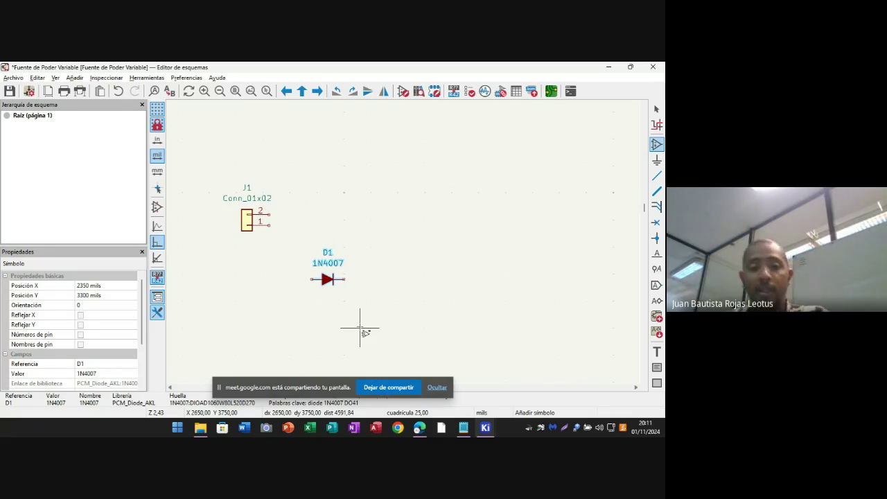
pyautogui.moveTo(367, 311); pyautogui.dragTo(284, 235)
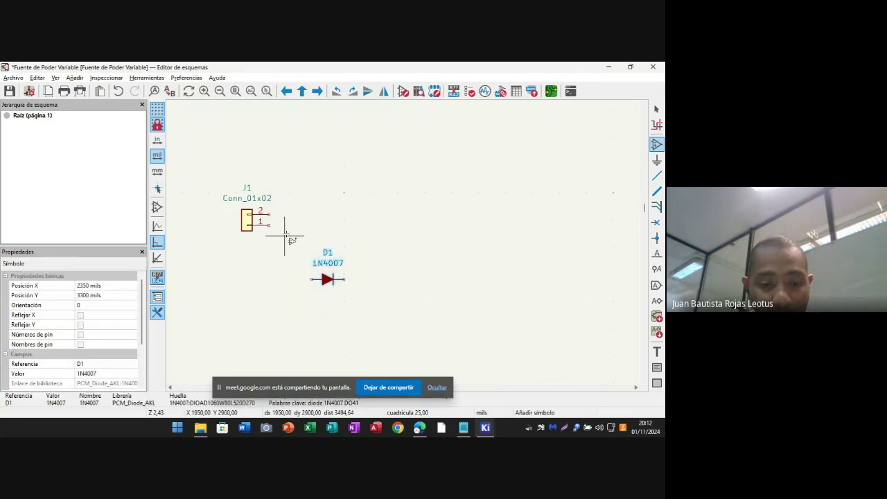
pyautogui.press('r')
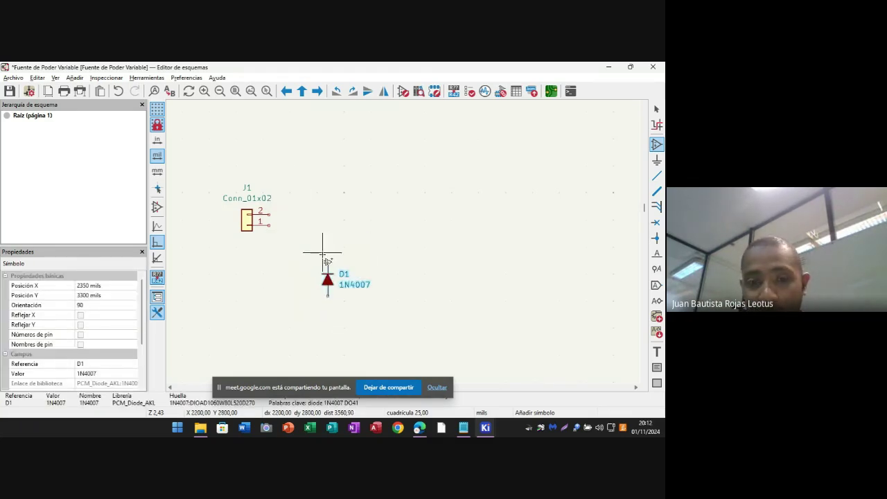
pyautogui.press('m')
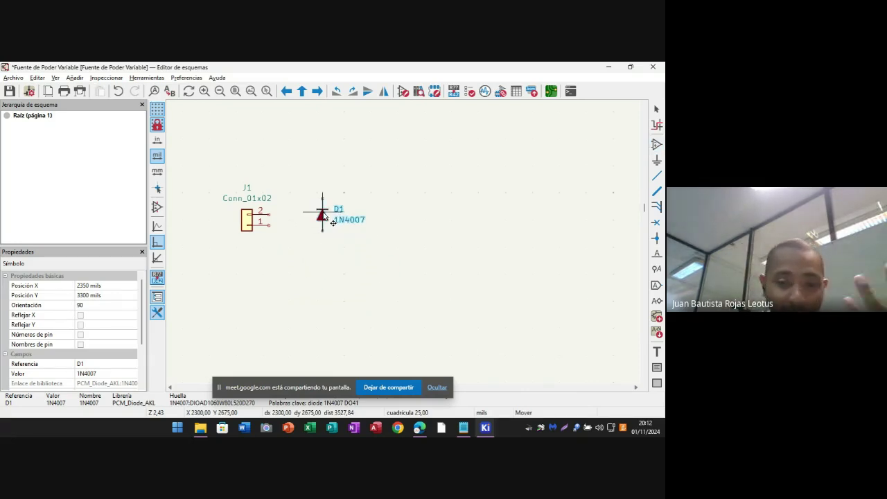
pyautogui.press('x')
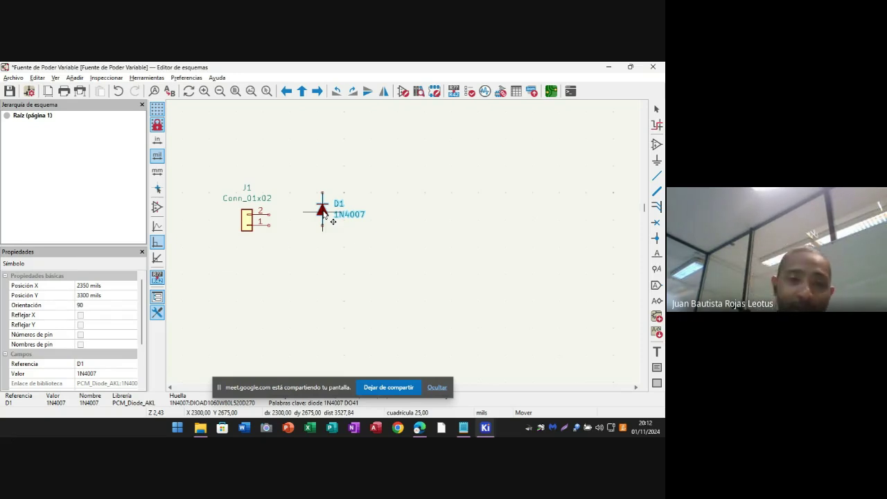
pyautogui.click(318, 189)
pyautogui.press('a')
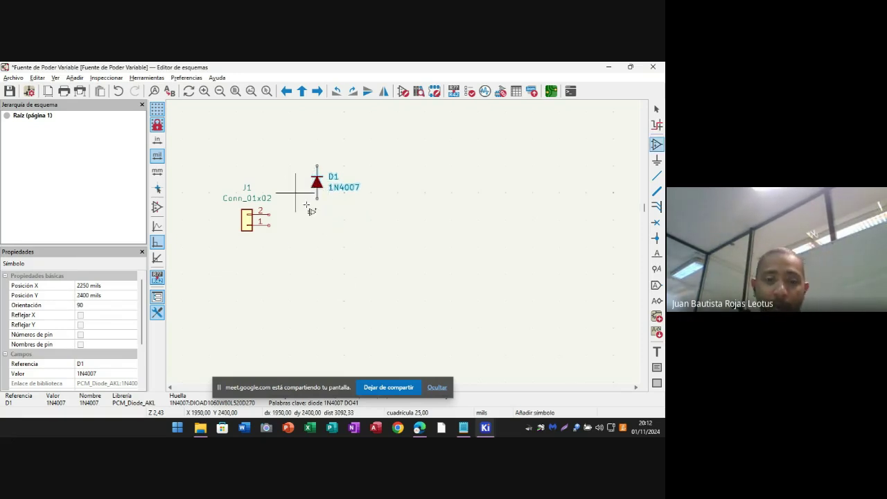
pyautogui.press('Escape')
# - Duplicate the 1N4007 diode D1 three times, placing the copies so the four vertical diodes form two columns of two
pyautogui.moveTo(373, 229); pyautogui.dragTo(303, 171)
pyautogui.hotkey('ctrl', 'd')
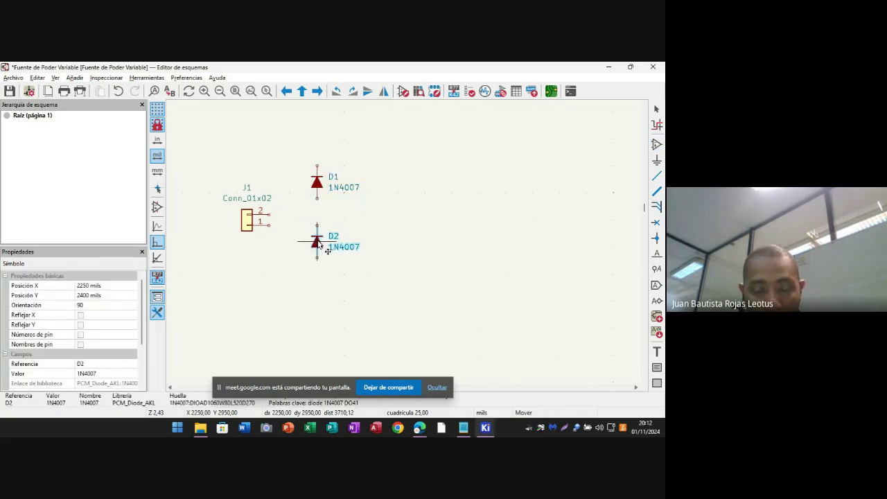
pyautogui.click(321, 247)
pyautogui.hotkey('ctrl', 'd')
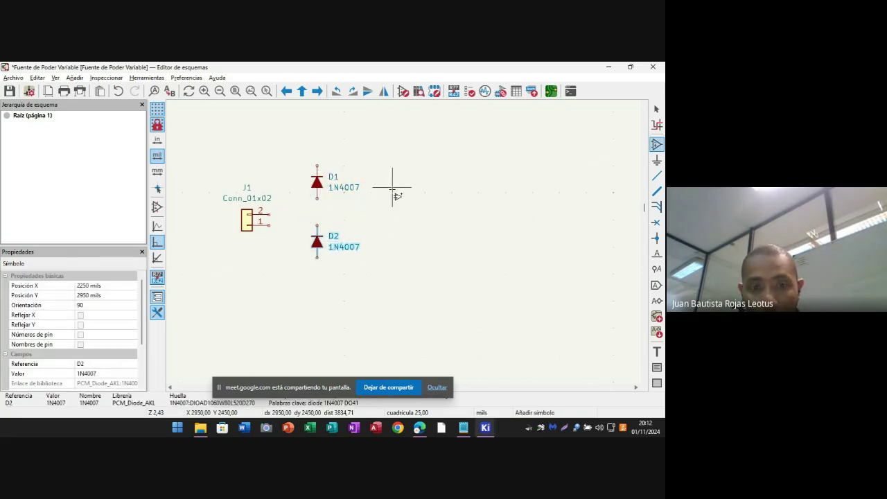
pyautogui.click(404, 188)
pyautogui.hotkey('ctrl', 'd')
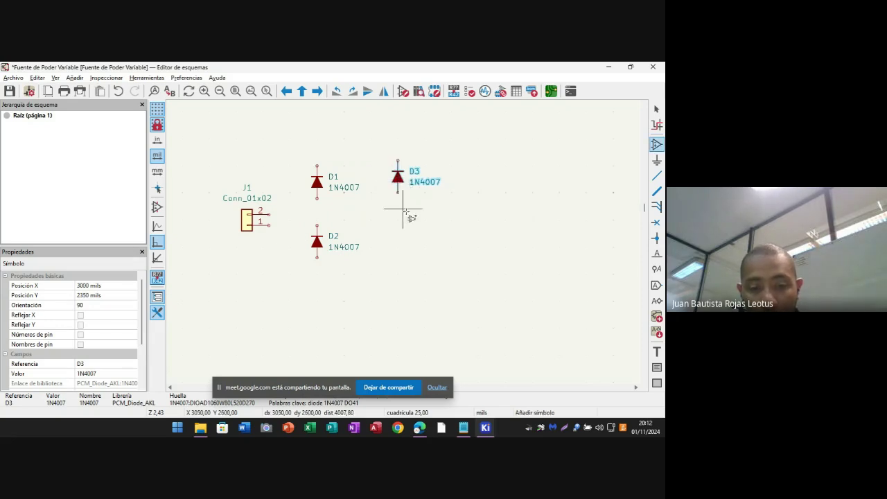
pyautogui.click(410, 254)
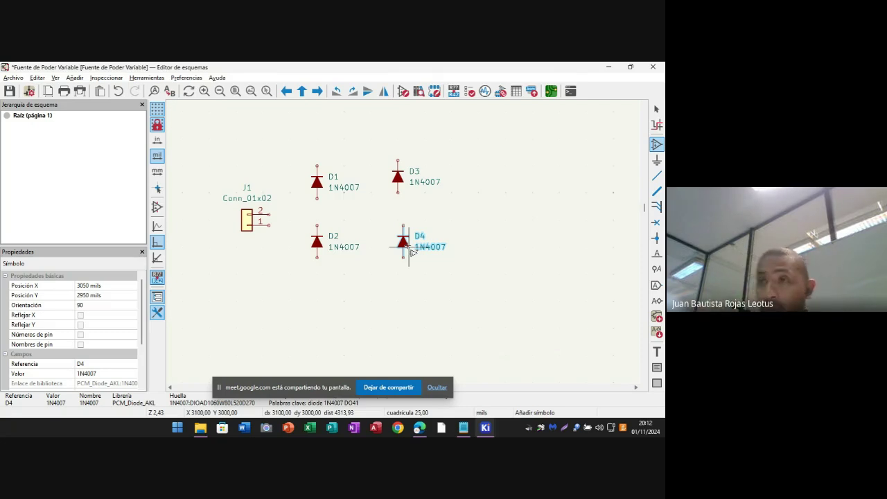
pyautogui.click(410, 253)
pyautogui.press('Escape')
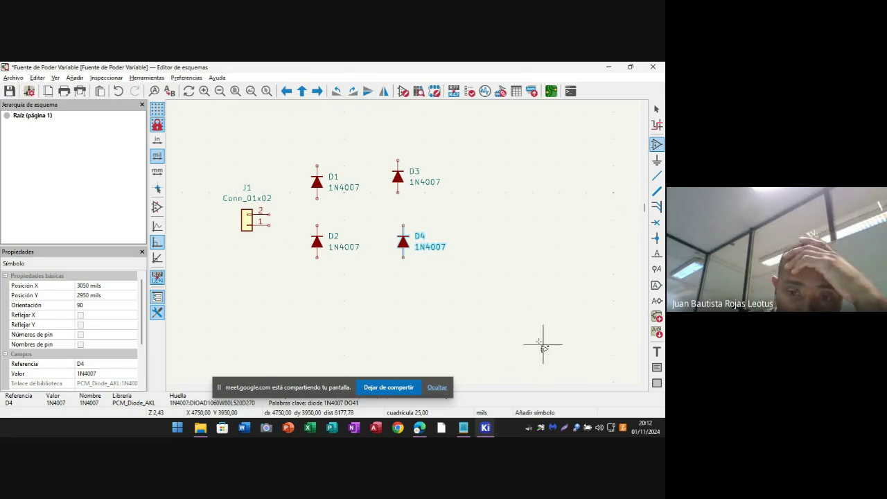
# - Review the electrolytic and ceramic capacitor slides in the browser presentation Montaje y mantenimiento electrónicos, then return to the KiCad schematic editor
pyautogui.hscroll(2, 526, 346)
pyautogui.scroll(1, 496, 353)
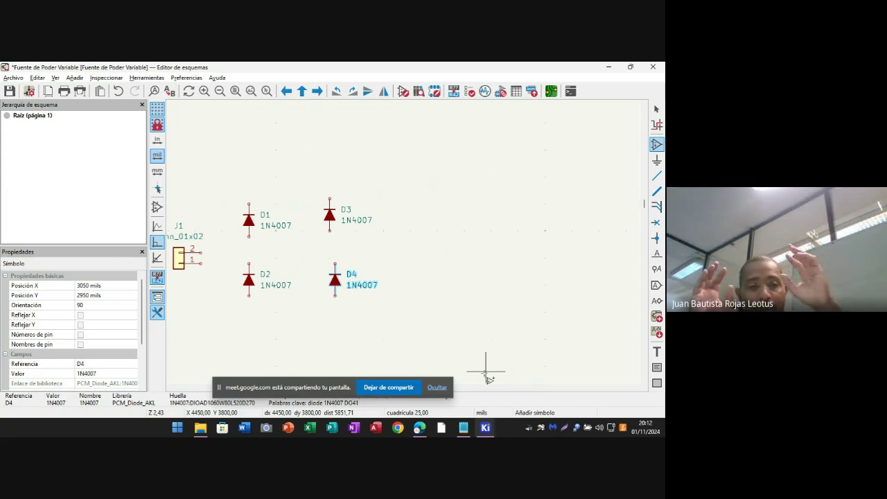
pyautogui.hotkey('alt', 'Tab')
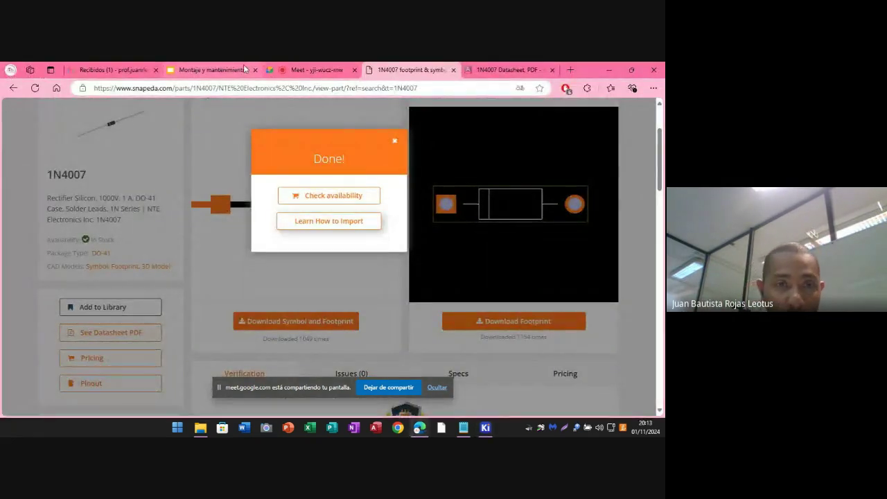
pyautogui.click(241, 74)
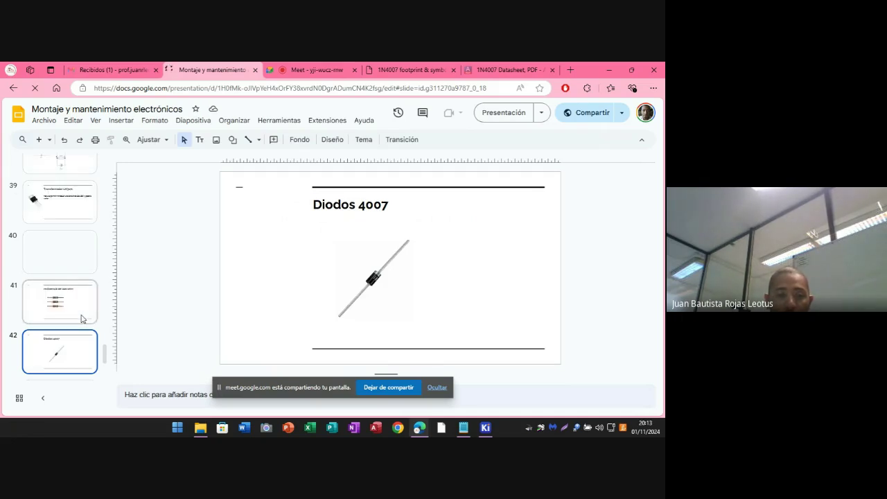
pyautogui.scroll(-3, 69, 278)
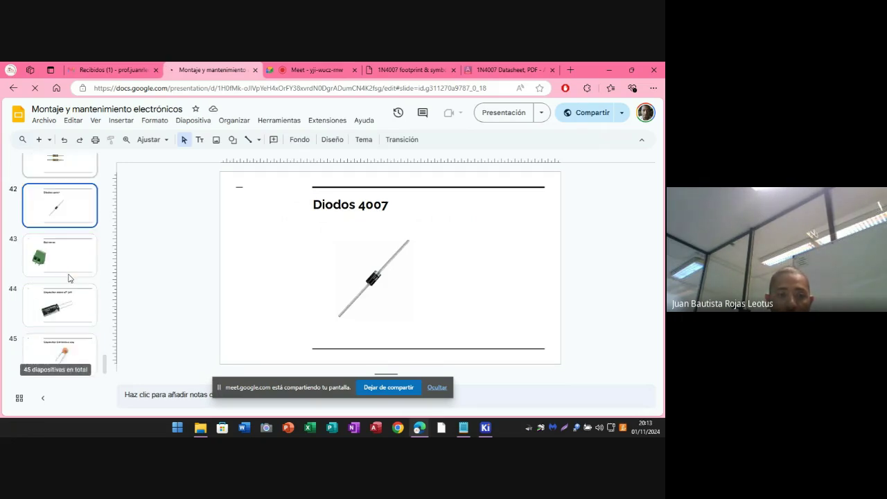
pyautogui.click(69, 315)
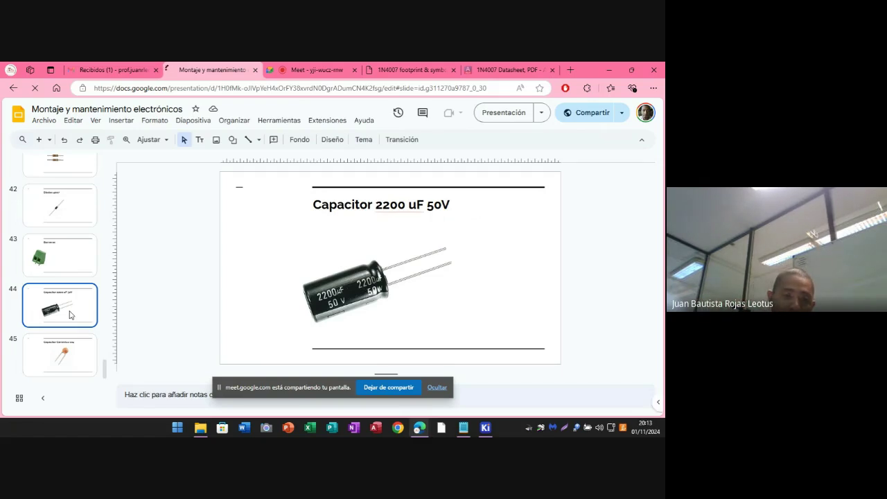
pyautogui.click(70, 364)
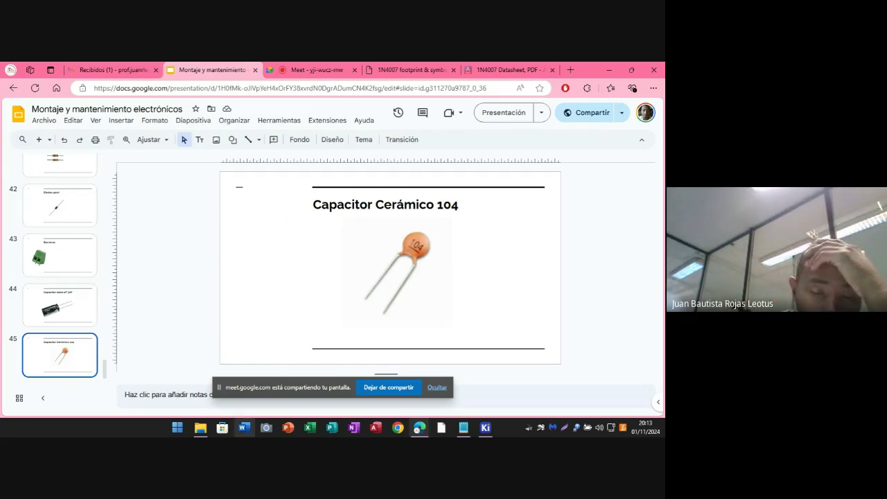
pyautogui.moveTo(486, 428)
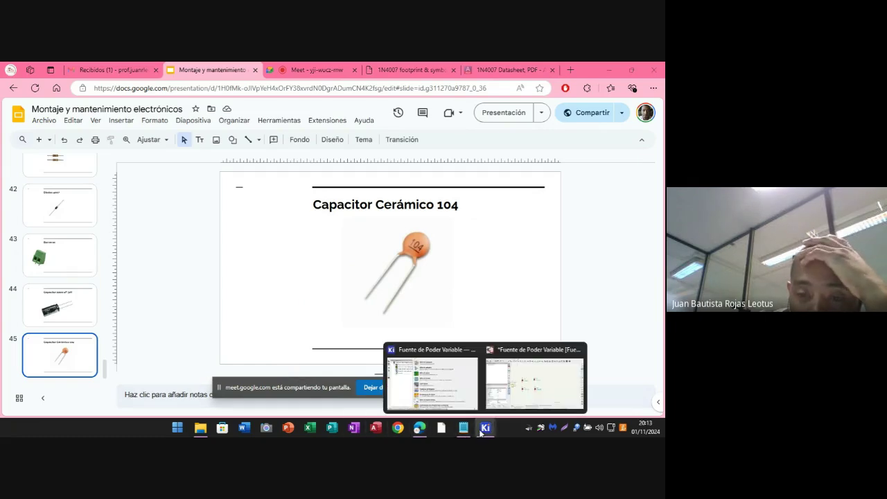
pyautogui.click(516, 353)
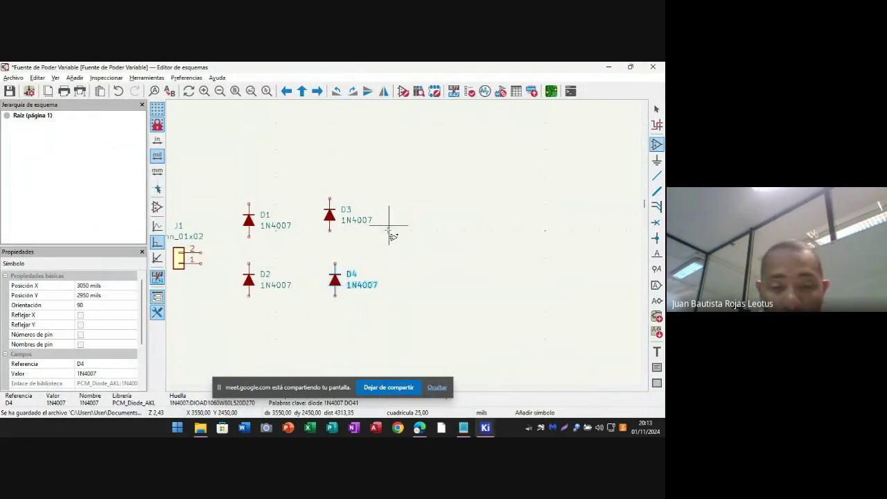
# - Place a Capacitor_NP symbol rotated 90° beside the diodes, at about X 3700, Y 2650 mils
pyautogui.press('Escape')
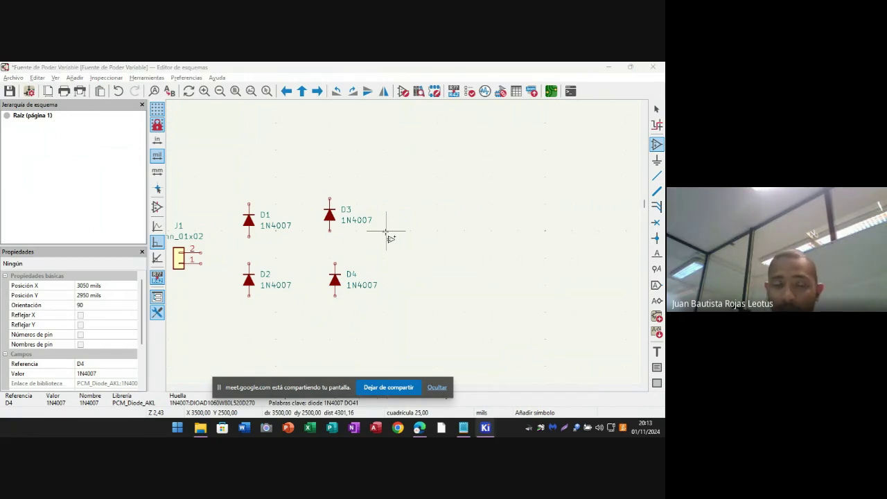
pyautogui.click(439, 245)
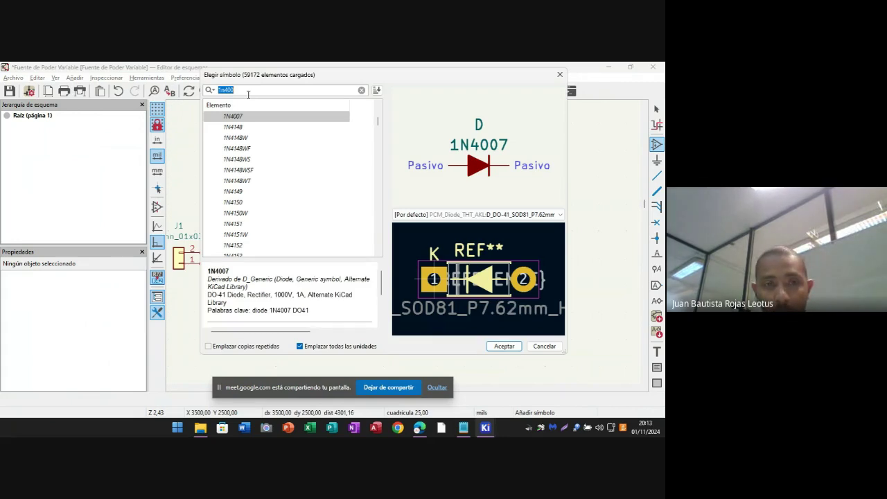
pyautogui.write('d')
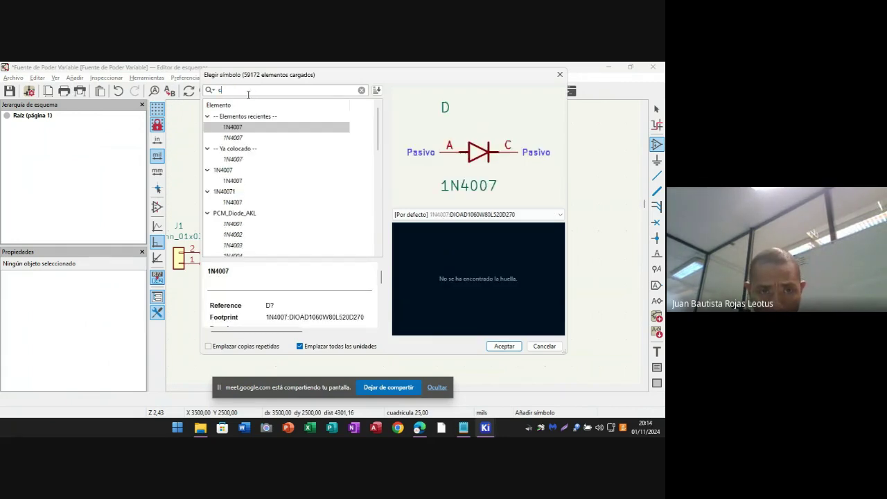
pyautogui.write('apa')
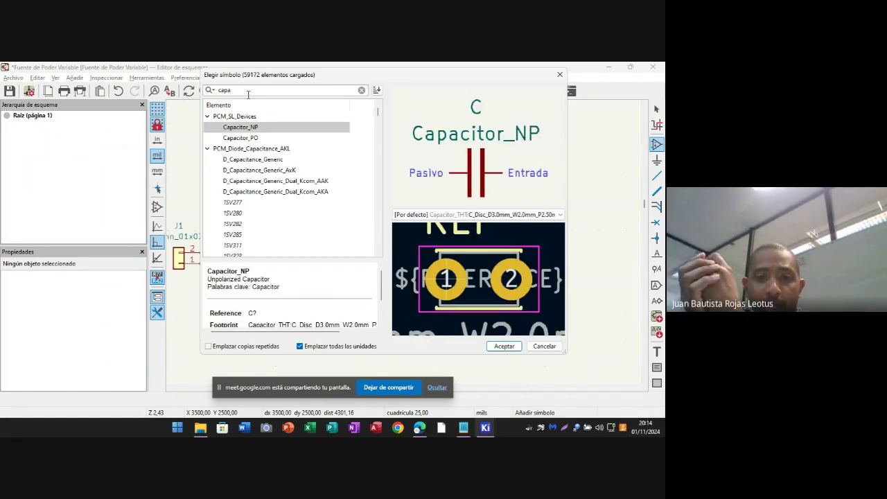
pyautogui.click(242, 129)
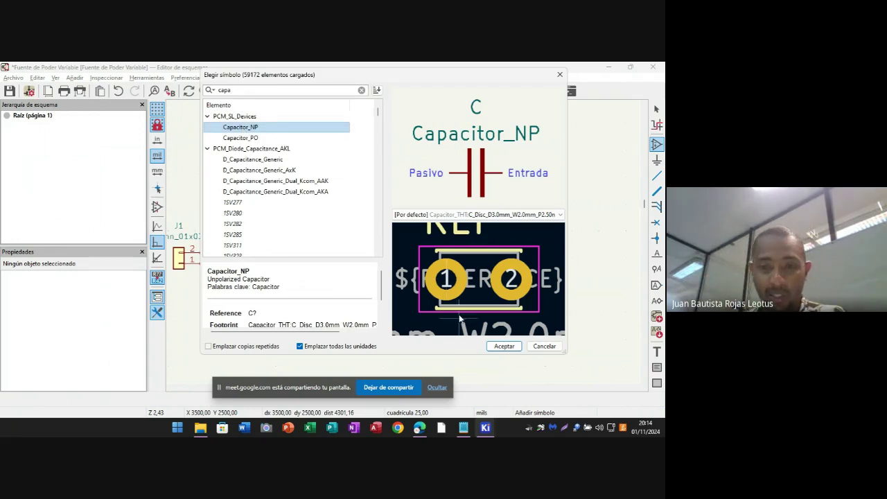
pyautogui.click(501, 346)
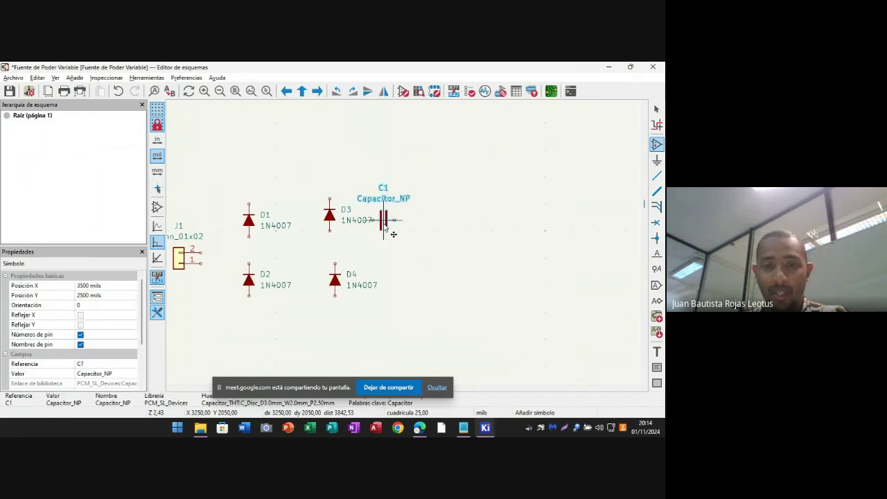
pyautogui.press('r')
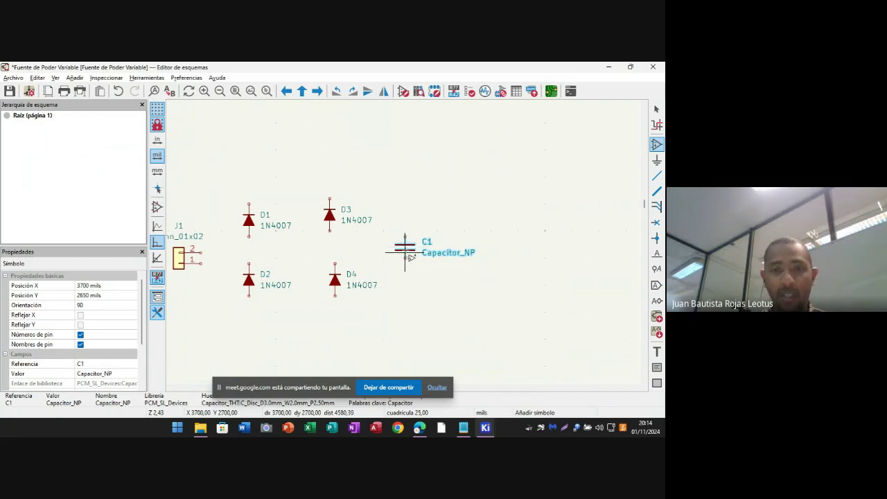
pyautogui.click(405, 250)
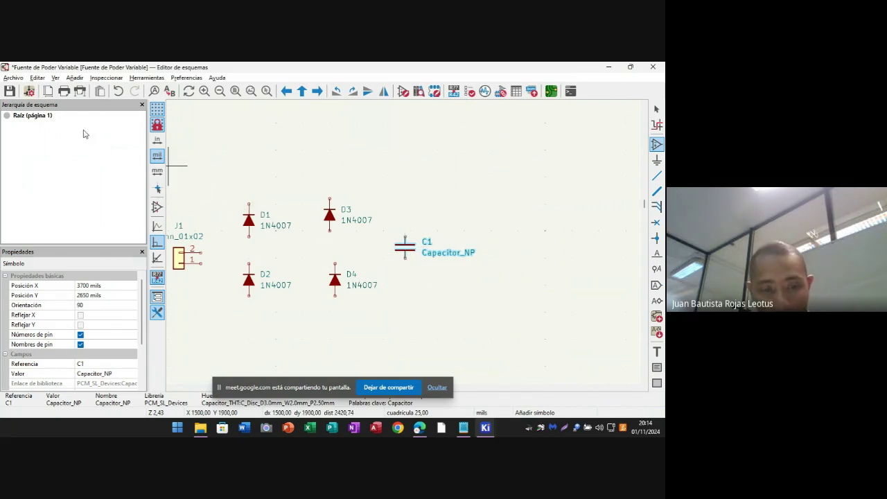
pyautogui.press('Escape')
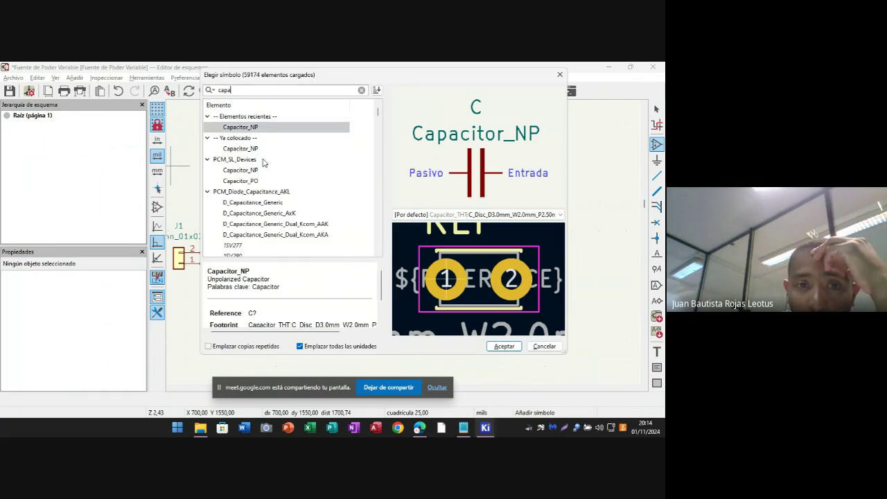
# - Place a polarized Capacitor_PO symbol with its positive side up at about X 4550, Y 2650 mils, beyond the non-polarized capacitor
pyautogui.click(254, 181)
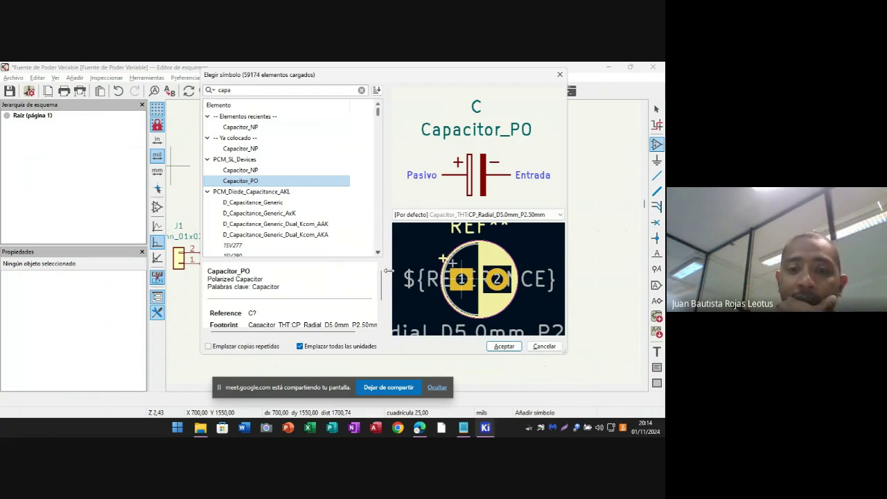
pyautogui.click(505, 346)
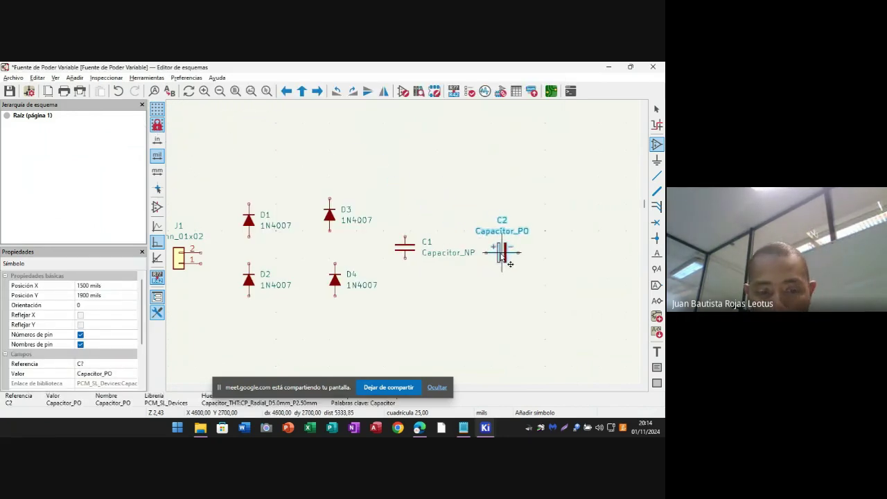
pyautogui.press('r')
pyautogui.press('r')
pyautogui.press('r')
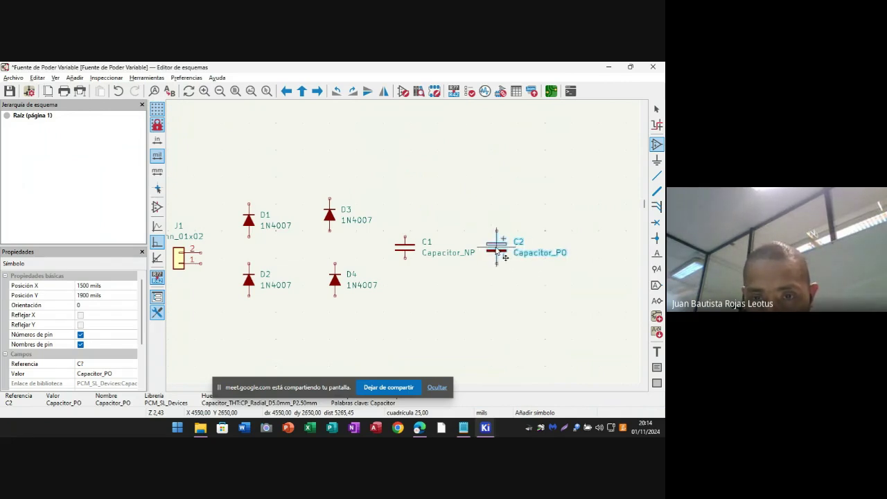
pyautogui.click(503, 256)
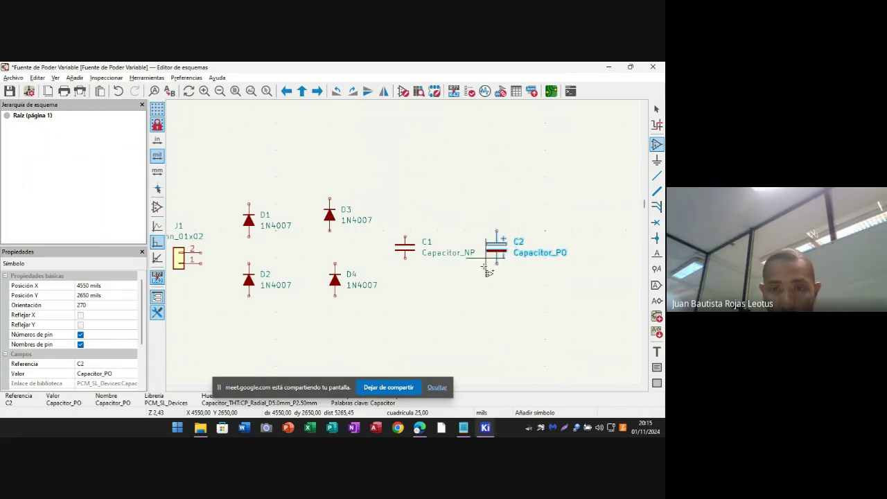
# - Start adding a symbol in the empty area beyond the polarized capacitor and search the symbol library for lm317
pyautogui.moveTo(527, 315); pyautogui.dragTo(320, 339, button='middle')
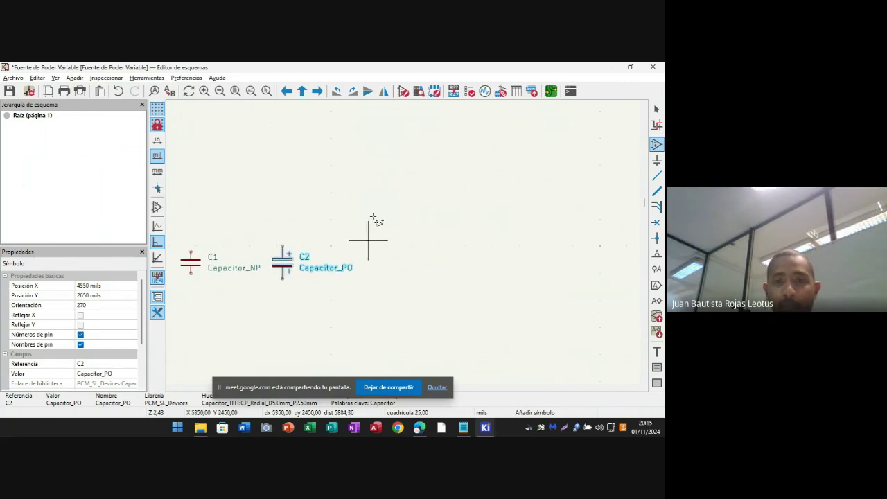
pyautogui.click(412, 196)
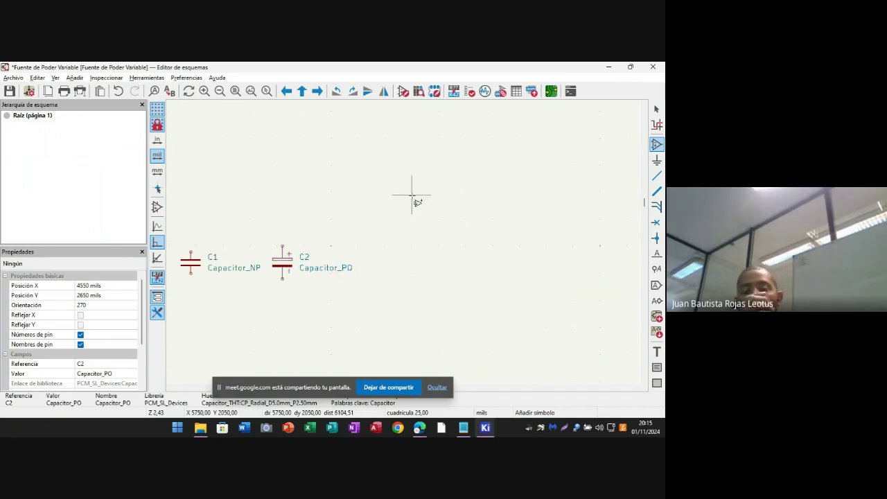
pyautogui.click(411, 197)
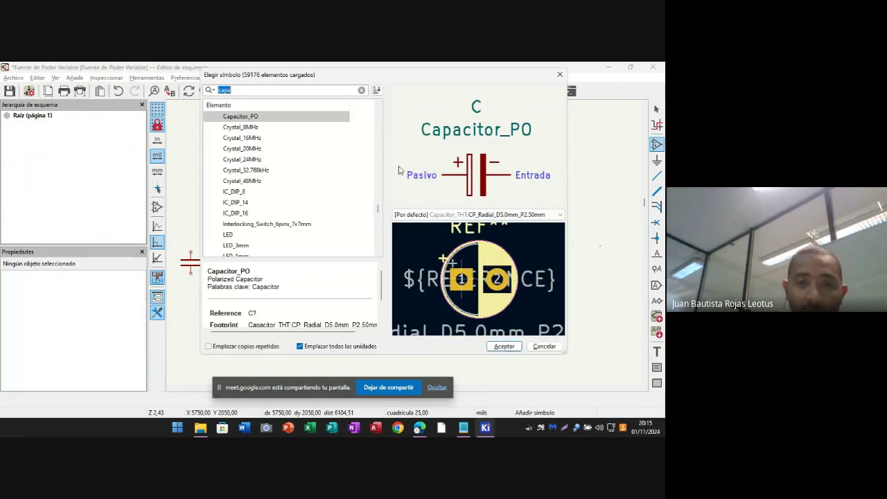
pyautogui.scroll(5, 388, 177)
pyautogui.write('lm317')
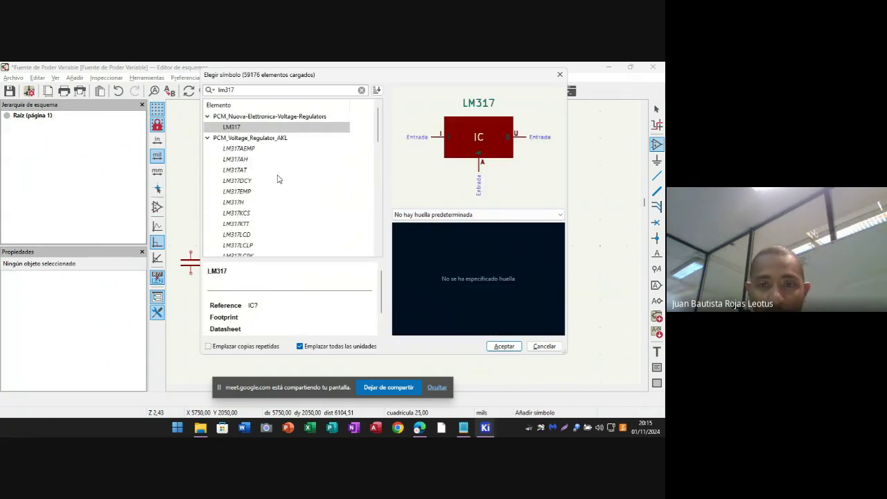
# - Check the regulator's exact model on slide 39 of the Google Slides presentation and return to the KiCad symbol chooser
pyautogui.hotkey('alt', 'Tab')
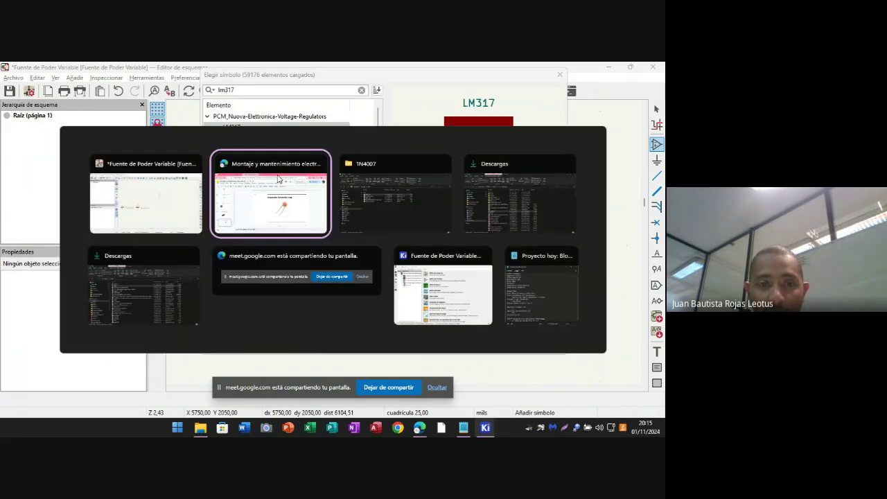
pyautogui.click(278, 179)
pyautogui.scroll(5, 62, 263)
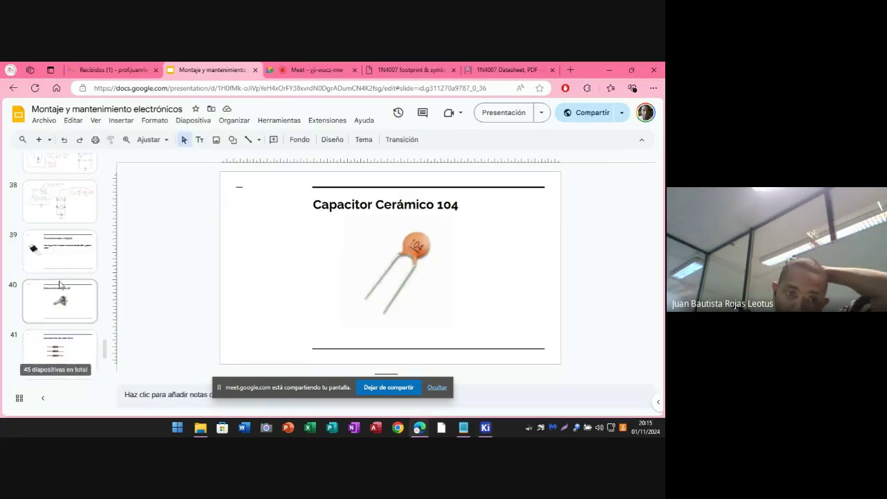
pyautogui.click(62, 264)
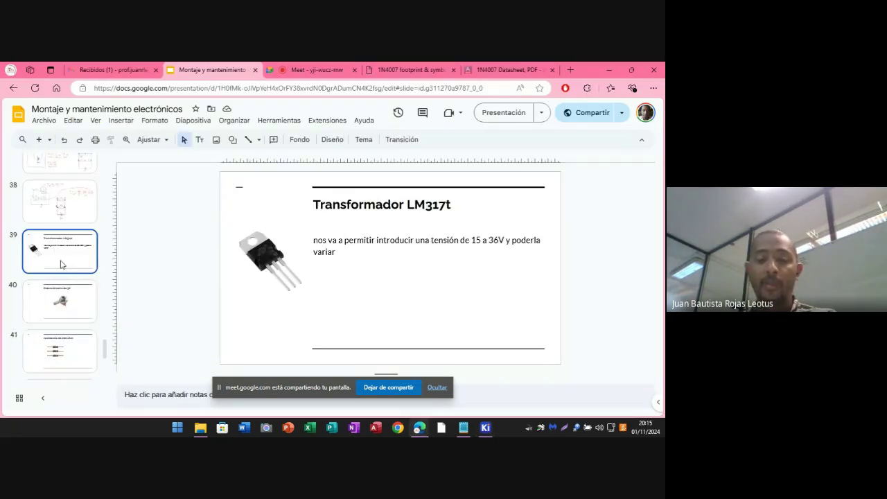
pyautogui.hotkey('alt', 'Tab')
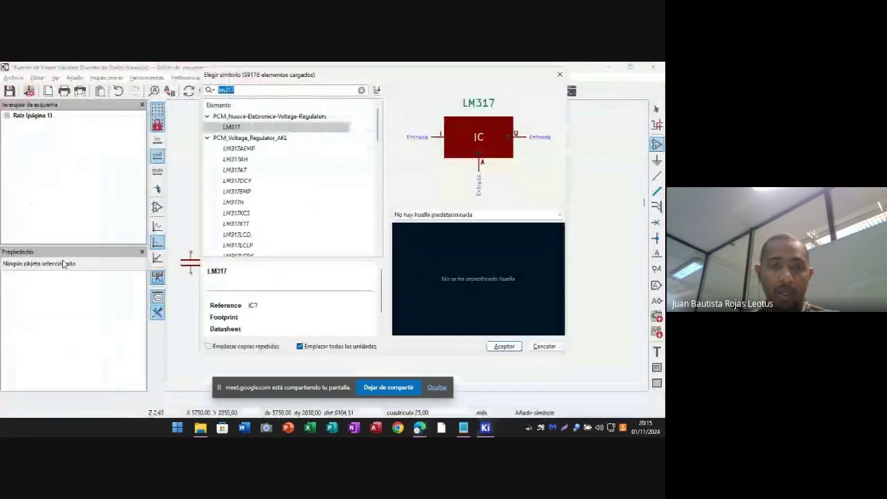
# - Examine the symbols and footprints of the LM317 variants in PCM_Voltage_Regulator_AKL, from LM317AEMP through LM317MABDTG
pyautogui.click(245, 90)
pyautogui.click(250, 148)
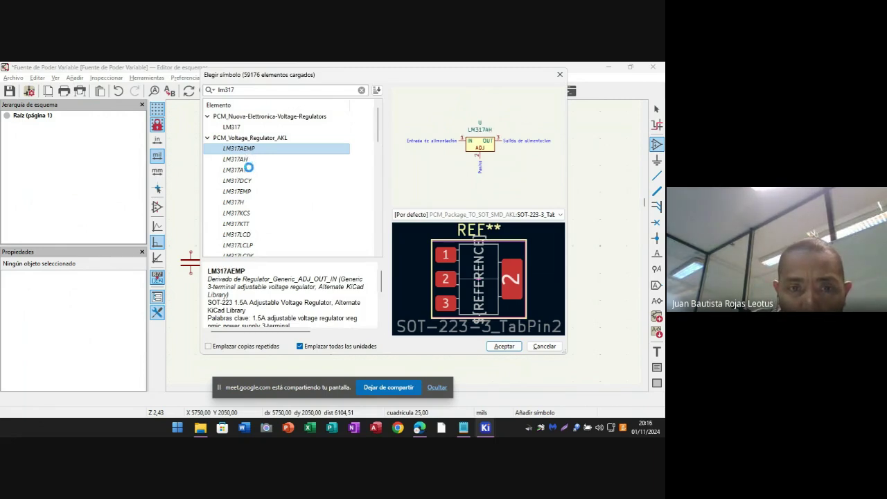
pyautogui.click(248, 161)
pyautogui.click(248, 170)
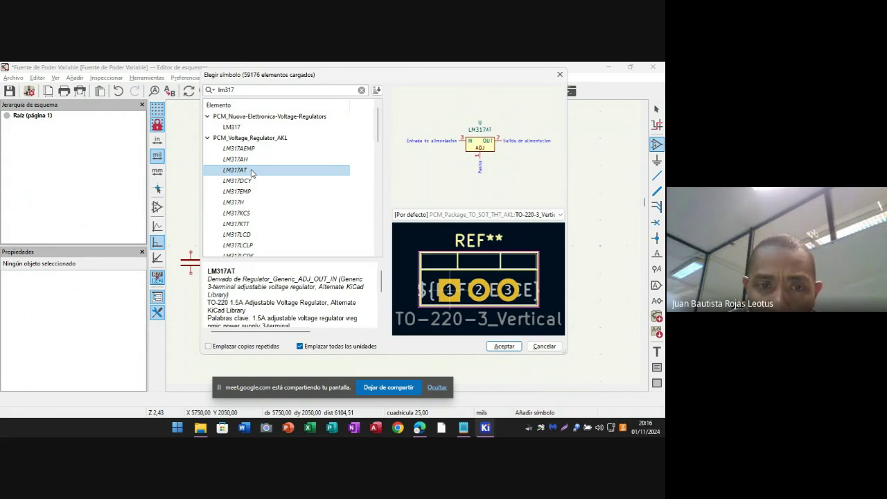
pyautogui.press('Left')
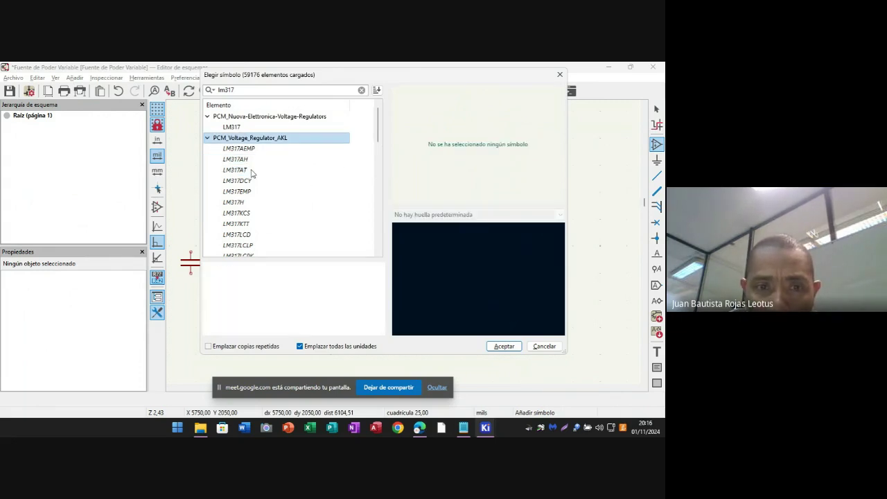
pyautogui.press('Down')
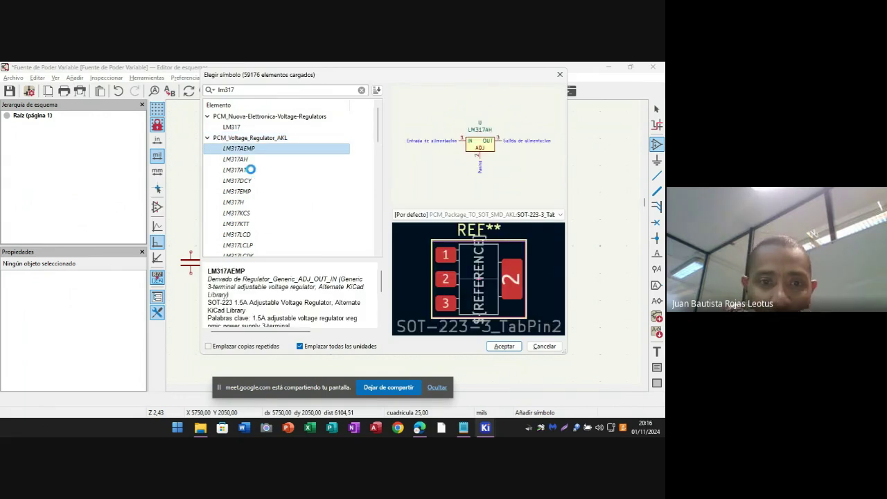
pyautogui.press('Down')
pyautogui.press('Down')
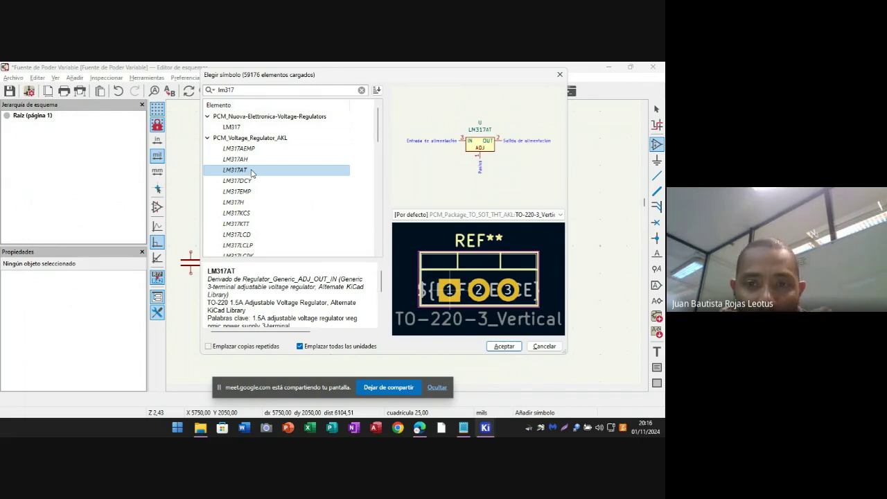
pyautogui.press('Down')
pyautogui.press('Down')
pyautogui.press('Down')
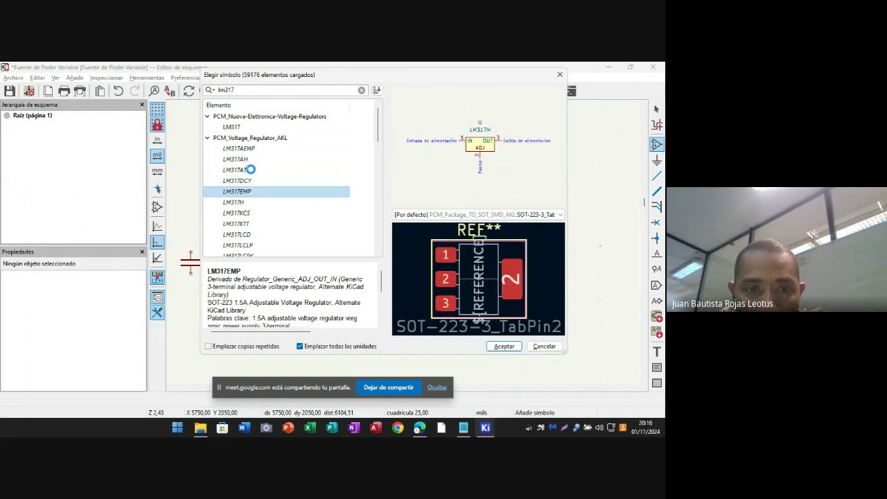
pyautogui.press('Down')
pyautogui.press('Down')
pyautogui.press('Down')
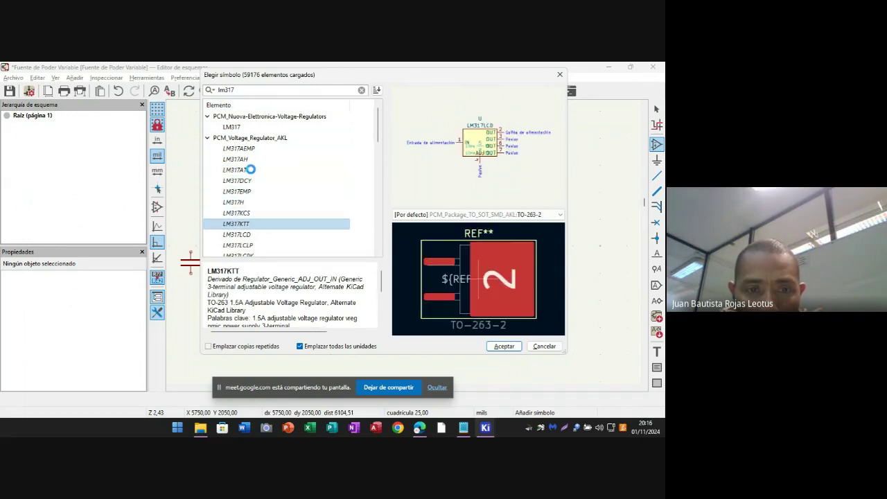
pyautogui.press('Down')
pyautogui.press('Down')
pyautogui.press('Down')
pyautogui.press('Down')
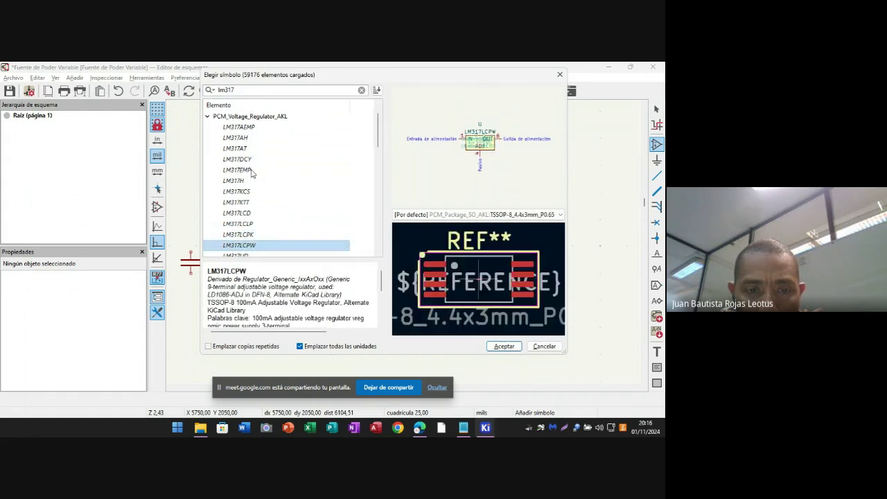
pyautogui.press('Down')
pyautogui.press('Down')
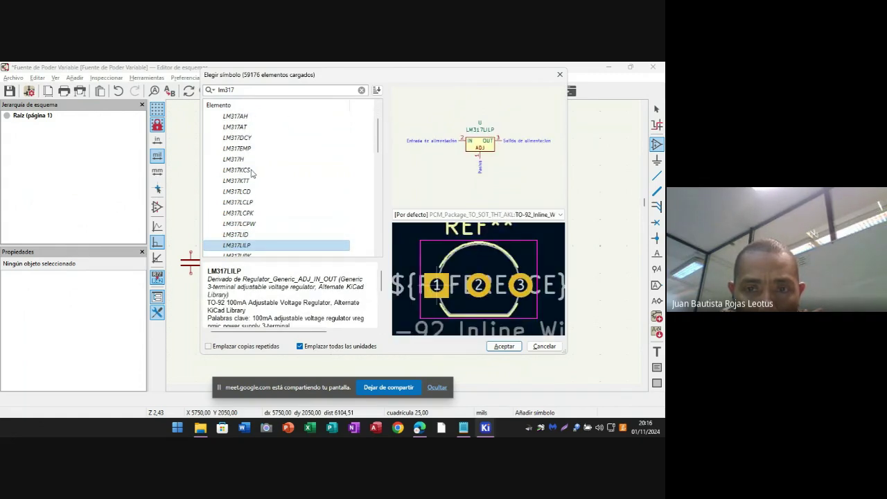
pyautogui.press('Down')
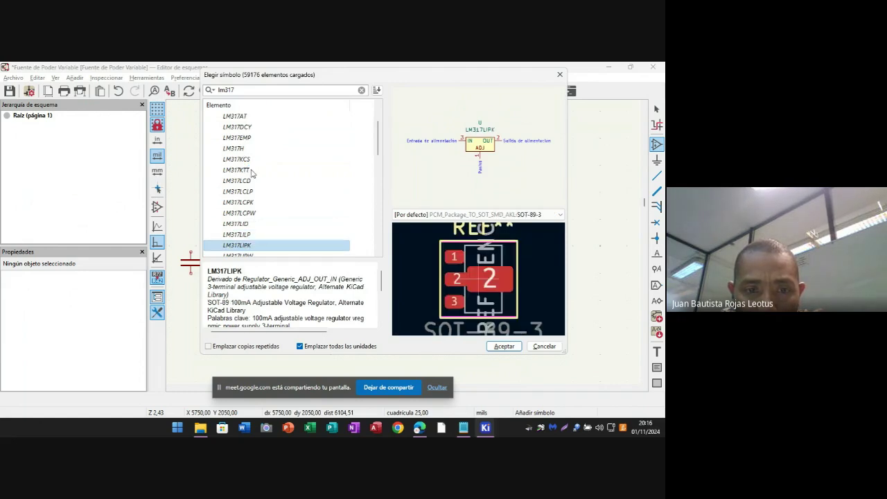
pyautogui.press('Down')
pyautogui.press('Down')
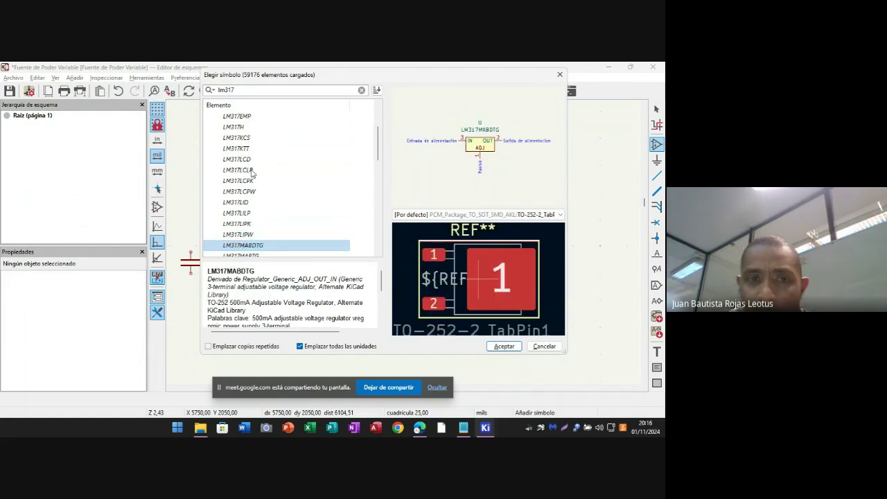
# - Narrow the symbol search to lm317t and place the LM317T regulator at X 5900, Y 2200 mils, beyond the polarized capacitor
pyautogui.click(246, 89)
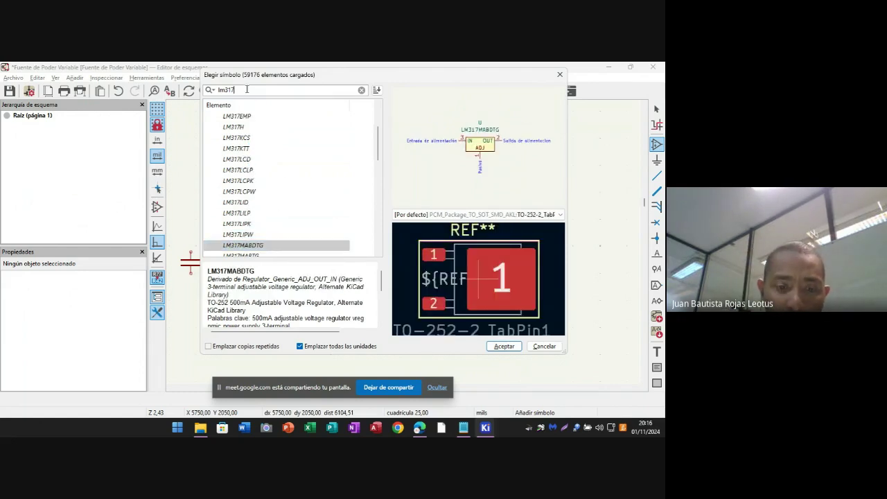
pyautogui.write('t')
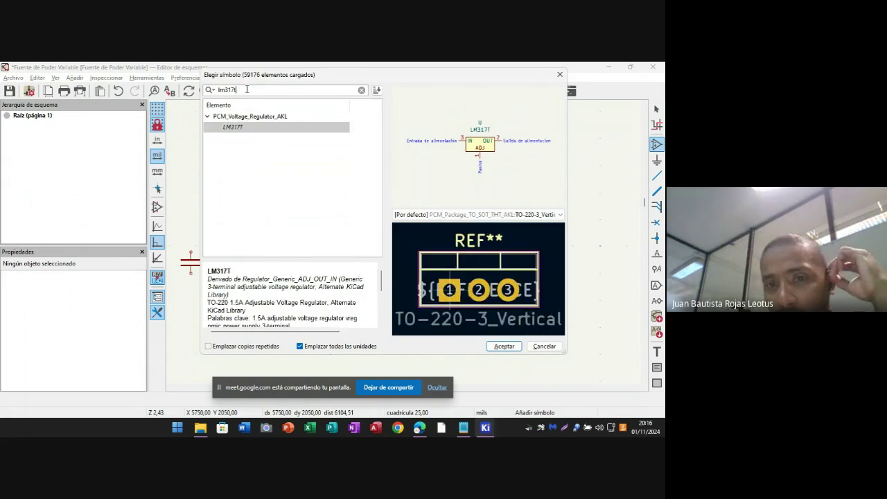
pyautogui.click(235, 129)
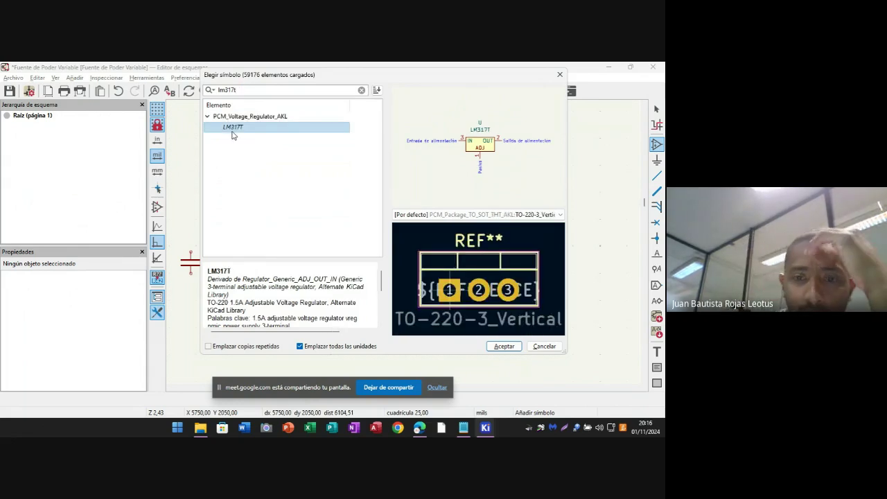
pyautogui.click(506, 348)
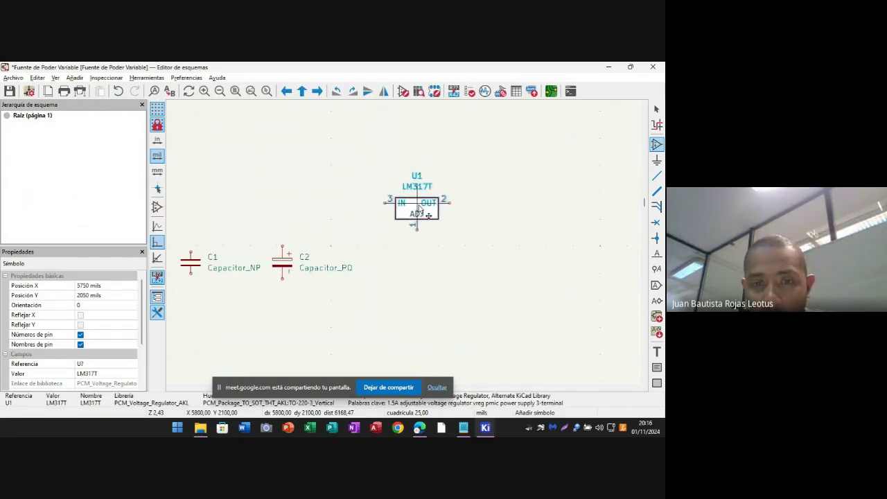
pyautogui.click(428, 215)
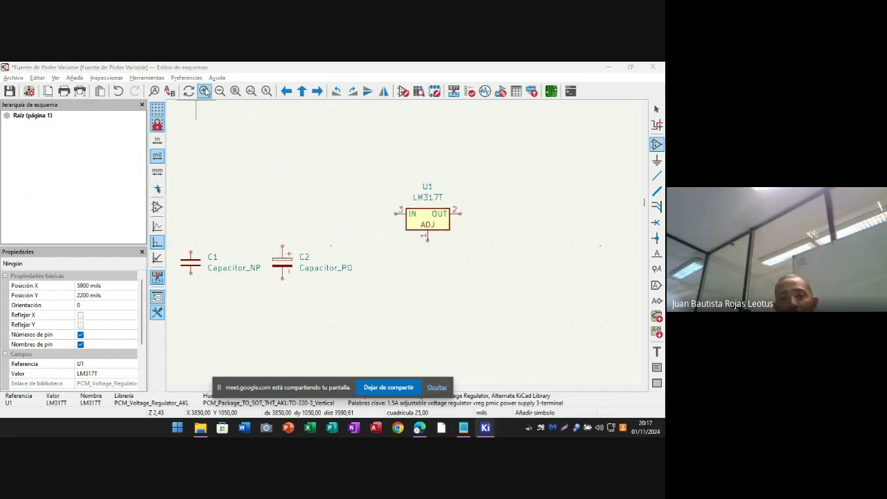
# - Start adding another symbol, search the library for pot, and examine the PCM_SL_Devices potentiometers from RK163 through RM065
pyautogui.press('a')
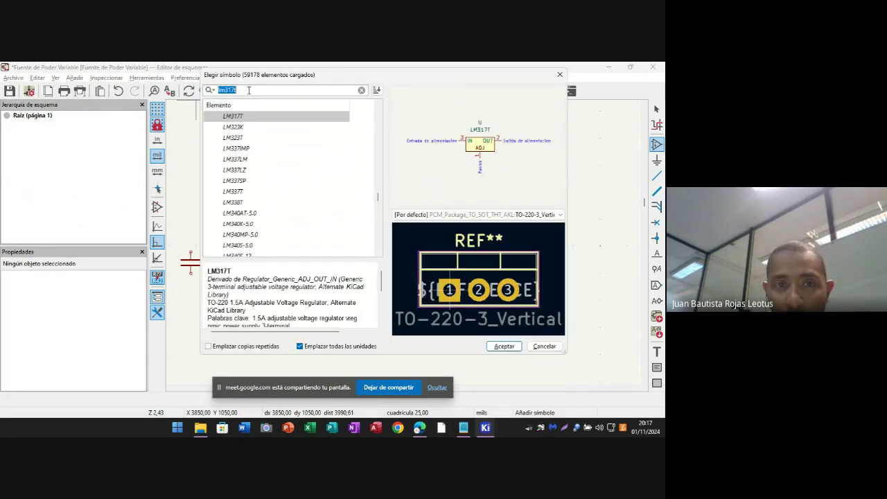
pyautogui.write('pot')
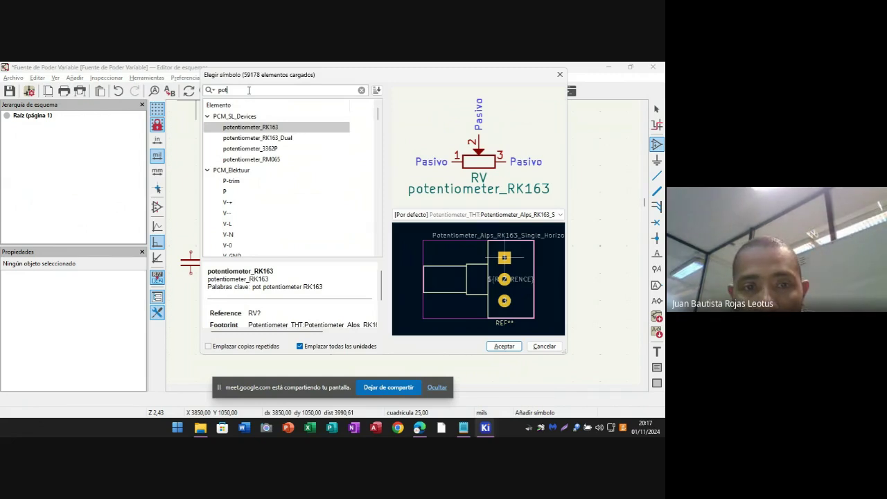
pyautogui.press('Down')
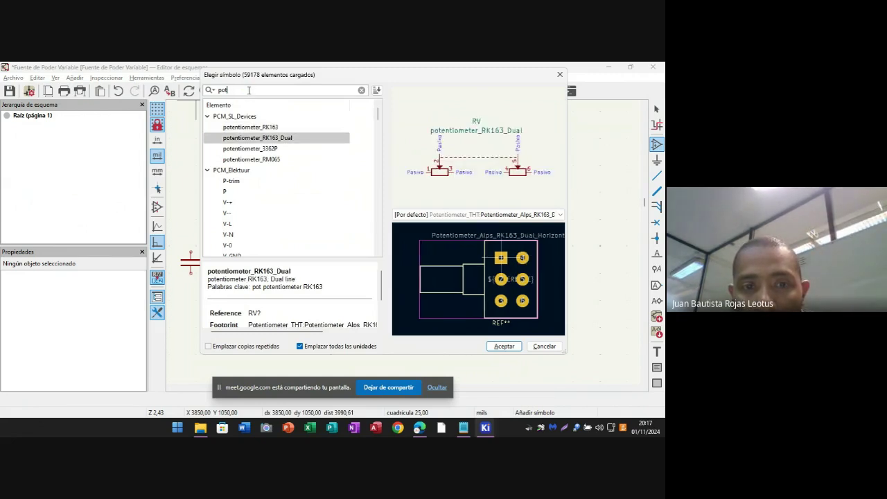
pyautogui.press('Down')
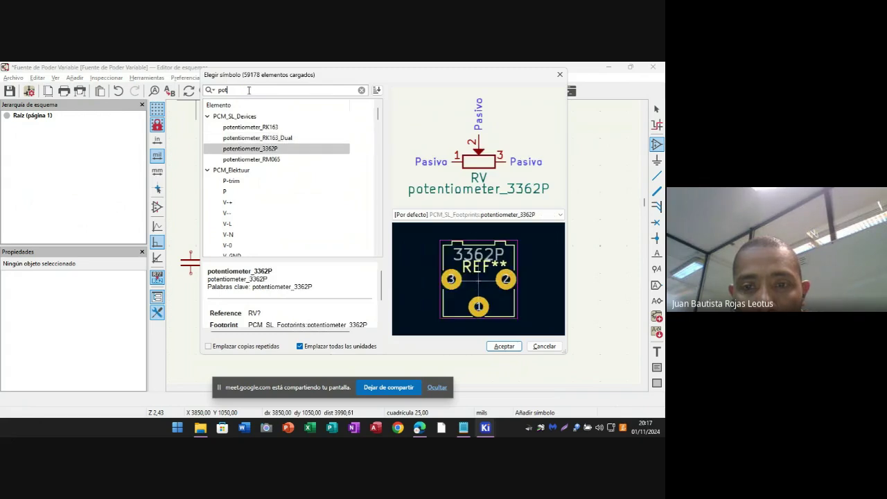
pyautogui.press('Down')
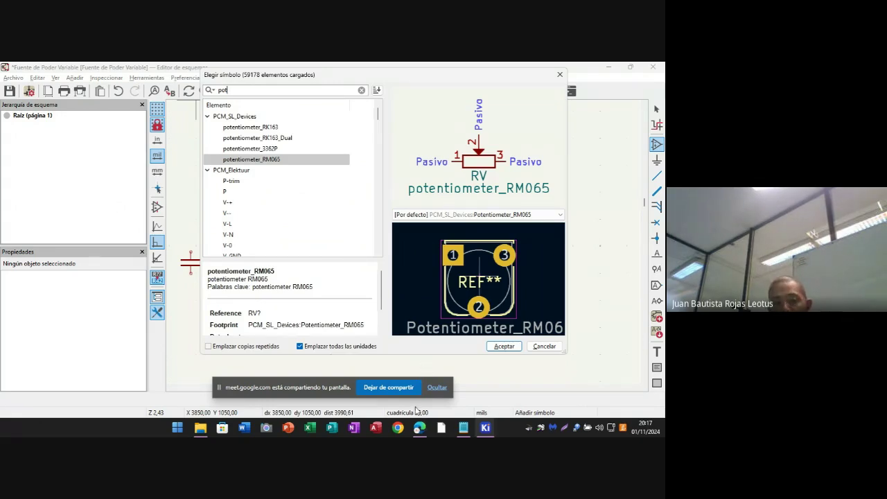
# - Switch to the SnapMagic 1N4007 page in Edge, dismiss its download notice, and enter poten in the part search
pyautogui.moveTo(421, 429)
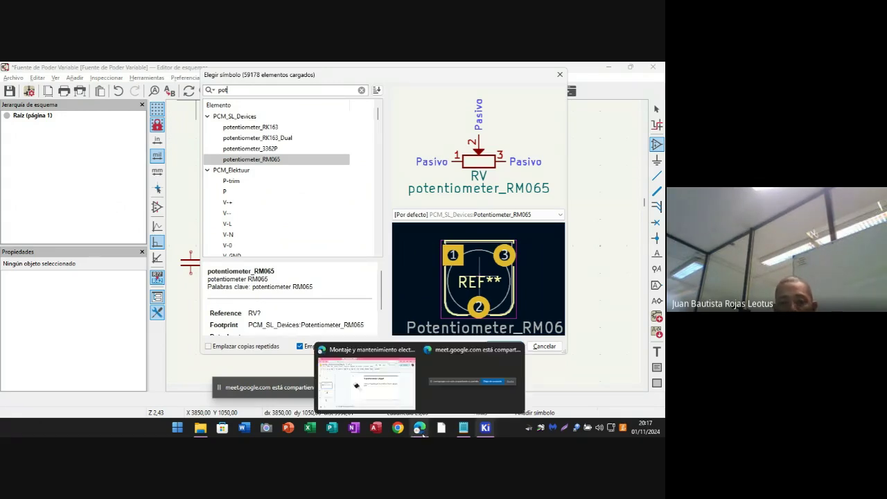
pyautogui.click(367, 371)
pyautogui.click(411, 70)
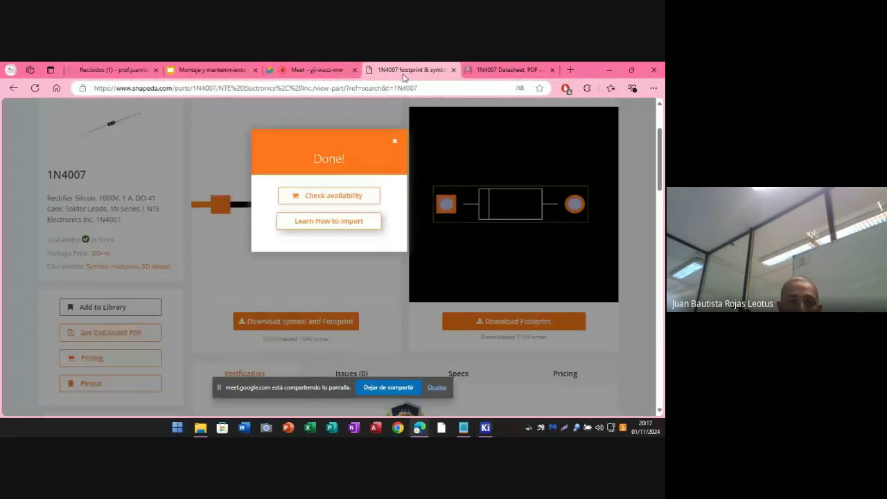
pyautogui.click(396, 144)
pyautogui.scroll(2, 257, 194)
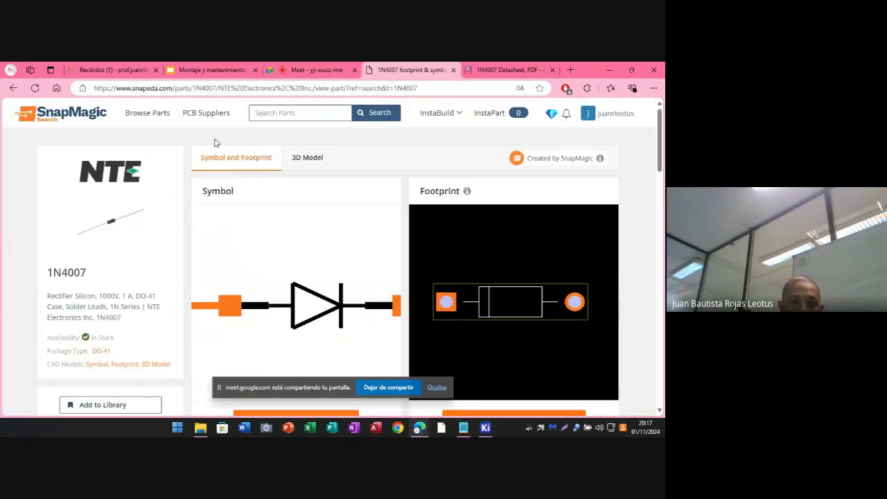
pyautogui.click(269, 114)
pyautogui.write('pot')
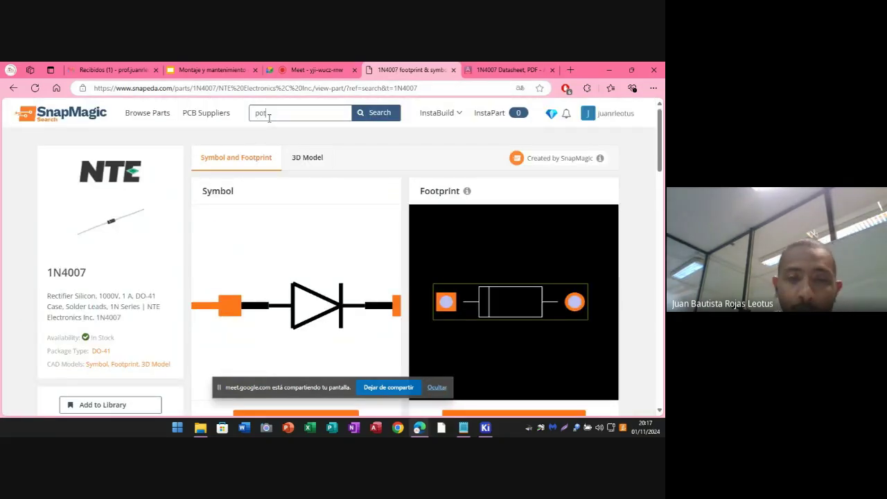
pyautogui.write('en')
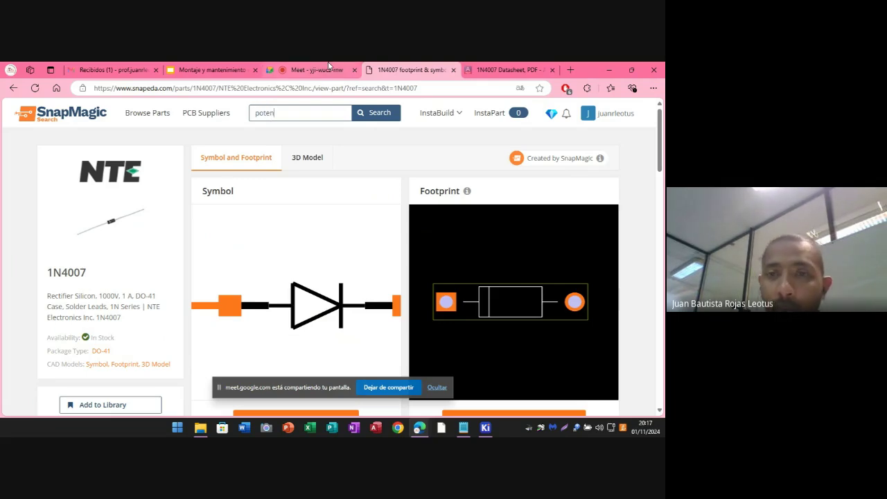
# - Open the ALLDATASHEET page in the browser and search its part numbers for potenciometer
pyautogui.click(505, 69)
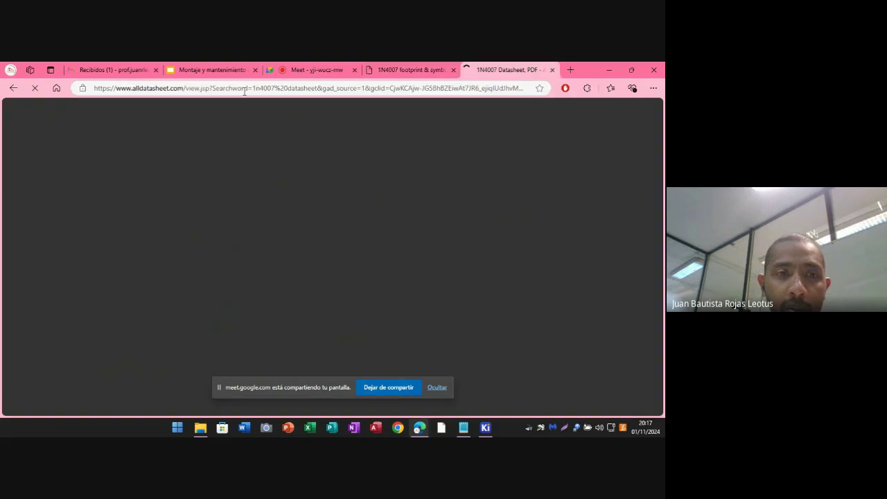
pyautogui.click(203, 89)
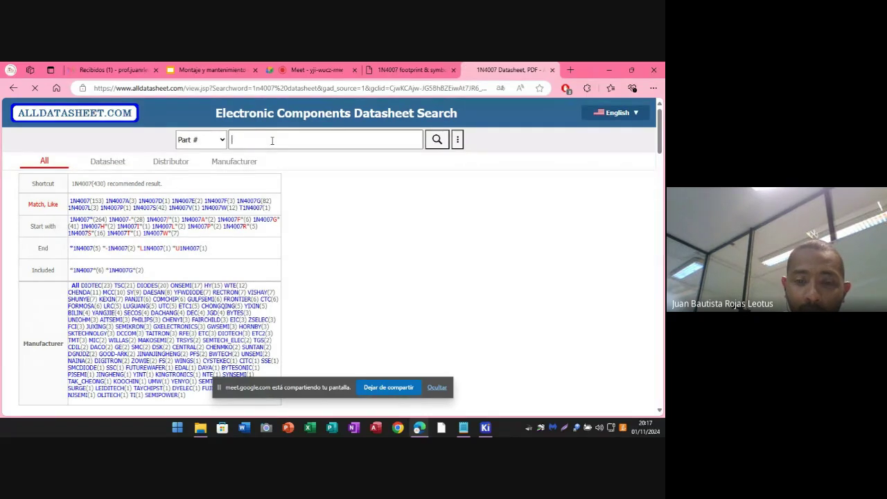
pyautogui.write('potenciometer')
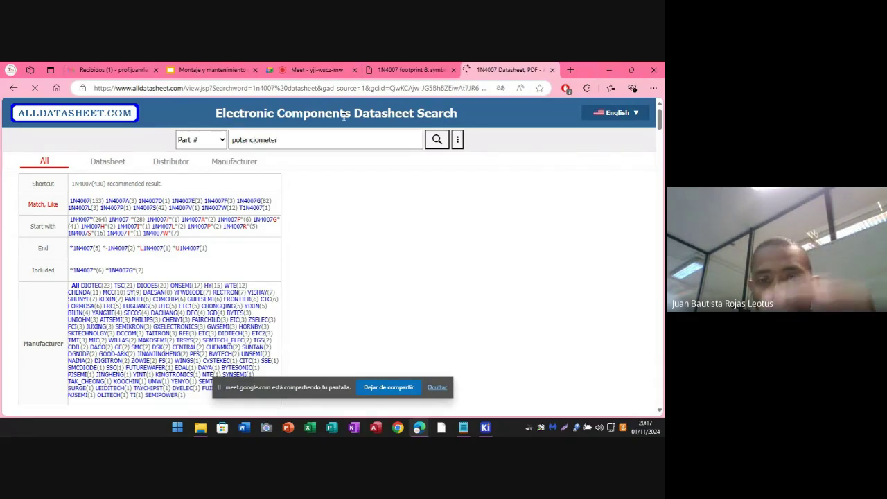
pyautogui.click(438, 145)
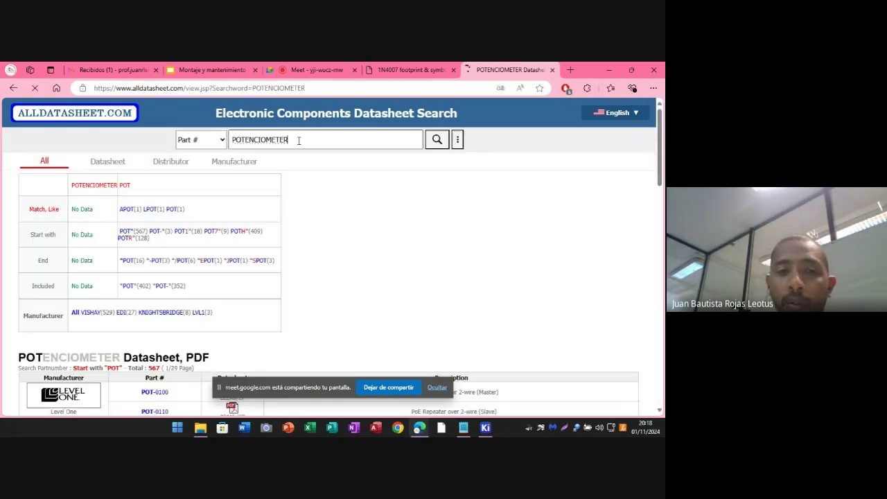
# - Refine the datasheet search to POTENCIOMETER 5k and examine the part numbers and descriptions on the first results page
pyautogui.write('5k')
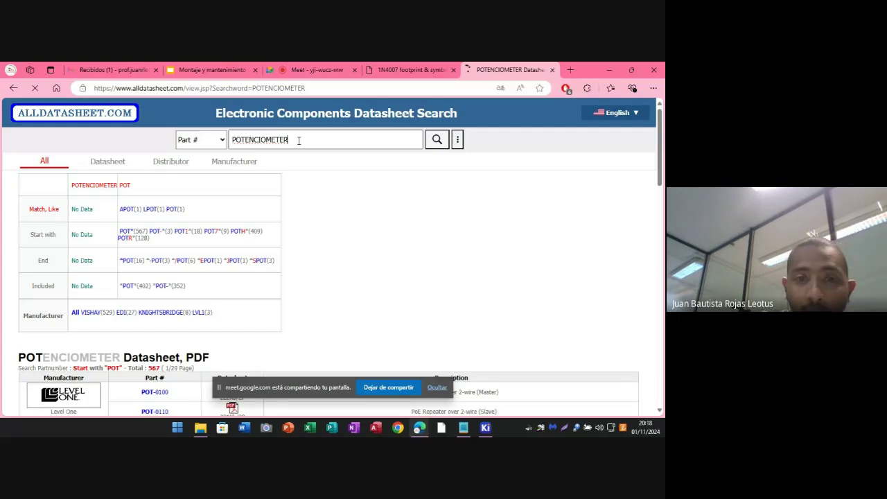
pyautogui.click(437, 139)
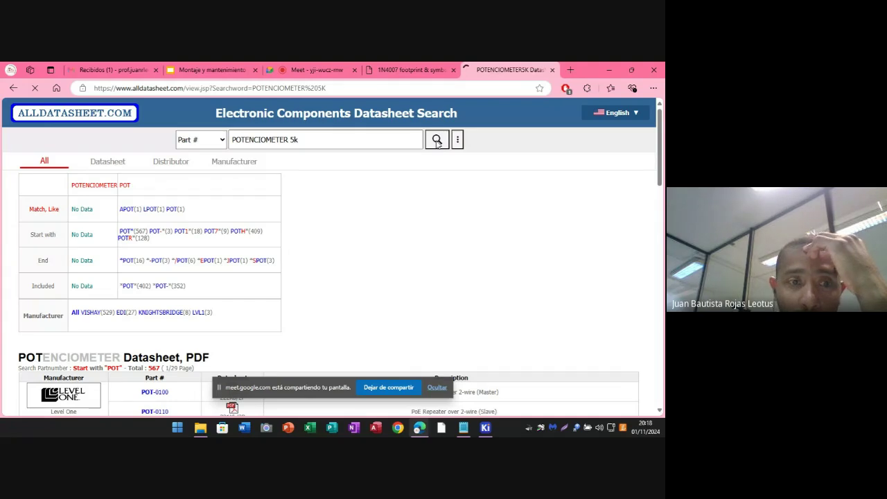
pyautogui.scroll(-2, 374, 235)
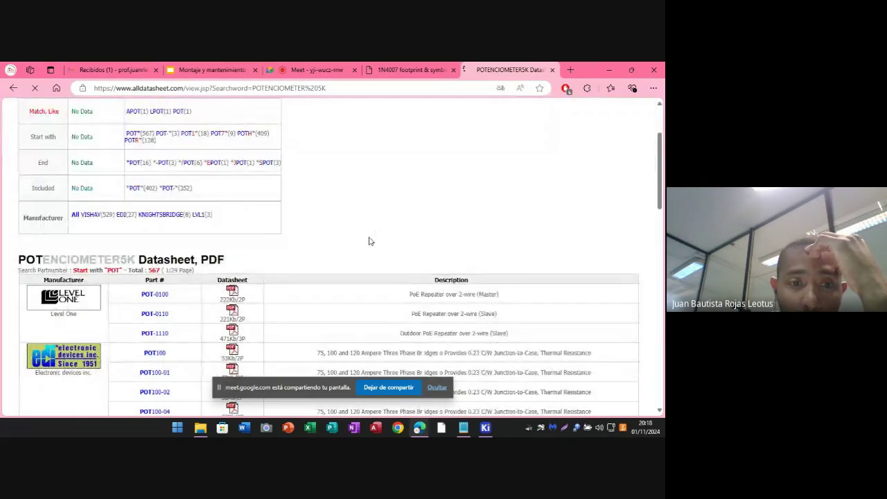
pyautogui.scroll(-1, 369, 240)
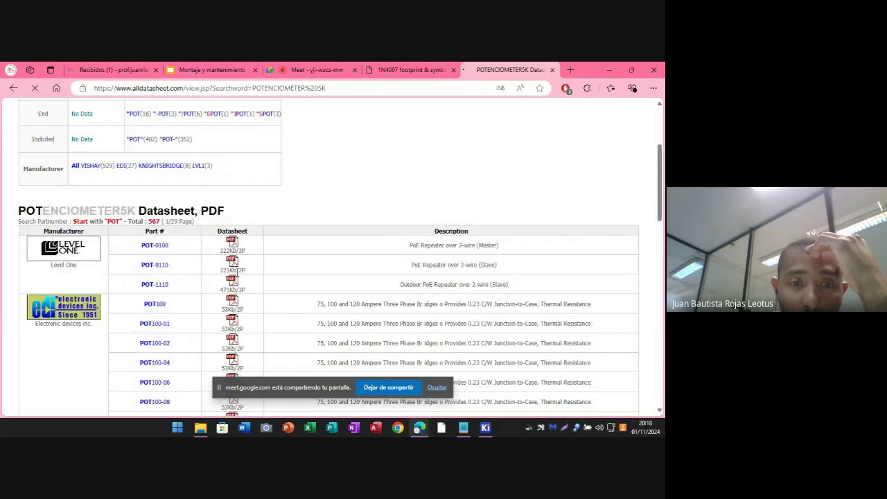
pyautogui.scroll(-4, 235, 279)
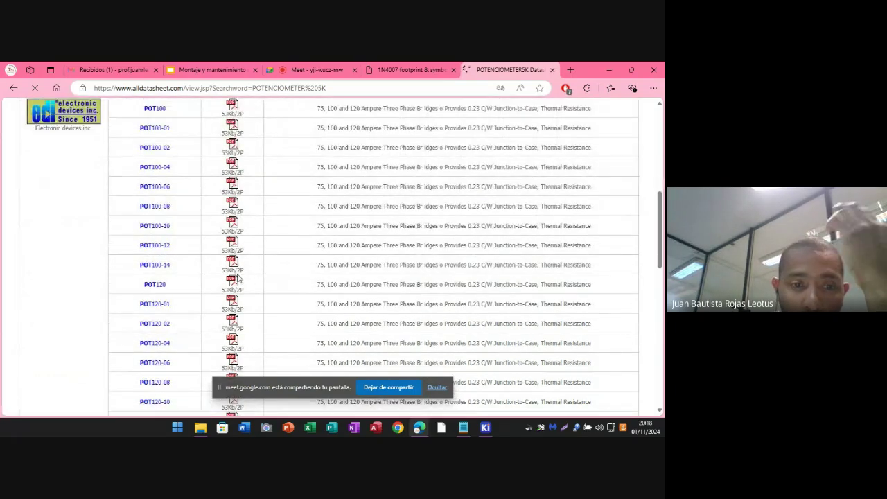
pyautogui.scroll(5, 241, 278)
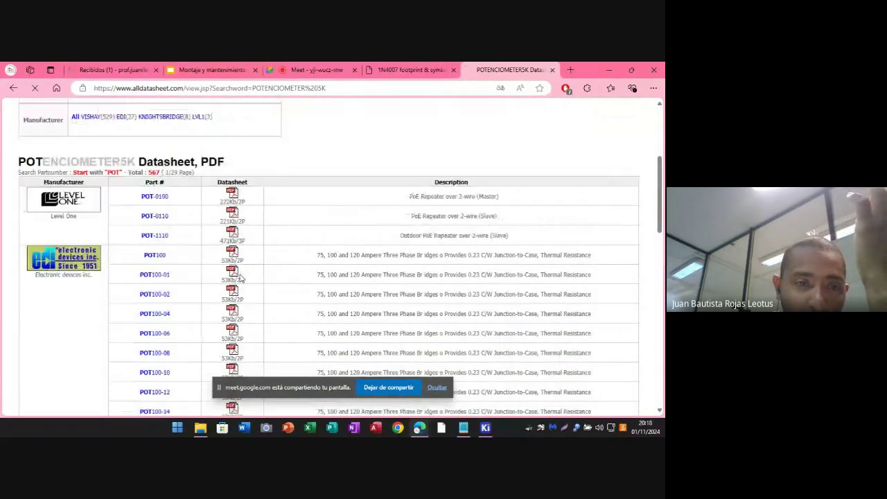
pyautogui.scroll(2, 241, 278)
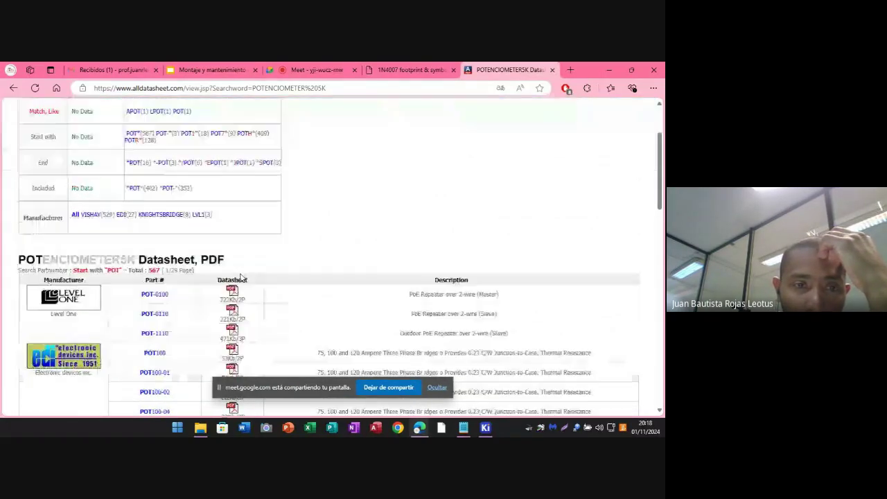
pyautogui.scroll(-2, 241, 278)
pyautogui.scroll(-2, 217, 269)
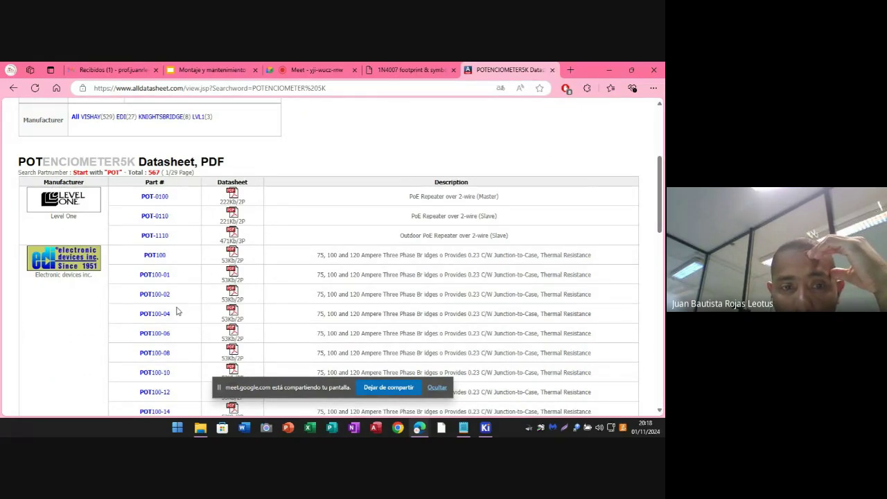
pyautogui.scroll(-2, 173, 321)
pyautogui.scroll(-3, 177, 326)
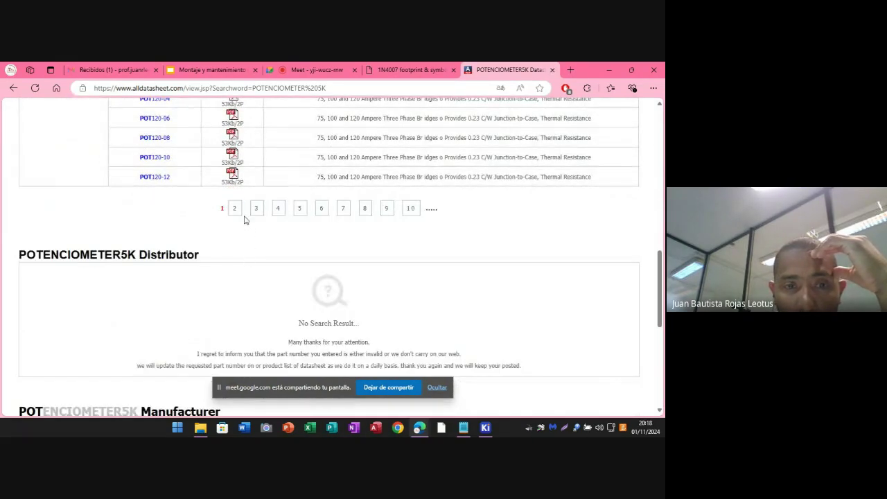
# - Look through pages 2, 3 and 8 of the POT datasheet results for a suitable potentiometer
pyautogui.click(237, 216)
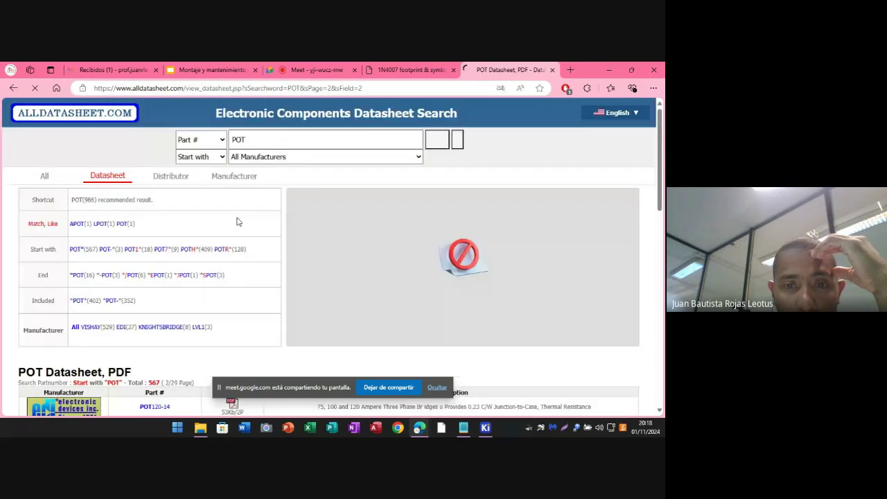
pyautogui.scroll(-15, 243, 254)
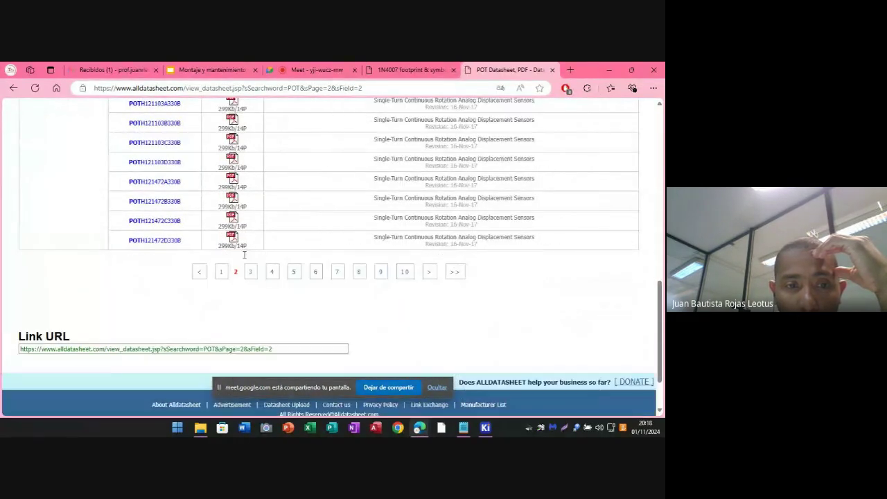
pyautogui.click(251, 272)
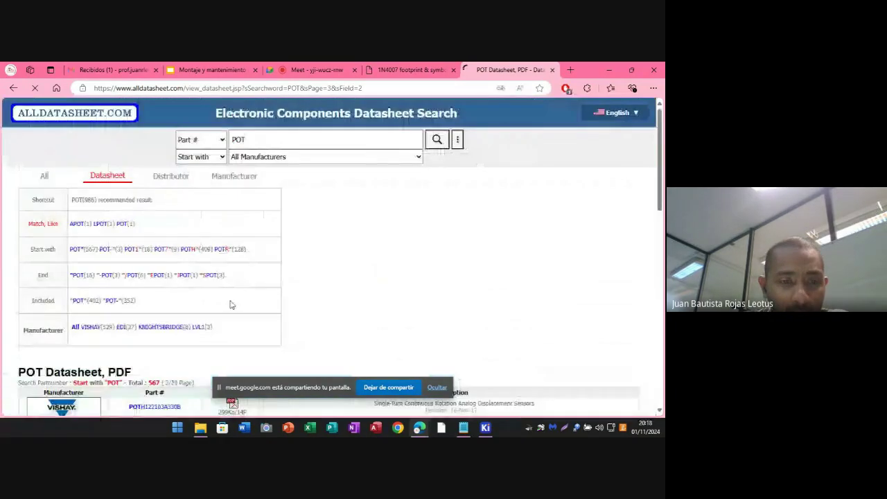
pyautogui.scroll(-3, 280, 284)
pyautogui.scroll(-5, 281, 286)
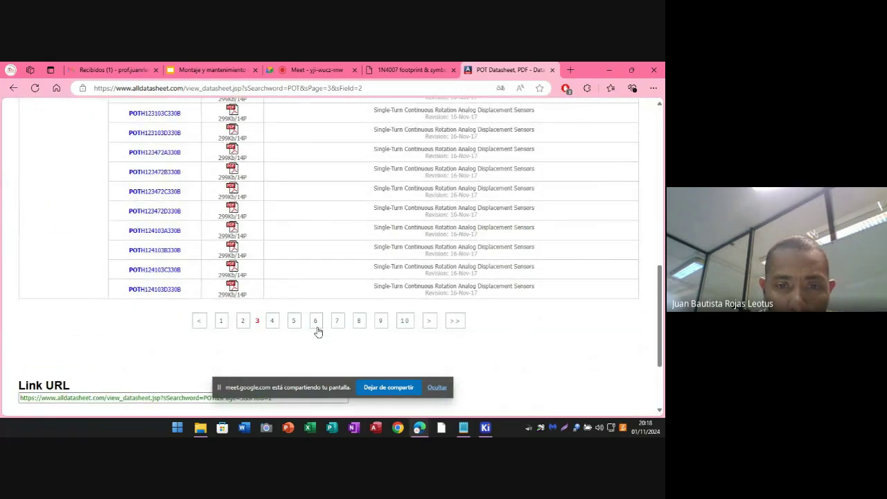
pyautogui.click(359, 322)
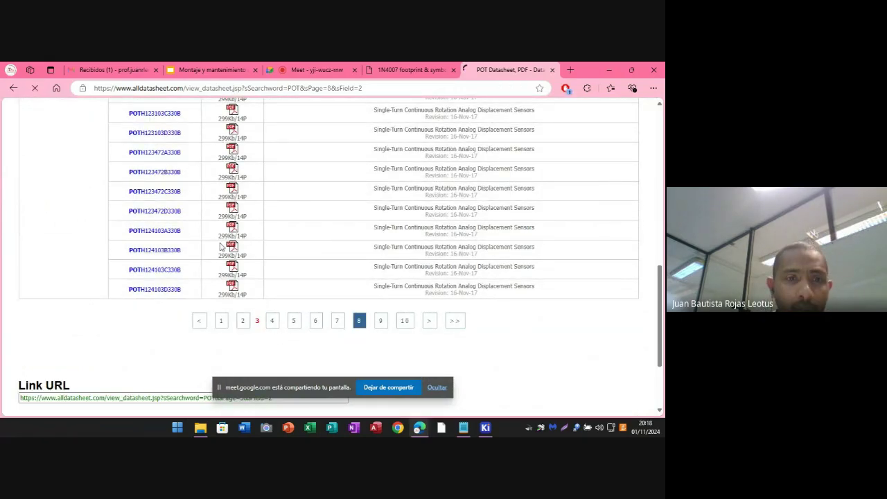
pyautogui.scroll(-5, 228, 263)
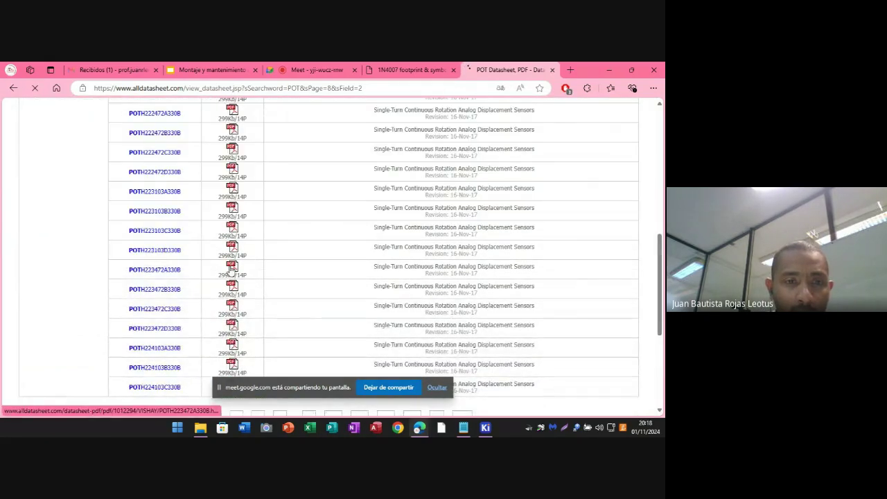
pyautogui.scroll(-15, 281, 277)
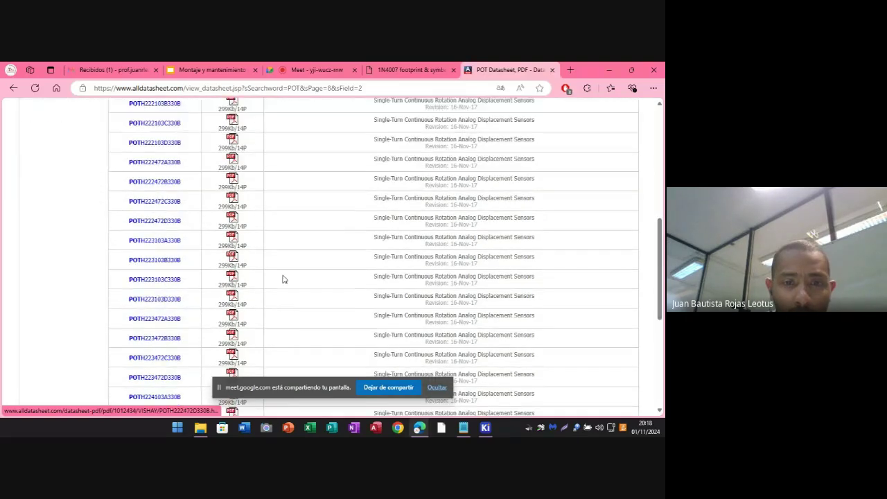
# - Look through the remaining part numbers on page 8 and those on page 7 of the POT datasheet results
pyautogui.scroll(-2, 355, 296)
pyautogui.click(279, 205)
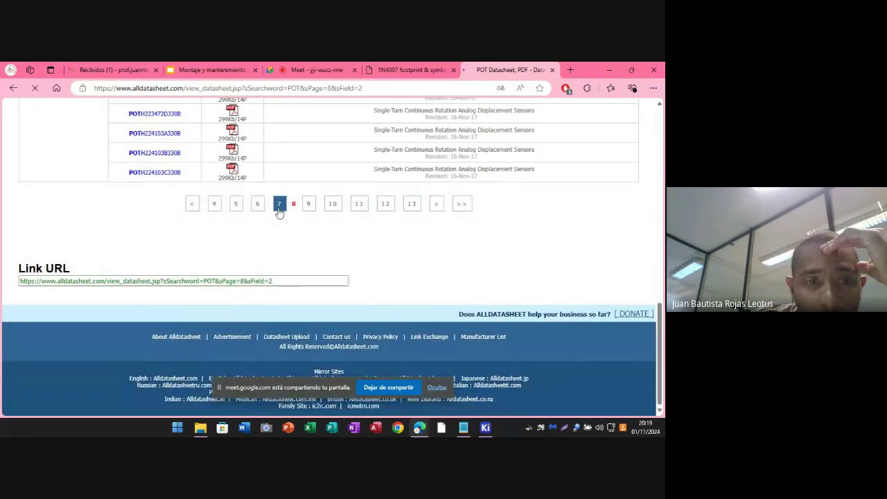
pyautogui.scroll(-3, 291, 286)
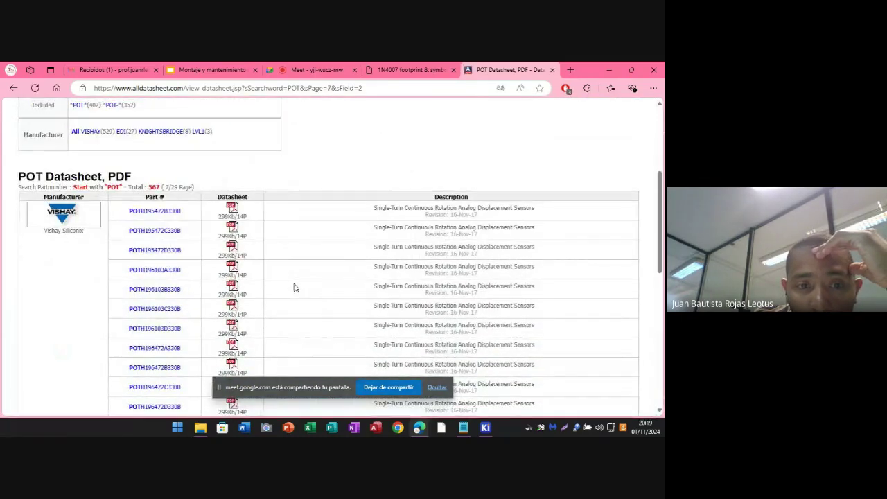
pyautogui.scroll(-4, 293, 289)
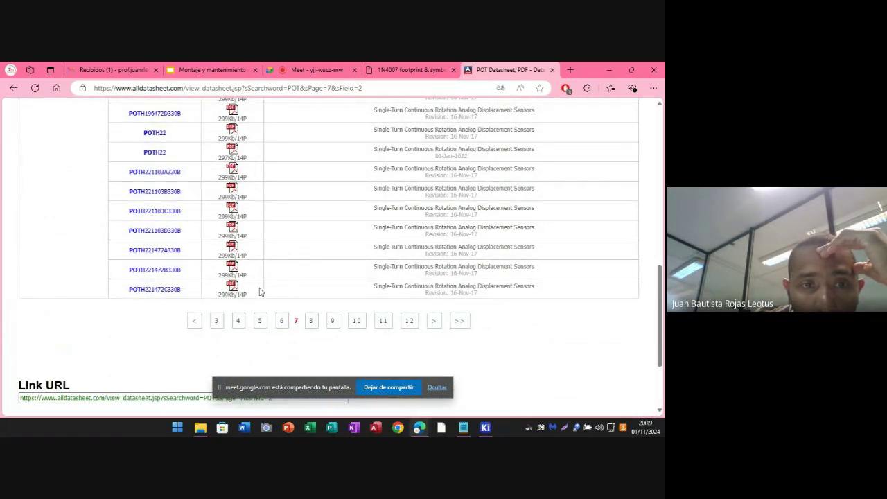
# - Return to the SnapMagic page, search its parts for poth22, and shorten the query on the results page to pot
pyautogui.click(206, 70)
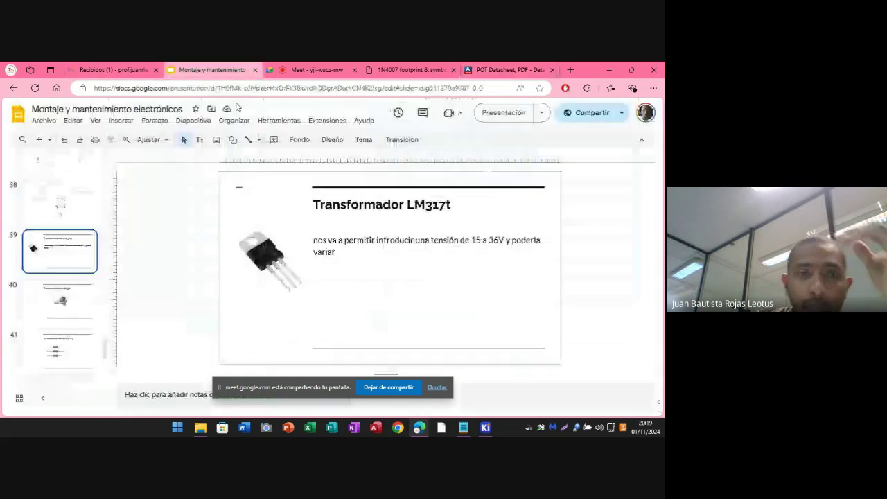
pyautogui.click(316, 70)
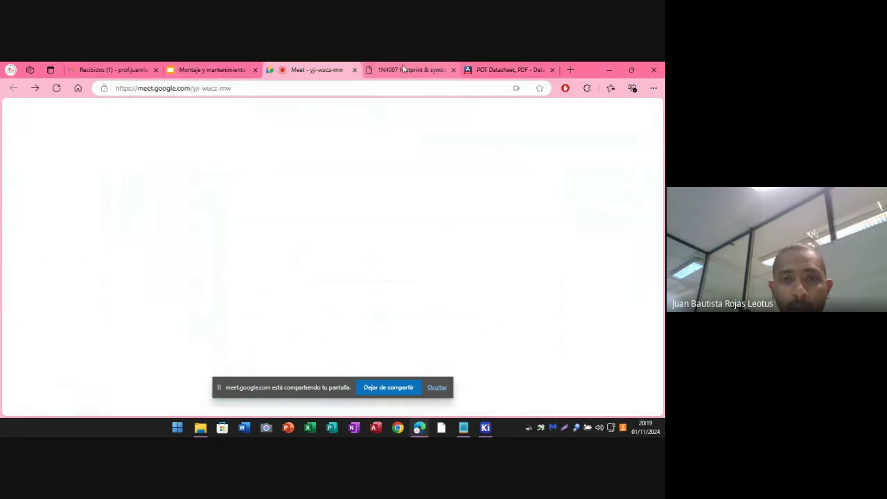
pyautogui.click(403, 70)
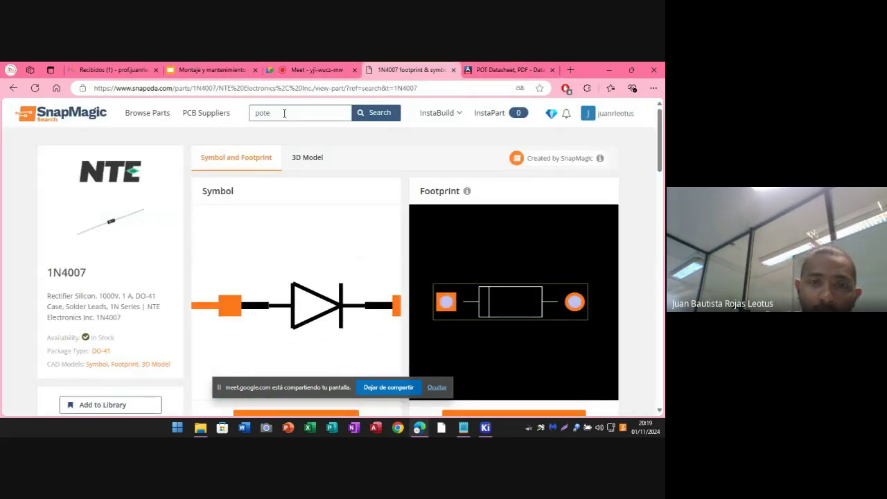
pyautogui.press('BackSpace')
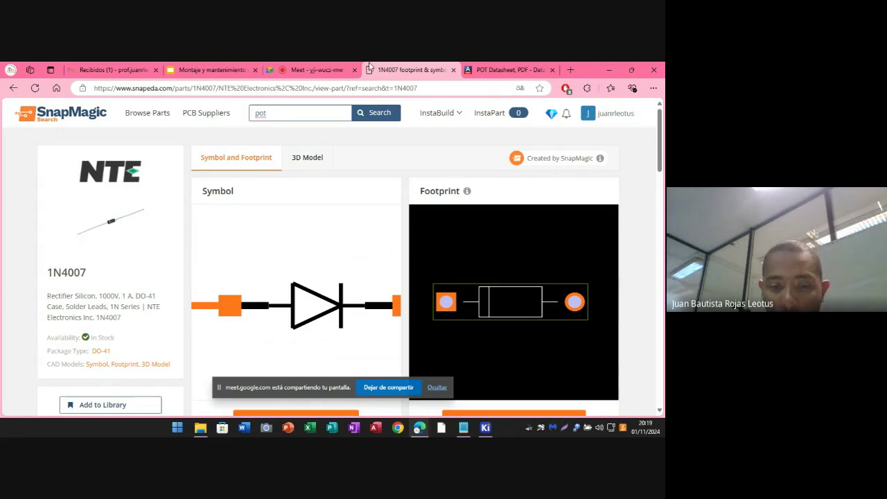
pyautogui.write('h2')
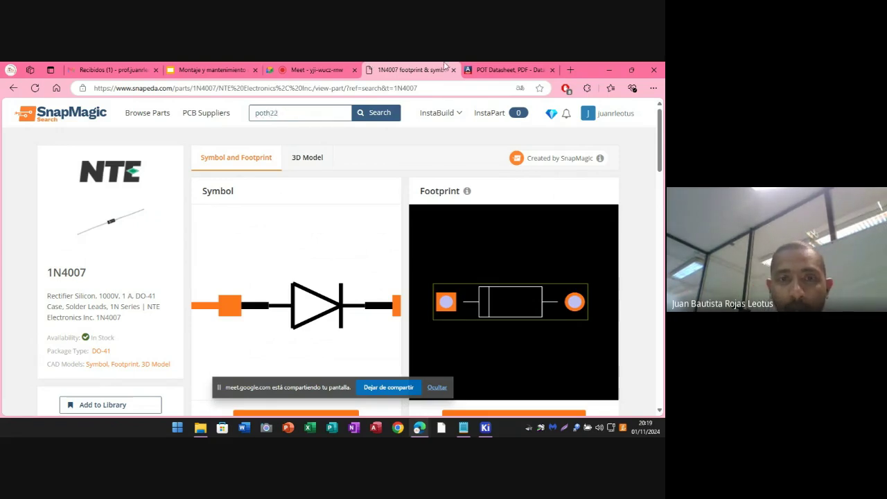
pyautogui.write('2')
pyautogui.click(389, 119)
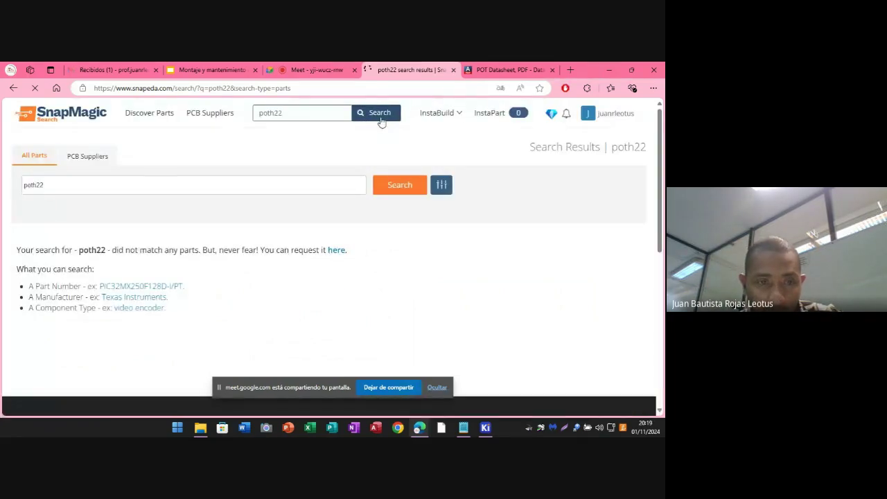
pyautogui.click(97, 185)
pyautogui.press('BackSpace')
pyautogui.press('BackSpace')
pyautogui.press('BackSpace')
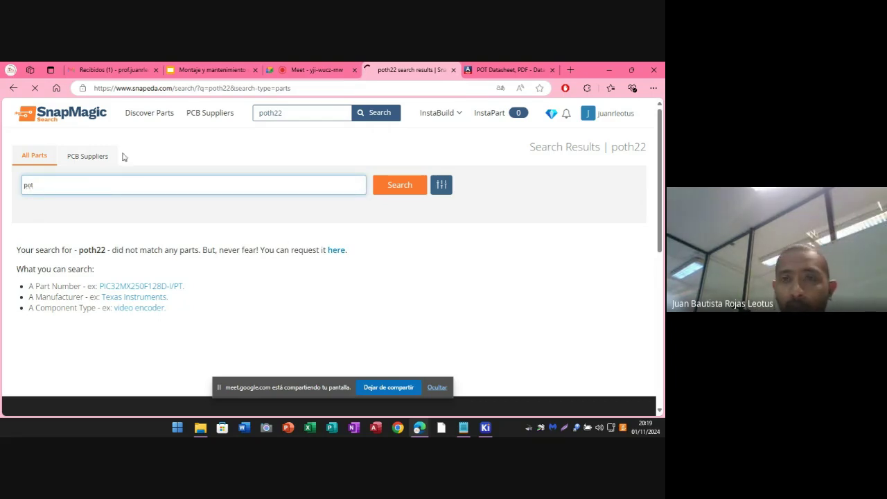
# - Go back to the ALLDATASHEET page and search its part numbers for POTENCIOMETER
pyautogui.click(509, 70)
pyautogui.scroll(10, 296, 183)
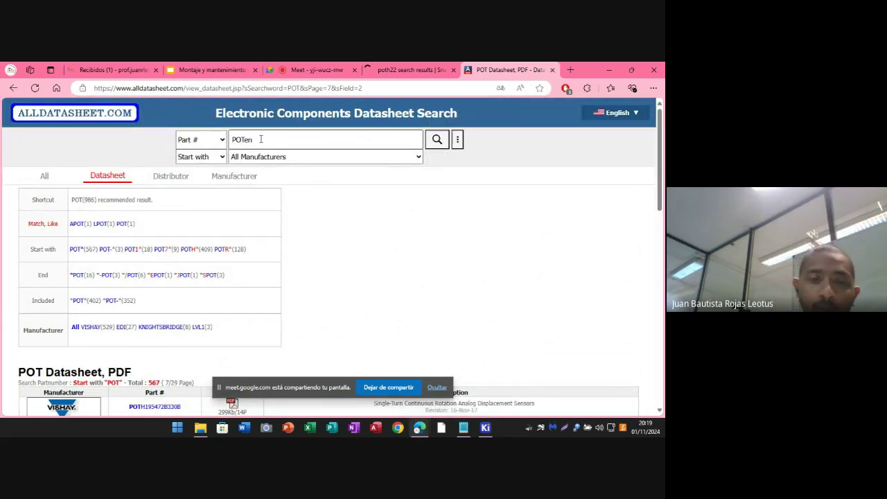
pyautogui.write('ciom')
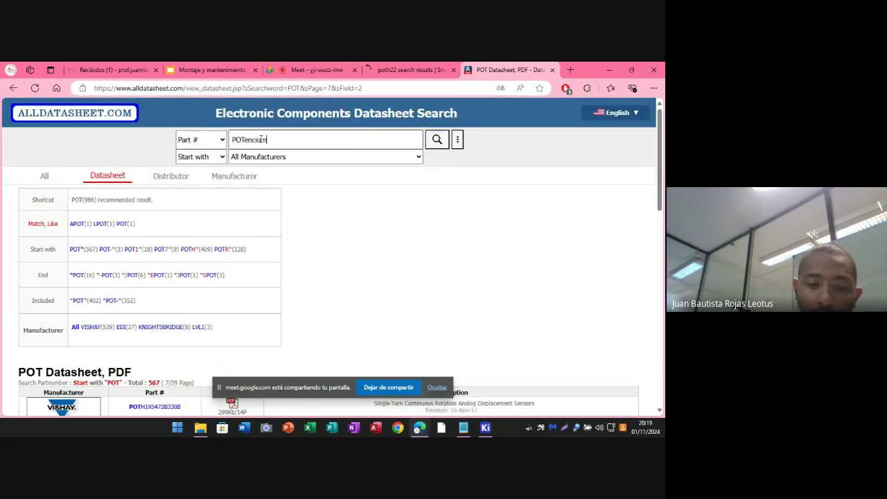
pyautogui.write('eter')
pyautogui.press('Return')
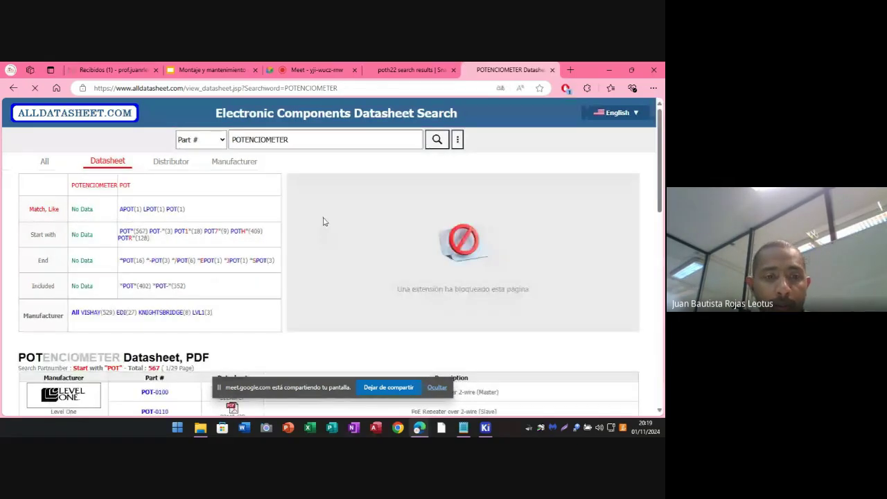
# - Copy the term POTENCIOMETER into the SnapMagic search and look through the first page of matching parts
pyautogui.doubleClick(231, 141)
pyautogui.hotkey('ctrl', 'c')
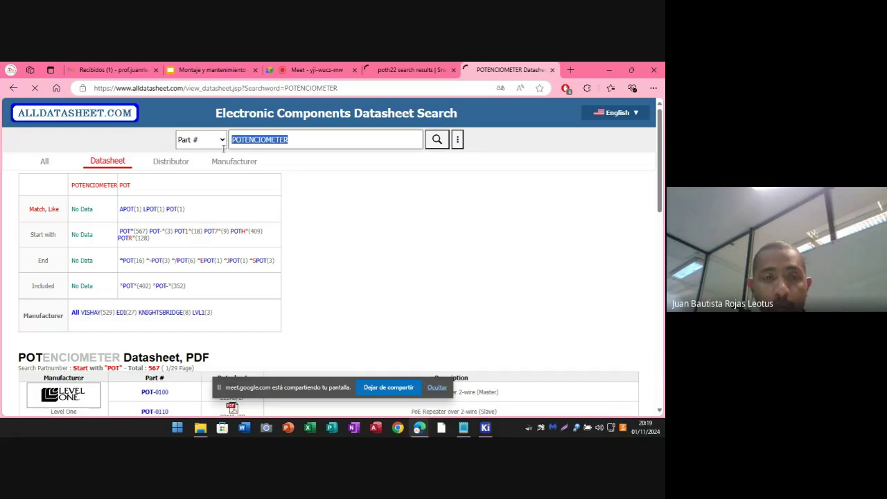
pyautogui.click(413, 69)
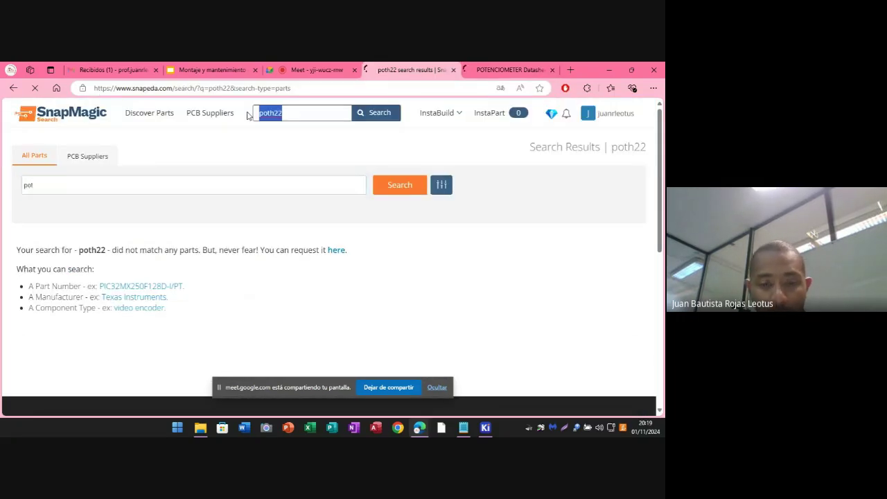
pyautogui.hotkey('ctrl', 'v')
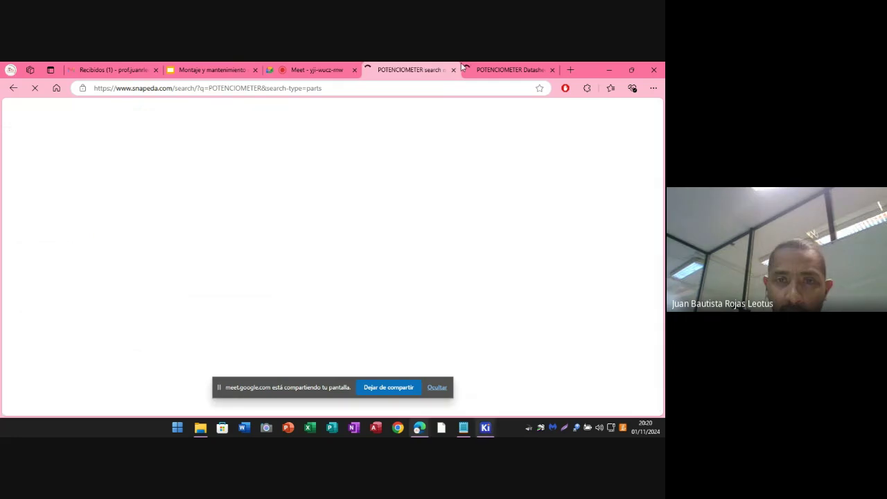
pyautogui.moveTo(485, 428)
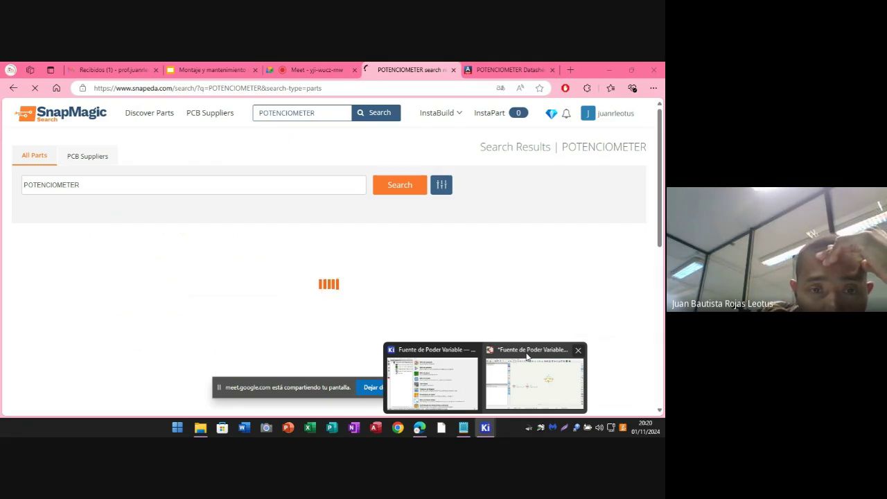
pyautogui.scroll(-2, 422, 303)
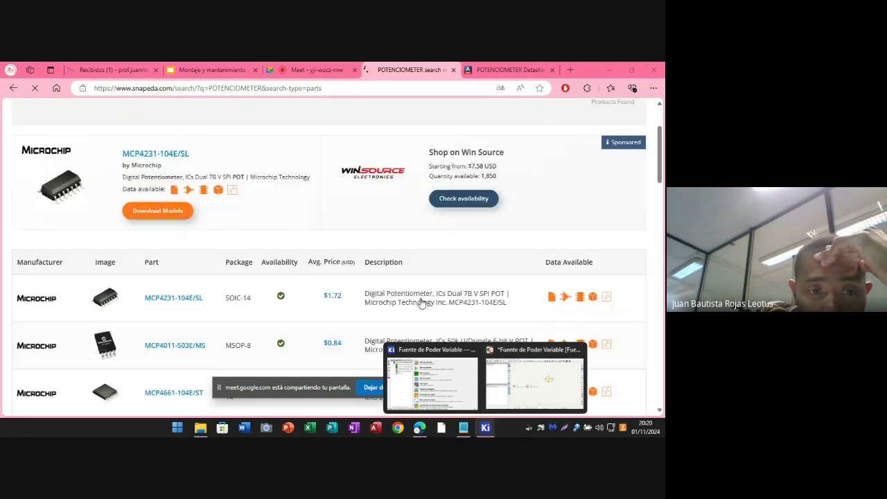
pyautogui.scroll(-4, 421, 303)
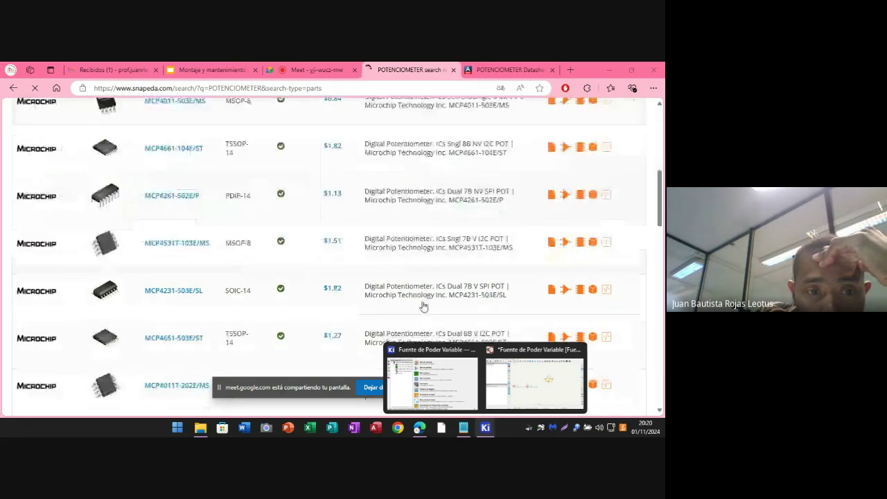
pyautogui.scroll(-10, 424, 306)
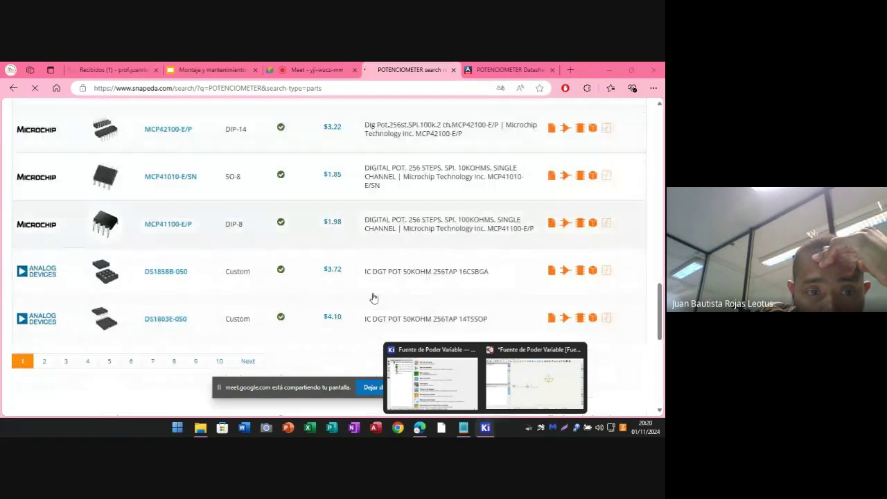
pyautogui.scroll(3, 332, 292)
pyautogui.scroll(3, 332, 292)
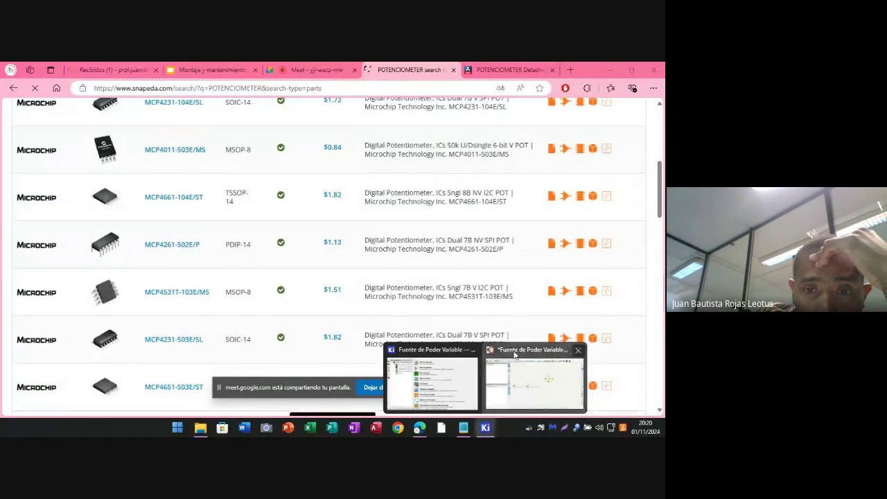
# - Switch to the KiCad schematic editor and place the potentiometer_RM065 symbol below the LM317T, rotated to 270° at about X 5900, Y 2900 mils
pyautogui.hotkey('alt', 'Tab')
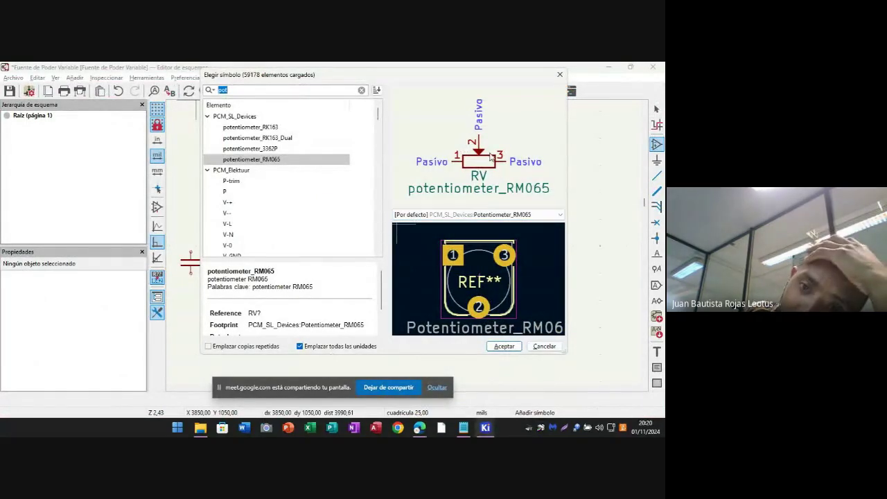
pyautogui.click(503, 345)
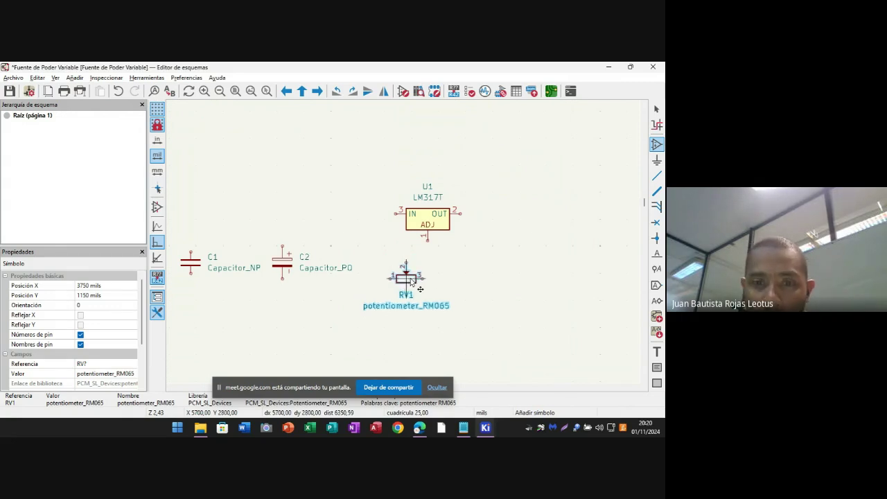
pyautogui.press('r')
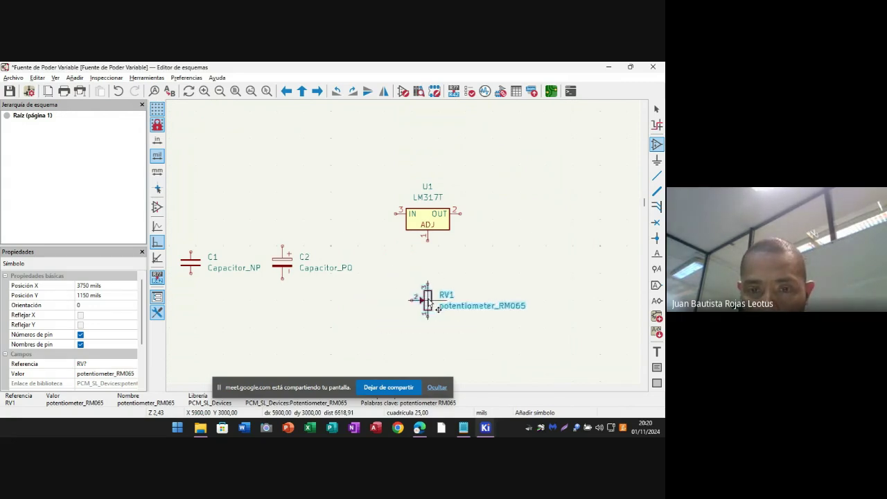
pyautogui.press('r')
pyautogui.press('r')
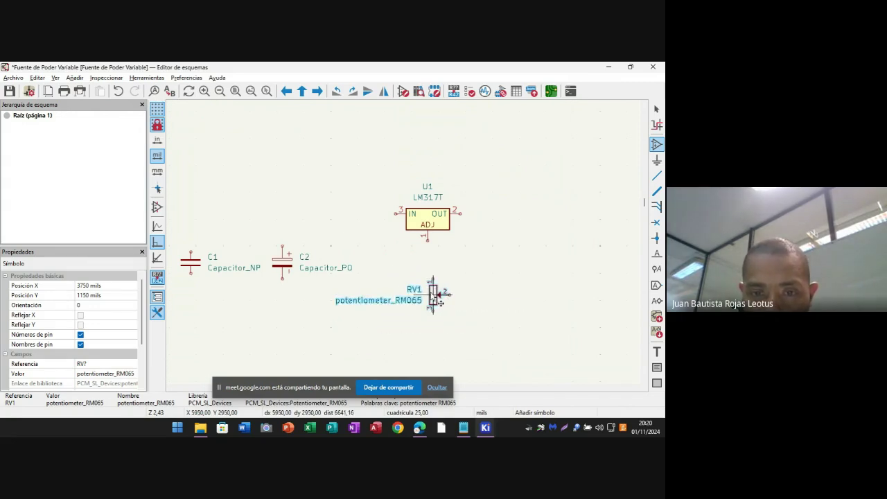
pyautogui.click(439, 302)
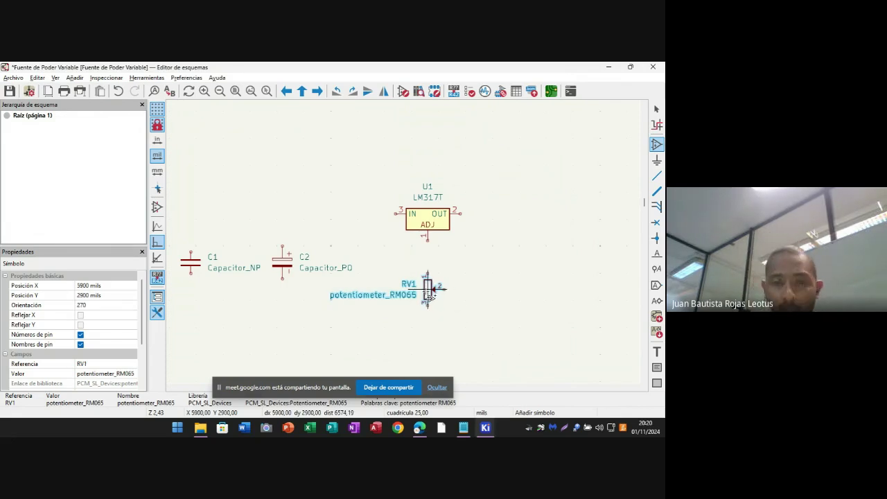
# - Examine the placed potentiometer's symbol properties and pin functions, then close them and deselect the symbol
pyautogui.doubleClick(429, 296)
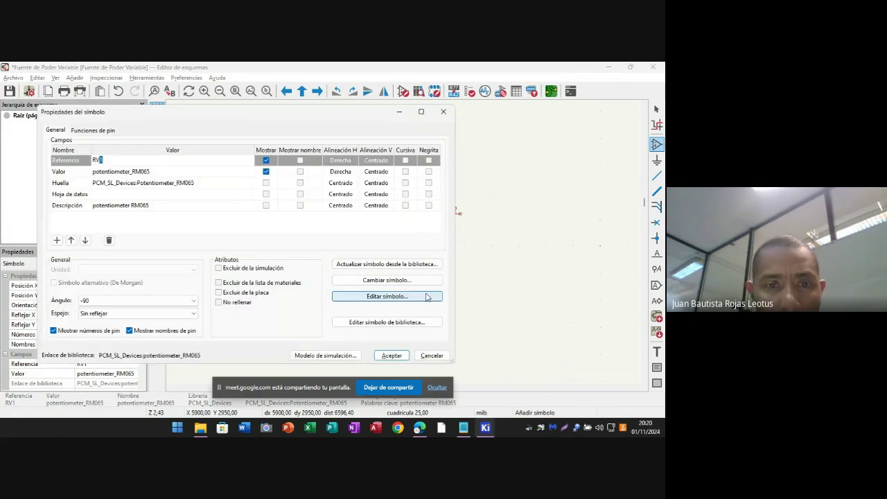
pyautogui.click(99, 131)
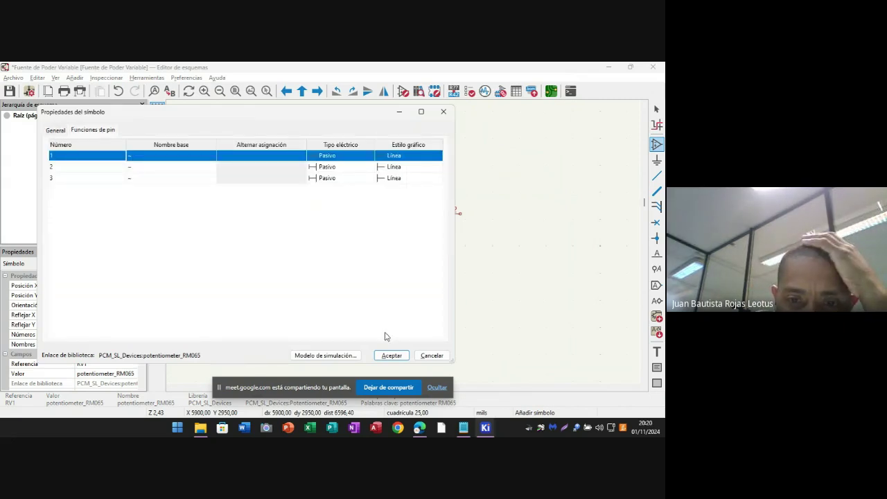
pyautogui.click(391, 354)
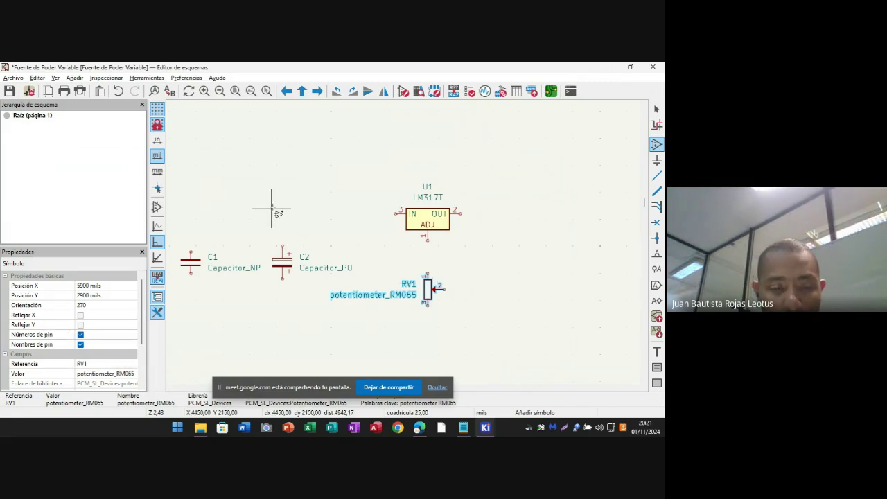
pyautogui.press('Escape')
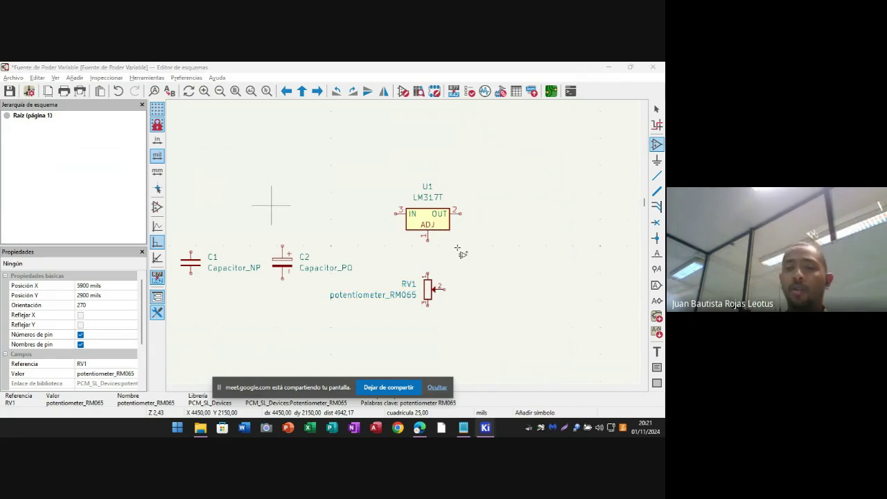
# - Start adding another symbol and search the symbol library for resistor
pyautogui.click(457, 247)
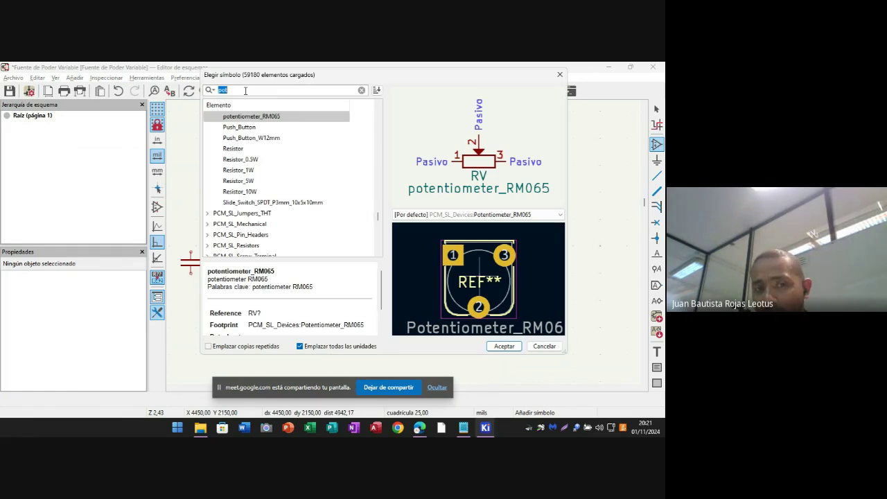
pyautogui.write('p')
pyautogui.press('BackSpace')
pyautogui.write('r')
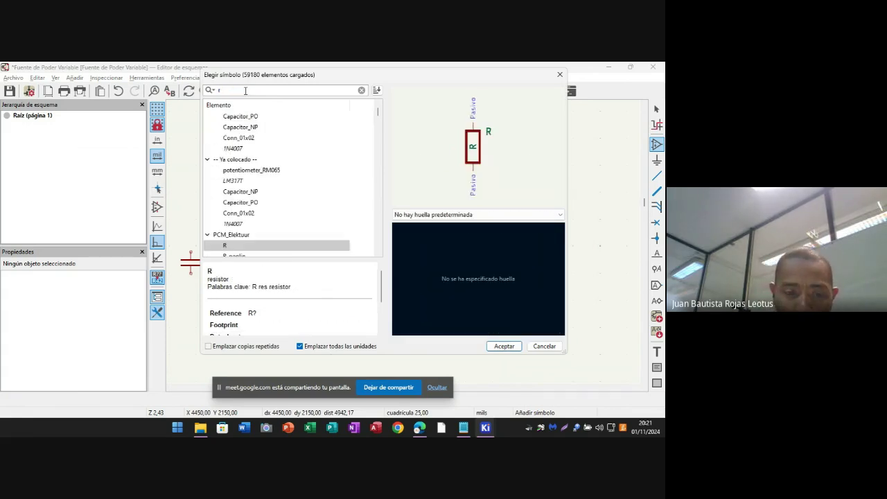
pyautogui.write('esistor')
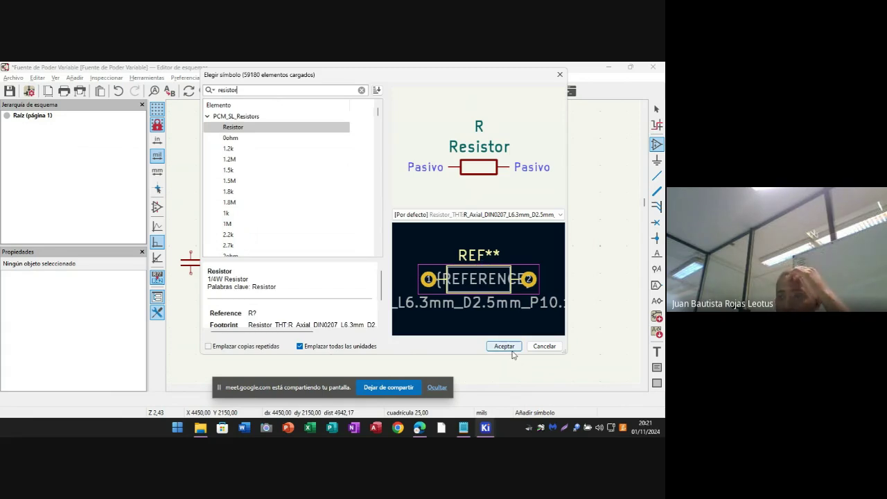
# - Switch to the Edge browser and bring up the Google Meet call page
pyautogui.click(416, 427)
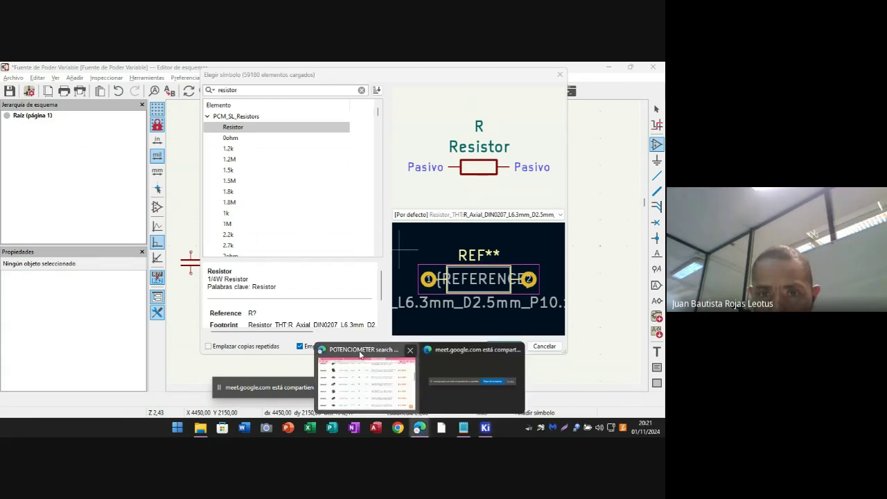
pyautogui.click(359, 354)
pyautogui.click(318, 69)
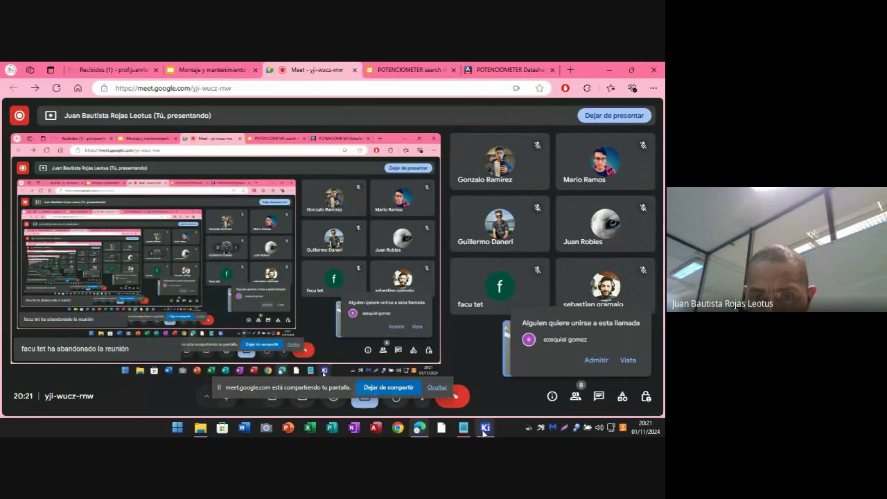
# - Switch back to the KiCad schematic editor and choose the 2.2k resistor from the PCM_SL_Resistors library for placement
pyautogui.moveTo(485, 427)
pyautogui.click(522, 354)
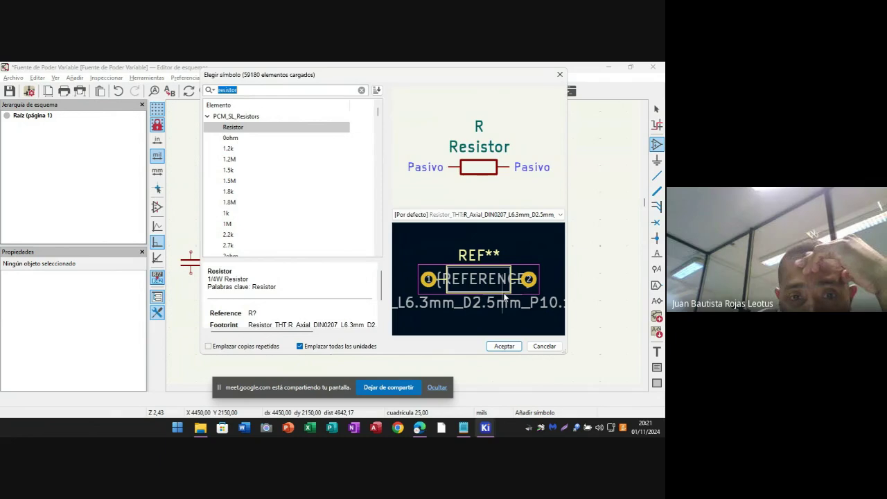
pyautogui.press('Down')
pyautogui.press('Down')
pyautogui.press('Down')
pyautogui.press('Down')
pyautogui.press('Down')
pyautogui.press('Down')
pyautogui.press('Down')
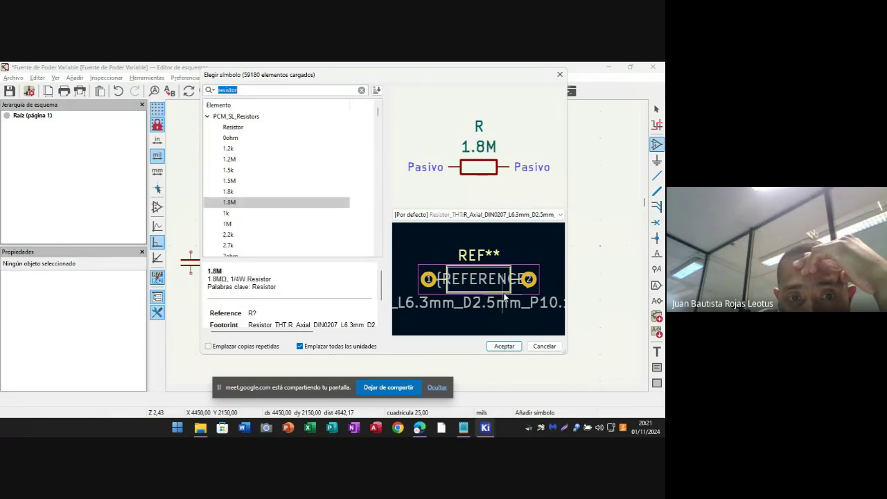
pyautogui.press('Down')
pyautogui.press('Down')
pyautogui.press('Down')
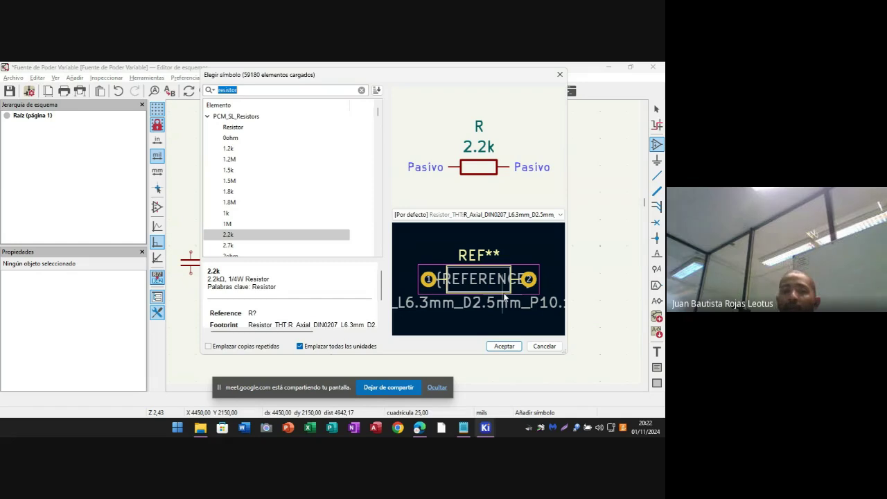
pyautogui.click(235, 240)
pyautogui.click(499, 346)
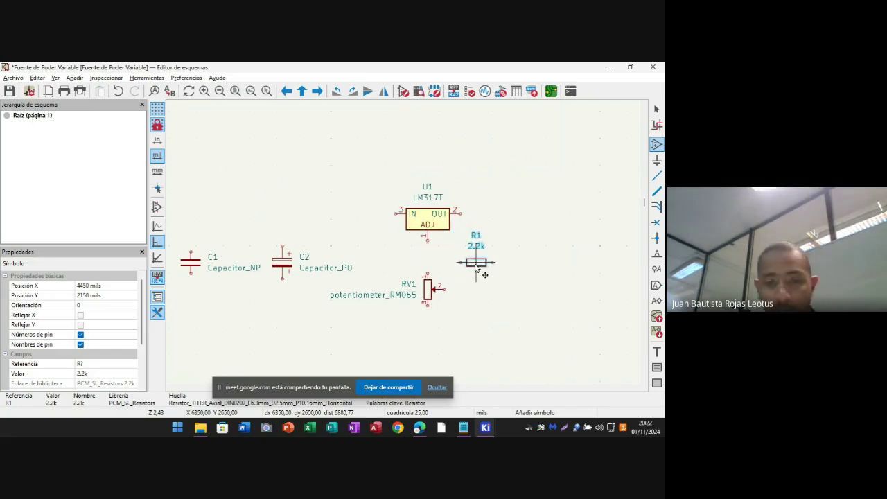
# - Rotate the 2.2k resistor to 90° and place it beside the LM317T and potentiometer at X 6350, Y 2600 mils
pyautogui.press('r')
pyautogui.click(486, 270)
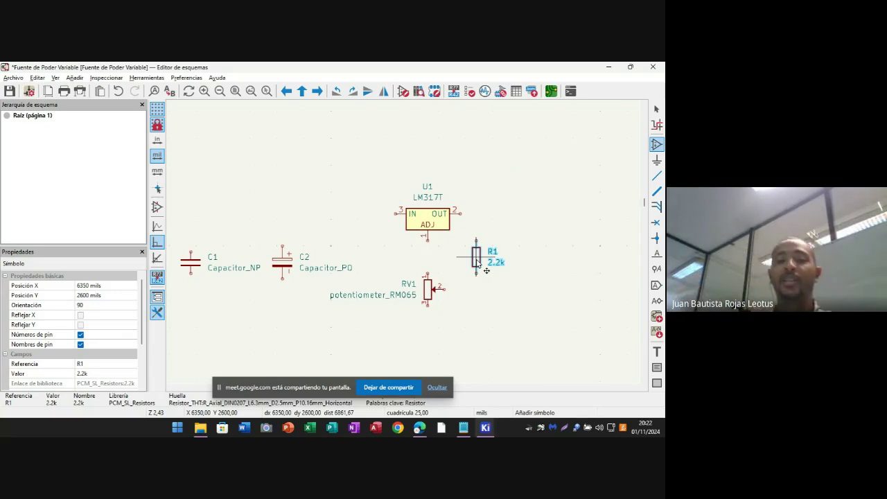
pyautogui.click(476, 261)
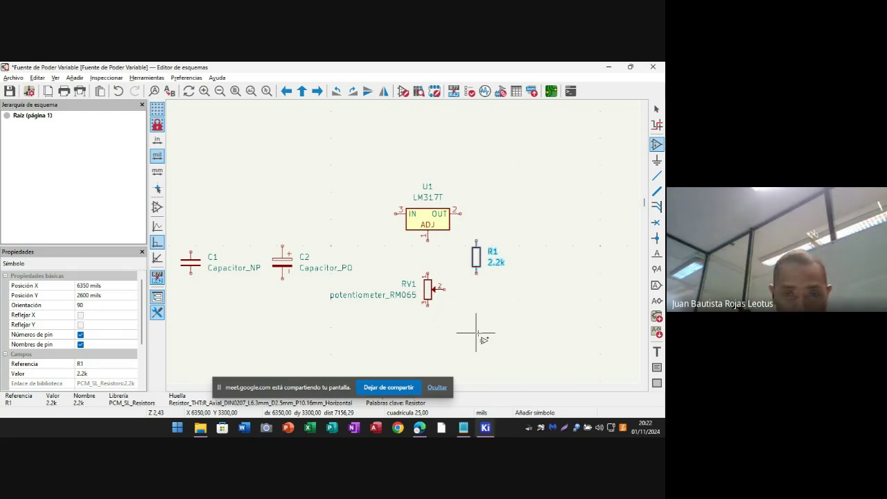
# - Duplicate the polarised capacitor C2 and place the copy beyond the 2.2k resistor at X 7450, Y 2600 mils
pyautogui.moveTo(401, 349); pyautogui.dragTo(476, 340, button='middle')
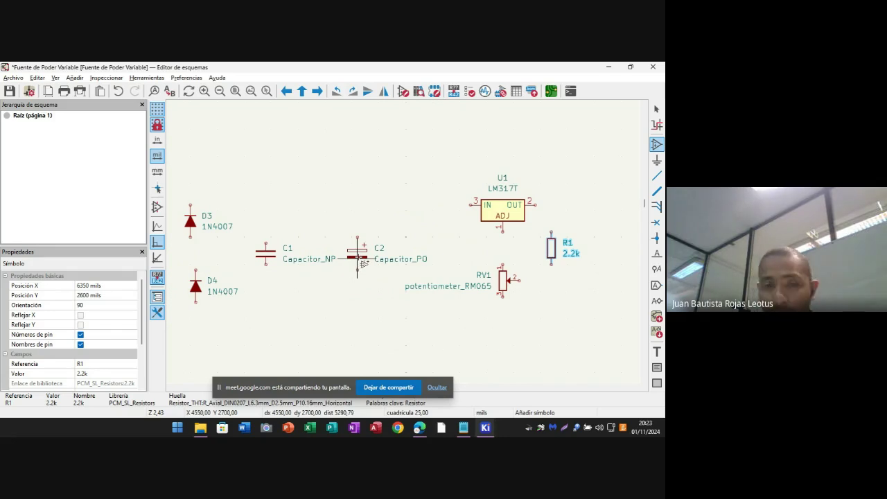
pyautogui.click(354, 260)
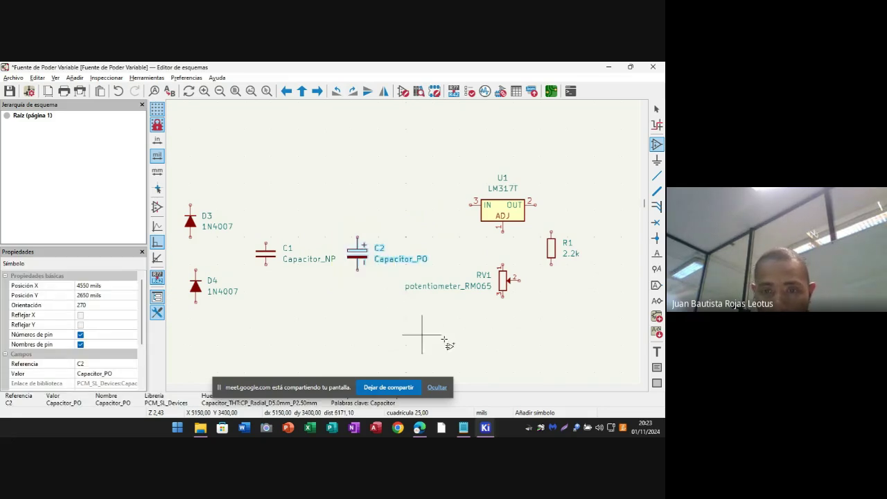
pyautogui.hscroll(5, 422, 335)
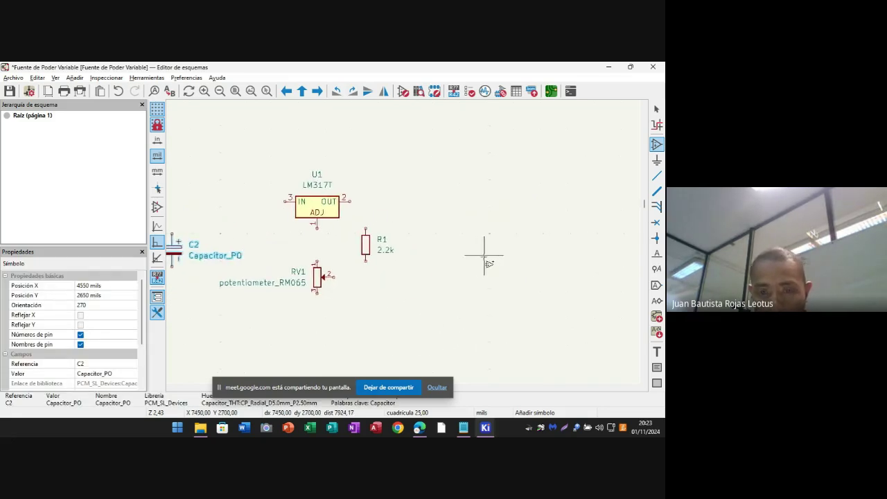
pyautogui.press('Escape')
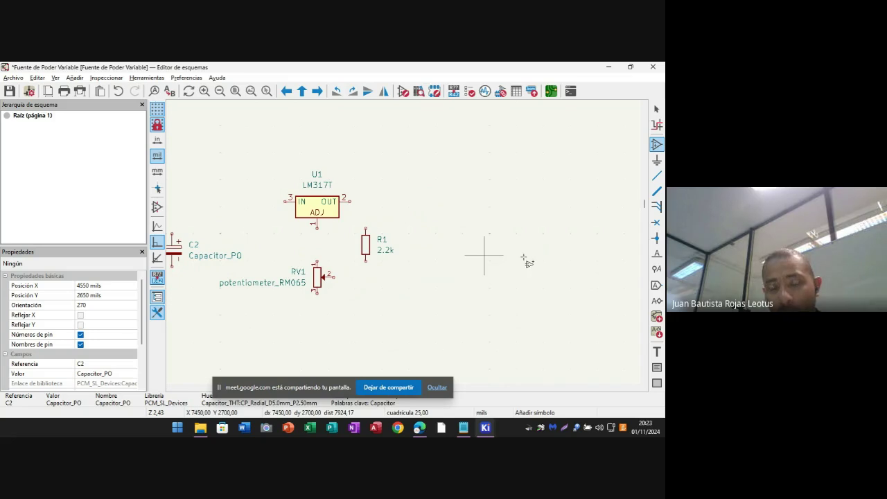
pyautogui.click(456, 301)
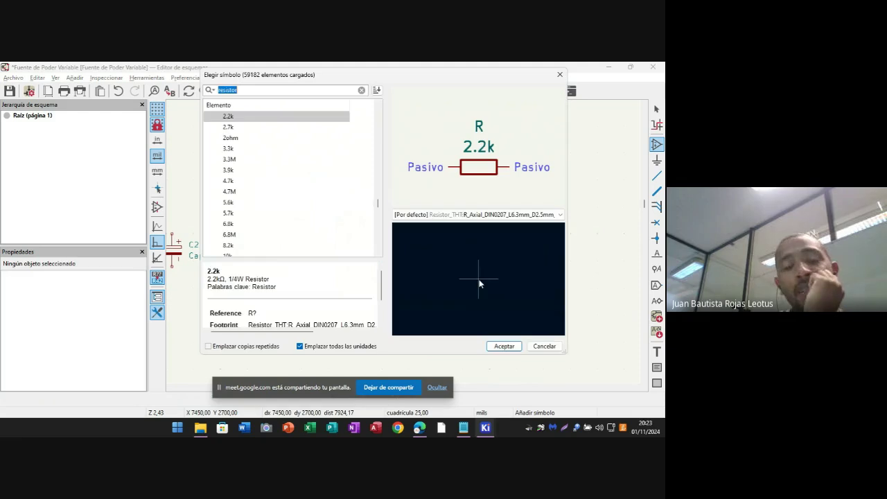
pyautogui.click(560, 75)
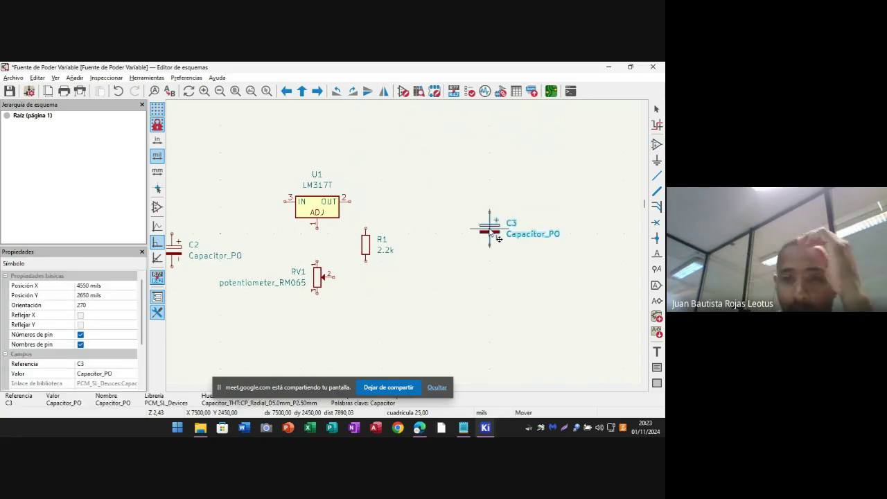
pyautogui.click(488, 242)
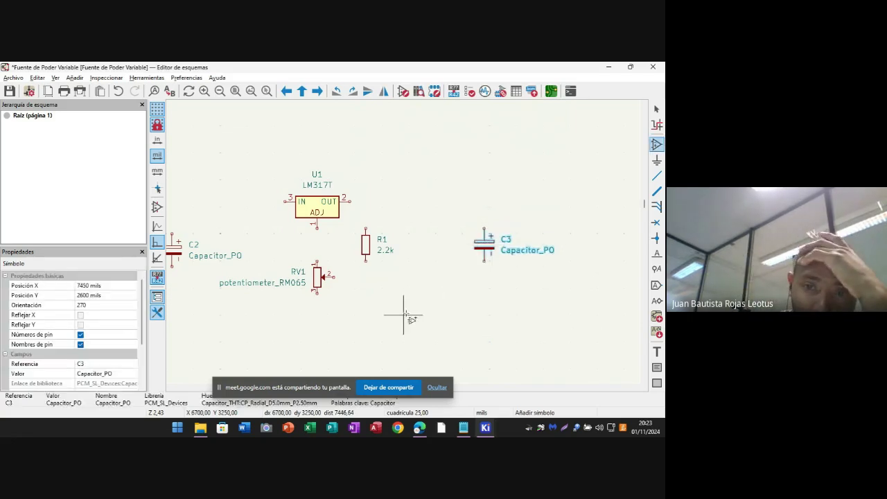
# - Duplicate the non-polarised capacitor C1 and place the copy beside C3 at X 8250, Y 2600 mils
pyautogui.moveTo(402, 311); pyautogui.dragTo(532, 324, button='middle')
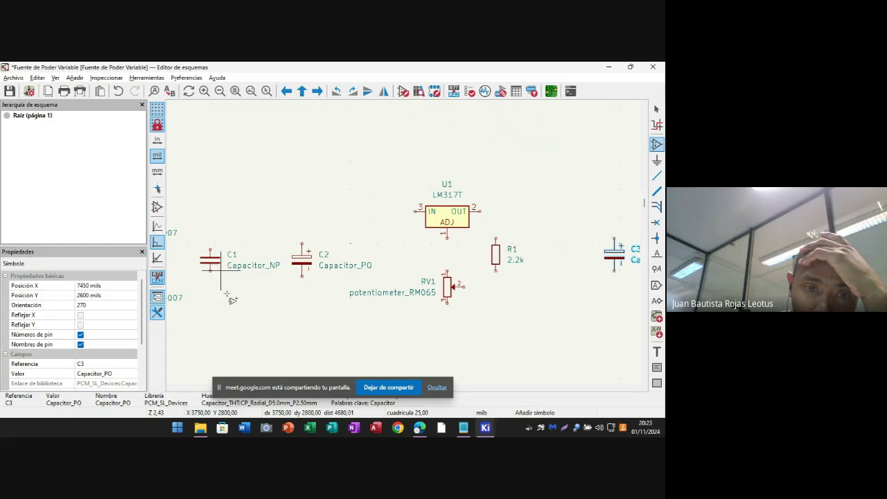
pyautogui.moveTo(258, 287); pyautogui.dragTo(194, 238)
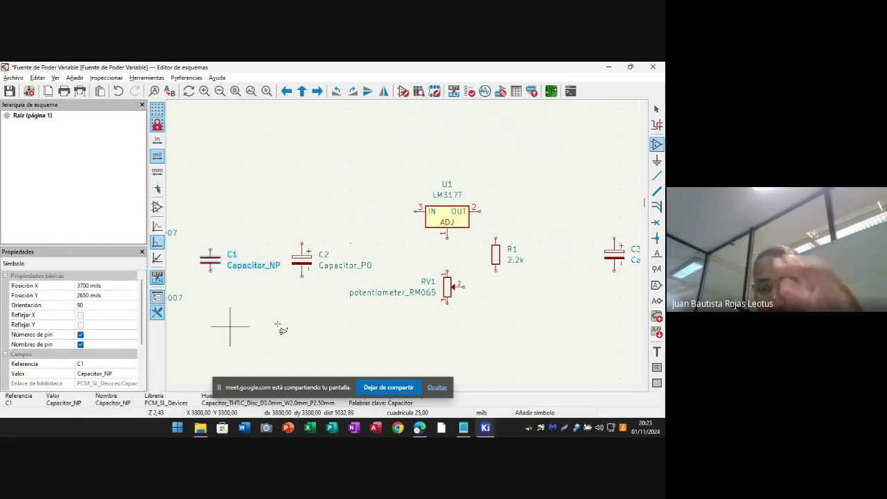
pyautogui.moveTo(490, 331); pyautogui.dragTo(192, 323, button='middle')
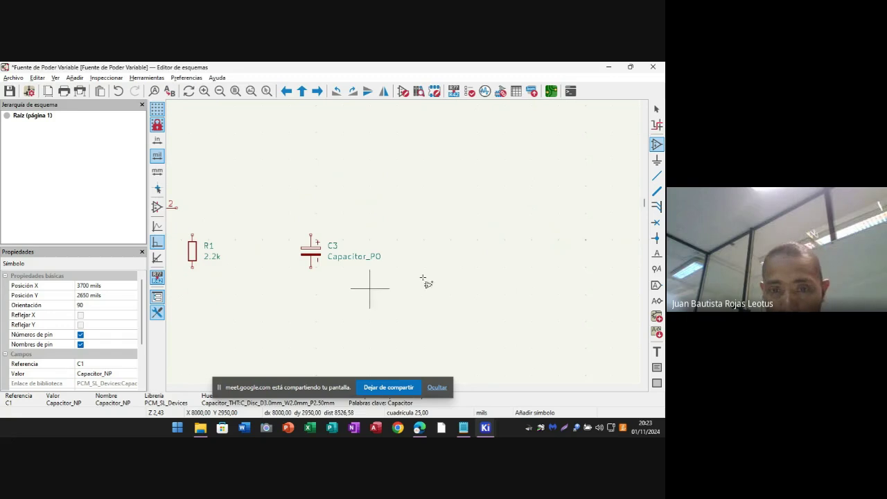
pyautogui.hotkey('ctrl', 'd')
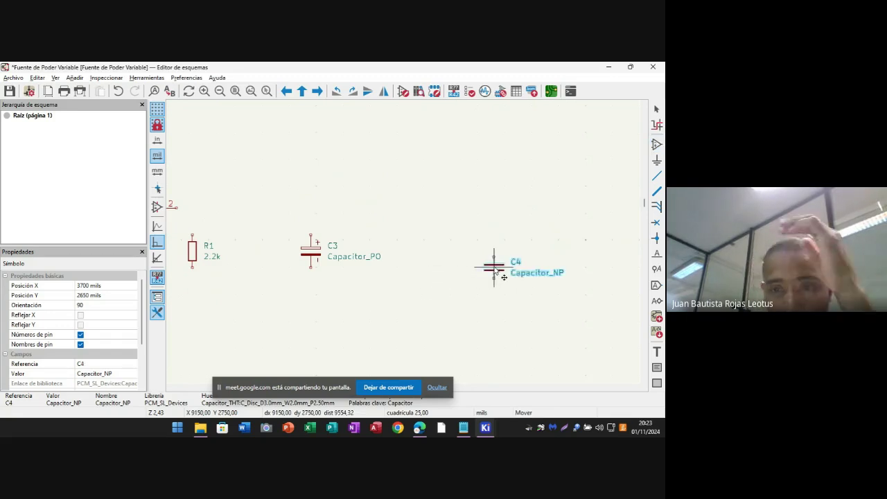
pyautogui.click(397, 254)
pyautogui.press('a')
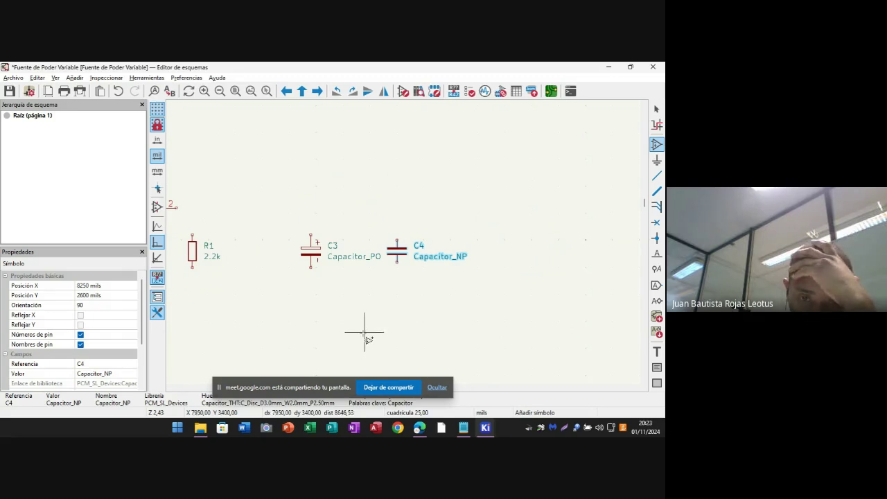
# - Select the Conn_01x02 input connector J1 beside the diodes
pyautogui.keyDown('ctrl'); pyautogui.hscroll(-5, 336, 333); pyautogui.keyUp('ctrl')
pyautogui.keyDown('ctrl'); pyautogui.hscroll(-4, 336, 334); pyautogui.keyUp('ctrl')
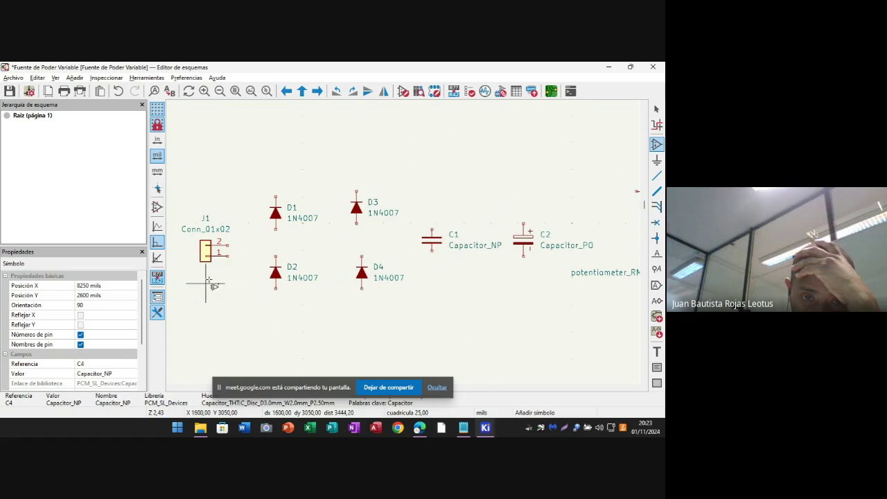
pyautogui.press('Escape')
pyautogui.moveTo(219, 265); pyautogui.dragTo(190, 227)
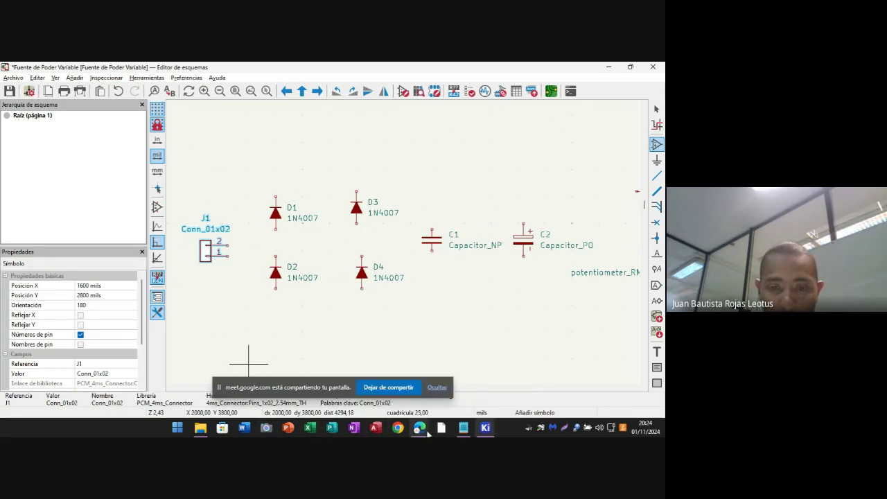
# - Switch to the course presentation in the Edge browser and show slide 43, Borneras
pyautogui.moveTo(419, 427)
pyautogui.click(362, 356)
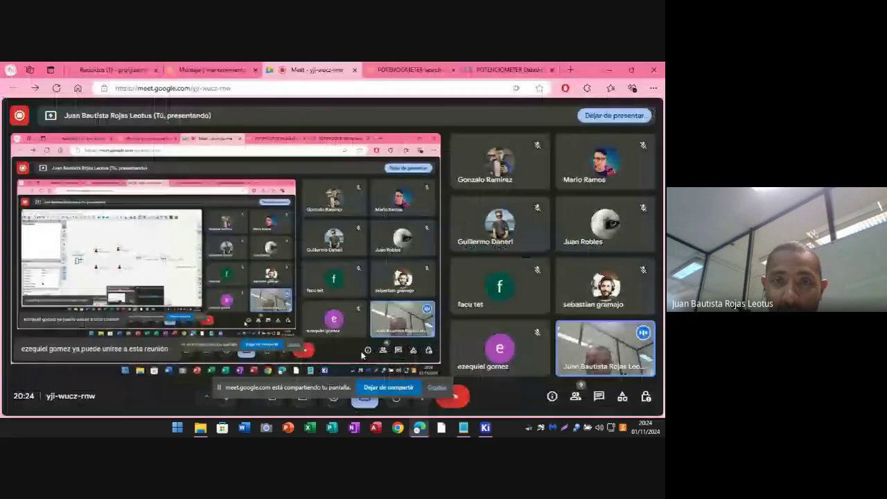
pyautogui.click(231, 67)
pyautogui.scroll(-2, 58, 353)
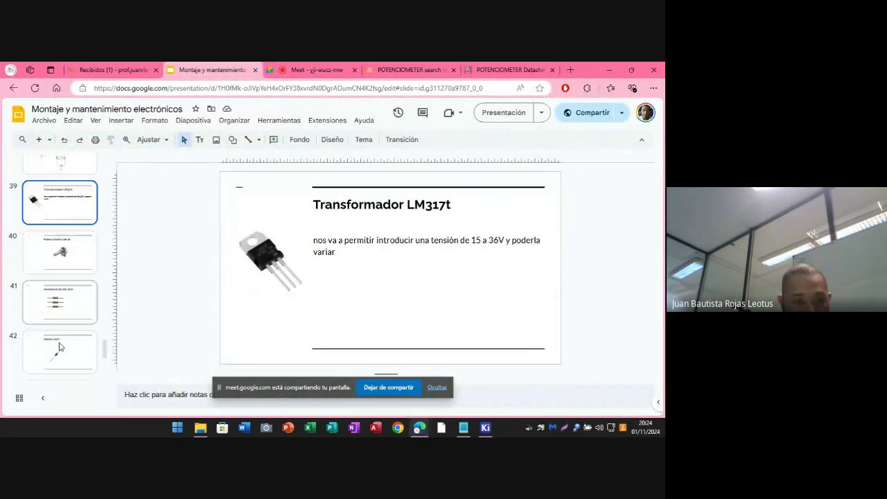
pyautogui.scroll(-1, 58, 353)
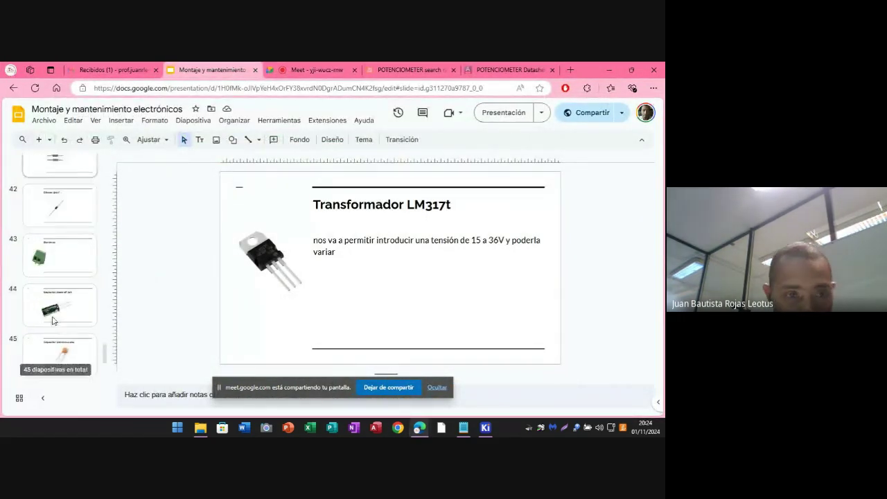
pyautogui.click(47, 262)
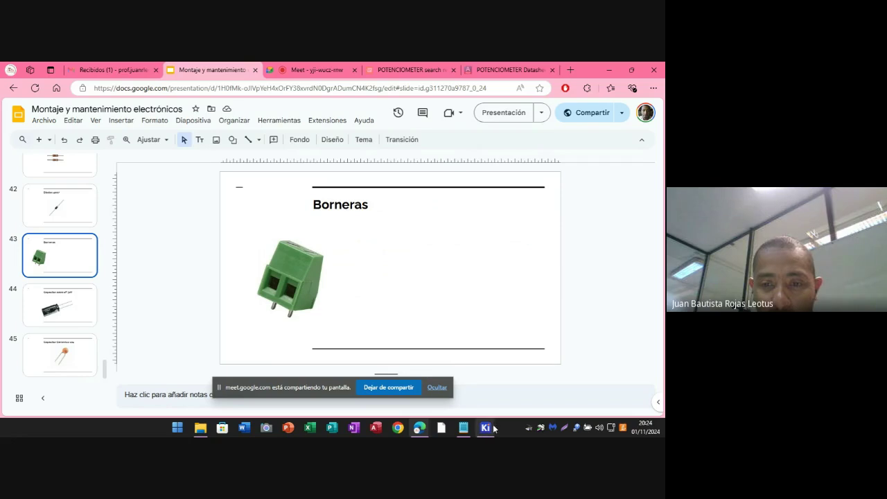
# - Go to the SnapMagic parts search page and search all parts for conn_01x02
pyautogui.click(408, 68)
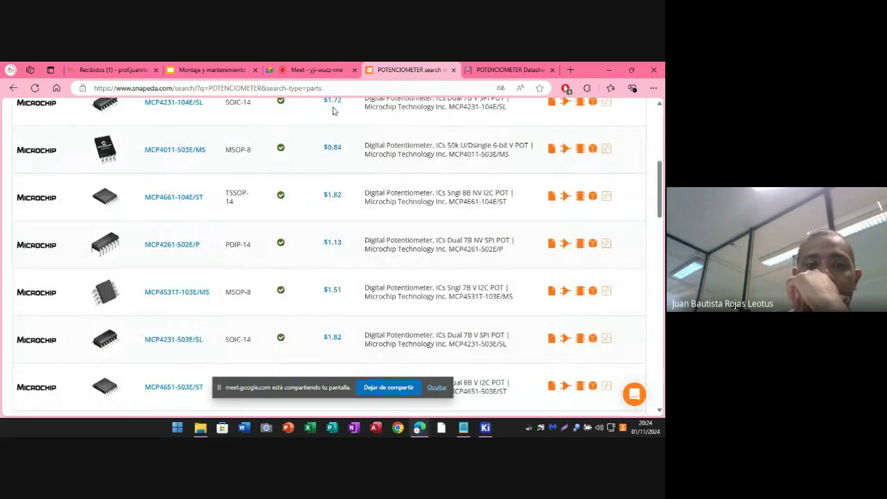
pyautogui.scroll(5, 333, 111)
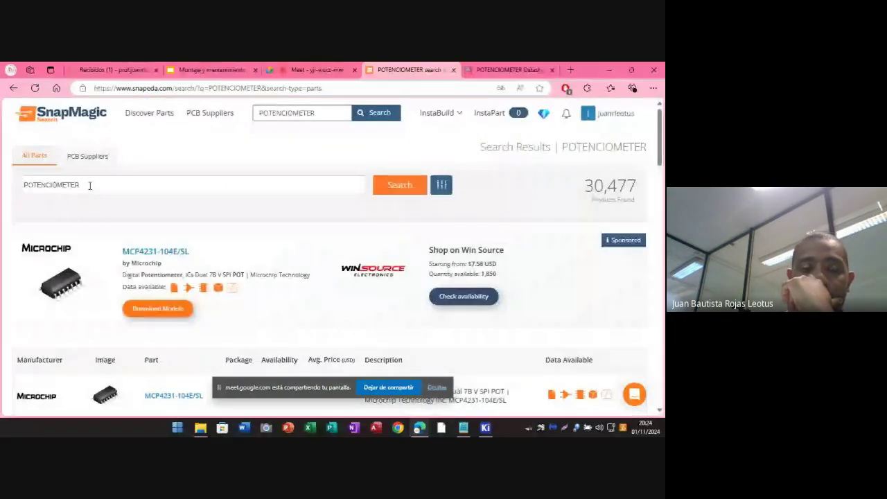
pyautogui.doubleClick(89, 185)
pyautogui.write('co')
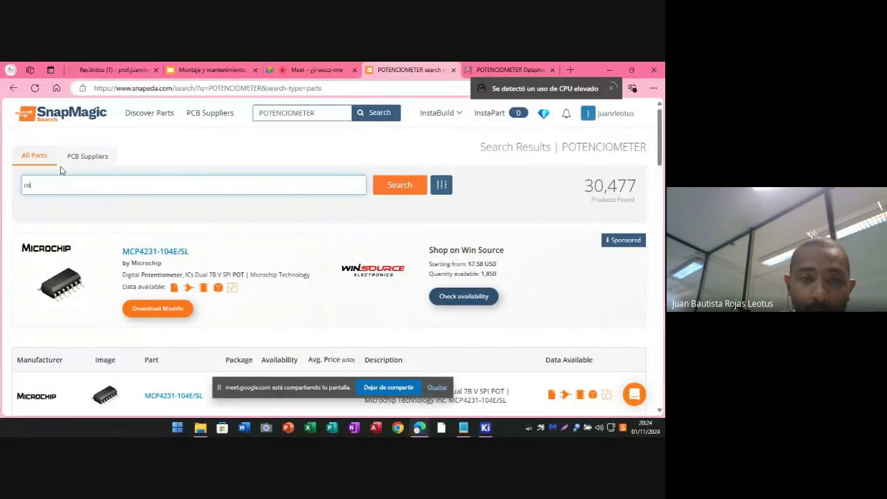
pyautogui.write('nn')
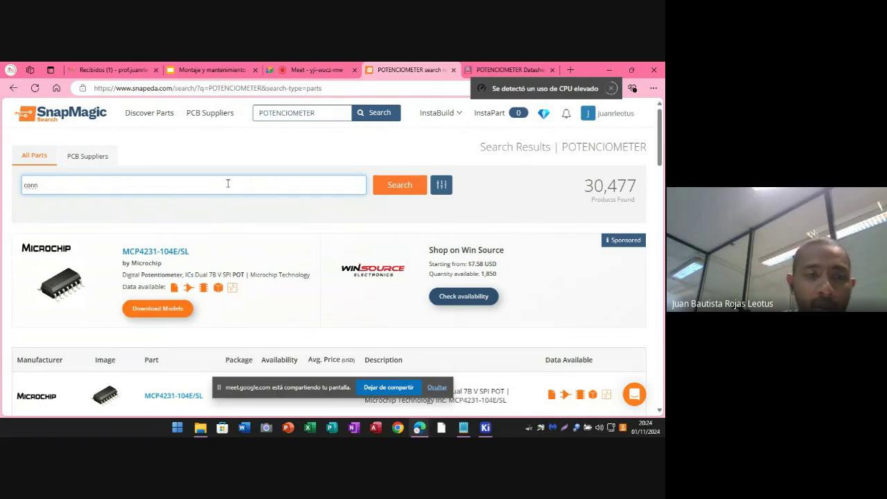
pyautogui.write('_0')
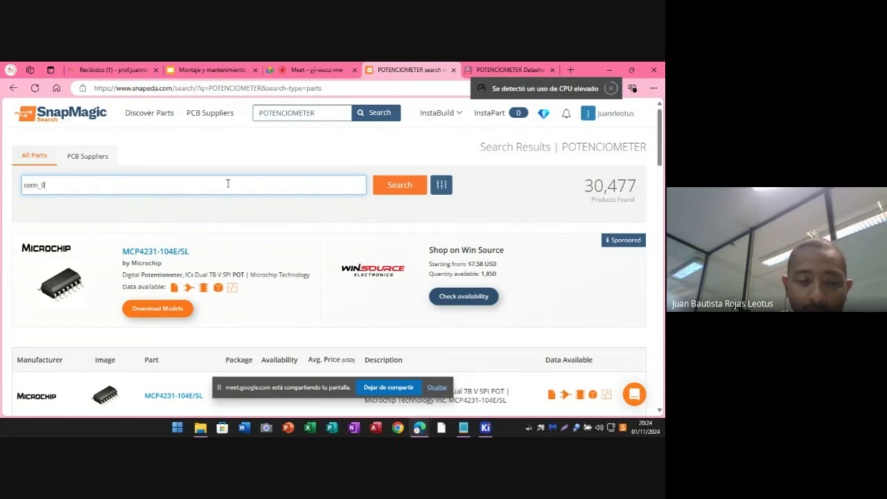
pyautogui.write('1x02')
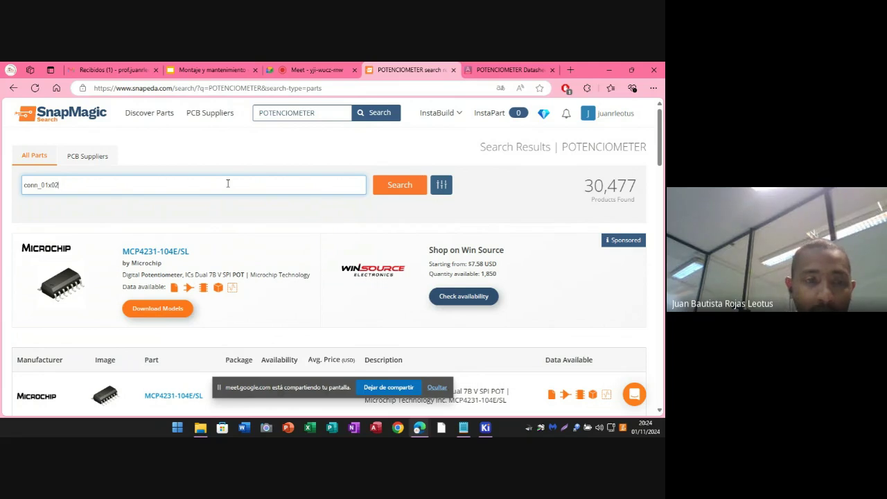
pyautogui.click(399, 190)
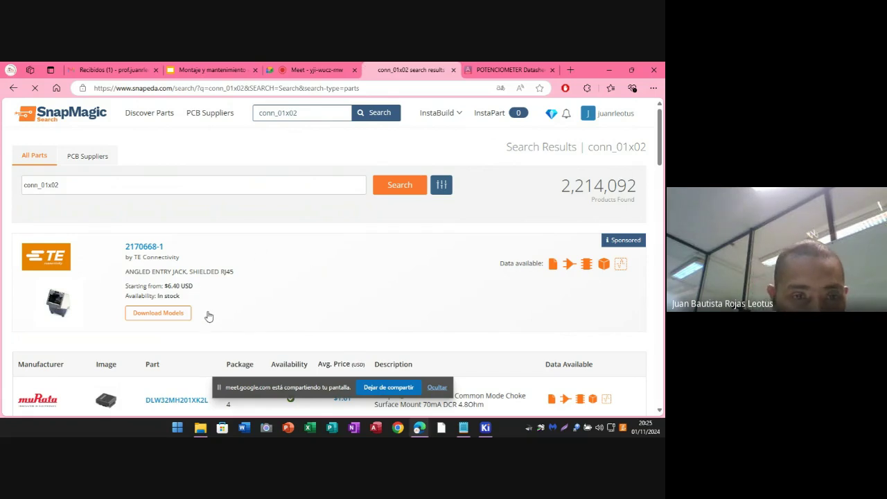
# - Look through the conn_01x02 search results and open the model page of the TE Connectivity 2170668-1
pyautogui.scroll(-1, 209, 316)
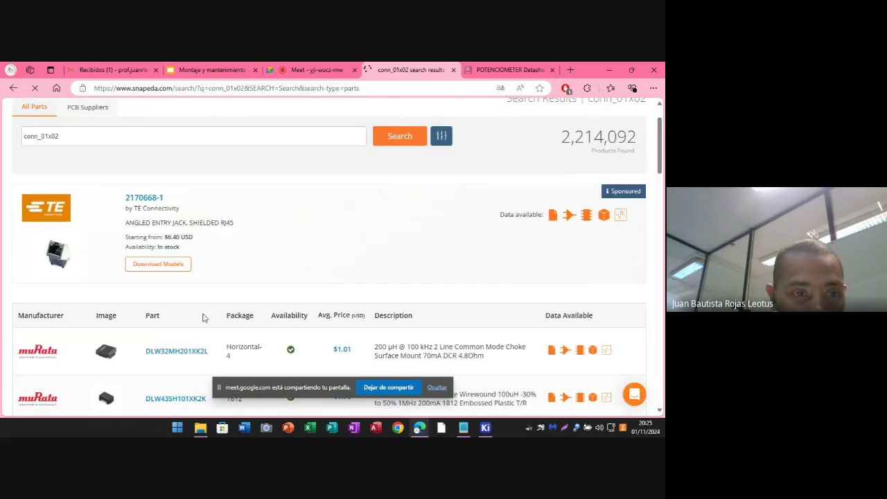
pyautogui.scroll(-2, 163, 264)
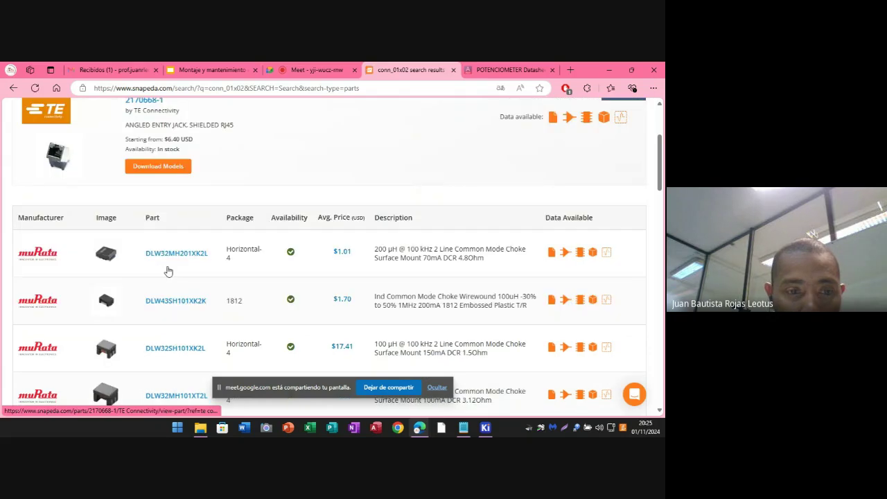
pyautogui.scroll(1, 168, 229)
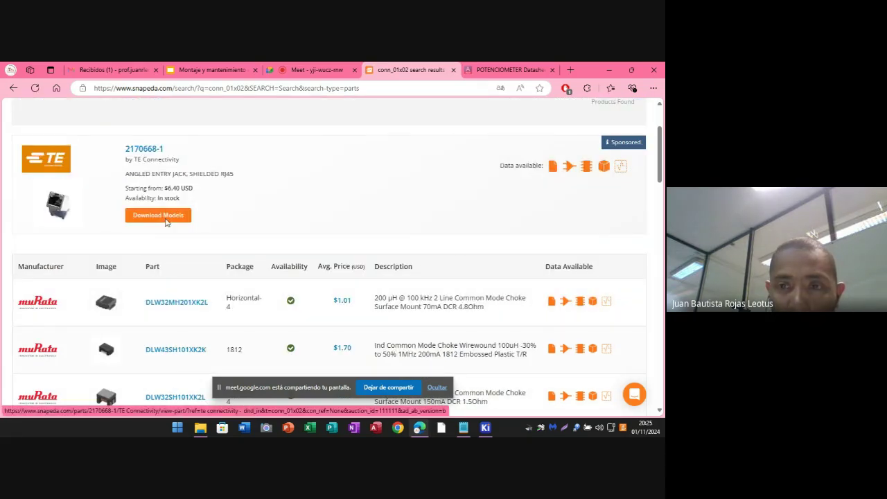
pyautogui.click(167, 222)
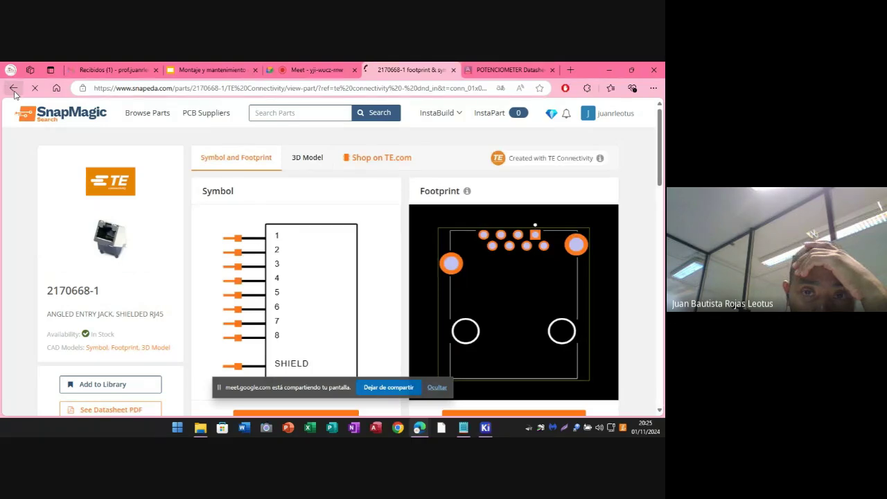
# - Return to the conn_01x02 search results and look through the first page of parts
pyautogui.click(13, 89)
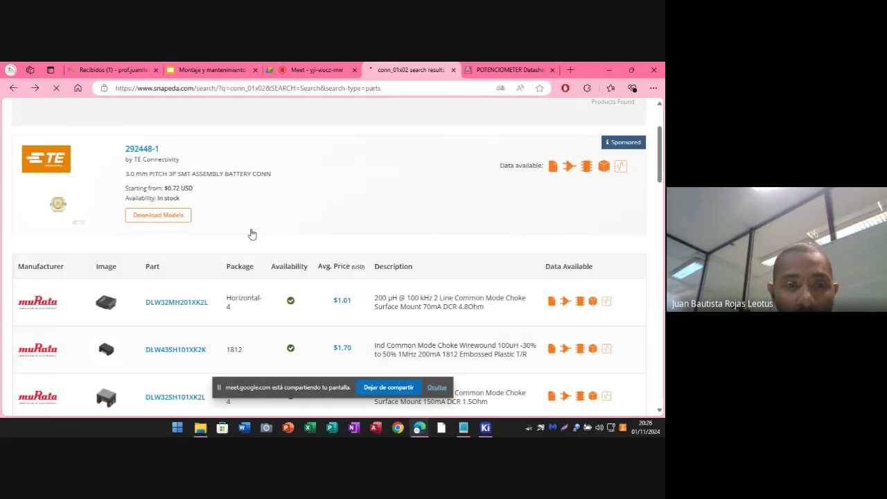
pyautogui.scroll(-10, 252, 234)
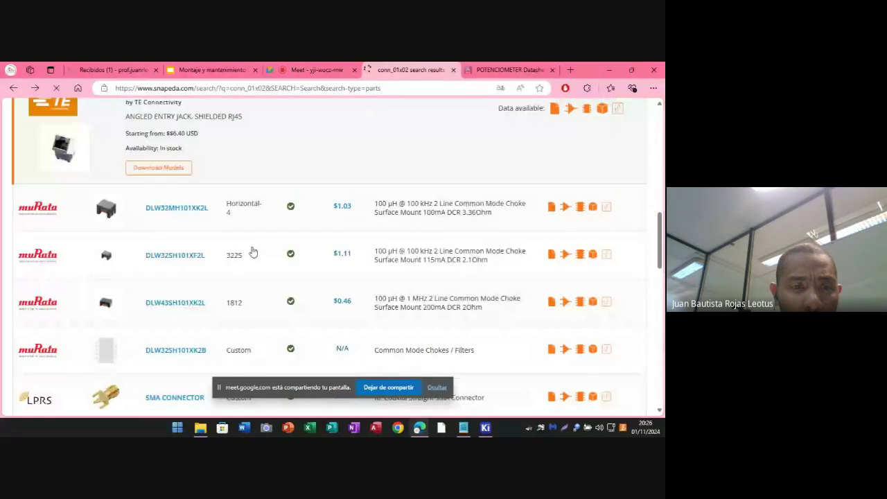
pyautogui.scroll(-2, 253, 253)
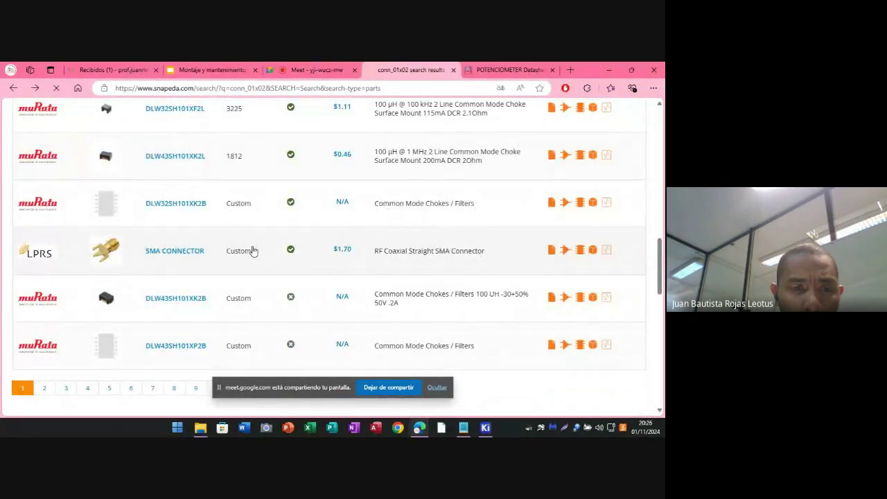
pyautogui.scroll(-2, 251, 251)
pyautogui.scroll(15, 253, 253)
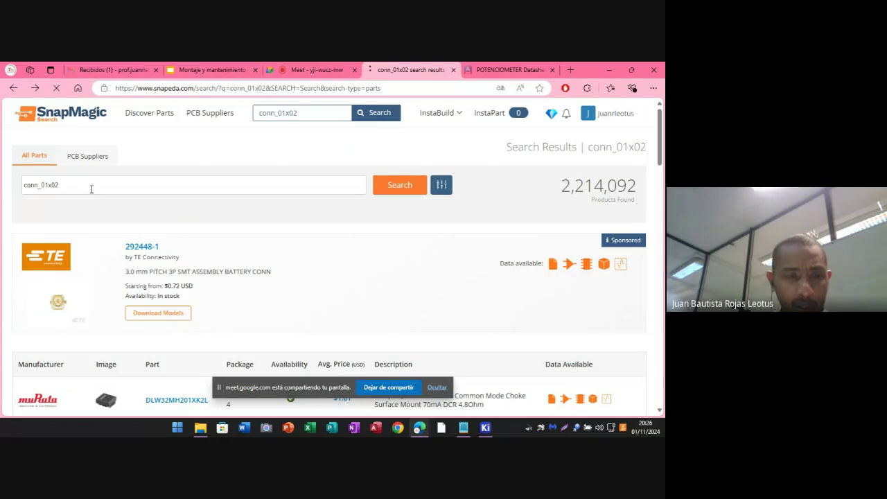
# - Extend the parts search to conn_01x02 jack and run it
pyautogui.click(92, 186)
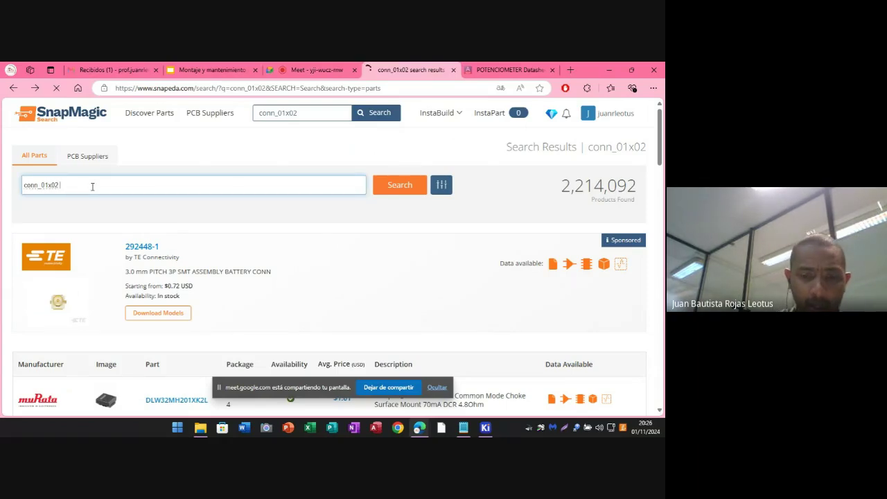
pyautogui.write('jack')
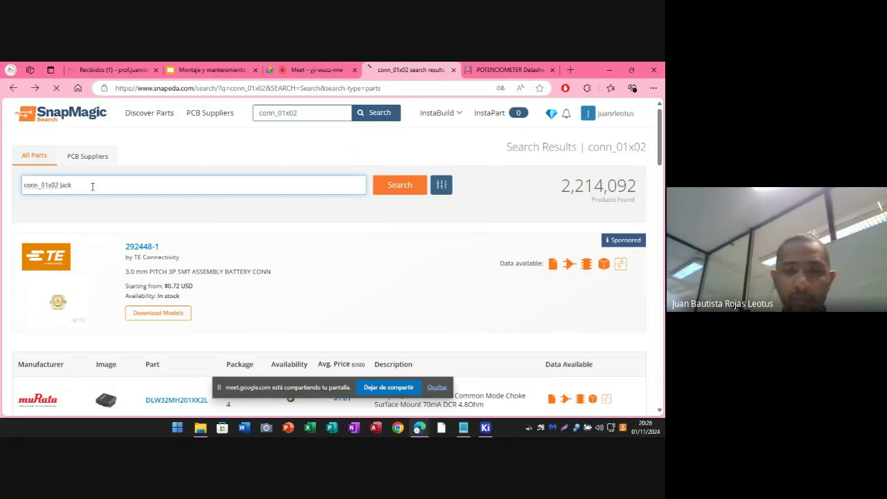
pyautogui.click(399, 198)
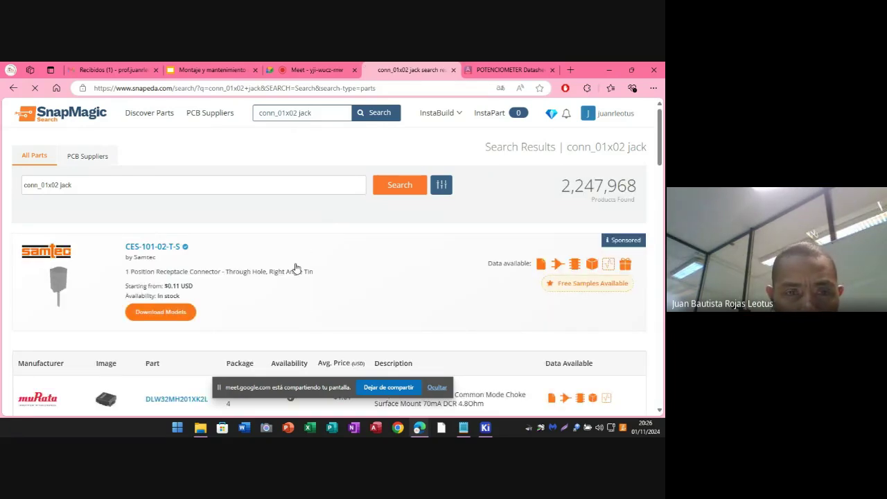
# - Examine the conn_01x02 jack results, including the suggested parts, for a suitable two-terminal connector
pyautogui.scroll(-2, 296, 268)
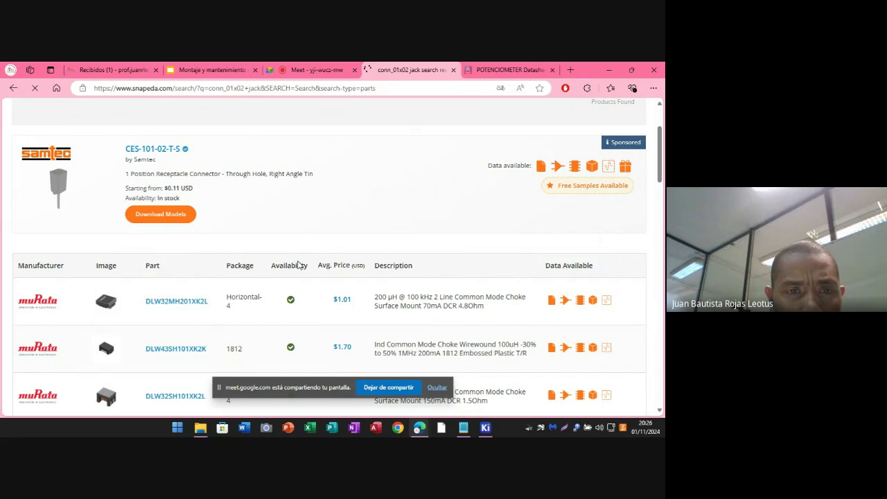
pyautogui.scroll(-5, 262, 246)
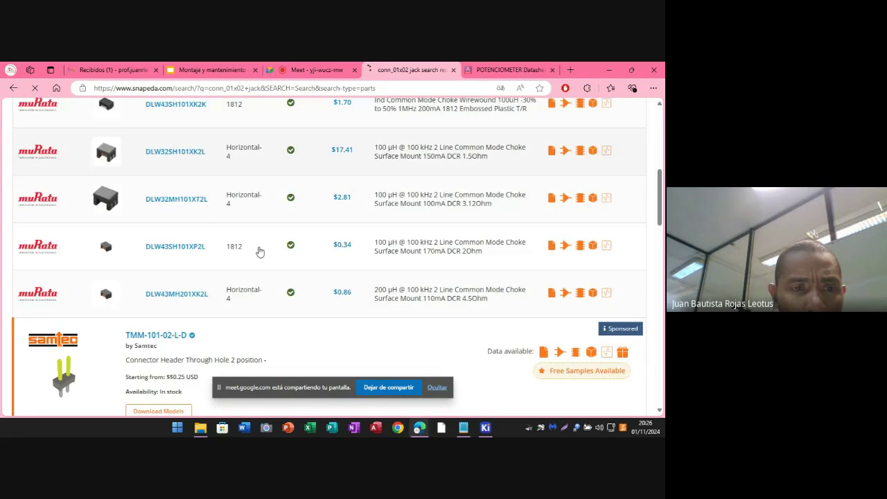
pyautogui.scroll(-4, 259, 252)
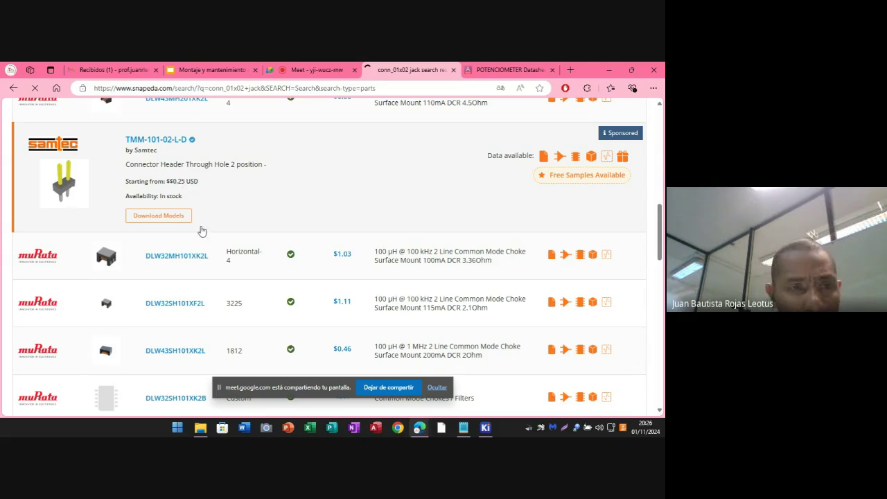
pyautogui.scroll(-3, 200, 234)
pyautogui.scroll(-2, 200, 237)
pyautogui.scroll(-4, 124, 215)
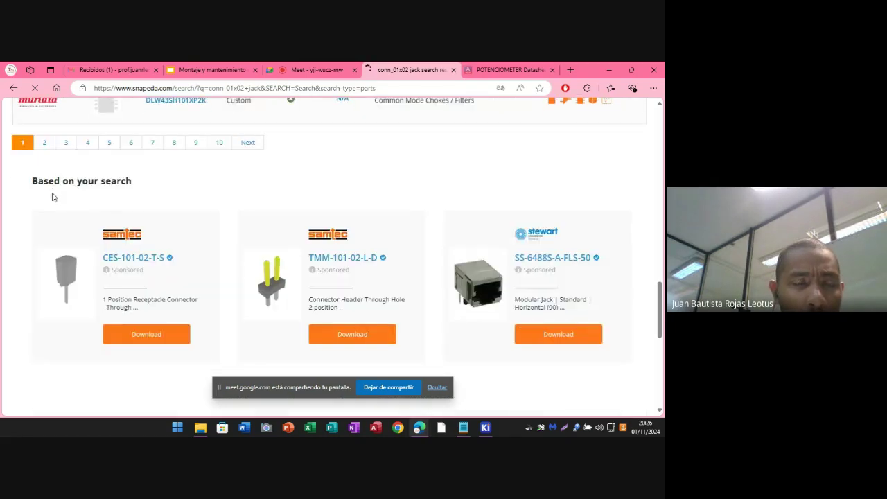
pyautogui.scroll(6, 83, 177)
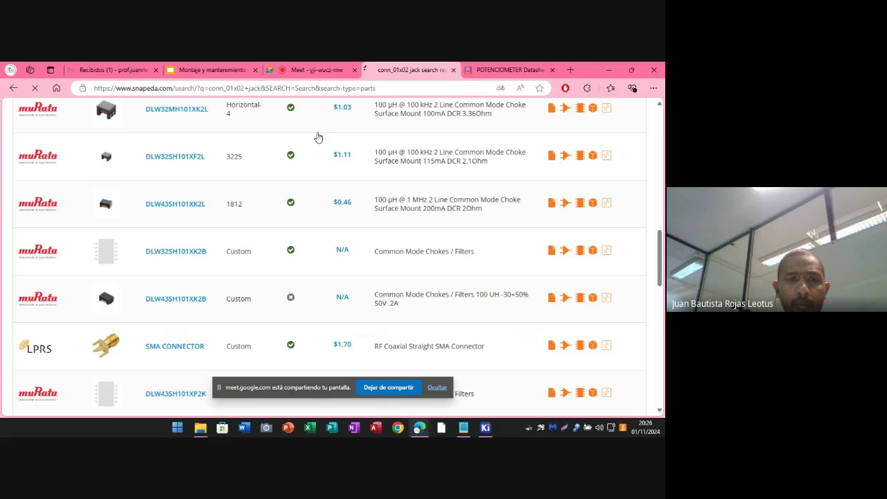
pyautogui.scroll(5, 298, 149)
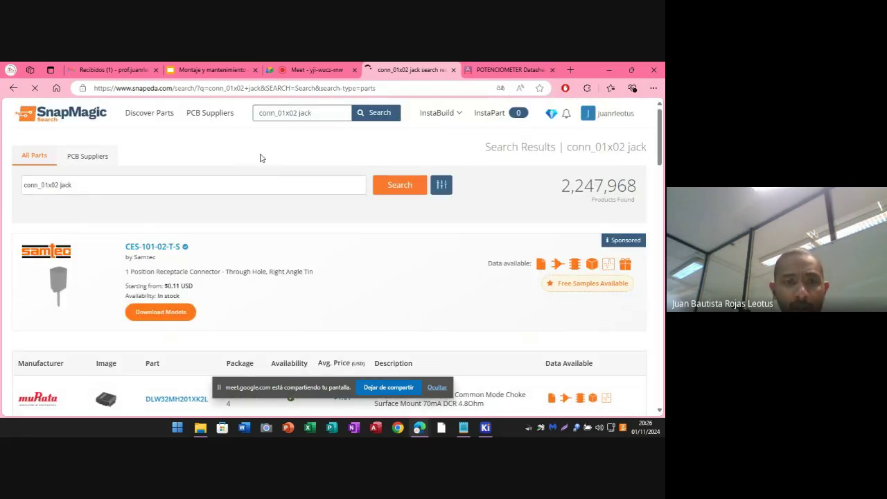
# - Extend the parts search to conn_01x02 jack bornera and run it
pyautogui.click(133, 184)
pyautogui.write('bor')
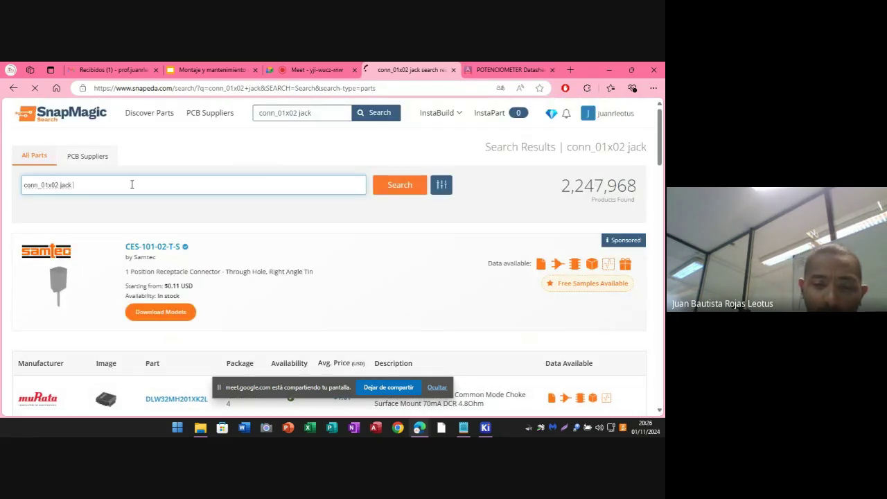
pyautogui.write('nera')
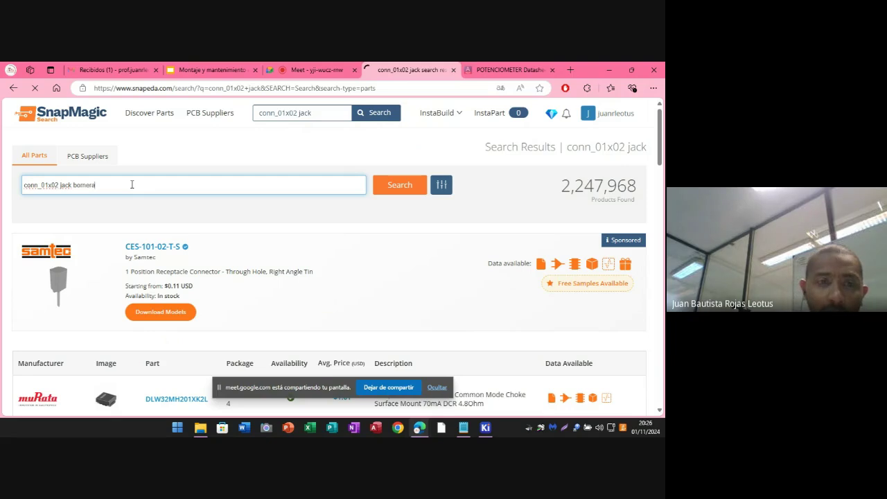
pyautogui.click(381, 188)
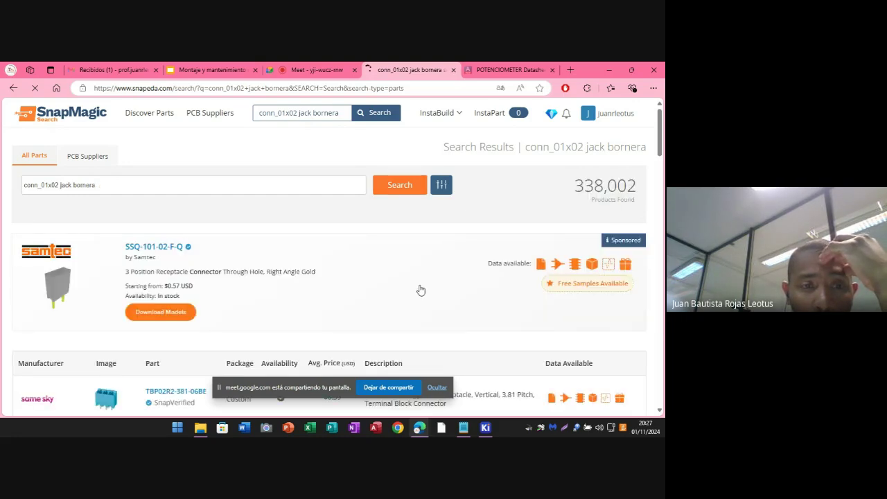
# - Look through the terminal block results and open the model page of the Samtec SSQ-101-02-F-Q
pyautogui.scroll(-1, 419, 290)
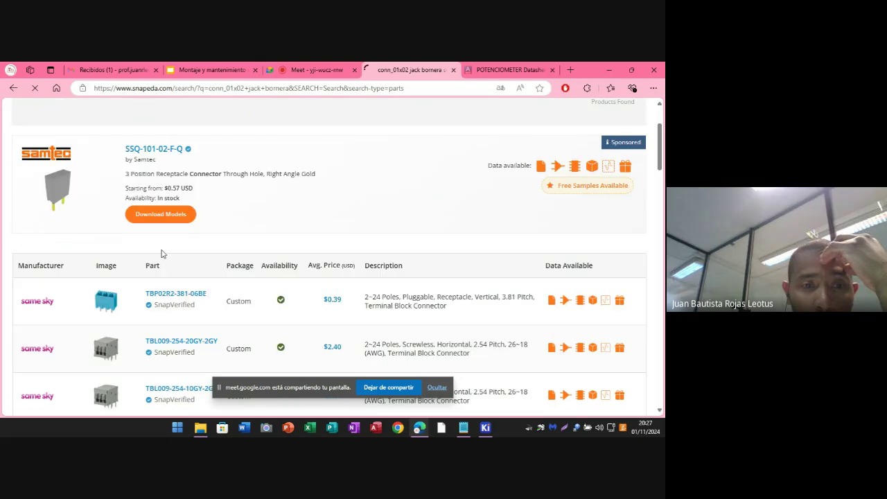
pyautogui.scroll(-1, 161, 254)
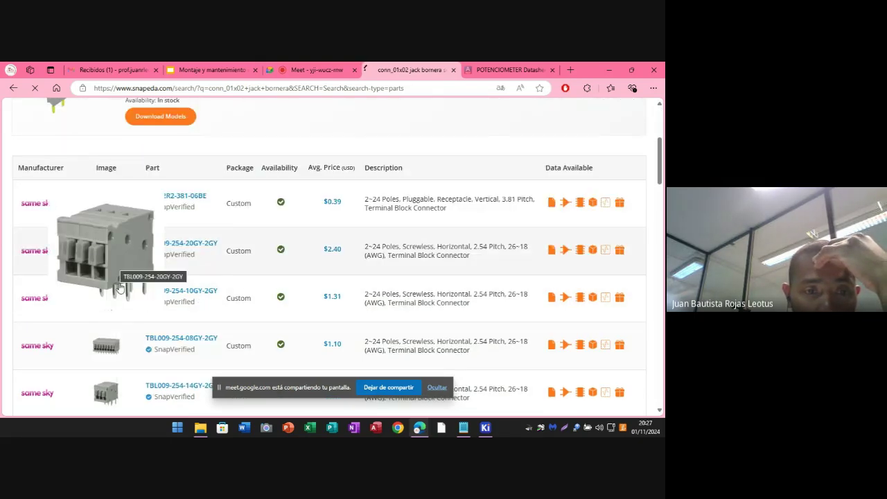
pyautogui.scroll(-2, 141, 380)
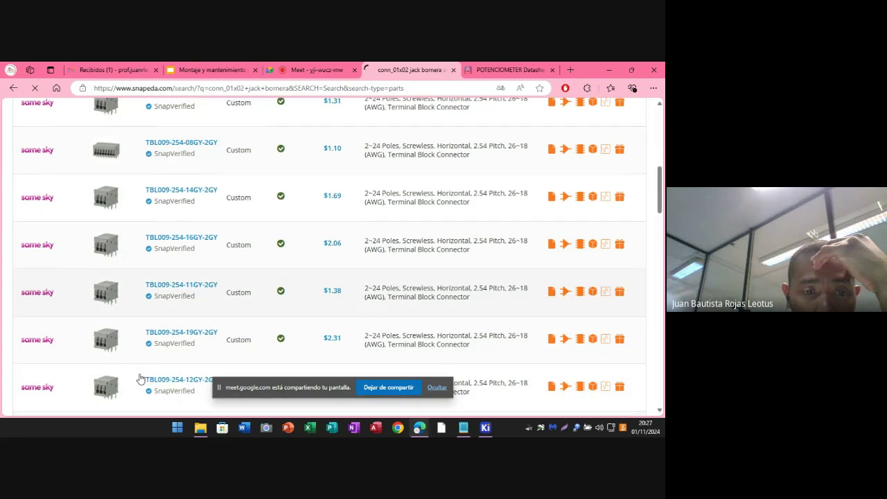
pyautogui.scroll(-3, 149, 379)
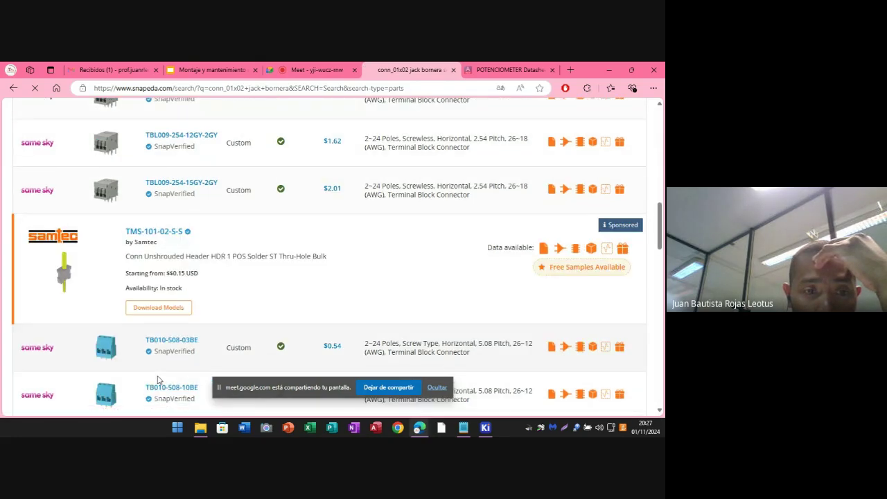
pyautogui.scroll(-3, 158, 380)
pyautogui.scroll(-3, 158, 381)
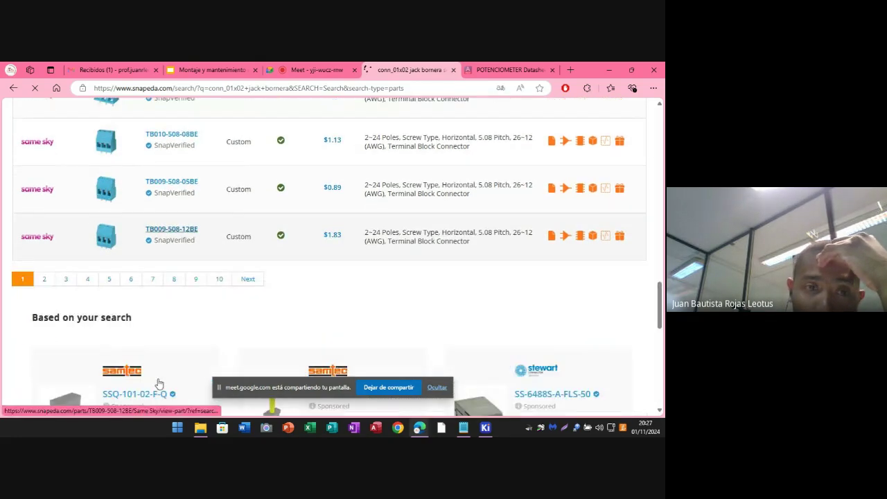
pyautogui.scroll(6, 155, 349)
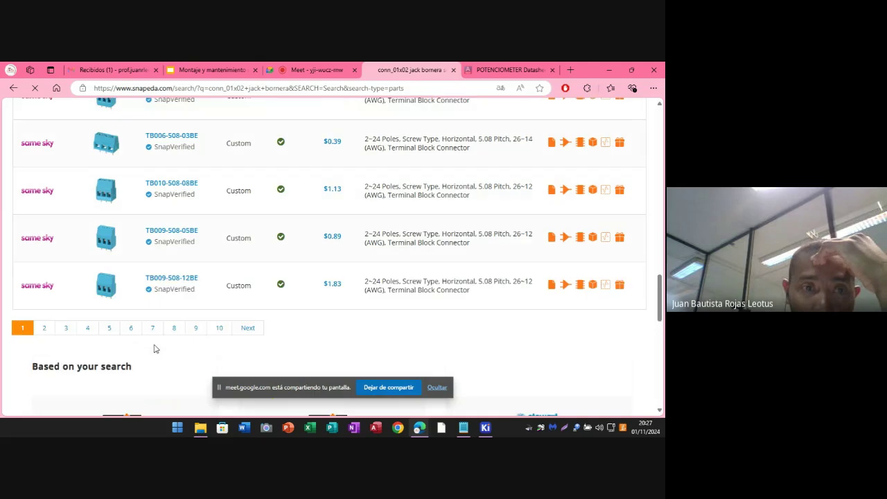
pyautogui.scroll(2, 154, 348)
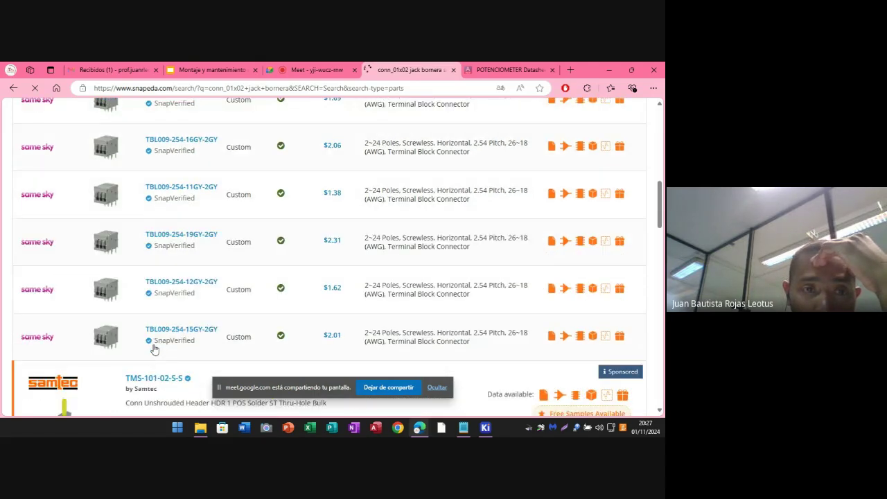
pyautogui.scroll(3, 154, 349)
pyautogui.scroll(2, 154, 349)
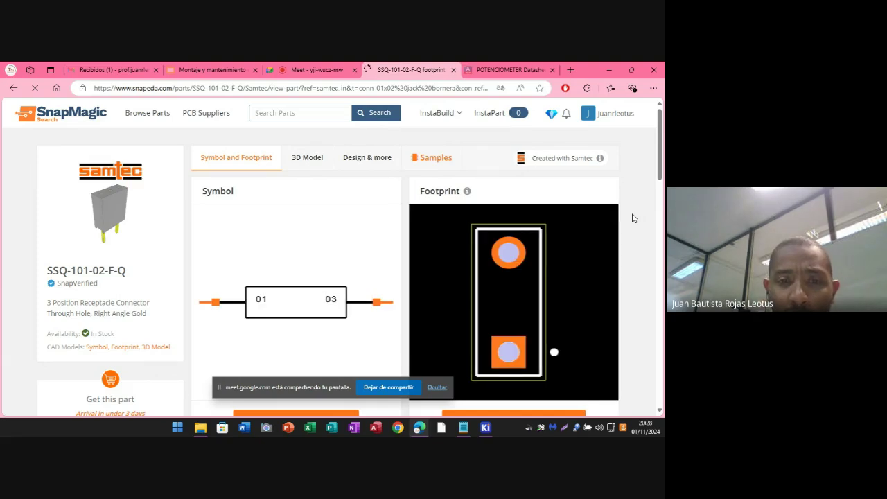
# - Download the SSQ-101-02-F-Q footprint in KiCad format, version V4 & Later
pyautogui.scroll(-3, 632, 219)
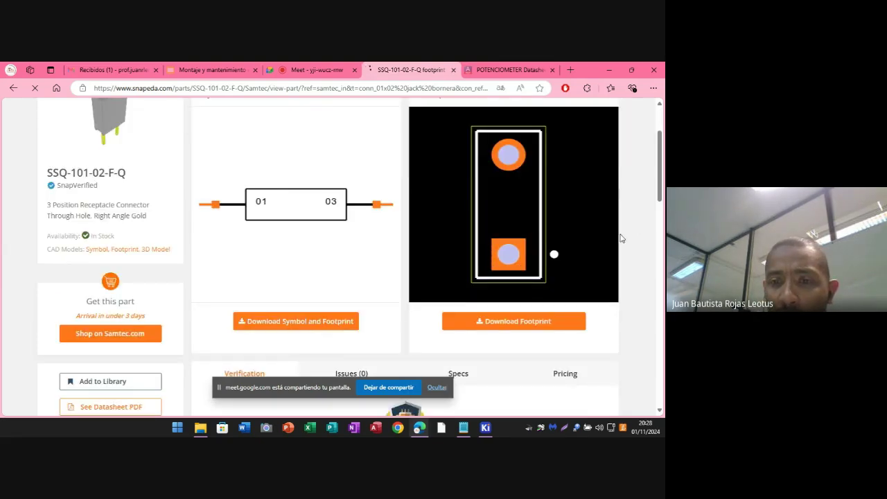
pyautogui.click(511, 329)
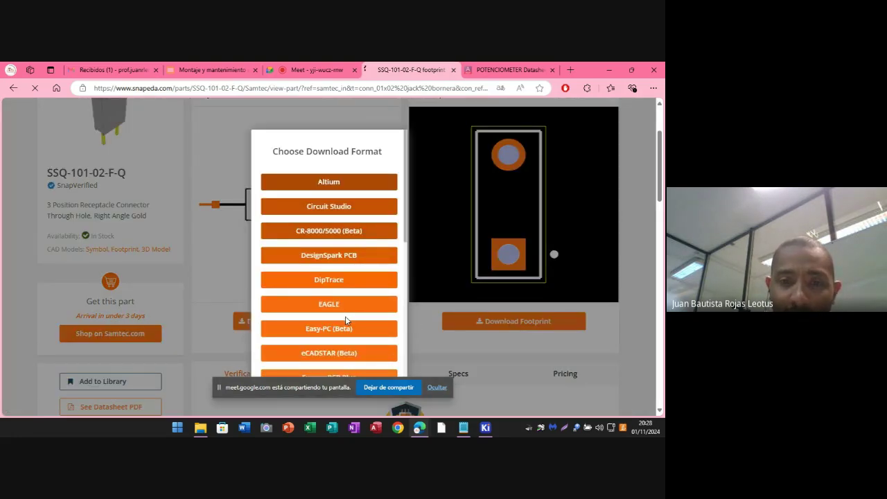
pyautogui.scroll(-3, 345, 316)
pyautogui.click(312, 334)
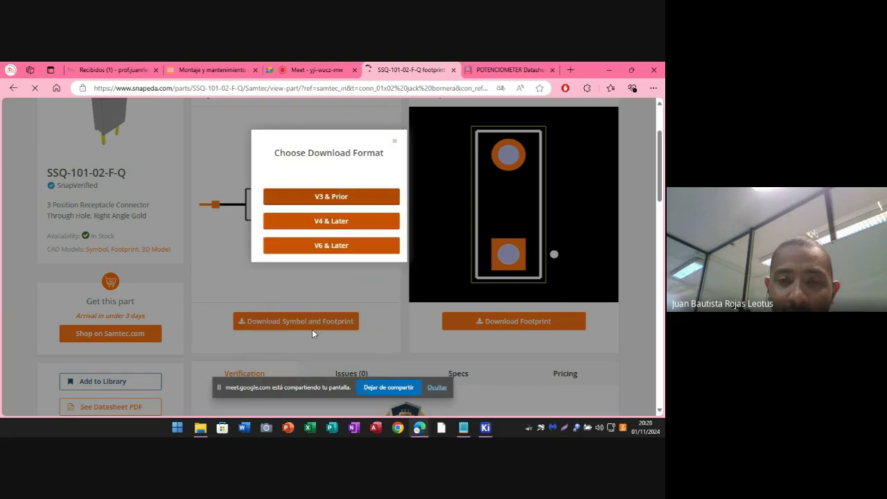
pyautogui.click(329, 221)
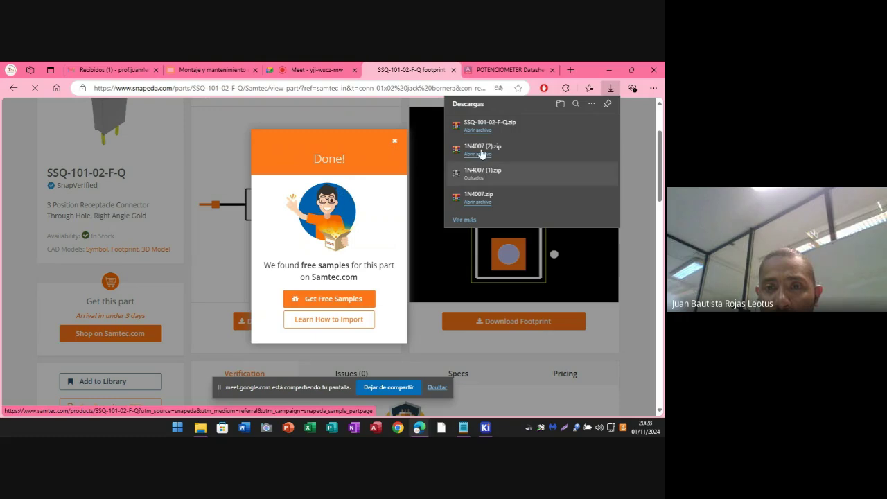
# - Show the downloaded SSQ-101-02-F-Q.zip in its folder, inspect the archive's contents in WinRAR and return to the folder window
pyautogui.moveTo(571, 129)
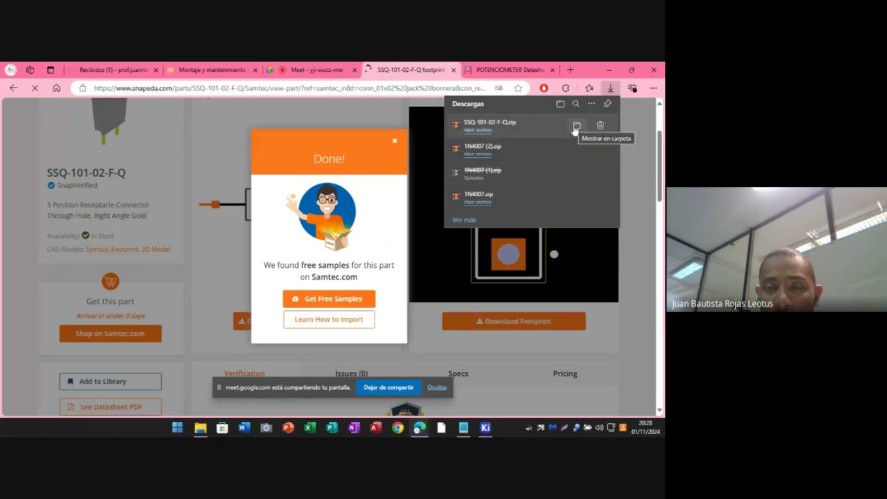
pyautogui.click(576, 126)
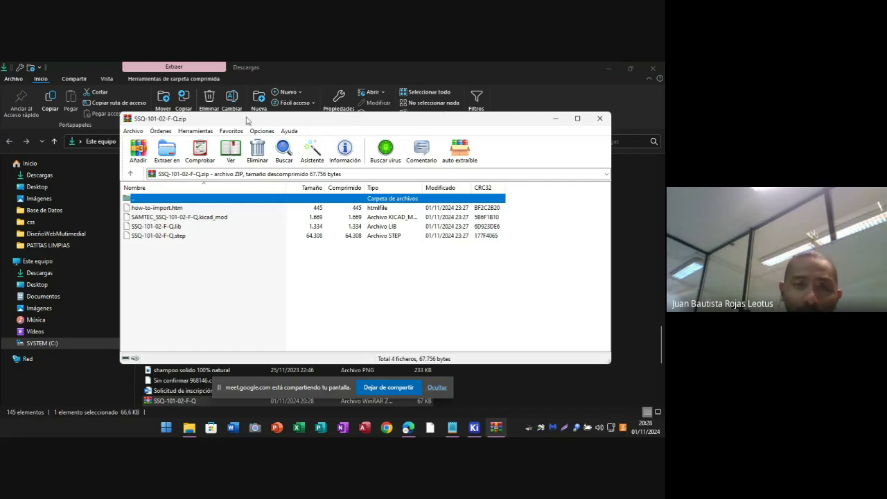
pyautogui.click(339, 73)
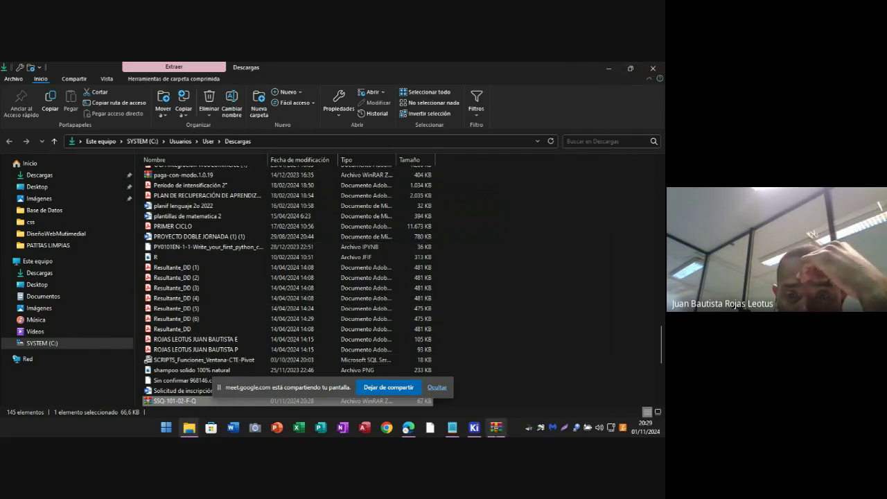
# - Return to the SSQ-101-02-F-Q page in the browser and download the footprint again in the V6 & Later format
pyautogui.moveTo(408, 428)
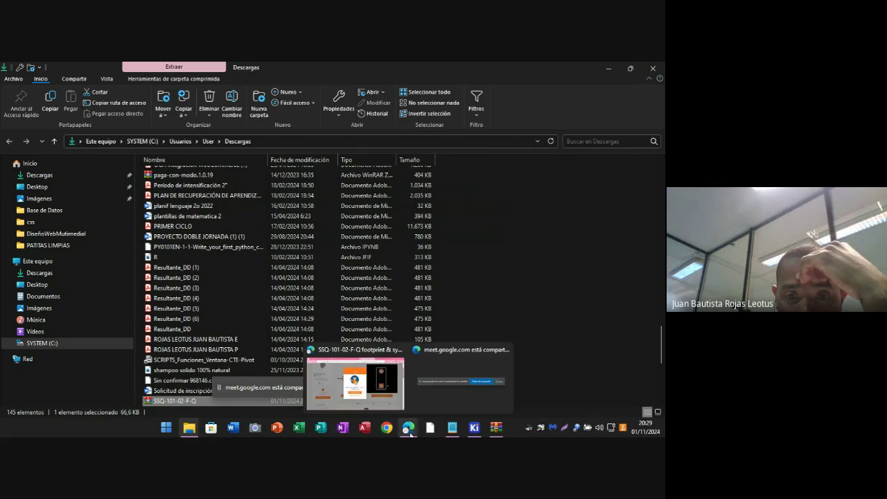
pyautogui.click(361, 355)
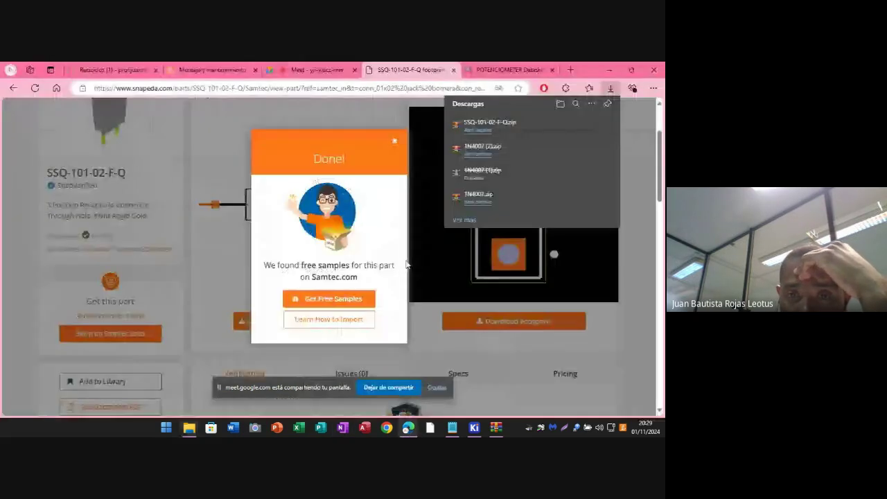
pyautogui.click(394, 144)
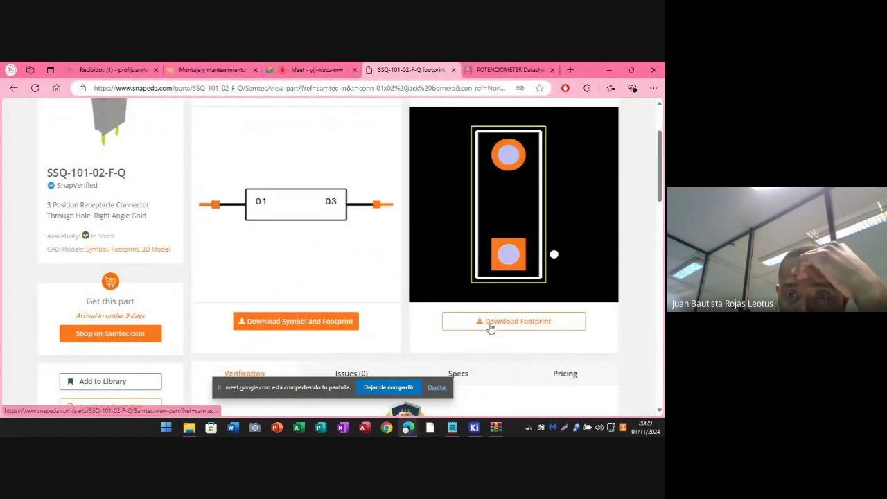
pyautogui.click(488, 323)
pyautogui.click(335, 332)
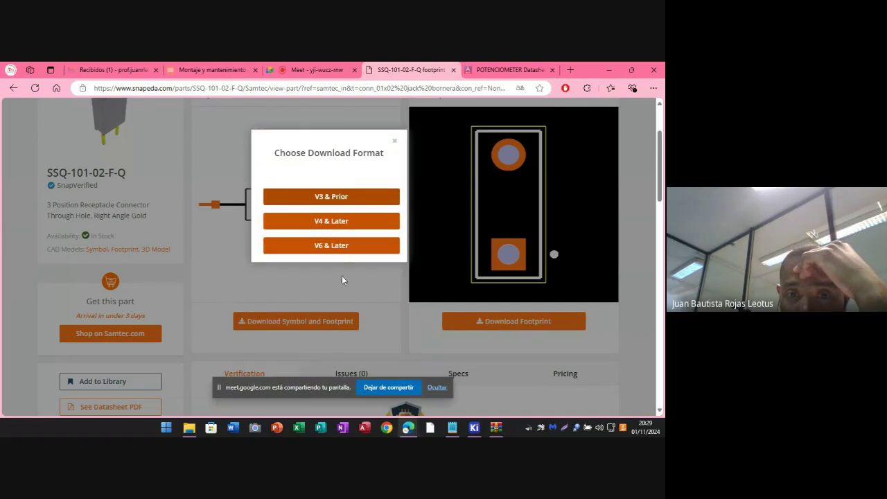
pyautogui.click(344, 246)
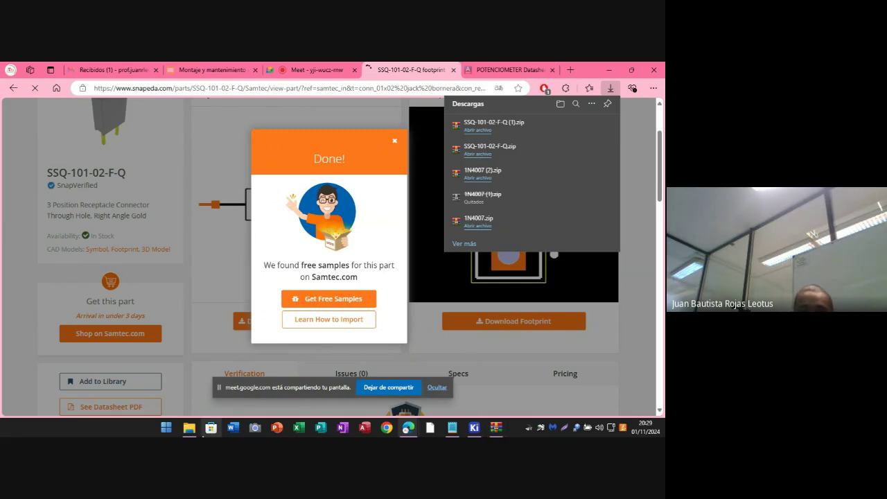
# - Close the duplicate Descargas window and the 1N4007 folder window, and bring up the remaining Descargas window
pyautogui.moveTo(189, 428)
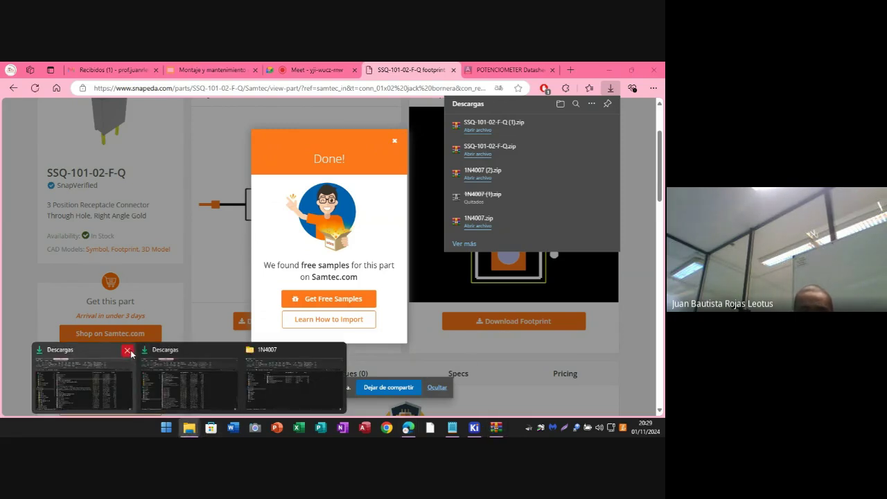
pyautogui.click(128, 351)
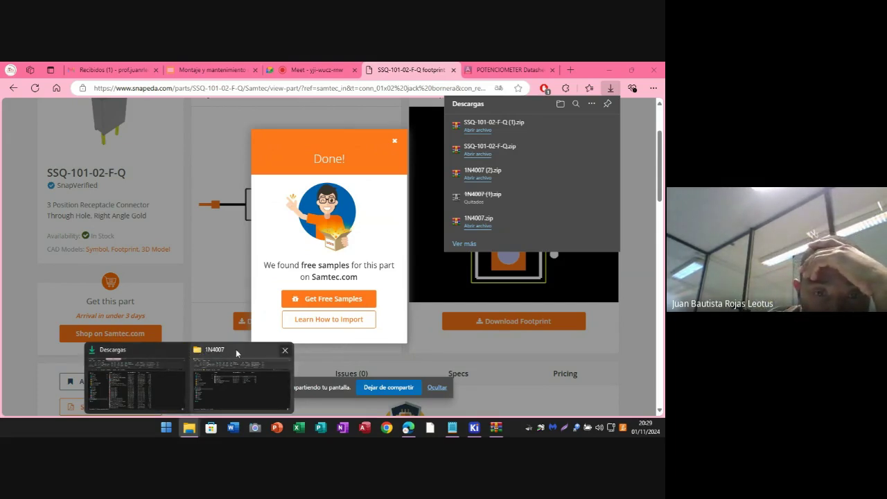
pyautogui.click(285, 352)
pyautogui.click(174, 360)
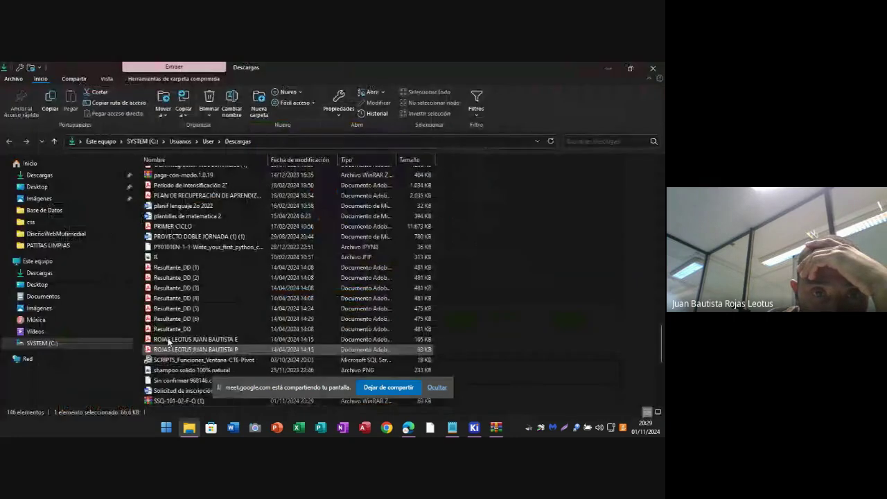
# - Locate the first SSQ-101-02-F-Q archive in Descargas and extract it to C:\Users\User\Downloads\SSQ-101-02-F-Q
pyautogui.scroll(20, 316, 299)
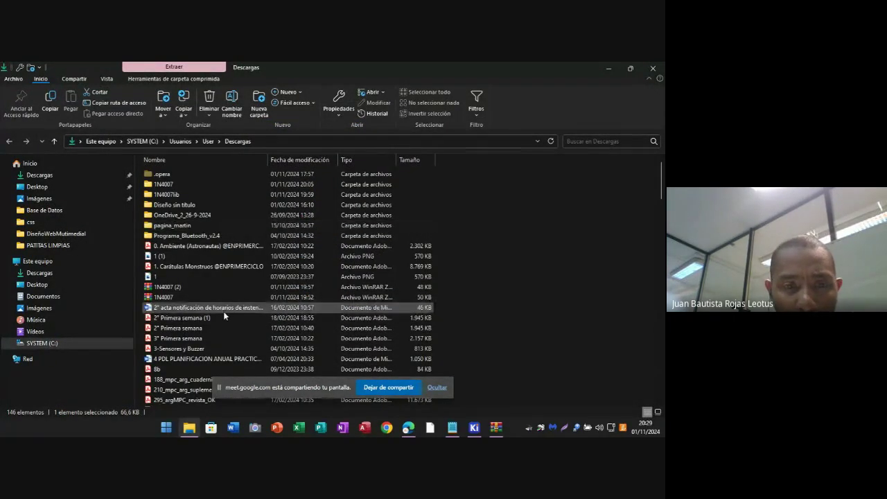
pyautogui.scroll(-4, 228, 319)
pyautogui.scroll(4, 233, 323)
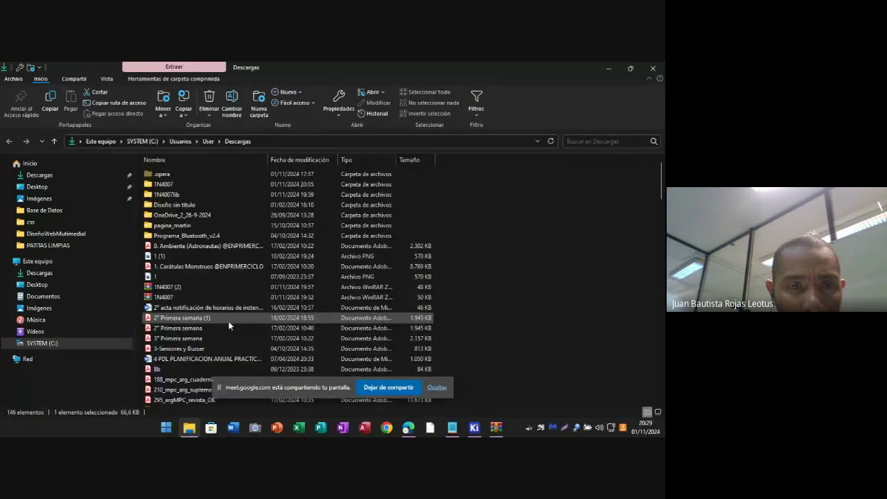
pyautogui.scroll(-20, 232, 318)
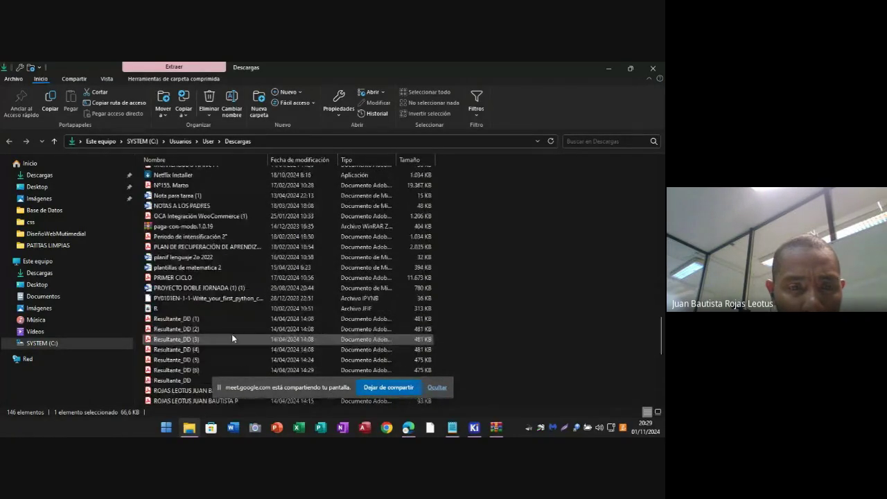
pyautogui.scroll(-3, 232, 338)
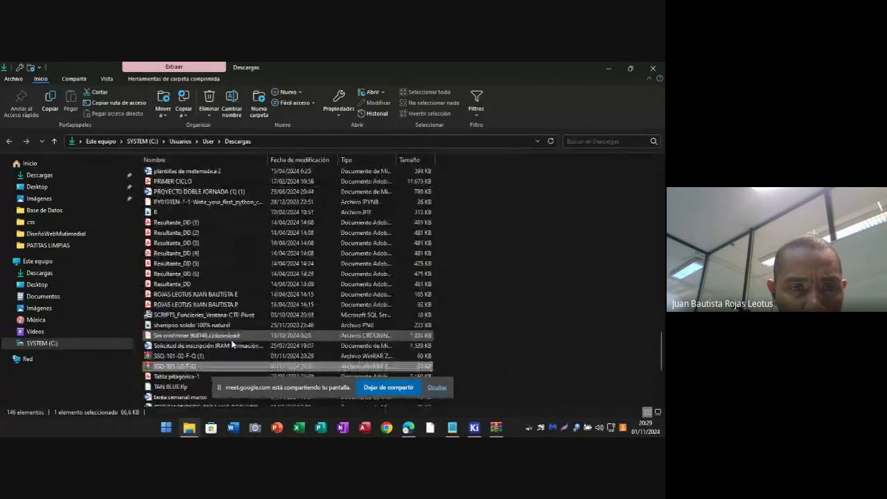
pyautogui.rightClick(194, 368)
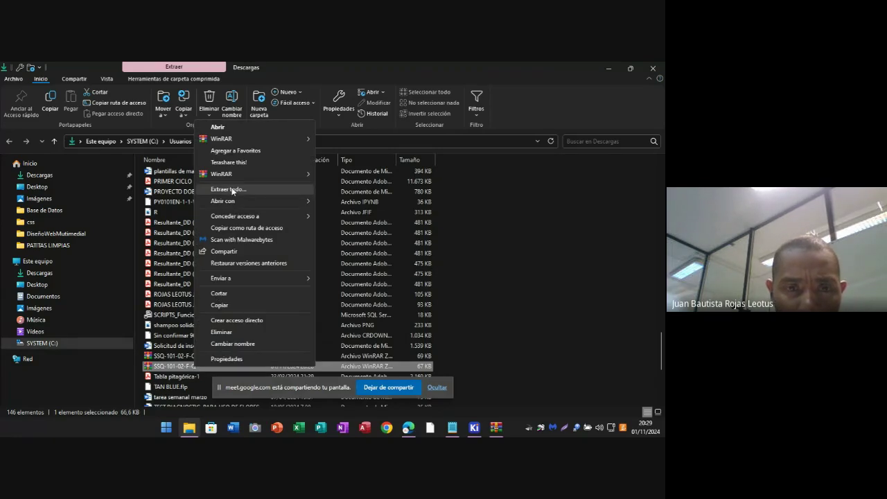
pyautogui.click(233, 190)
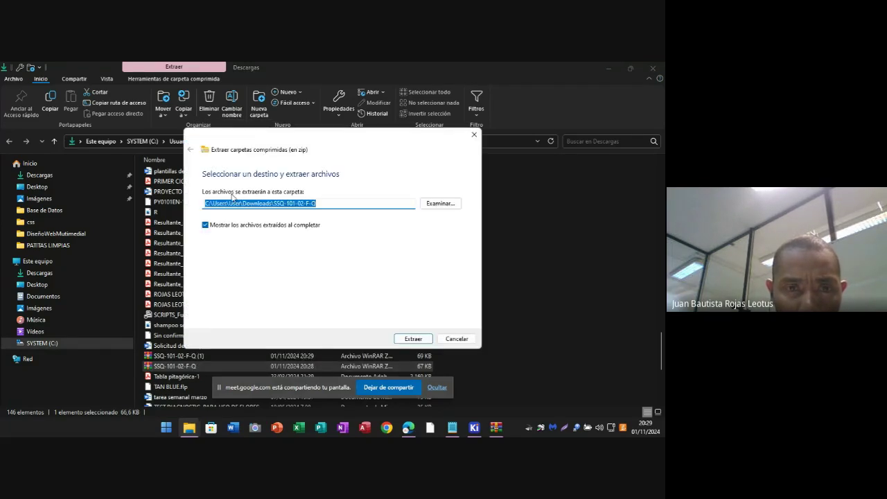
pyautogui.click(412, 339)
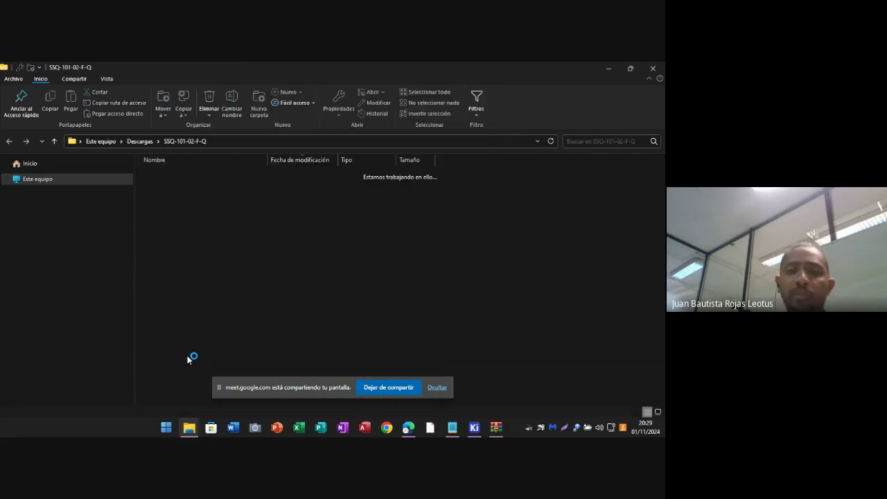
pyautogui.rightClick(187, 356)
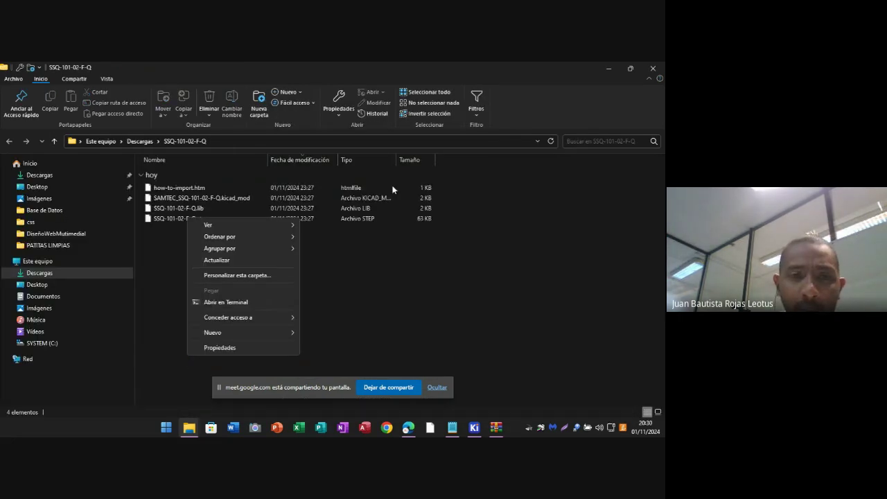
pyautogui.press('Escape')
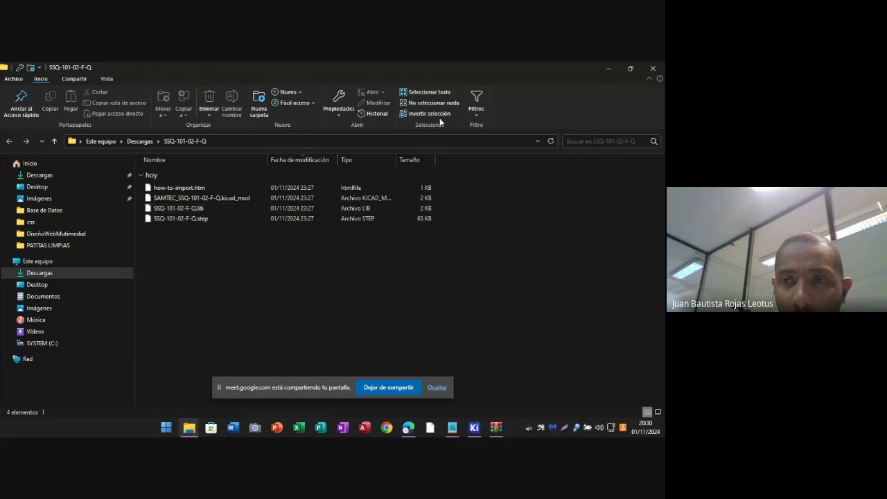
# - Reduce the extracted SSQ-101-02-F-Q folder window, move it aside and bring the Descargas window to the front
pyautogui.click(630, 69)
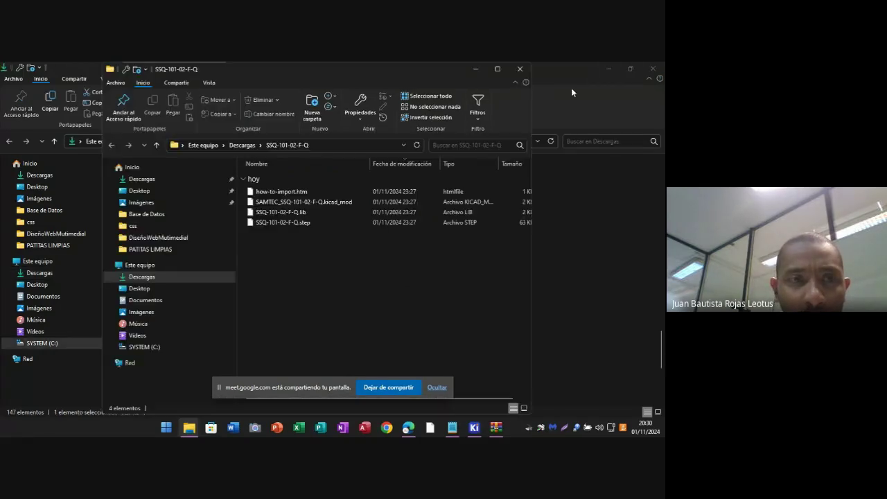
pyautogui.moveTo(281, 67); pyautogui.dragTo(416, 69)
pyautogui.click(262, 65)
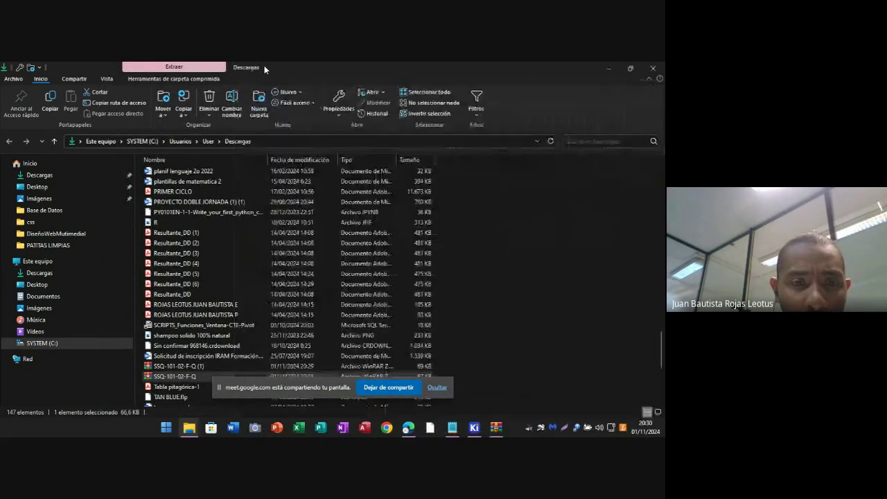
# - Rename the archive SSQ-101-02-F-Q (1) as SSQ-101-02-F-Q sys
pyautogui.click(184, 366)
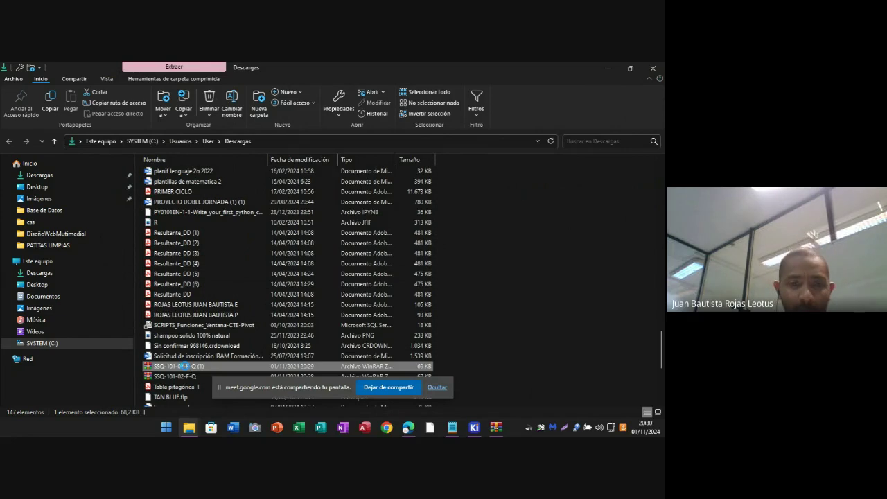
pyautogui.rightClick(184, 366)
pyautogui.click(214, 342)
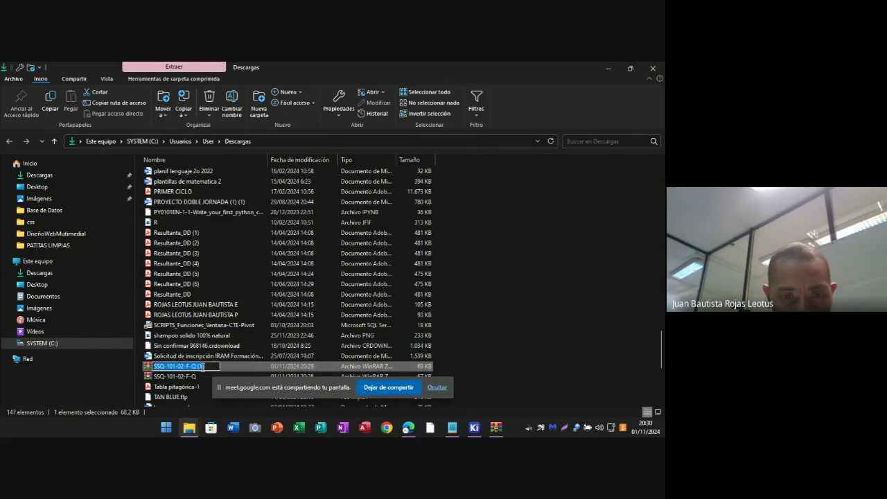
pyautogui.click(205, 366)
pyautogui.press('BackSpace')
pyautogui.press('BackSpace')
pyautogui.press('BackSpace')
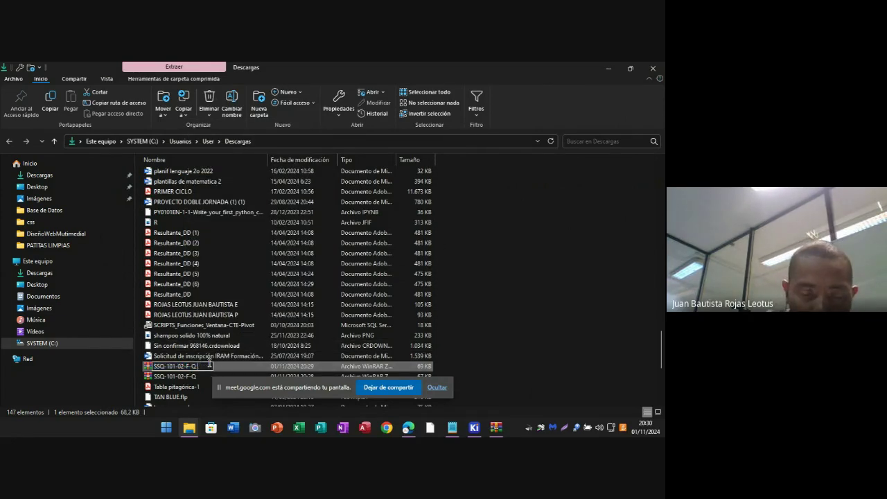
pyautogui.write('.sys')
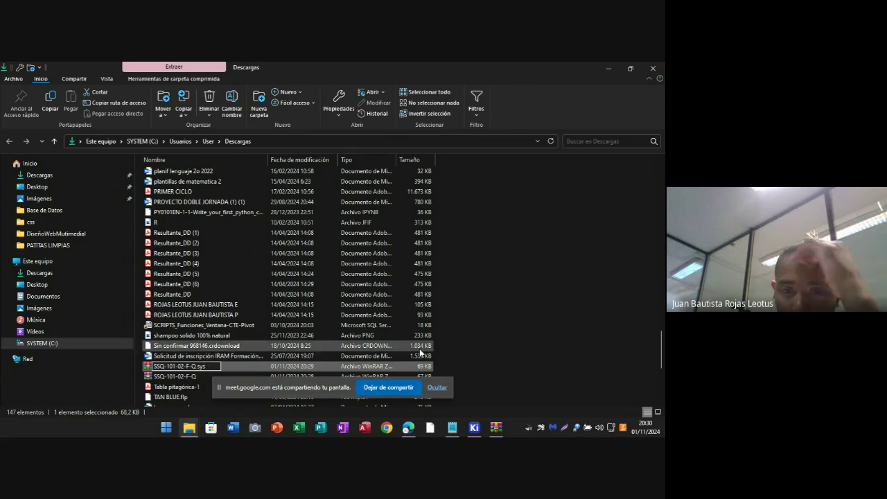
pyautogui.click(498, 329)
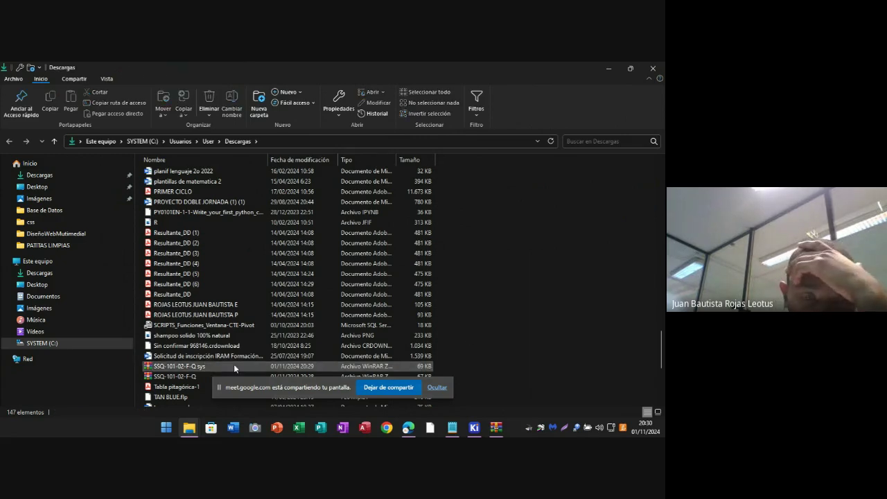
# - Extract the SSQ-101-02-F-Q sys archive to C:\Users\User\Downloads\SSQ-101-02-F-Q sys
pyautogui.rightClick(190, 367)
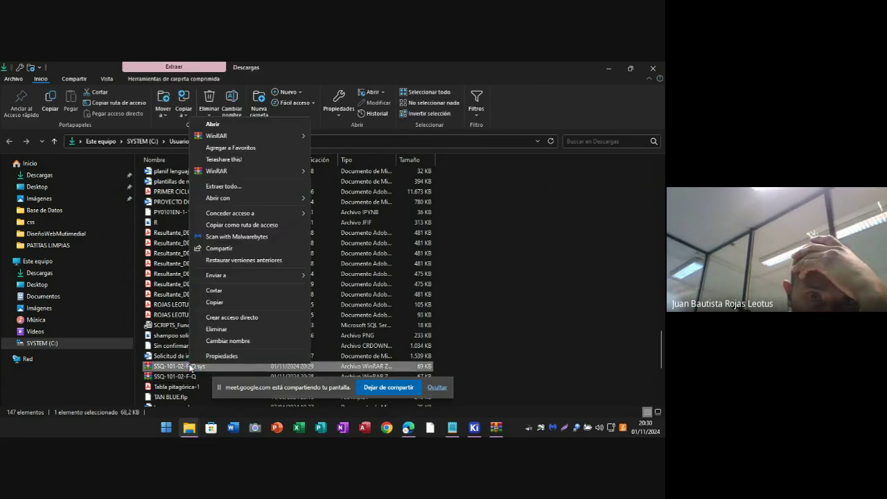
pyautogui.click(229, 187)
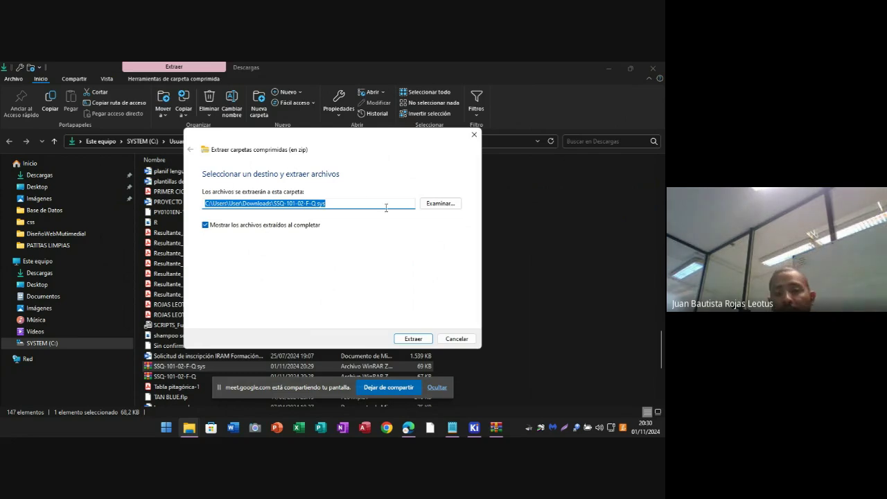
pyautogui.click(414, 339)
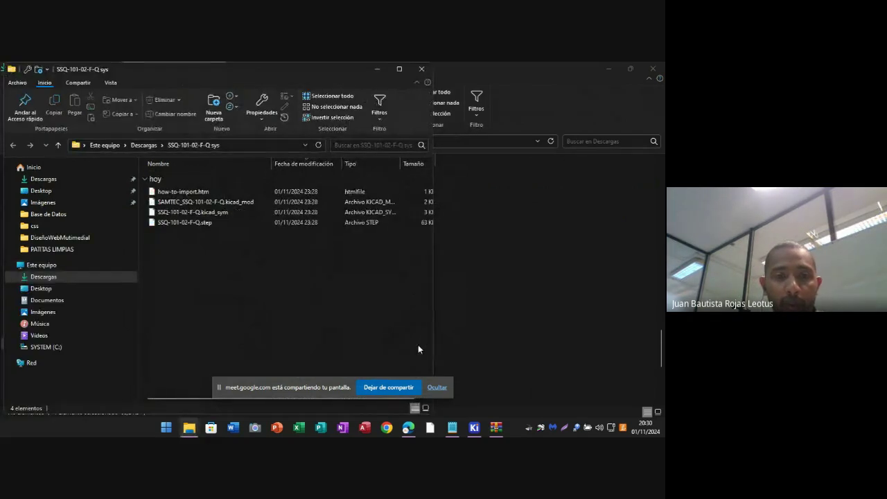
# - Copy SSQ-101-02-F-Q.kicad_sym from the SSQ-101-02-F-Q sys folder into the SSQ-101-02-F-Q folder
pyautogui.click(200, 213)
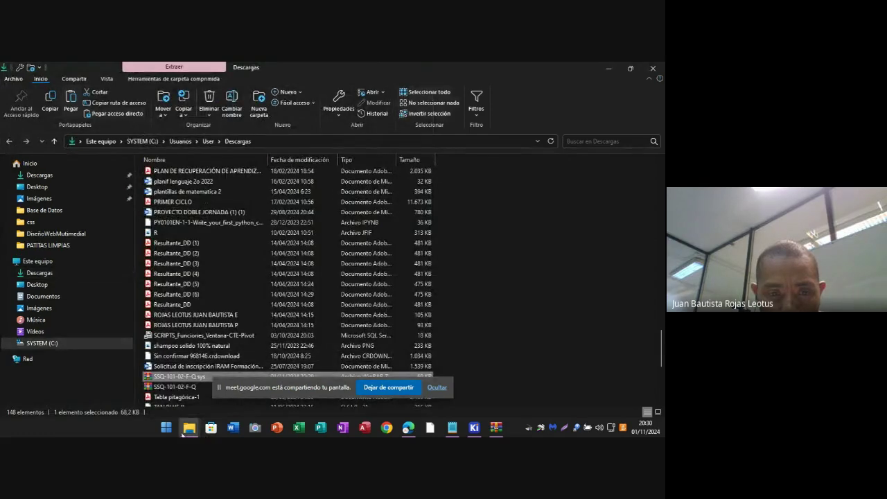
pyautogui.moveTo(187, 431)
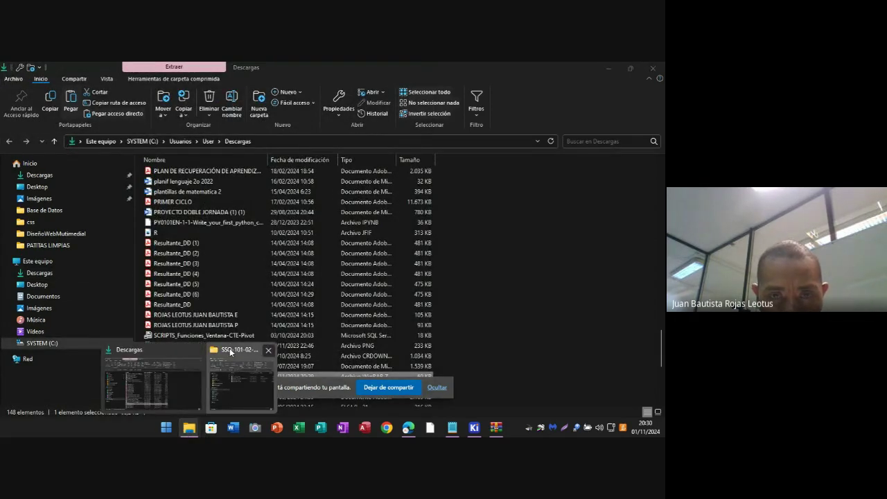
pyautogui.click(229, 378)
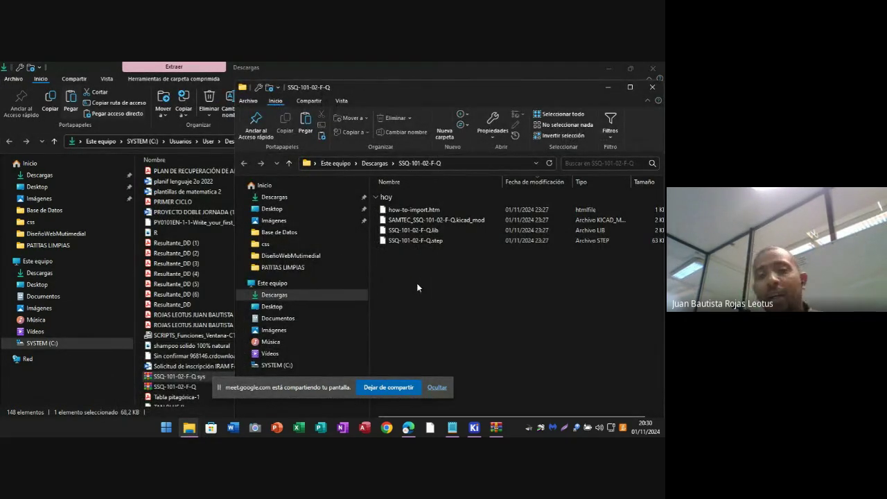
pyautogui.hotkey('ctrl', 'v')
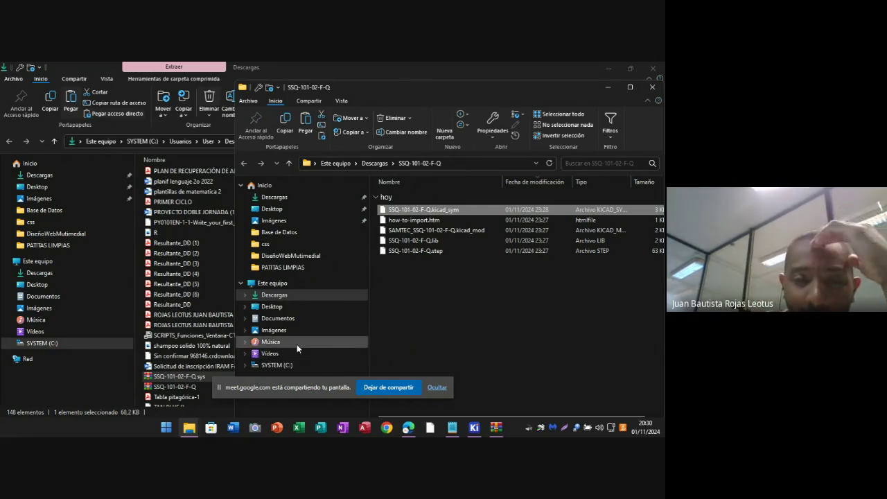
# - Go to drive C: in the SSQ-101-02-F-Q folder window, maximize the window and open the Archivos de programa folder
pyautogui.click(286, 367)
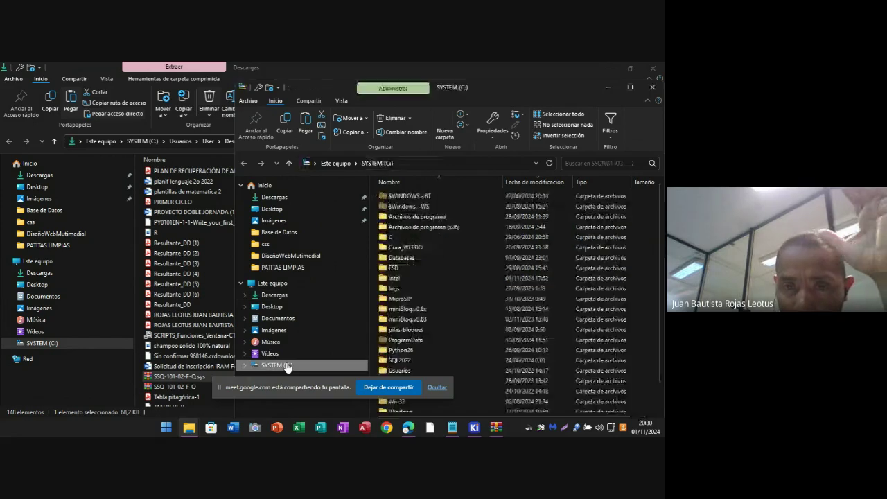
pyautogui.moveTo(481, 93); pyautogui.dragTo(356, 93)
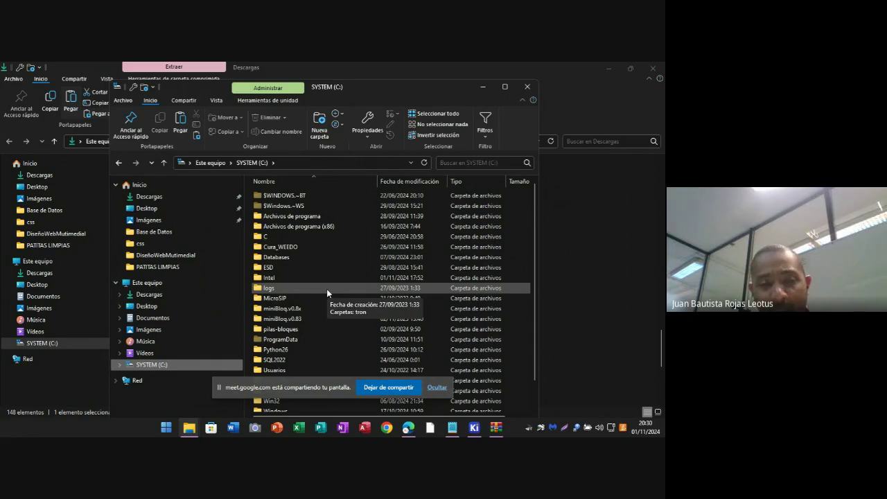
pyautogui.doubleClick(367, 89)
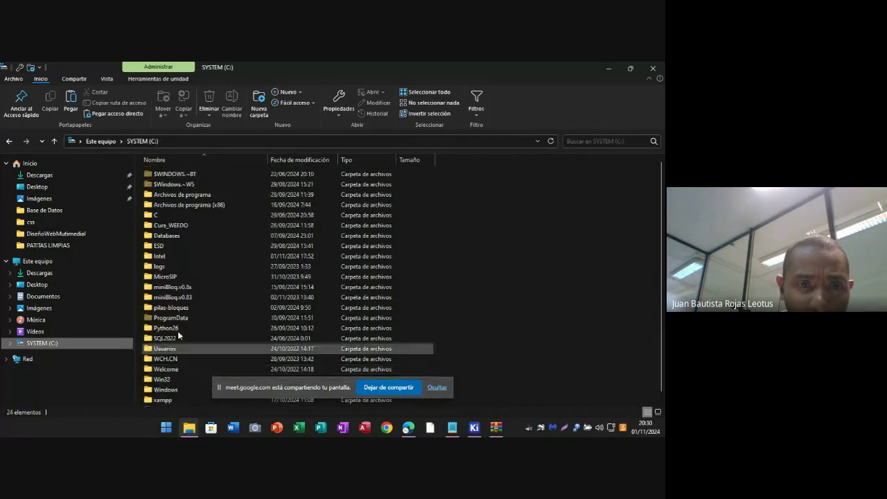
pyautogui.click(209, 196)
pyautogui.doubleClick(209, 196)
# - Look through the program folders in Archivos de programa for the KiCad installation and go back to drive C:
pyautogui.scroll(-5, 233, 329)
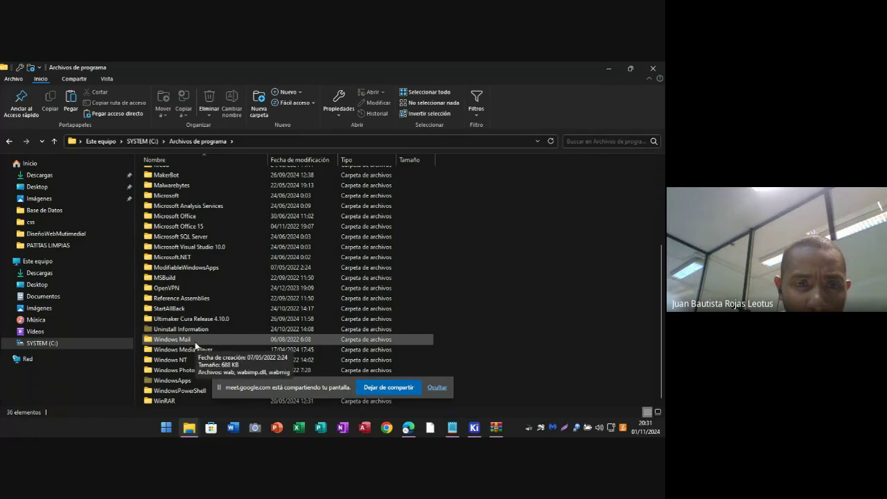
pyautogui.scroll(3, 196, 340)
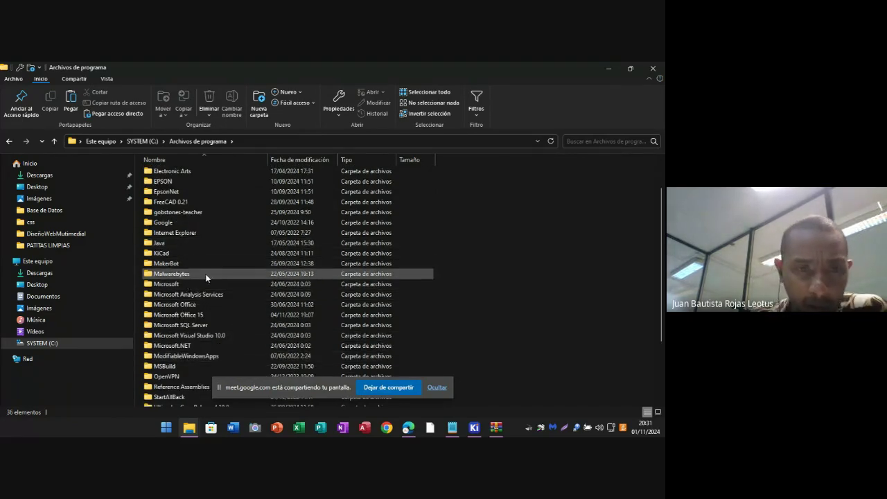
pyautogui.scroll(2, 213, 276)
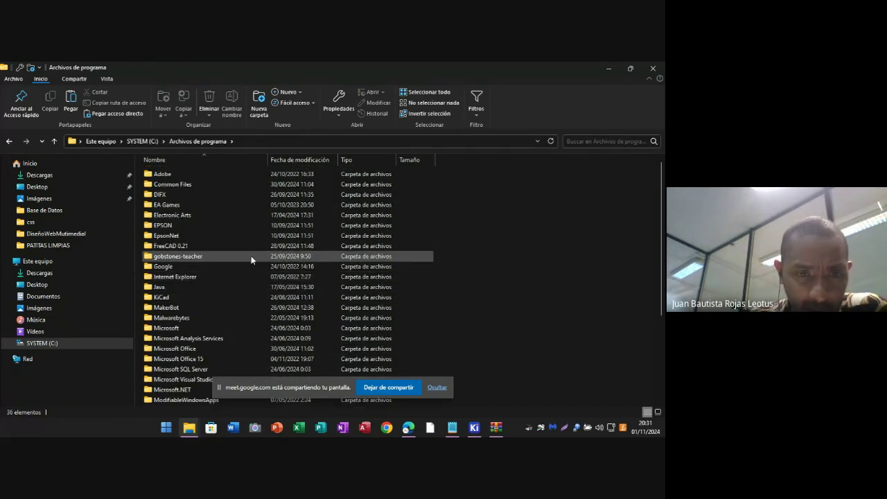
pyautogui.scroll(-2, 251, 256)
pyautogui.scroll(-2, 250, 263)
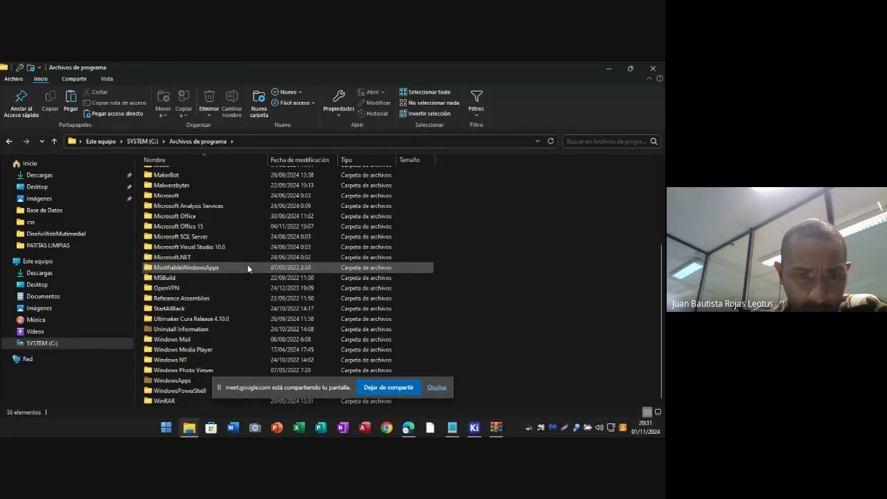
pyautogui.press('BackSpace')
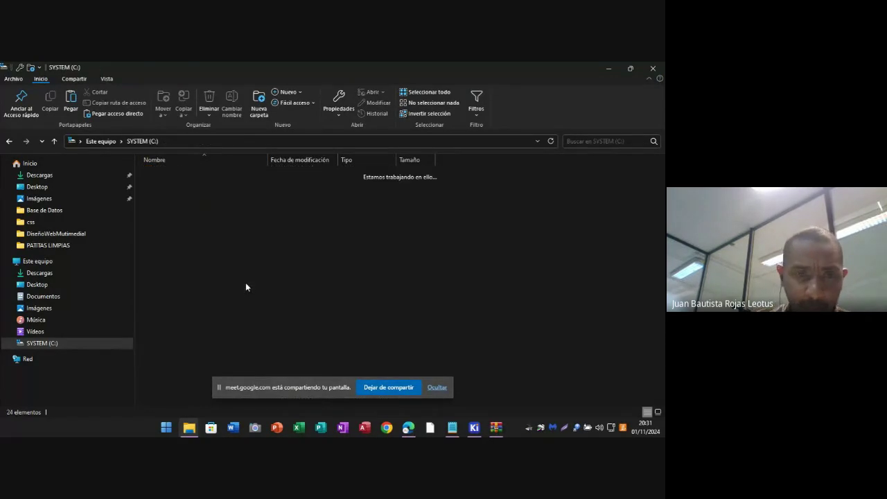
# - Close the folder window and minimize the browser, schematic editor, SSQ-101-02-F-Q.zip archive and KiCad project windows to reach the desktop
pyautogui.click(655, 73)
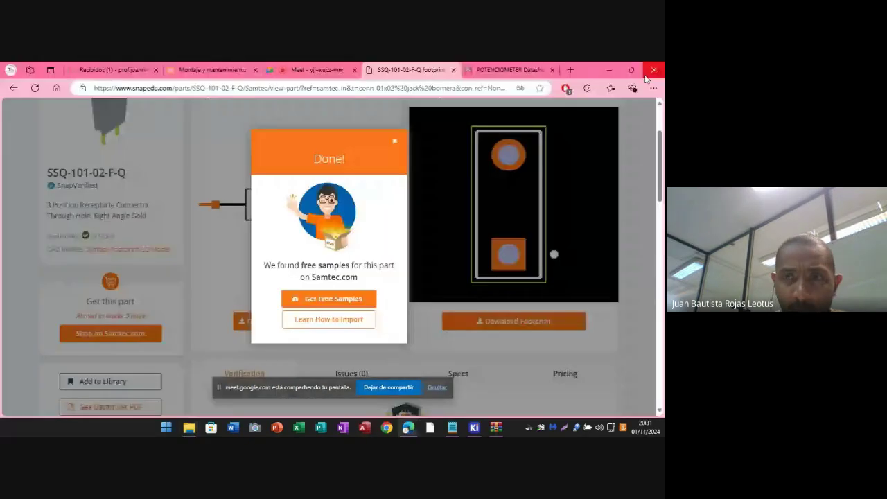
pyautogui.click(648, 72)
pyautogui.click(606, 68)
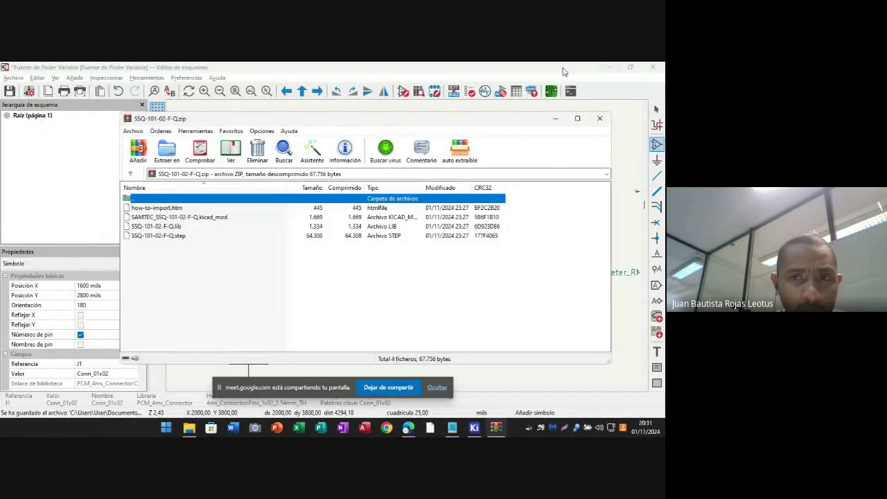
pyautogui.click(609, 69)
pyautogui.click(556, 117)
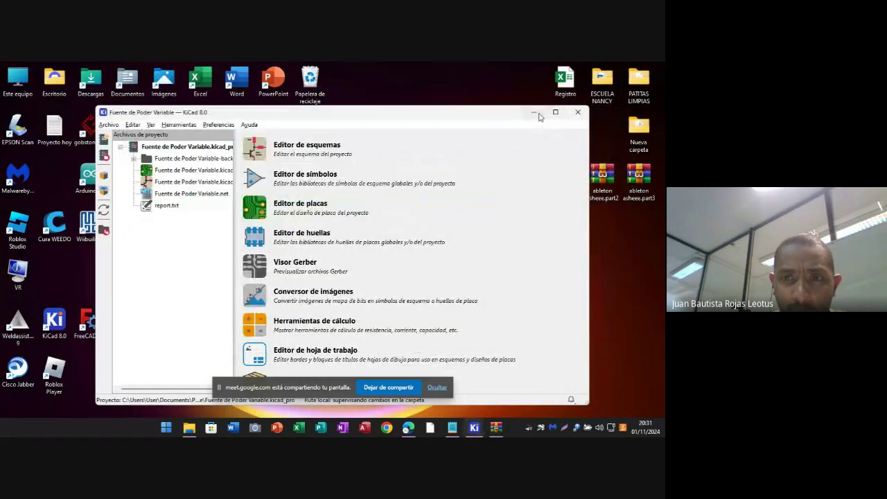
pyautogui.click(537, 112)
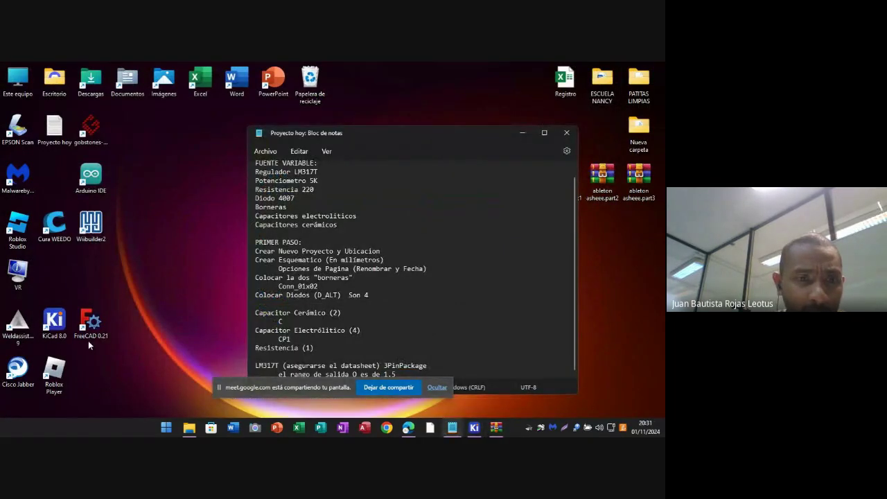
# - Open the file location of the KiCad 8.0 desktop shortcut
pyautogui.doubleClick(54, 324)
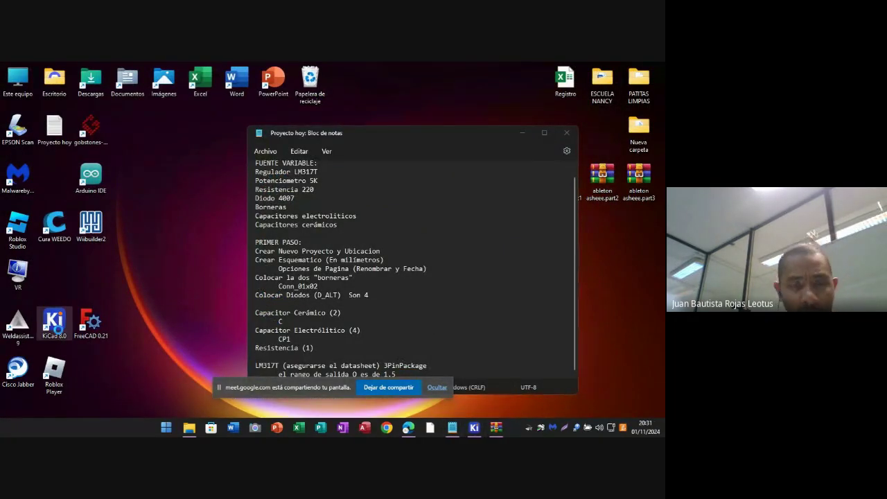
pyautogui.rightClick(60, 333)
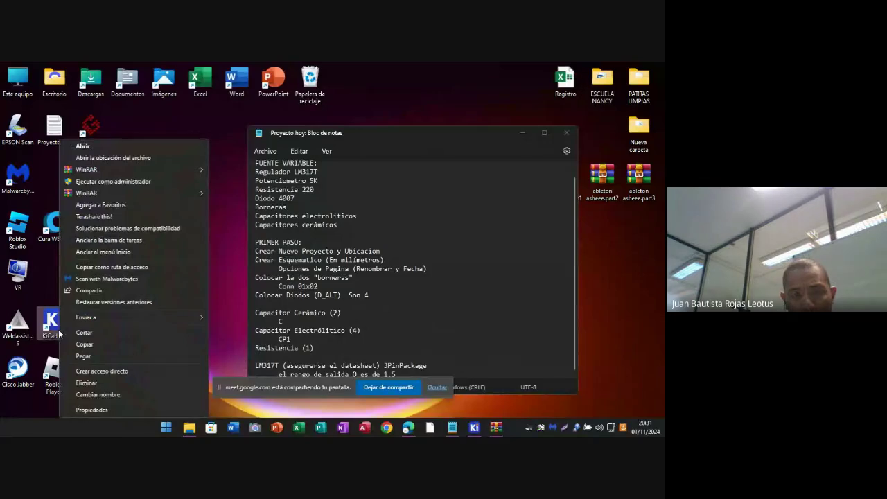
pyautogui.click(129, 159)
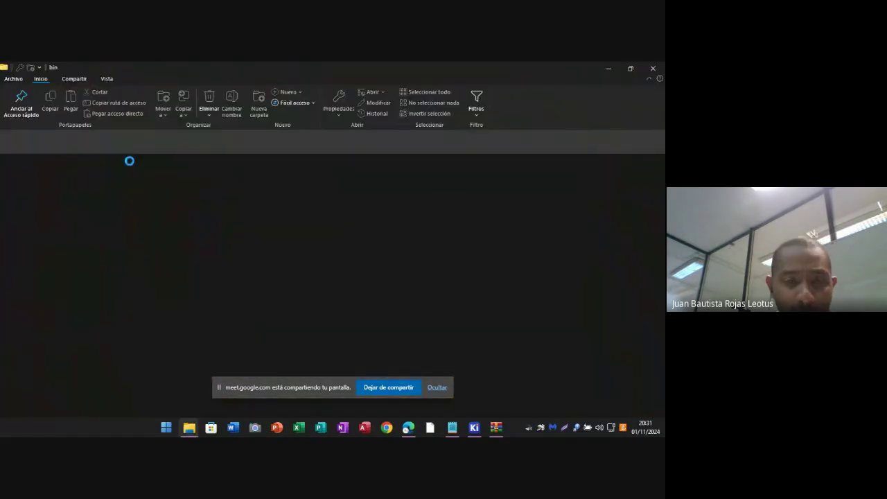
# - Examine the contents of the Lib folder inside KiCad's bin folder and return to bin
pyautogui.scroll(15, 229, 324)
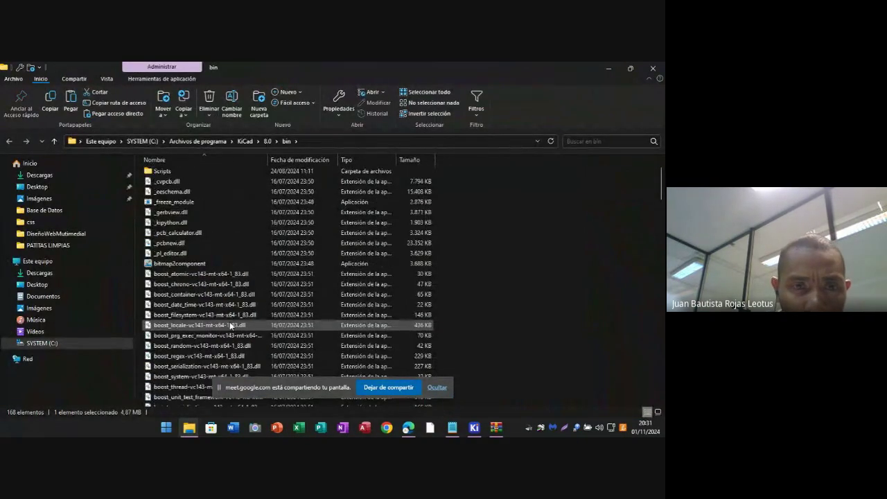
pyautogui.scroll(2, 230, 323)
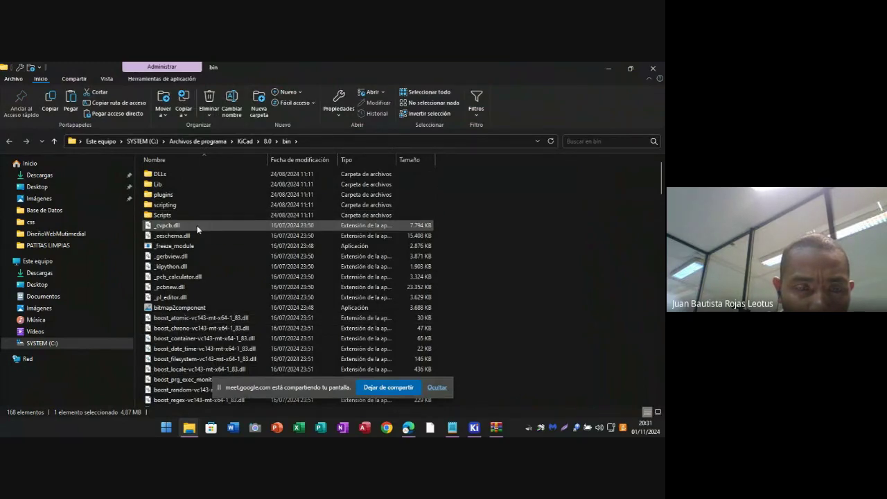
pyautogui.doubleClick(157, 184)
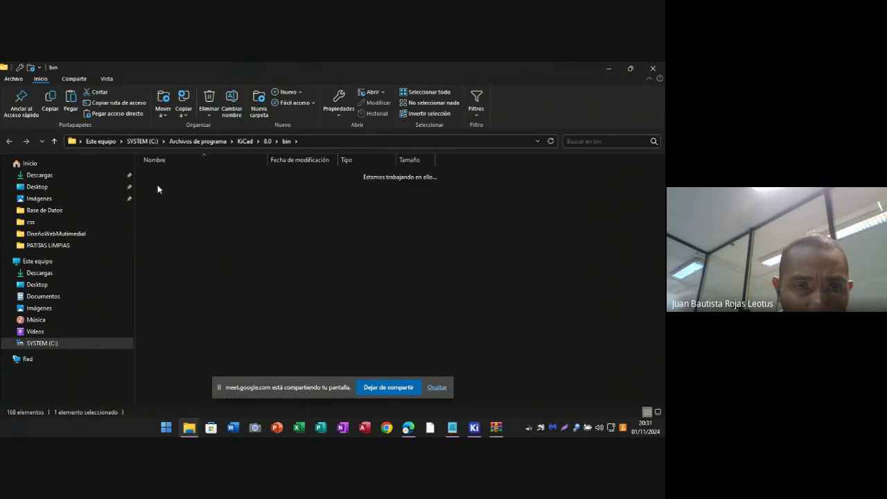
pyautogui.scroll(-10, 458, 316)
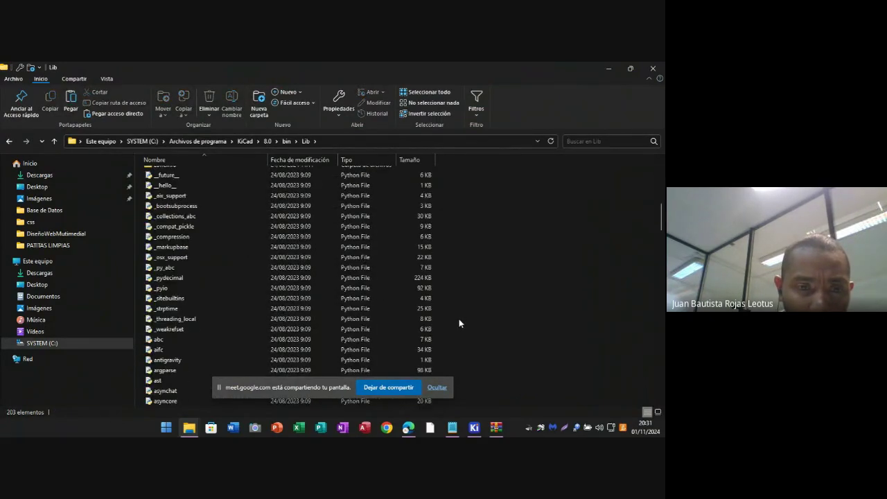
pyautogui.scroll(4, 458, 319)
pyautogui.scroll(4, 459, 321)
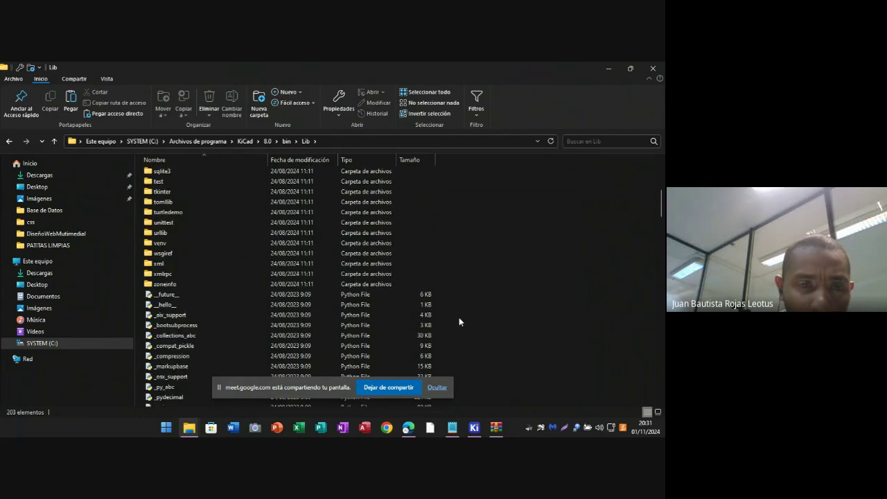
pyautogui.scroll(2, 260, 309)
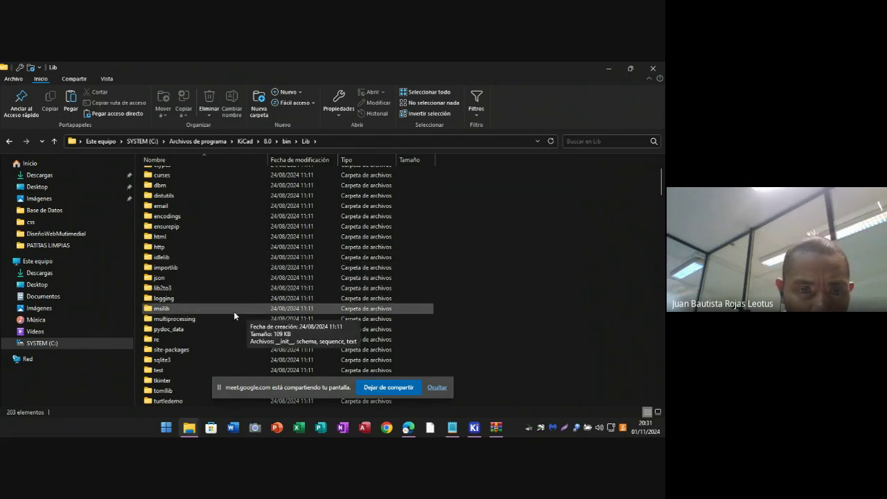
pyautogui.scroll(-4, 234, 312)
pyautogui.scroll(6, 223, 328)
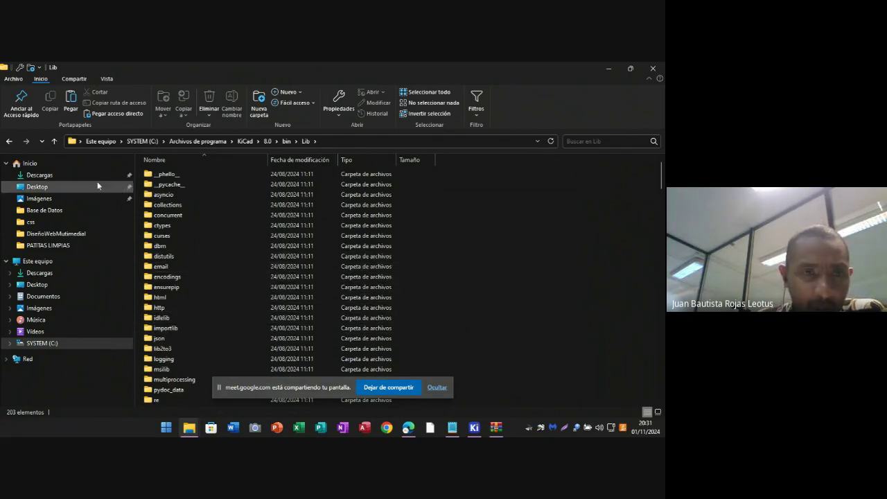
pyautogui.click(55, 141)
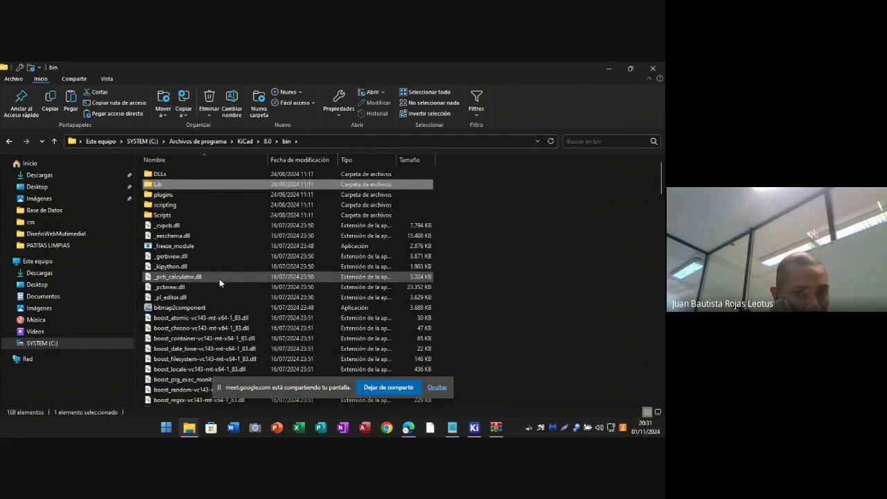
# - Look through the files in KiCad's bin folder and check the options available for the kicad application
pyautogui.scroll(-10, 219, 279)
pyautogui.scroll(-8, 214, 309)
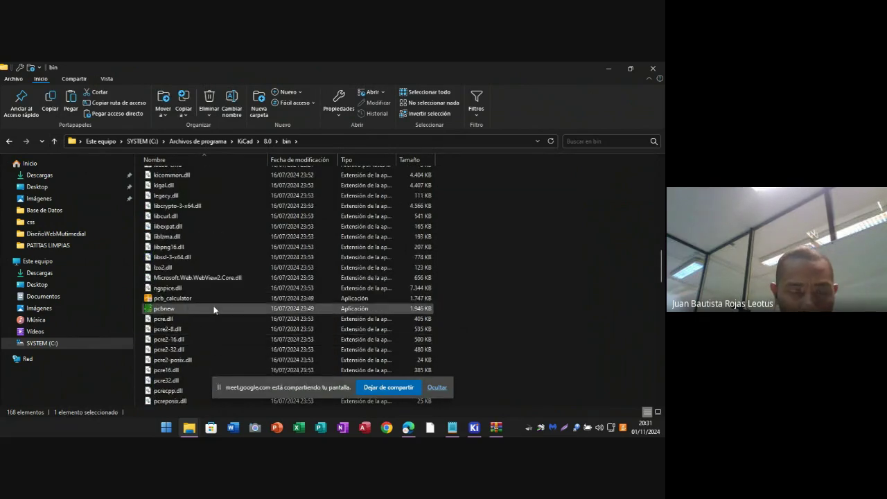
pyautogui.scroll(-7, 319, 249)
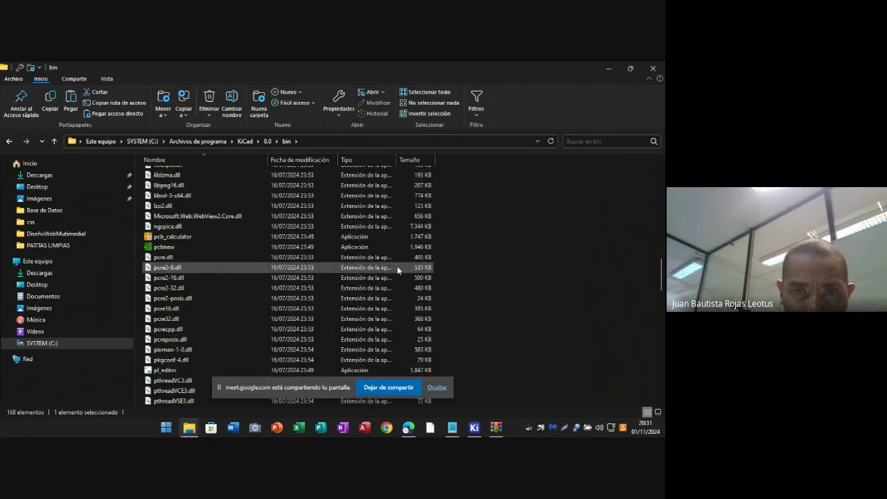
pyautogui.scroll(8, 234, 306)
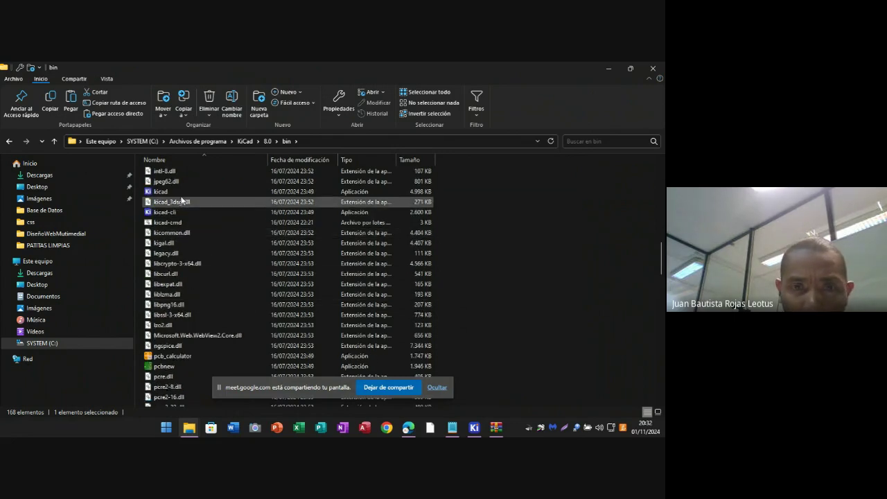
pyautogui.click(145, 192)
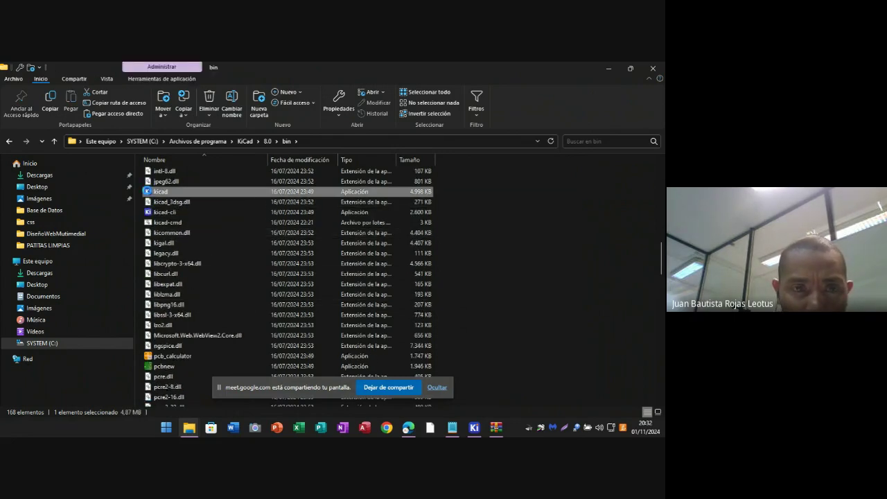
pyautogui.rightClick(145, 191)
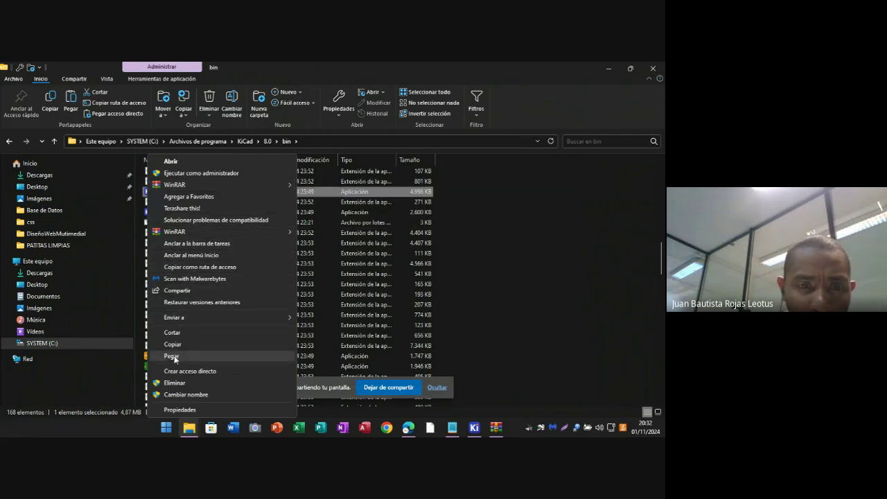
pyautogui.click(542, 293)
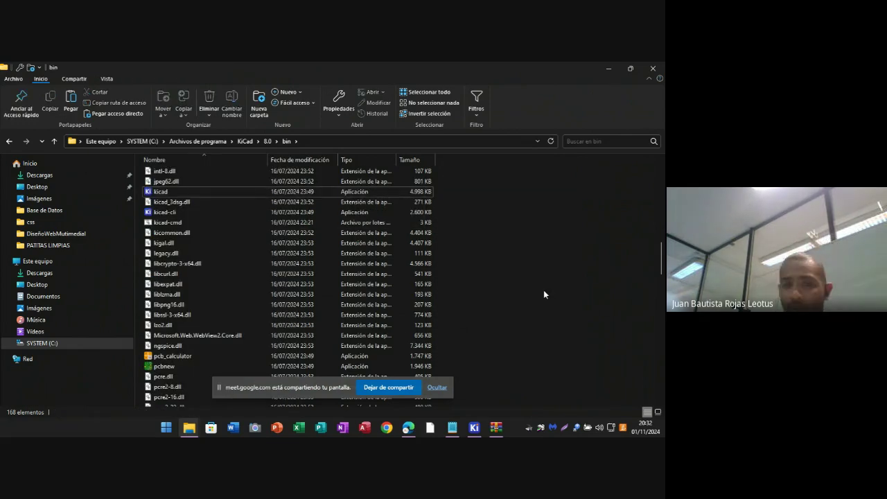
# - Check the Lib folder inside bin once more and close the folder window
pyautogui.scroll(15, 250, 305)
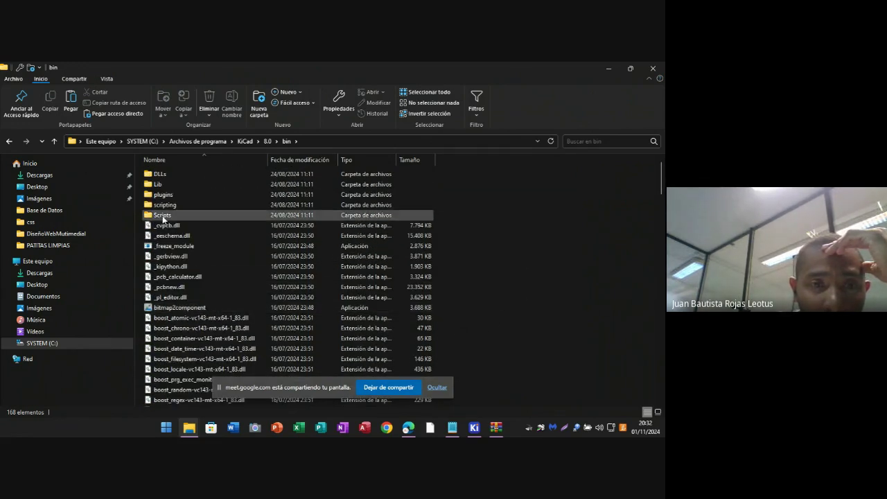
pyautogui.doubleClick(158, 185)
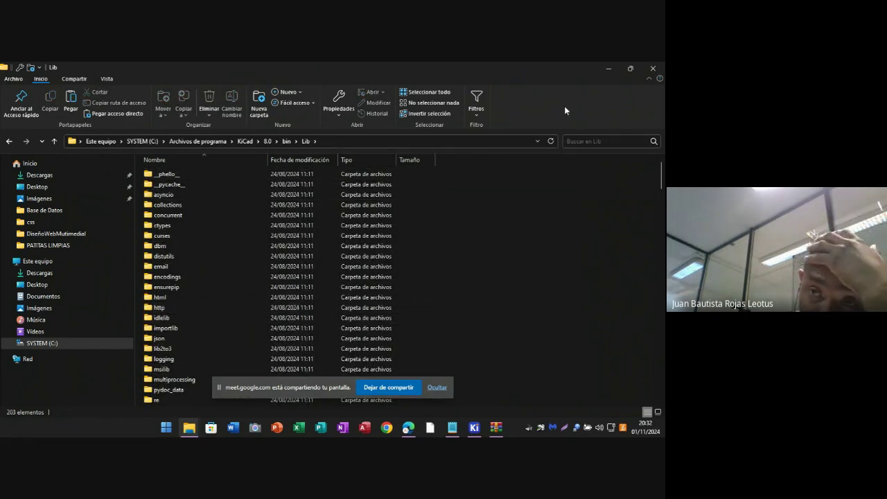
pyautogui.click(652, 69)
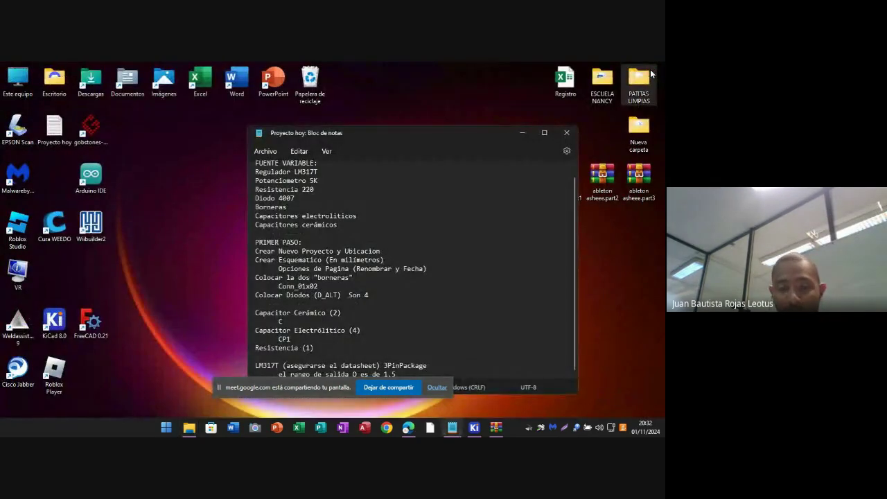
# - Switch to the KiCad schematic editor and open the symbol library manager
pyautogui.click(475, 429)
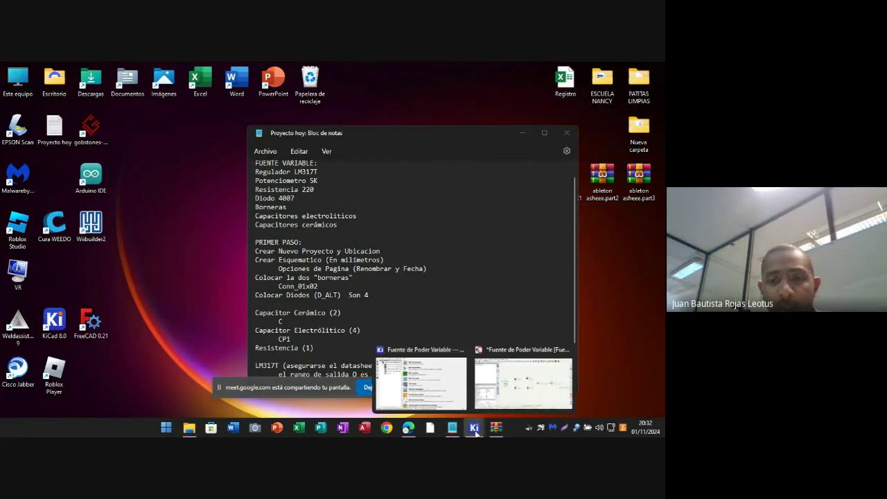
pyautogui.click(505, 383)
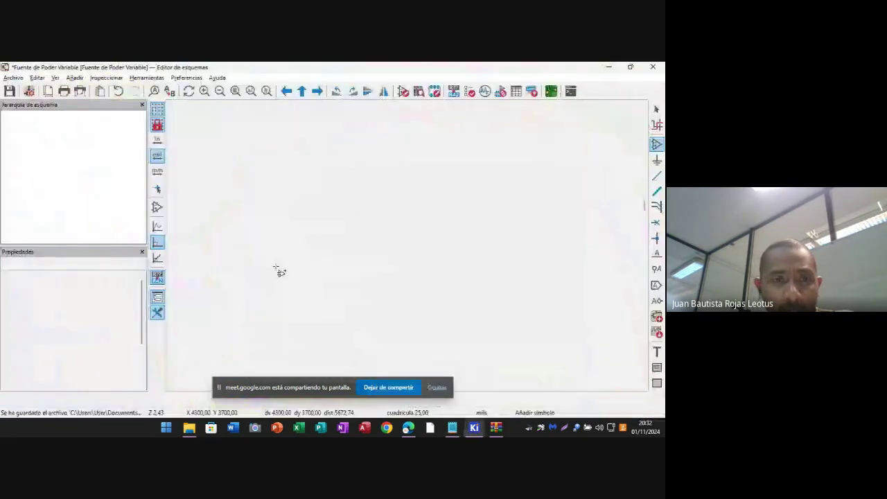
pyautogui.click(187, 78)
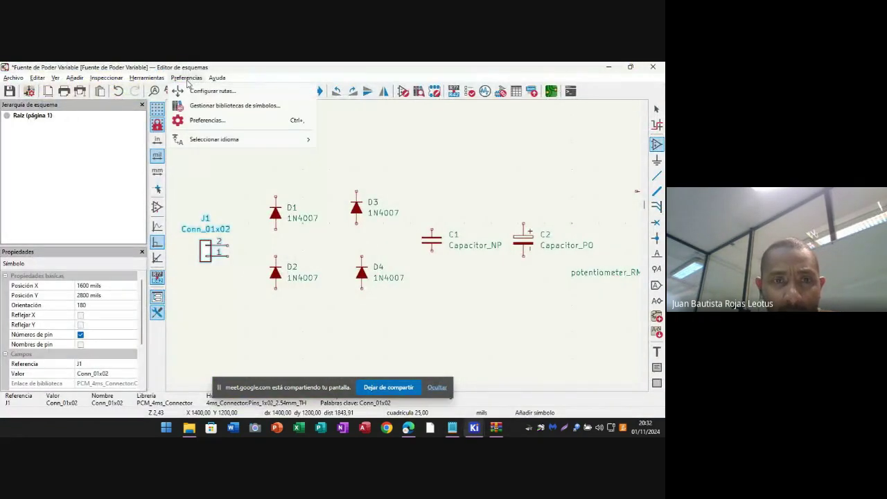
pyautogui.click(214, 107)
# - Add SSQ-101-02-F-Q.kicad_sym from the SSQ-101-02-F-Q sys folder in Descargas to the global symbol libraries
pyautogui.scroll(-6, 248, 208)
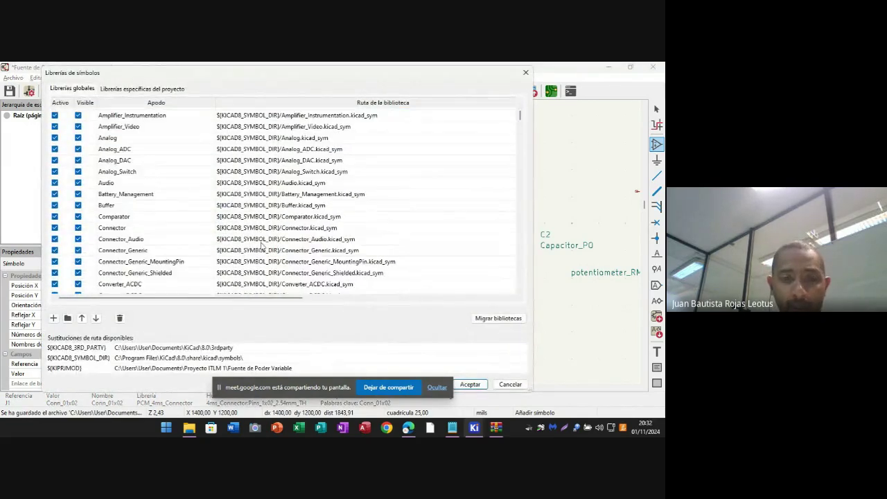
pyautogui.click(53, 319)
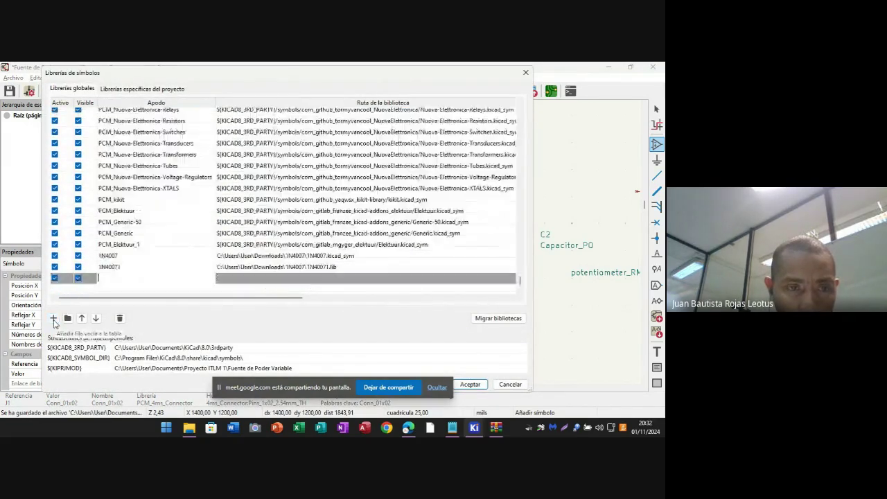
pyautogui.click(67, 320)
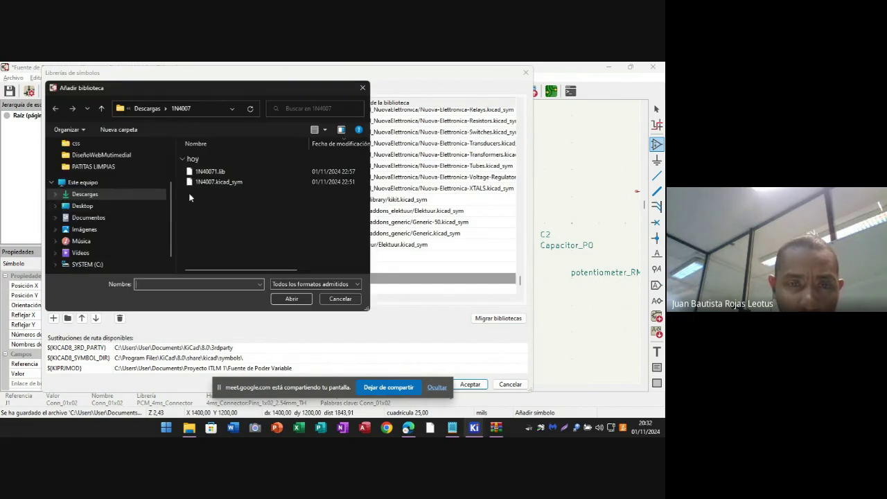
pyautogui.click(102, 112)
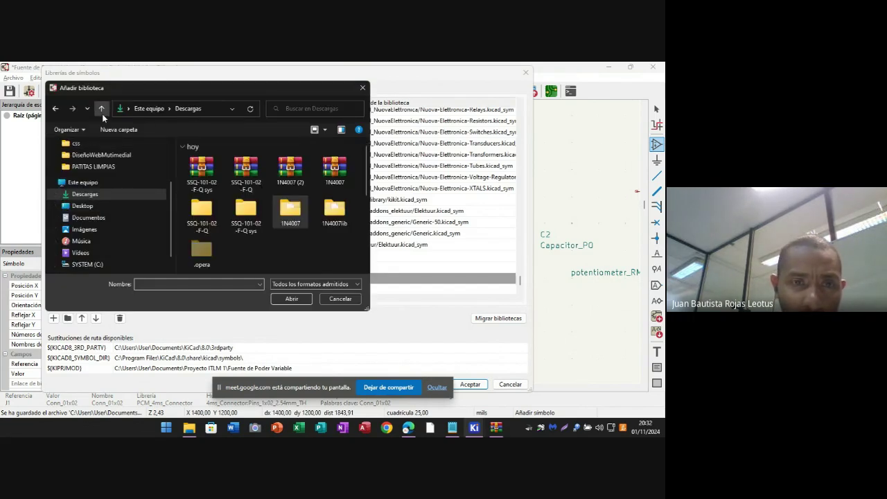
pyautogui.doubleClick(240, 222)
pyautogui.click(238, 173)
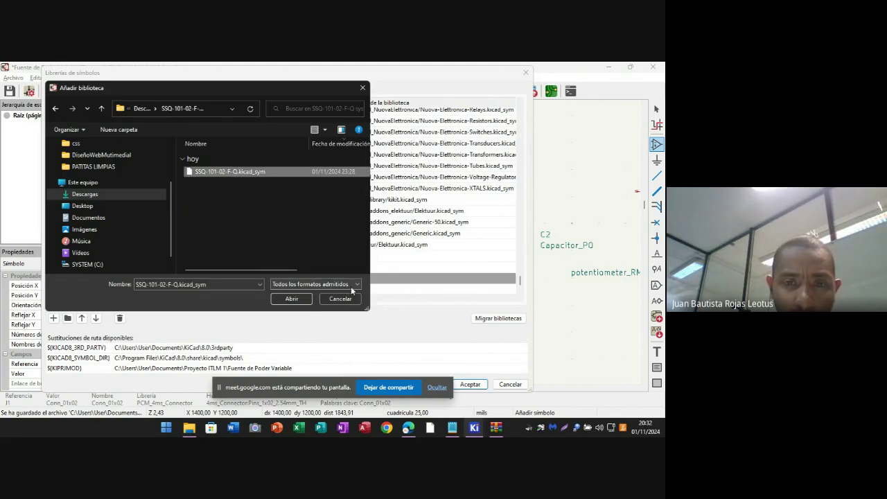
pyautogui.click(358, 284)
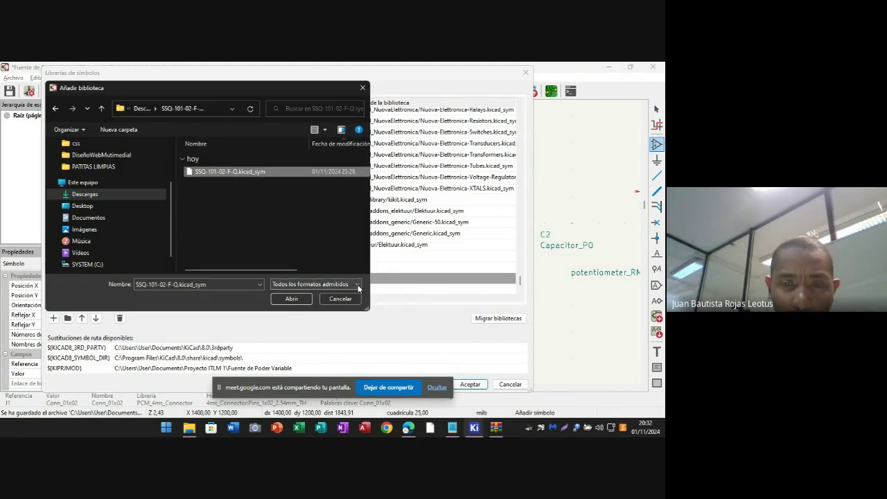
pyautogui.click(228, 298)
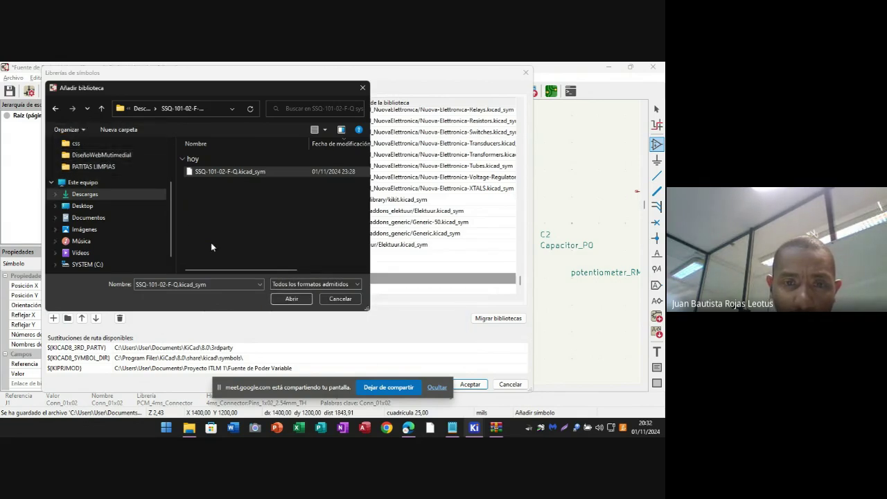
pyautogui.click(291, 299)
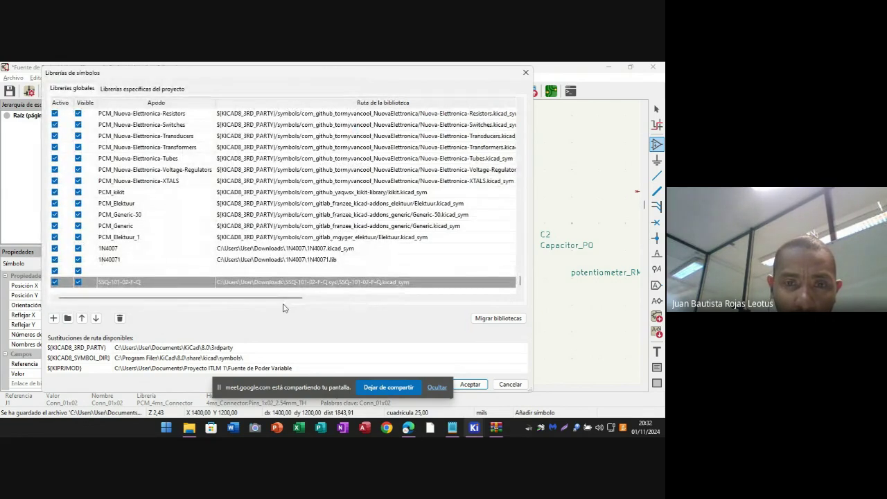
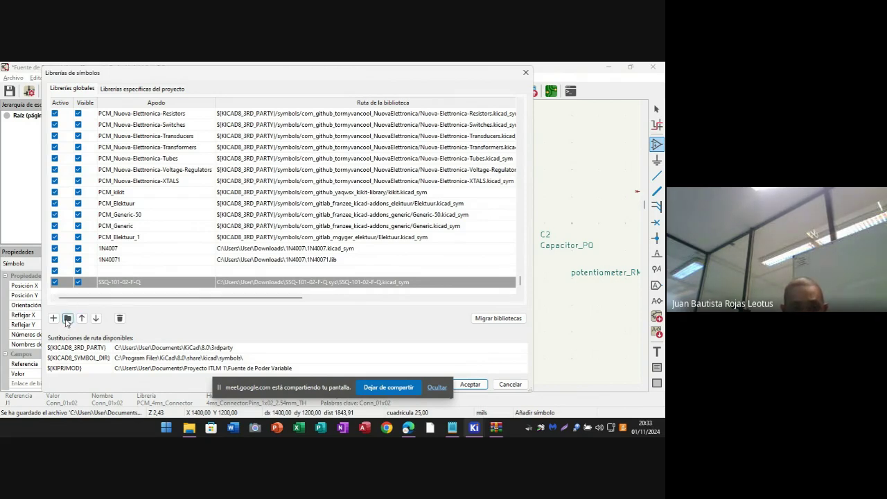
# - Try to add SSQ-101-02-F-Q.lib from the SSQ-101-02-F-Q downloads folder as well, skipping it as a duplicate nickname
pyautogui.click(68, 318)
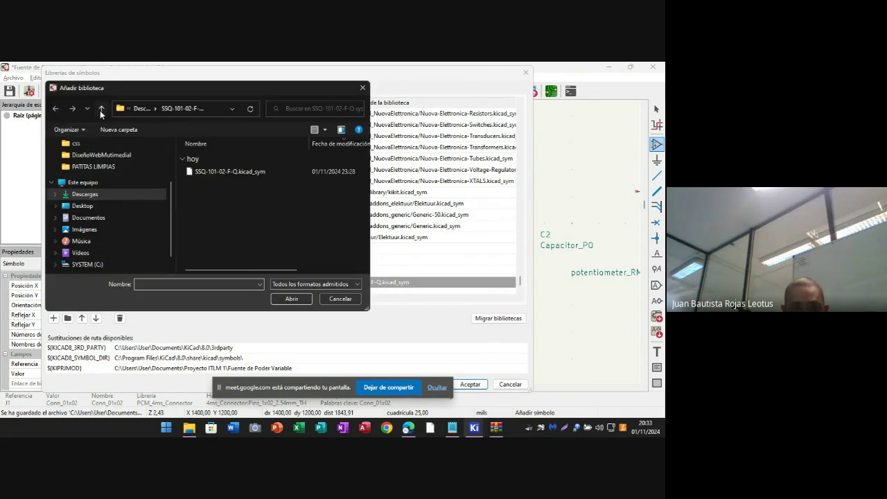
pyautogui.click(100, 110)
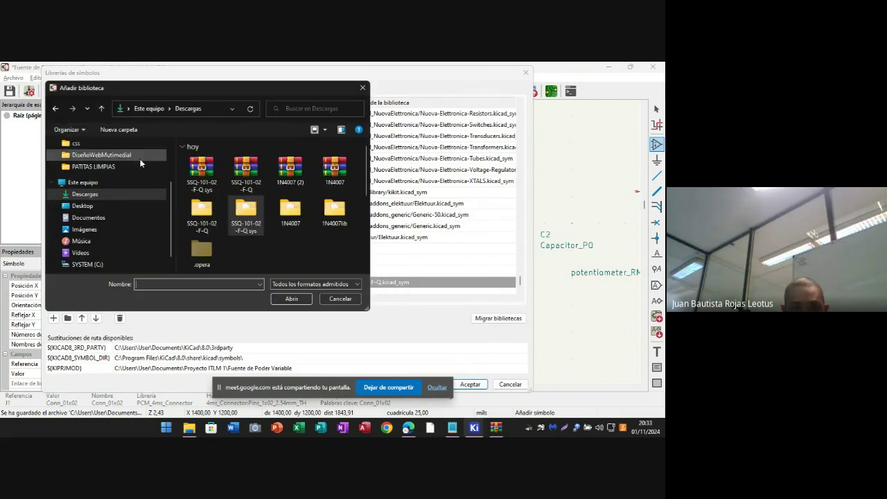
pyautogui.doubleClick(206, 219)
pyautogui.click(218, 182)
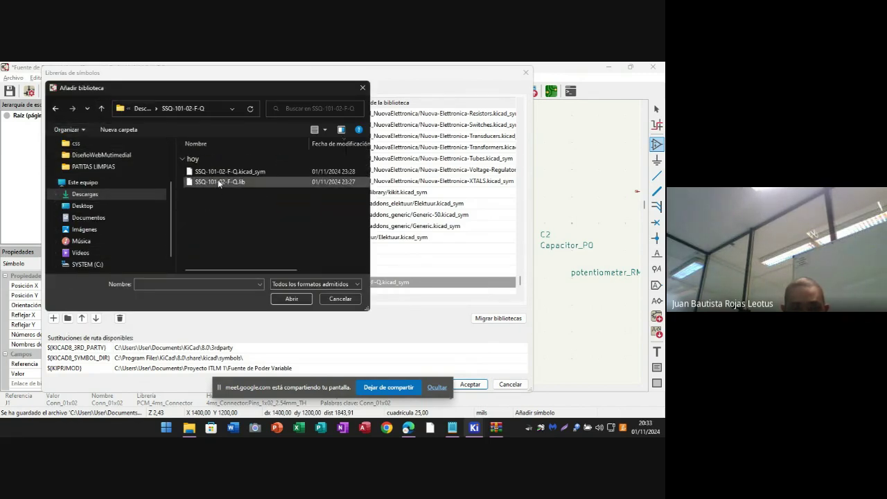
pyautogui.click(290, 299)
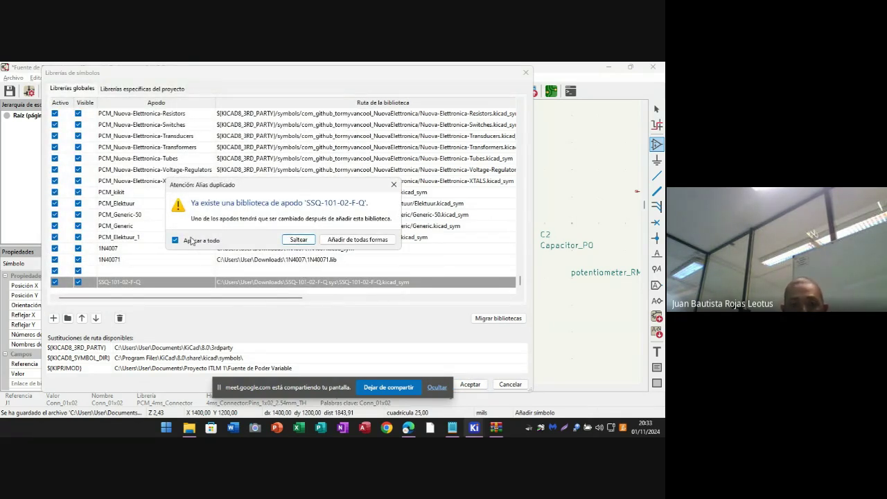
pyautogui.click(302, 240)
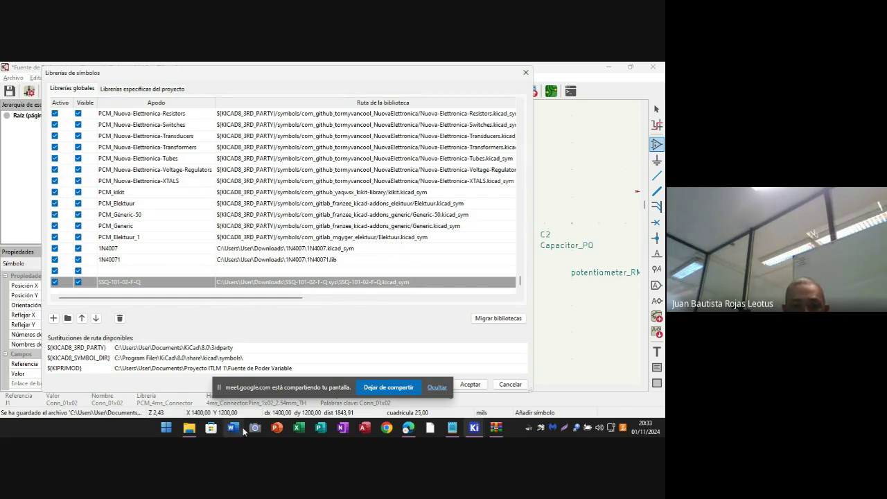
pyautogui.moveTo(189, 431)
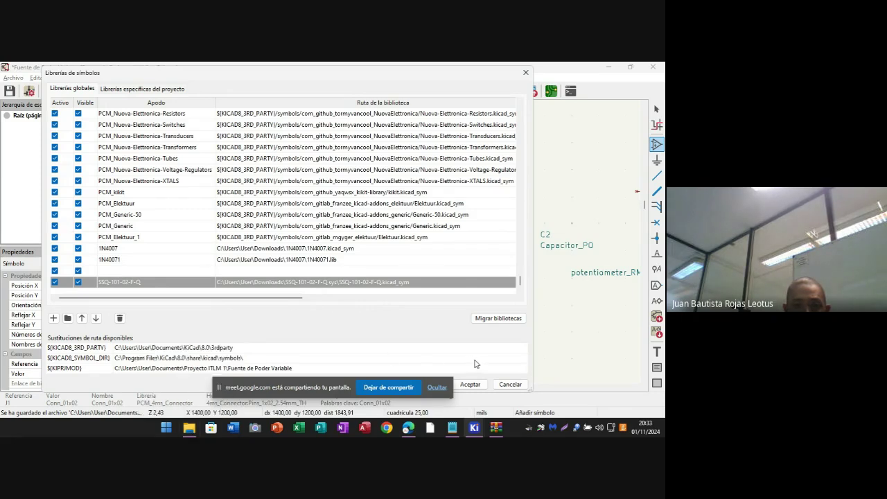
# - Apply the symbol library changes and remove the invalid empty row from the library table
pyautogui.click(470, 385)
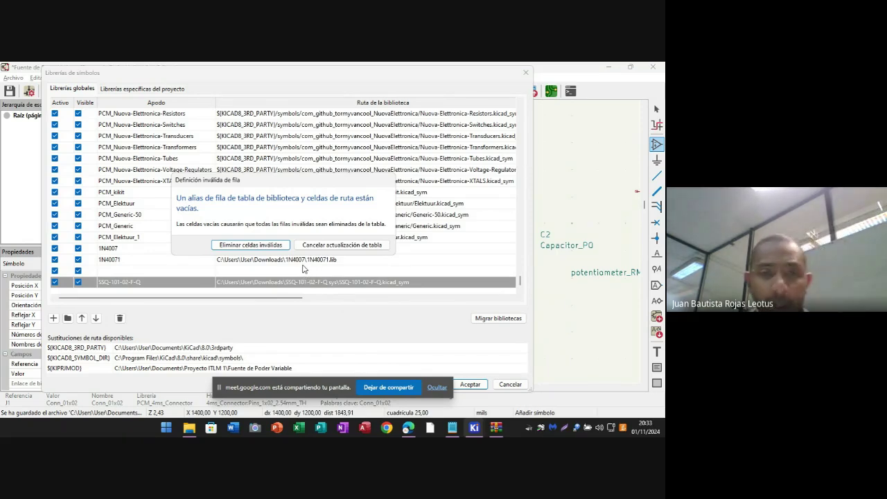
pyautogui.click(275, 247)
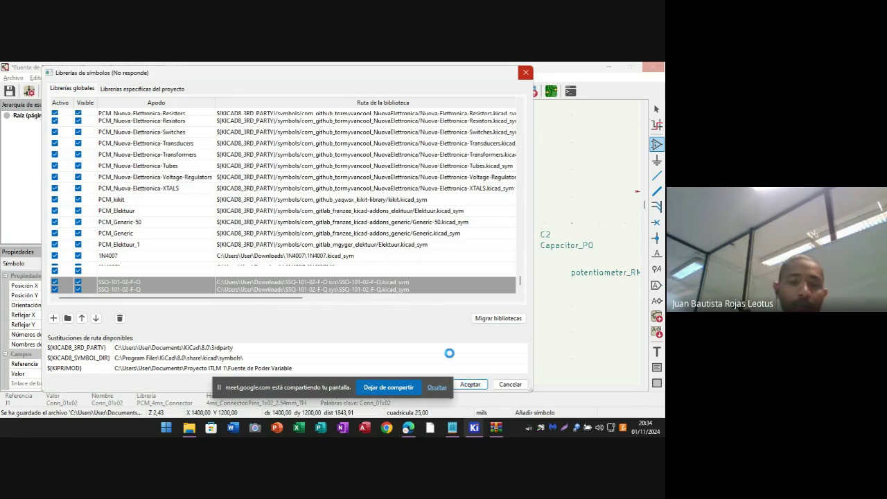
pyautogui.click(467, 385)
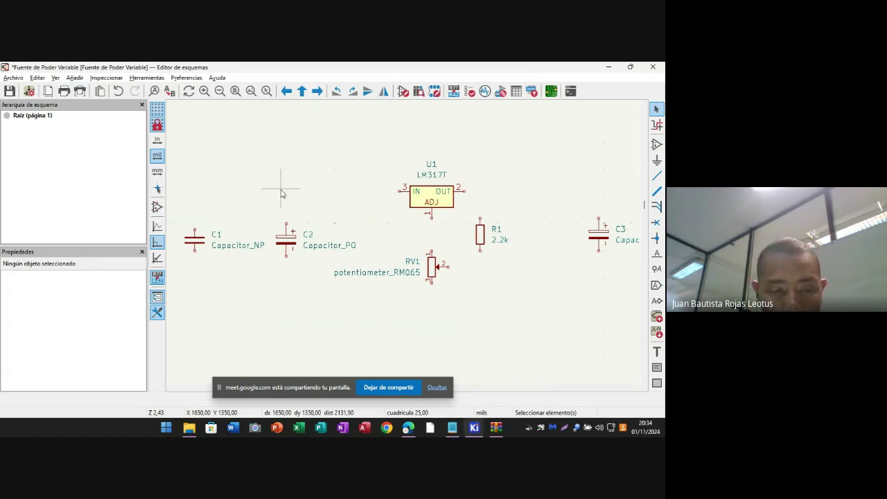
# - Open the symbol chooser, and check the connector's part number on its SnapEDA page before returning to KiCad
pyautogui.press('a')
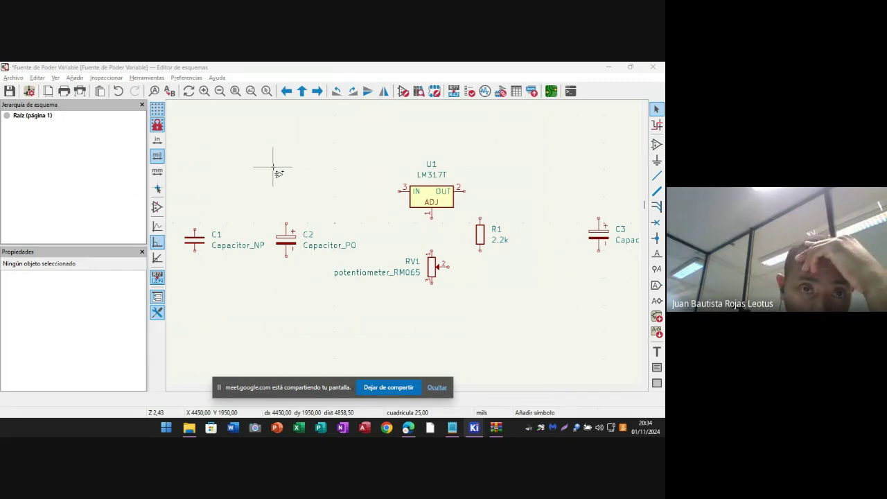
pyautogui.click(248, 179)
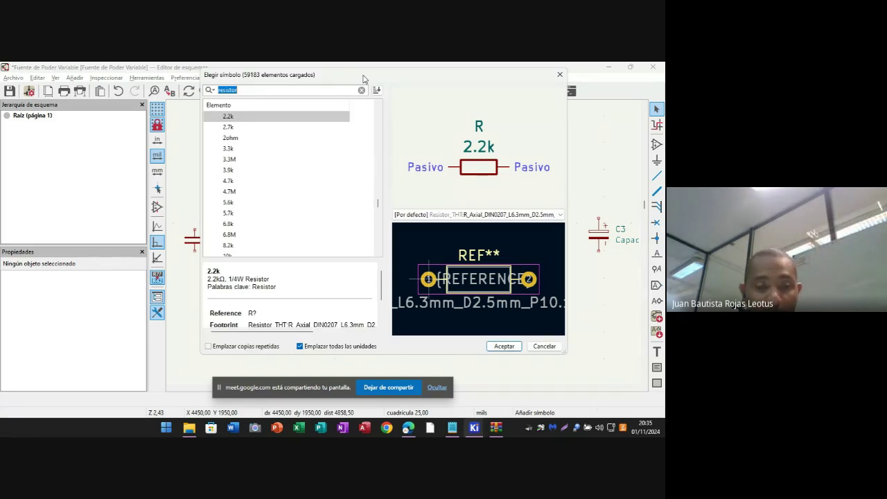
pyautogui.hotkey('alt', 'Tab')
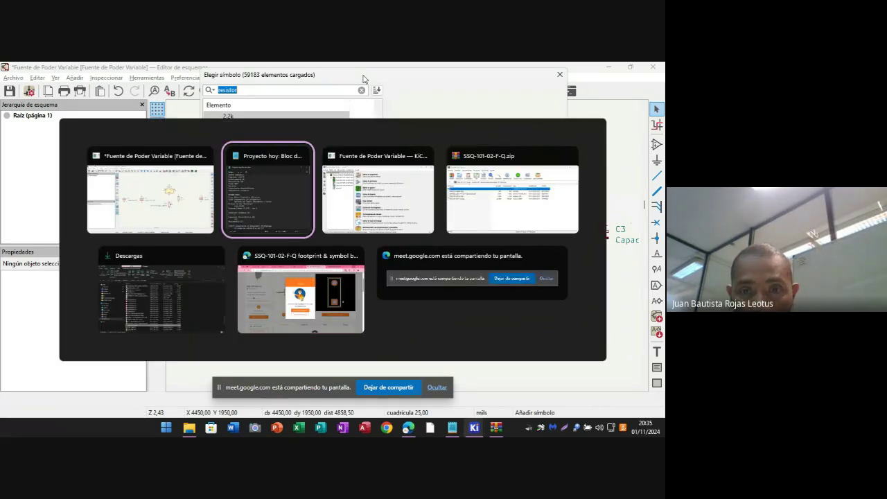
pyautogui.hotkey('alt', 'Tab')
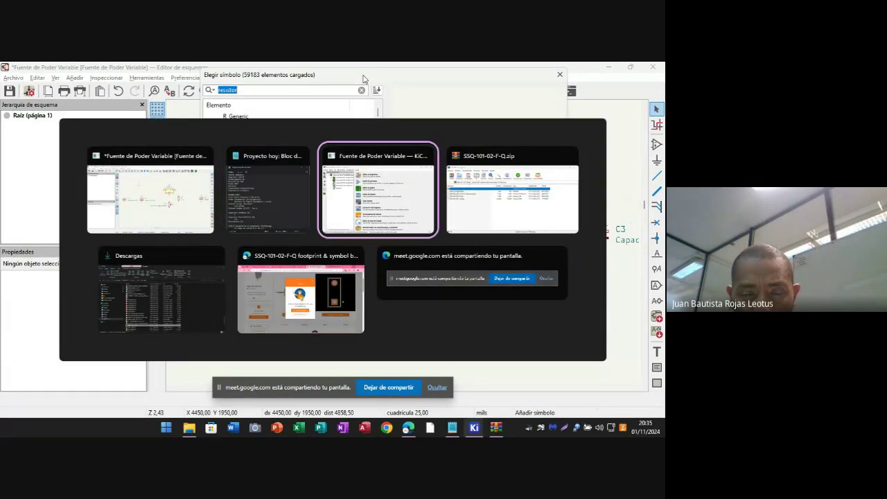
pyautogui.hotkey('alt', 'Tab')
pyautogui.hotkey('alt', 'Tab')
pyautogui.hotkey('alt', 'Tab')
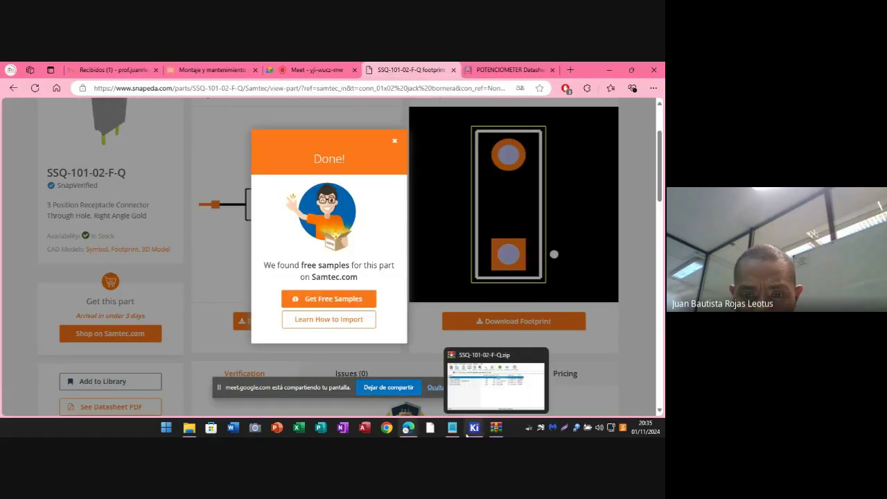
pyautogui.moveTo(477, 428)
pyautogui.click(496, 359)
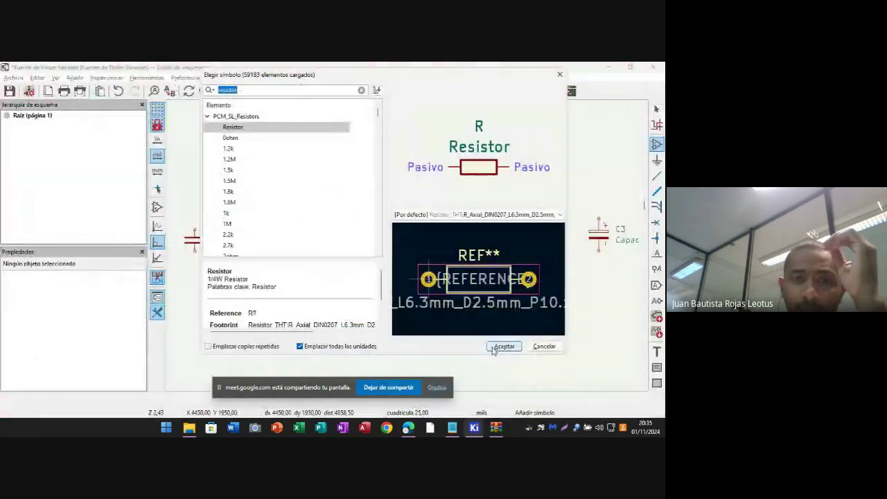
# - Search the symbols for ssq and place the SSQ-101-02-F-Q connector above capacitors C1 and C2, at about X 4200, Y 2000 mils
pyautogui.write('ss')
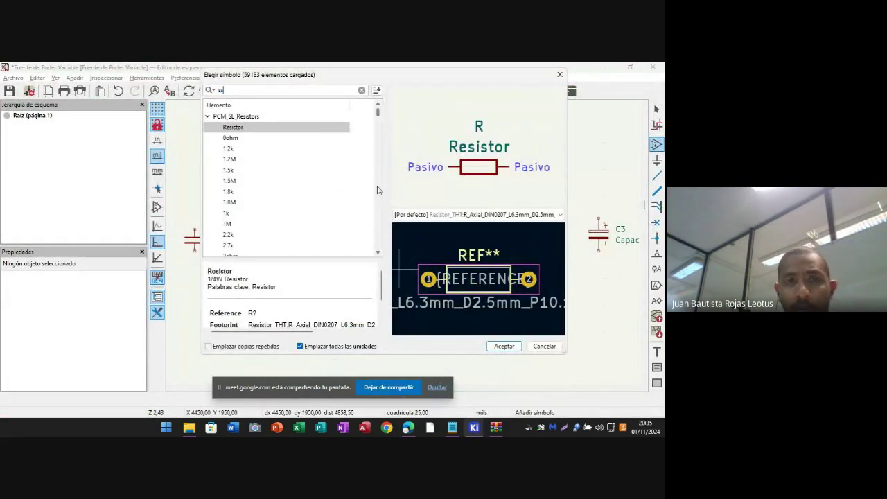
pyautogui.write('q')
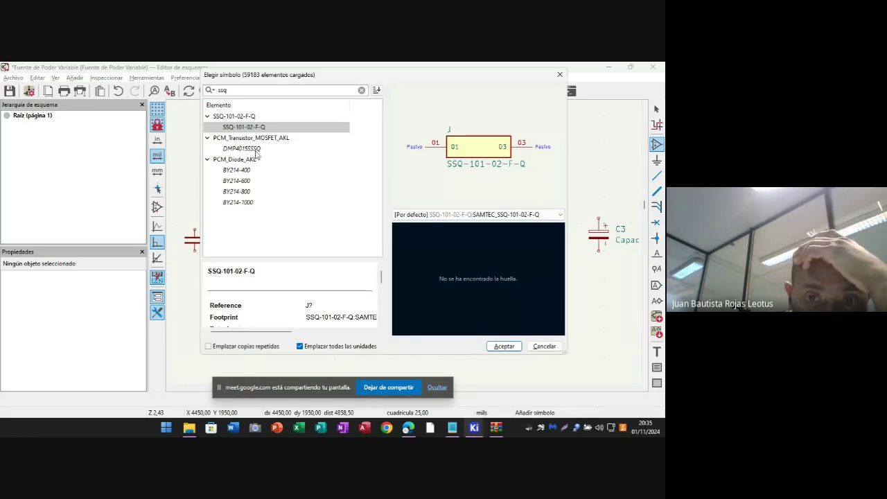
pyautogui.click(258, 131)
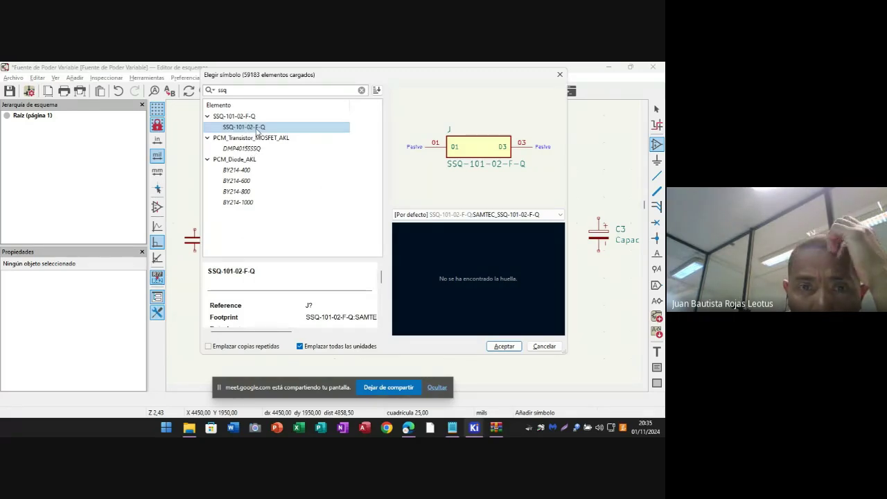
pyautogui.click(253, 118)
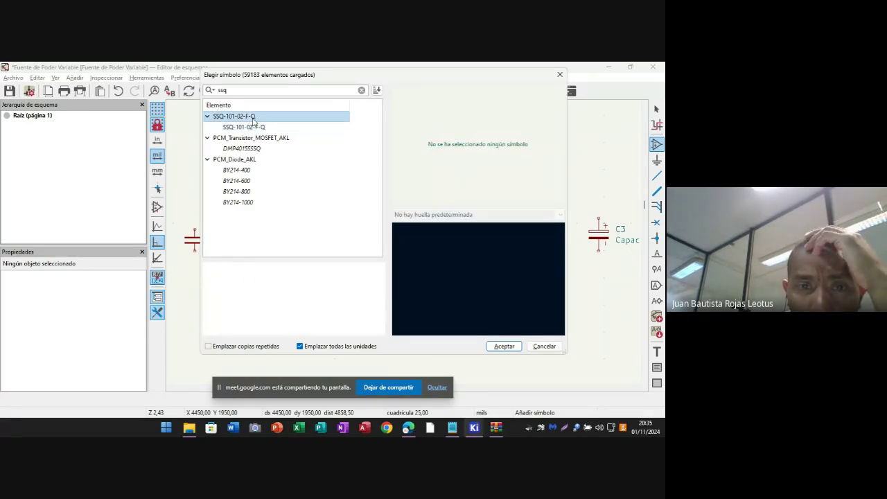
pyautogui.click(254, 130)
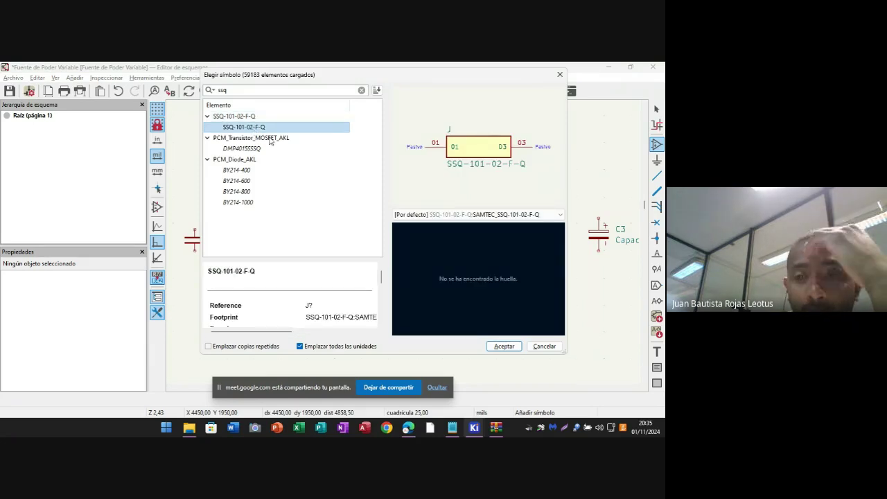
pyautogui.click(504, 345)
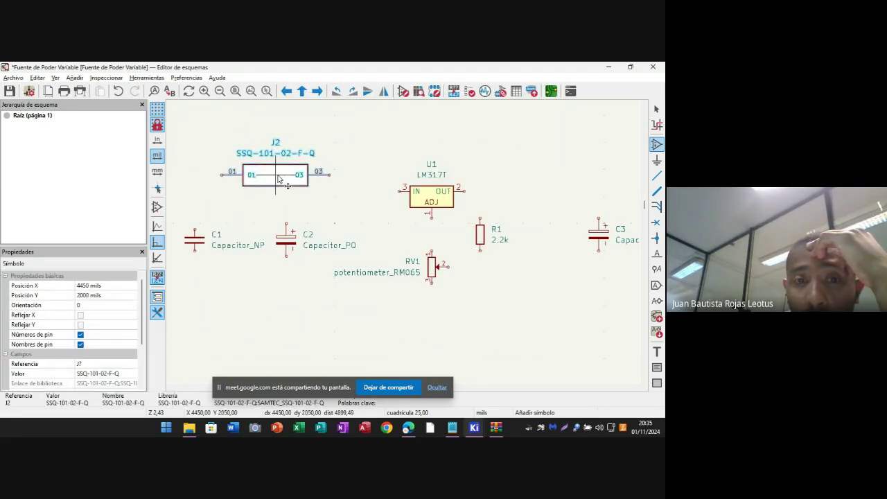
pyautogui.click(251, 179)
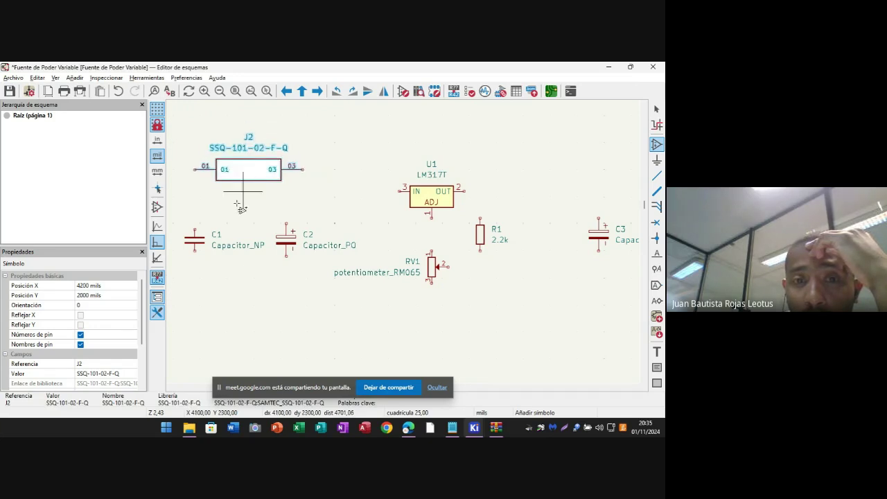
pyautogui.moveTo(239, 207); pyautogui.dragTo(433, 212)
pyautogui.moveTo(317, 203)
pyautogui.mouseDown(button='middle')
pyautogui.moveTo(386, 184)
pyautogui.moveTo(471, 182)
pyautogui.mouseUp(button='middle')
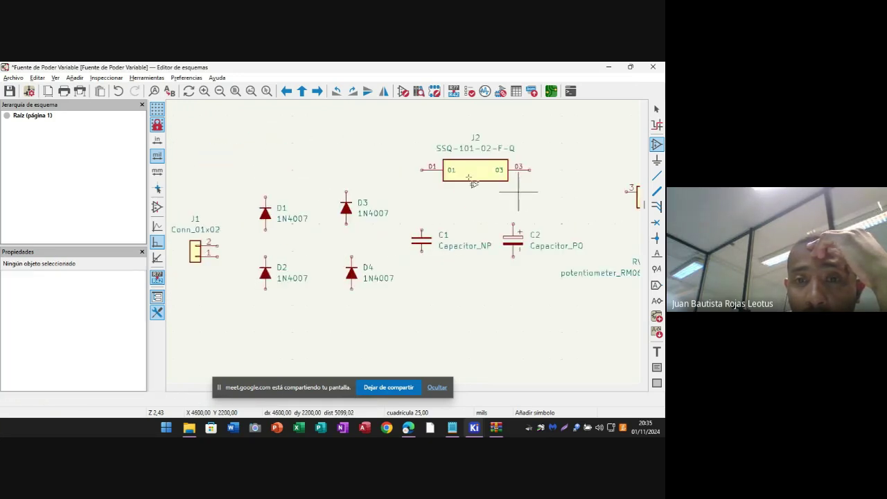
pyautogui.moveTo(330, 340); pyautogui.dragTo(489, 237, button='middle')
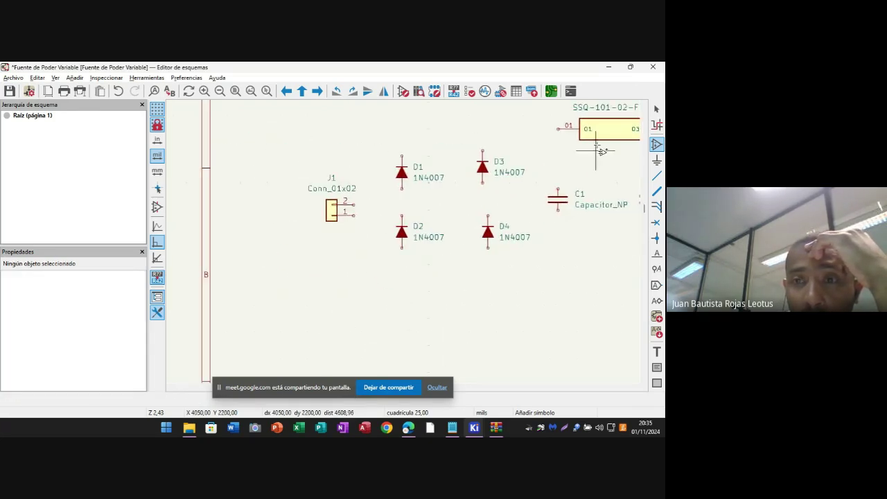
pyautogui.moveTo(594, 129); pyautogui.dragTo(232, 241)
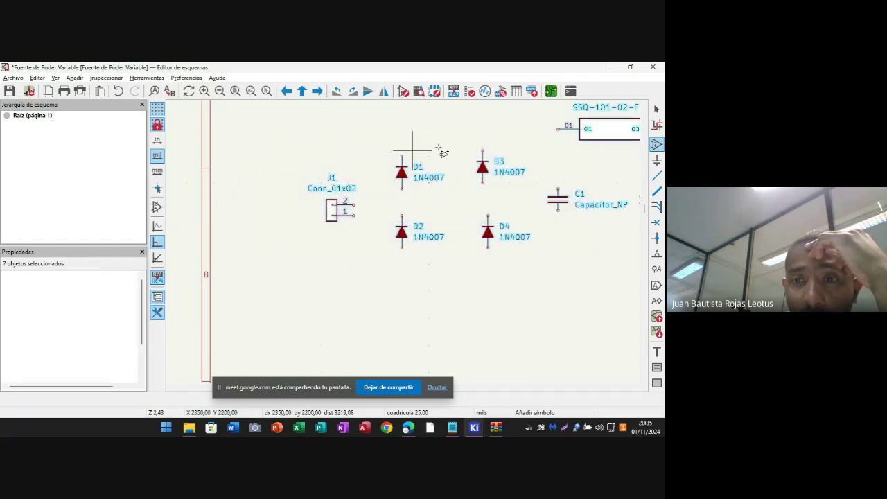
pyautogui.click(542, 325)
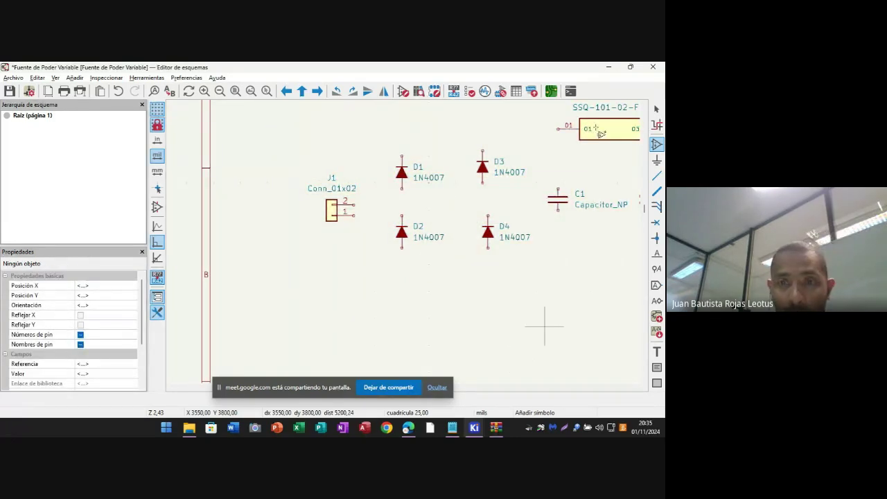
pyautogui.click(576, 287)
pyautogui.click(534, 341)
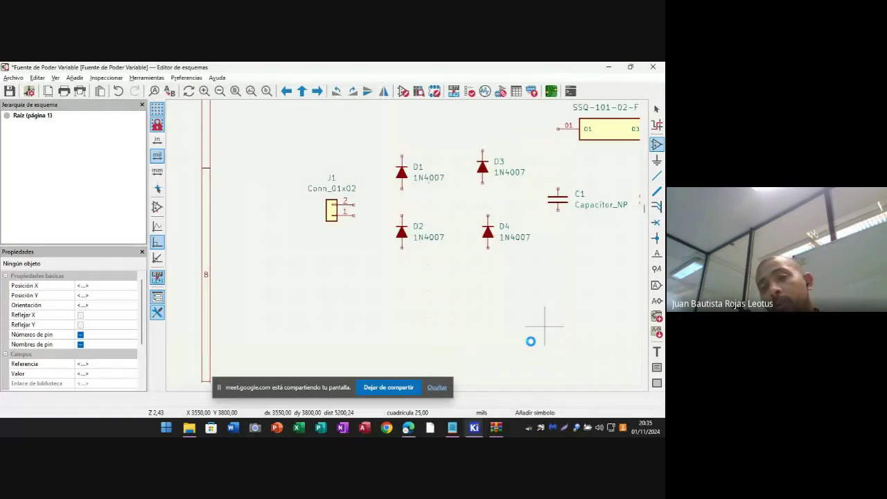
pyautogui.moveTo(453, 326); pyautogui.dragTo(306, 387, button='middle')
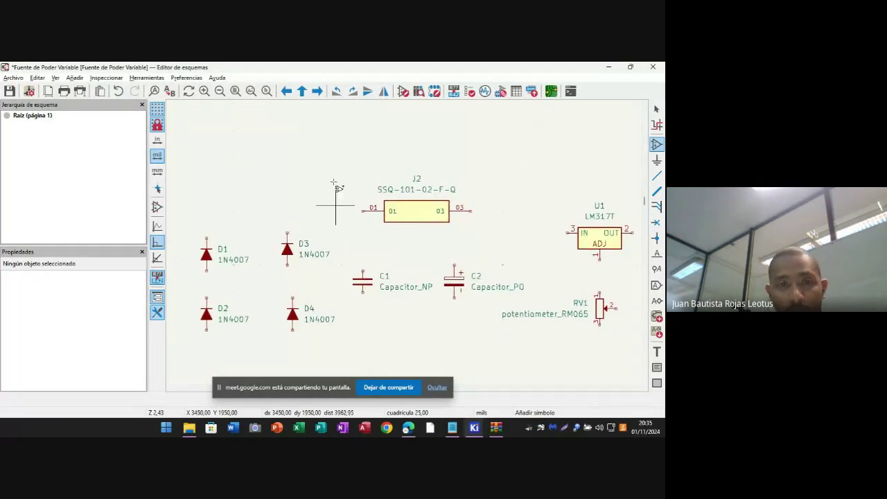
# - Switch to the browser, glance at the Meet call, and view the SSQ-101-02-F-Q footprint on its SnapEDA page
pyautogui.moveTo(410, 429)
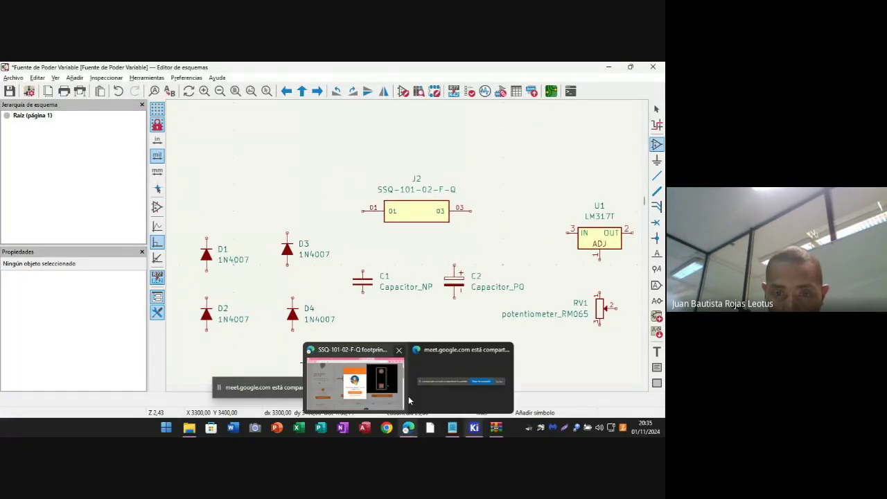
pyautogui.click(365, 352)
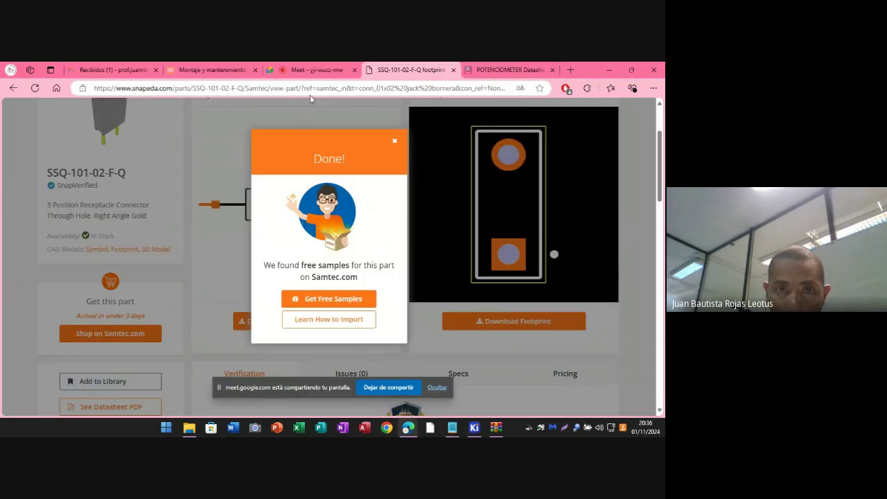
pyautogui.click(316, 70)
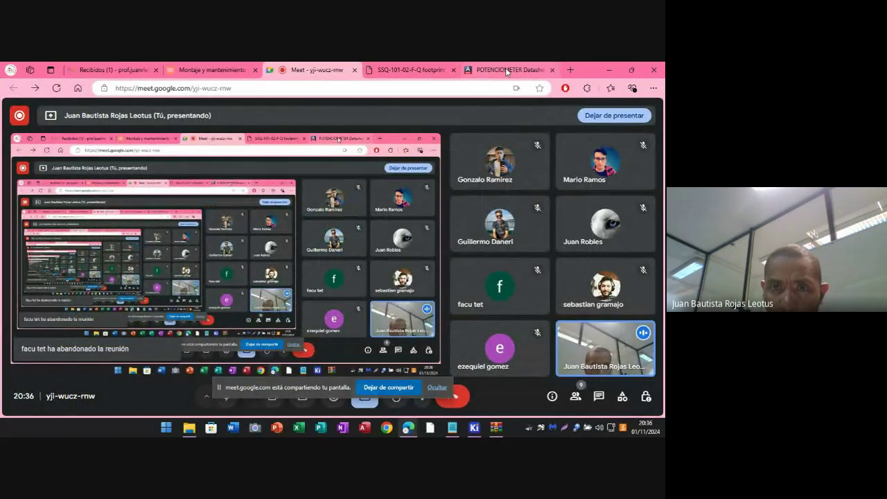
pyautogui.click(418, 76)
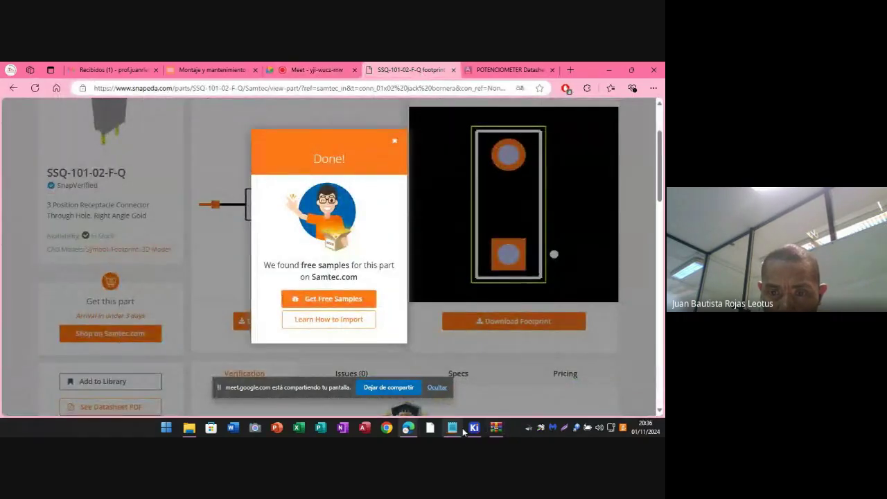
# - Return to the KiCad schematic and move connector J2 to X 1200, Y 1750 mils, above J1
pyautogui.moveTo(474, 427)
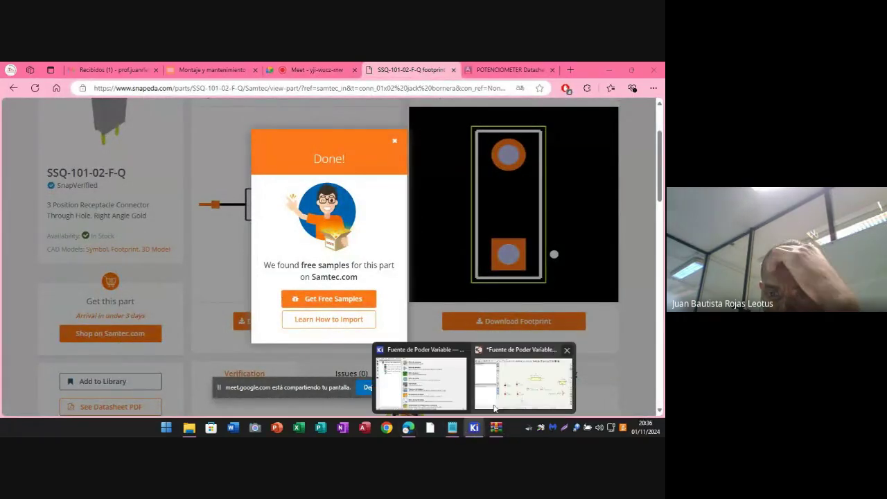
pyautogui.click(500, 354)
pyautogui.moveTo(494, 228); pyautogui.dragTo(421, 192)
pyautogui.press('a')
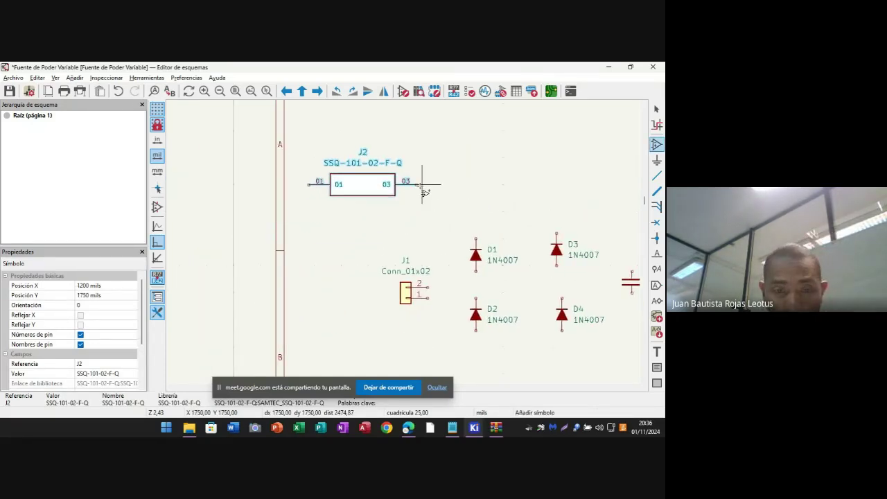
# - Set J2's SPICE simulation model file to SSQ-101-02-F-Q.lib from the SSQ-101-02-F-Q downloads folder and accept the symbol properties
pyautogui.press('e')
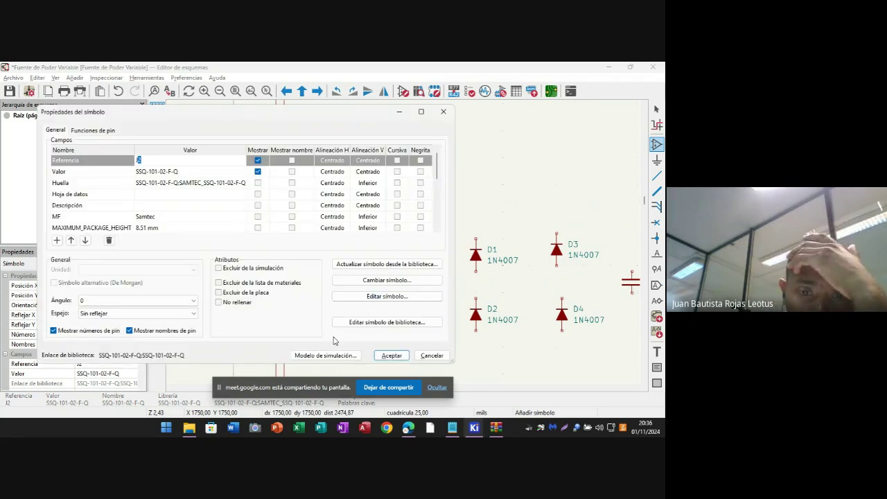
pyautogui.click(327, 356)
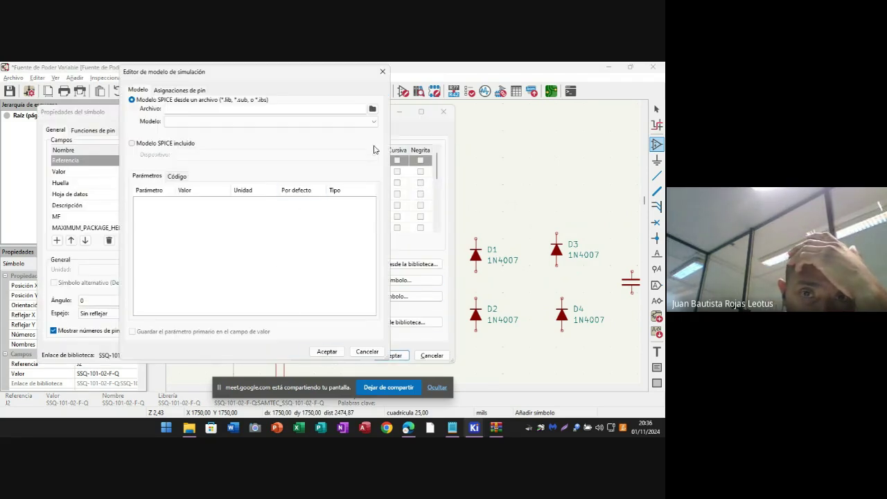
pyautogui.click(372, 110)
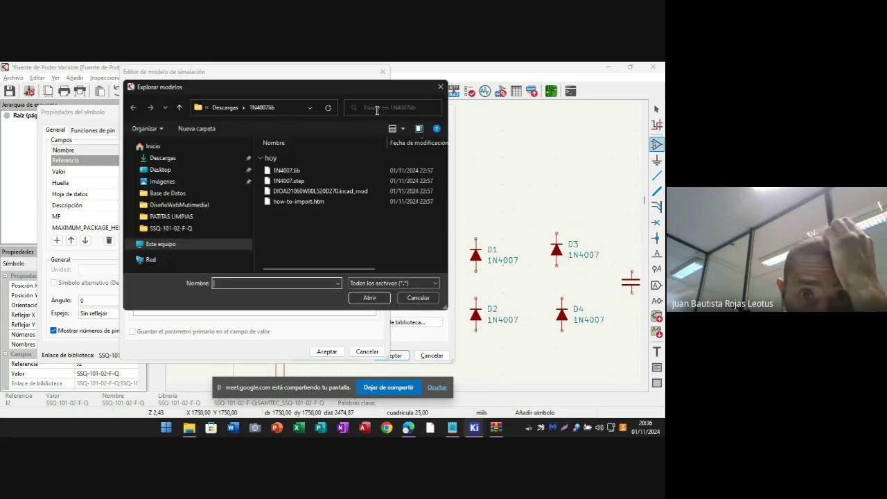
pyautogui.click(181, 109)
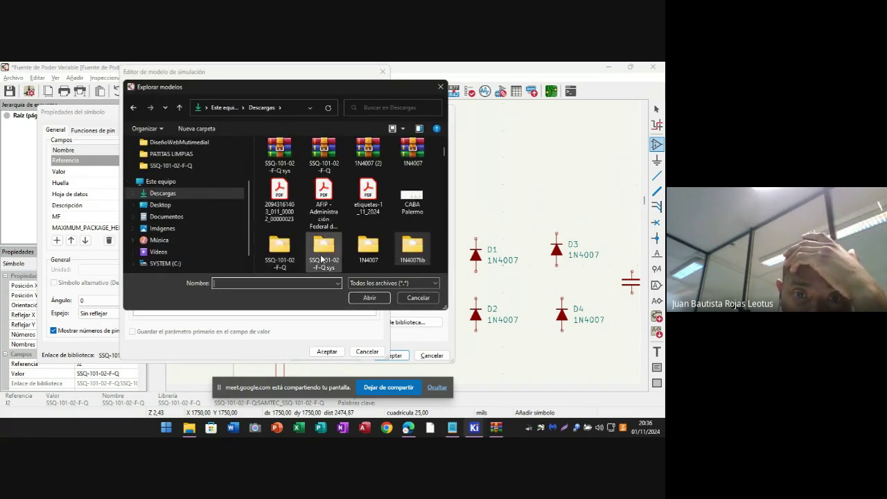
pyautogui.doubleClick(280, 251)
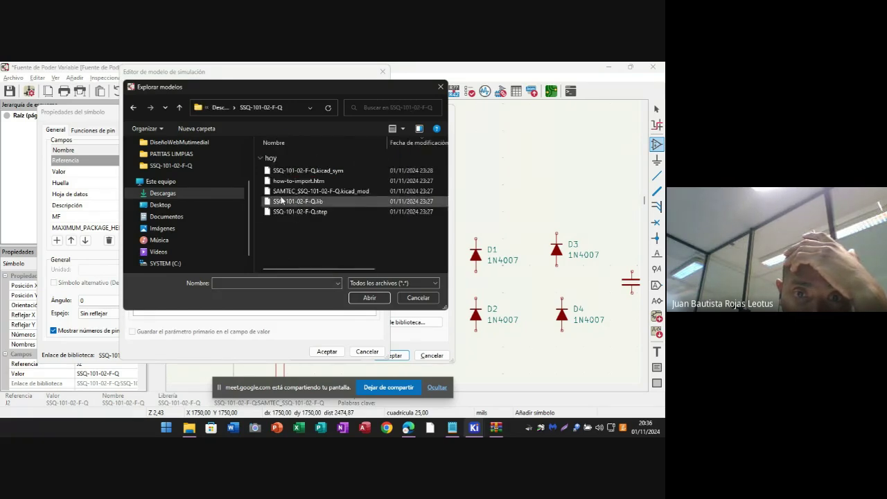
pyautogui.click(312, 202)
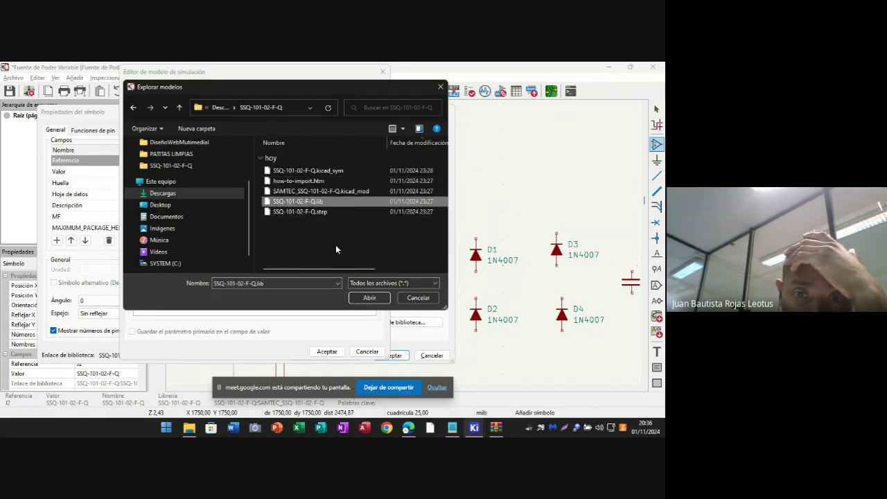
pyautogui.click(370, 298)
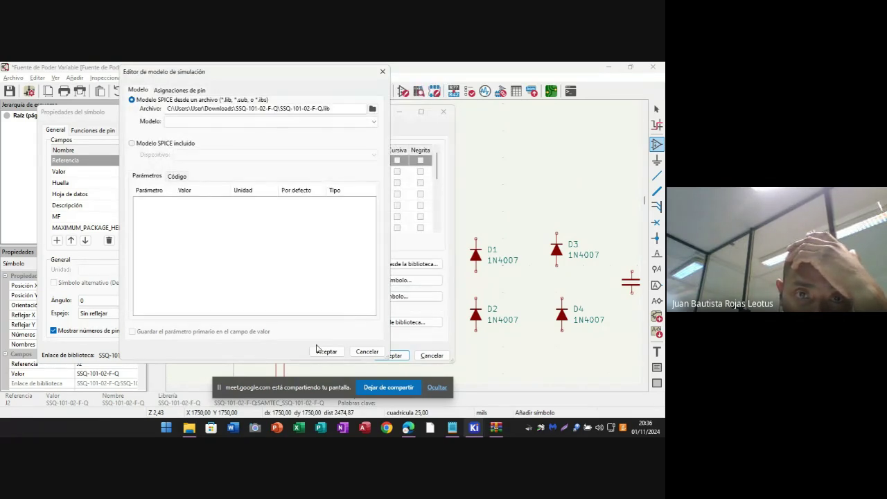
pyautogui.click(320, 350)
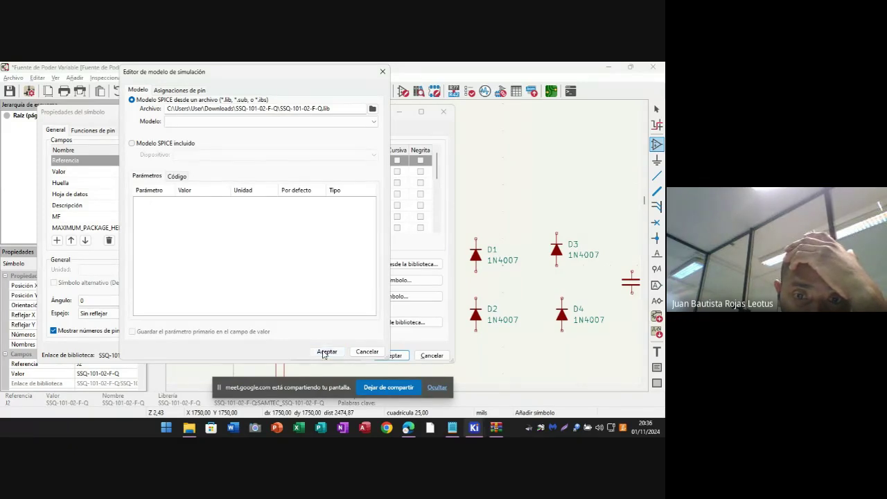
pyautogui.click(395, 356)
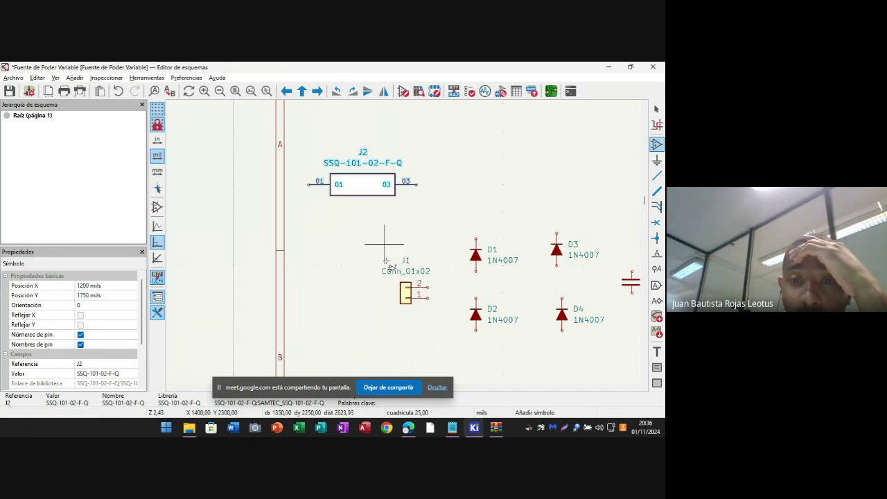
pyautogui.press('Escape')
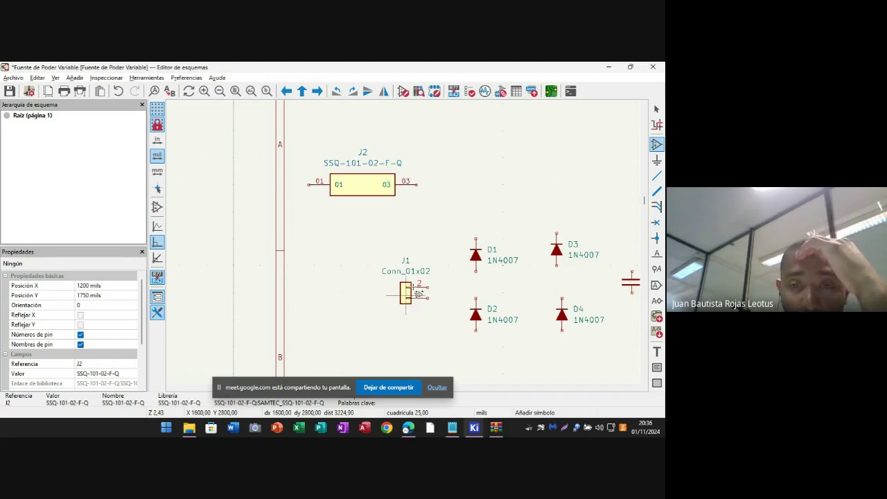
# - Delete the SSQ-101-02-F-Q connector J2 above J1 from the schematic
pyautogui.click(418, 294)
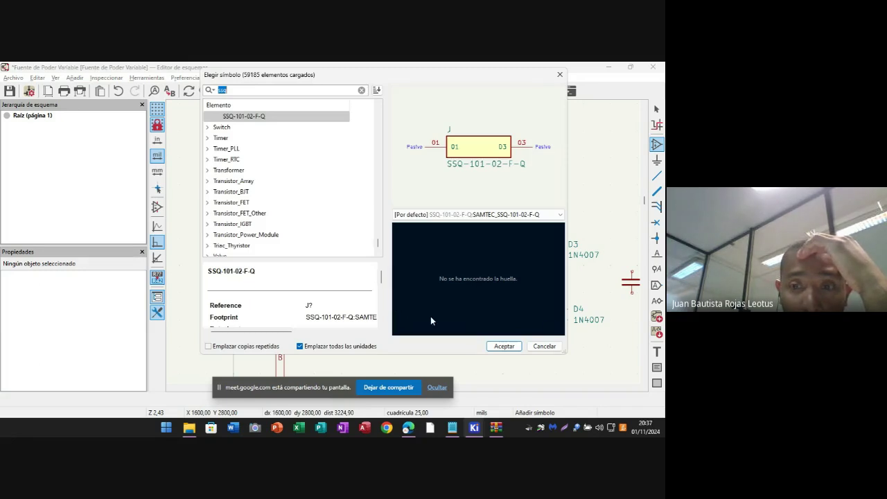
pyautogui.click(544, 347)
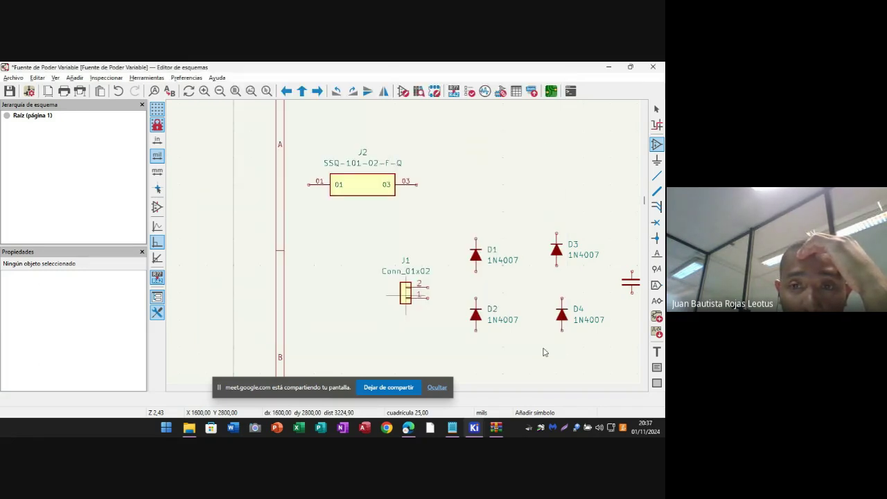
pyautogui.moveTo(435, 212); pyautogui.dragTo(314, 143)
pyautogui.press('Delete')
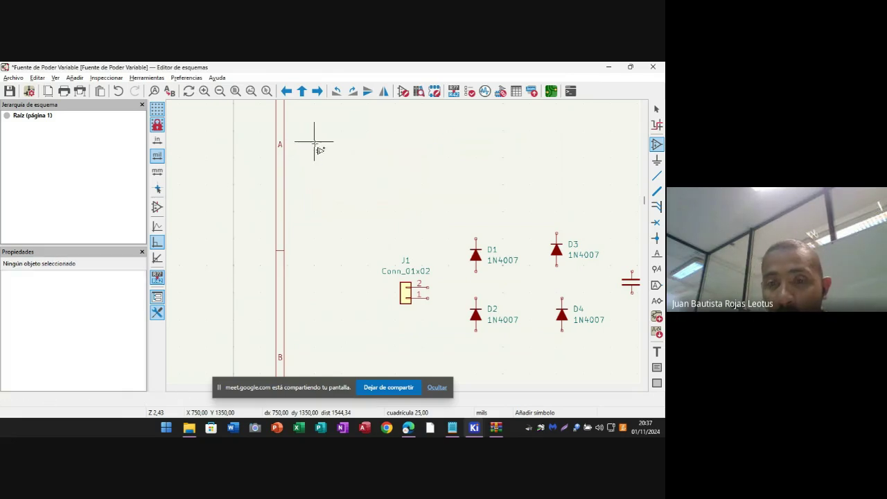
# - Set the SPICE simulation model file of connector J1 to SSQ-101-02-F-Q.lib and accept the symbol properties
pyautogui.moveTo(347, 235); pyautogui.dragTo(432, 321)
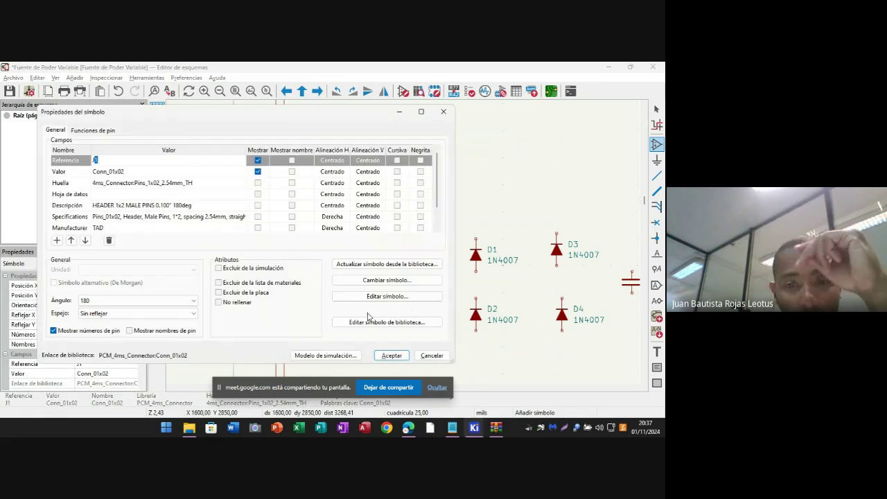
pyautogui.click(318, 356)
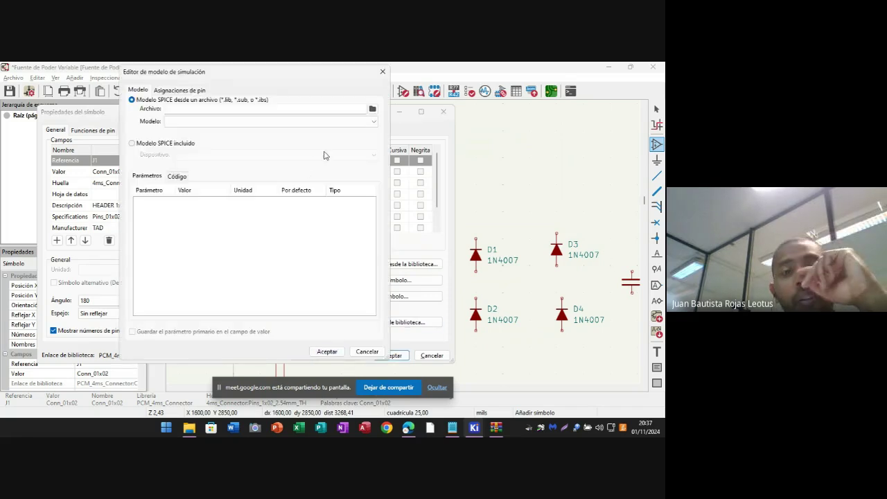
pyautogui.click(373, 112)
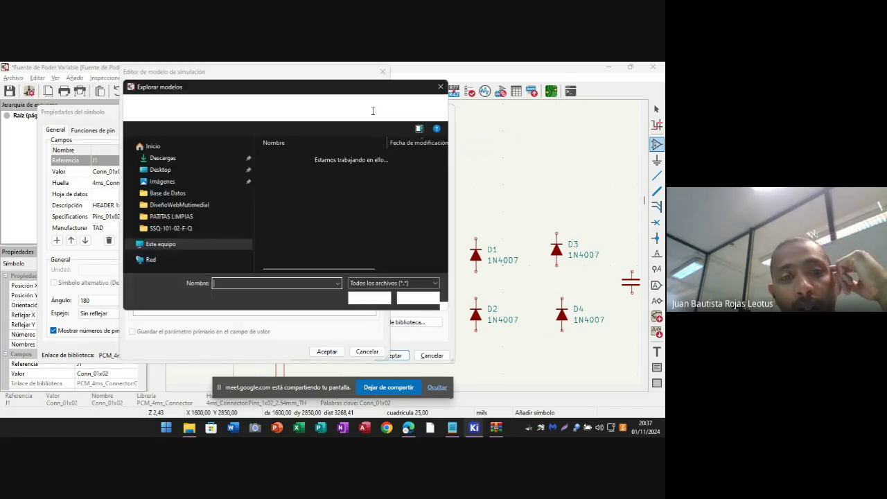
pyautogui.click(298, 201)
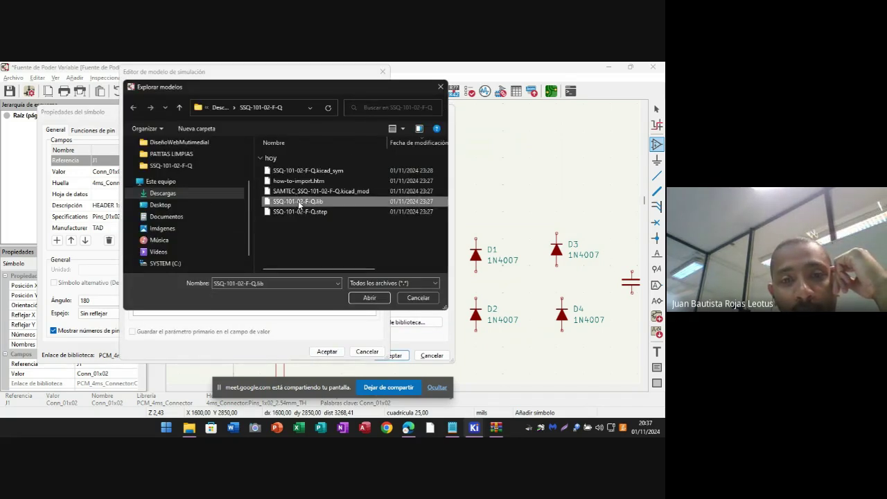
pyautogui.click(371, 298)
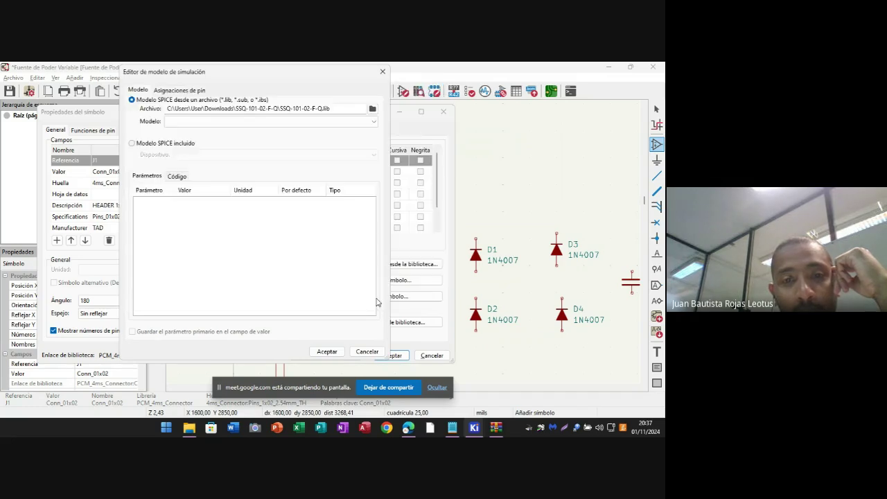
pyautogui.click(330, 352)
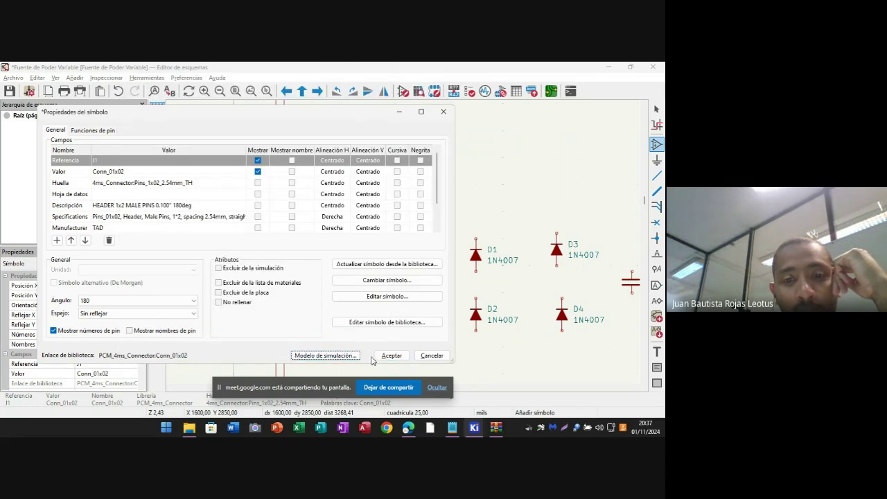
pyautogui.click(390, 356)
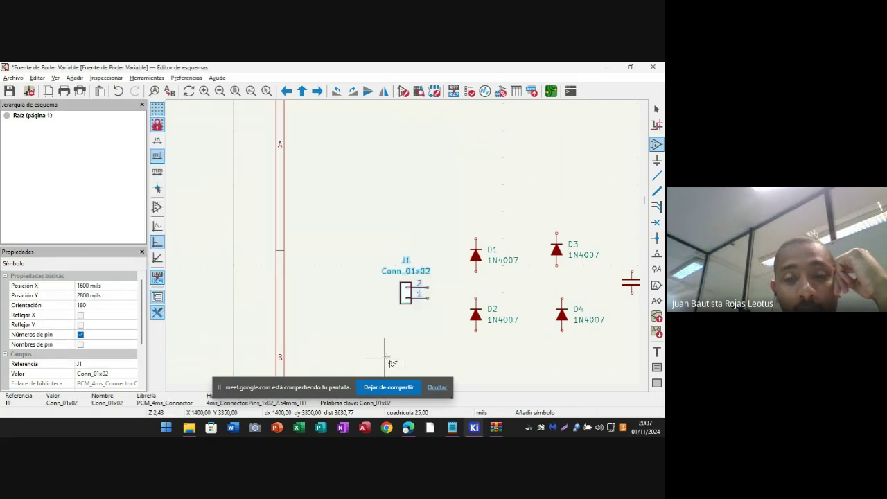
# - Search the symbol library for "conn" and compare the Conn_01x02 and SSQ-101-02-F-Q symbol previews
pyautogui.scroll(-3, 385, 359)
pyautogui.scroll(2, 406, 247)
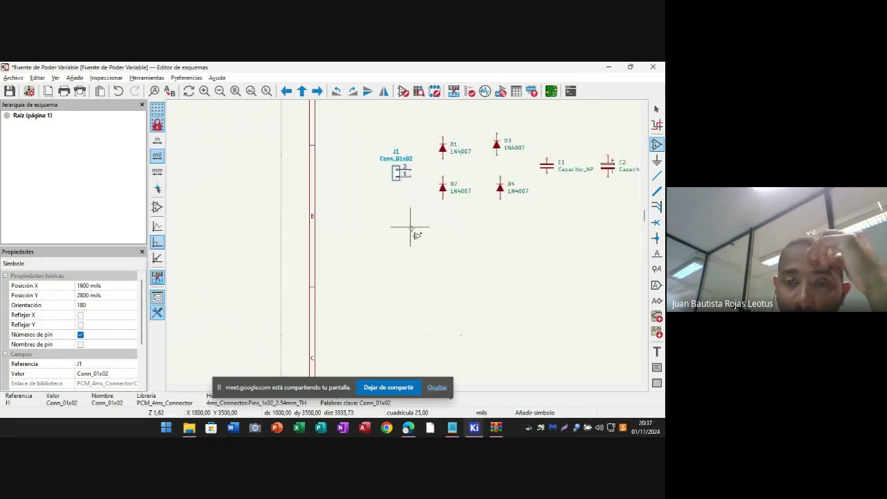
pyautogui.press('Escape')
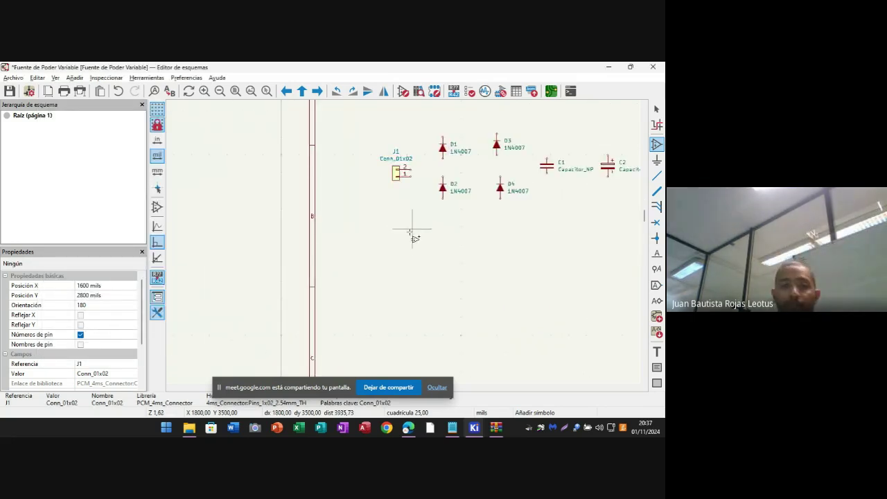
pyautogui.click(441, 248)
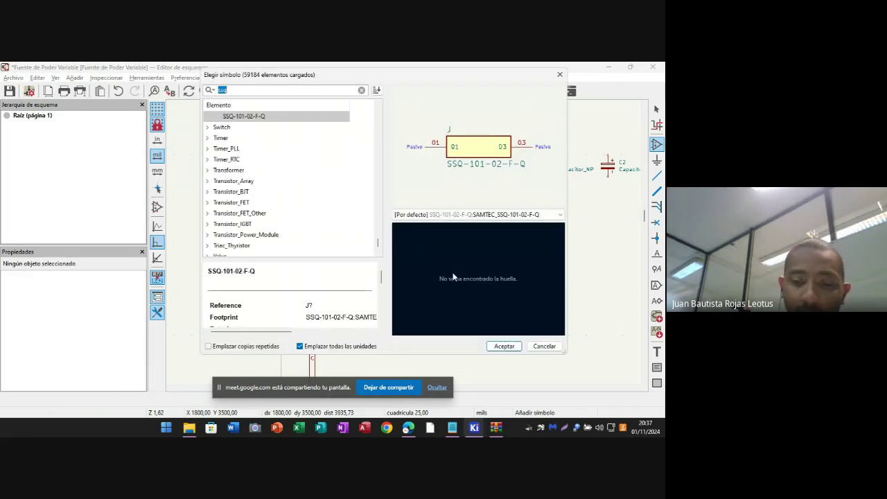
pyautogui.write('conn')
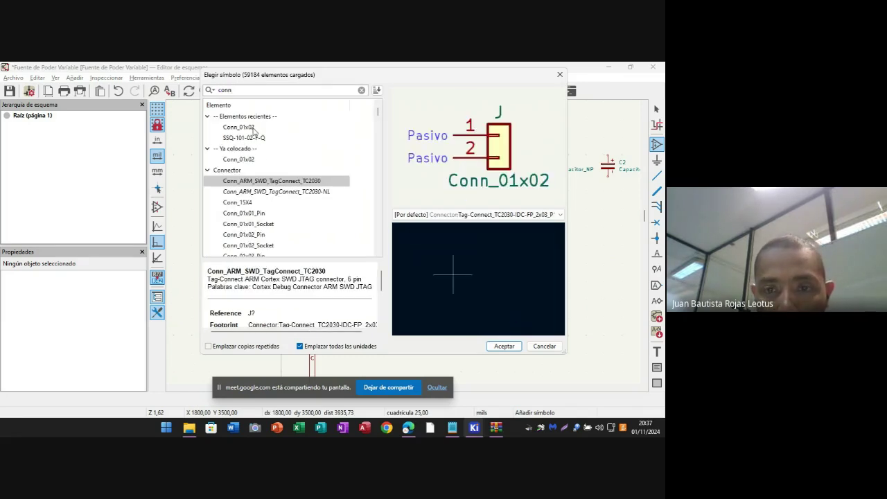
pyautogui.click(254, 129)
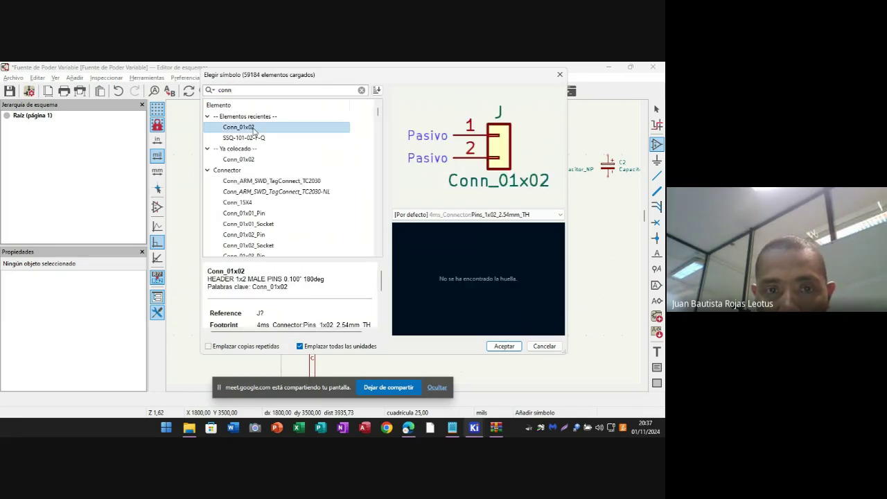
pyautogui.click(256, 139)
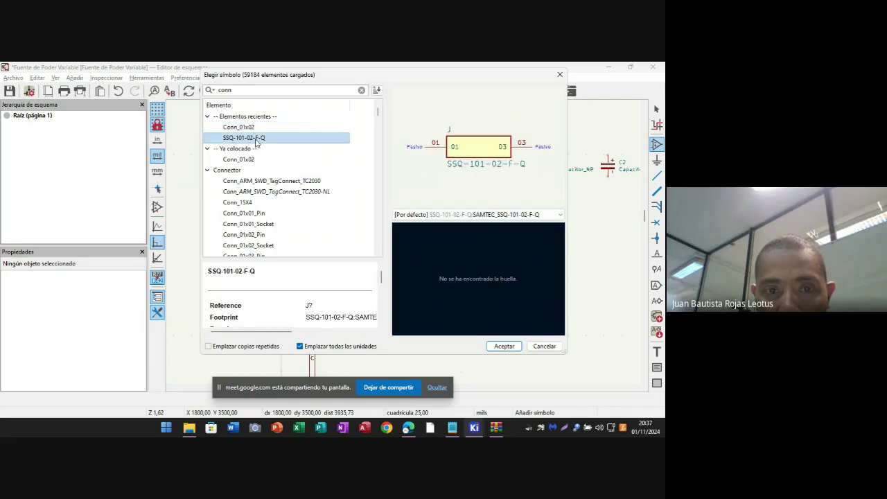
pyautogui.click(254, 160)
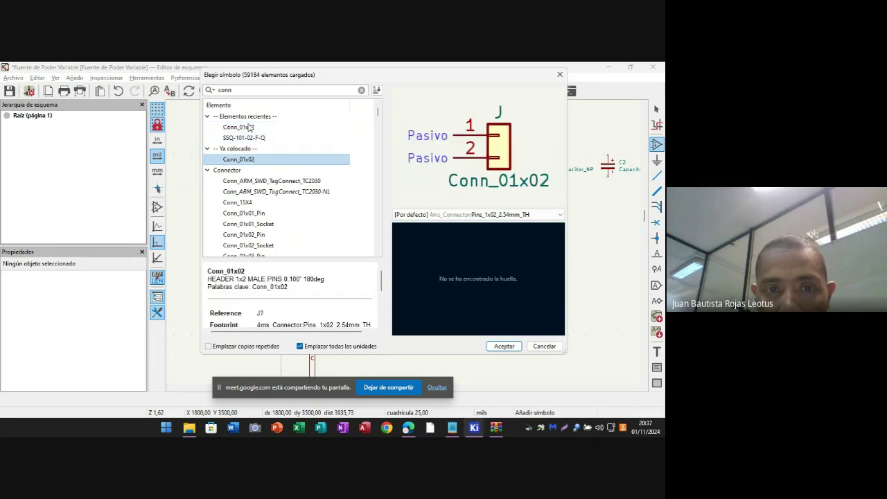
pyautogui.click(250, 128)
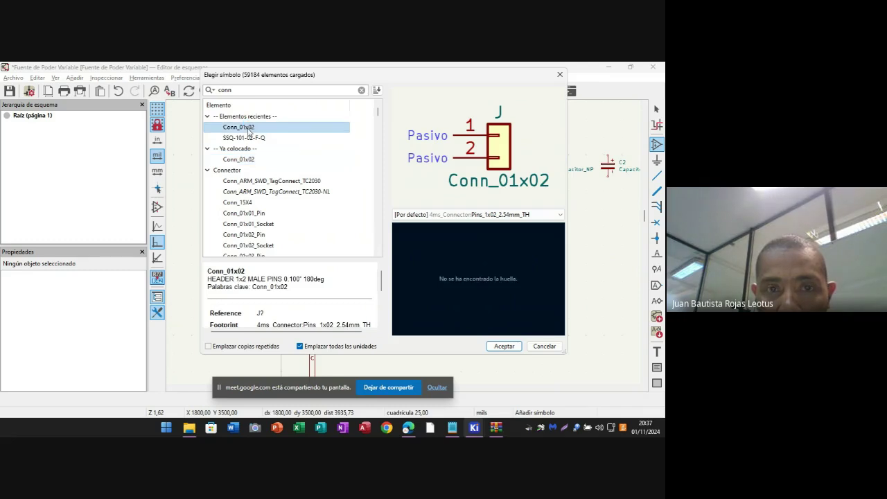
pyautogui.click(249, 139)
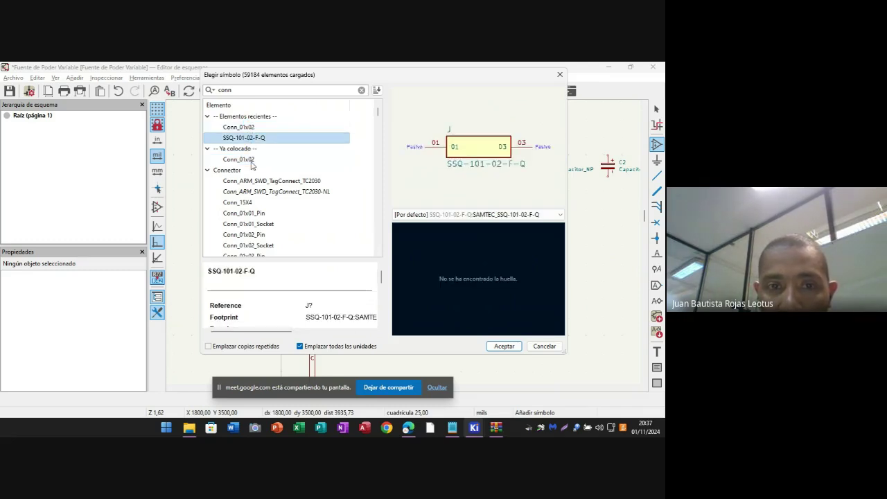
pyautogui.click(251, 161)
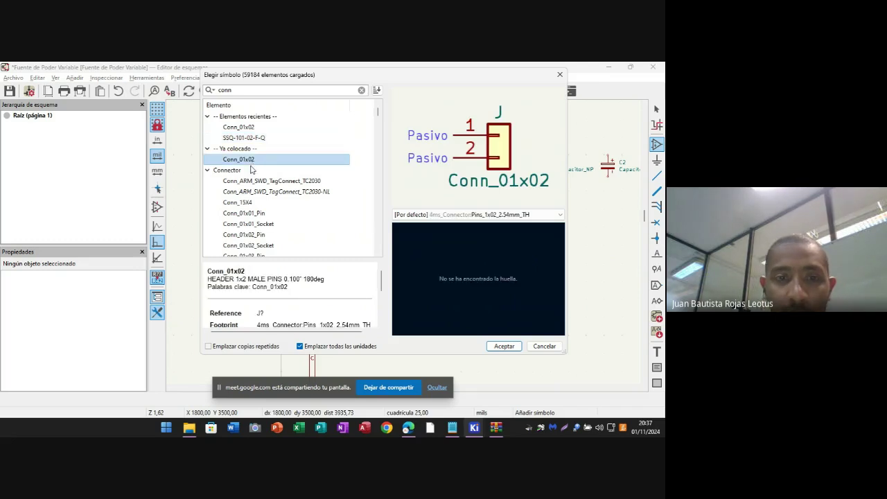
# - Review the details of the Conn_01x02_Socket symbol and place it below J1 at X 1250, Y 3550 mils
pyautogui.click(260, 248)
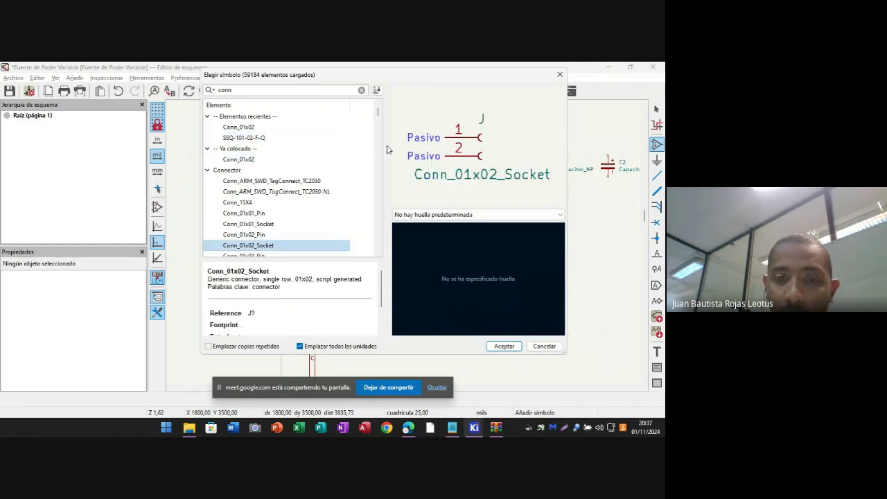
pyautogui.scroll(-2, 307, 312)
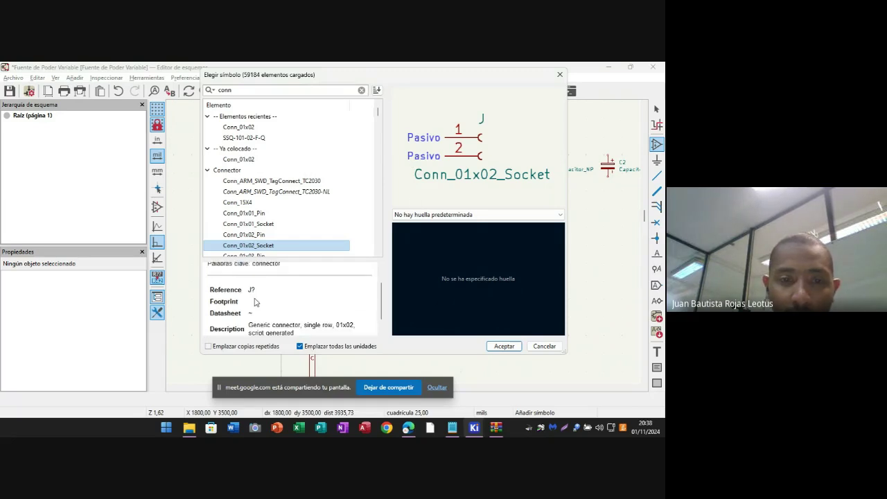
pyautogui.scroll(2, 255, 301)
pyautogui.scroll(-2, 261, 310)
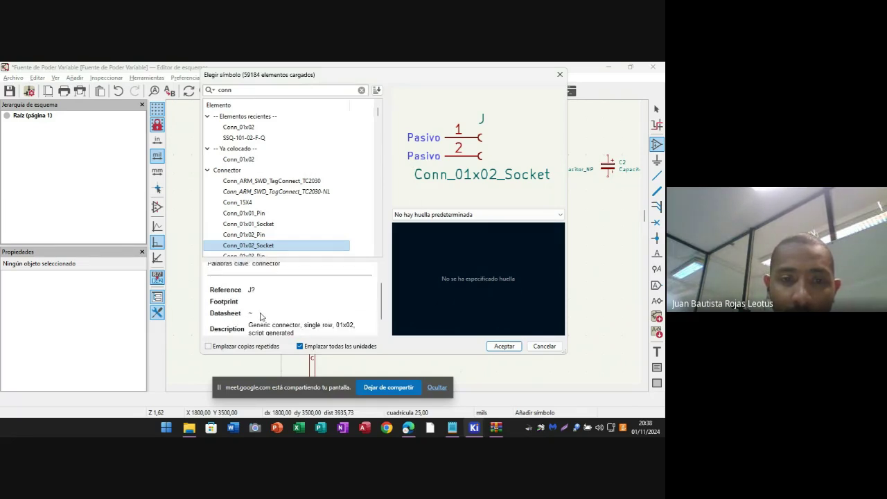
pyautogui.scroll(-1, 261, 317)
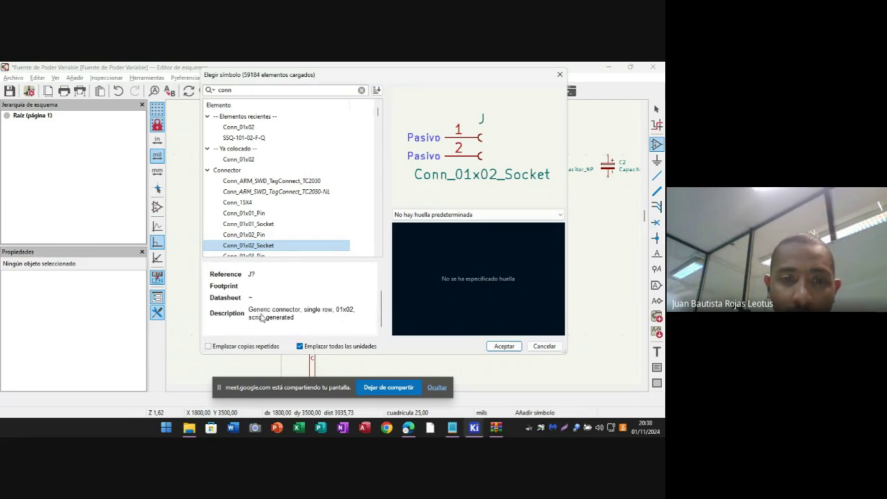
pyautogui.click(505, 346)
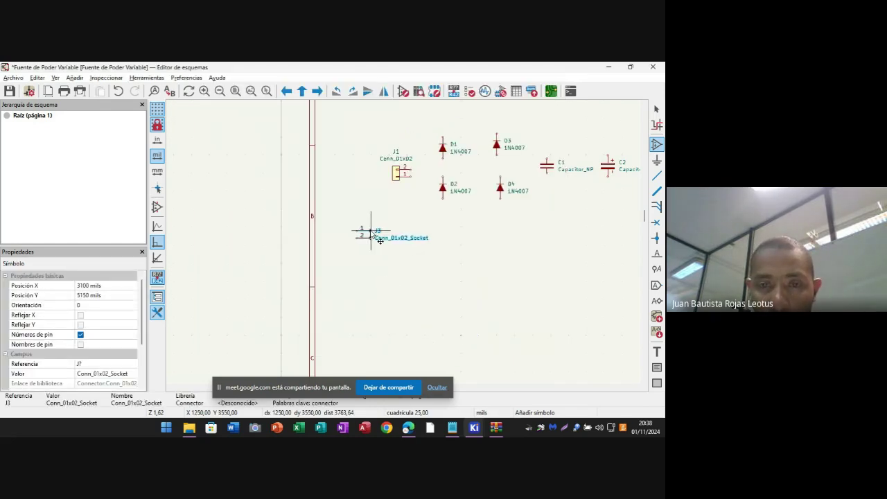
pyautogui.click(379, 240)
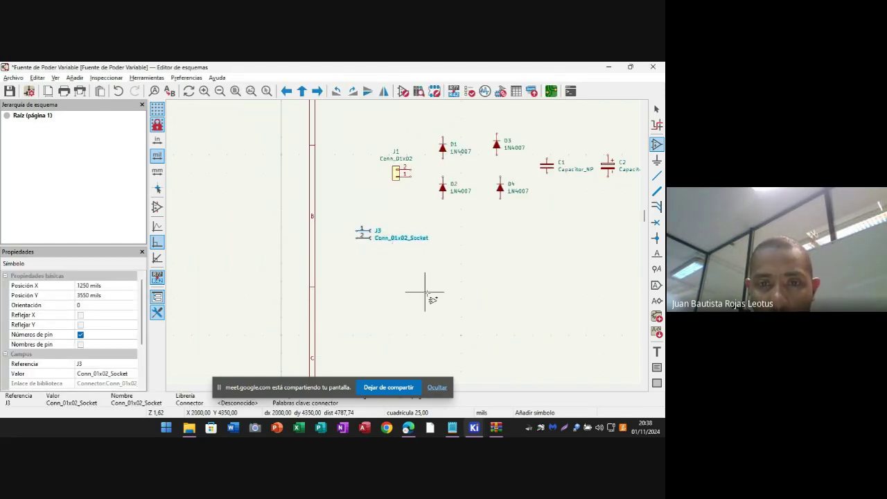
# - Delete the Conn_01x02_Socket connector J3 below J1 from the schematic
pyautogui.moveTo(435, 278); pyautogui.dragTo(341, 208)
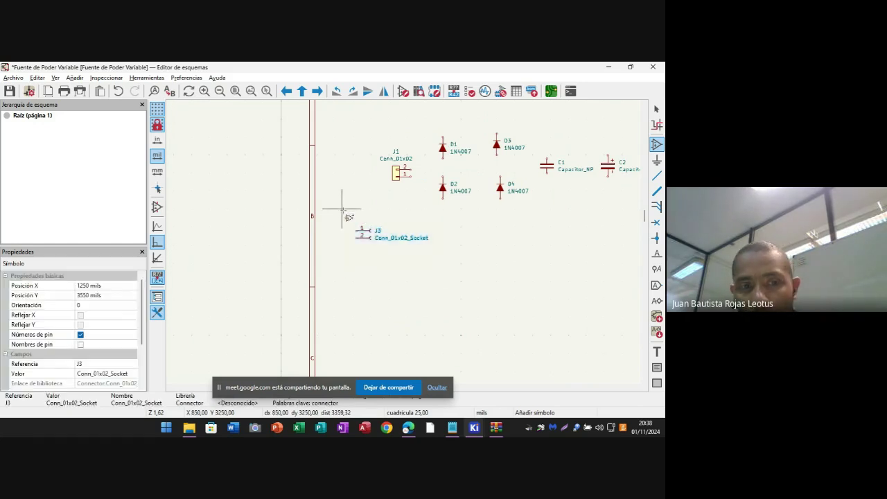
pyautogui.press('Delete')
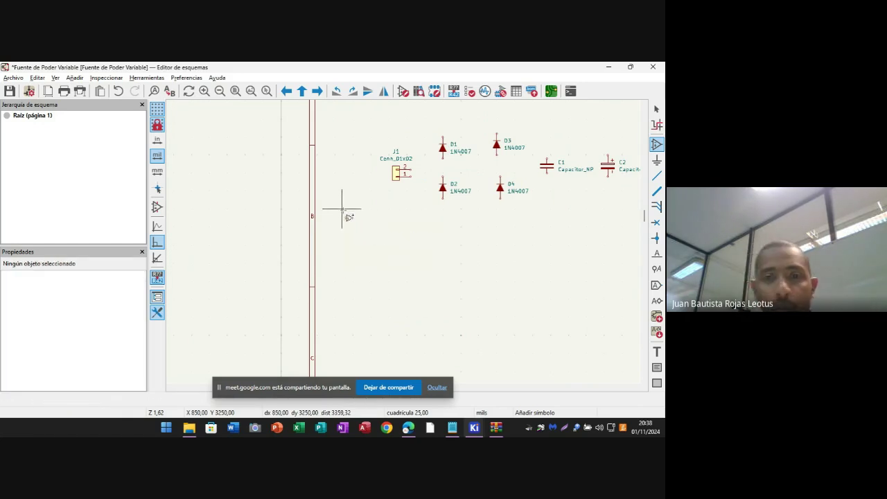
pyautogui.scroll(2, 402, 241)
pyautogui.scroll(-4, 402, 242)
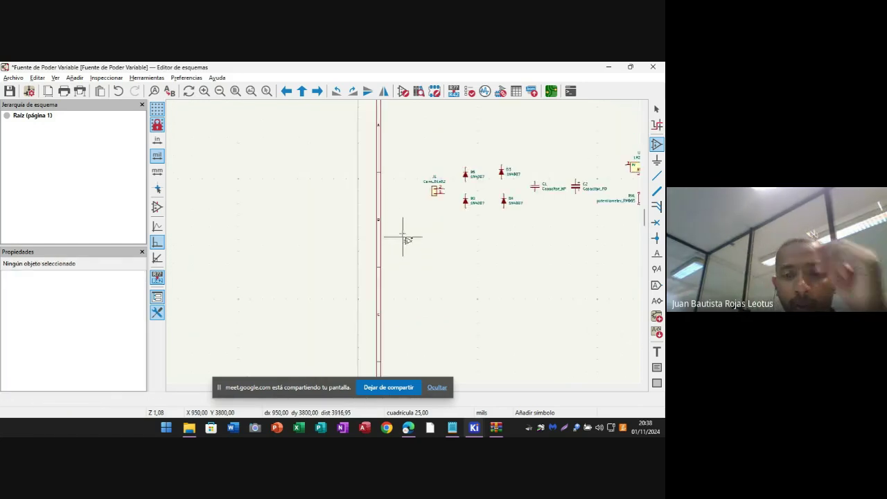
# - Make the footprint field of connector J1 visible on the schematic and accept the symbol properties
pyautogui.moveTo(419, 160); pyautogui.dragTo(445, 207)
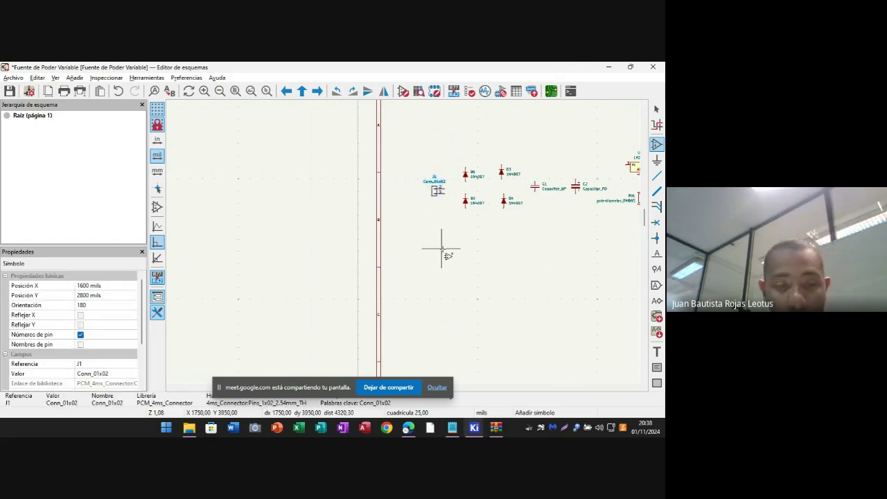
pyautogui.press('e')
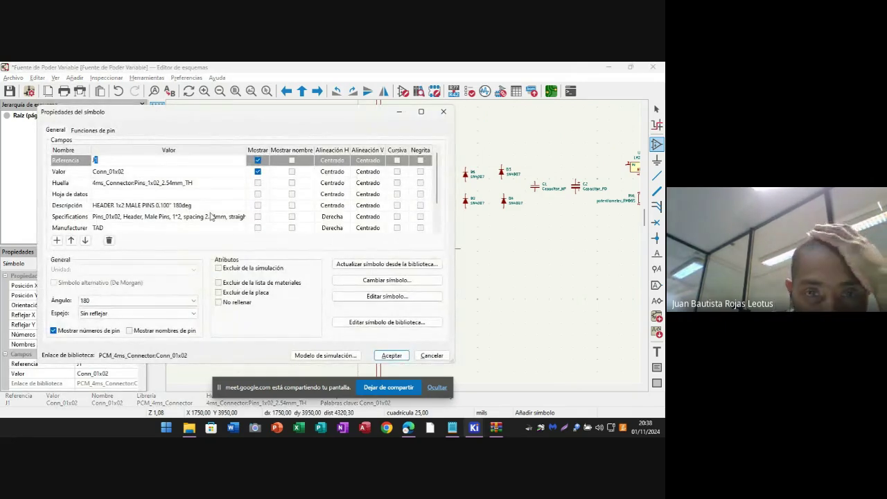
pyautogui.click(257, 184)
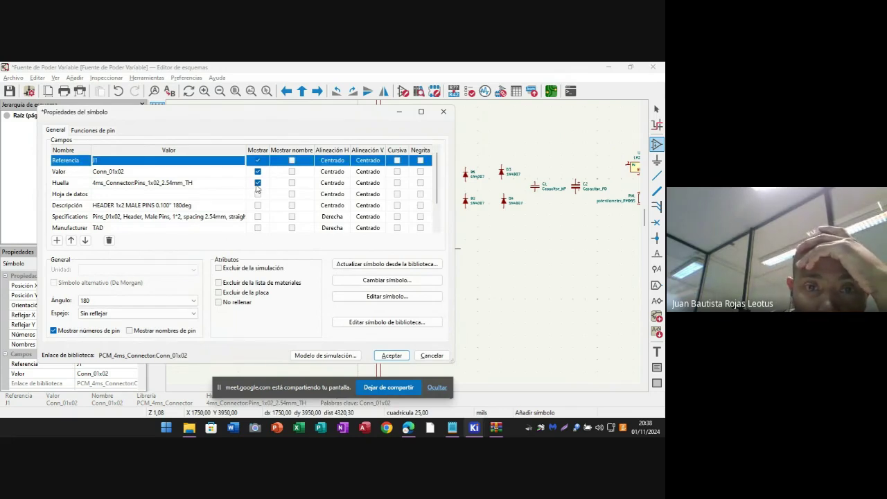
pyautogui.click(392, 355)
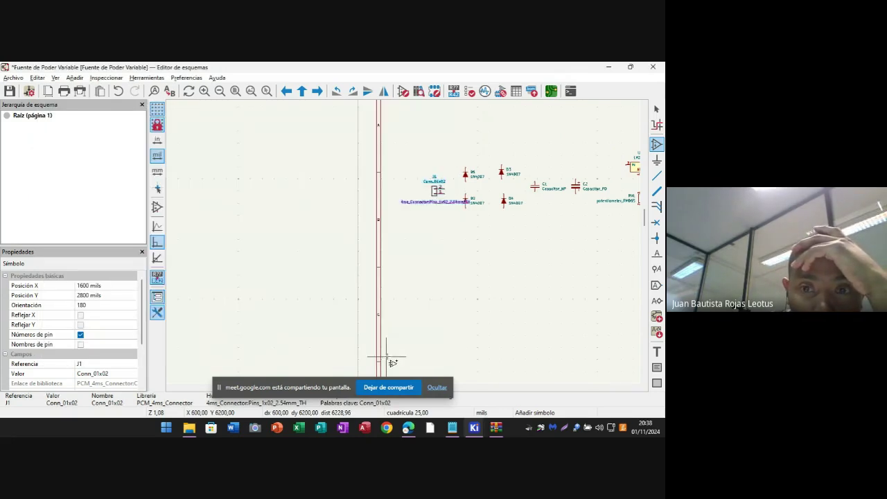
pyautogui.press('Escape')
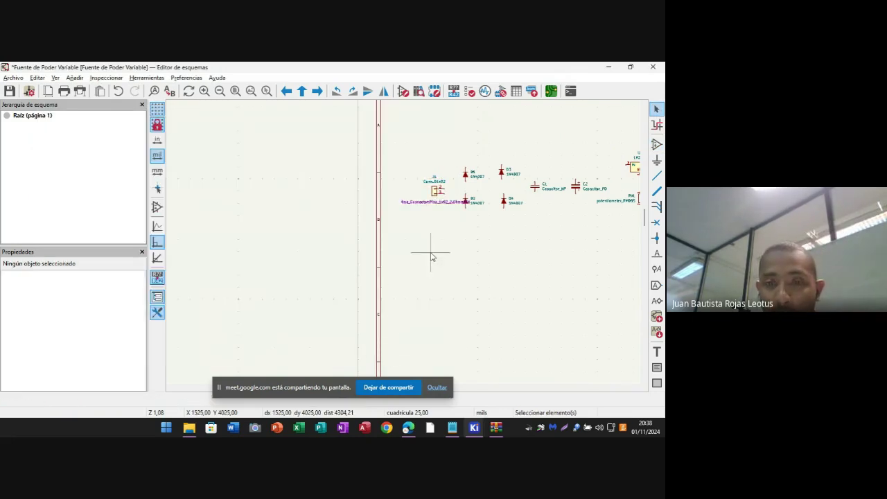
pyautogui.scroll(2, 433, 241)
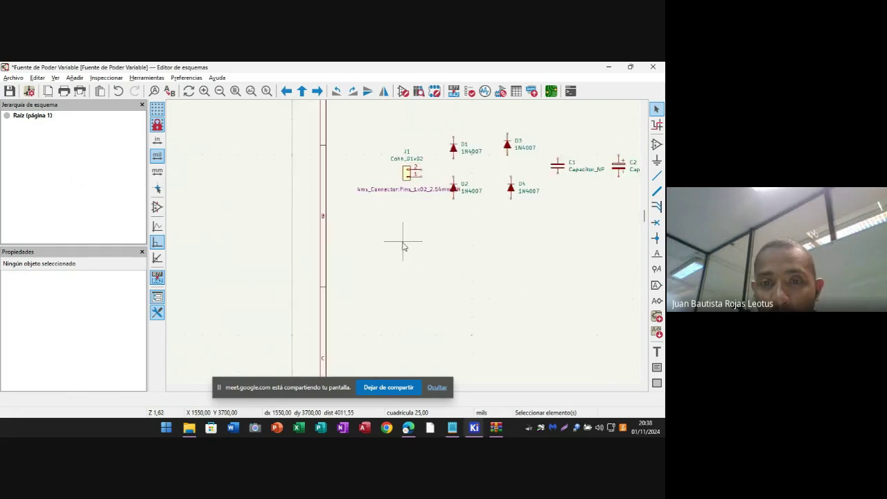
pyautogui.click(409, 178)
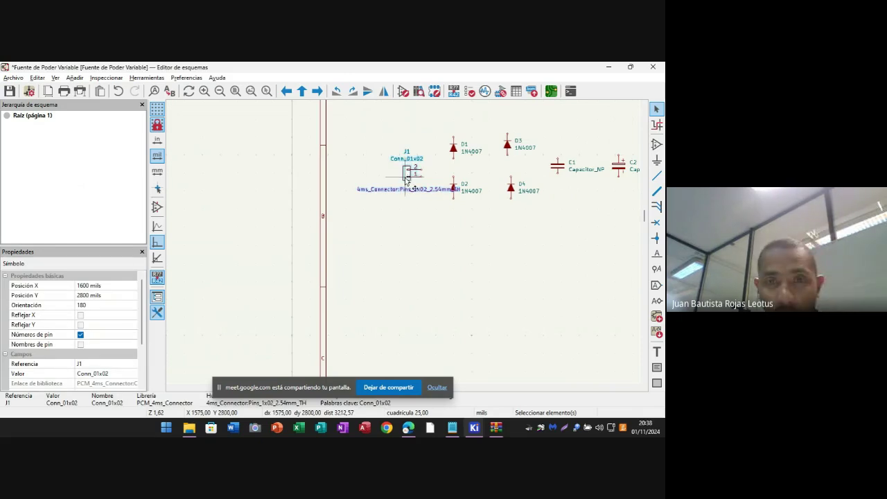
pyautogui.doubleClick(407, 177)
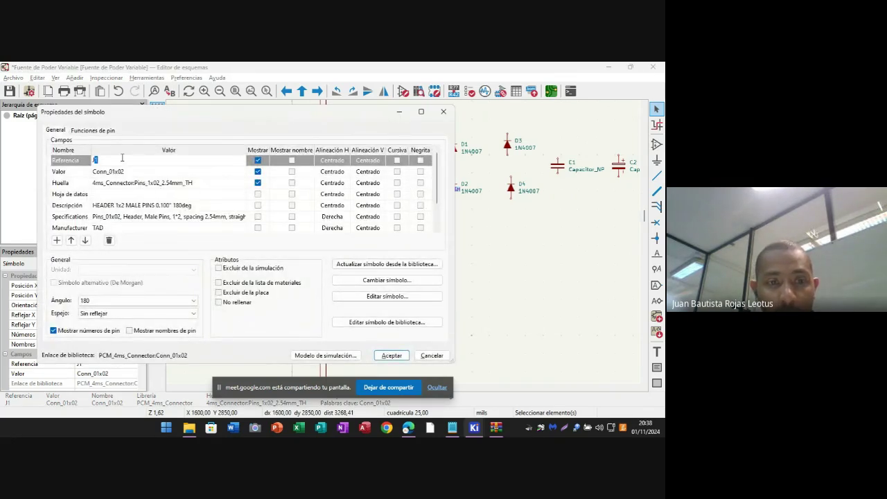
pyautogui.click(443, 111)
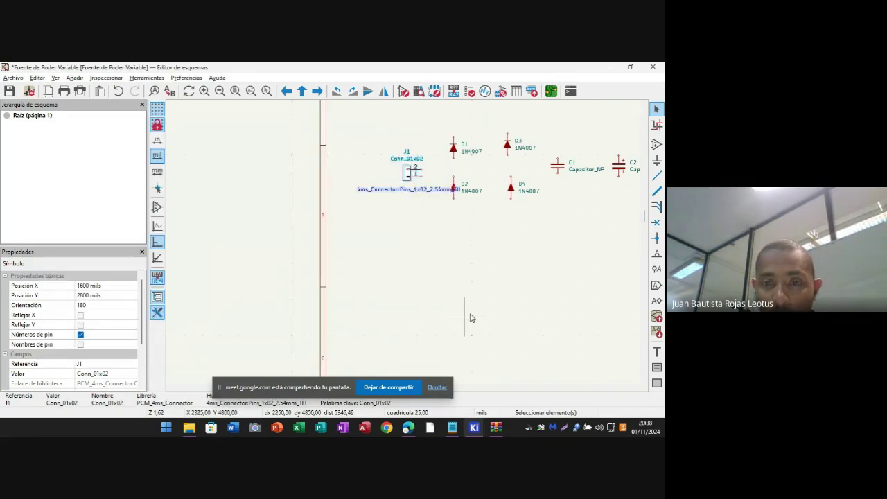
# - Open the symbol properties of connector J1
pyautogui.scroll(-3, 503, 284)
pyautogui.scroll(3, 469, 282)
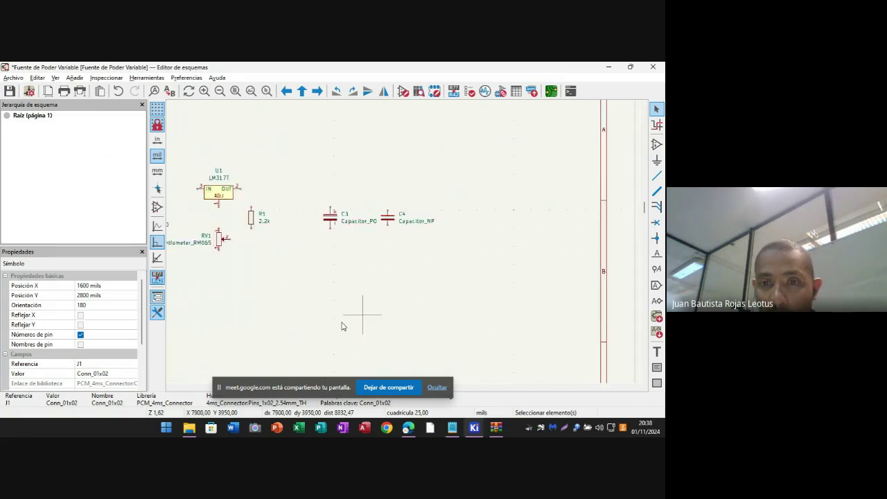
pyautogui.press('e')
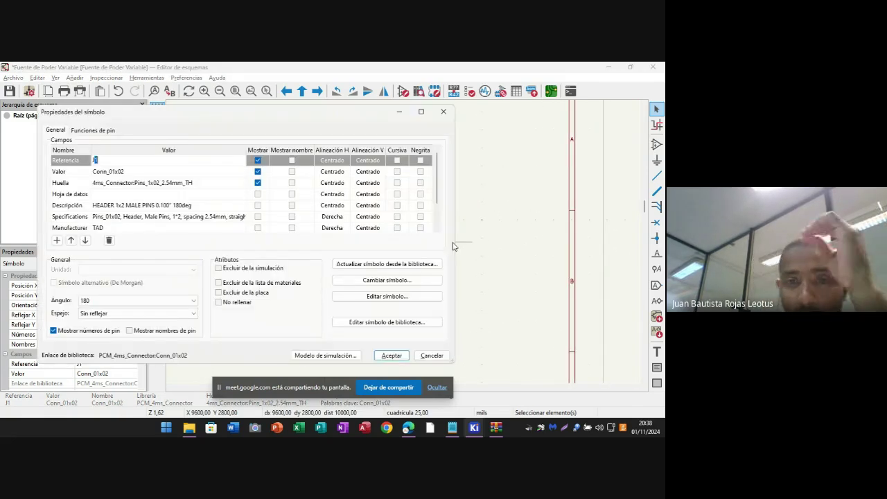
pyautogui.click(445, 116)
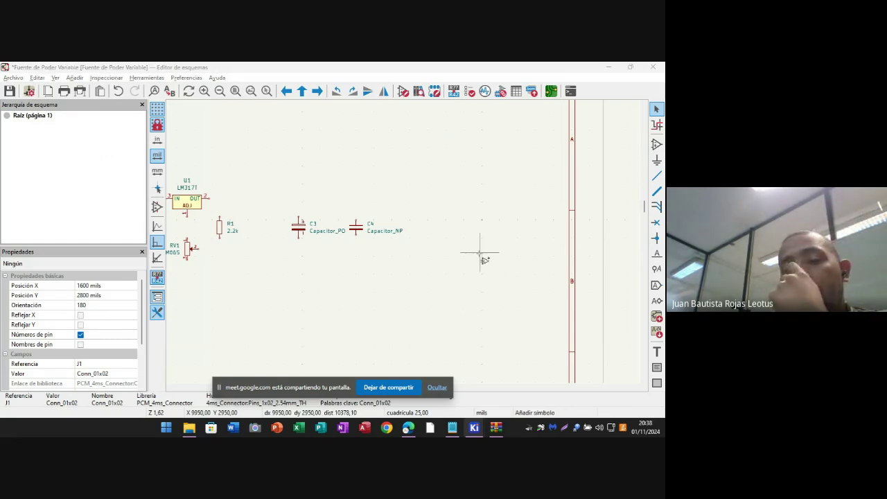
pyautogui.click(479, 254)
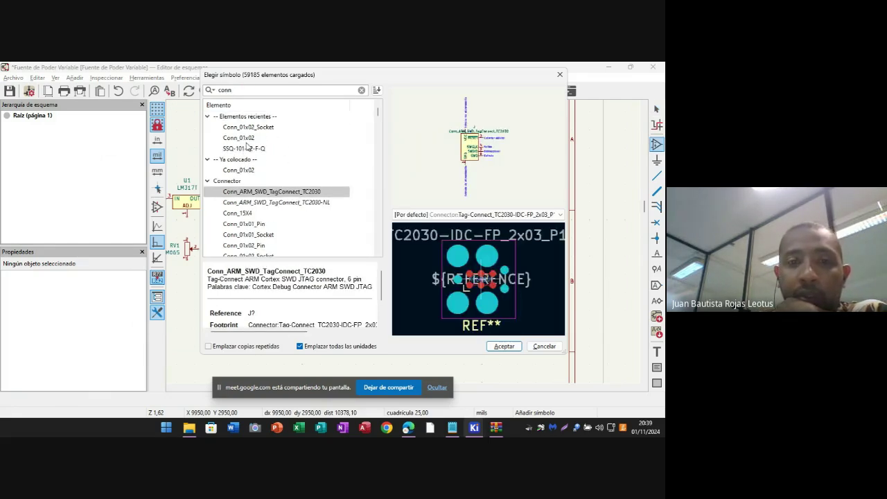
pyautogui.click(247, 138)
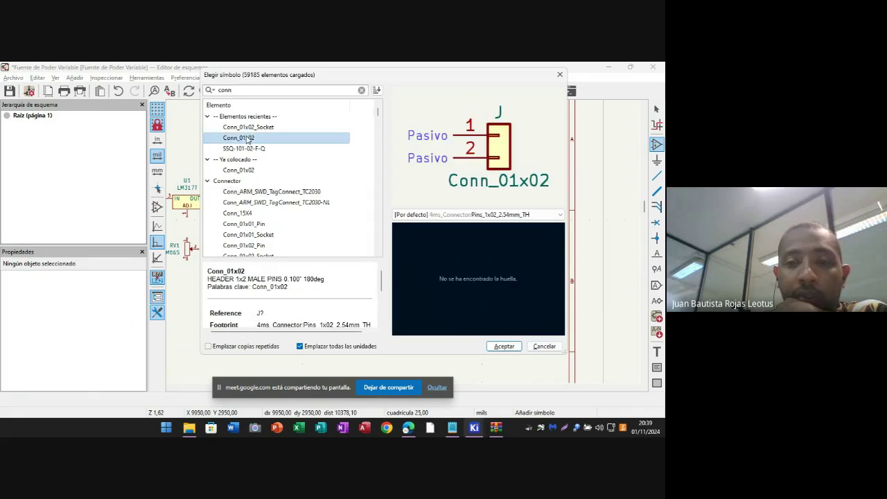
pyautogui.click(246, 128)
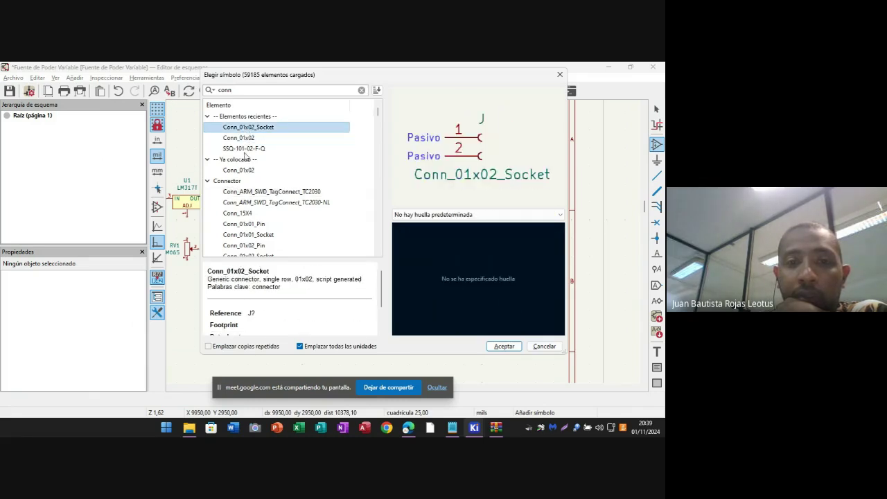
pyautogui.click(245, 151)
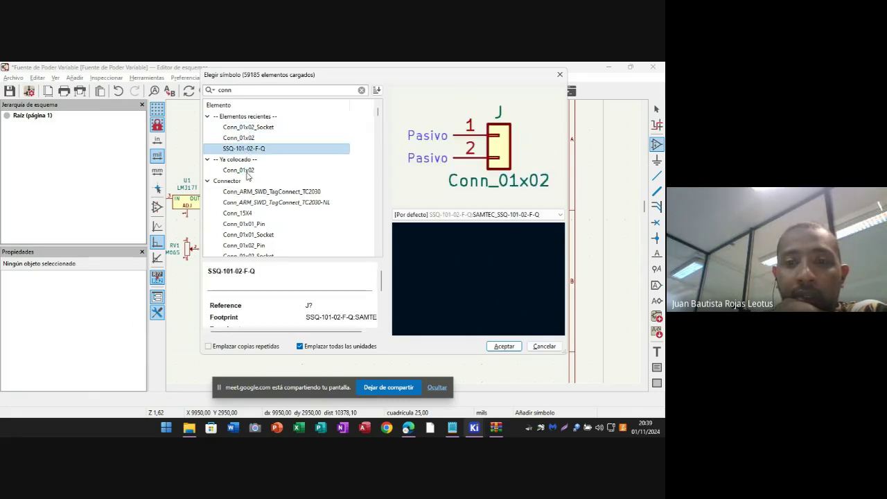
pyautogui.click(247, 172)
pyautogui.click(247, 149)
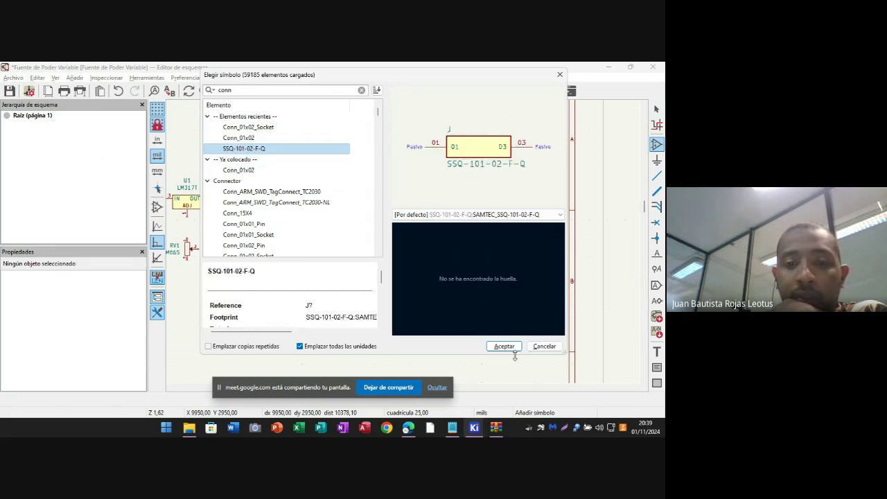
pyautogui.click(544, 345)
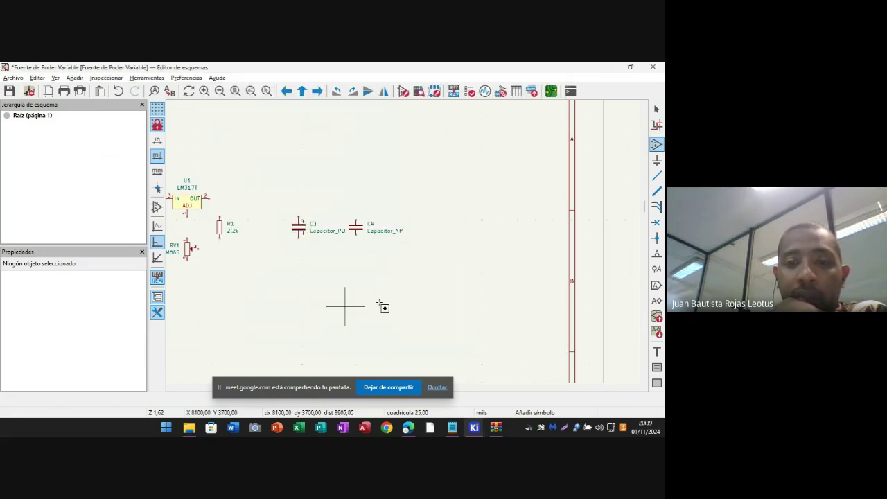
# - Duplicate connector J1, rotate the copy 180° so its pins face the circuit, and place it just beyond capacitor C4
pyautogui.hscroll(-6, 363, 316)
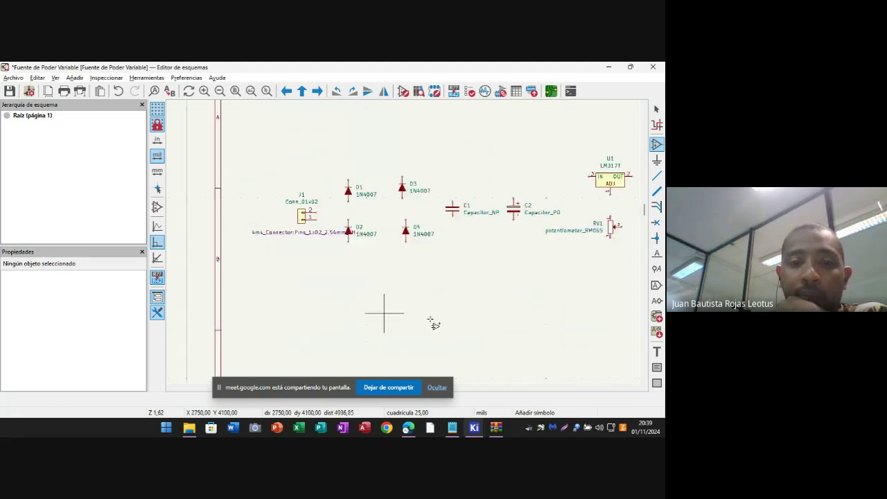
pyautogui.hscroll(-2, 361, 298)
pyautogui.moveTo(300, 174); pyautogui.dragTo(374, 270)
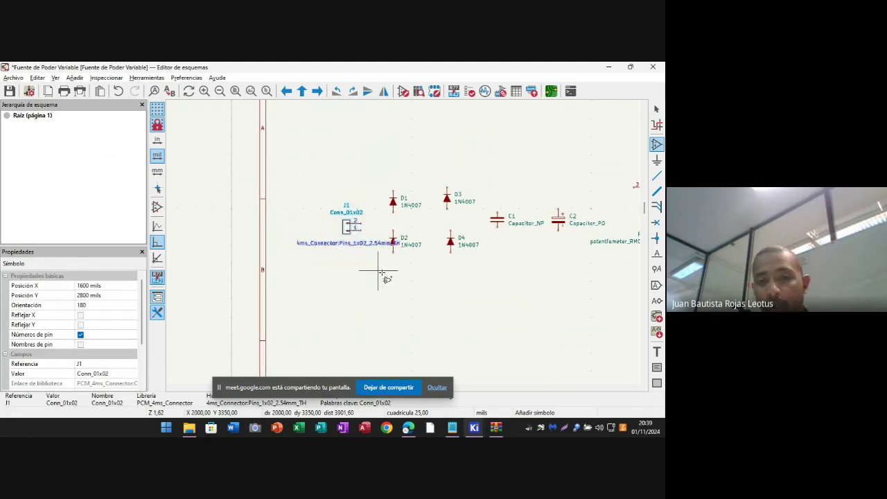
pyautogui.hscroll(8, 554, 301)
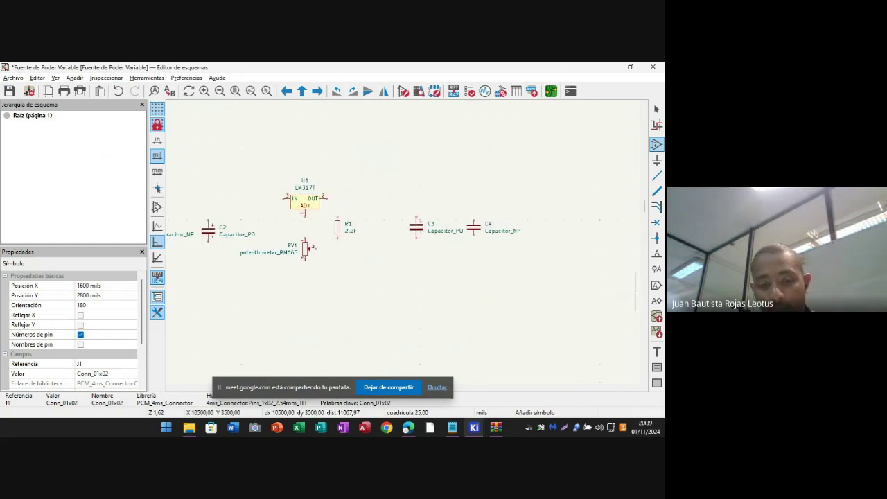
pyautogui.hotkey('ctrl', 'd')
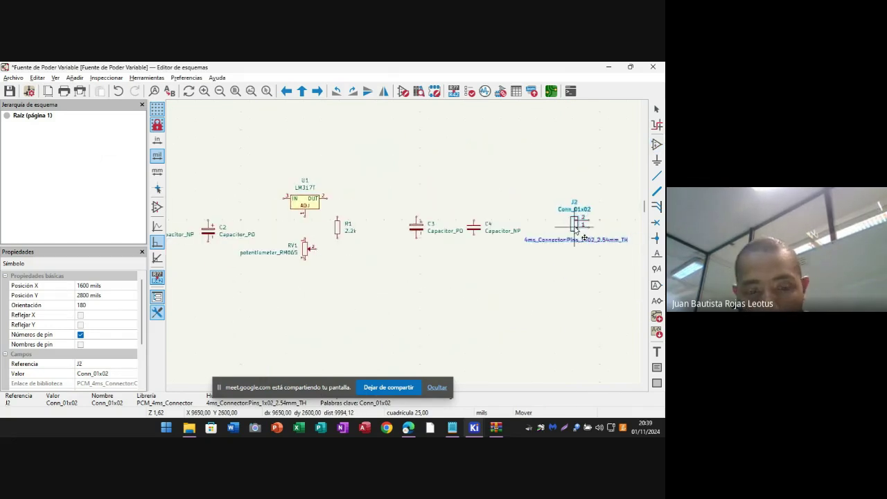
pyautogui.press('r')
pyautogui.press('r')
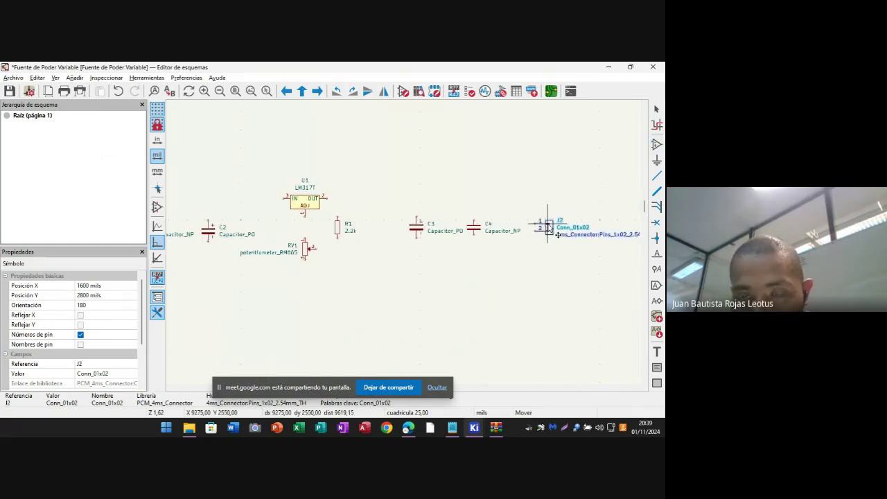
pyautogui.click(555, 232)
pyautogui.press('a')
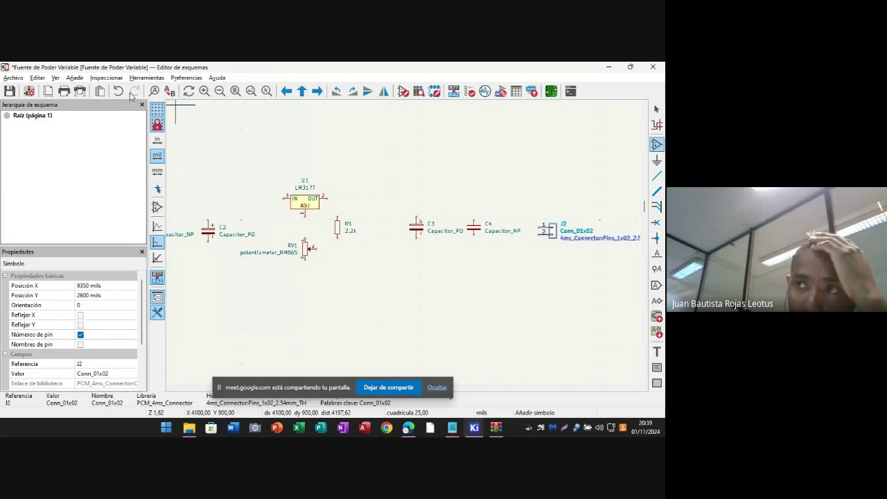
# - Wire the cathodes of diodes D1 and D3 together above them, and connect D1's anode straight down to D2's cathode
pyautogui.moveTo(218, 301); pyautogui.dragTo(586, 319, button='middle')
pyautogui.click(657, 175)
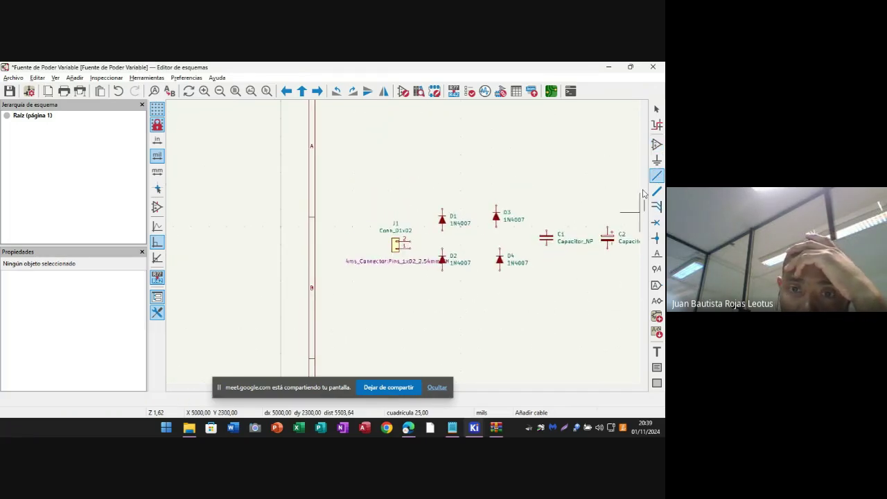
pyautogui.scroll(3, 464, 278)
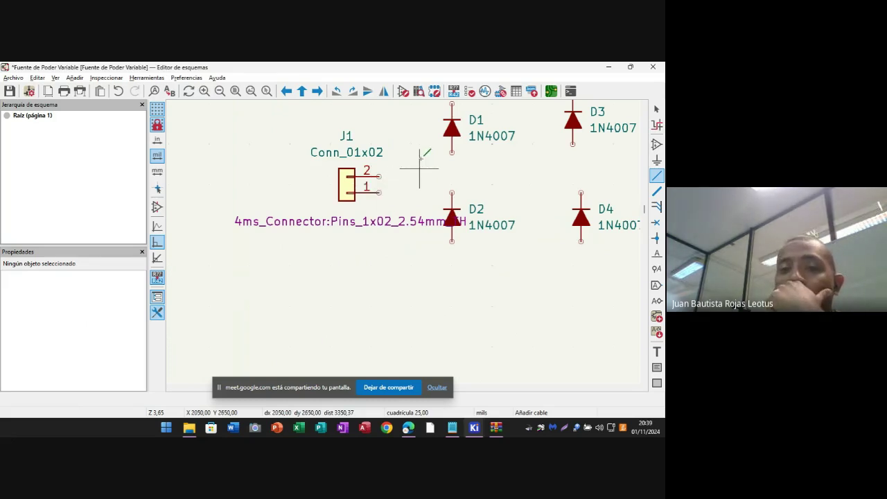
pyautogui.moveTo(416, 159); pyautogui.dragTo(337, 278, button='middle')
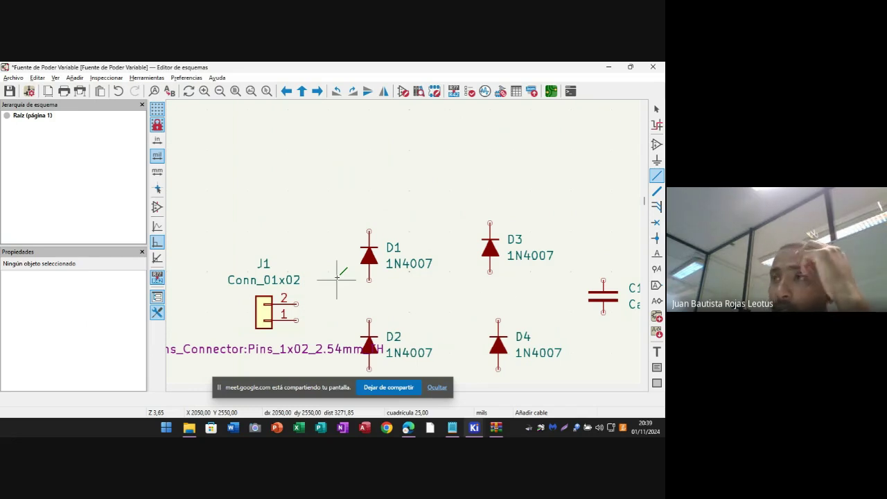
pyautogui.click(369, 231)
pyautogui.click(369, 215)
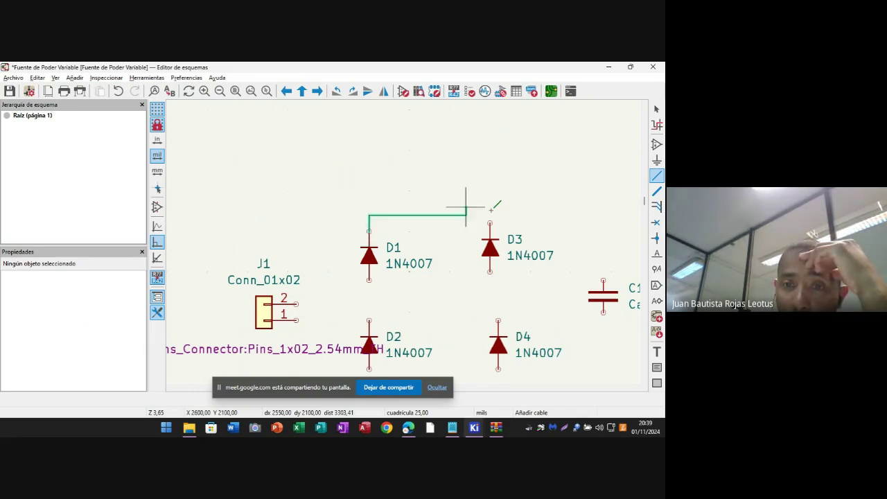
pyautogui.click(490, 222)
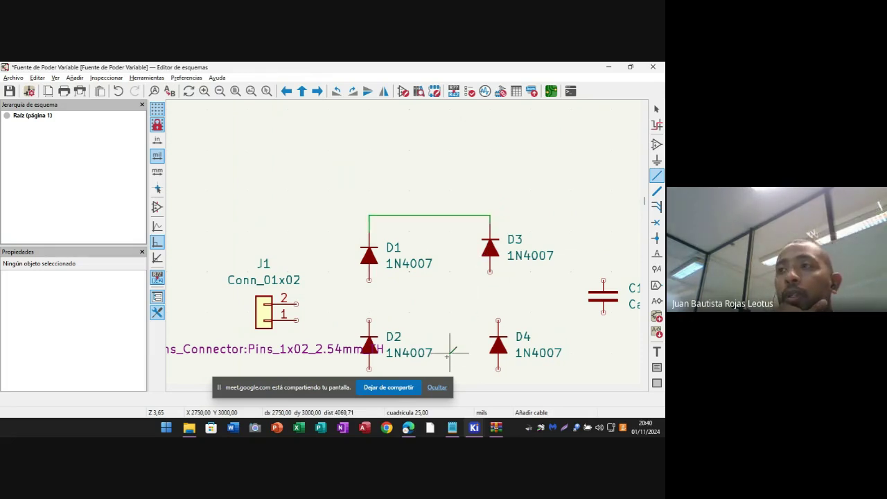
pyautogui.click(369, 280)
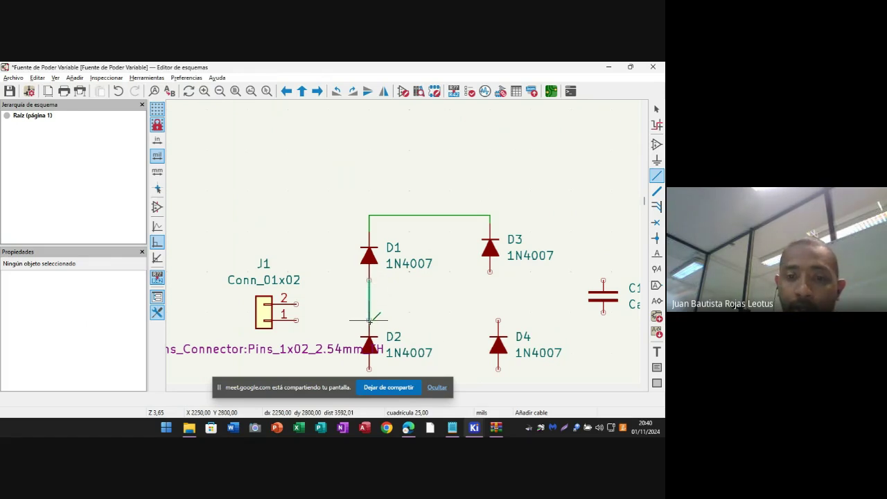
pyautogui.click(369, 320)
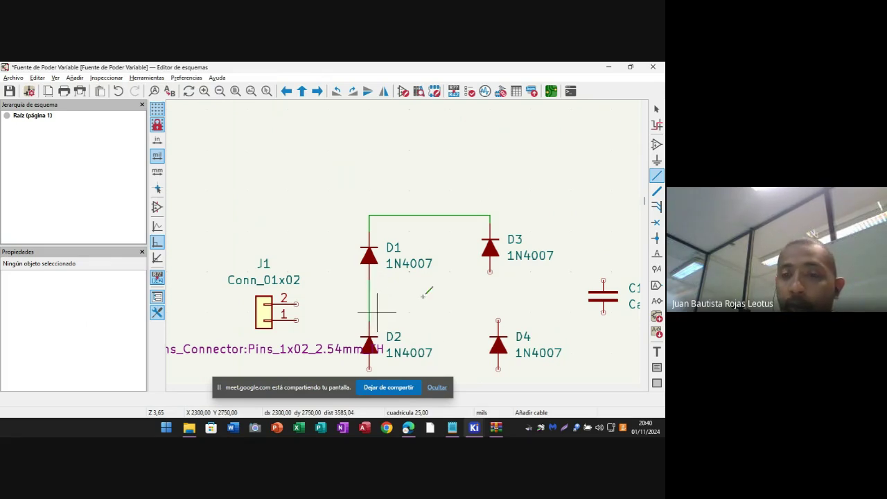
# - Move diode D4 to X 3000 mils, directly in line below D3
pyautogui.click(490, 271)
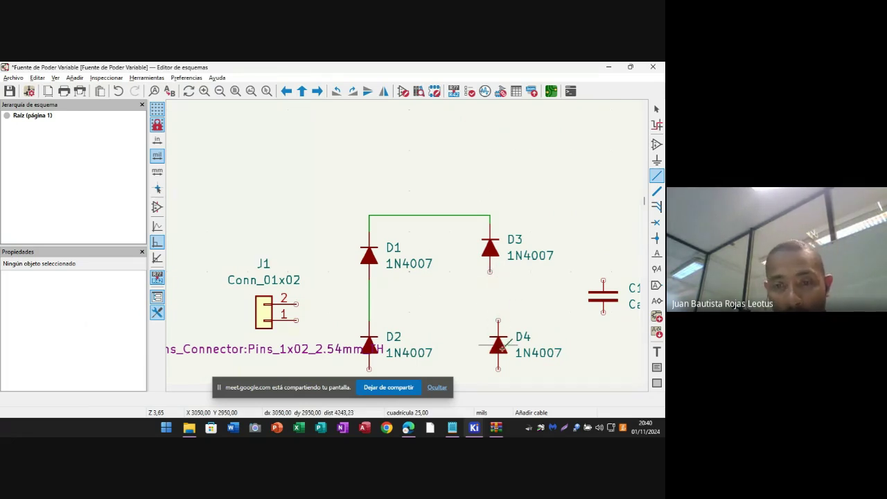
pyautogui.press('Escape')
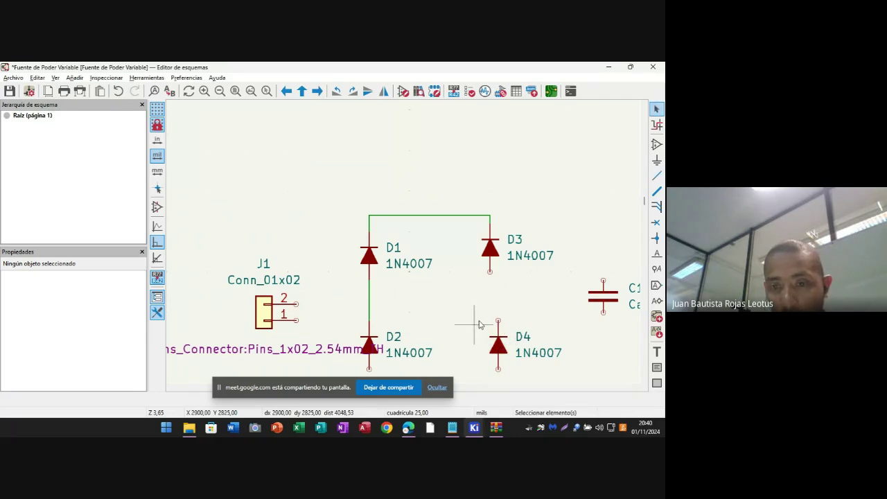
pyautogui.click(499, 348)
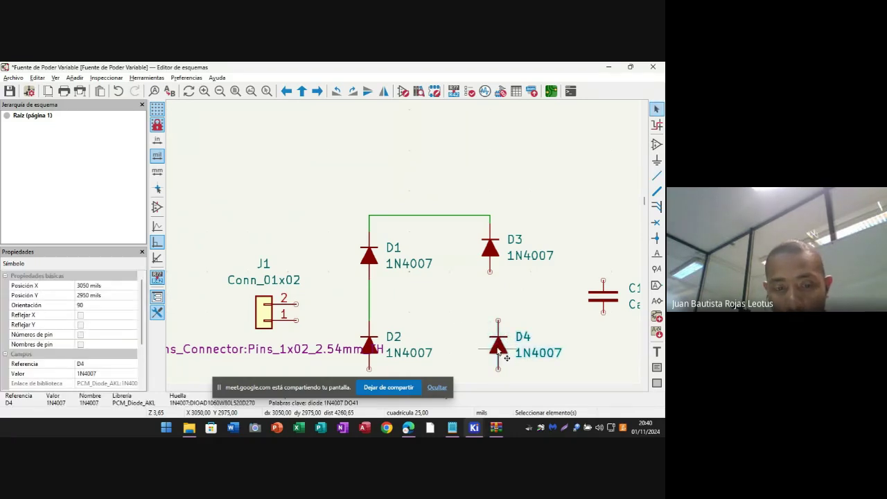
pyautogui.moveTo(506, 357); pyautogui.dragTo(493, 350)
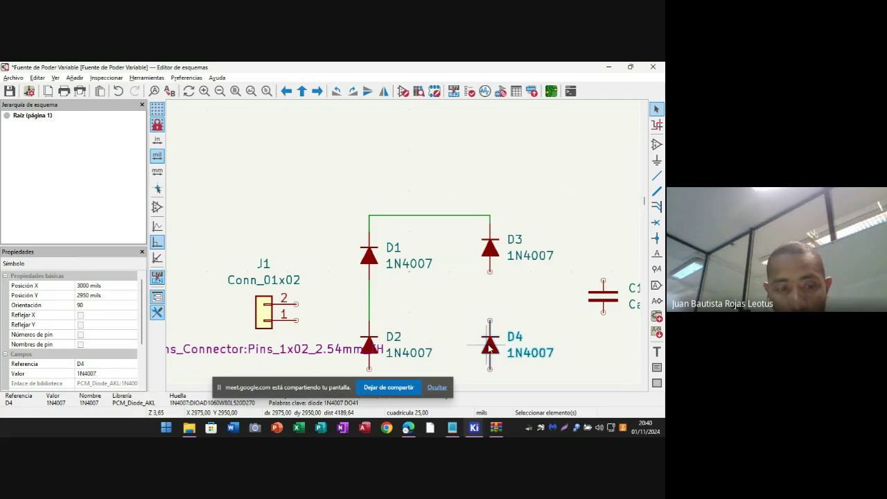
# - Wire D3's anode to D4's cathode, and join the anodes of D2 and D4 with a wire running below them
pyautogui.click(657, 176)
pyautogui.click(490, 272)
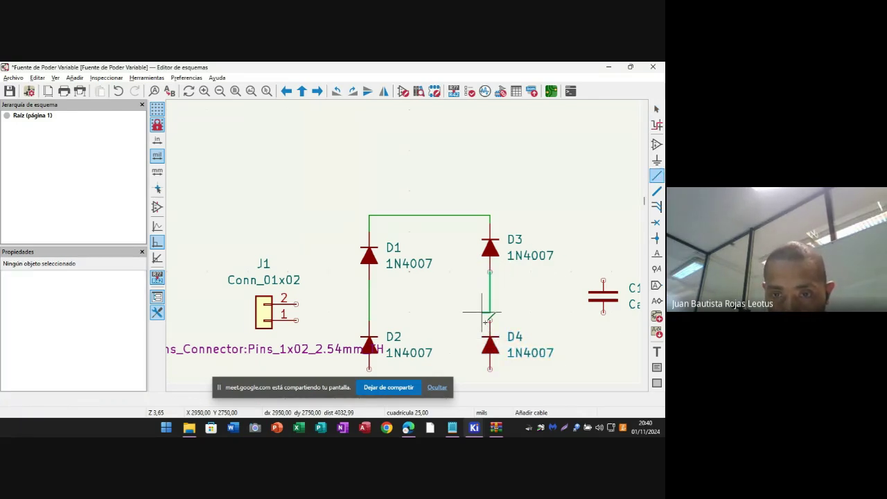
pyautogui.scroll(-3, 490, 319)
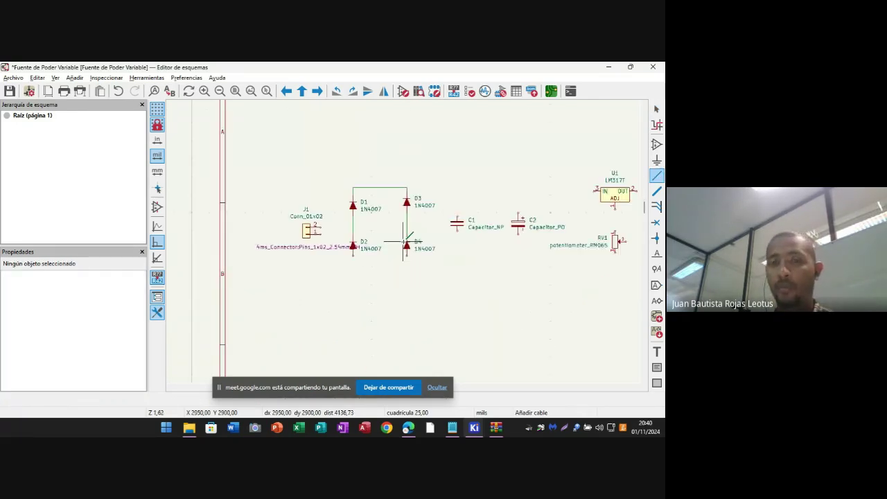
pyautogui.scroll(2, 406, 240)
pyautogui.click(408, 239)
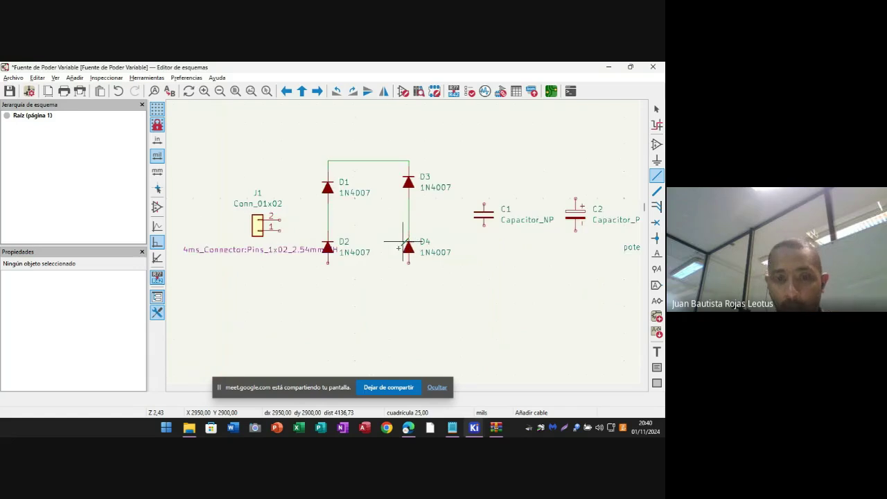
pyautogui.click(328, 263)
pyautogui.click(328, 284)
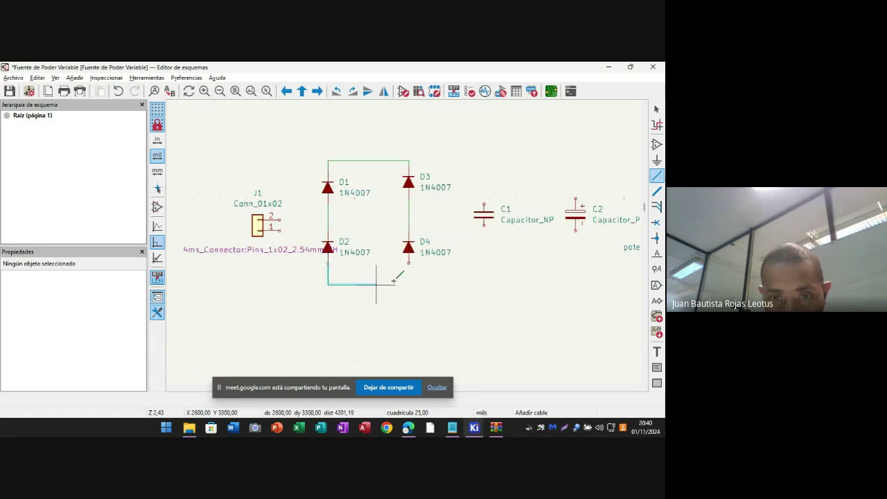
pyautogui.click(409, 263)
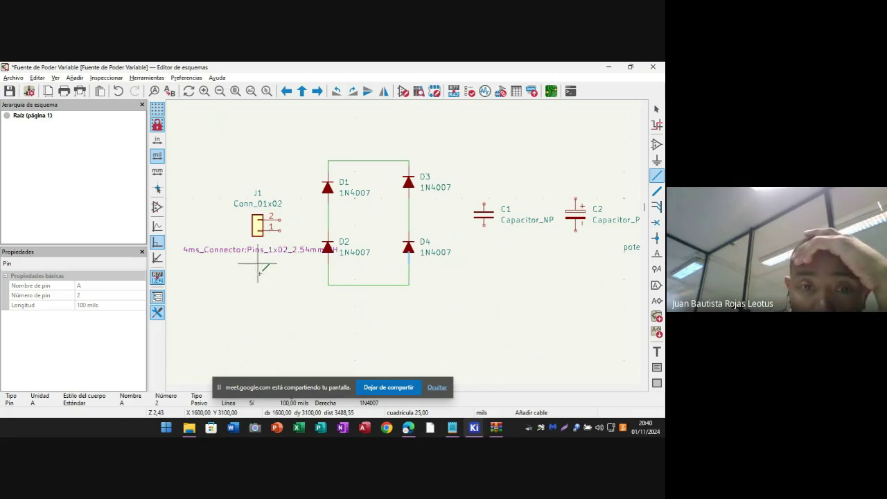
# - Wire pin 2 of connector J1 to the D1–D2 connection and pin 1 straight across to the D3–D4 connection
pyautogui.scroll(2, 277, 247)
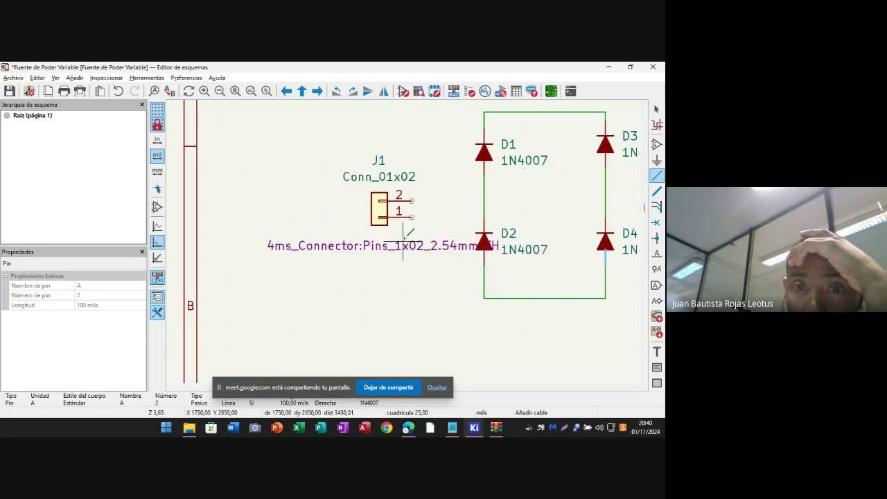
pyautogui.click(412, 200)
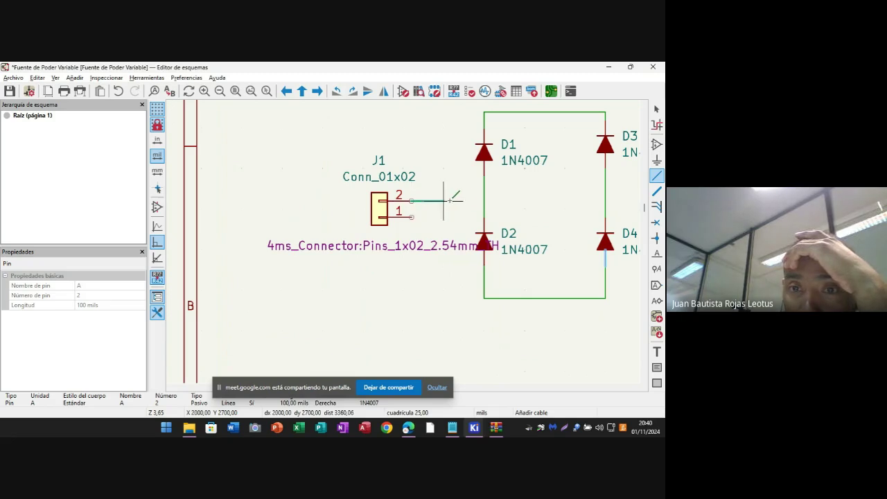
pyautogui.doubleClick(484, 200)
pyautogui.click(305, 272)
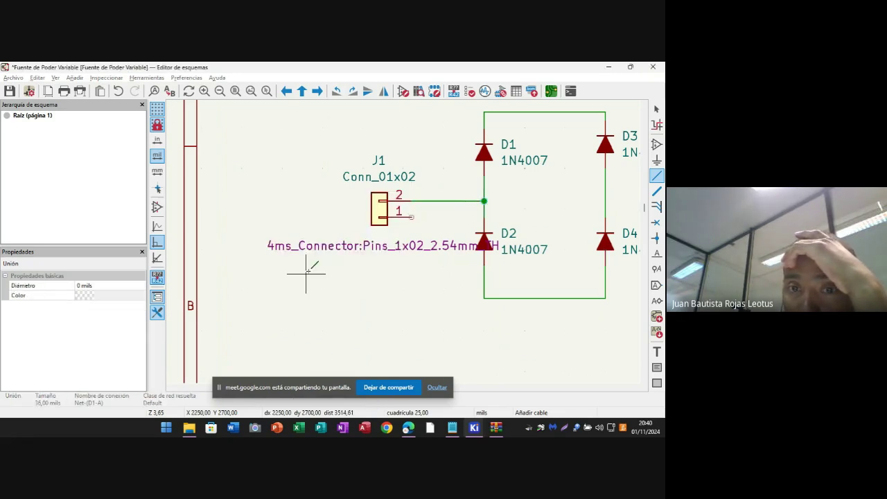
pyautogui.click(412, 217)
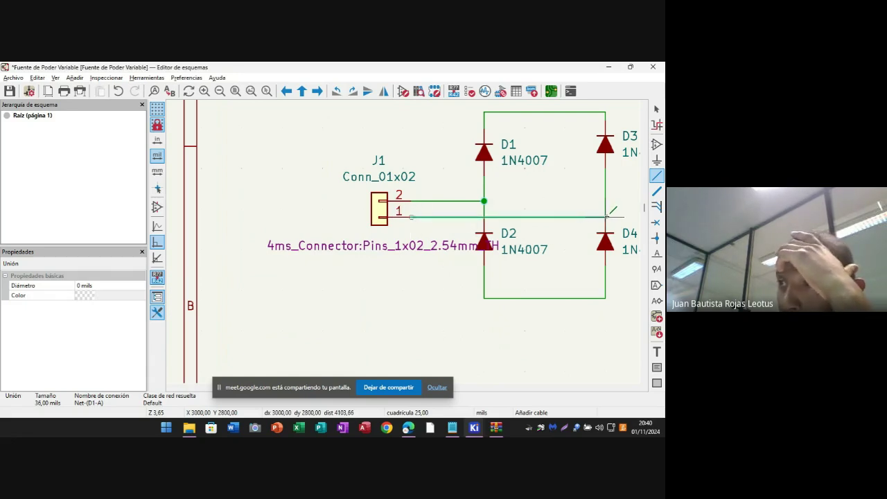
pyautogui.click(606, 217)
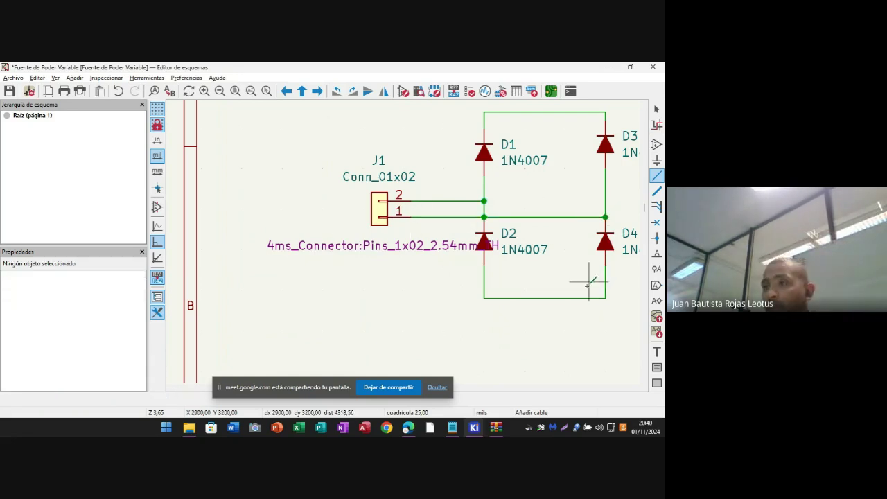
pyautogui.scroll(-2, 588, 284)
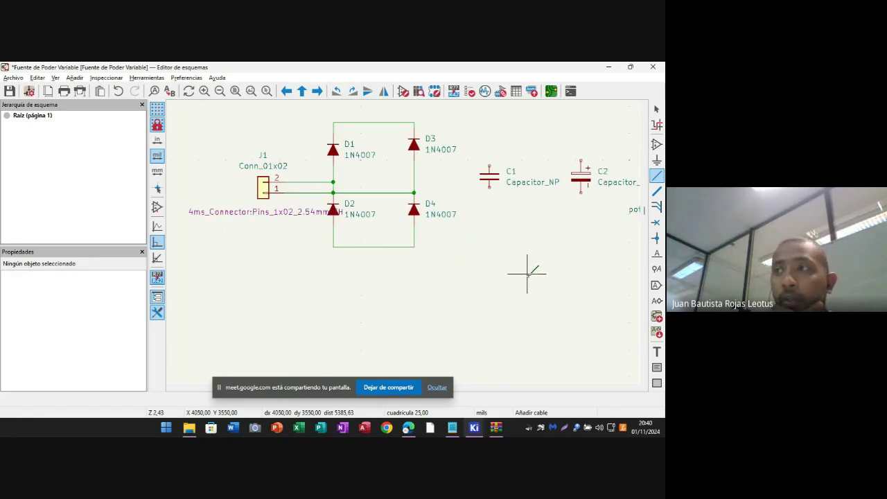
# - Swap the order of the two capacitors, placing C1 at X 4450, Y 2700 mils and C2 at X 3750, Y 2750 mils
pyautogui.moveTo(537, 273); pyautogui.dragTo(459, 309, button='middle')
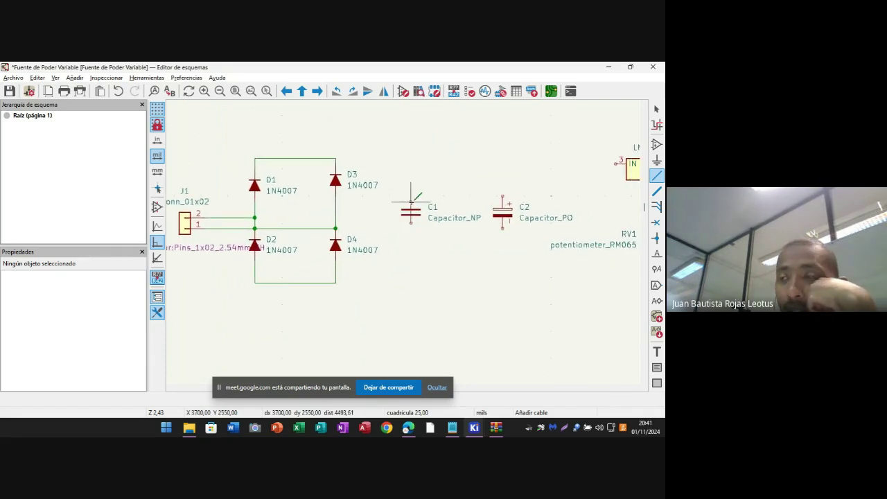
pyautogui.press('Escape')
pyautogui.click(507, 214)
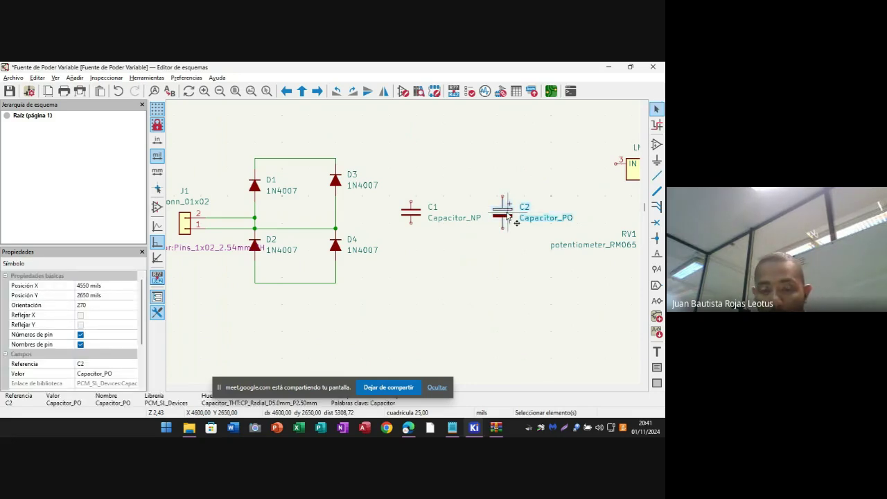
pyautogui.press('m')
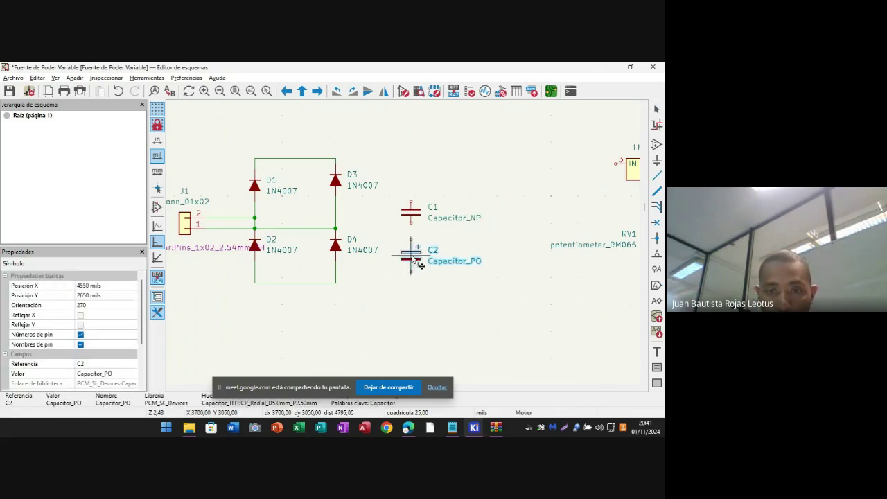
pyautogui.click(413, 258)
pyautogui.click(411, 220)
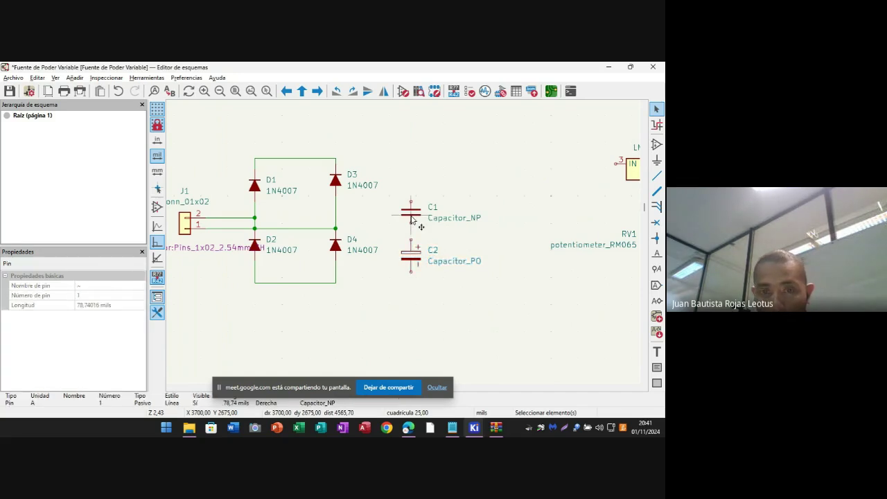
pyautogui.press('Escape')
pyautogui.press('m')
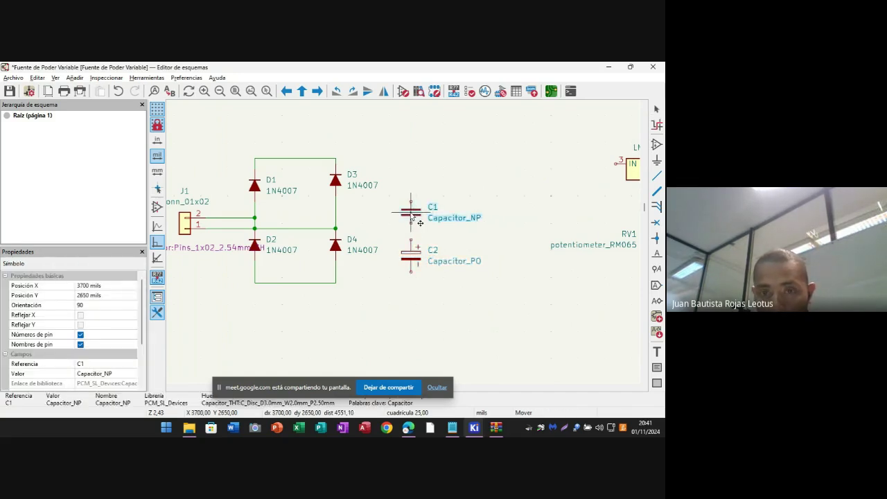
pyautogui.click(498, 226)
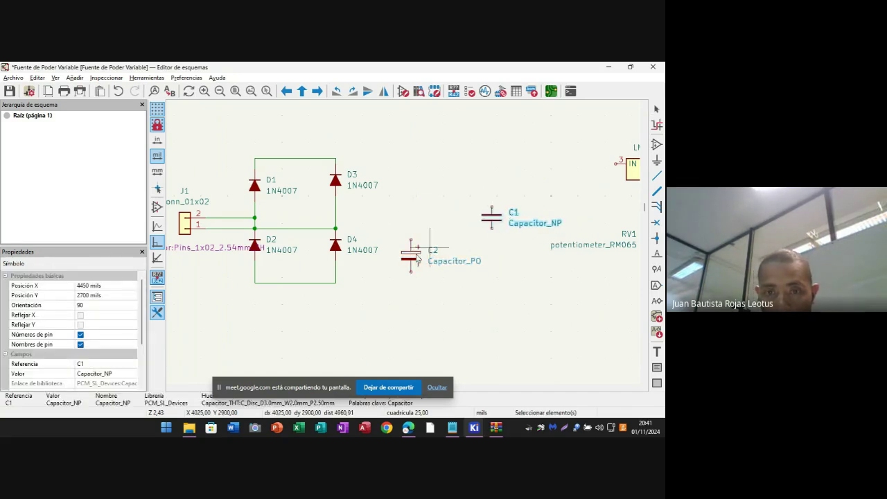
pyautogui.click(413, 258)
pyautogui.press('m')
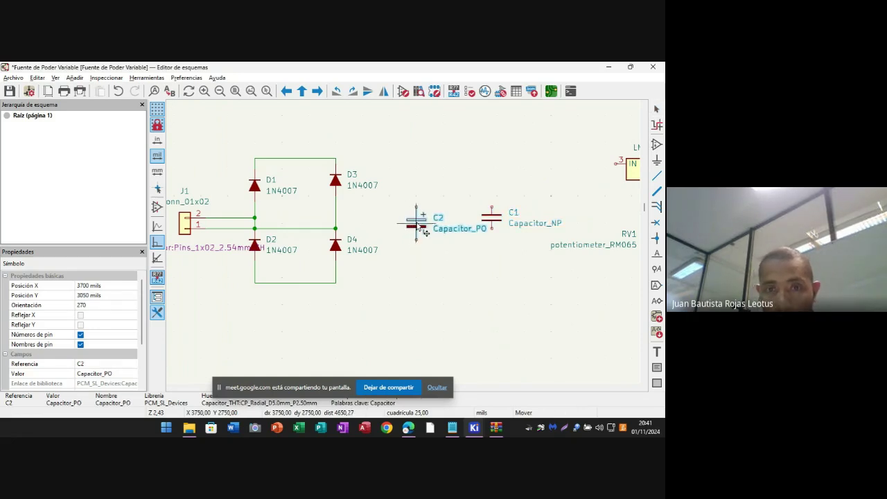
pyautogui.click(419, 228)
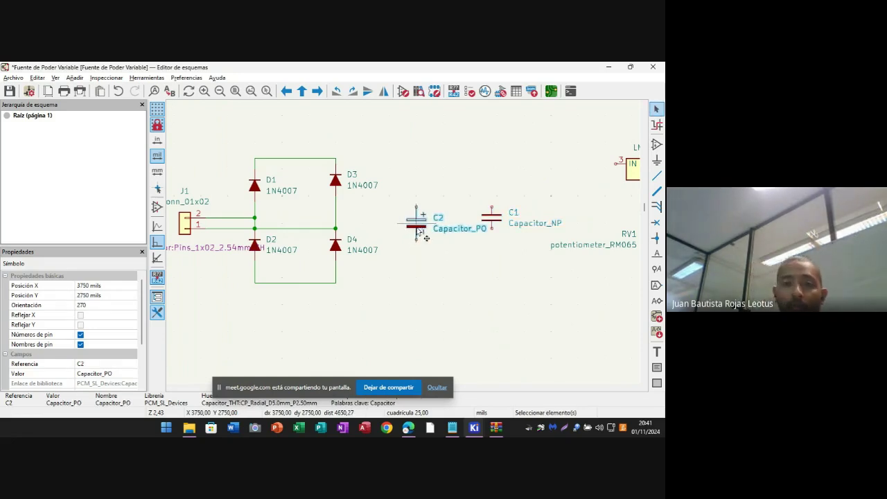
# - Wire the IN pin of regulator U1 back to the bridge's upper wire at D3's cathode, keeping the junction's default properties
pyautogui.click(656, 175)
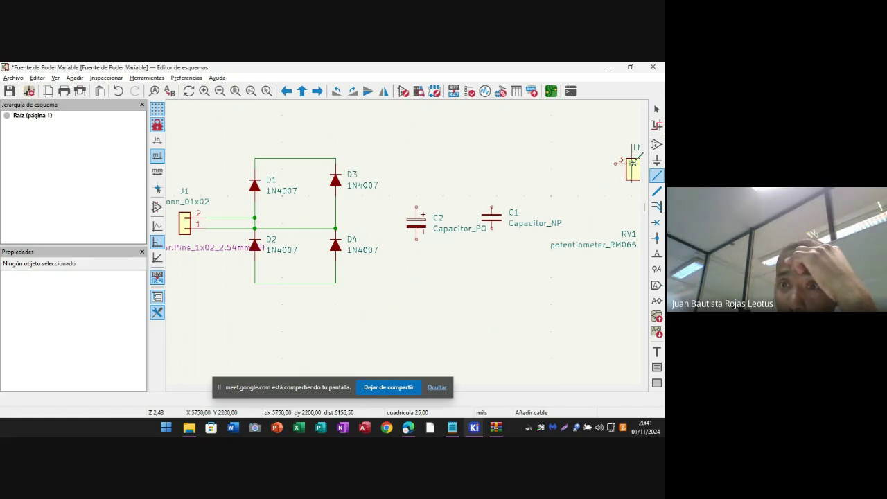
pyautogui.click(616, 163)
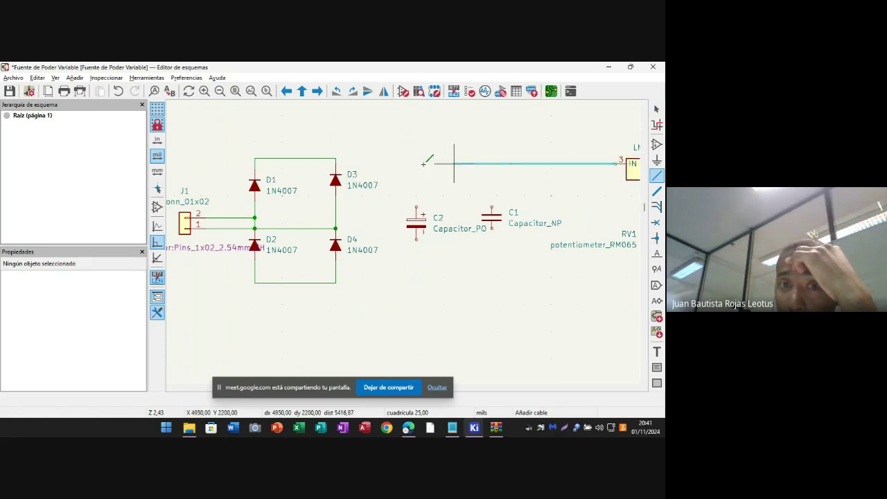
pyautogui.doubleClick(336, 159)
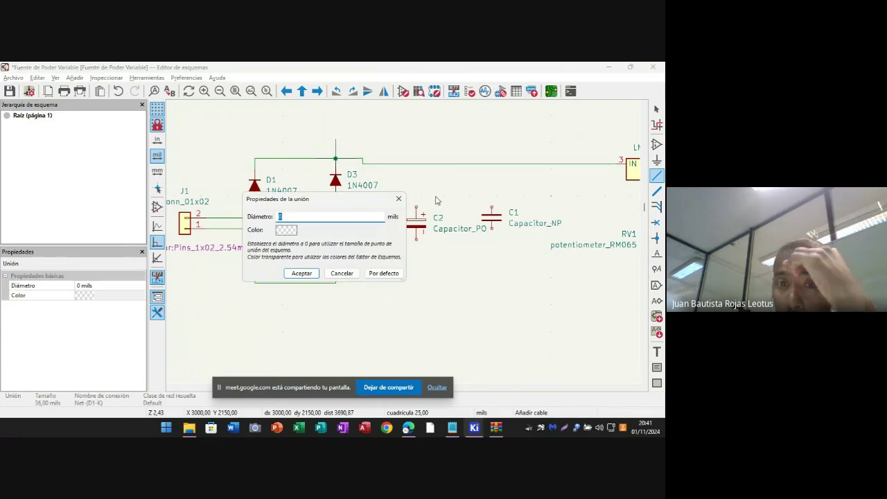
pyautogui.click(302, 273)
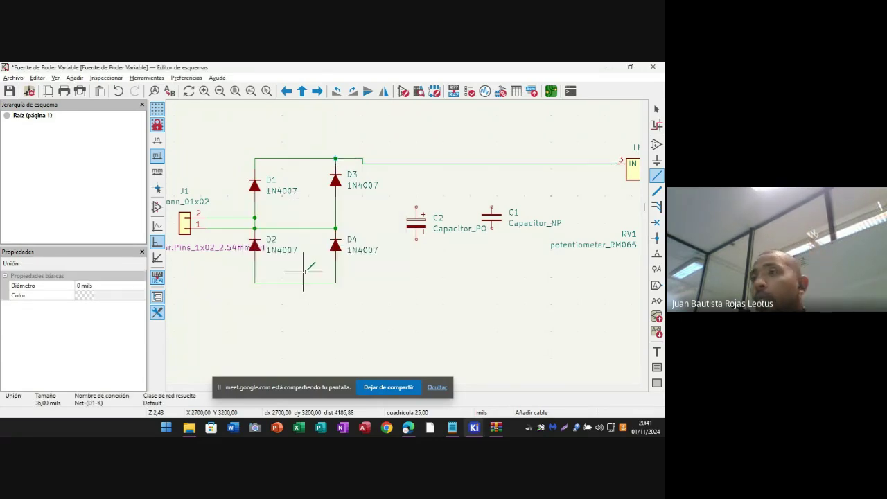
# - Wire the upper pins of capacitors C2 and C1 straight up to the regulator's input line
pyautogui.click(416, 207)
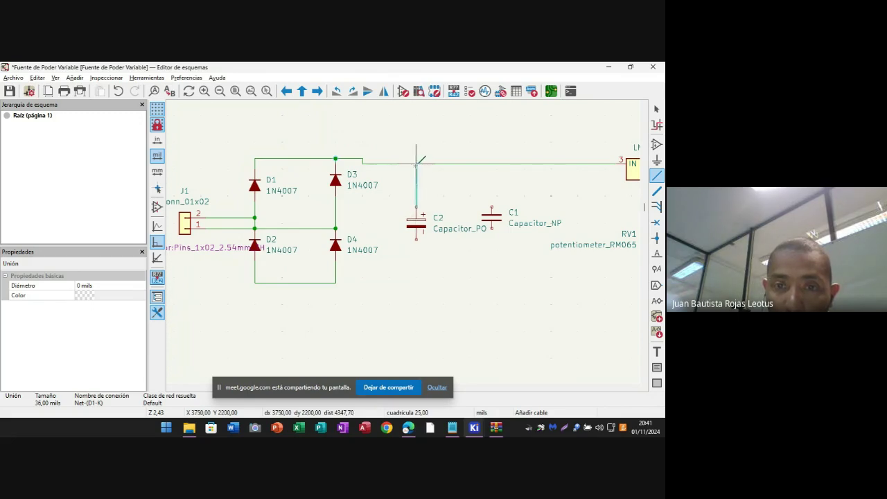
pyautogui.click(416, 164)
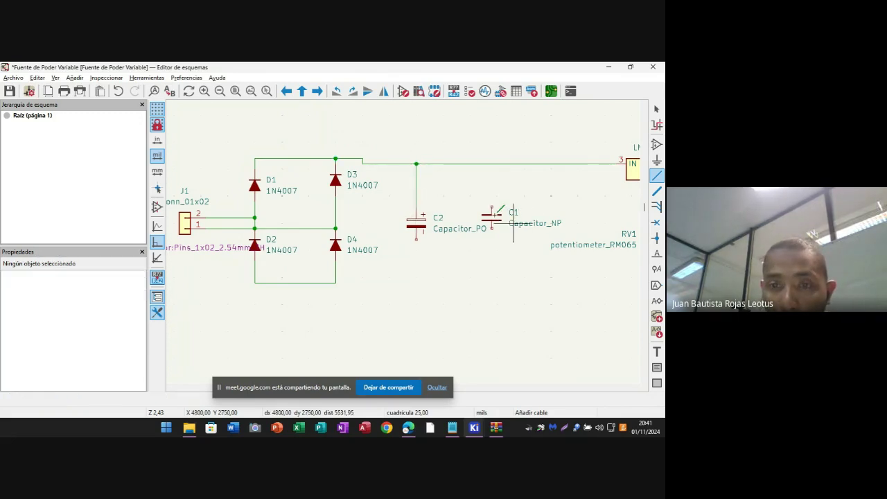
pyautogui.click(491, 207)
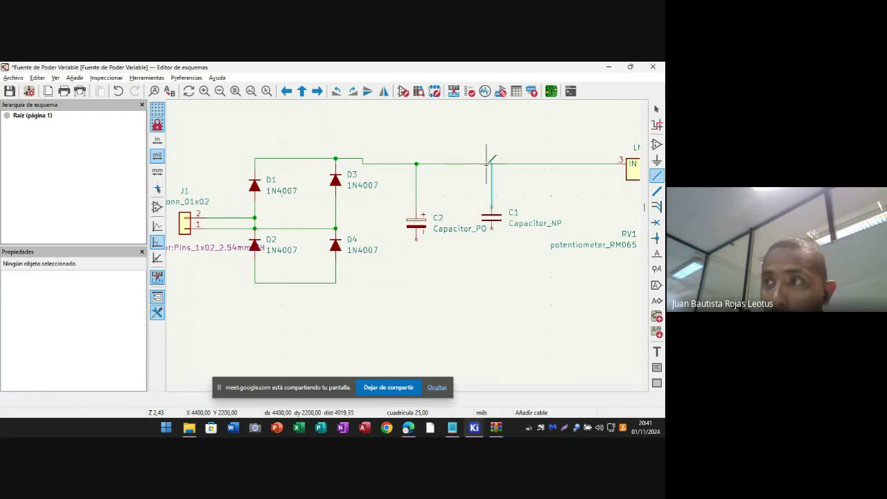
pyautogui.click(492, 164)
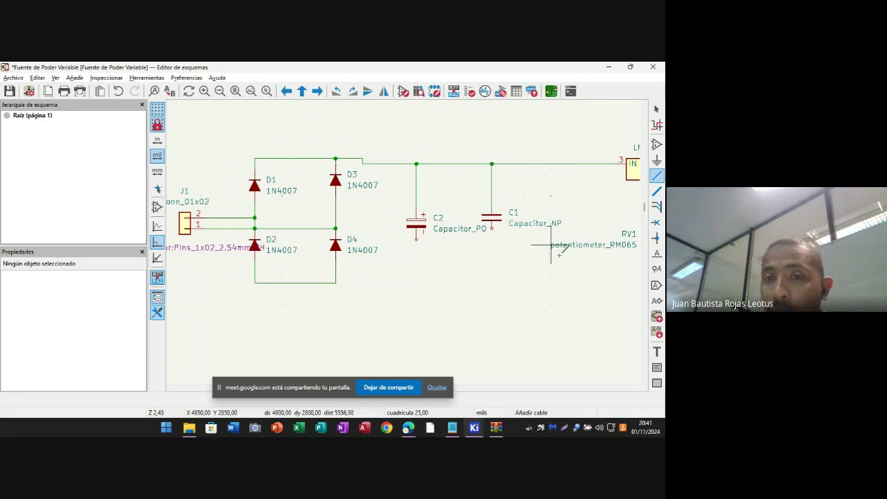
# - Wire C1's lower pin to the bridge's lower wire at D4's anode, and connect C2's lower pin straight down to that line
pyautogui.moveTo(574, 307); pyautogui.dragTo(481, 311, button='middle')
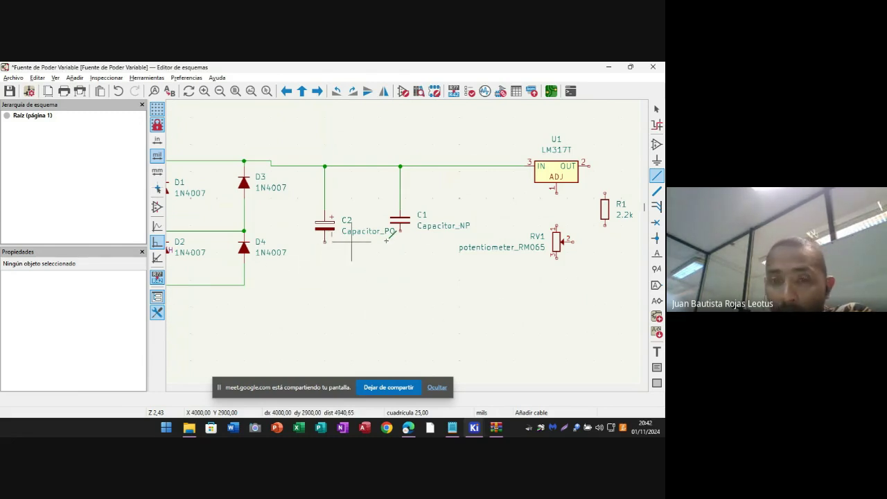
pyautogui.click(400, 231)
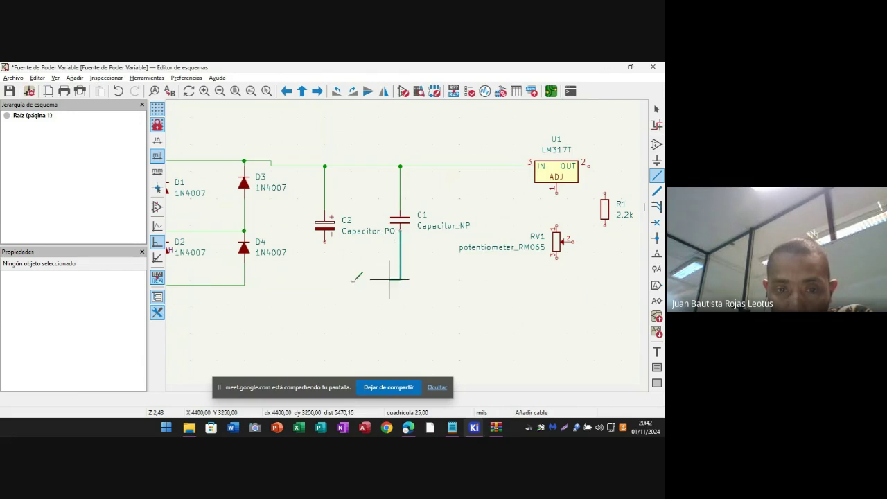
pyautogui.click(244, 284)
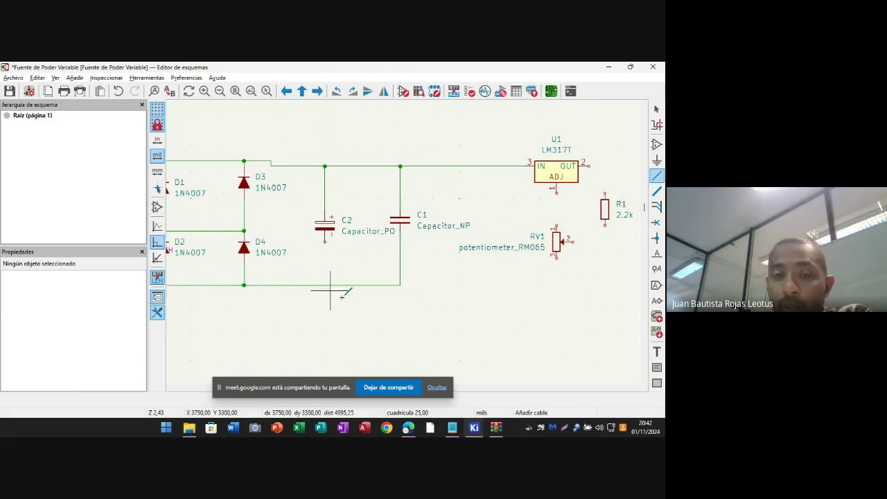
pyautogui.click(325, 241)
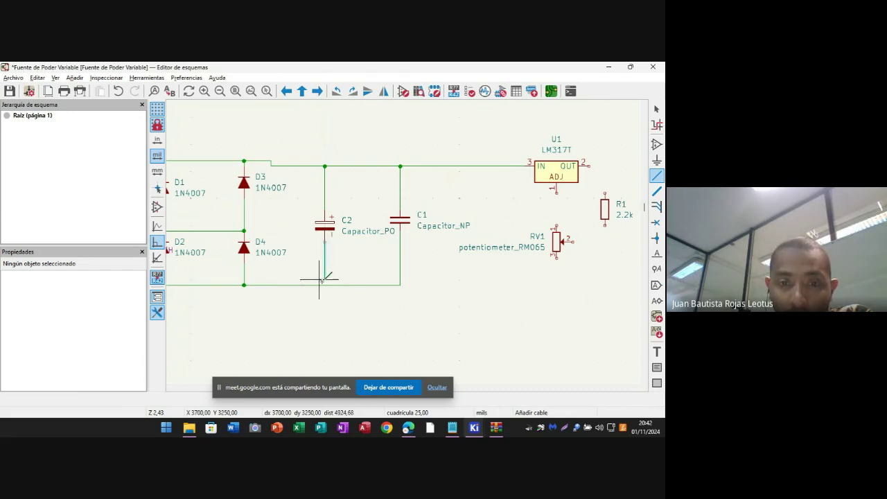
pyautogui.click(325, 285)
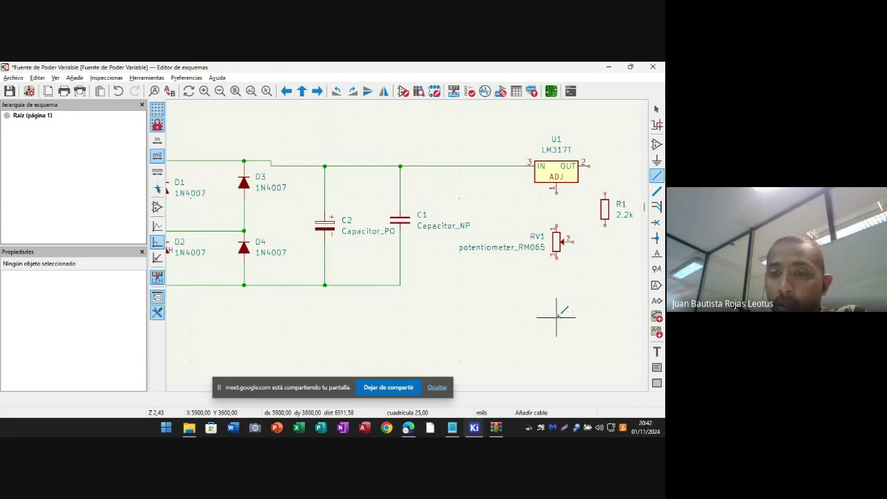
# - Wire the ADJ pin of regulator U1 straight down to pin 1 of potentiometer RV1
pyautogui.moveTo(560, 313); pyautogui.dragTo(406, 312, button='middle')
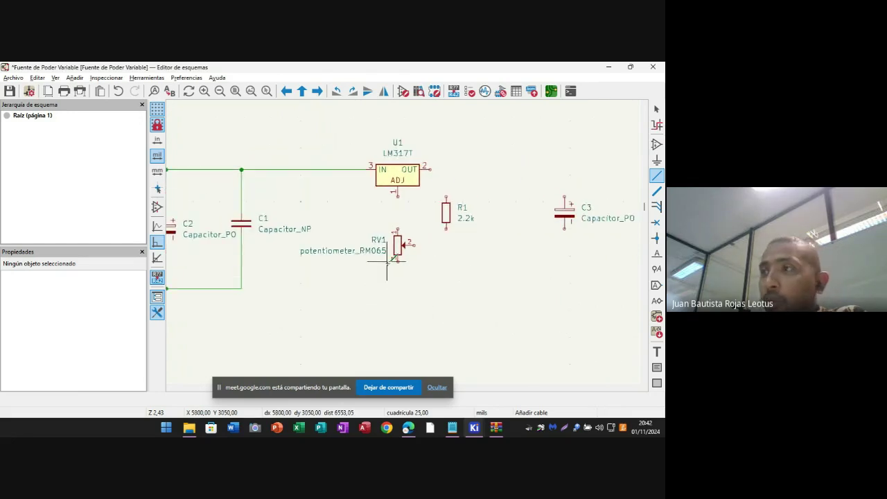
pyautogui.click(397, 194)
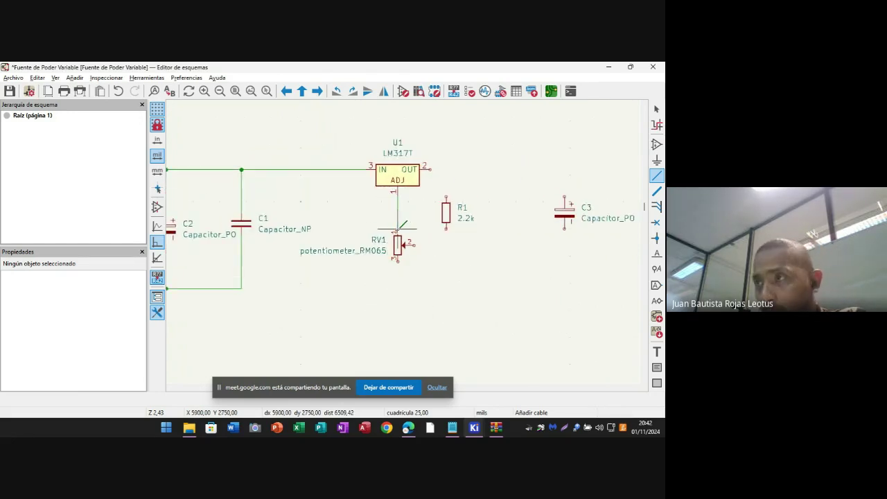
pyautogui.click(397, 233)
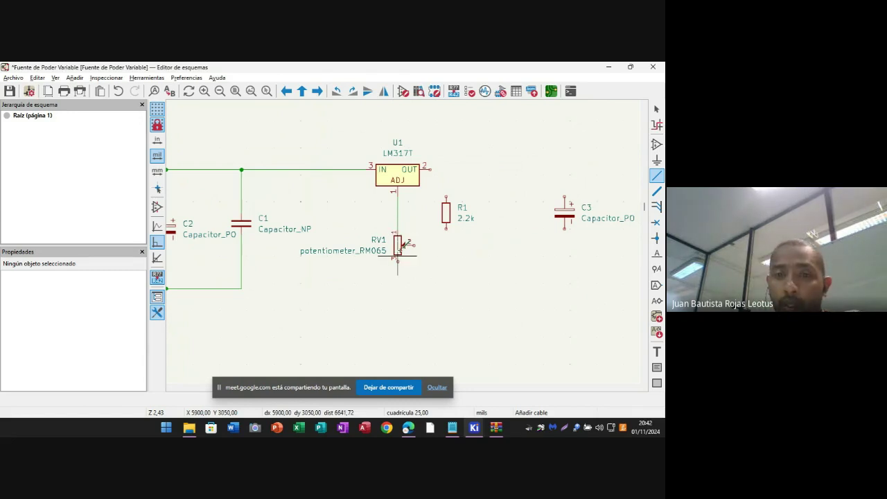
# - Wire resistor R1's lower pin to RV1 pin 2, and RV1 pin 3 to the lower line at C1
pyautogui.click(446, 225)
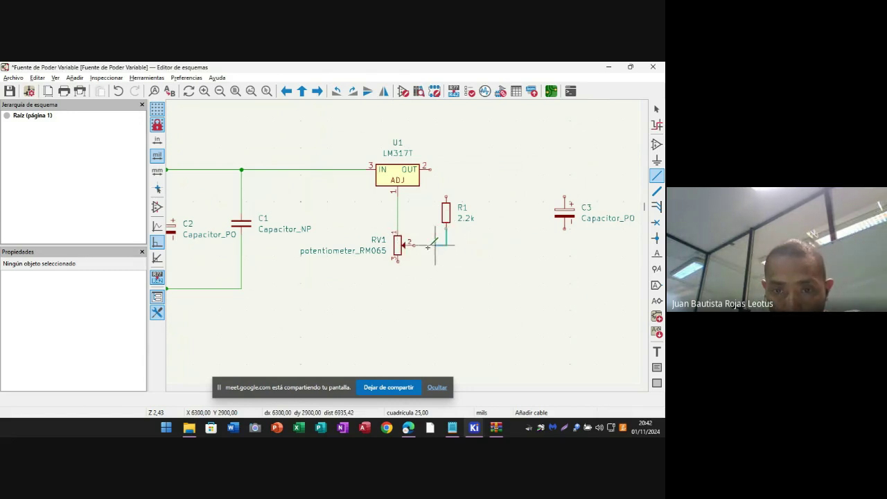
pyautogui.click(413, 244)
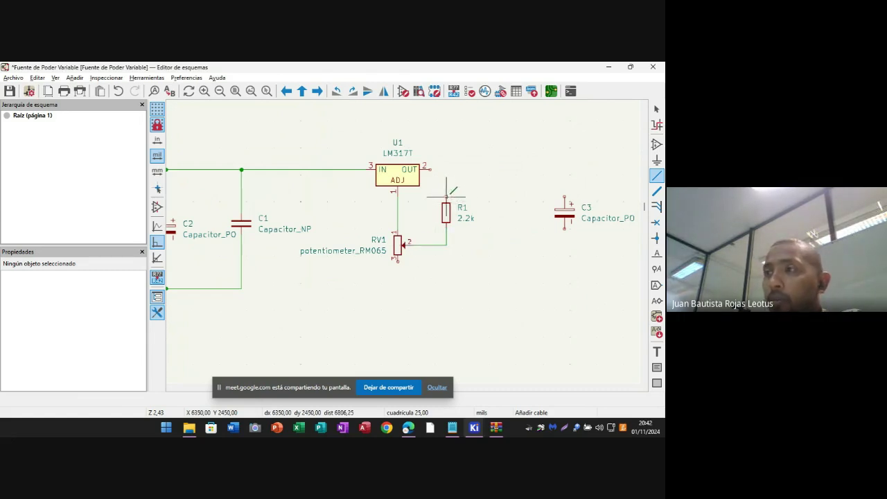
pyautogui.click(397, 260)
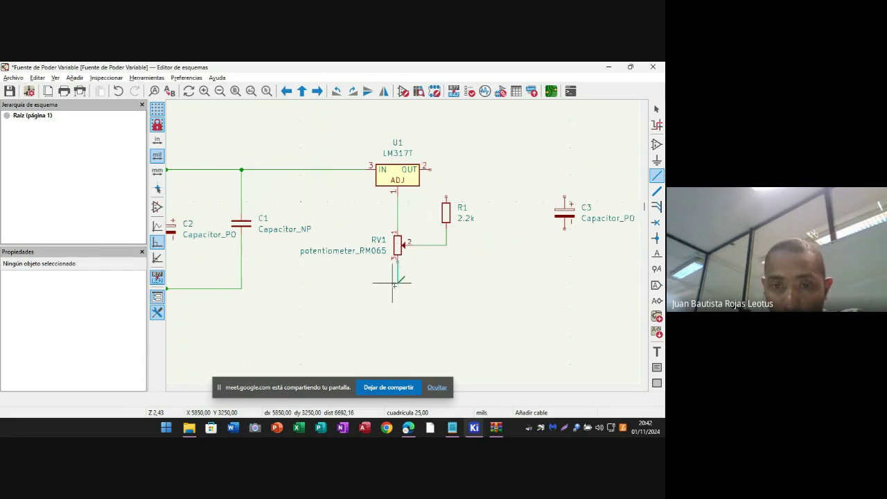
pyautogui.click(241, 288)
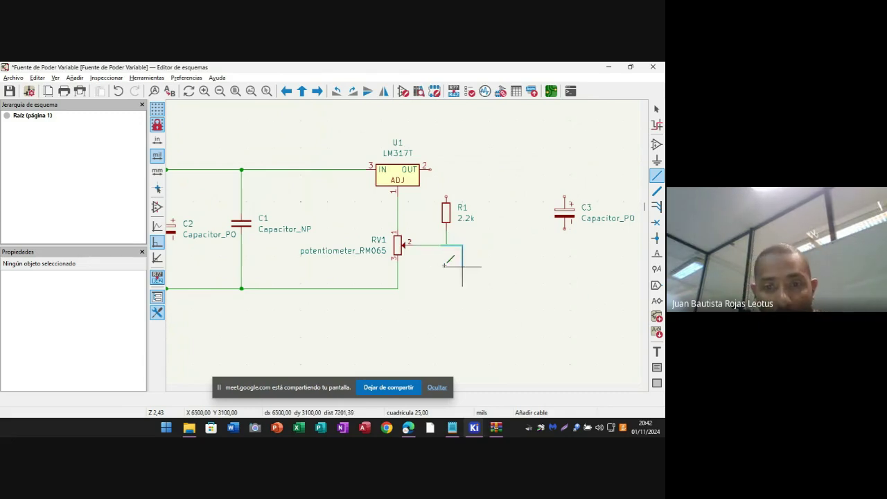
pyautogui.click(446, 225)
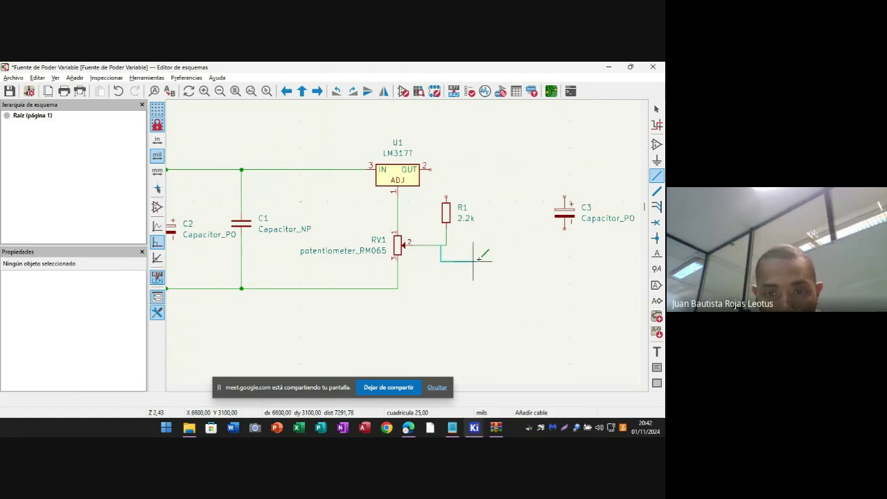
pyautogui.click(506, 244)
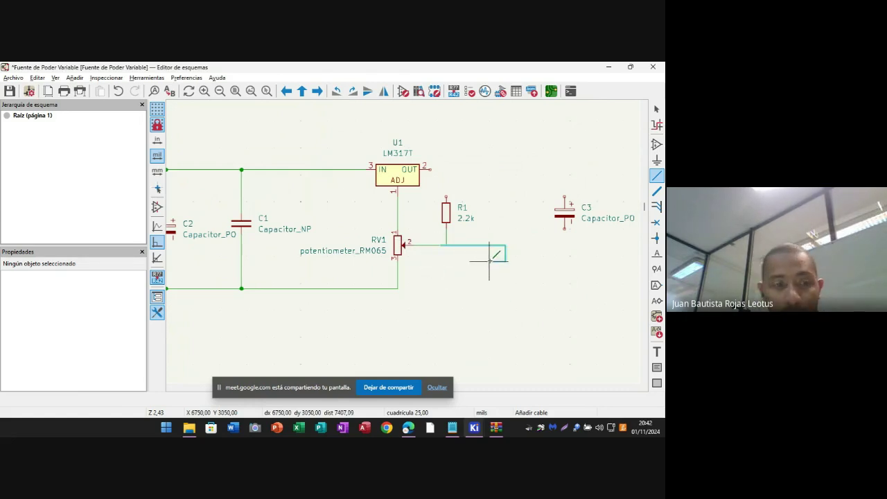
pyautogui.press('Escape')
pyautogui.moveTo(472, 260); pyautogui.dragTo(416, 228)
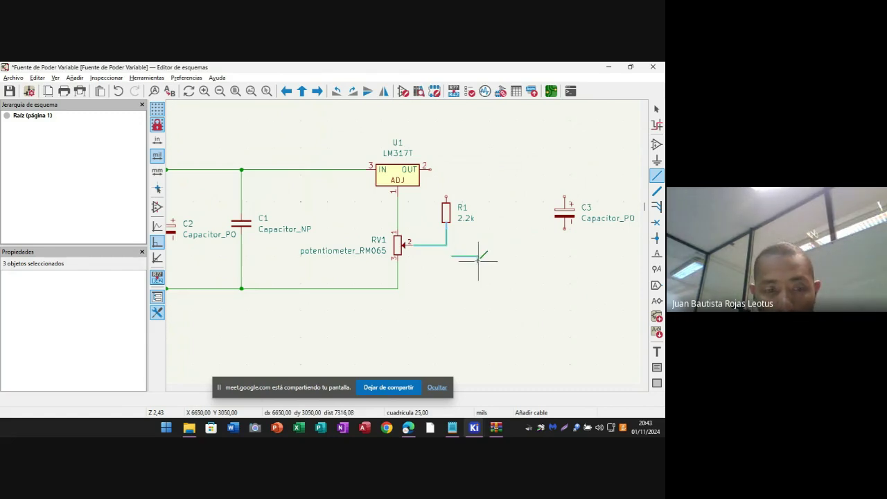
pyautogui.press('Escape')
pyautogui.moveTo(469, 251); pyautogui.dragTo(402, 218)
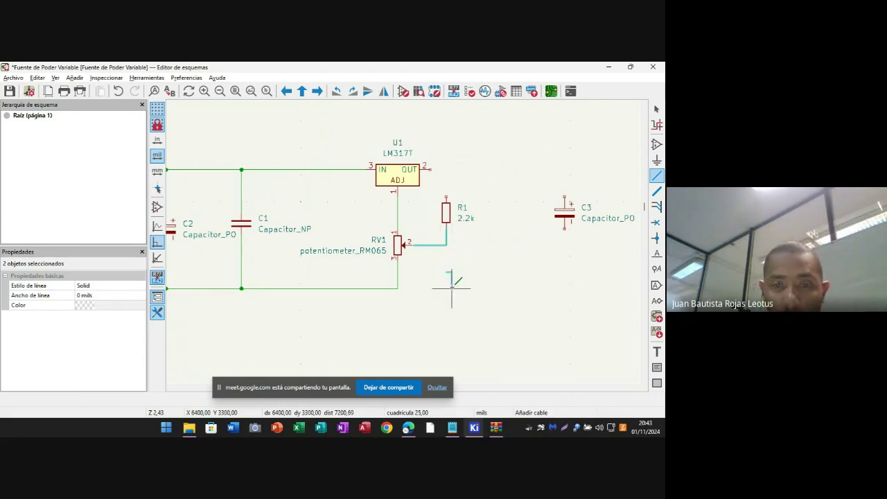
pyautogui.press('Escape')
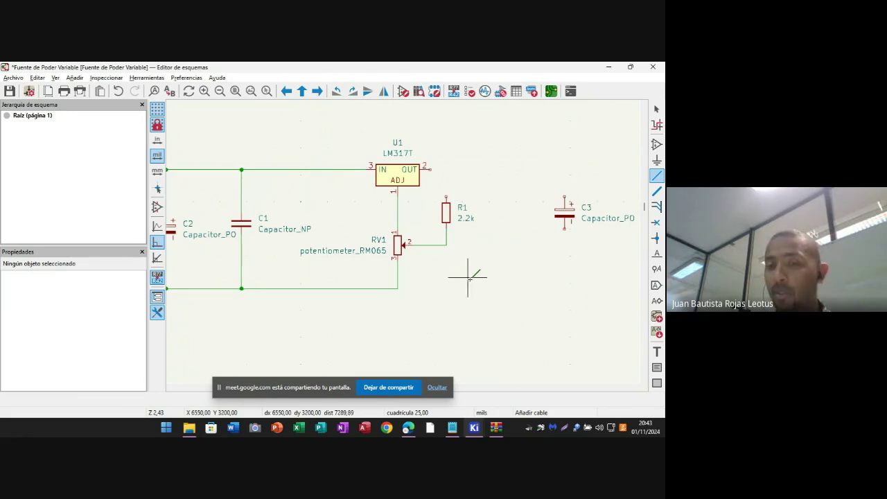
# - Delete the wire segments between R1's lower pin and RV1 pin 2
pyautogui.click(656, 108)
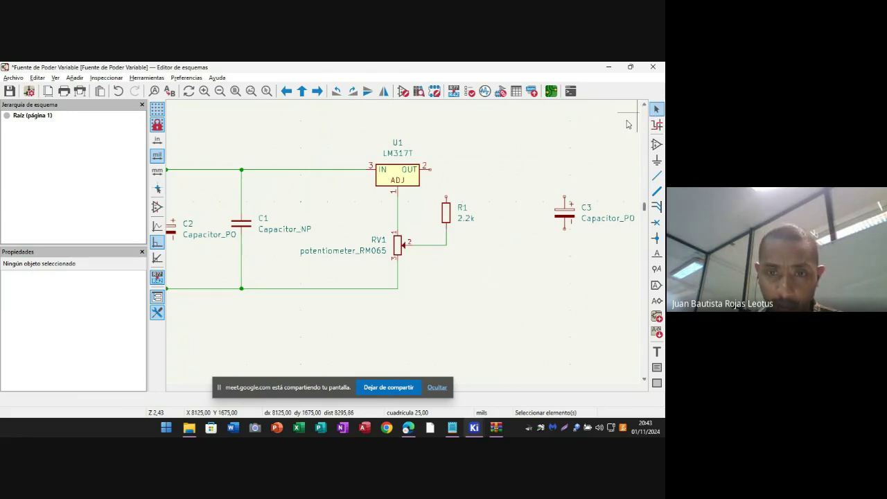
pyautogui.click(427, 246)
pyautogui.moveTo(428, 246); pyautogui.dragTo(447, 238)
pyautogui.press('Delete')
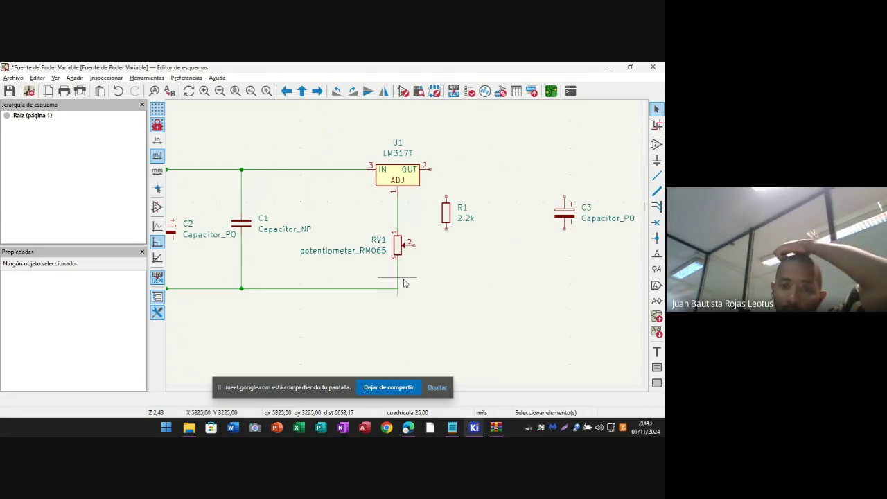
# - Wire RV1 pin 2 to the lower line at pin 3, and R1's lower pin to the ADJ wire above RV1
pyautogui.click(656, 176)
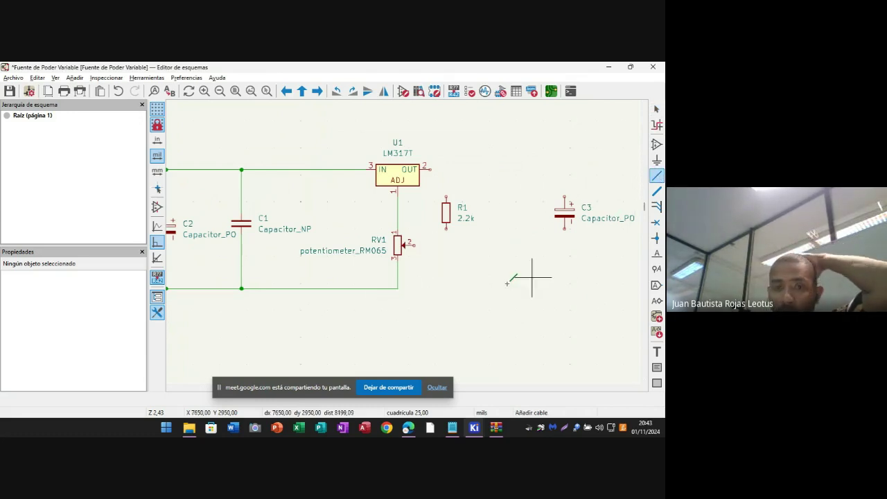
pyautogui.click(397, 287)
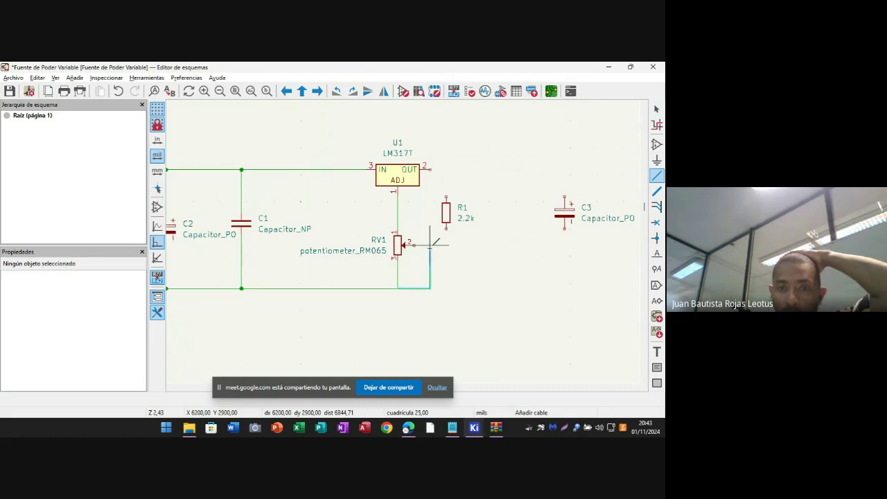
pyautogui.click(429, 246)
pyautogui.click(414, 244)
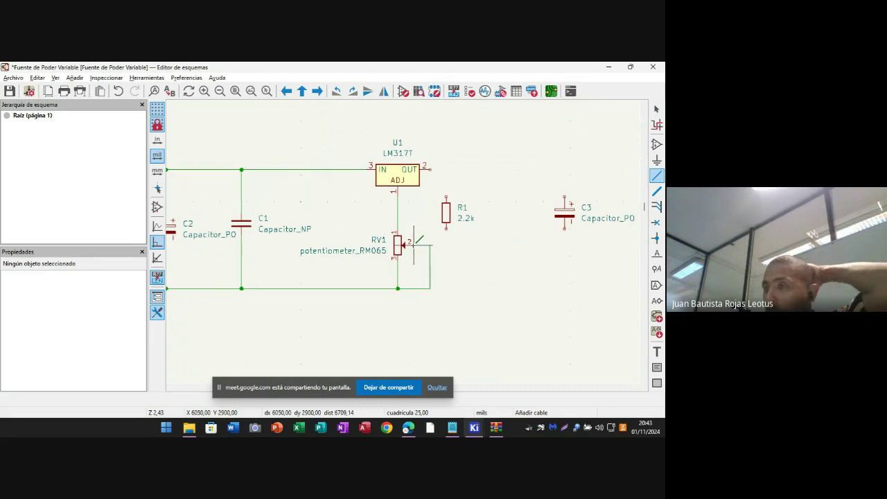
pyautogui.click(446, 228)
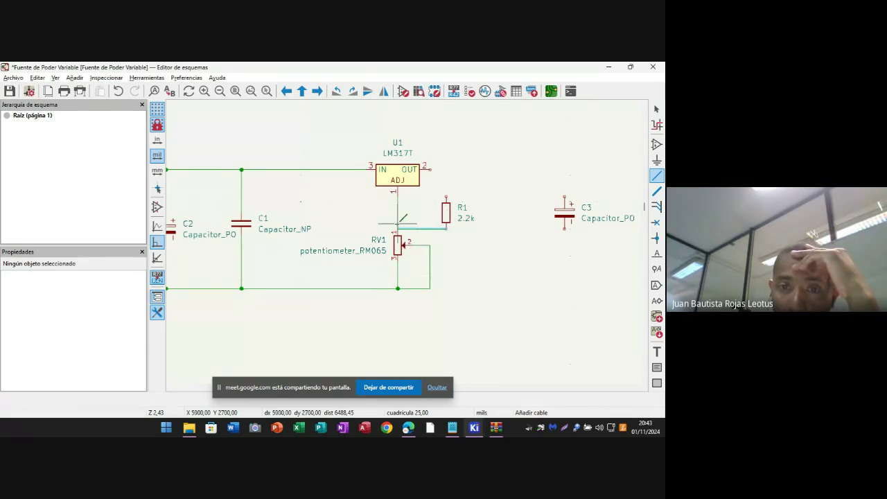
pyautogui.click(398, 228)
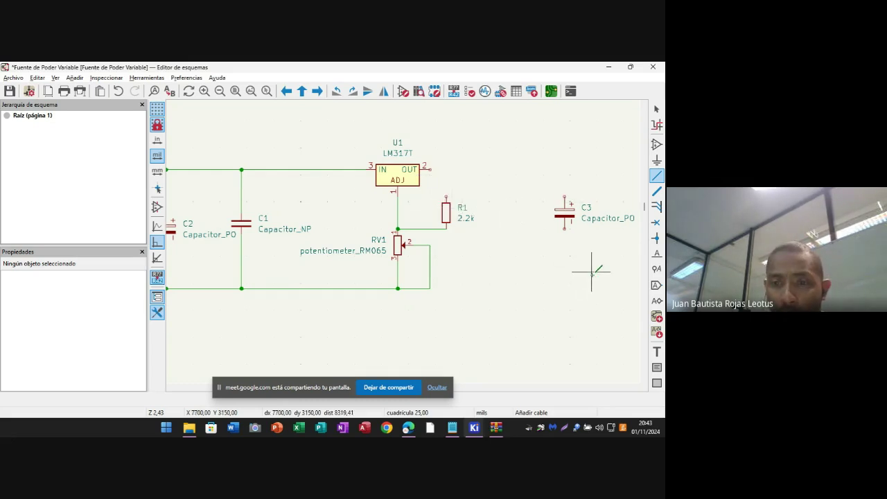
# - Try to move capacitor C4 in between resistor R1 and capacitor C3
pyautogui.moveTo(588, 270); pyautogui.dragTo(444, 276, button='middle')
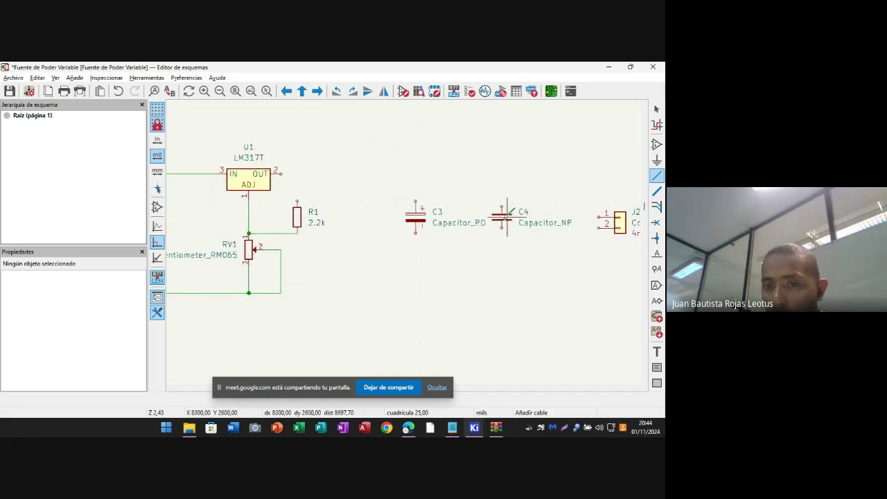
pyautogui.click(656, 109)
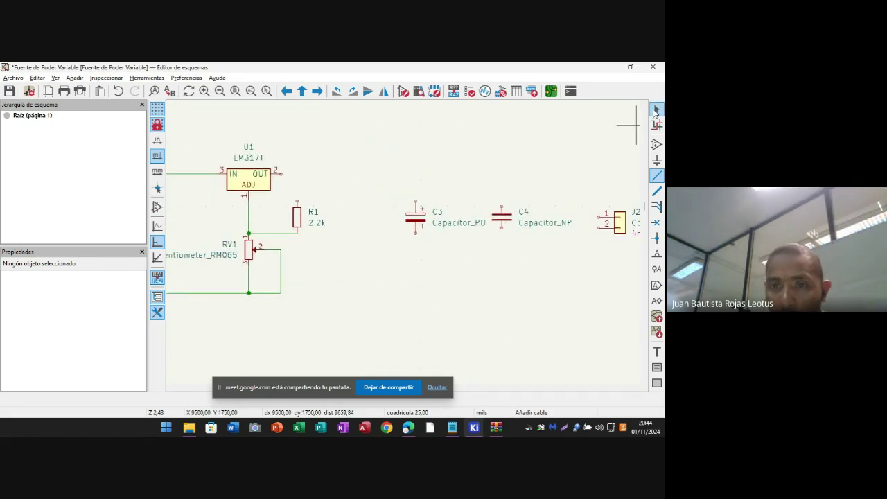
pyautogui.click(505, 223)
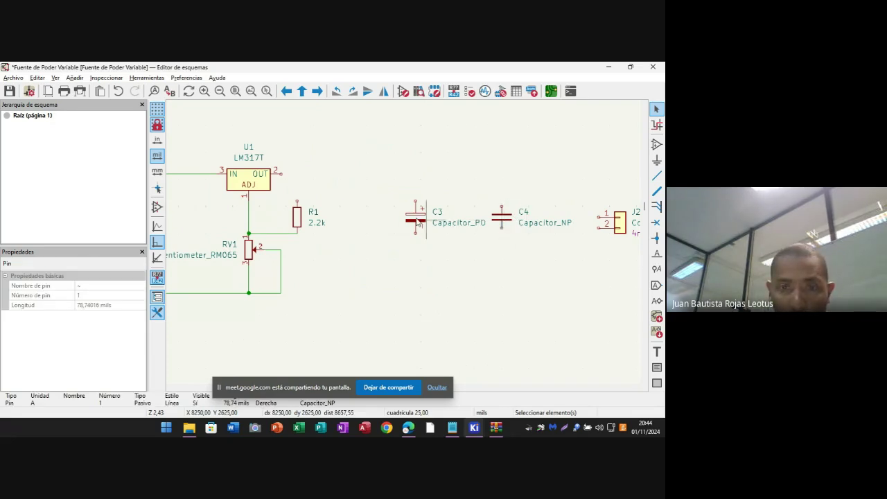
pyautogui.click(503, 220)
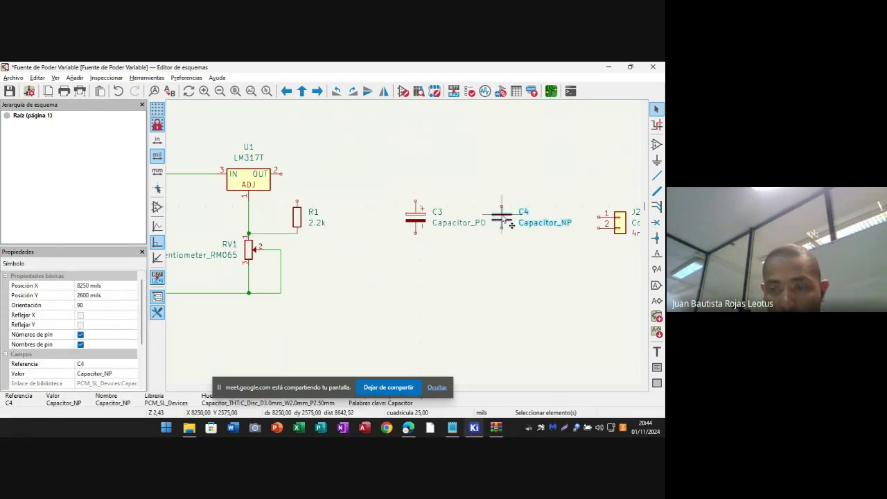
pyautogui.moveTo(511, 224); pyautogui.dragTo(374, 219)
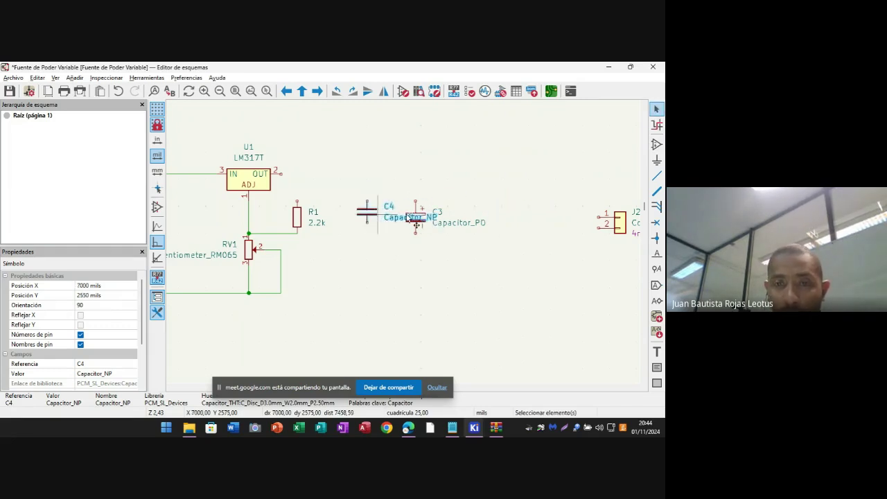
pyautogui.click(493, 254)
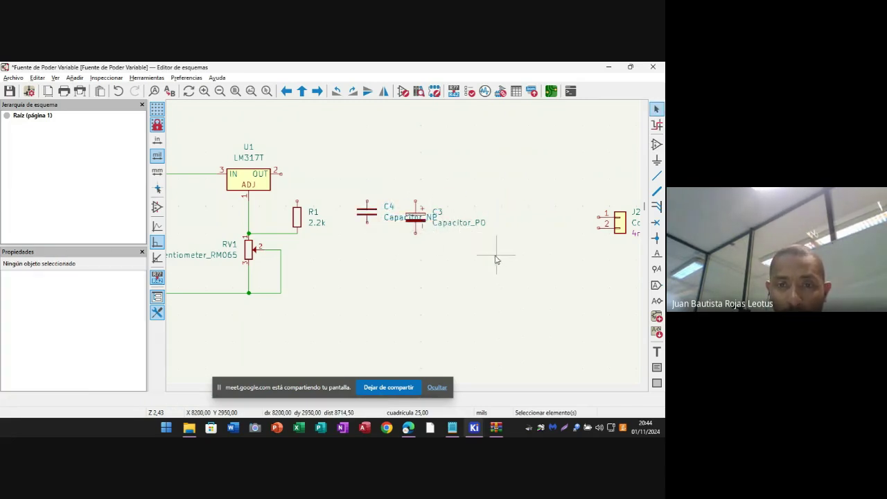
pyautogui.moveTo(423, 221); pyautogui.dragTo(377, 220)
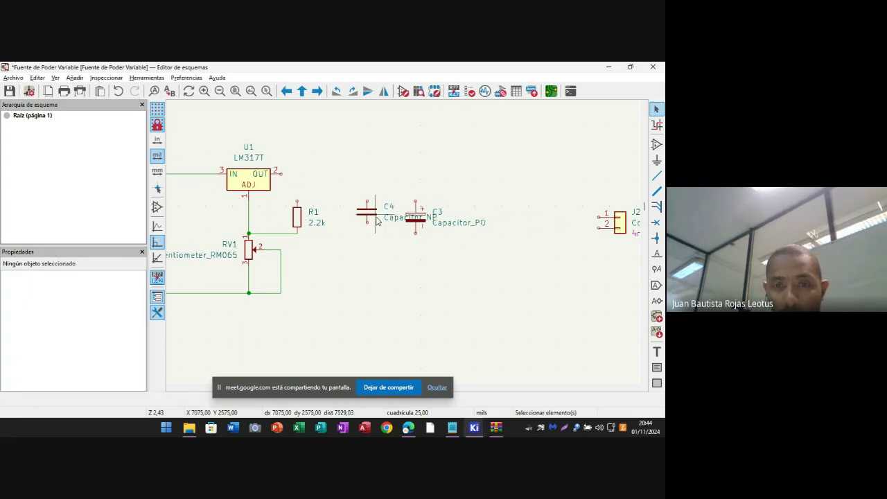
pyautogui.click(418, 208)
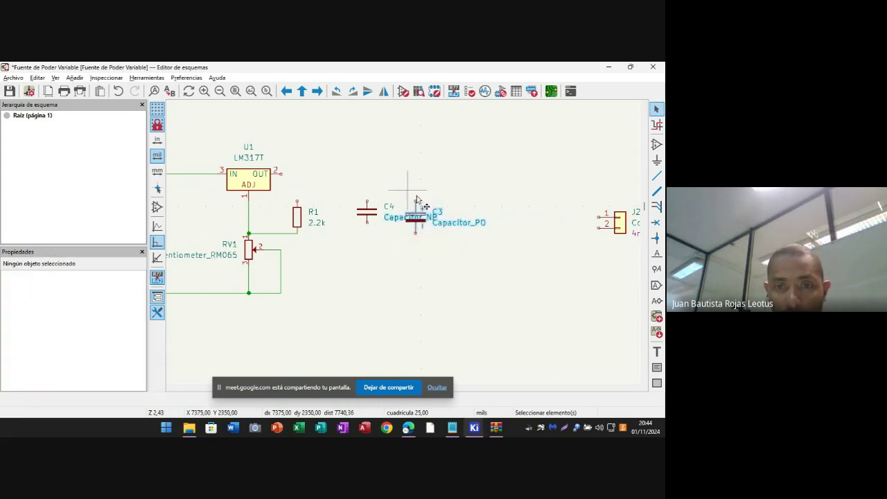
pyautogui.click(454, 274)
pyautogui.hotkey('ctrl', 'z')
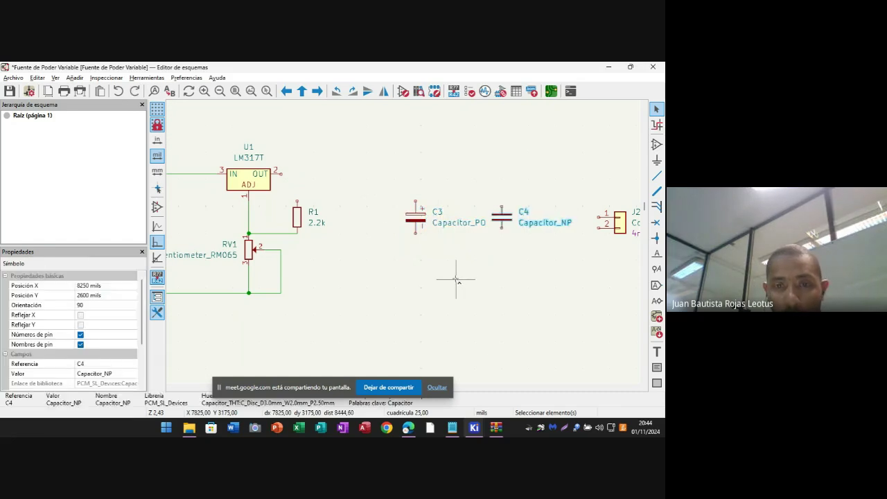
# - Swap the output capacitors' order, placing C4 beside R1 and C3 between C4 and J2 at about X 7800, Y 2600 mils
pyautogui.click(432, 242)
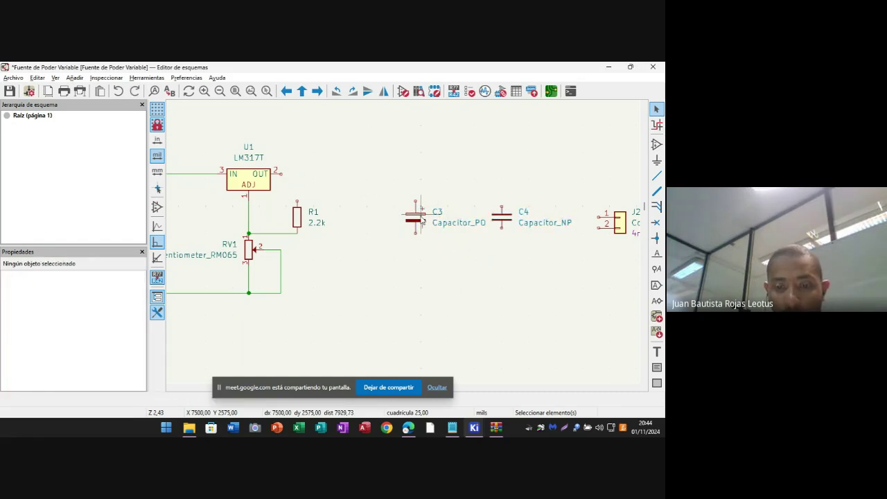
pyautogui.click(427, 224)
pyautogui.press('m')
pyautogui.click(441, 159)
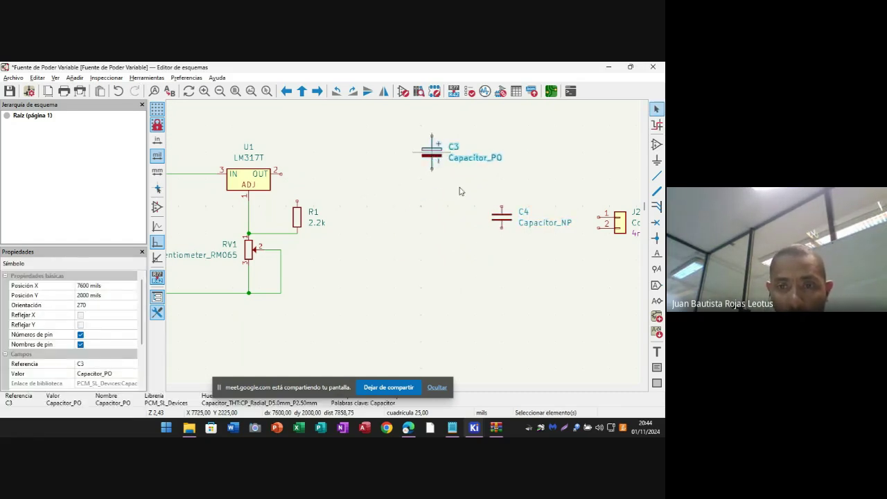
pyautogui.click(505, 231)
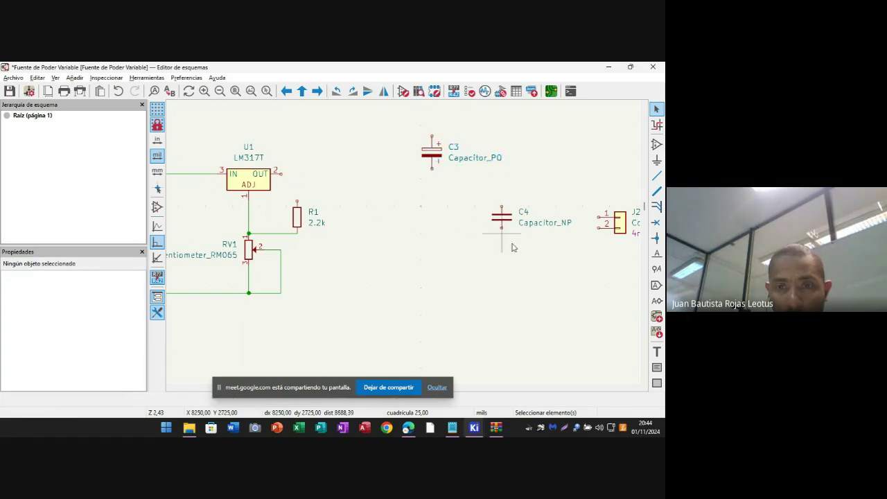
pyautogui.click(503, 219)
pyautogui.press('m')
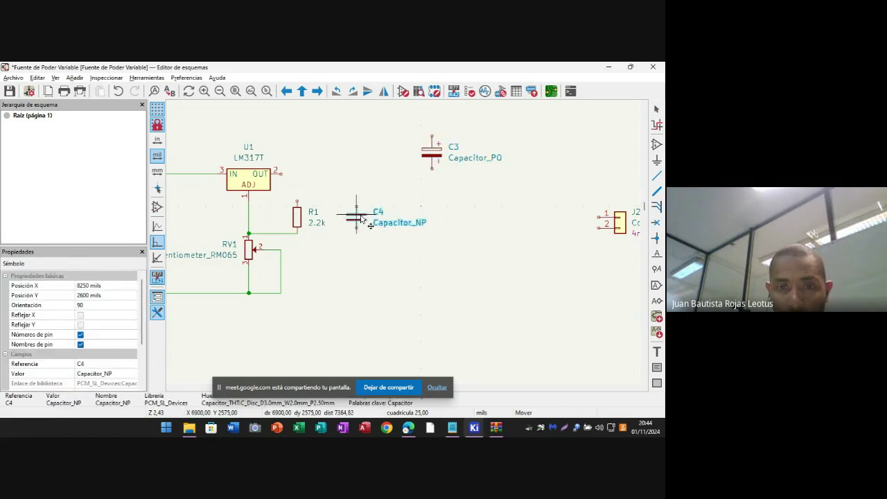
pyautogui.click(350, 221)
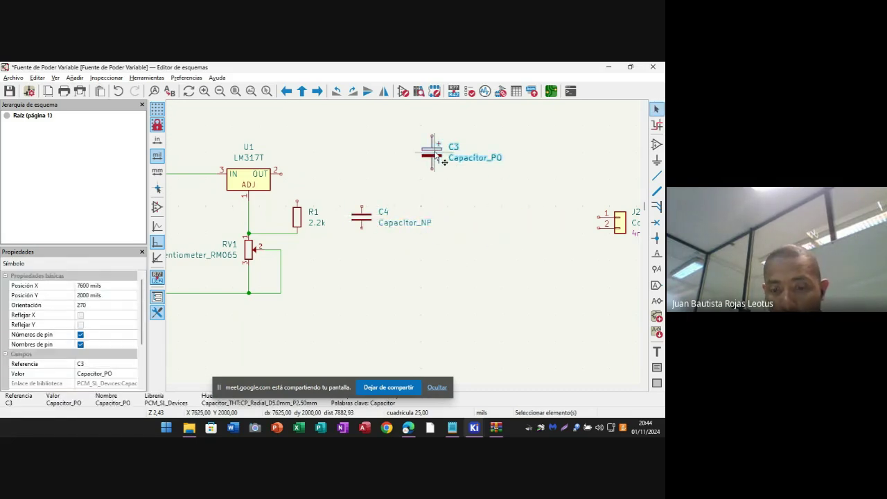
pyautogui.click(435, 155)
pyautogui.press('m')
pyautogui.click(464, 227)
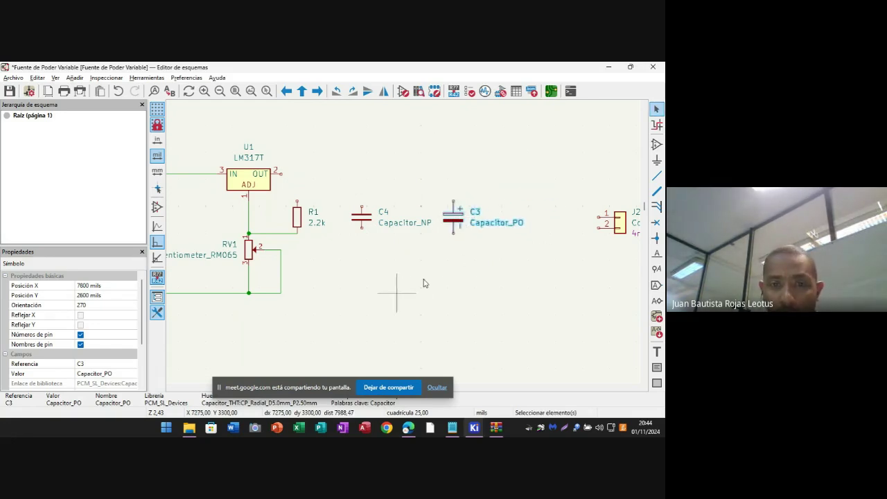
# - Wire U1's OUT pin to C4's upper pin, and connect C3's upper pin to that output line above C4
pyautogui.press('w')
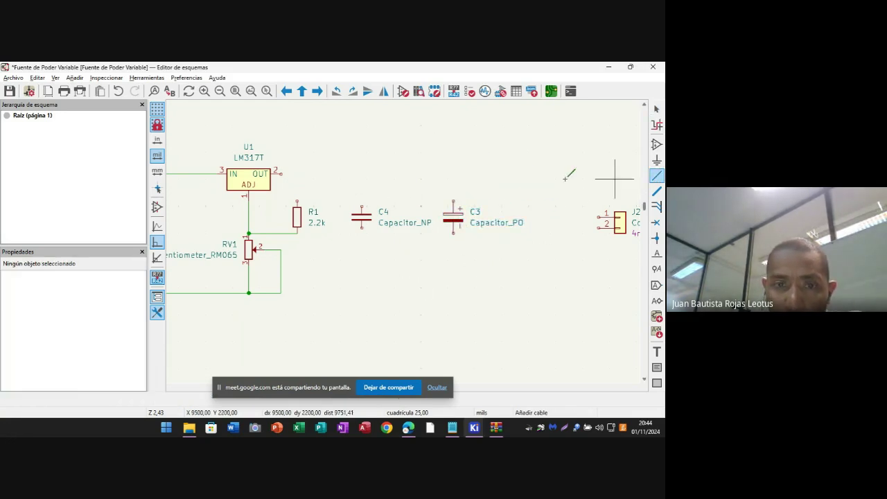
pyautogui.click(281, 173)
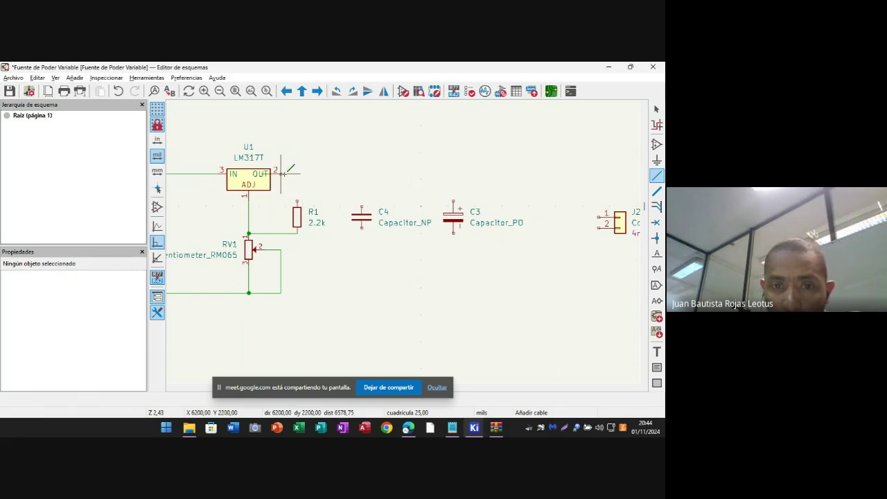
pyautogui.click(361, 207)
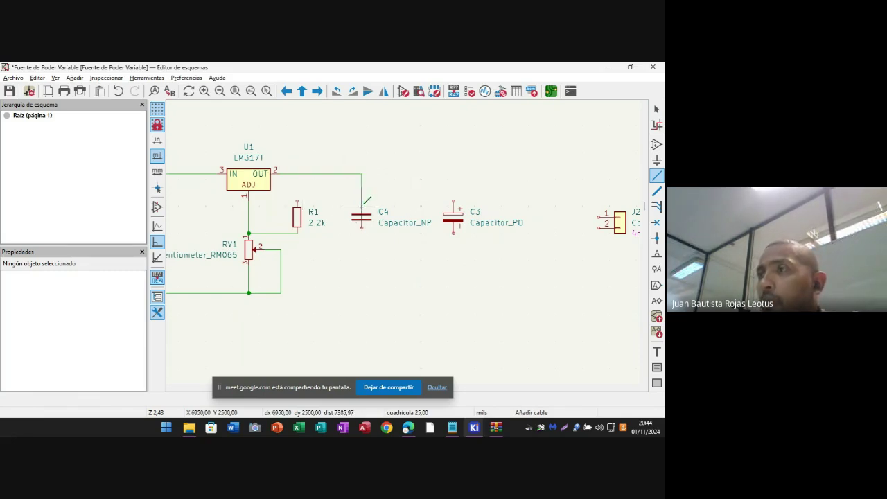
pyautogui.click(453, 201)
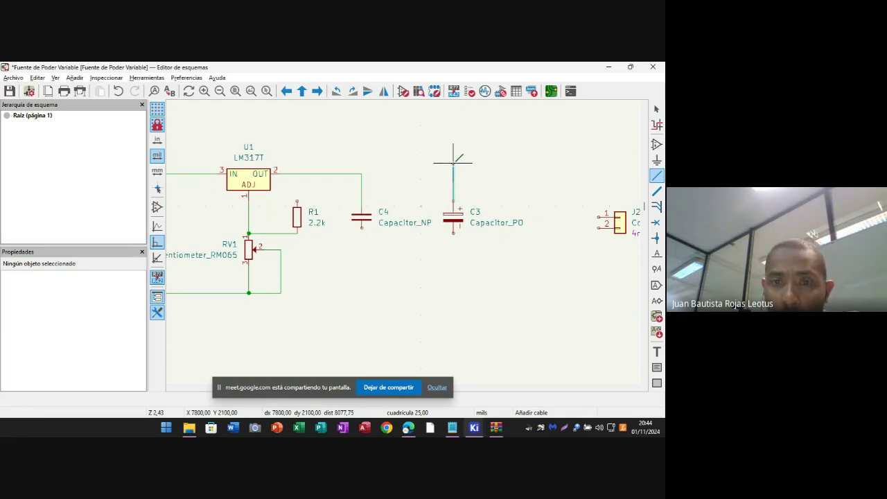
pyautogui.click(361, 173)
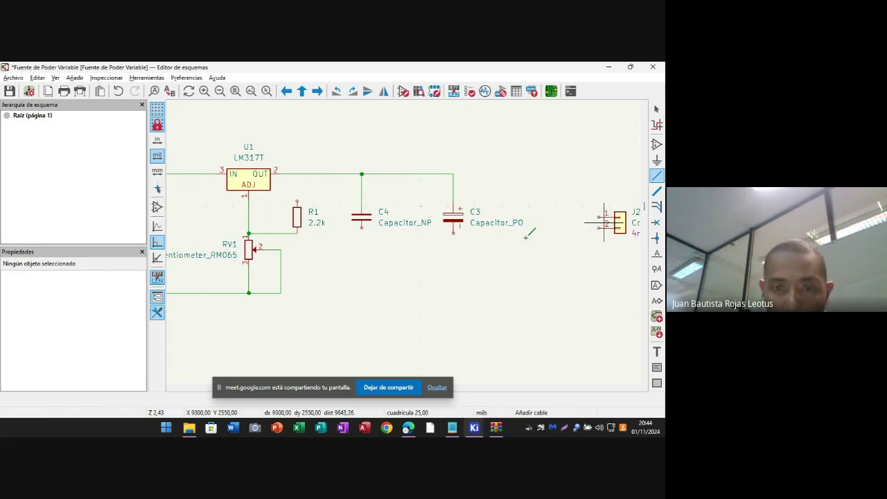
# - Try to wire C4's lower pin to the lower line at the RV1 pin 2 corner
pyautogui.click(360, 227)
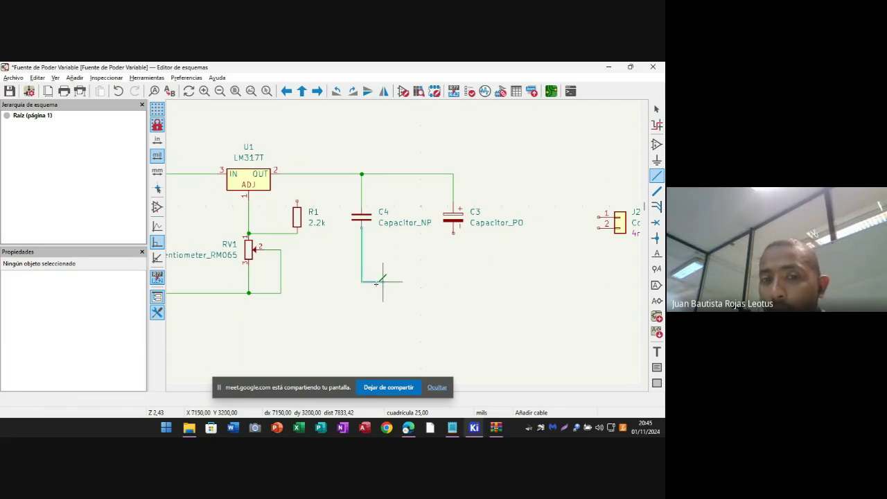
pyautogui.click(279, 293)
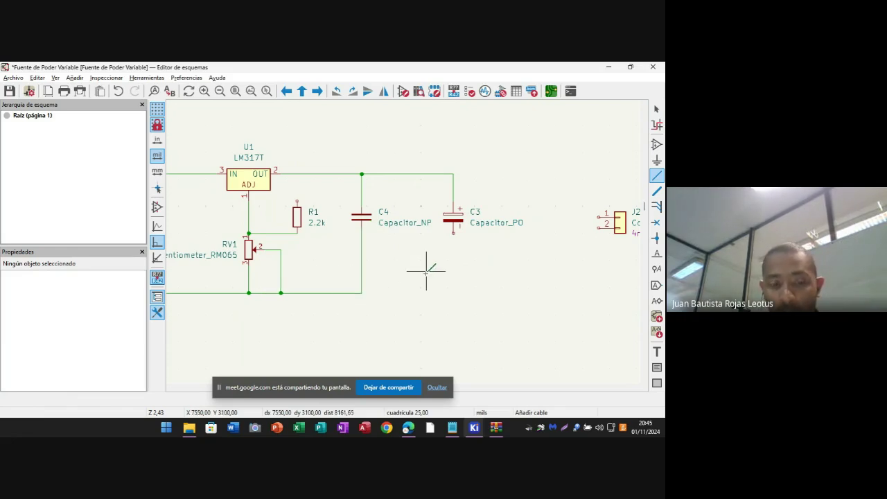
pyautogui.hotkey('ctrl', 'z')
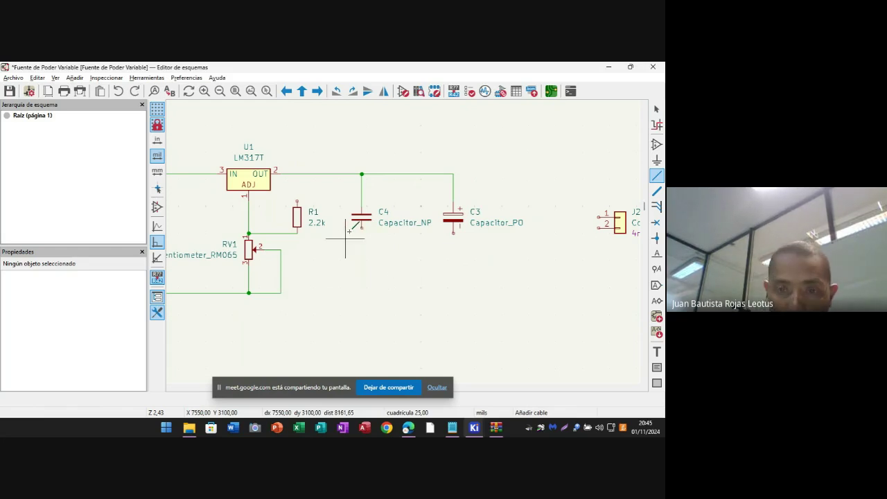
# - Wire C3's lower pin to the lower line at the RV1 pin 2 corner, and C4's lower pin straight down to it
pyautogui.click(453, 234)
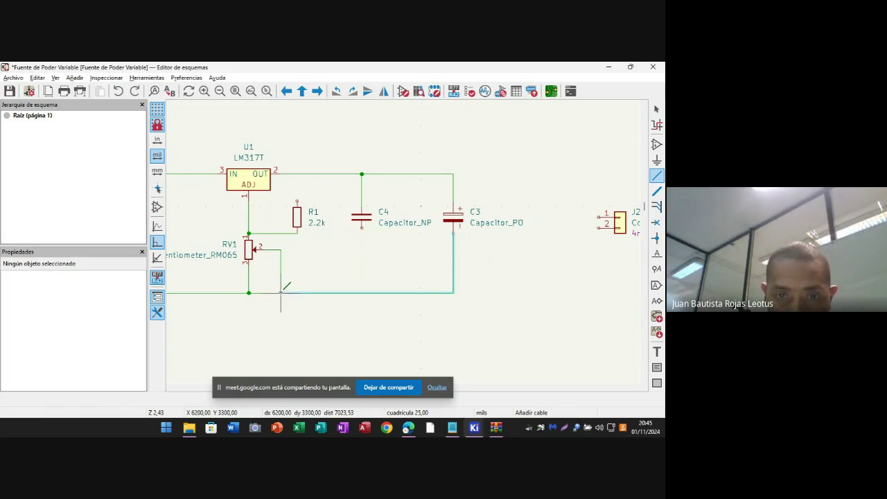
pyautogui.click(280, 292)
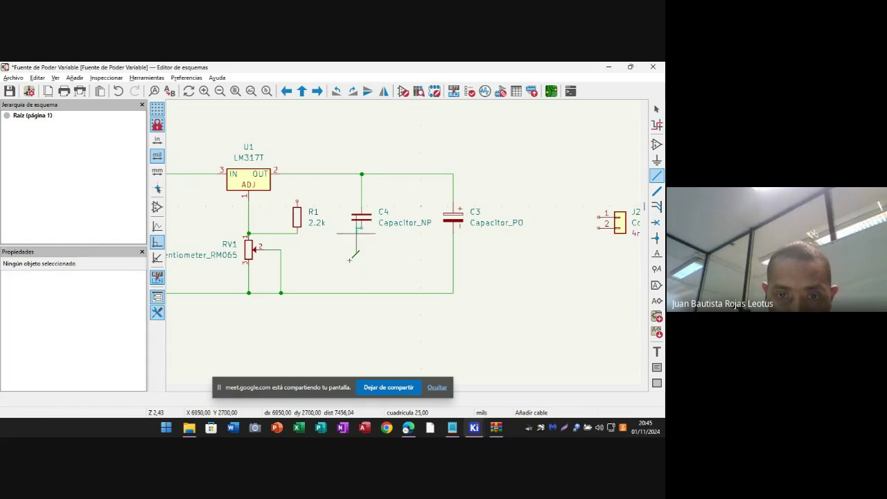
pyautogui.click(361, 233)
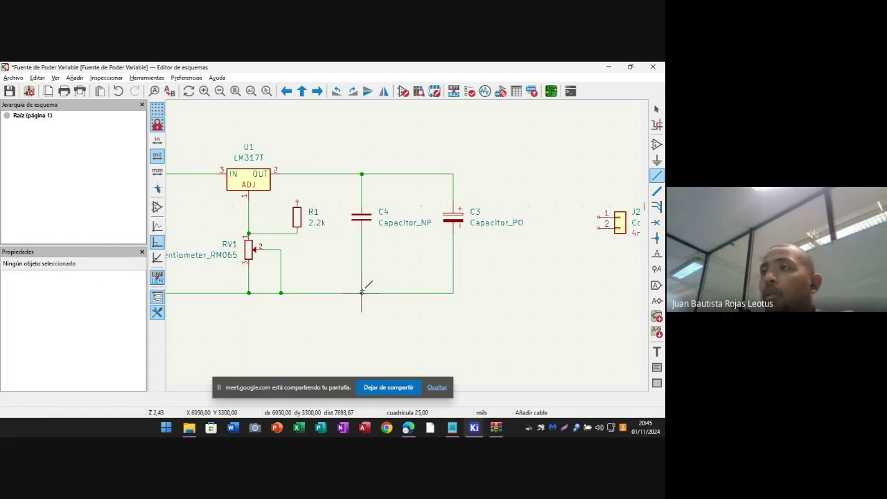
pyautogui.click(362, 292)
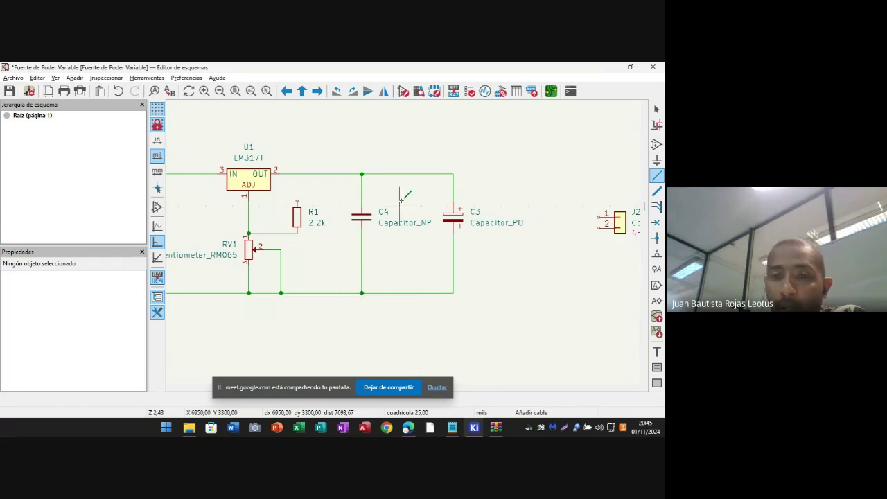
# - Wire the output line above C3 to J2 pin 1 and J2 pin 2 to the lower line below C3, and save the schematic
pyautogui.click(451, 174)
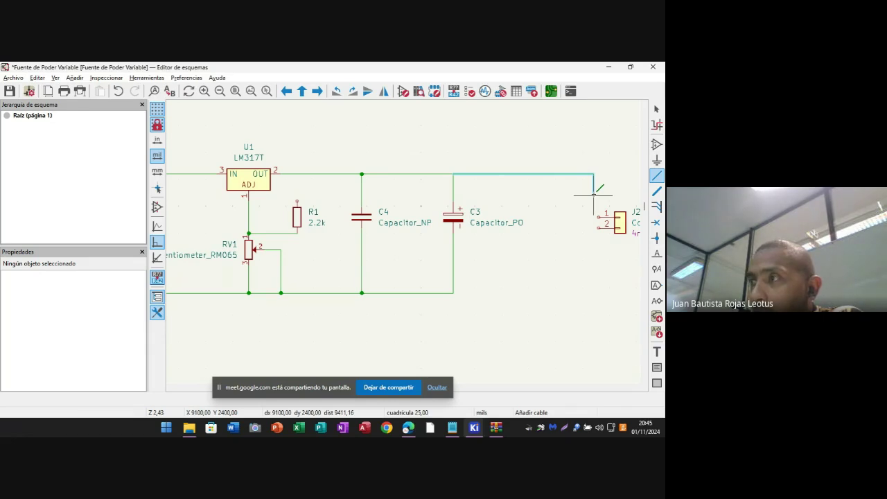
pyautogui.click(598, 217)
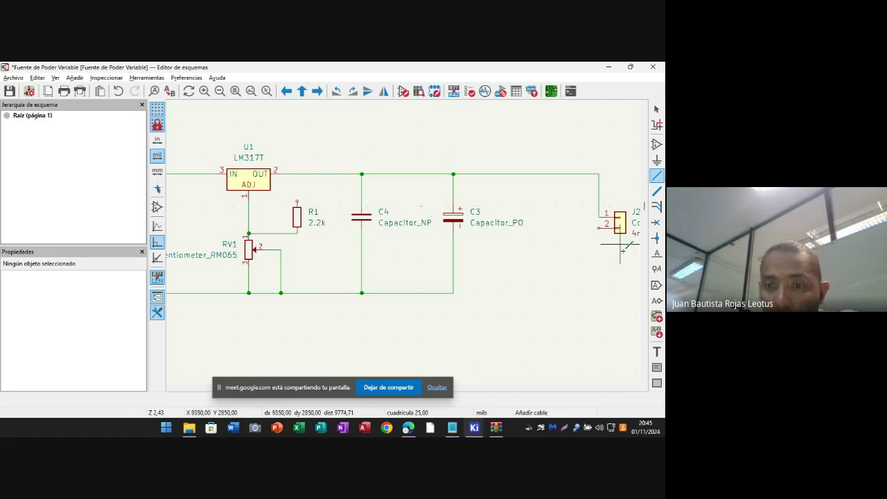
pyautogui.click(598, 228)
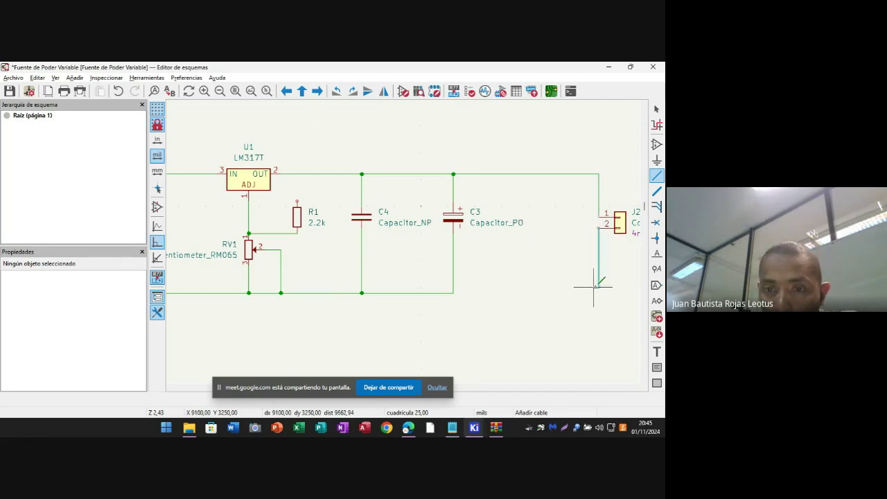
pyautogui.click(453, 292)
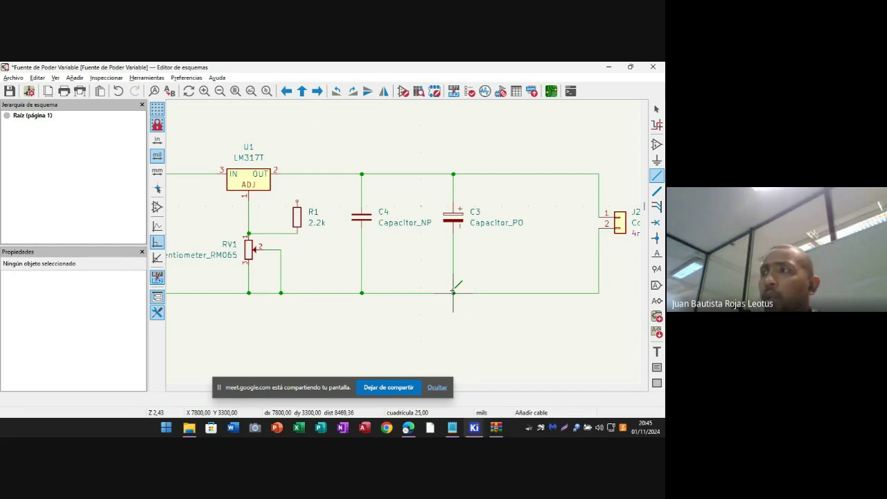
pyautogui.hotkey('ctrl', 's')
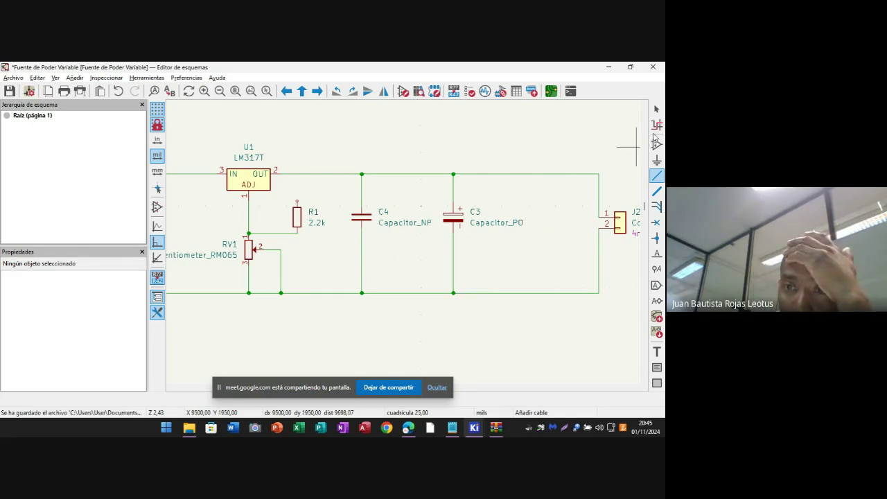
# - Place a GND power symbol below the lower line, between RV1 and C4, at X 6400, Y 3550 mils
pyautogui.click(659, 162)
pyautogui.click(632, 189)
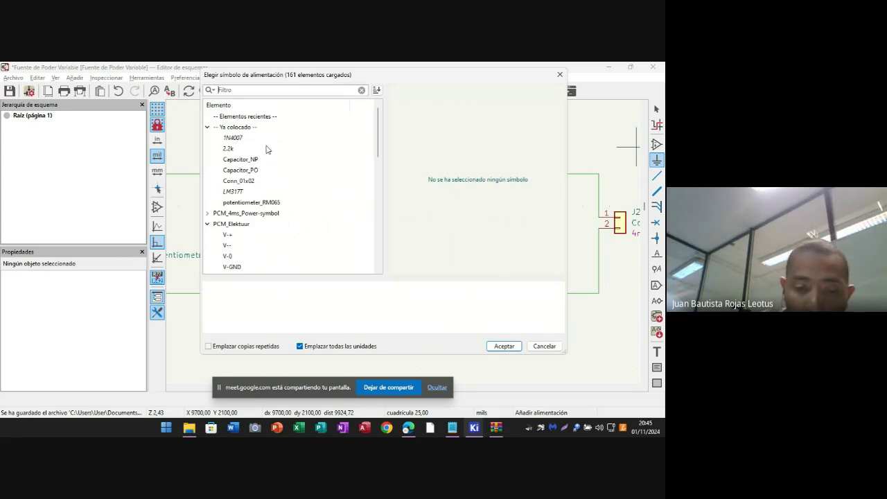
pyautogui.write('gnd')
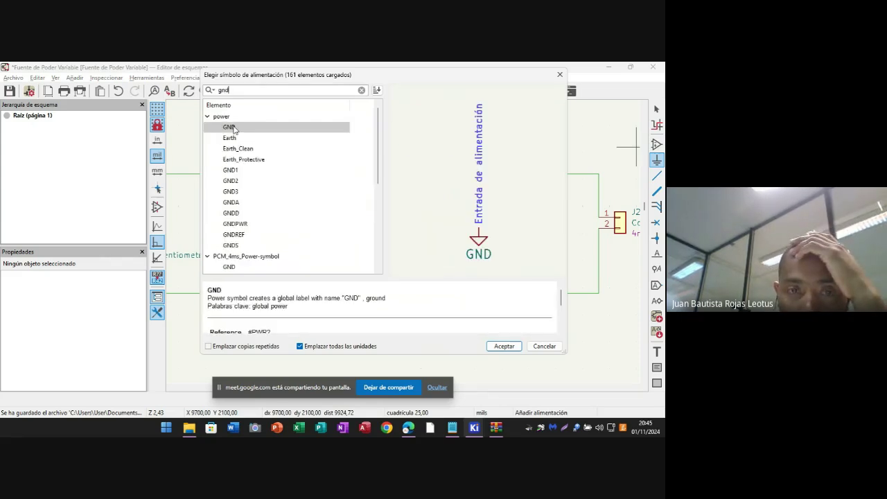
pyautogui.click(503, 347)
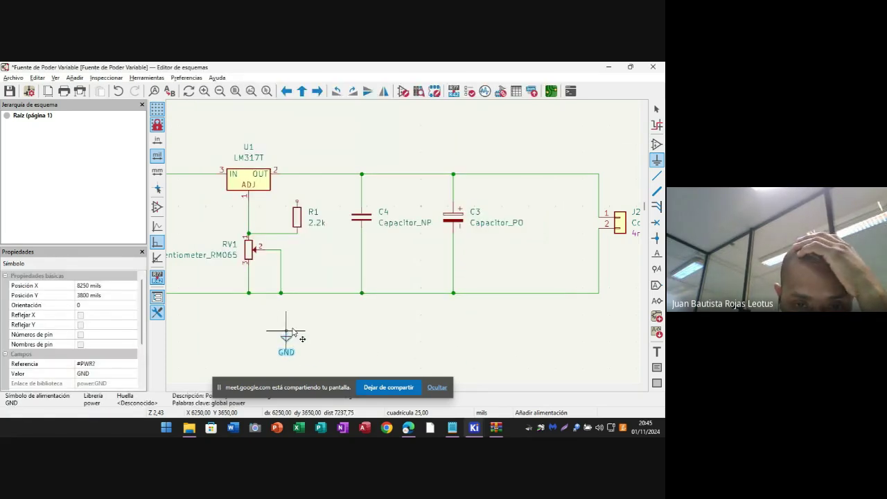
pyautogui.click(303, 323)
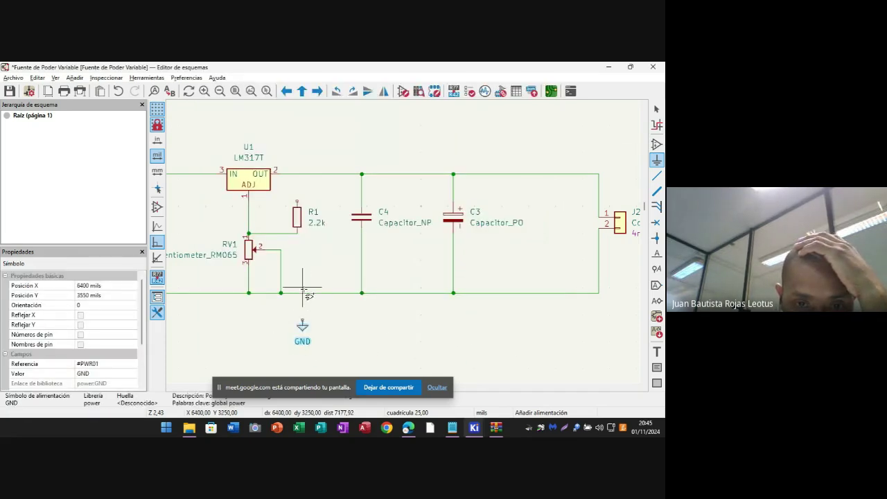
pyautogui.click(307, 300)
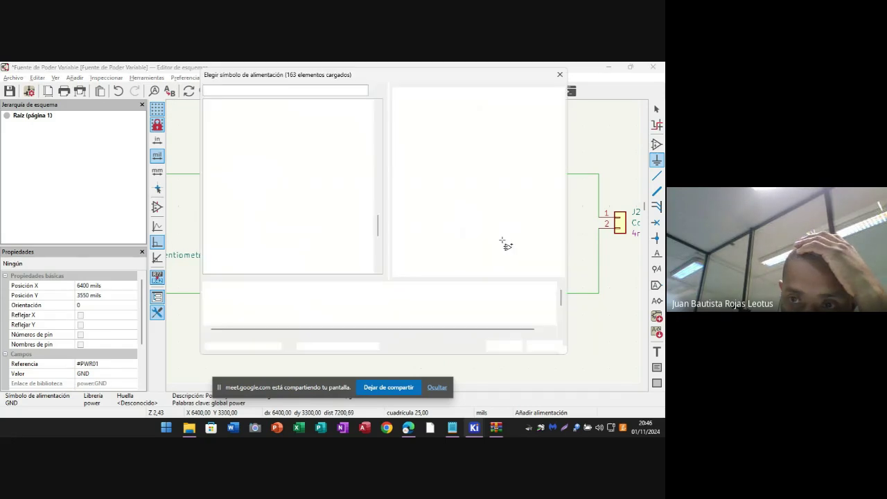
pyautogui.press('Escape')
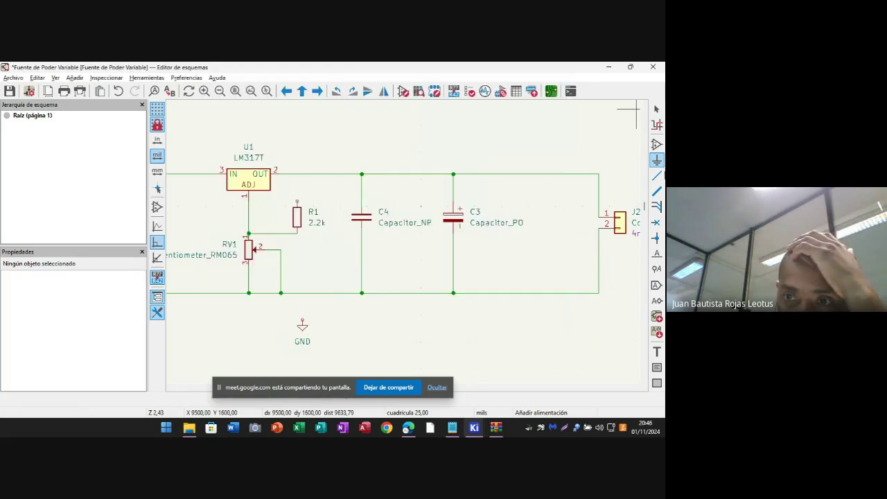
# - Wire the GND symbol's pin straight up to the lower line
pyautogui.click(657, 177)
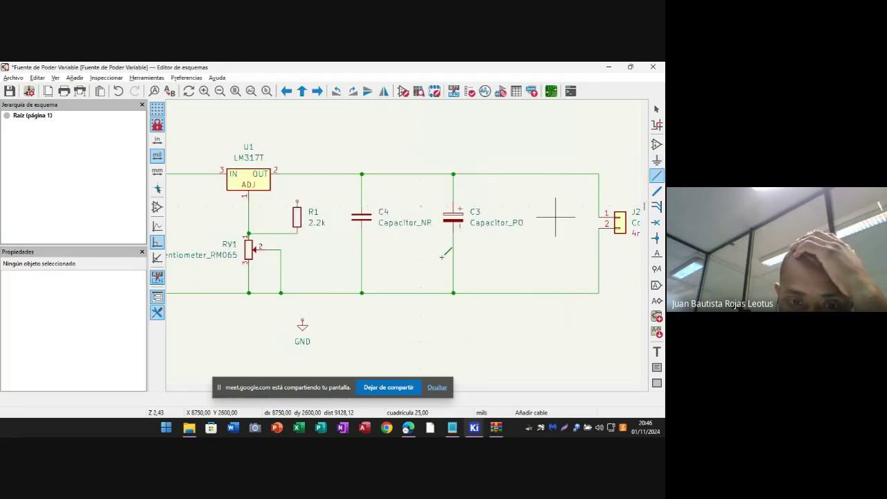
pyautogui.click(302, 320)
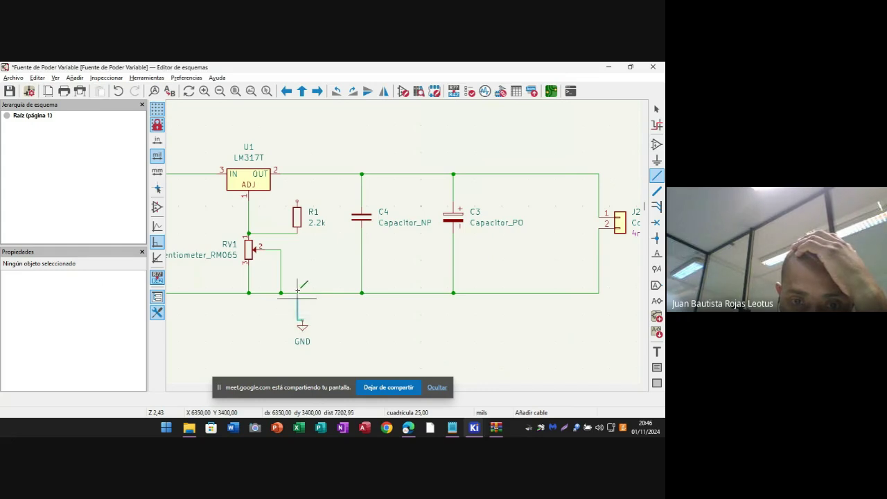
pyautogui.click(302, 293)
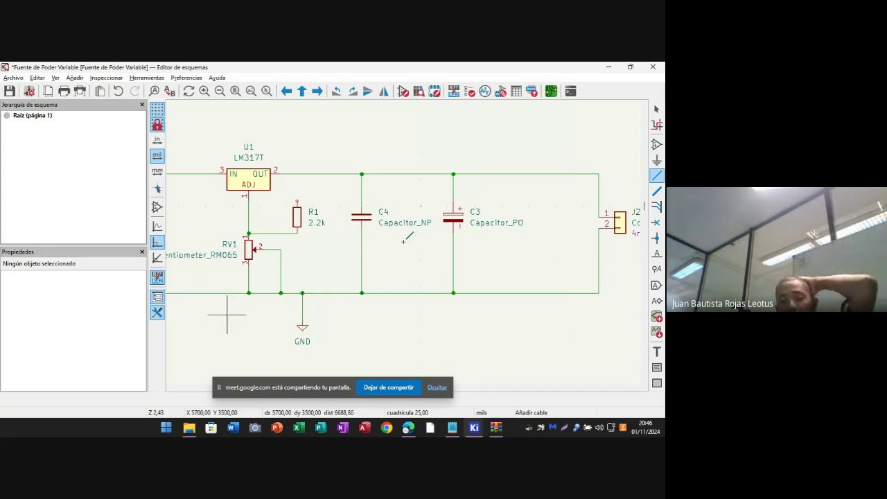
# - Annotate the entire schematic, keeping the existing annotations and ordering symbols by X position
pyautogui.press('F4')
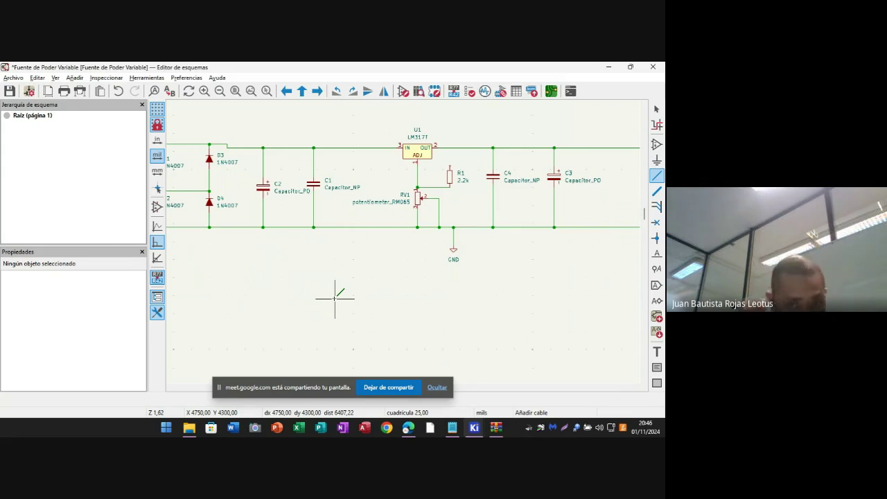
pyautogui.scroll(-2, 342, 293)
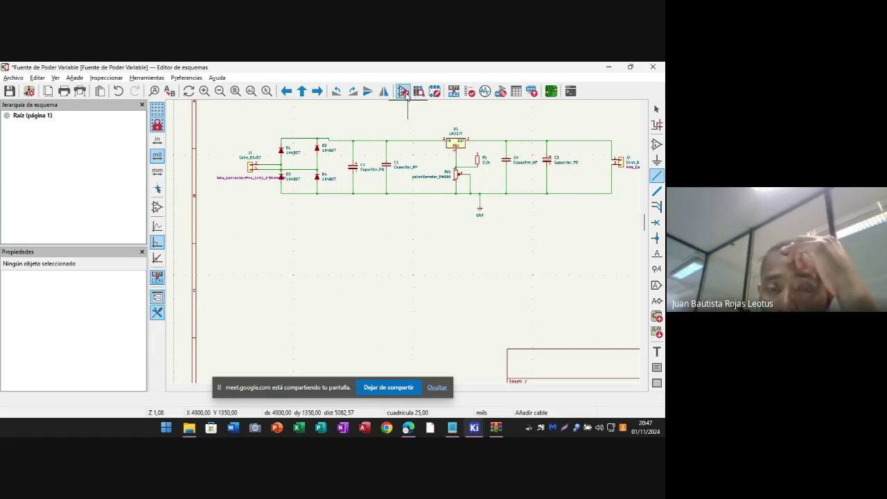
pyautogui.click(453, 92)
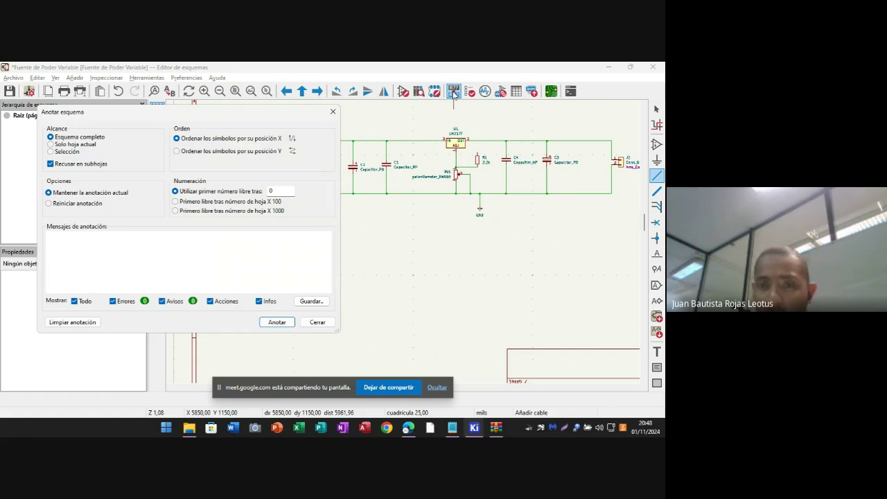
pyautogui.click(277, 322)
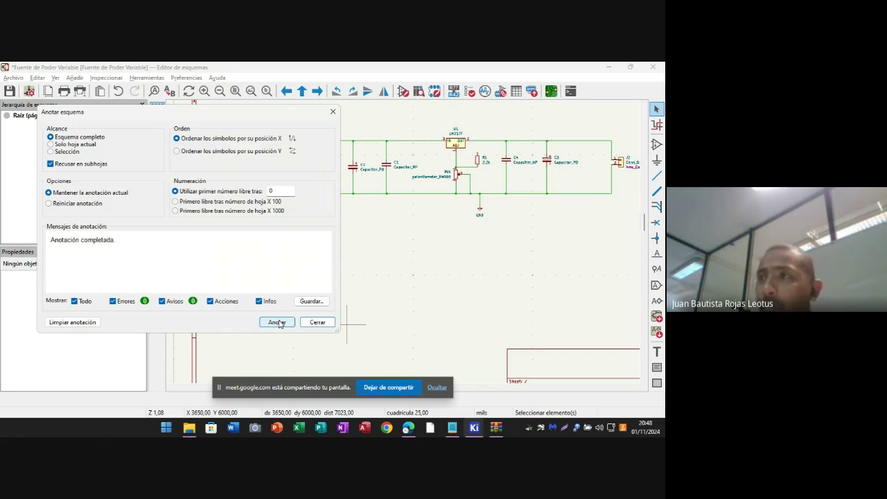
pyautogui.click(283, 325)
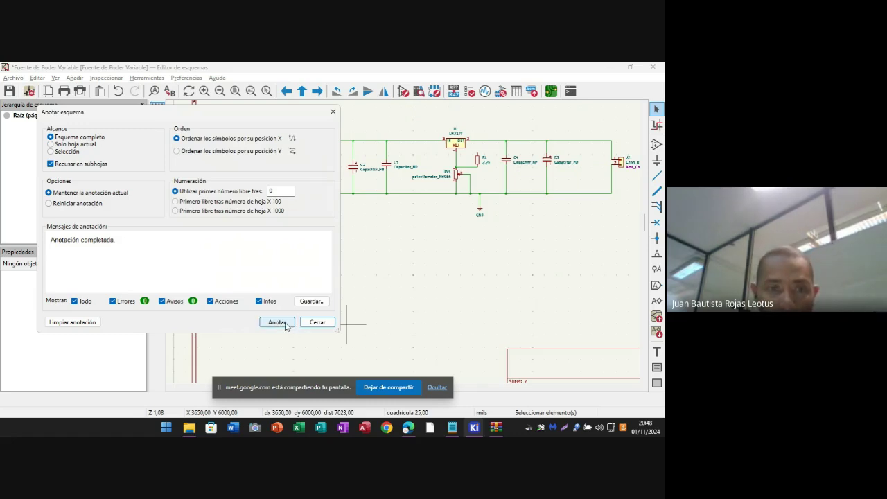
pyautogui.click(274, 325)
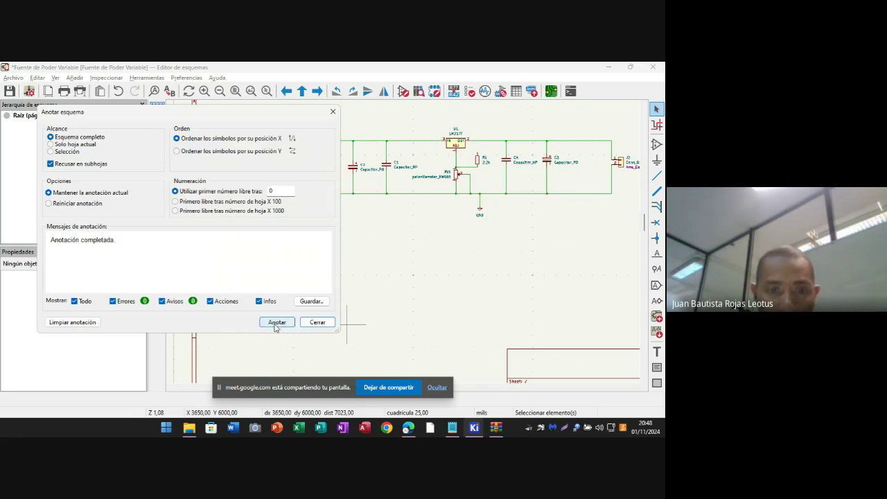
pyautogui.moveTo(223, 112); pyautogui.dragTo(312, 125)
pyautogui.click(362, 337)
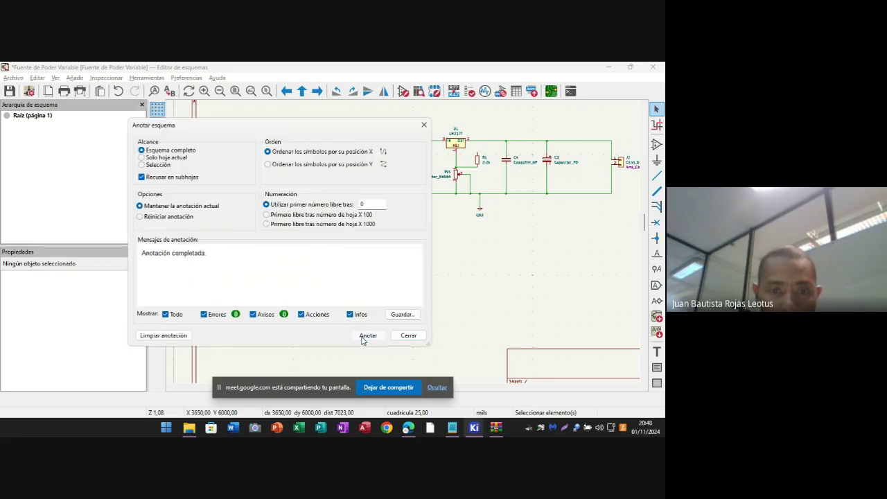
pyautogui.click(362, 337)
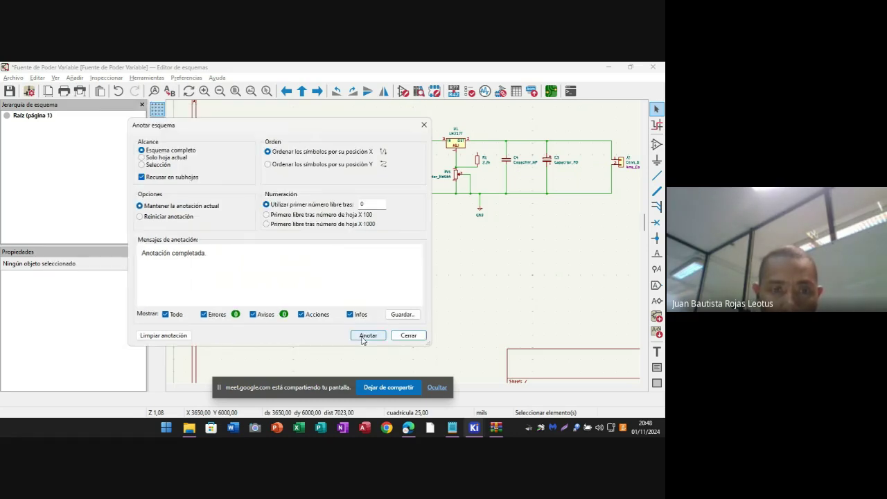
pyautogui.click(409, 335)
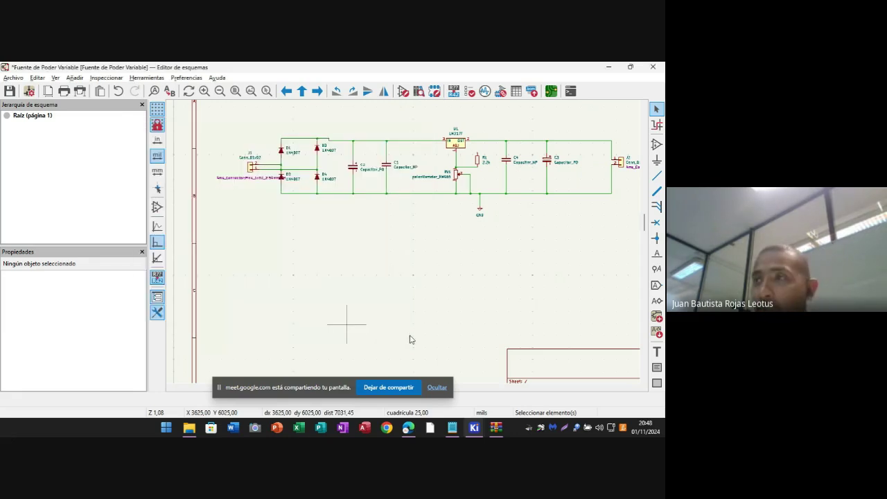
# - Change the value text of input connector J1 to "- +"
pyautogui.scroll(2, 301, 237)
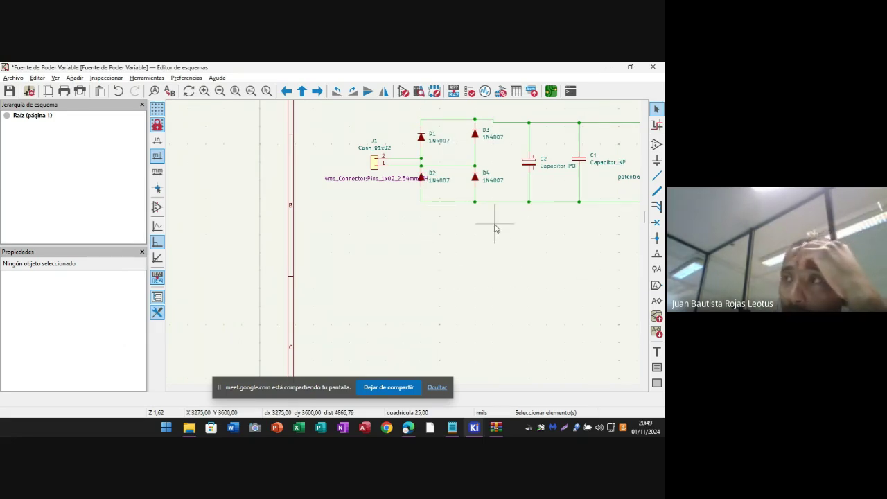
pyautogui.click(372, 148)
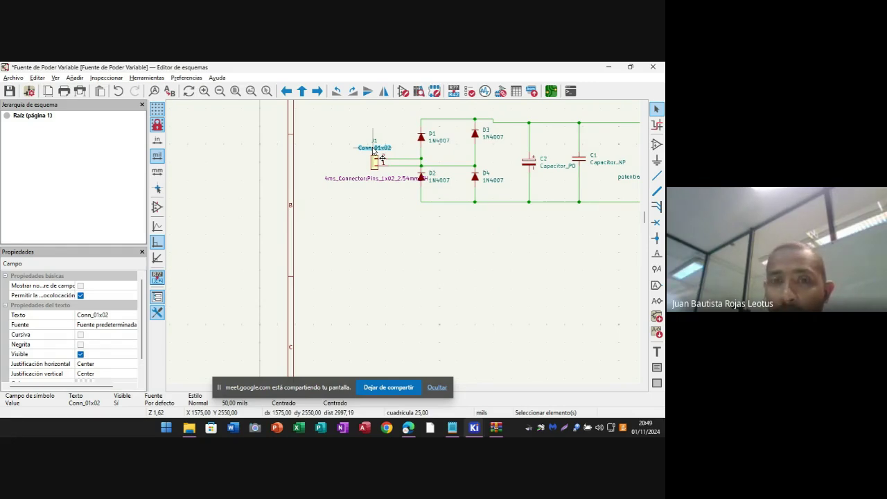
pyautogui.doubleClick(372, 148)
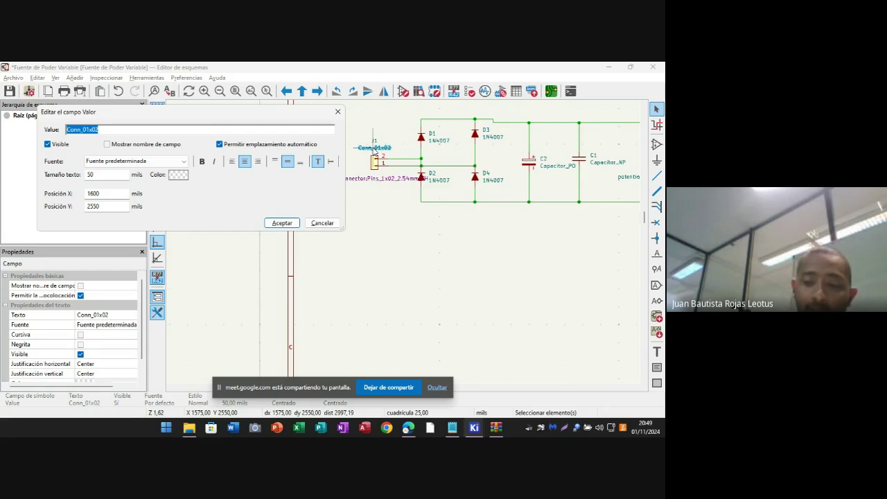
pyautogui.write('-')
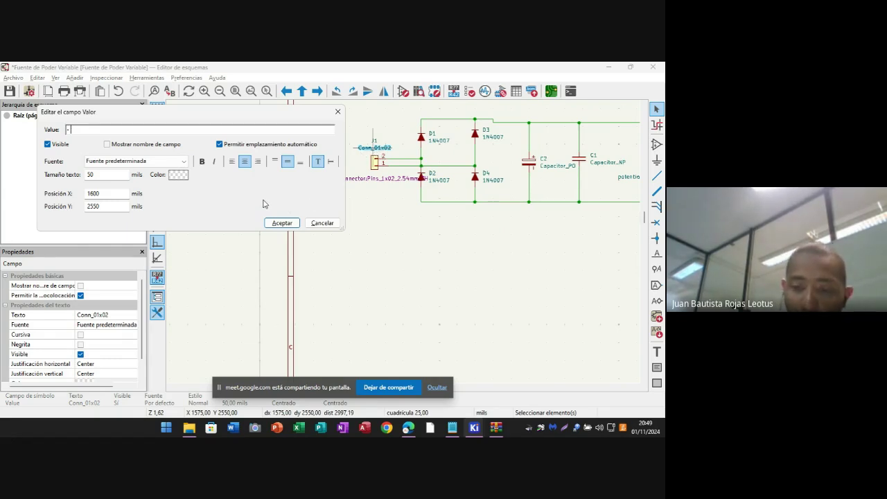
pyautogui.write('-')
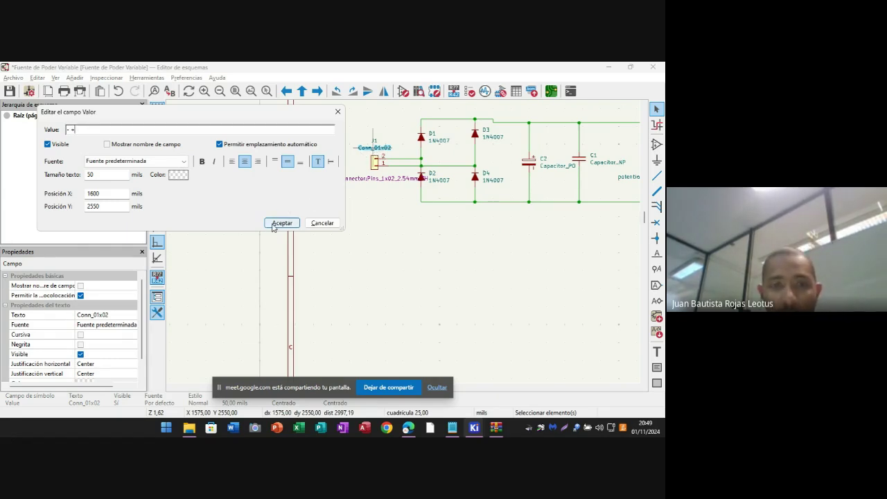
pyautogui.click(281, 223)
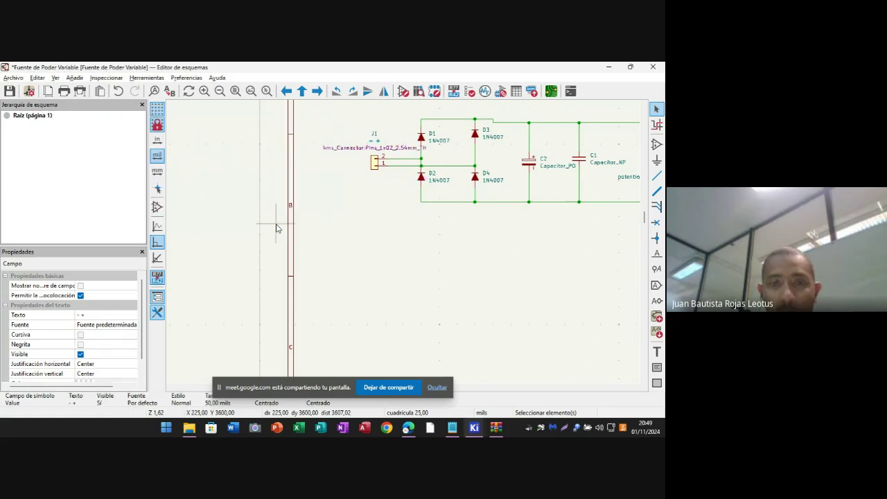
# - Hide J1's footprint text on the schematic
pyautogui.click(356, 151)
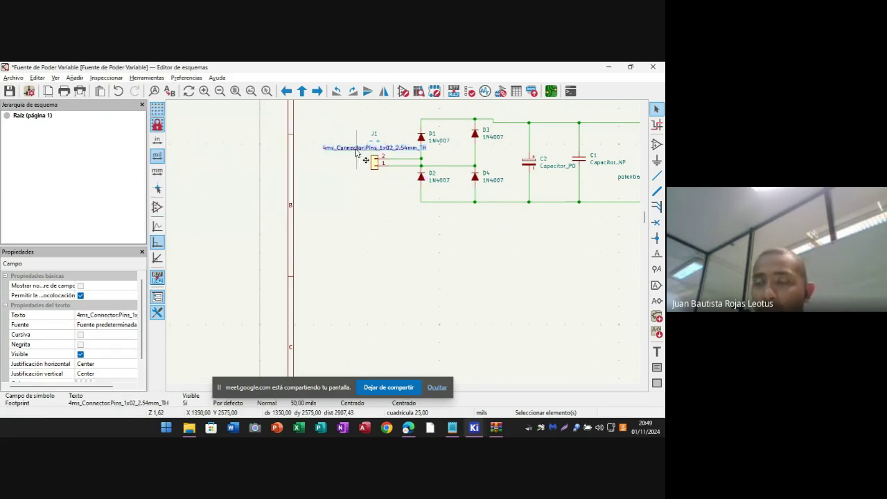
pyautogui.doubleClick(357, 151)
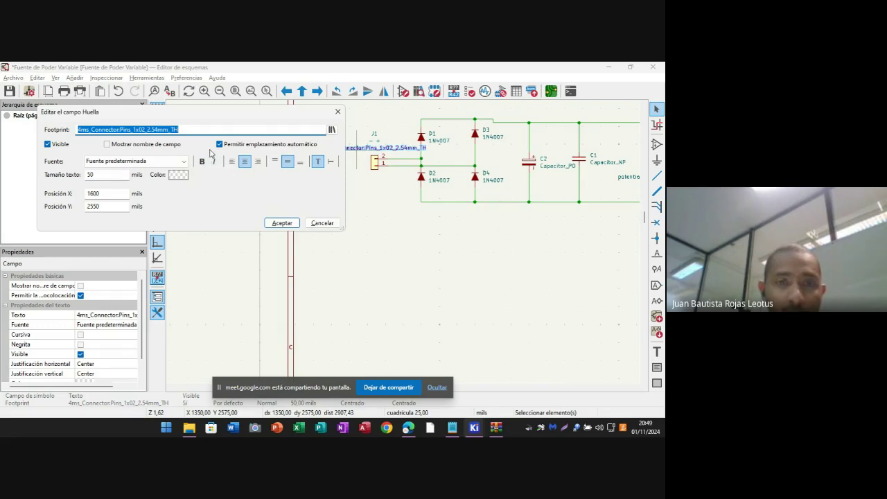
pyautogui.click(49, 145)
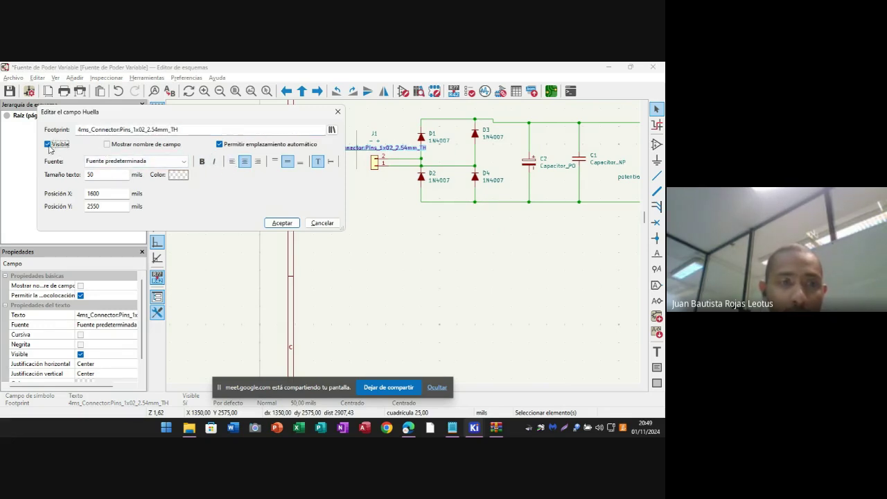
pyautogui.click(281, 223)
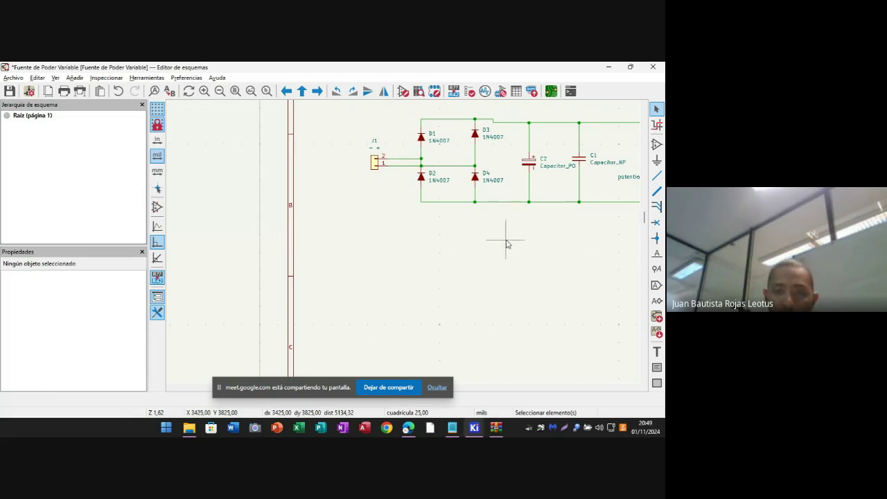
# - Hide output connector J2's footprint text on the schematic
pyautogui.moveTo(505, 242); pyautogui.dragTo(330, 284, button='middle')
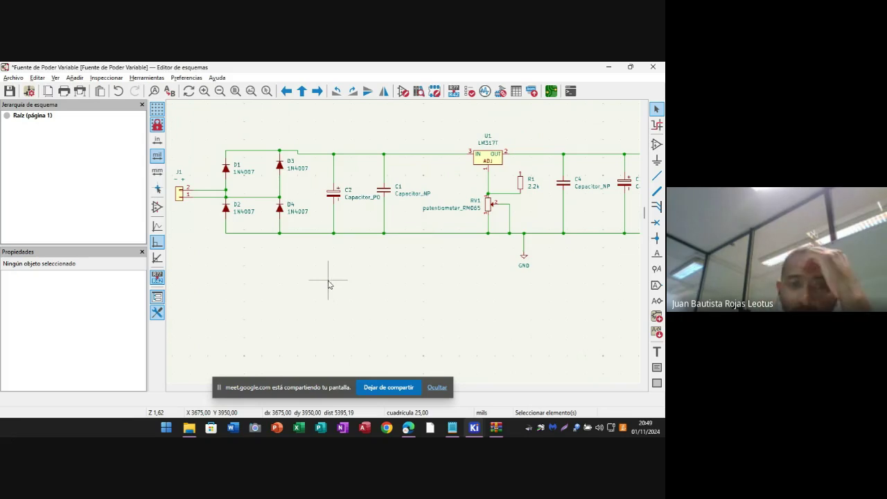
pyautogui.moveTo(451, 277); pyautogui.dragTo(210, 296, button='middle')
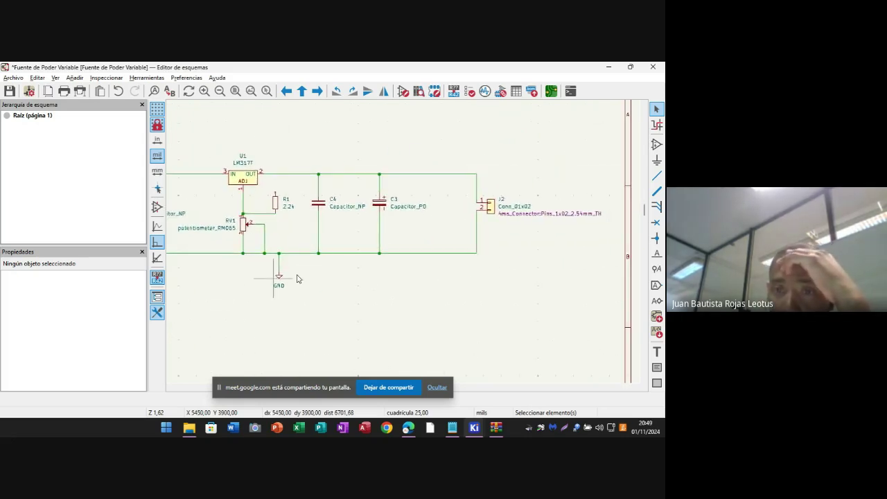
pyautogui.rightClick(516, 213)
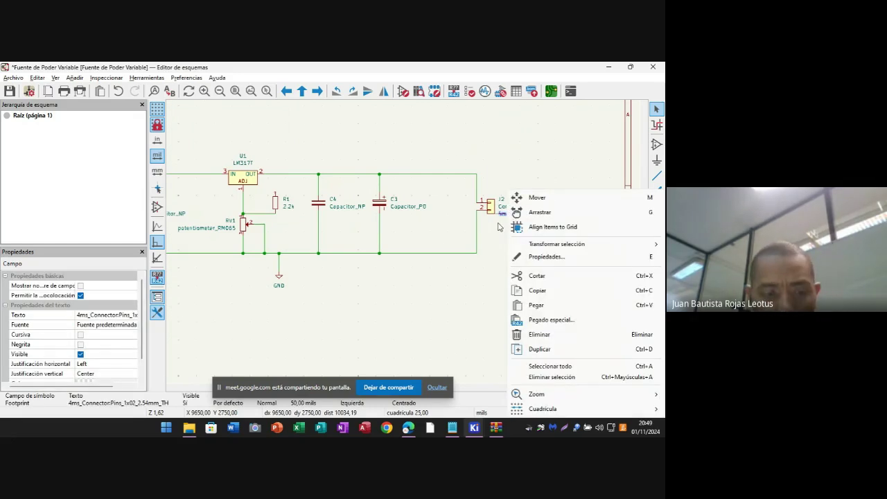
pyautogui.press('Escape')
pyautogui.click(496, 236)
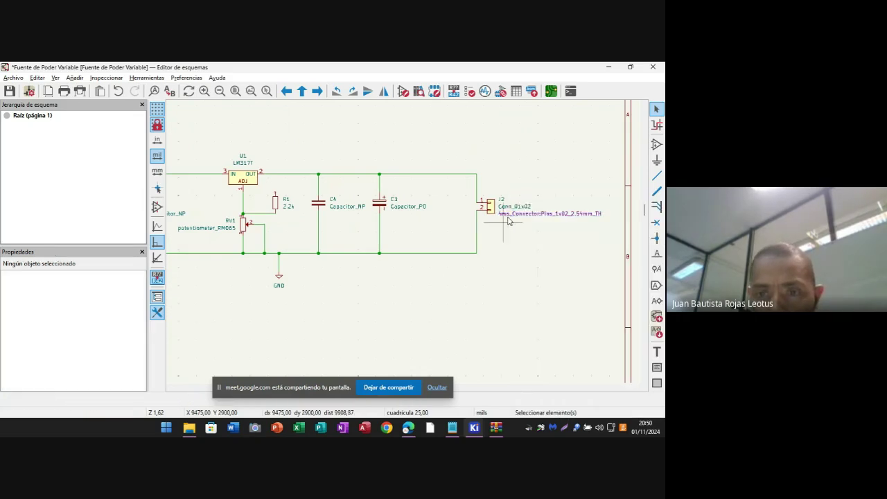
pyautogui.doubleClick(516, 213)
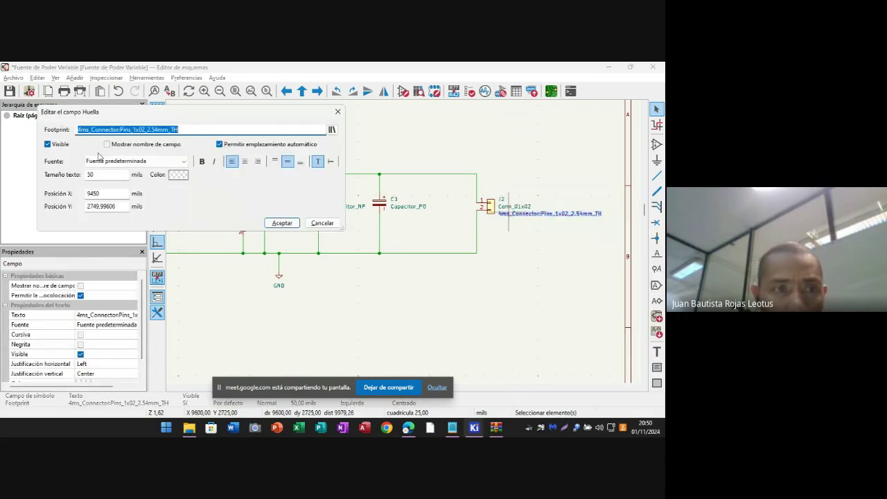
pyautogui.click(47, 145)
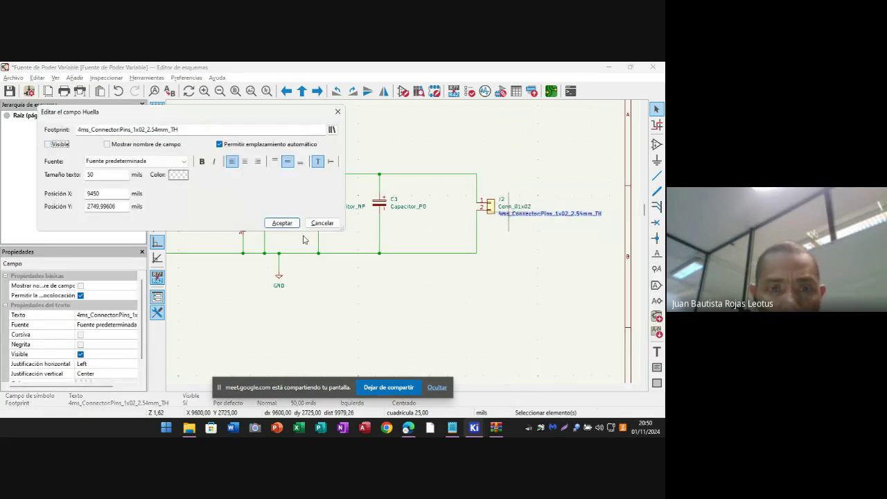
pyautogui.click(280, 223)
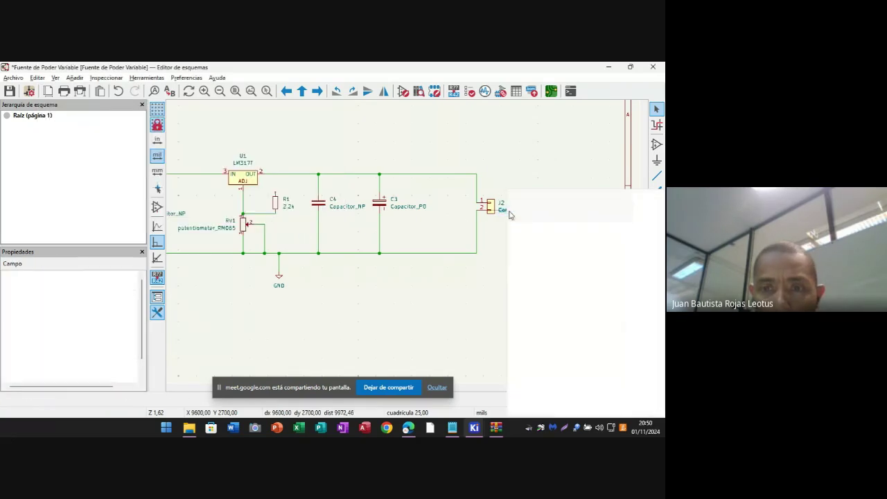
pyautogui.rightClick(510, 219)
pyautogui.click(485, 285)
pyautogui.click(485, 285)
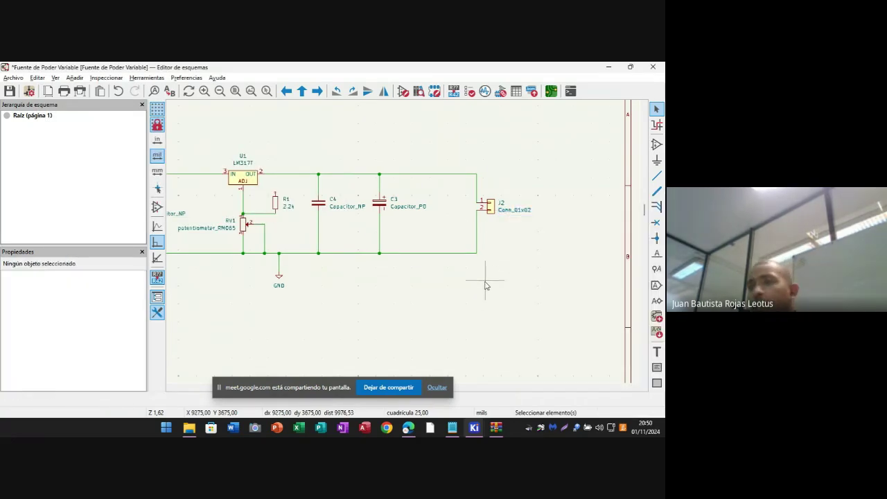
# - Rotate J1's "- +" value text to vertical and place it beside the connector body, on the side opposite its pins
pyautogui.keyDown('ctrl'); pyautogui.hscroll(-1, 375, 309); pyautogui.keyUp('ctrl')
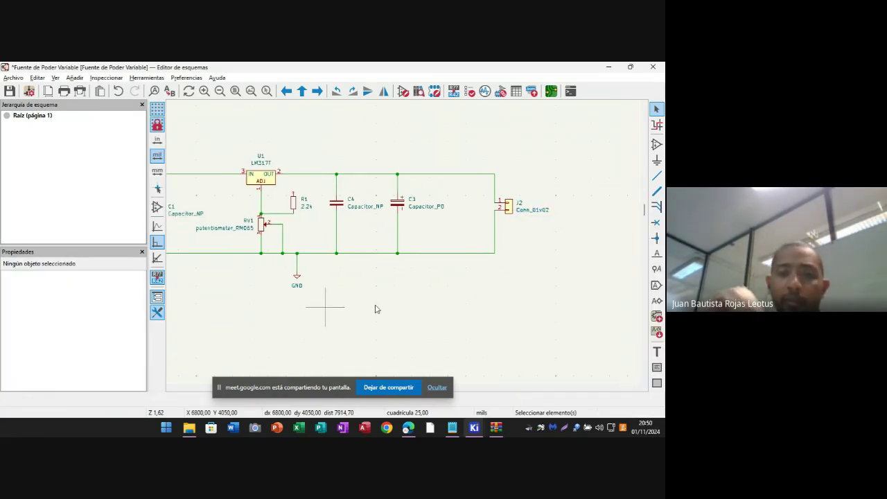
pyautogui.keyDown('ctrl'); pyautogui.hscroll(-5, 436, 308); pyautogui.keyUp('ctrl')
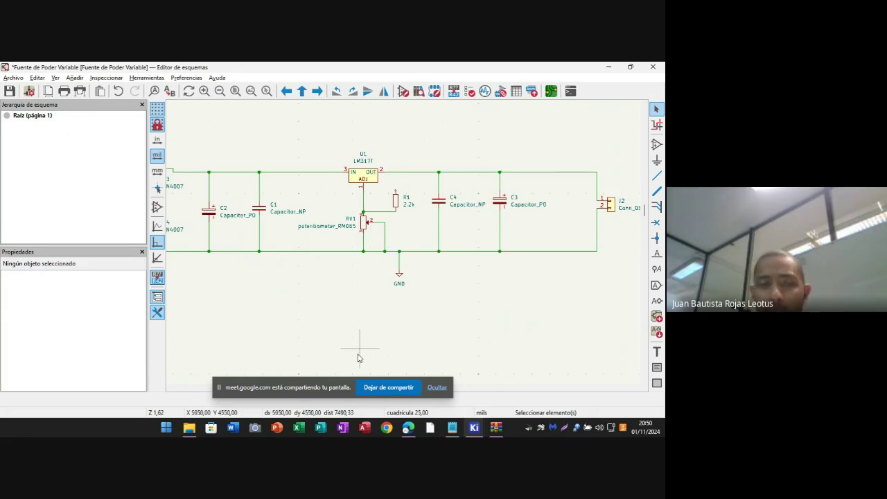
pyautogui.moveTo(284, 347); pyautogui.dragTo(530, 352, button='middle')
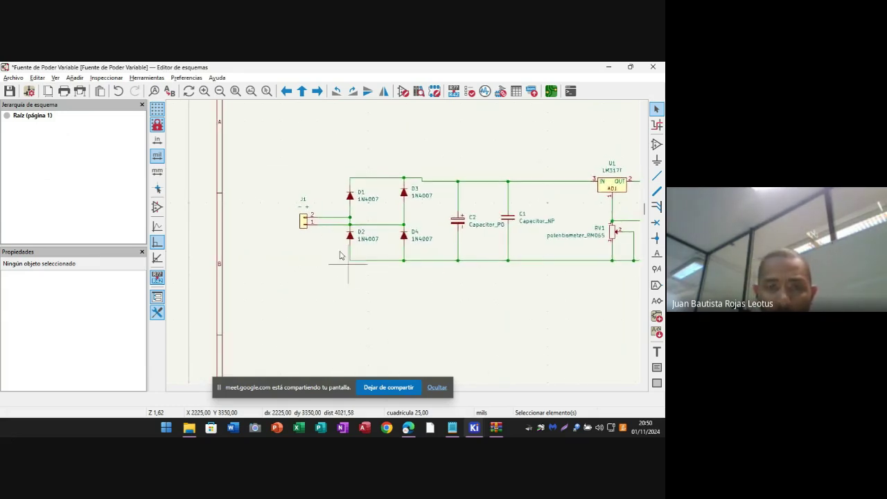
pyautogui.click(304, 208)
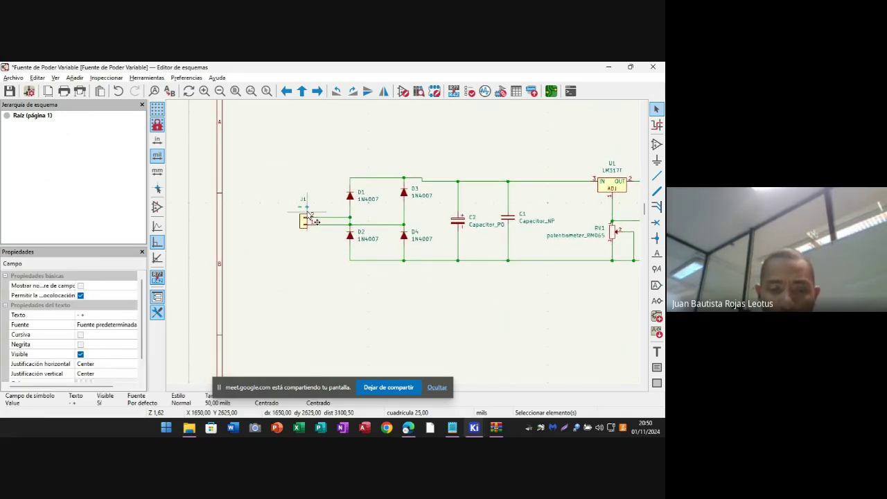
pyautogui.moveTo(315, 221); pyautogui.dragTo(294, 223)
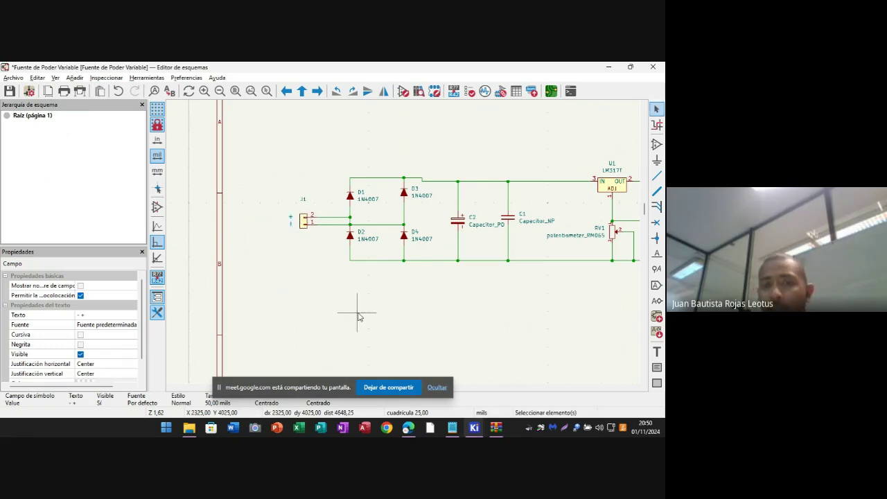
pyautogui.keyDown('shift'); pyautogui.scroll(-3, 406, 248); pyautogui.keyUp('shift')
pyautogui.scroll(2, 426, 327)
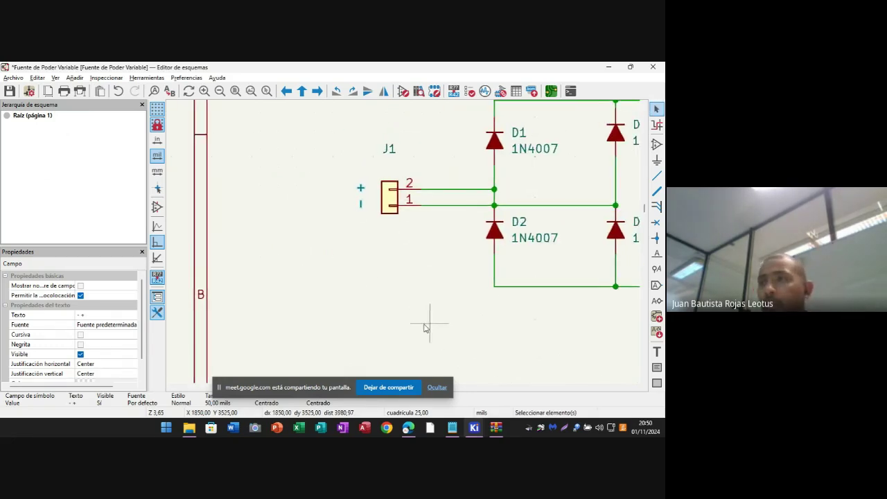
pyautogui.moveTo(425, 327); pyautogui.dragTo(399, 326, button='middle')
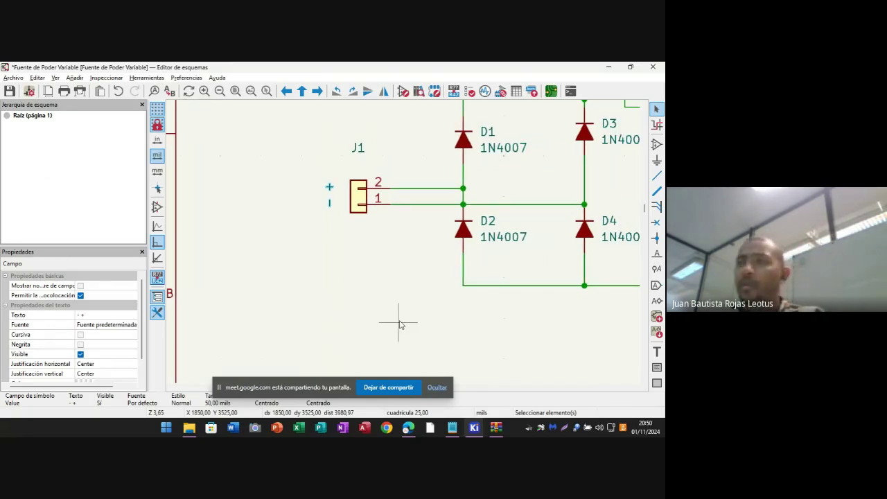
# - Change the reference text of input connector J1 to "Transformador"
pyautogui.click(358, 149)
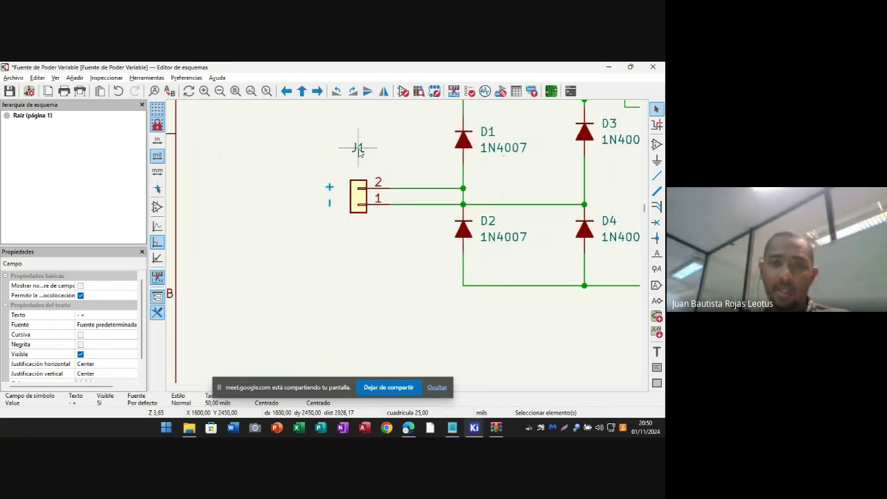
pyautogui.rightClick(360, 153)
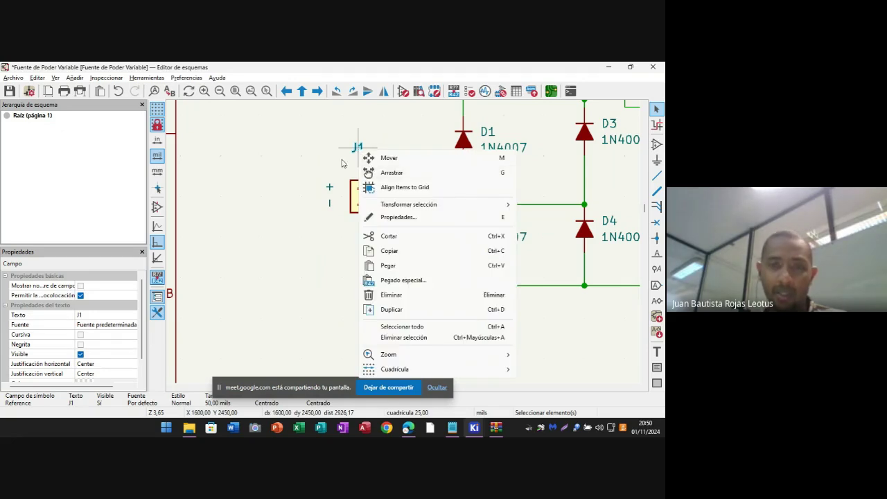
pyautogui.press('Escape')
pyautogui.click(358, 149)
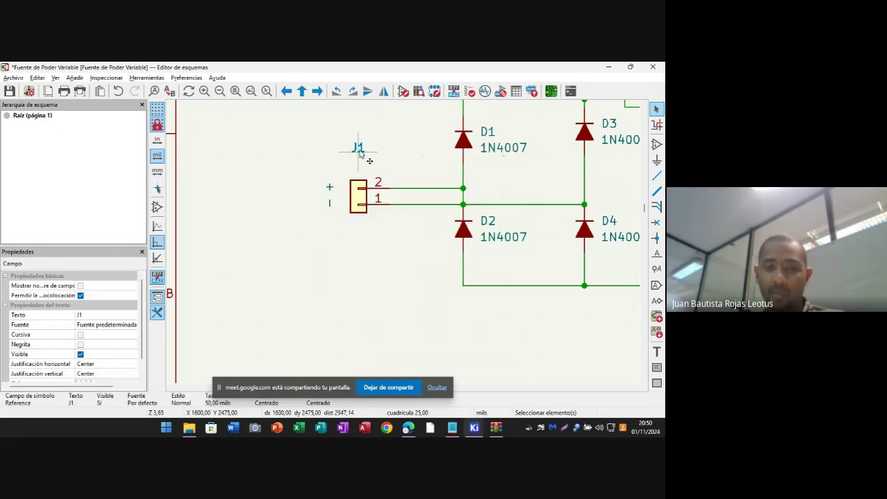
pyautogui.doubleClick(360, 154)
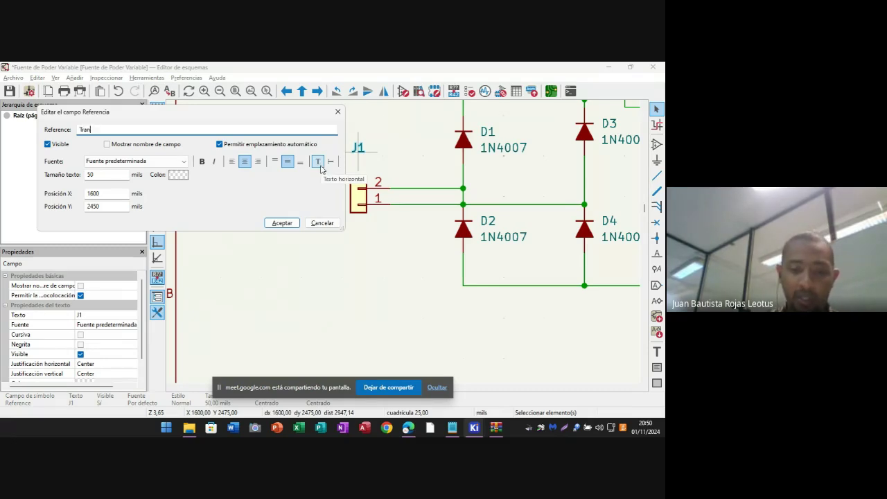
pyautogui.write('Transform')
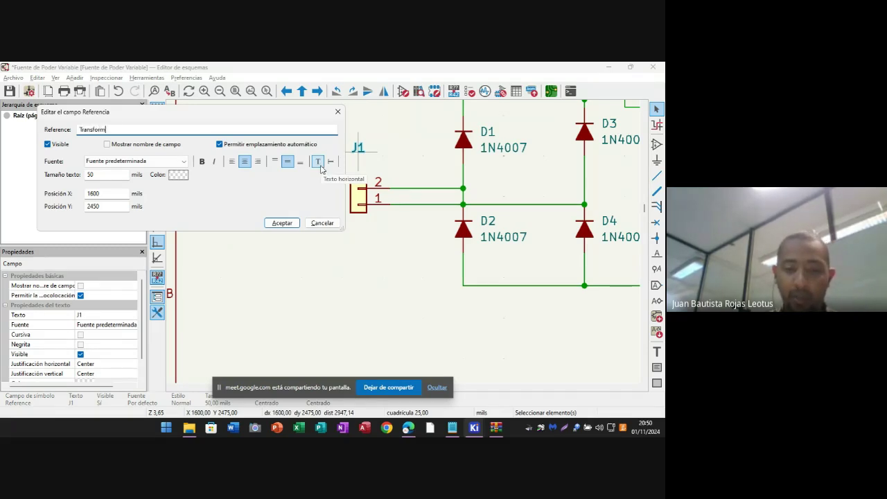
pyautogui.write('ador')
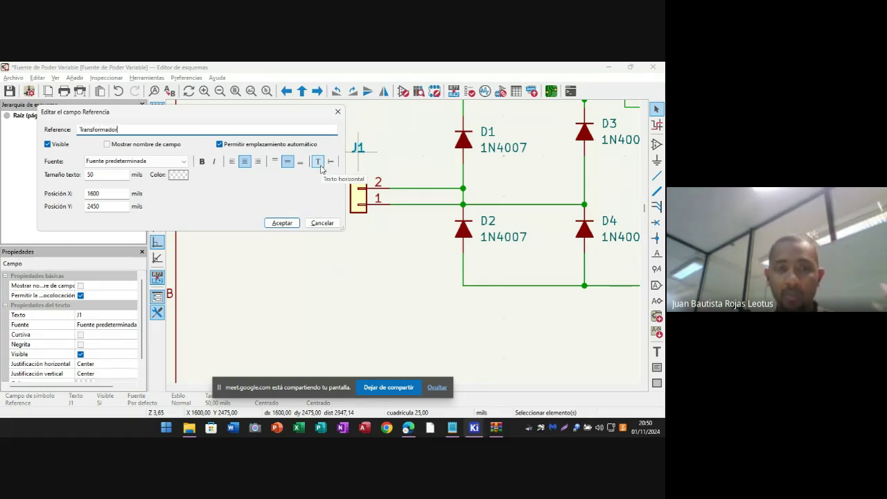
pyautogui.click(282, 223)
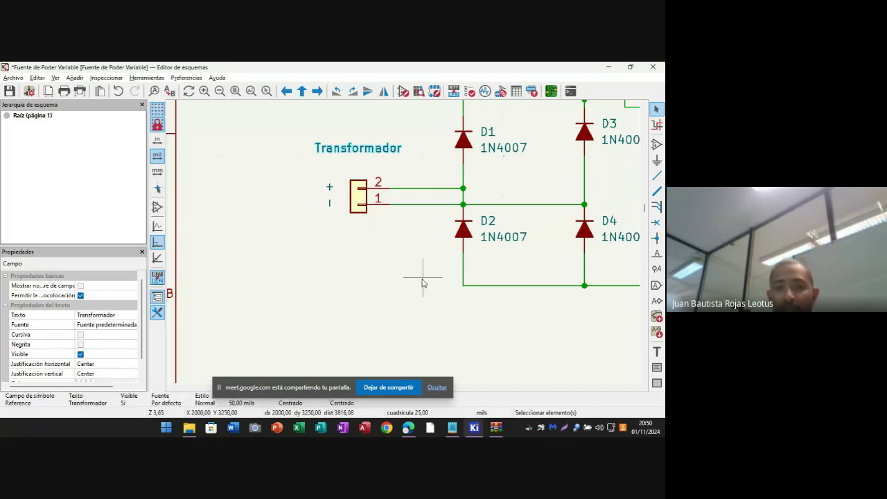
pyautogui.moveTo(422, 284); pyautogui.dragTo(314, 285, button='middle')
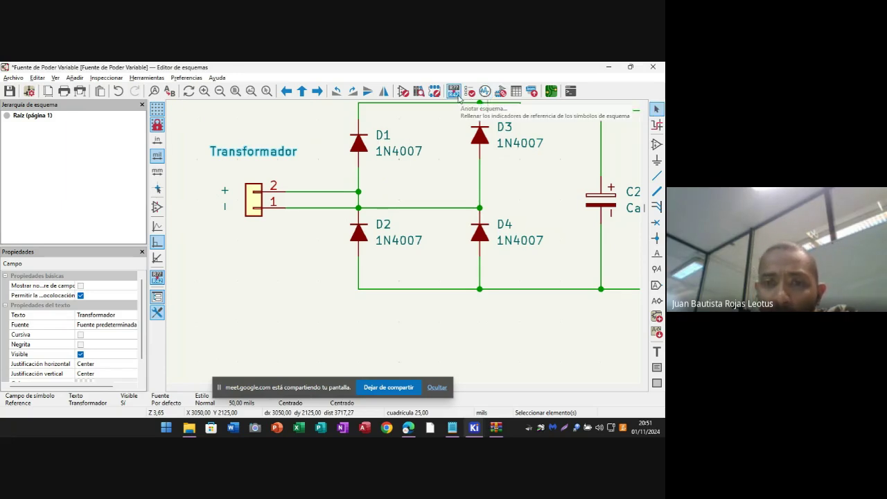
pyautogui.click(487, 97)
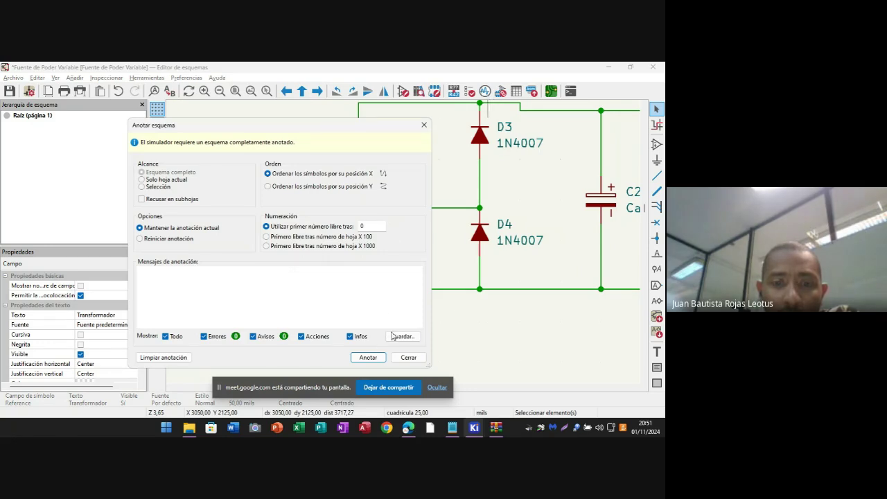
pyautogui.click(407, 357)
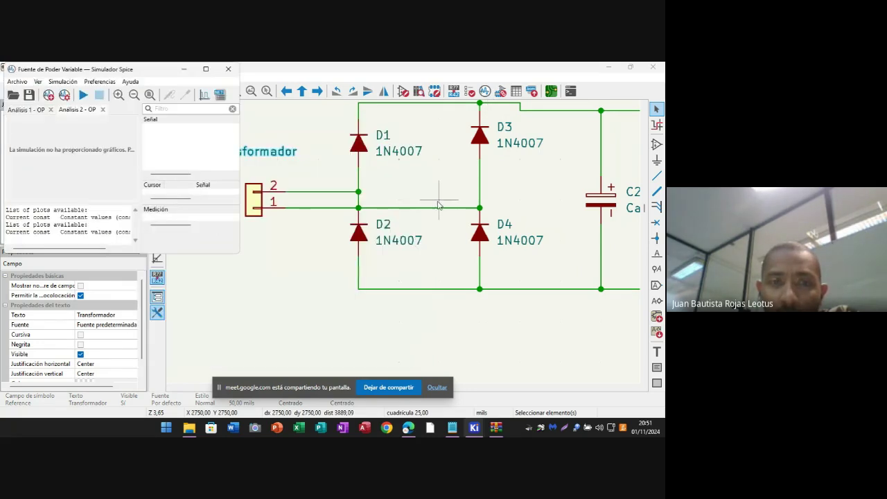
pyautogui.click(230, 70)
pyautogui.press('Escape')
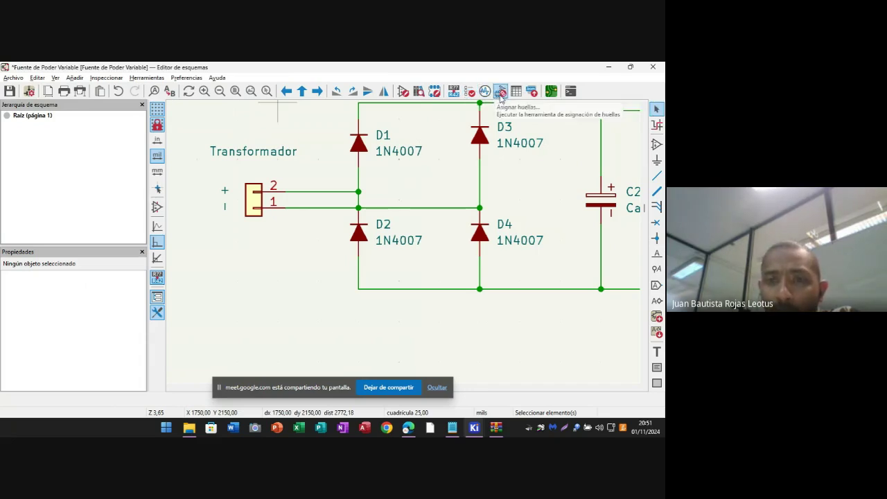
# - Run the electrical rules check (ERC) on the schematic and review the listed violations
pyautogui.click(470, 92)
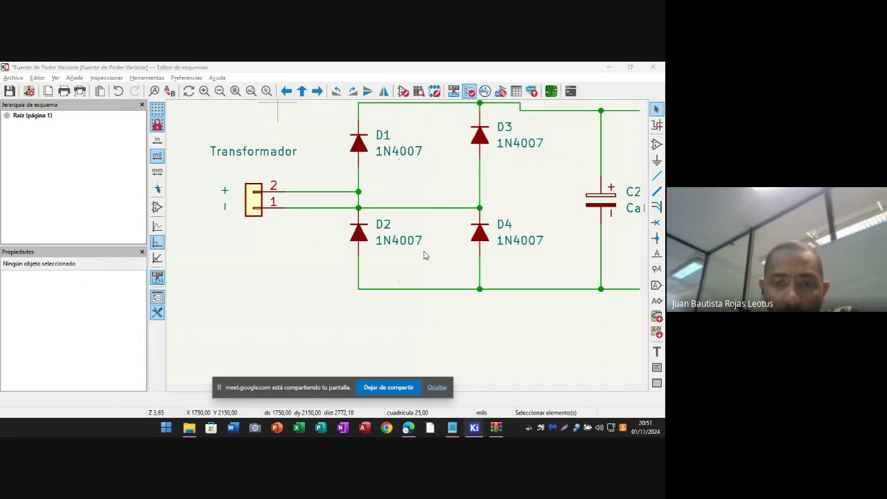
pyautogui.scroll(-3, 422, 253)
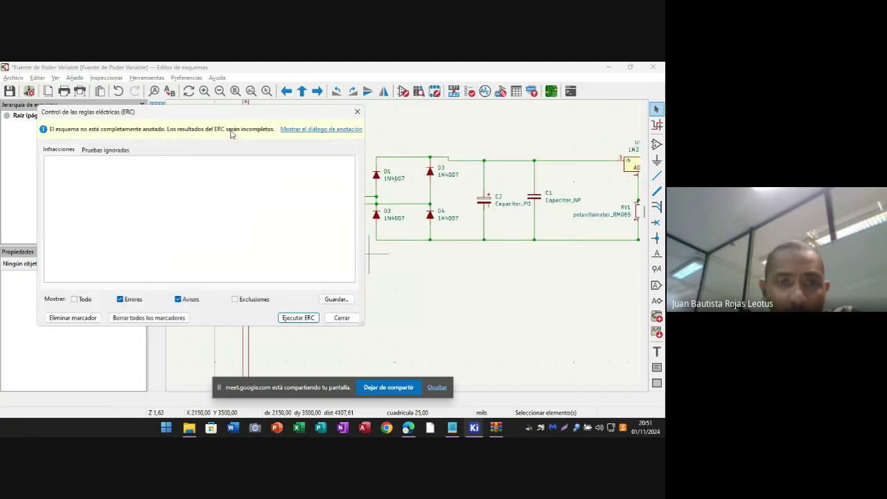
pyautogui.click(305, 317)
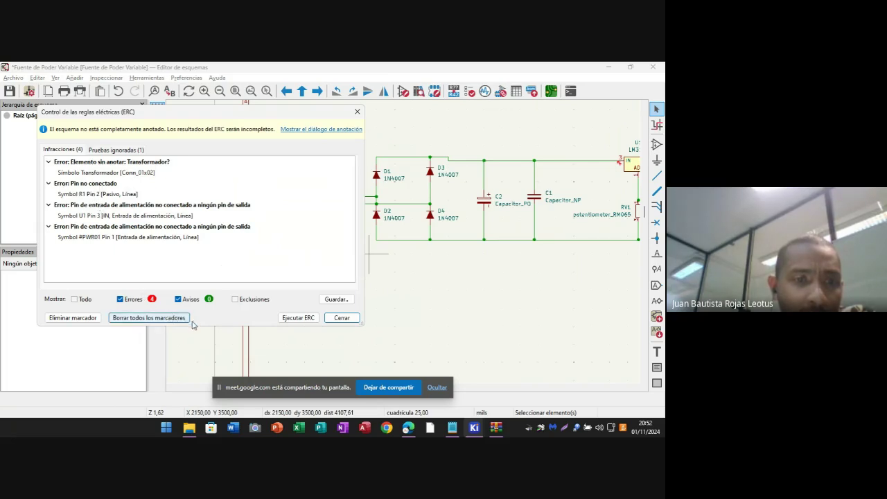
pyautogui.click(345, 320)
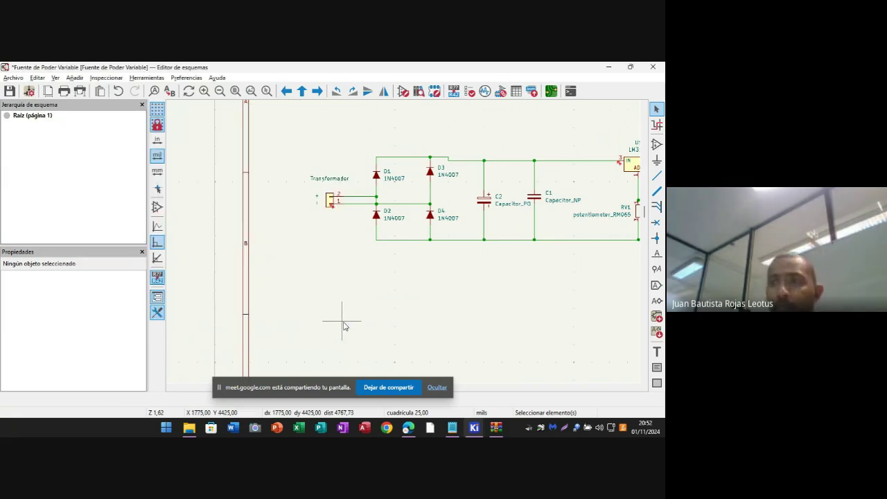
# - Undo the "Transformador" reference change, the repositioning of the "- +" value text and the hiding of the connectors' footprint texts
pyautogui.scroll(2, 317, 276)
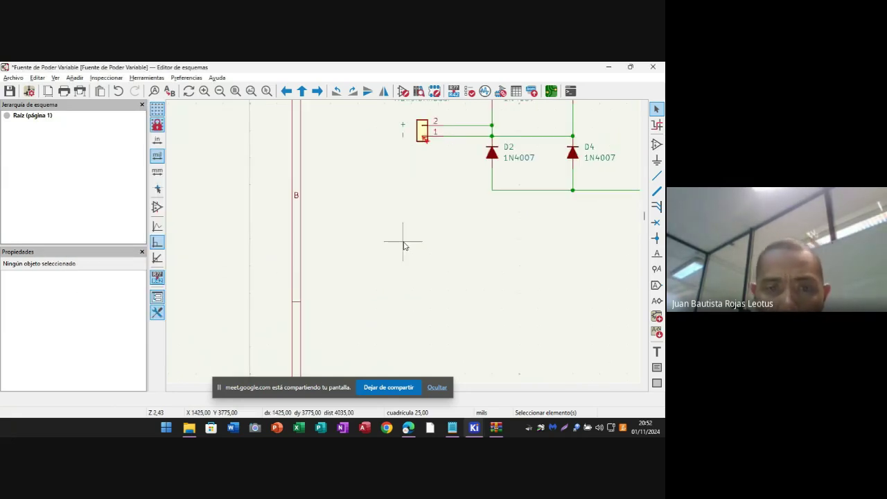
pyautogui.scroll(-2, 403, 248)
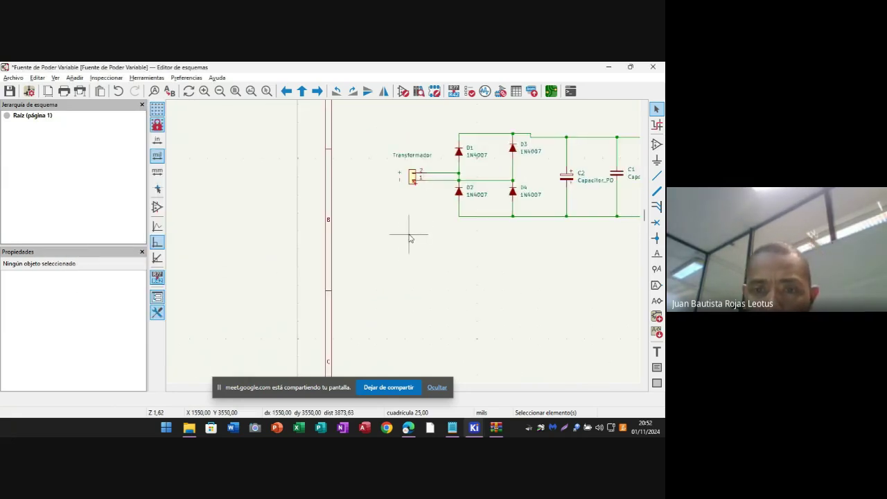
pyautogui.scroll(2, 408, 236)
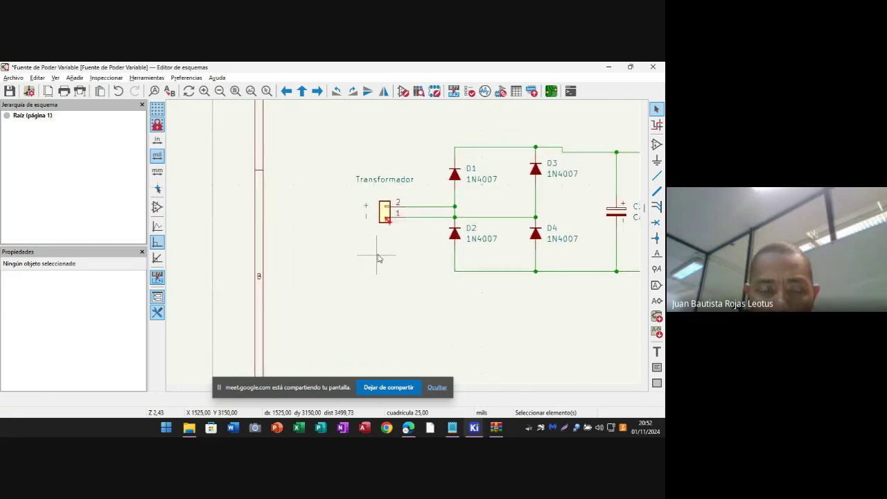
pyautogui.hotkey('ctrl', 'z')
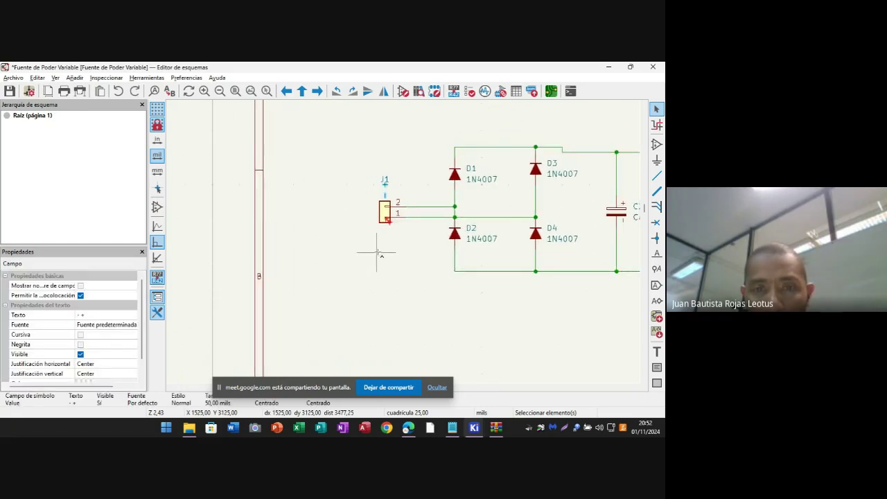
pyautogui.hotkey('ctrl', 'z')
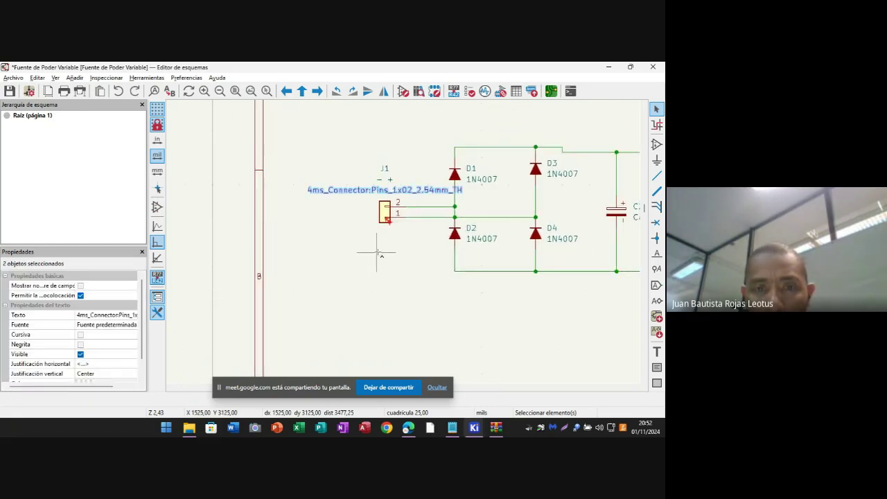
# - Open the symbol properties of input connector J1, review its pin functions, and accept without changes
pyautogui.scroll(5, 379, 255)
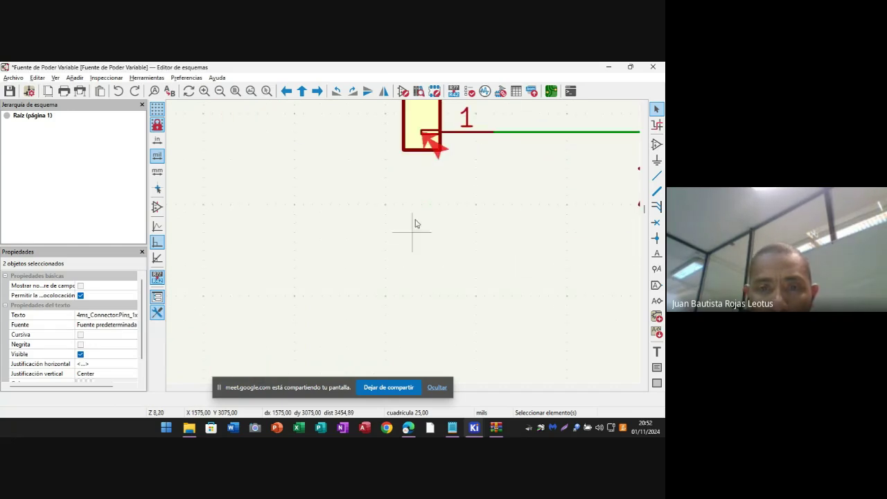
pyautogui.scroll(-2, 409, 232)
pyautogui.scroll(2, 406, 249)
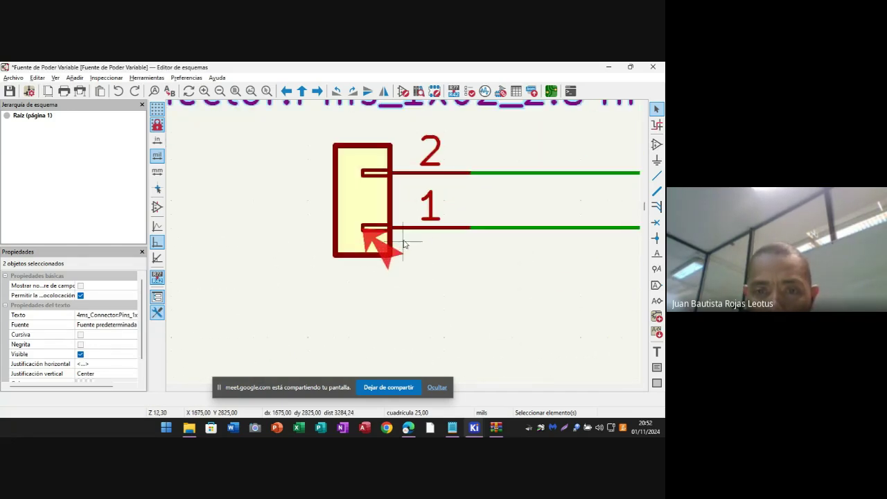
pyautogui.rightClick(371, 229)
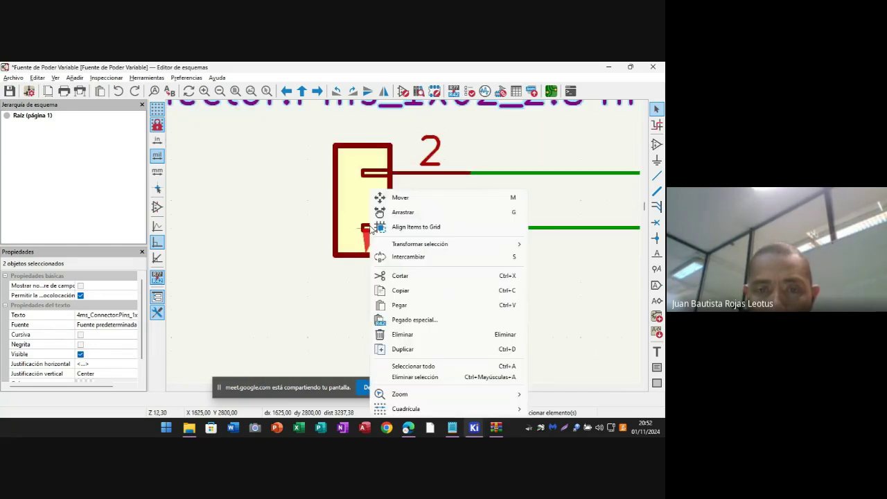
pyautogui.click(352, 229)
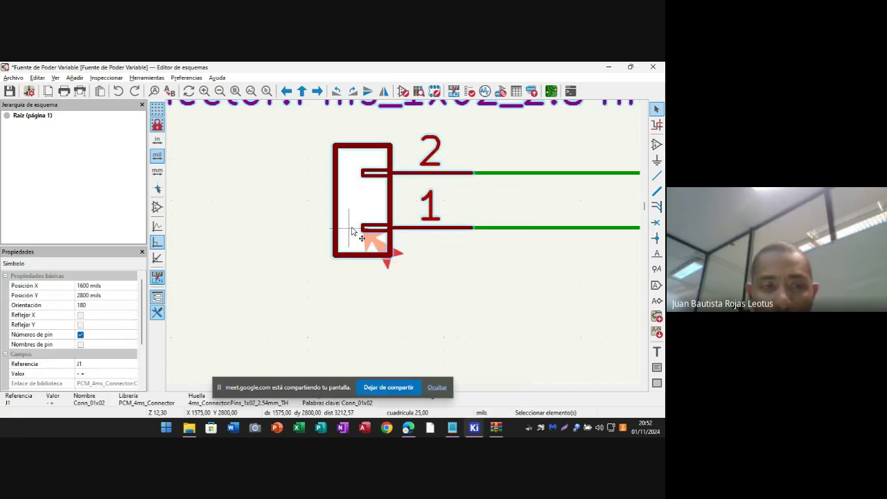
pyautogui.doubleClick(352, 231)
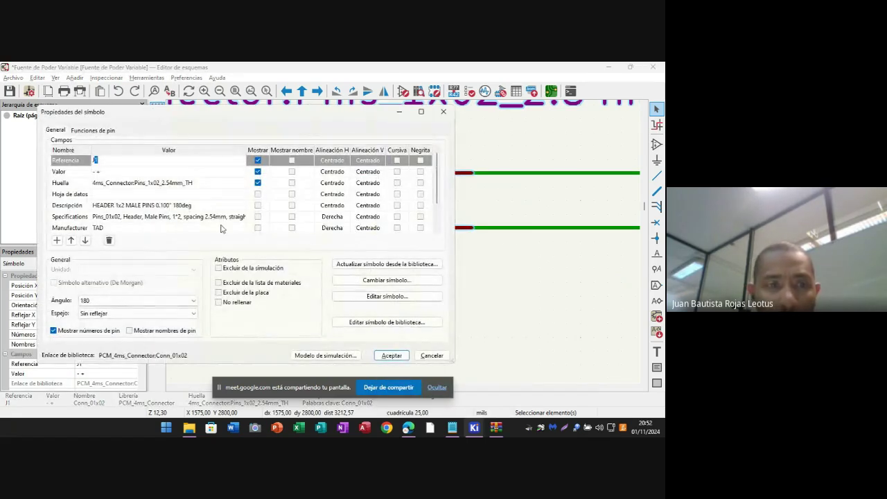
pyautogui.click(93, 130)
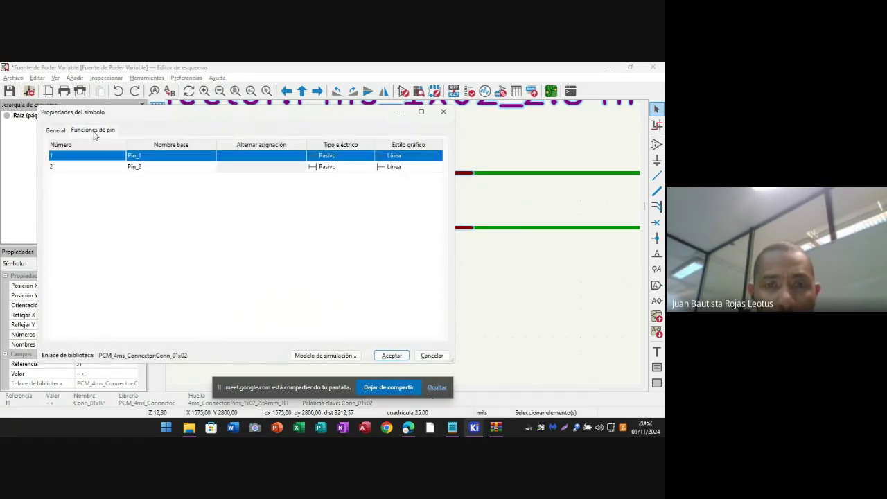
pyautogui.click(390, 355)
# - Examine the wires running from J1's two pins to the junctions between diodes D1 and D2
pyautogui.moveTo(500, 296); pyautogui.dragTo(228, 297, button='middle')
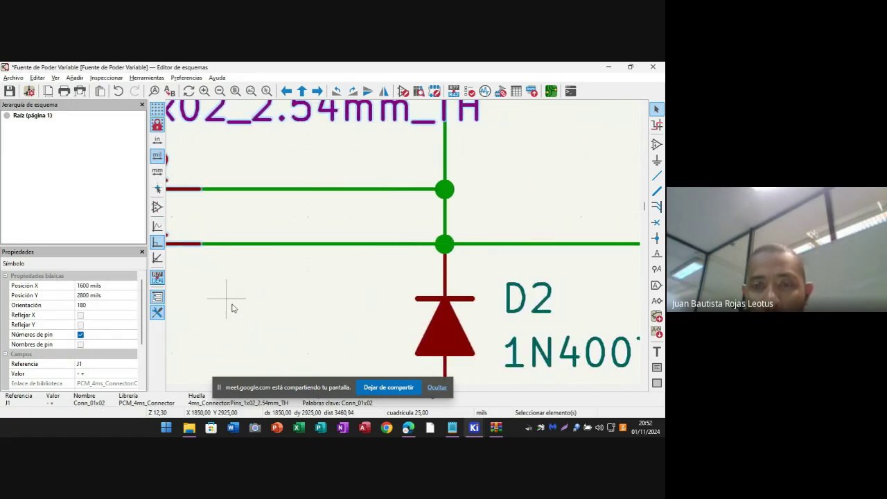
pyautogui.scroll(-2, 413, 246)
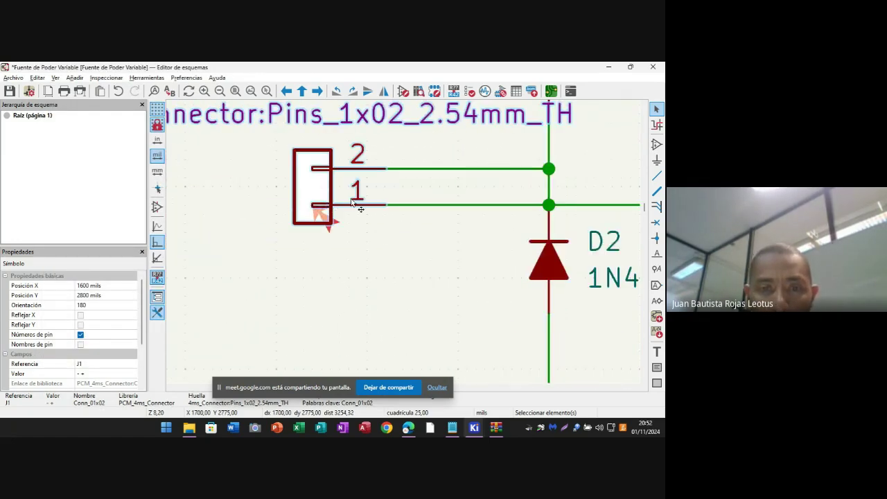
pyautogui.click(416, 206)
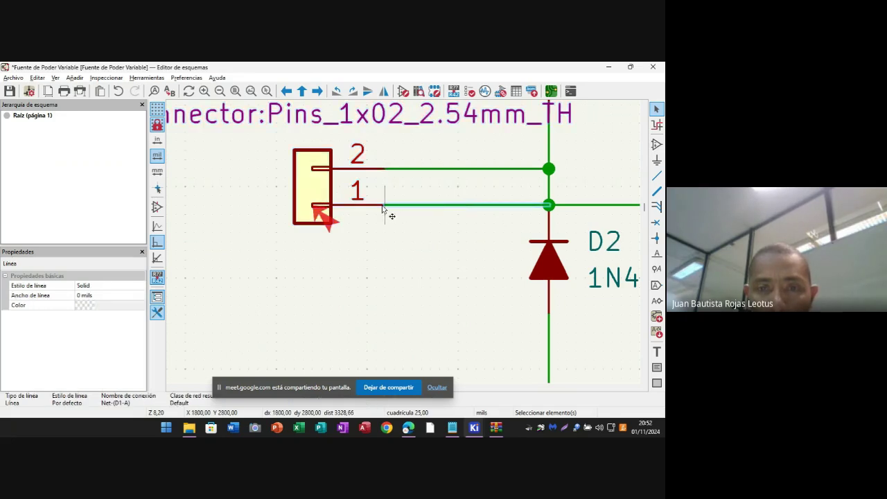
pyautogui.scroll(3, 386, 210)
pyautogui.scroll(2, 407, 246)
pyautogui.scroll(-5, 406, 245)
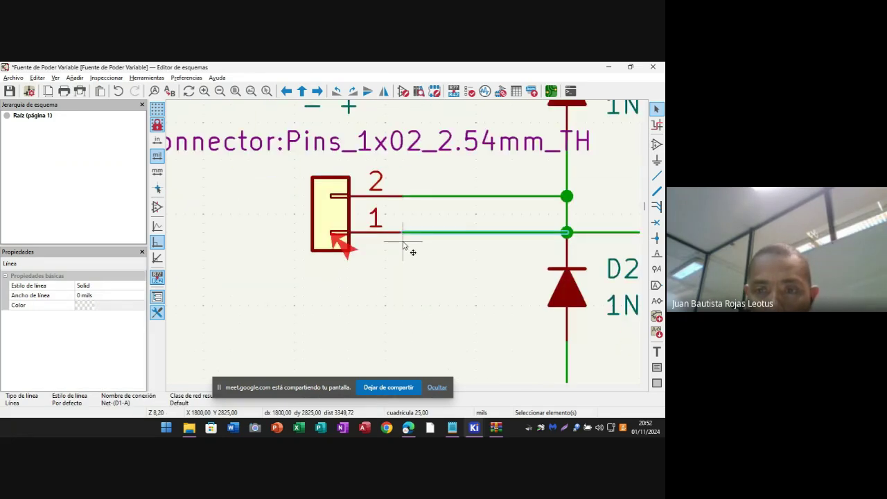
pyautogui.click(530, 252)
pyautogui.scroll(2, 404, 242)
pyautogui.scroll(-3, 404, 245)
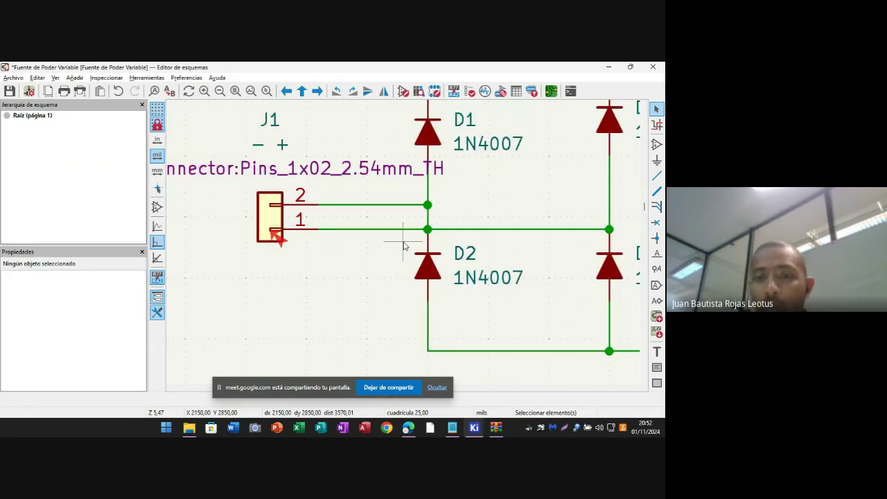
# - Move diode D2 straight down to Y 3050 mils and wire its upper pin to the junction on J1's pin 1 line
pyautogui.click(435, 275)
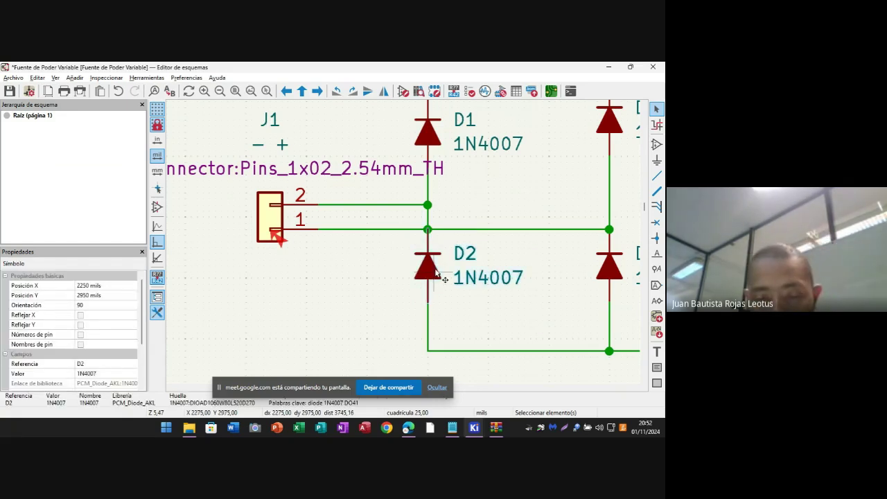
pyautogui.press('m')
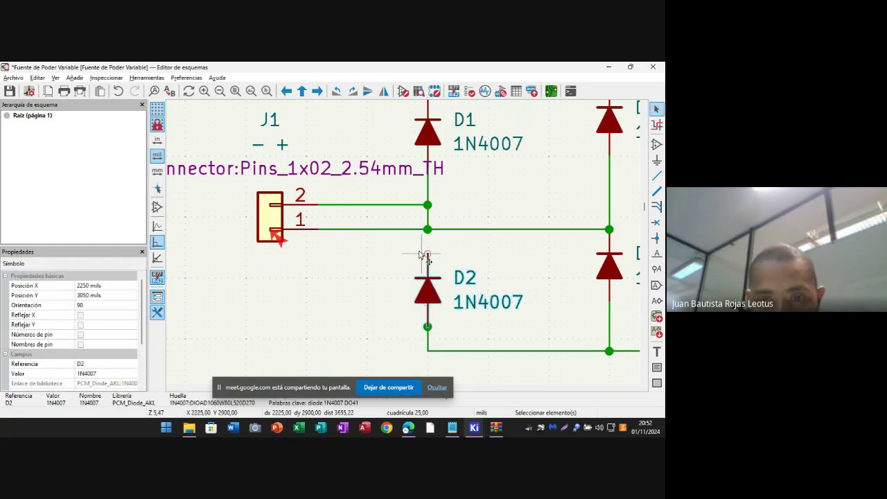
pyautogui.click(427, 244)
pyautogui.press('w')
pyautogui.press('Escape')
pyautogui.doubleClick(427, 229)
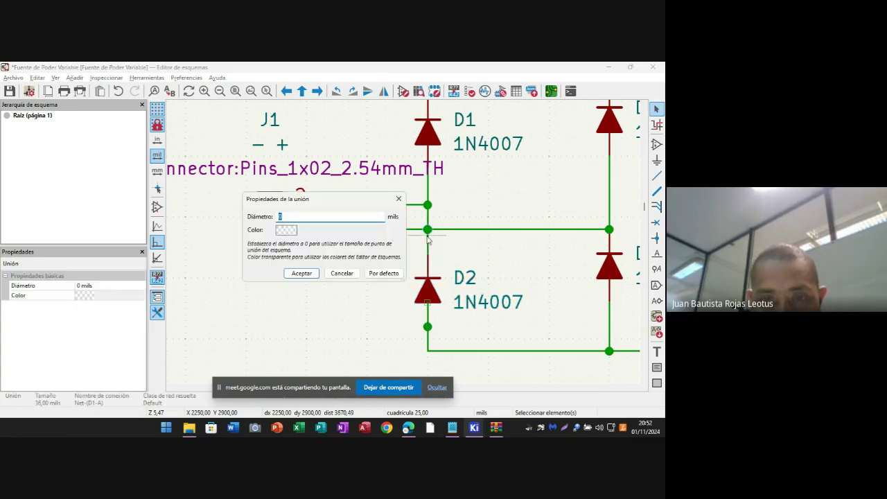
pyautogui.click(301, 273)
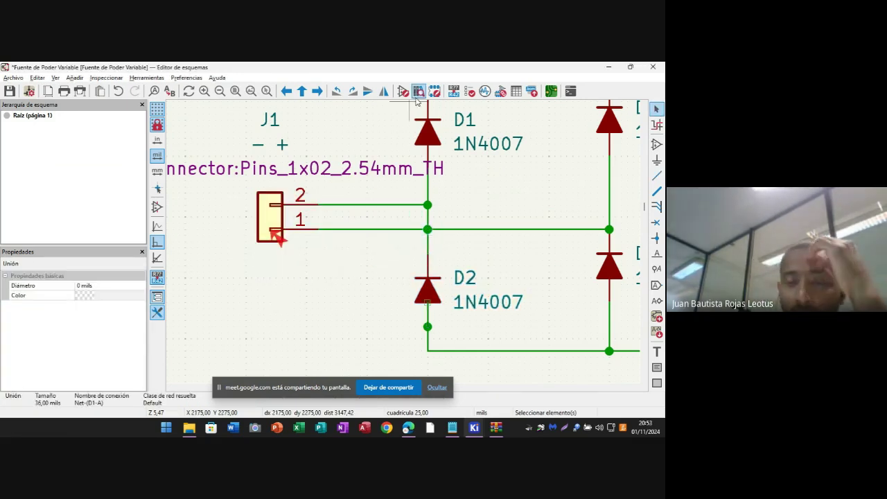
# - Locate the unconnected R1 Pin 2 violation in the ERC results and wire that pin to the LM317T's OUT line
pyautogui.click(470, 92)
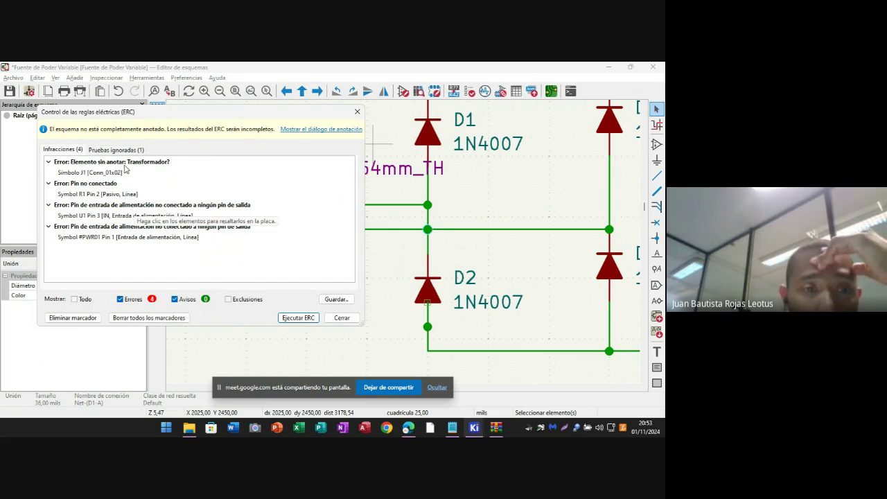
pyautogui.click(90, 194)
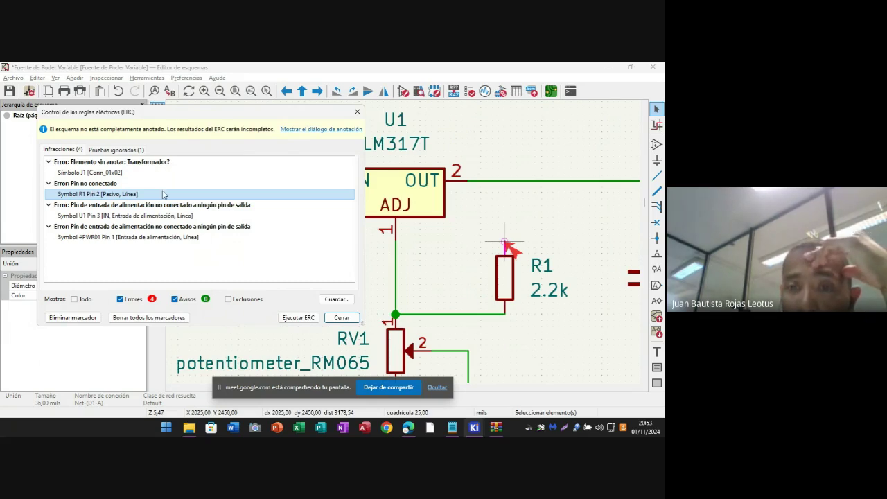
pyautogui.click(499, 183)
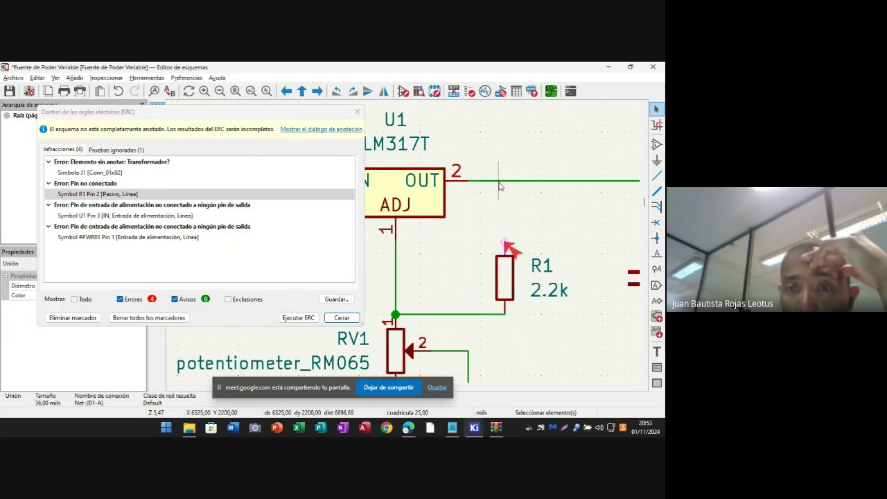
pyautogui.click(657, 177)
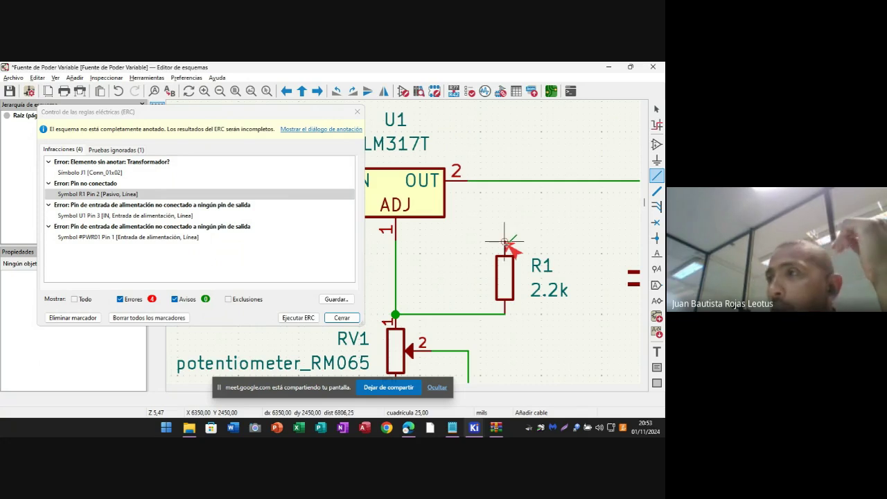
pyautogui.click(505, 242)
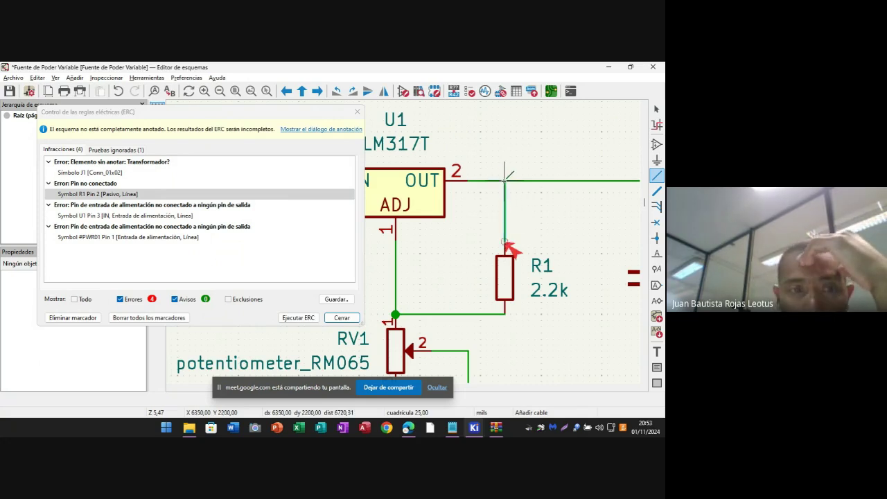
pyautogui.doubleClick(504, 181)
# - Locate the ERC violation for U1 Pin 3 (IN) on the schematic, then close the rules check
pyautogui.click(302, 275)
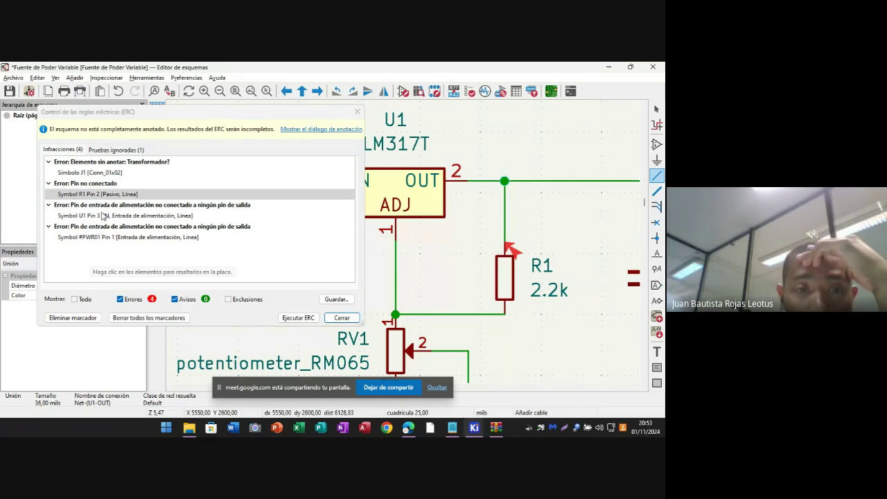
pyautogui.click(125, 220)
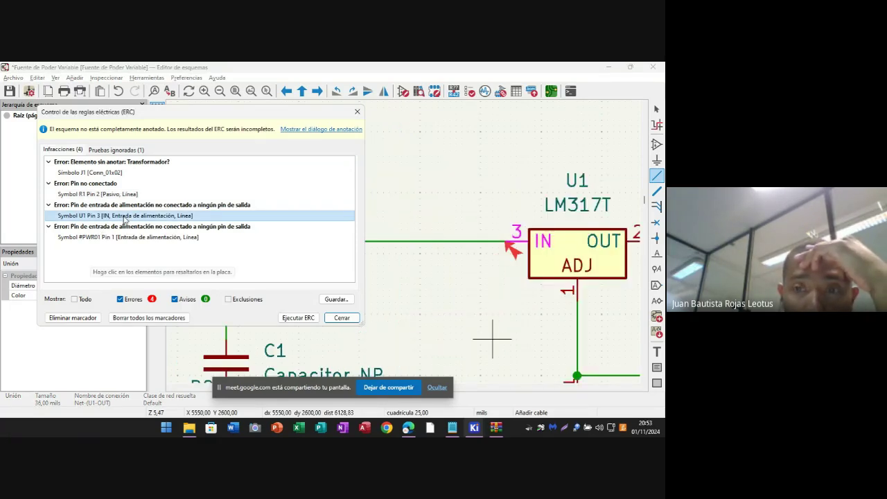
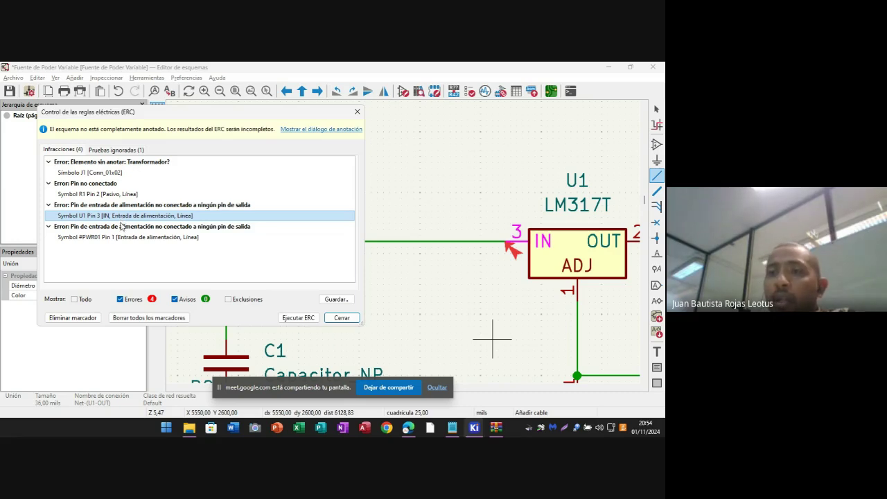
pyautogui.click(334, 320)
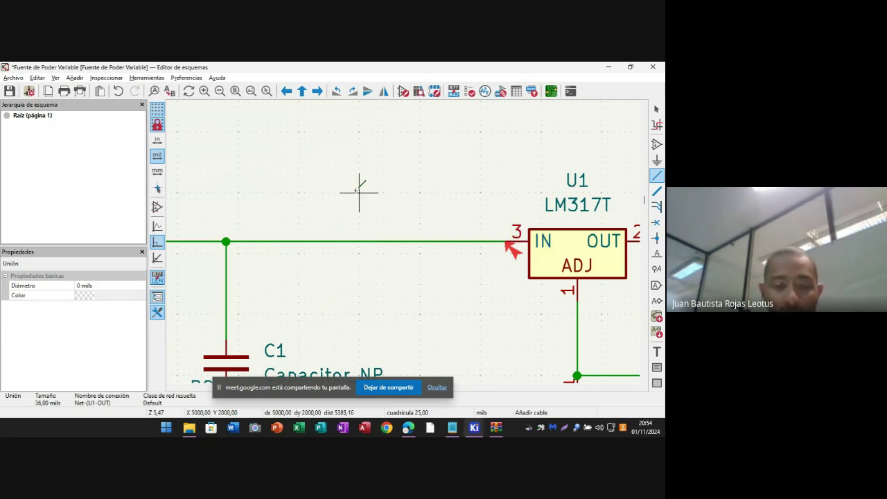
# - Place a PWR_FLAG power symbol, flipped vertically, just below the ground line between C1 and RV1
pyautogui.click(657, 162)
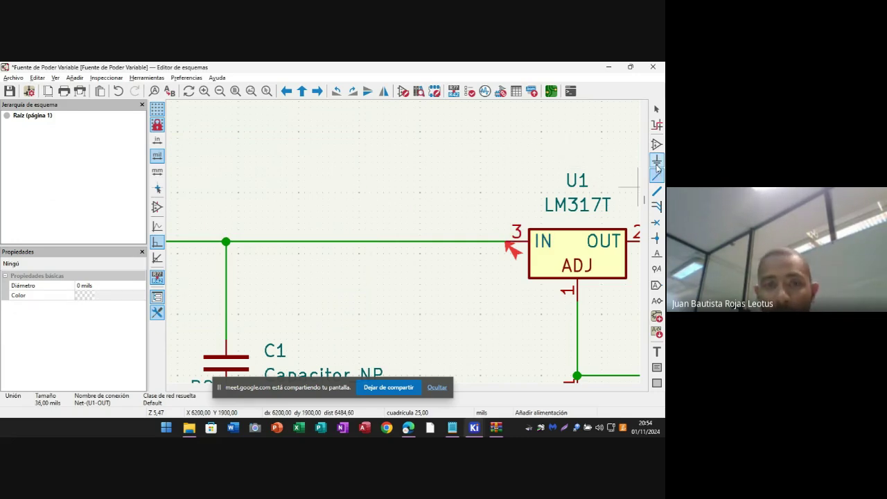
pyautogui.click(468, 170)
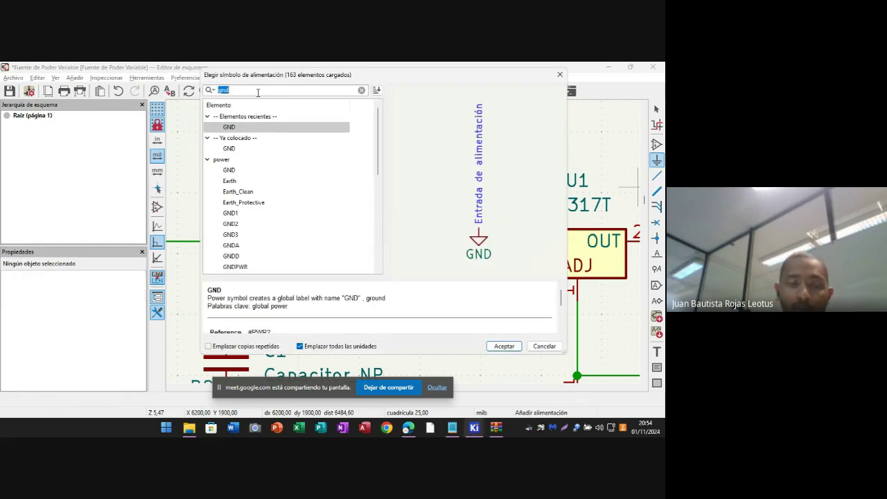
pyautogui.write('pw')
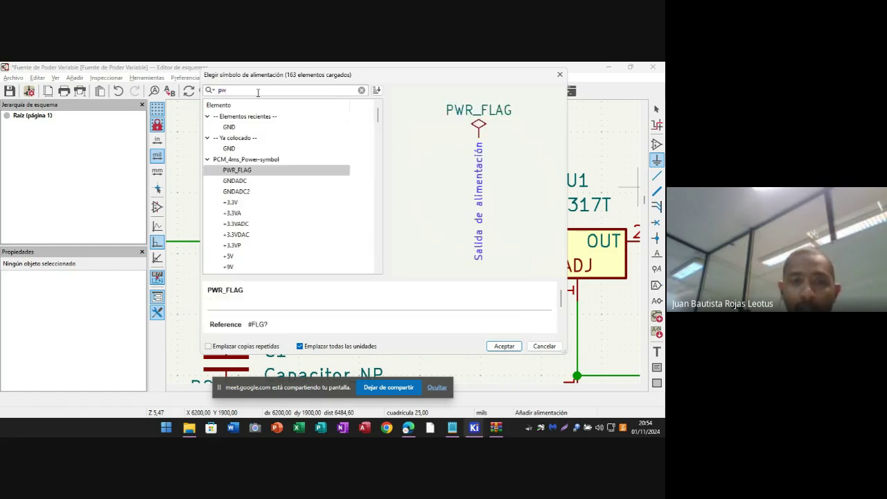
pyautogui.click(238, 173)
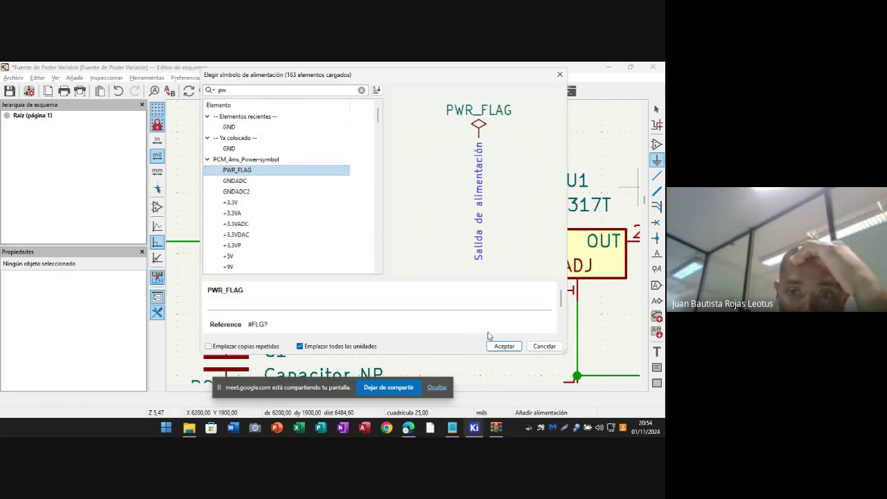
pyautogui.click(505, 347)
pyautogui.scroll(-8, 444, 350)
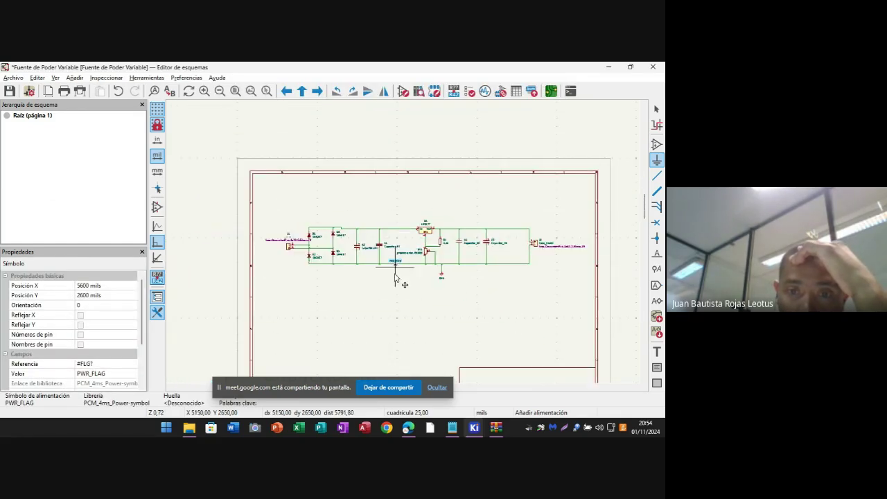
pyautogui.scroll(6, 404, 294)
pyautogui.scroll(-3, 406, 246)
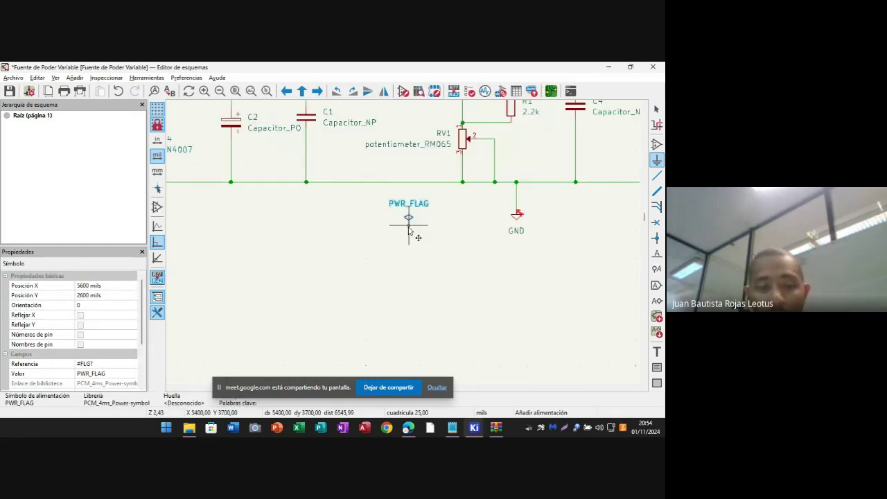
pyautogui.press('y')
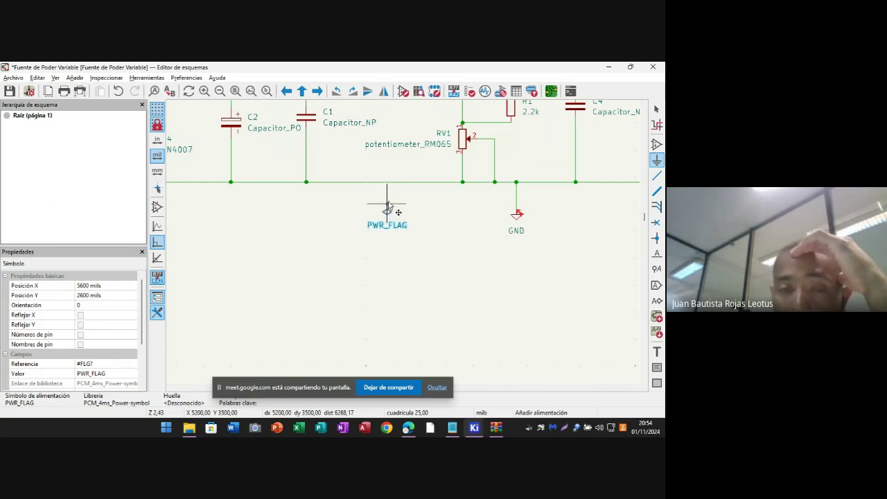
pyautogui.click(386, 201)
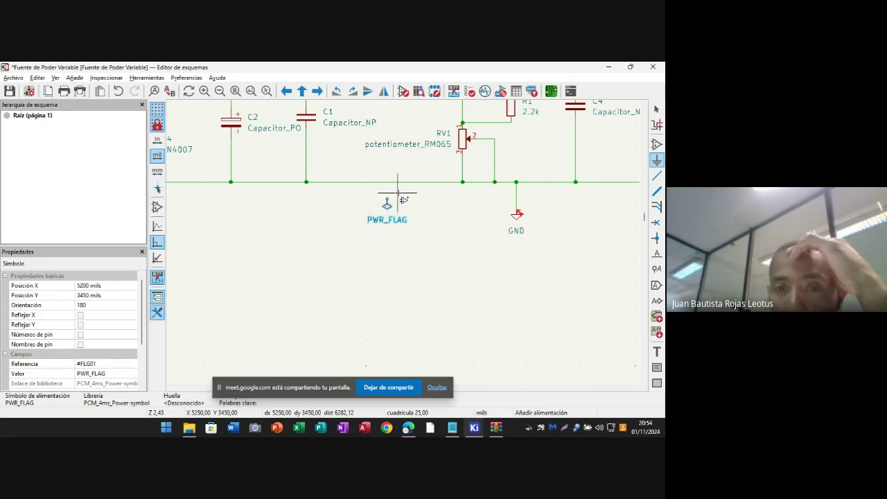
# - Wire the PWR_FLAG pin up to the ground line and select the flag together with its wire
pyautogui.click(657, 175)
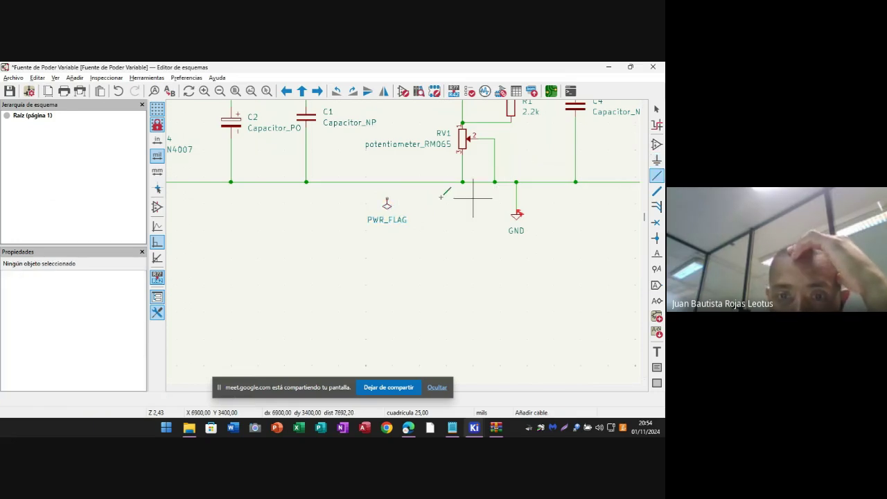
pyautogui.click(387, 201)
pyautogui.click(387, 181)
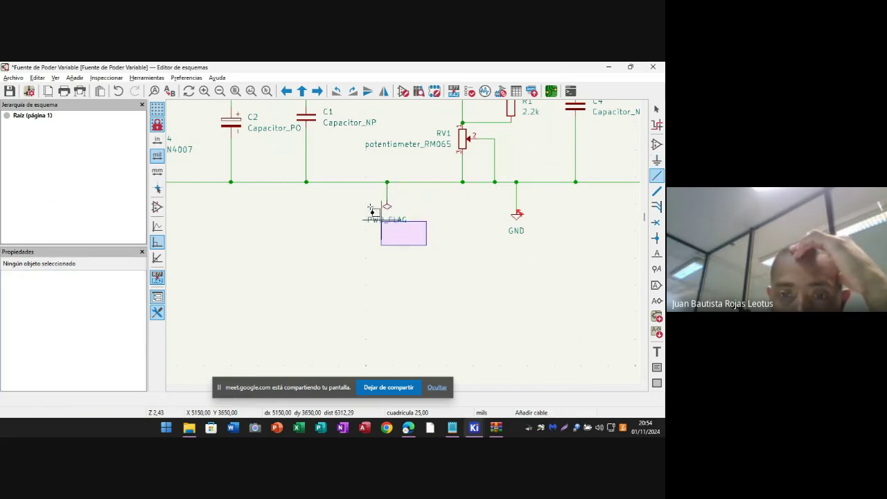
pyautogui.moveTo(371, 209); pyautogui.dragTo(368, 188)
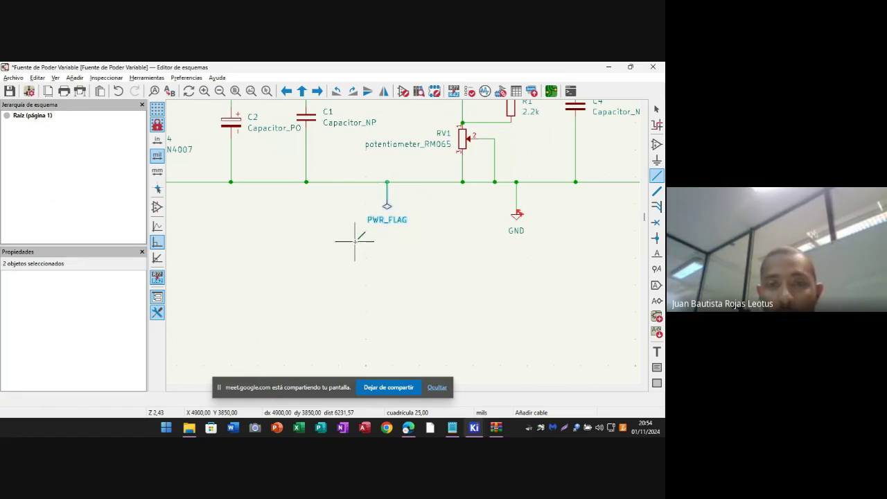
pyautogui.scroll(-2, 355, 240)
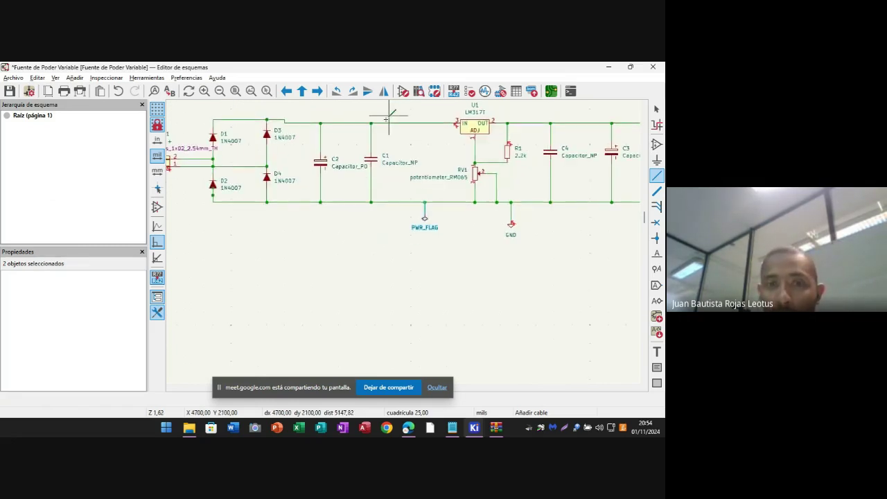
pyautogui.moveTo(385, 104); pyautogui.dragTo(373, 145, button='middle')
pyautogui.rightClick(383, 148)
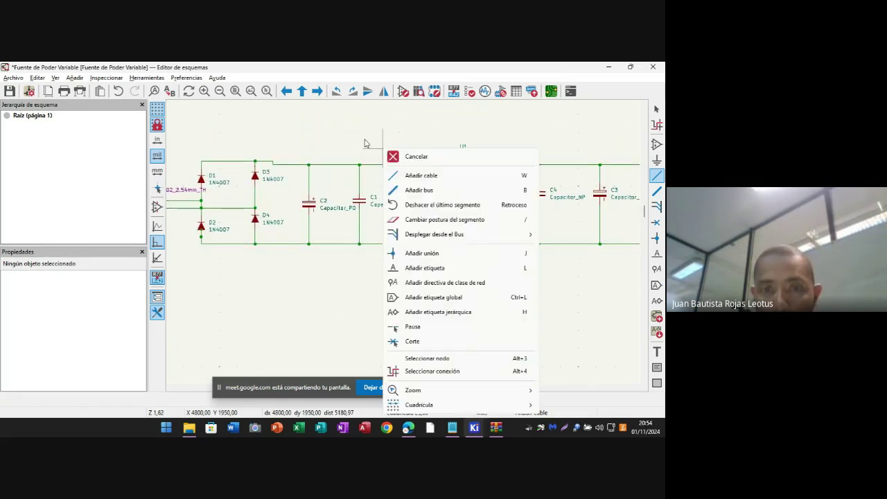
pyautogui.press('Escape')
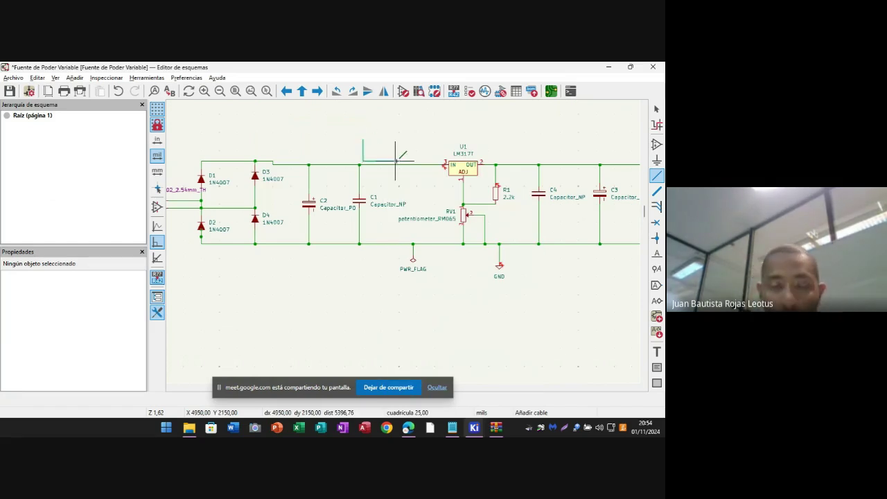
pyautogui.press('Escape')
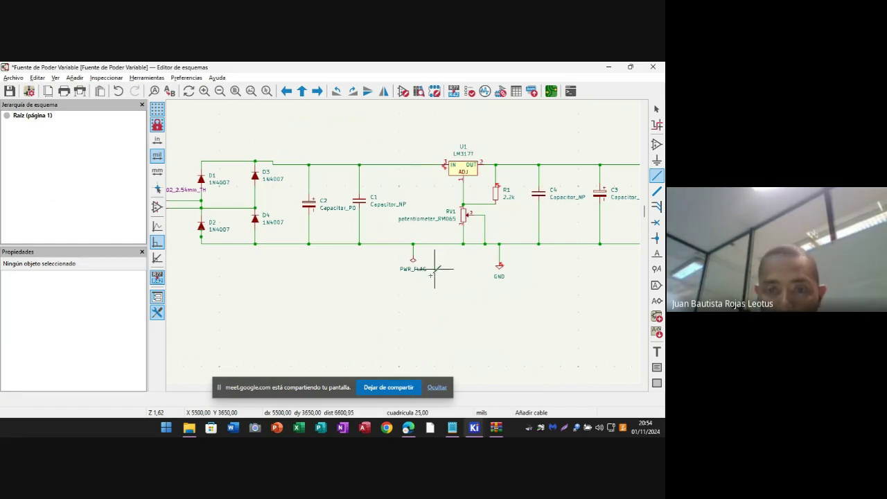
# - Duplicate the PWR_FLAG symbol, rotate the copy 180 degrees and place it above the supply line between C1 and U1
pyautogui.click(656, 109)
pyautogui.click(413, 261)
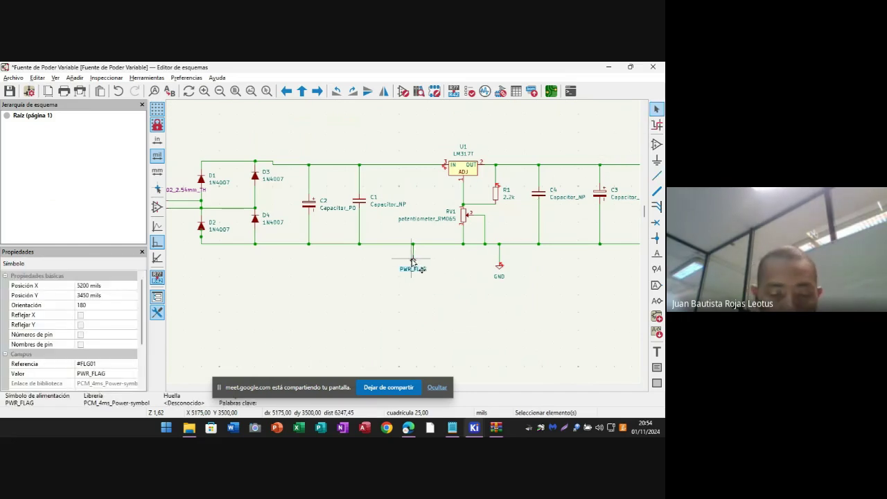
pyautogui.hotkey('ctrl', 'd')
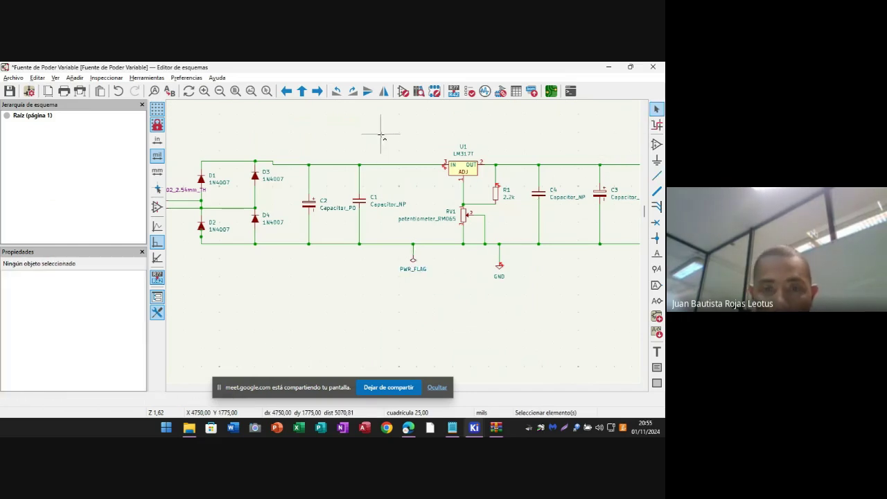
pyautogui.scroll(2, 392, 149)
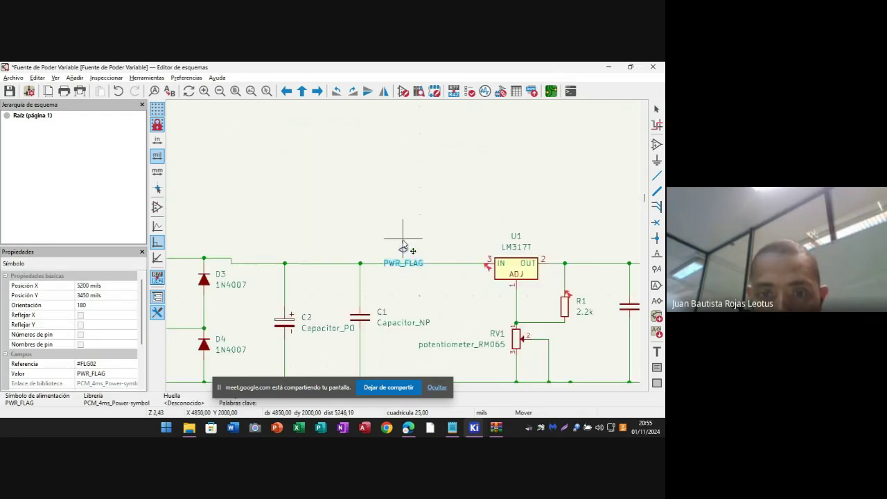
pyautogui.press('r')
pyautogui.press('r')
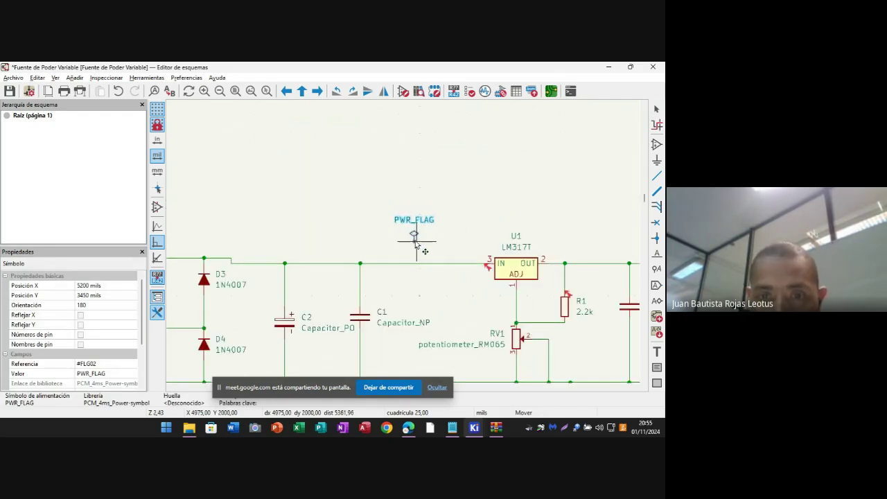
pyautogui.click(428, 237)
# - Wire the upper PWR_FLAG pin down to the line feeding the LM317T's IN pin
pyautogui.click(657, 175)
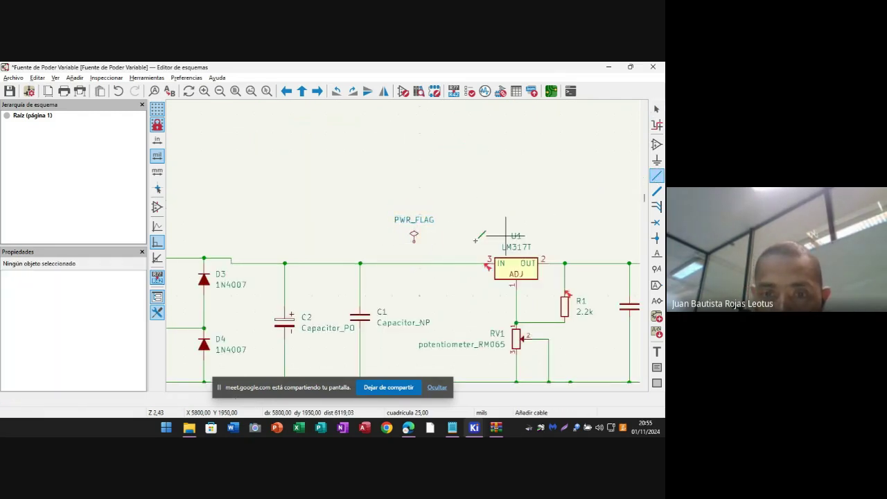
pyautogui.click(414, 237)
pyautogui.click(413, 263)
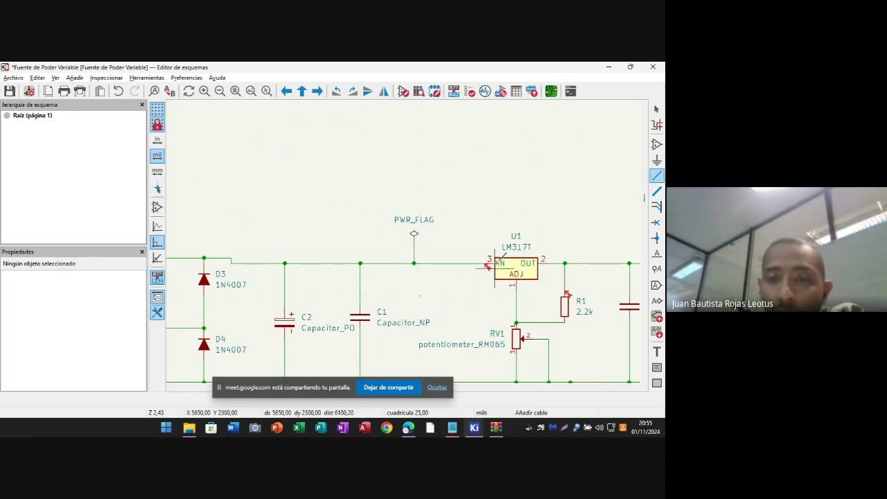
# - Run the electrical rules check on the schematic again, then close its results
pyautogui.click(471, 93)
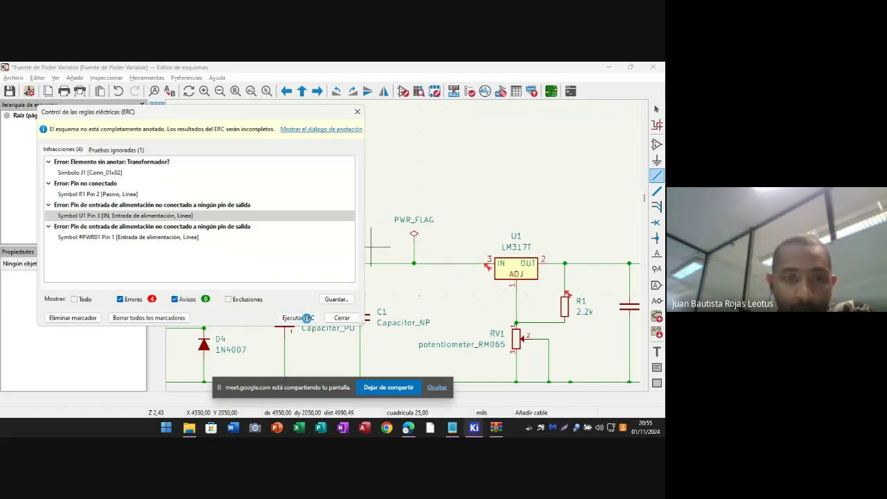
pyautogui.click(298, 317)
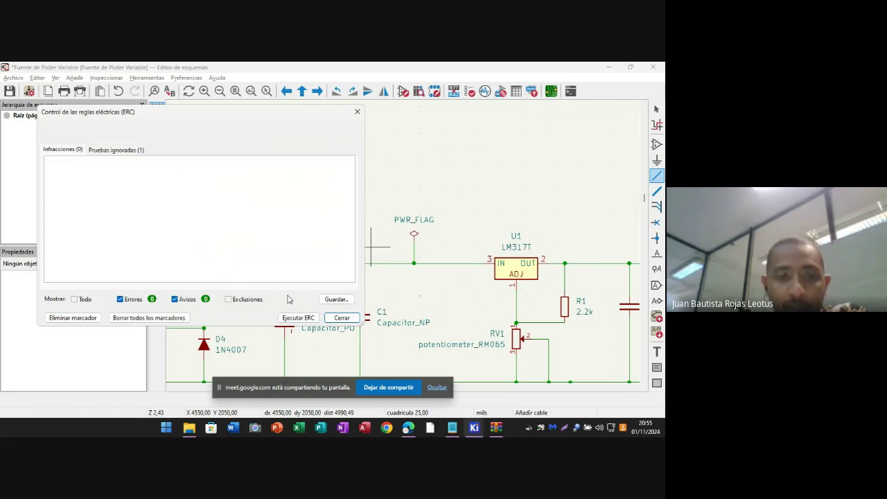
pyautogui.click(346, 319)
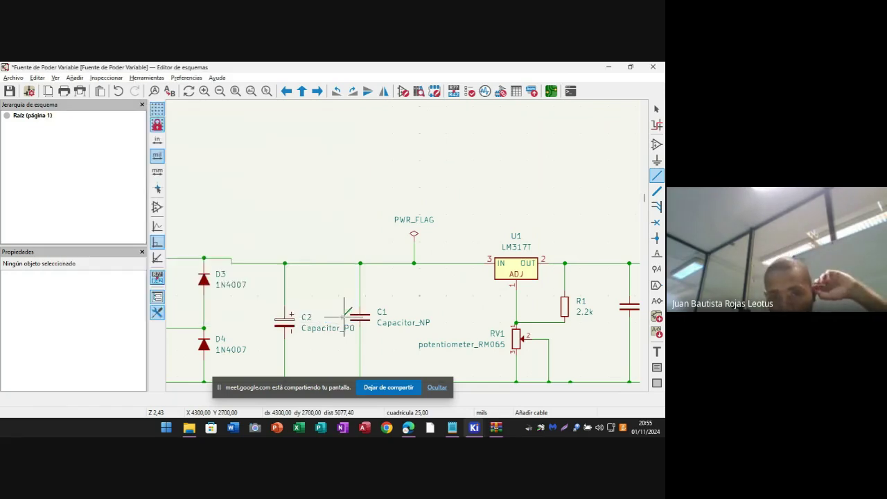
# - Save the schematic with both power flags in place
pyautogui.scroll(-4, 371, 219)
pyautogui.scroll(3, 416, 243)
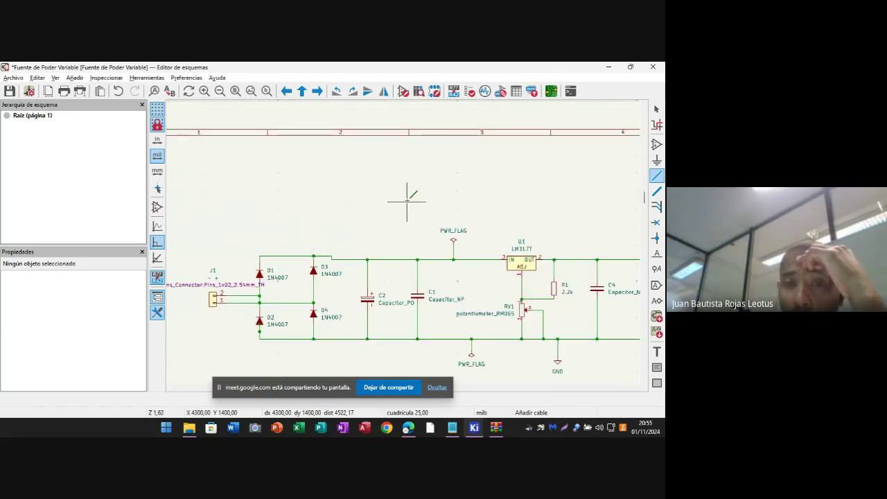
pyautogui.moveTo(407, 201); pyautogui.dragTo(338, 176, button='middle')
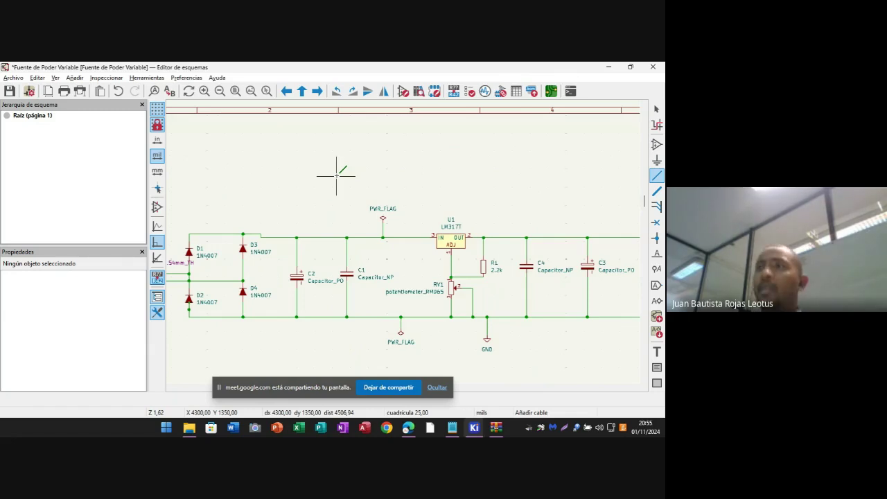
pyautogui.hotkey('ctrl', 's')
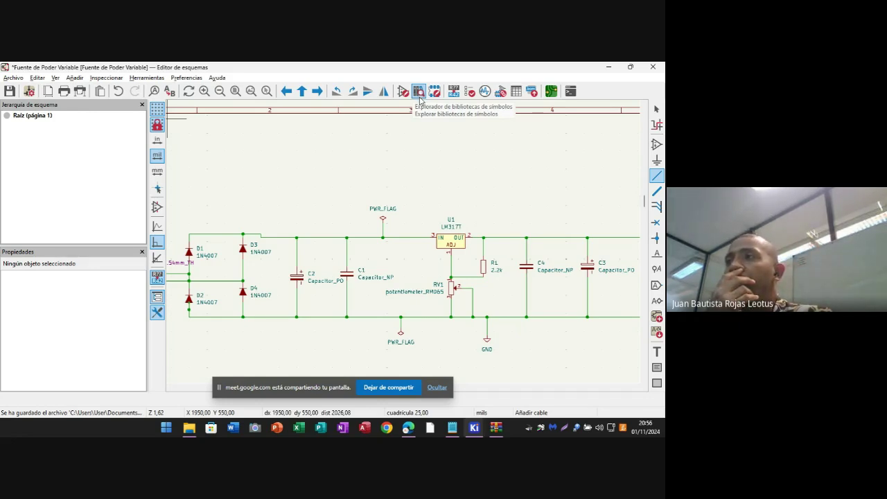
# - Launch the SPICE simulator, dismiss the netlist generation errors and display the SPICE netlist
pyautogui.click(485, 92)
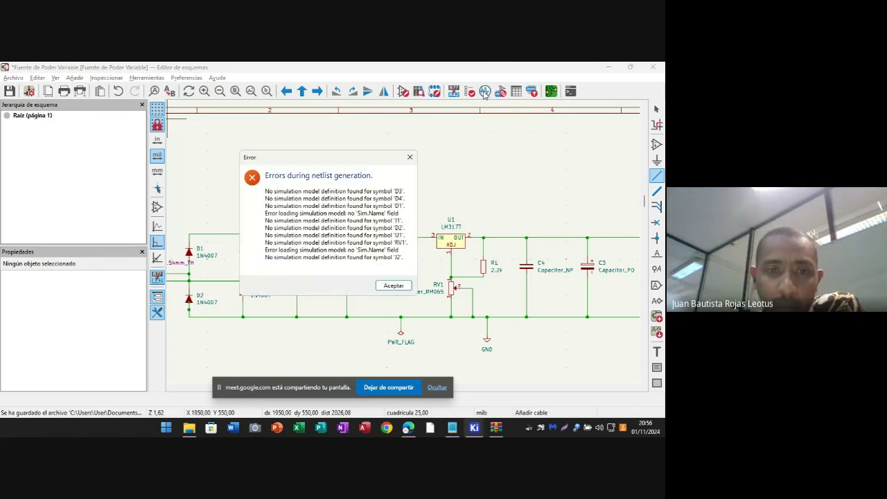
pyautogui.click(392, 286)
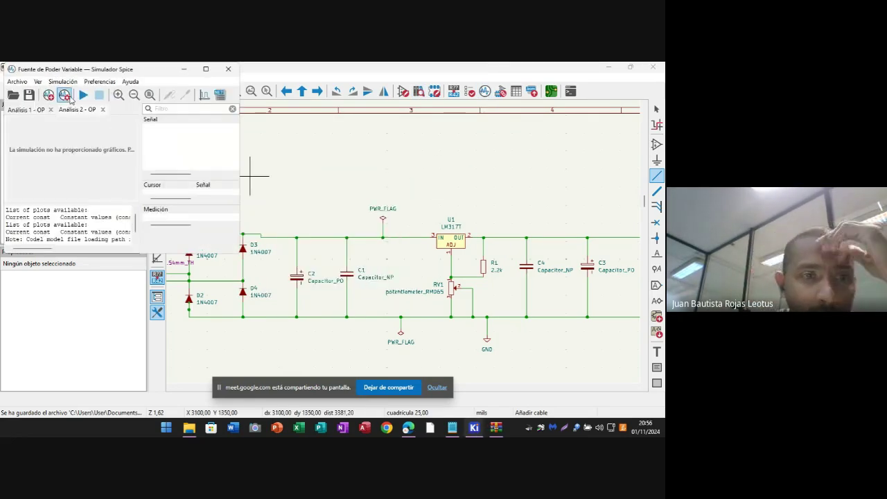
pyautogui.click(219, 94)
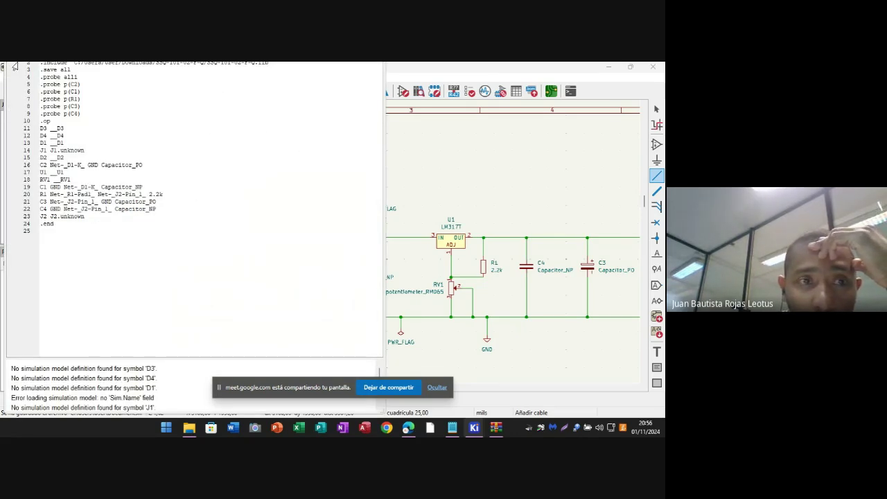
# - Examine the SPICE netlist and the simulation model errors listed for its symbols, then close the netlist
pyautogui.moveTo(14, 65); pyautogui.dragTo(13, 128)
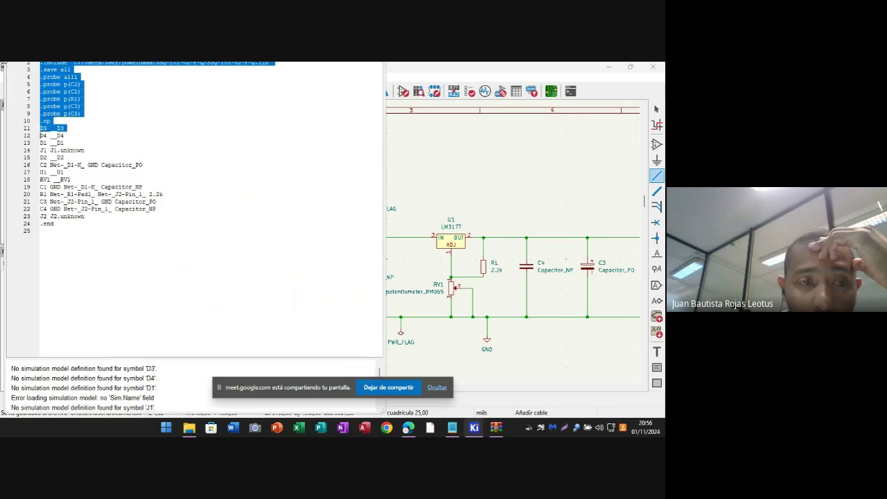
pyautogui.moveTo(67, 41); pyautogui.dragTo(89, 93)
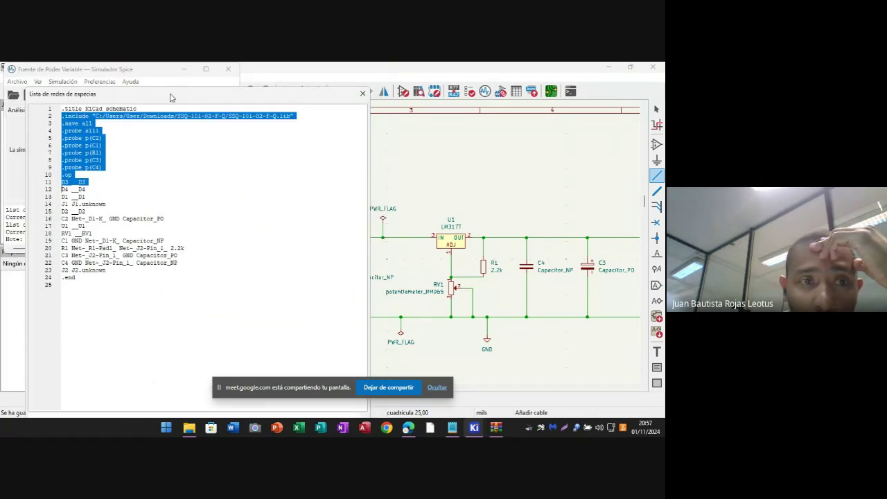
pyautogui.moveTo(169, 98); pyautogui.dragTo(233, 66)
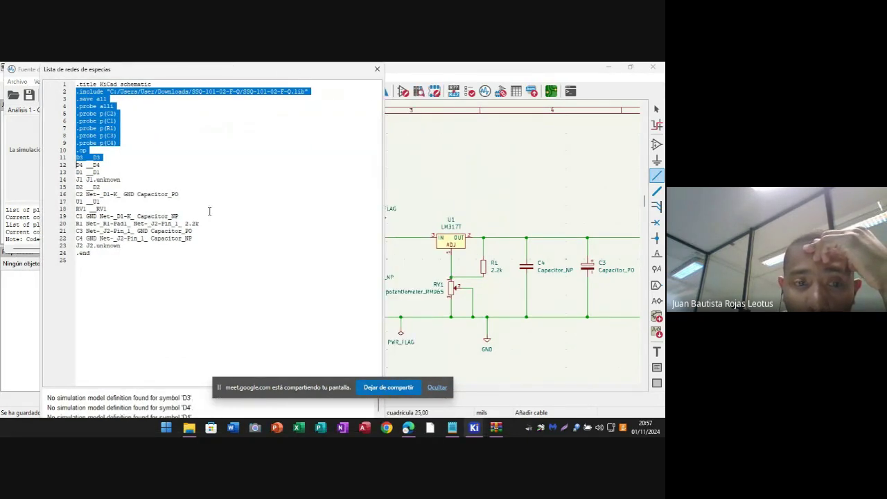
pyautogui.click(46, 359)
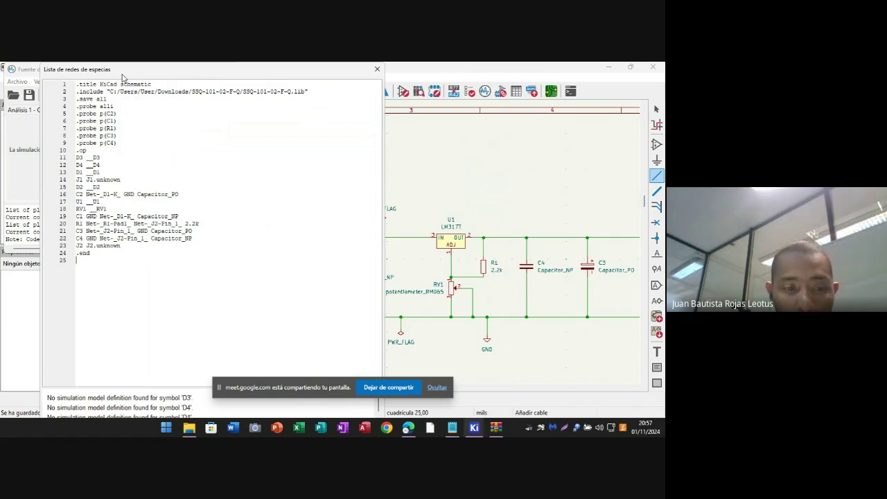
pyautogui.moveTo(228, 75); pyautogui.dragTo(478, 67)
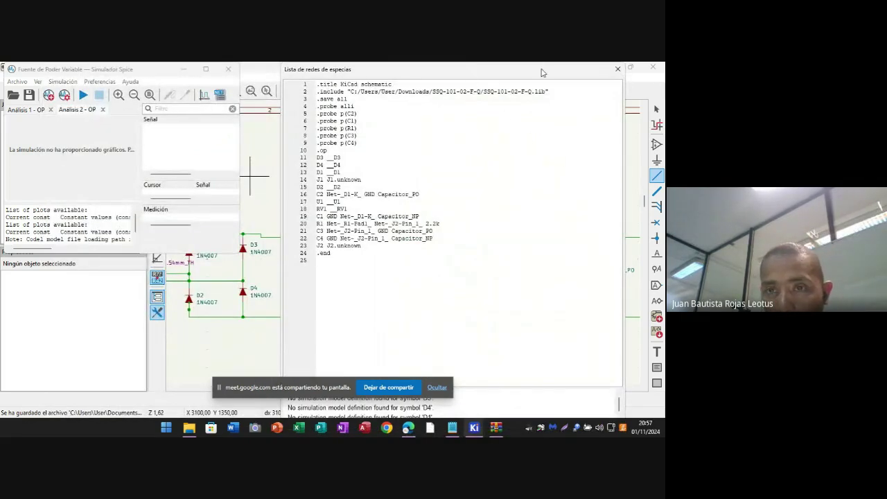
pyautogui.moveTo(540, 66); pyautogui.dragTo(488, 111)
pyautogui.scroll(-1, 499, 266)
pyautogui.scroll(-3, 568, 317)
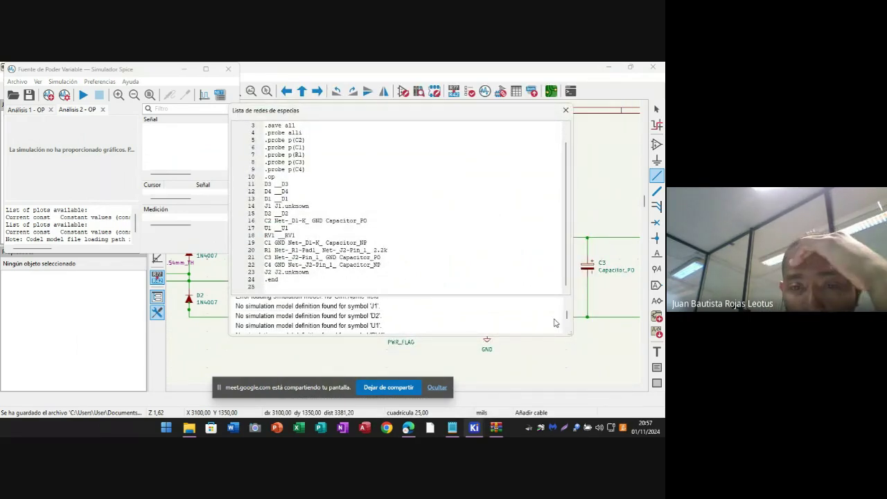
pyautogui.scroll(3, 556, 320)
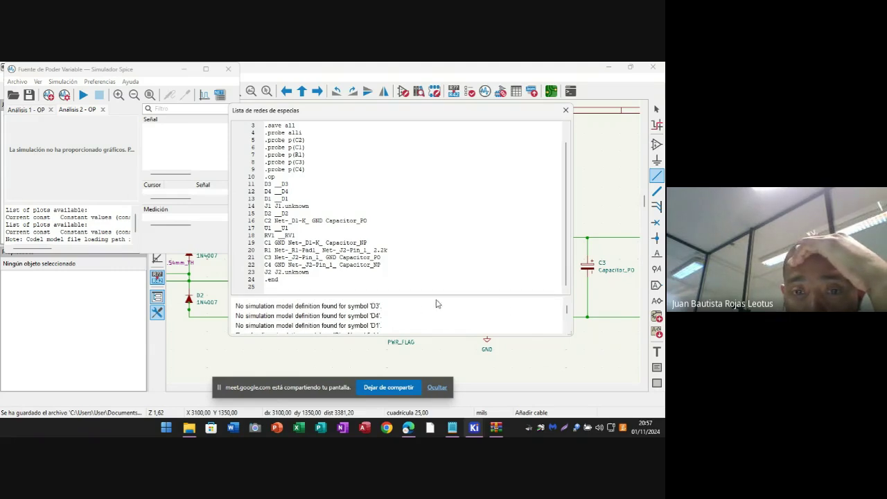
pyautogui.doubleClick(355, 305)
pyautogui.scroll(1, 310, 266)
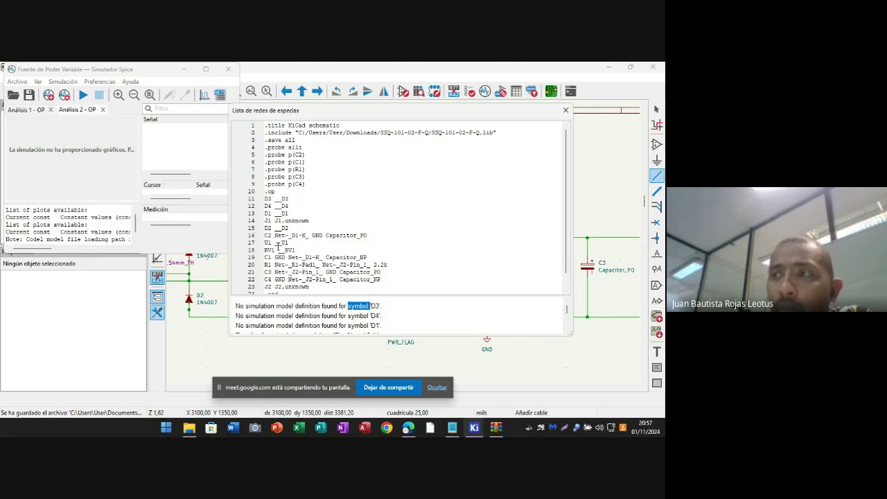
pyautogui.click(565, 112)
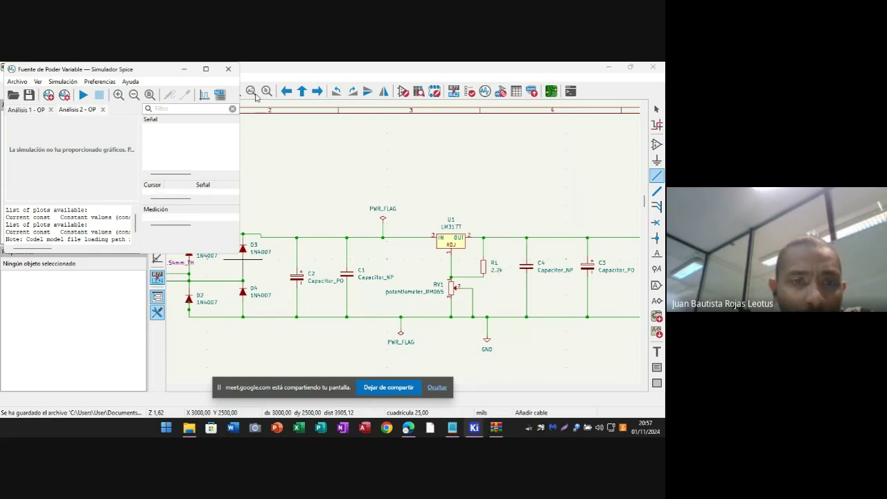
# - Close the SPICE simulator and save the schematic again
pyautogui.click(228, 69)
pyautogui.press('Escape')
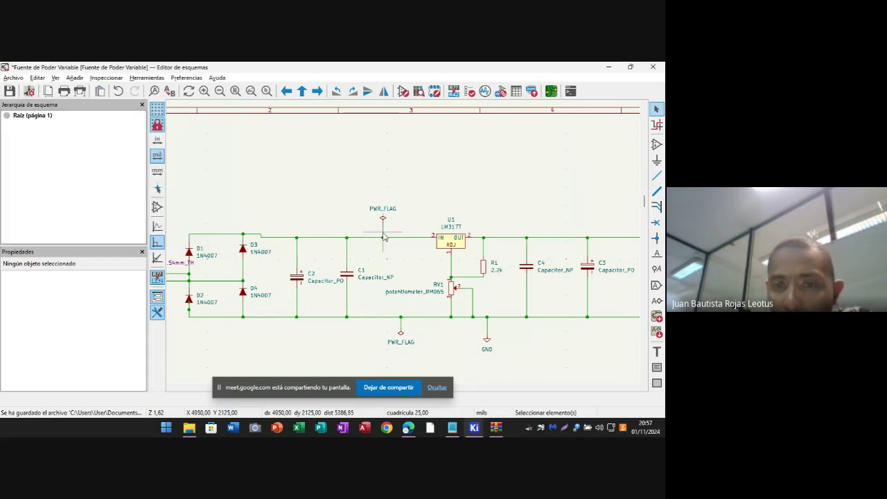
pyautogui.scroll(-2, 404, 246)
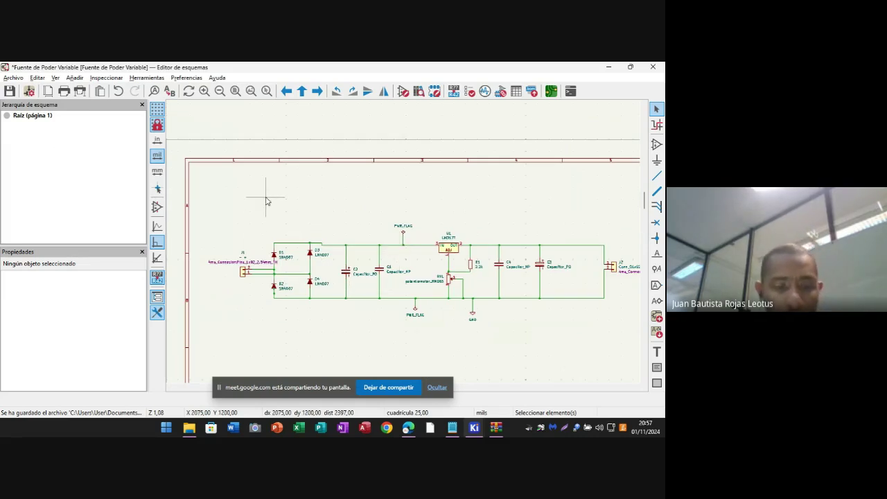
pyautogui.hotkey('ctrl', 's')
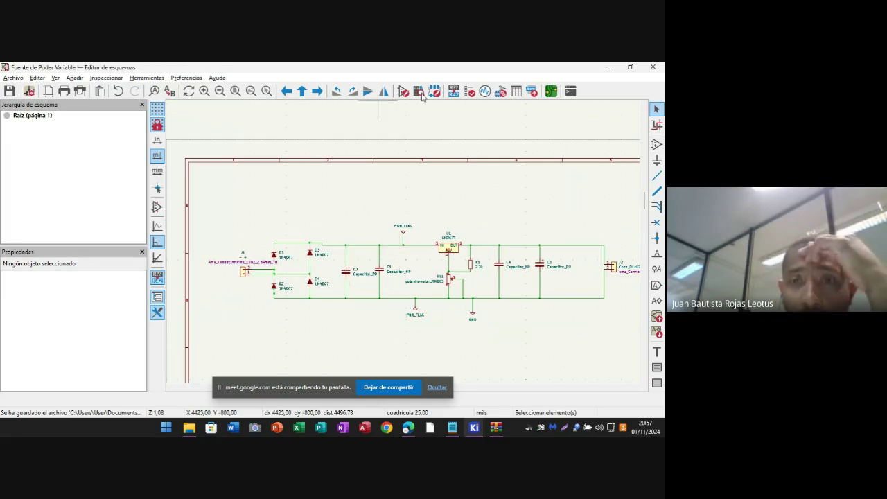
# - Reopen the SPICE simulator to check the netlist errors, acknowledge them and close the simulator
pyautogui.click(488, 93)
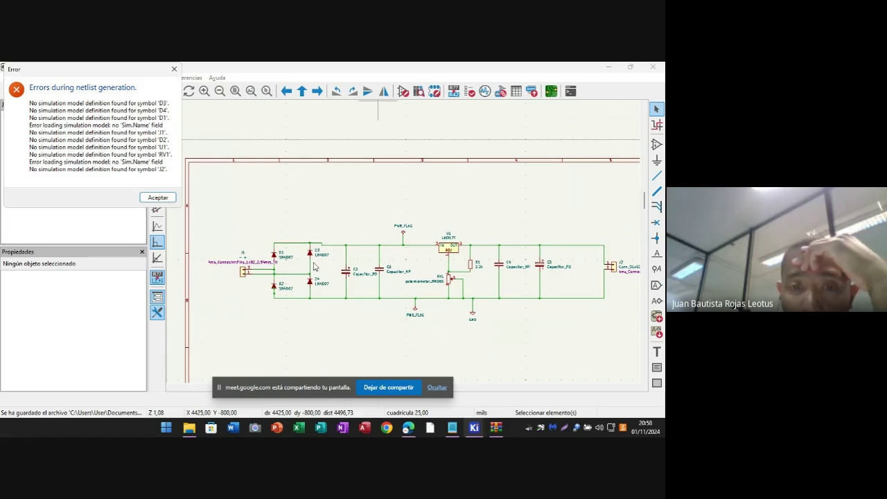
pyautogui.click(172, 198)
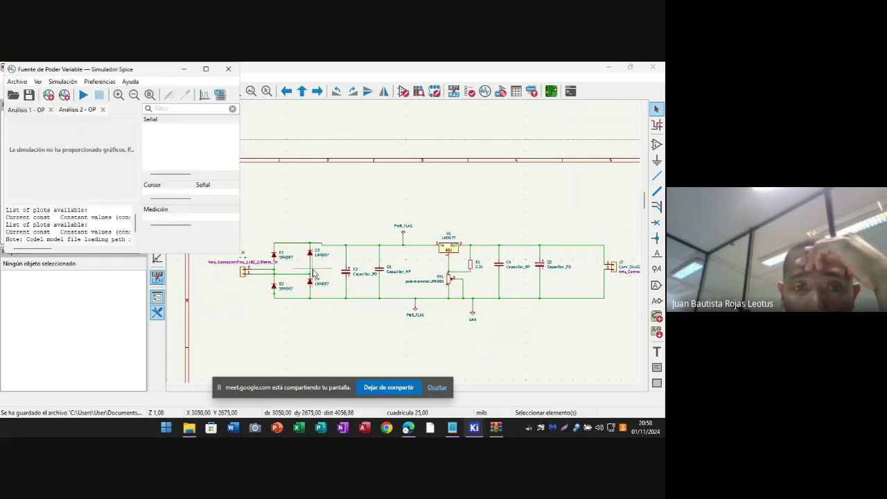
pyautogui.click(229, 69)
# - Check the electrical rules checker's violations and its list of ignored tests, then close it
pyautogui.scroll(4, 405, 251)
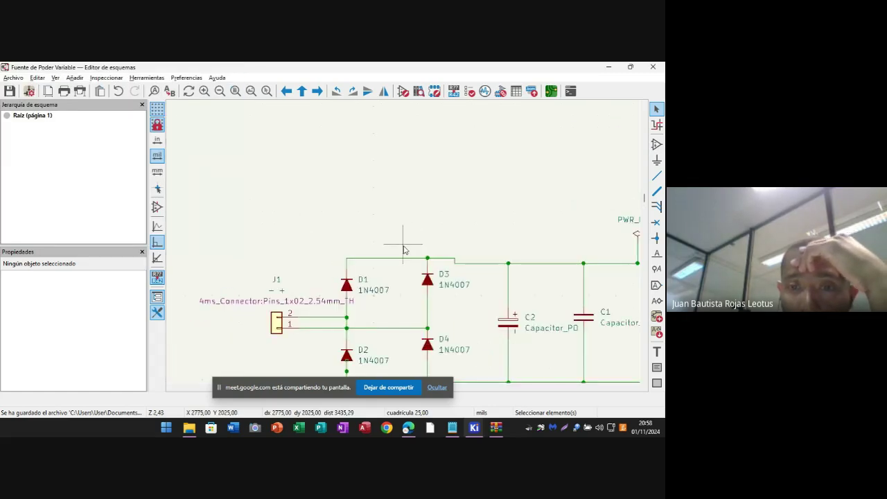
pyautogui.click(469, 91)
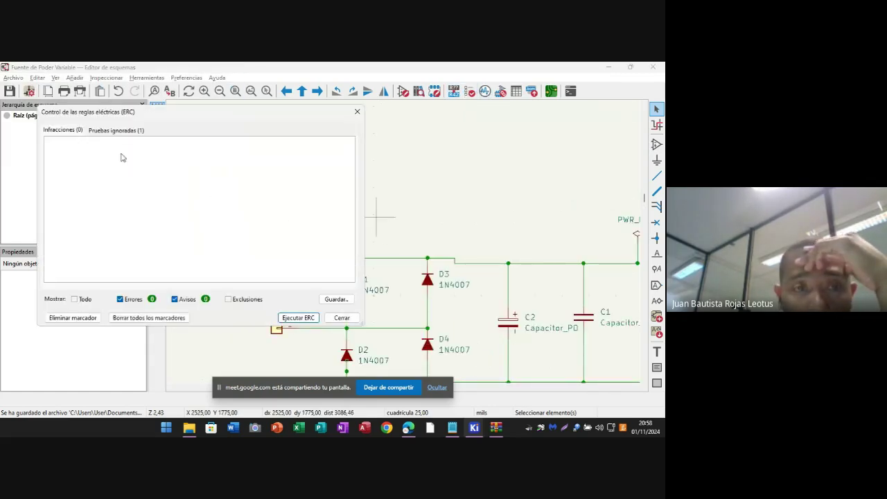
pyautogui.click(116, 130)
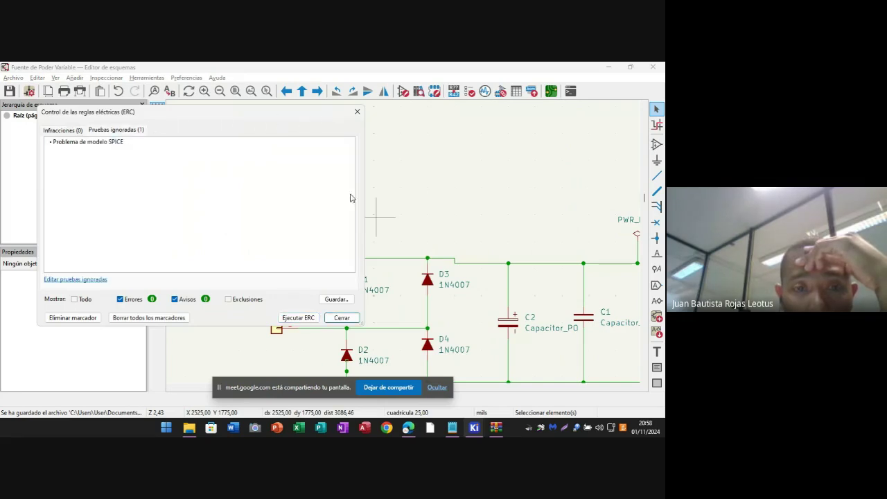
pyautogui.click(357, 113)
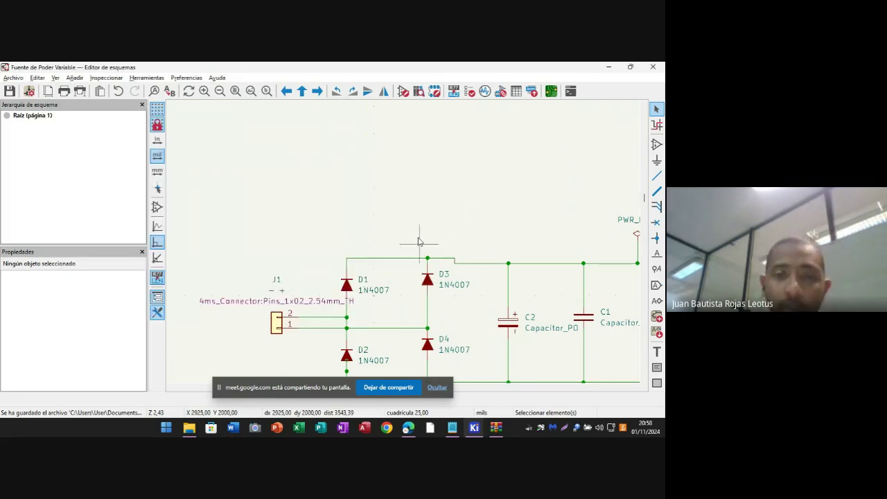
# - Launch the SPICE simulator to read the netlist generation errors, dismiss them and minimize the simulator
pyautogui.click(444, 275)
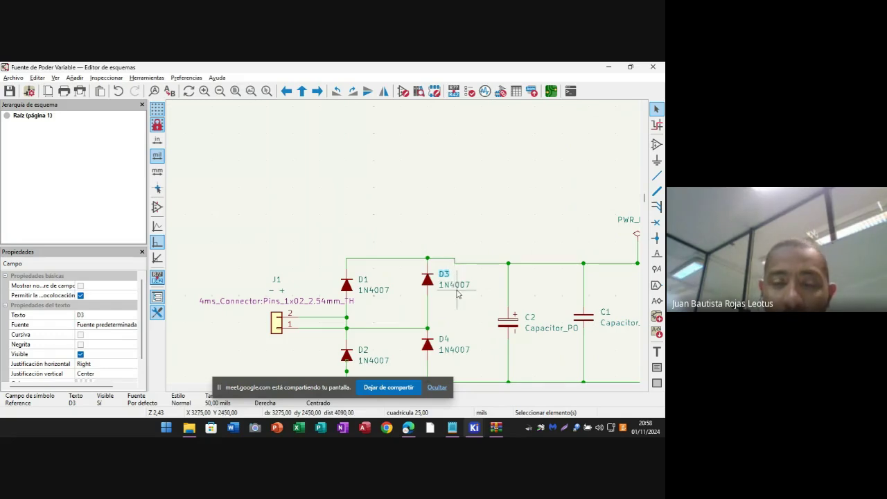
pyautogui.click(488, 95)
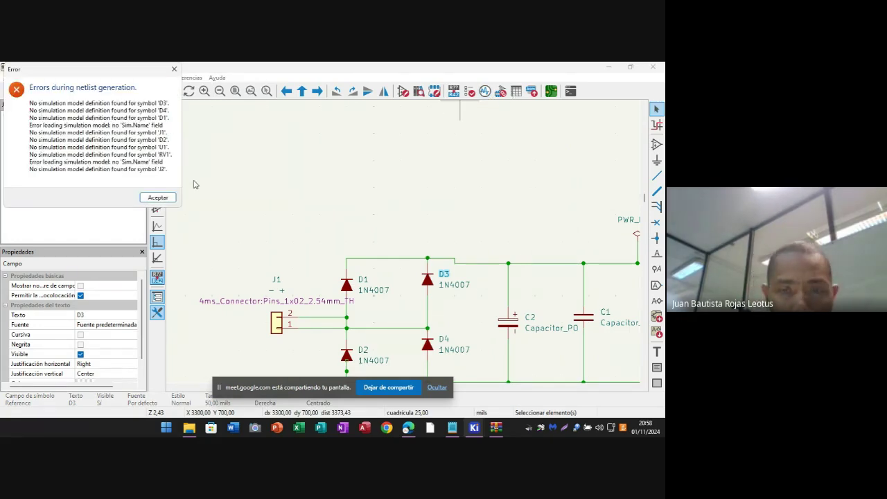
pyautogui.click(174, 70)
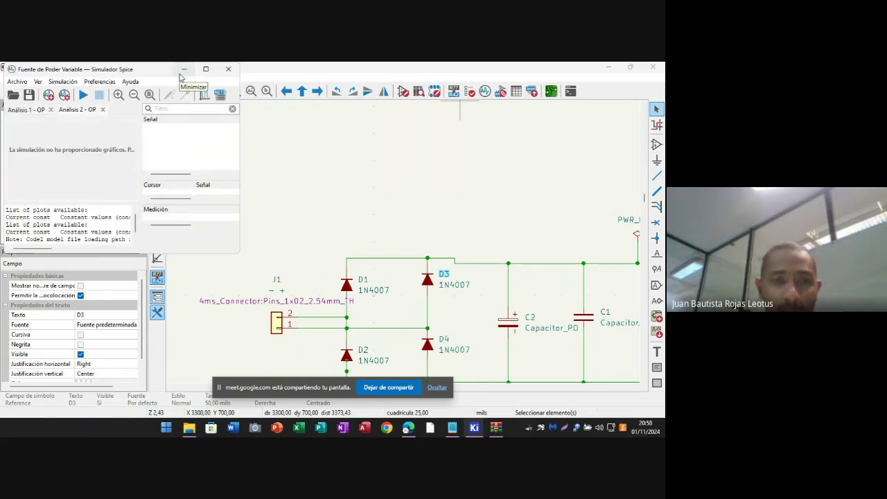
pyautogui.click(184, 69)
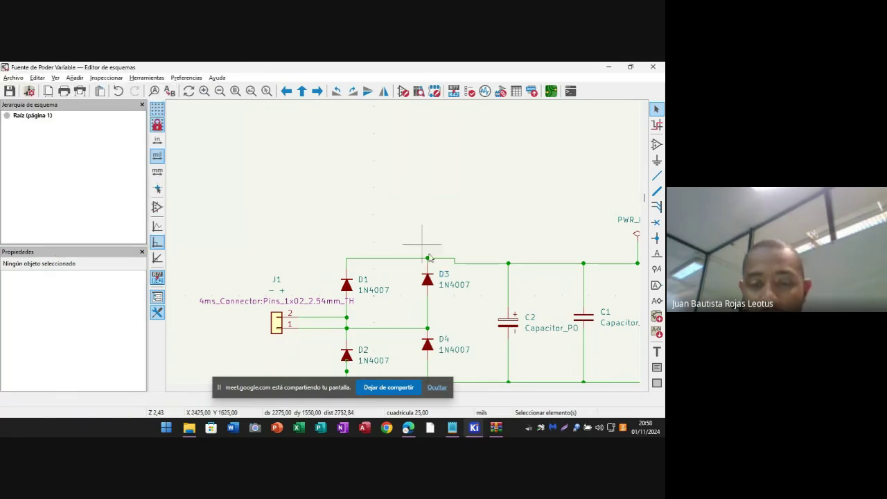
# - Inspect the properties of diode D3's reference field in the rectifier bridge
pyautogui.click(443, 276)
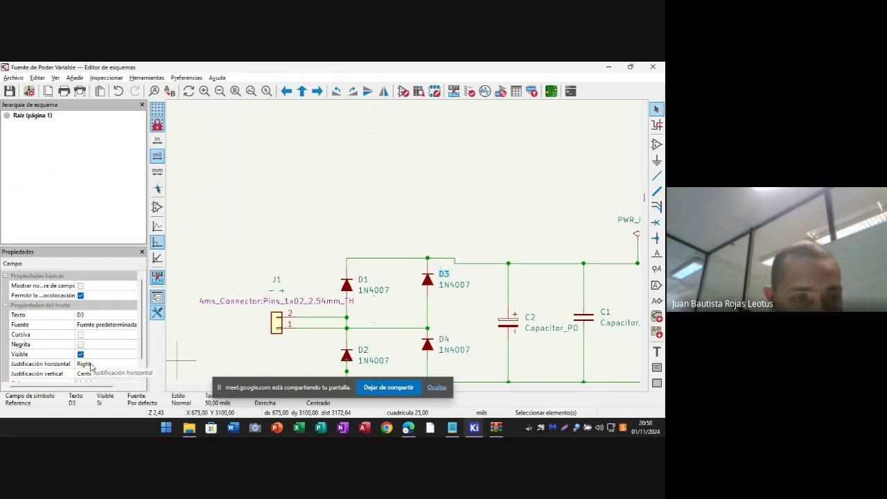
pyautogui.scroll(-1, 90, 355)
pyautogui.scroll(1, 91, 358)
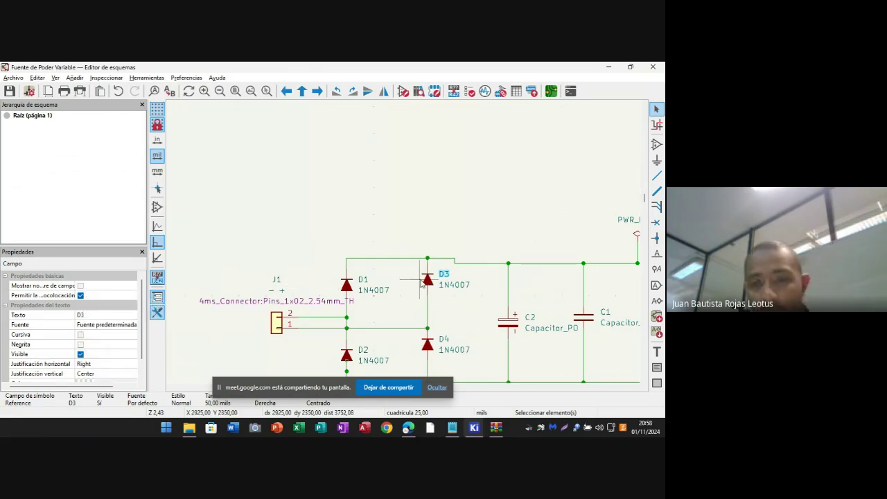
pyautogui.doubleClick(446, 289)
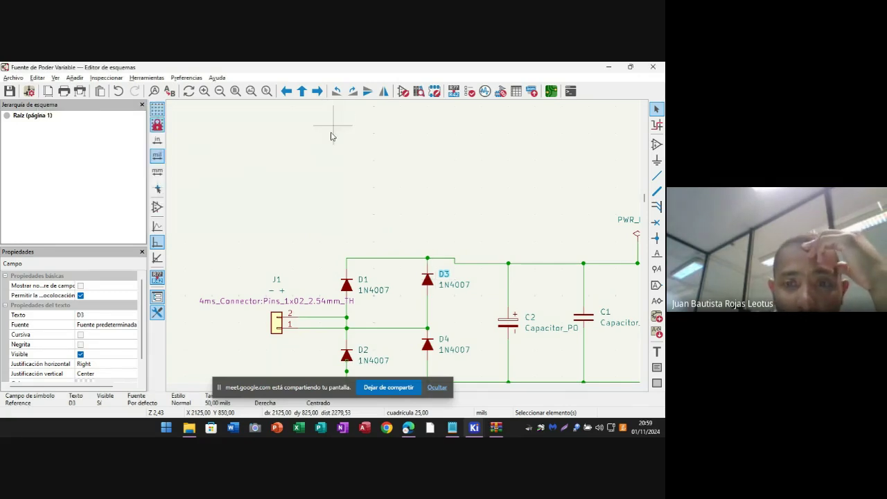
pyautogui.click(336, 112)
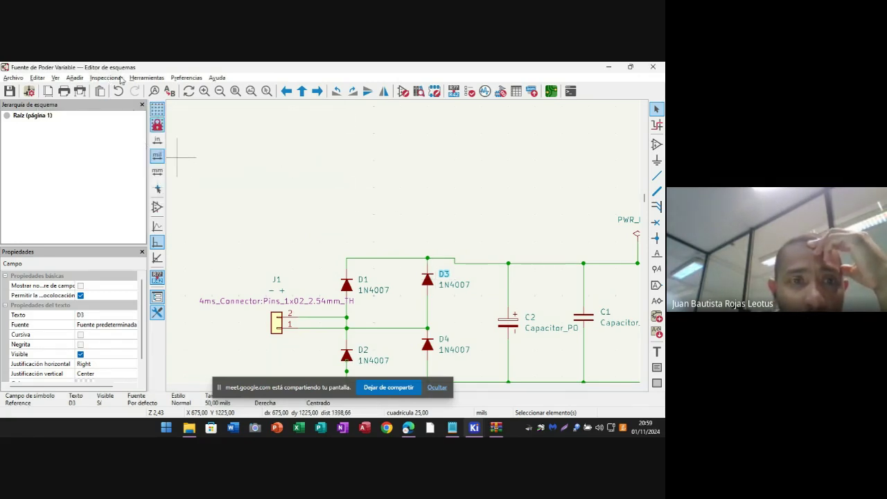
# - Open the symbol library manager and examine the 1N4007 and 1N40071 entries and paths in the global libraries
pyautogui.click(182, 78)
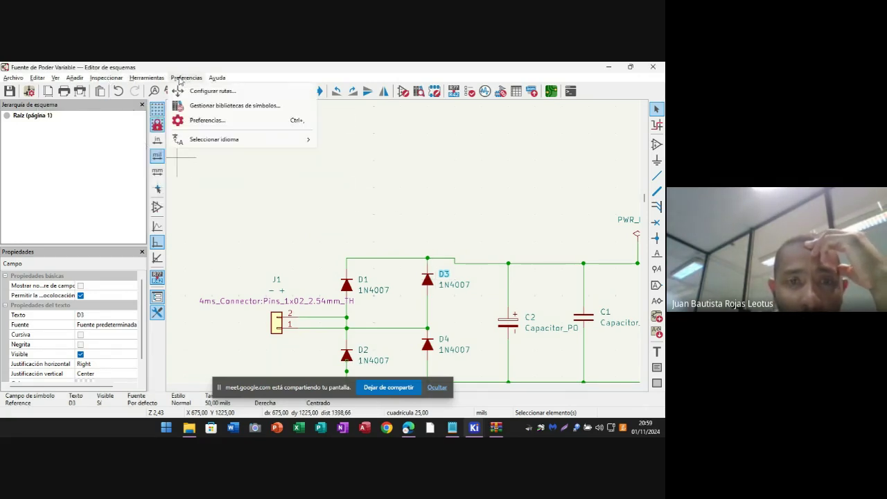
pyautogui.click(208, 107)
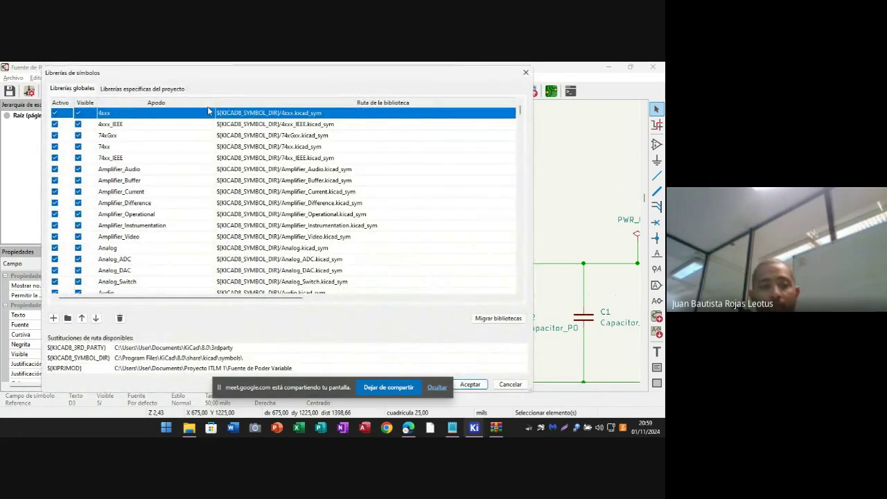
pyautogui.scroll(-1, 245, 205)
pyautogui.scroll(-8, 245, 205)
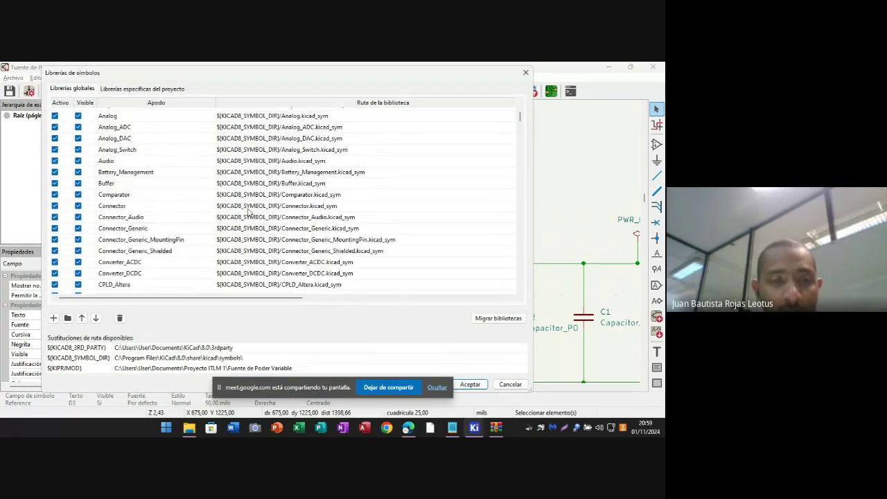
pyautogui.scroll(-8, 254, 224)
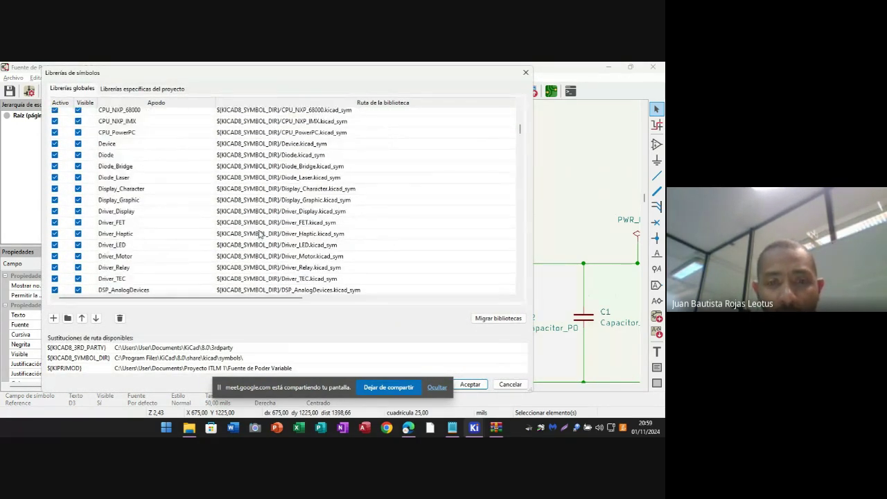
pyautogui.moveTo(521, 141); pyautogui.dragTo(521, 284)
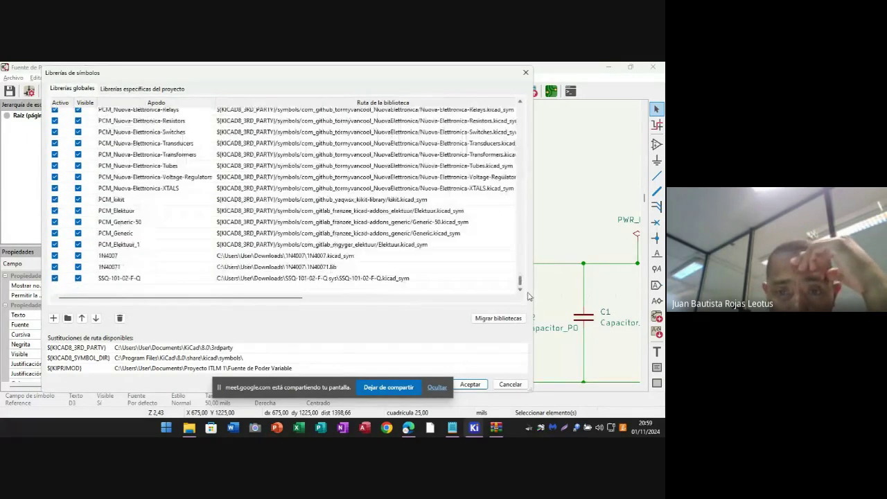
pyautogui.click(149, 257)
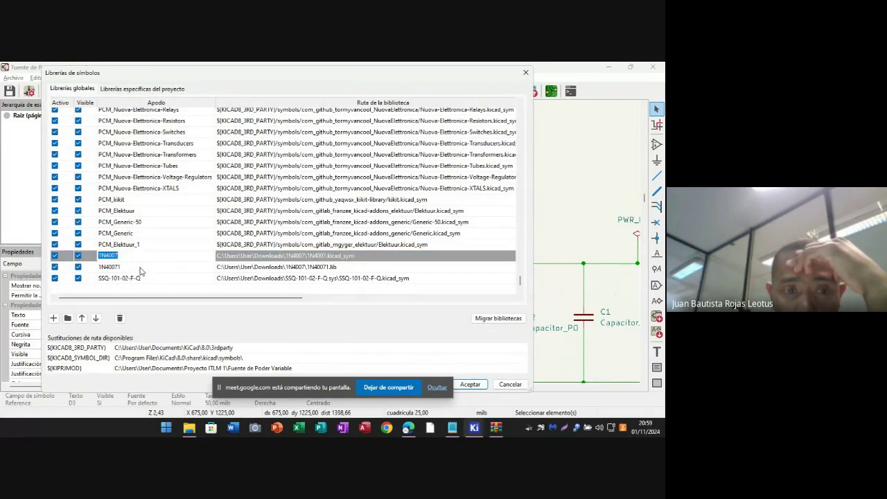
pyautogui.doubleClick(140, 269)
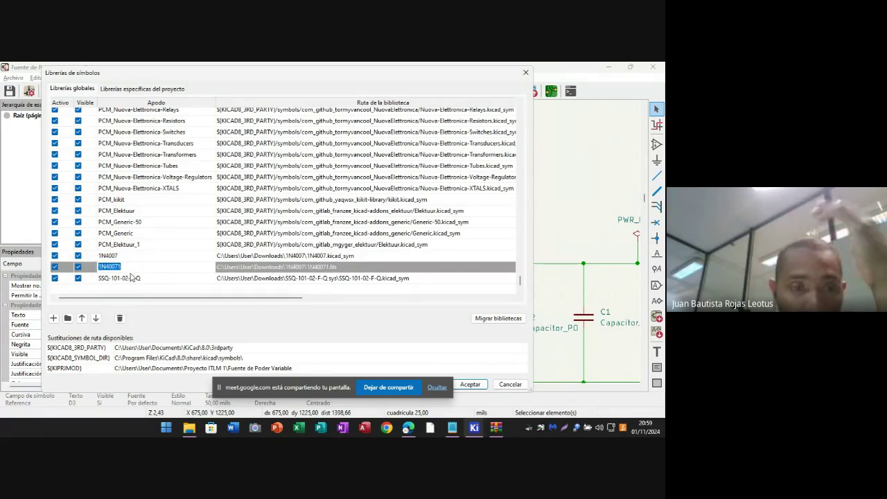
pyautogui.doubleClick(398, 257)
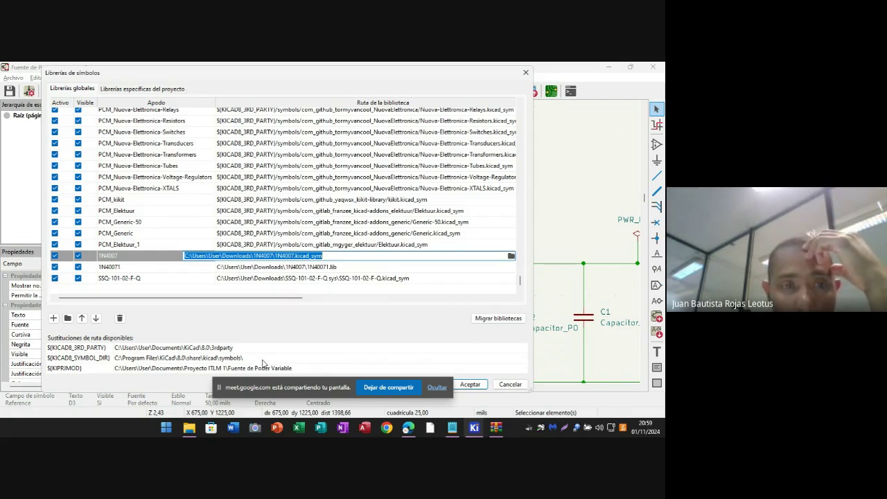
# - Add SSQ-101-02-F-Q.kicad_sym and SSQ-101-02-F-Q.lib from Downloads to the project-specific libraries, accepting the duplicate nickname
pyautogui.click(157, 88)
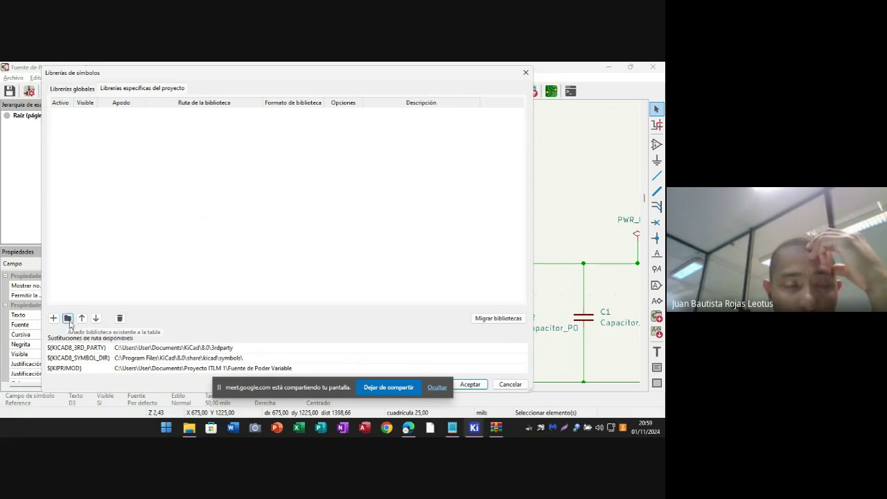
pyautogui.click(68, 318)
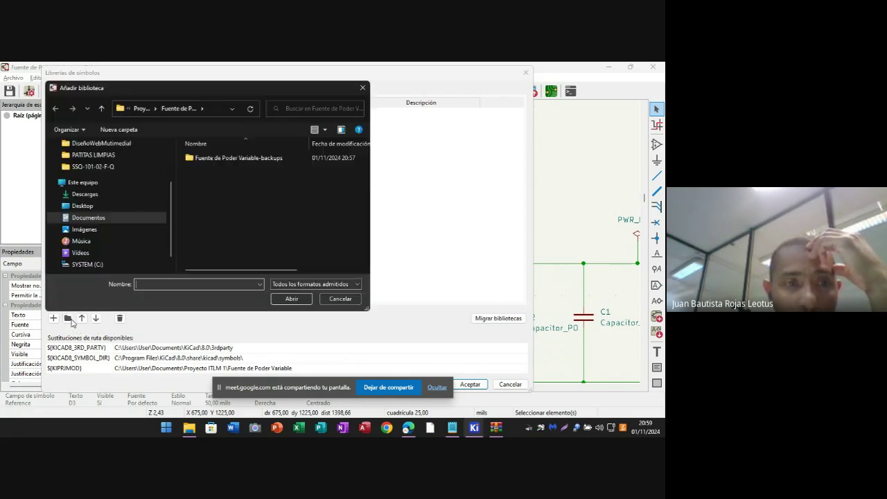
pyautogui.click(86, 195)
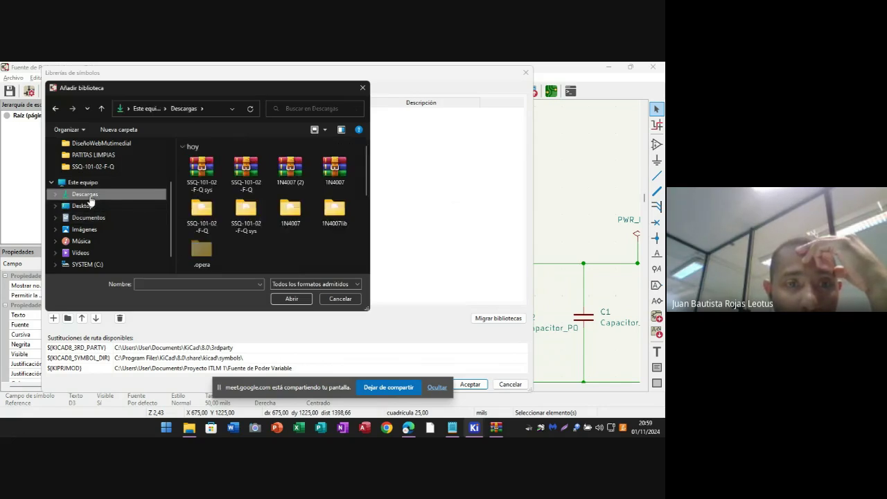
pyautogui.doubleClick(202, 216)
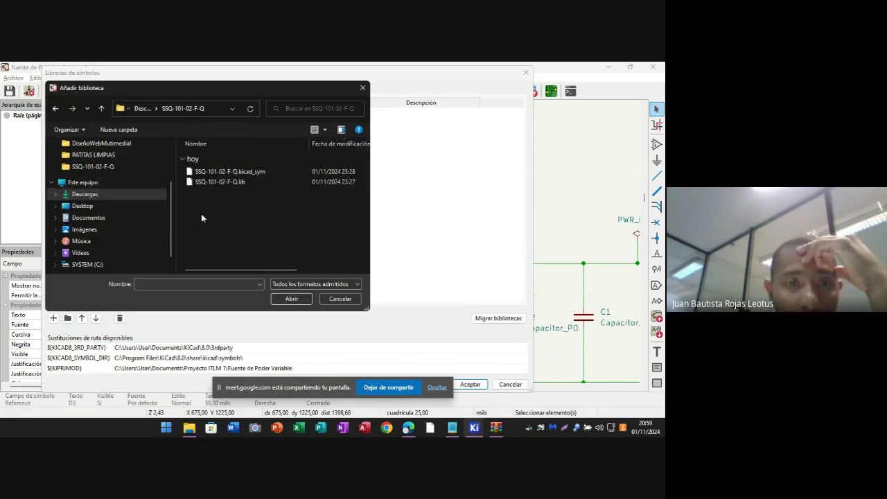
pyautogui.moveTo(242, 199); pyautogui.dragTo(223, 169)
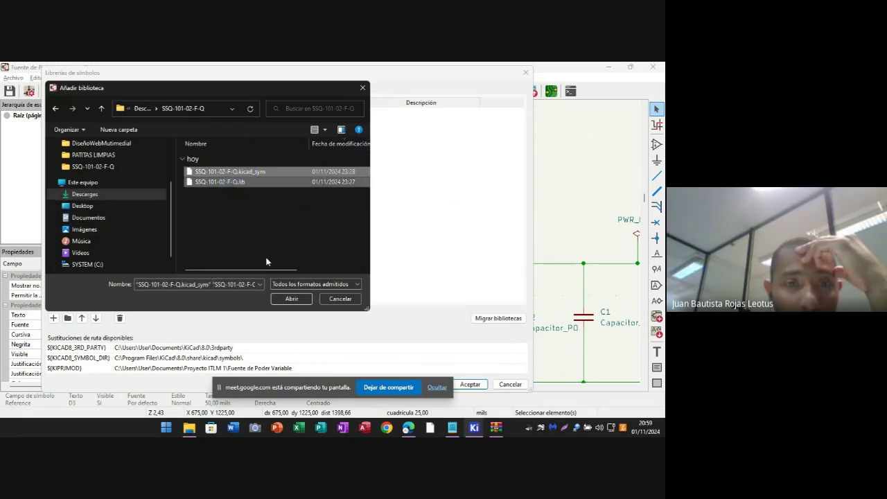
pyautogui.click(292, 299)
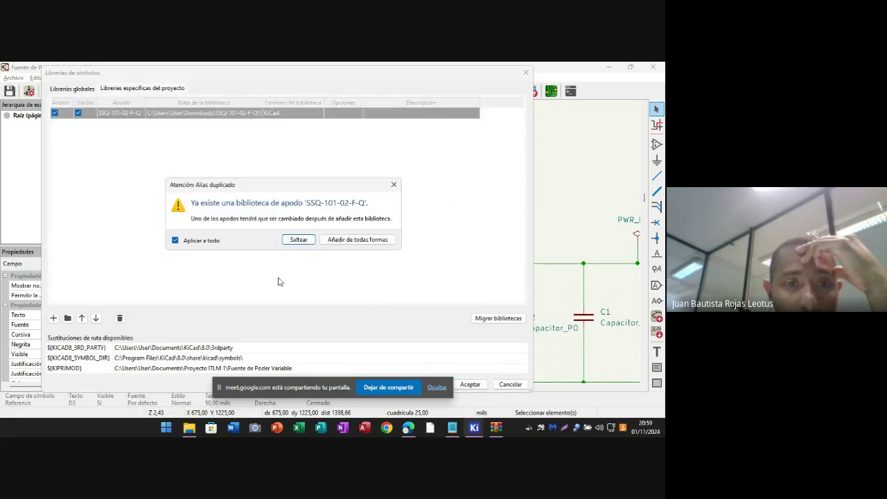
pyautogui.click(355, 240)
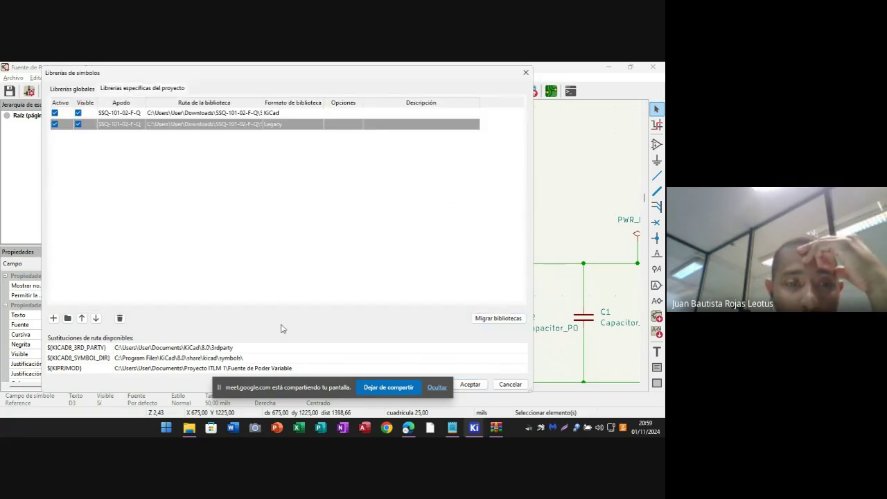
# - Add 1N4007.lib from the 1N4007lib folder in Downloads to the project-specific libraries
pyautogui.click(68, 318)
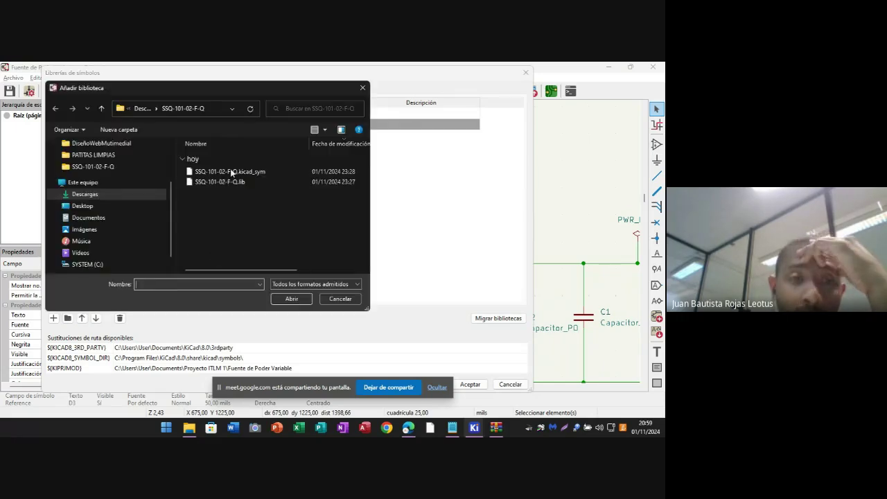
pyautogui.click(102, 109)
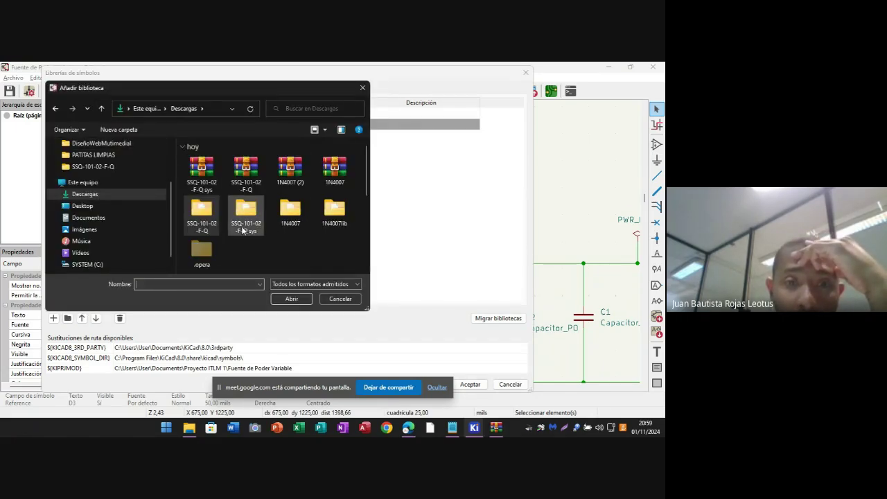
pyautogui.click(330, 217)
pyautogui.doubleClick(330, 218)
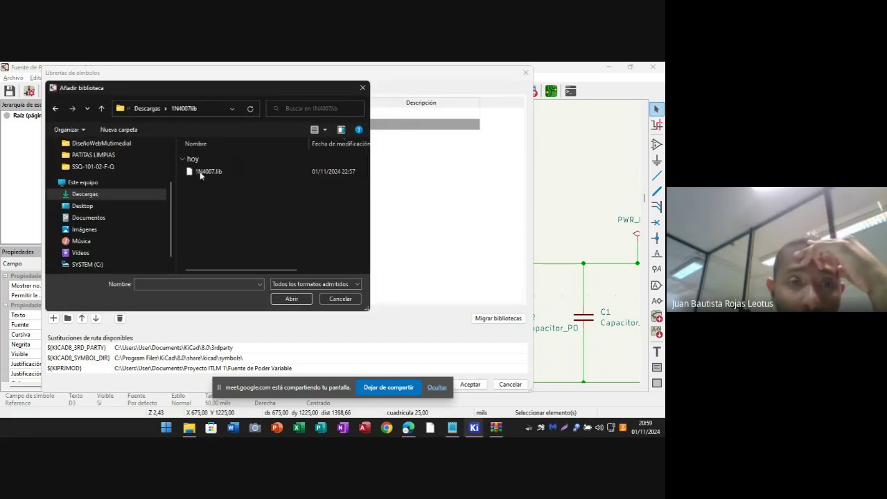
pyautogui.click(208, 171)
pyautogui.click(292, 298)
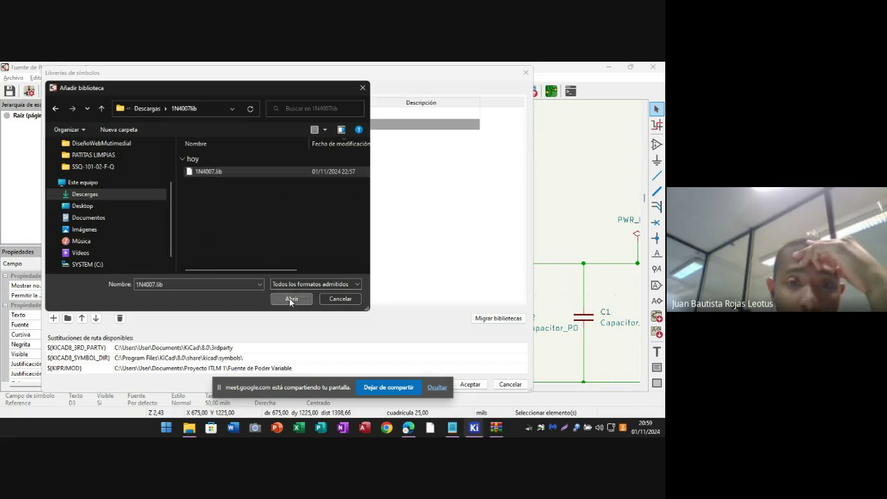
# - Add 1N4007.kicad_sym from the 1N4007 folder in Downloads to the project-specific libraries, accepting the duplicate nickname
pyautogui.click(67, 318)
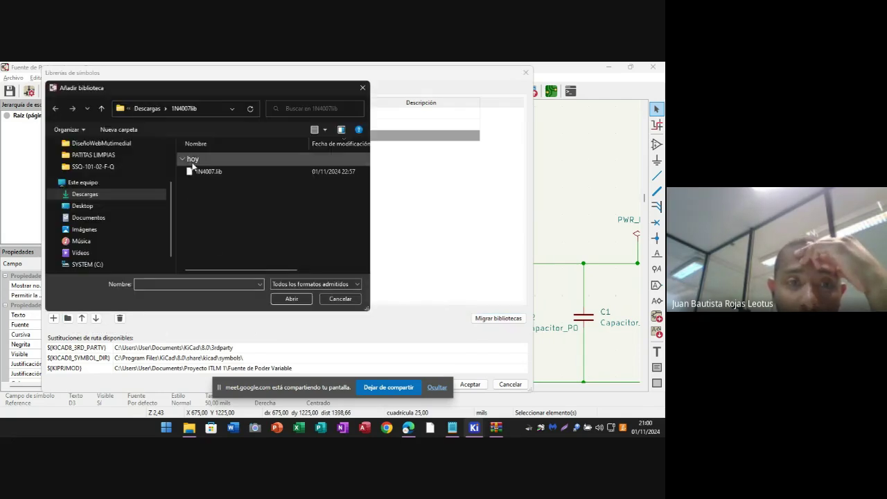
pyautogui.click(101, 109)
pyautogui.doubleClick(296, 223)
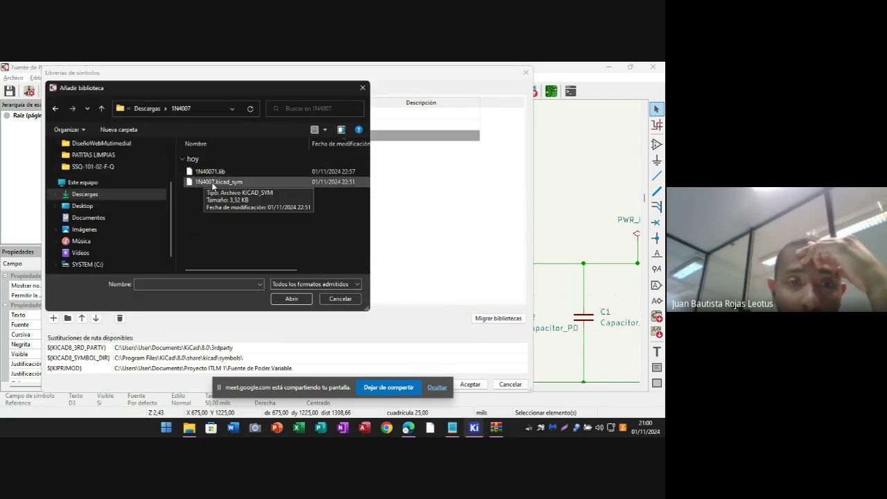
pyautogui.click(219, 182)
pyautogui.click(291, 298)
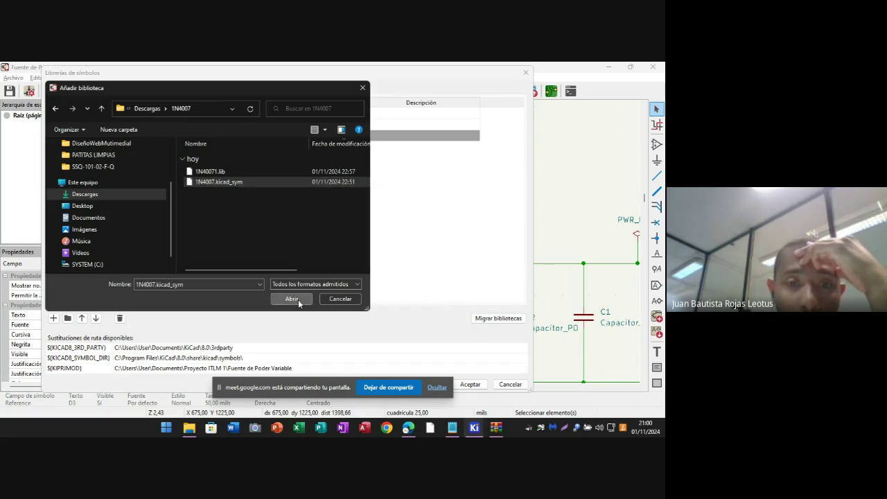
pyautogui.click(348, 243)
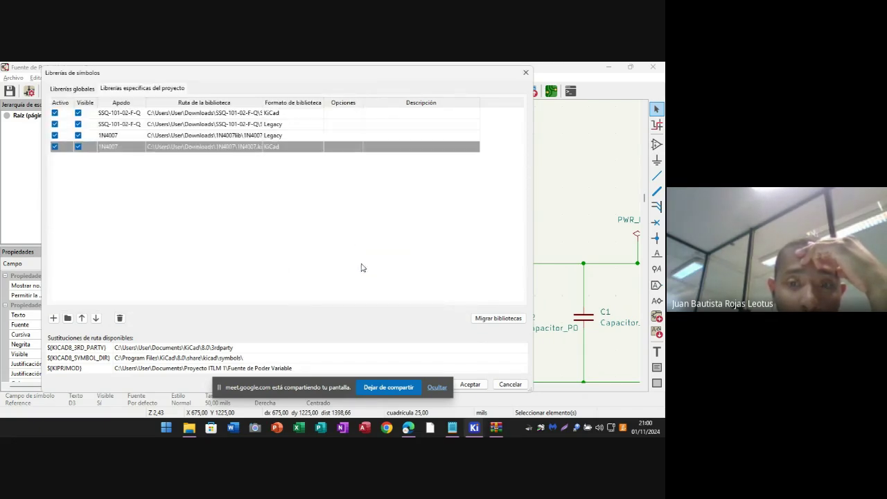
# - Deactivate and hide both SSQ-101-02-F-Q project libraries and try to save the library list
pyautogui.click(471, 386)
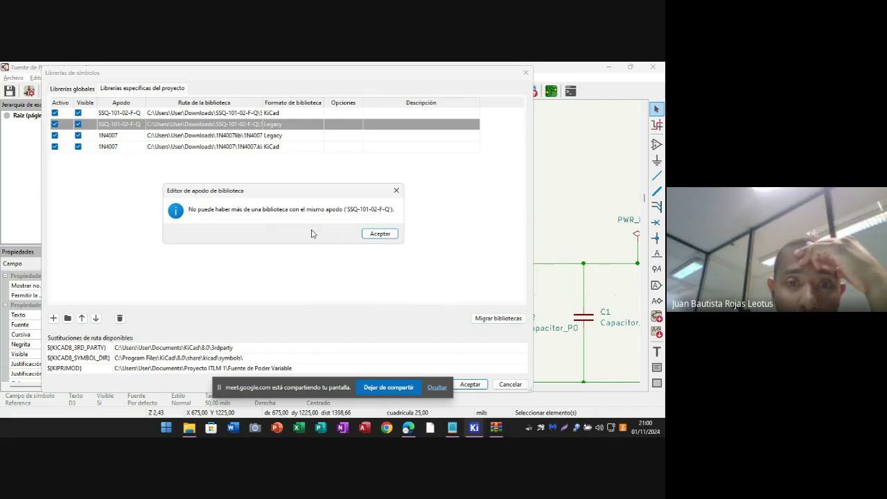
pyautogui.click(381, 234)
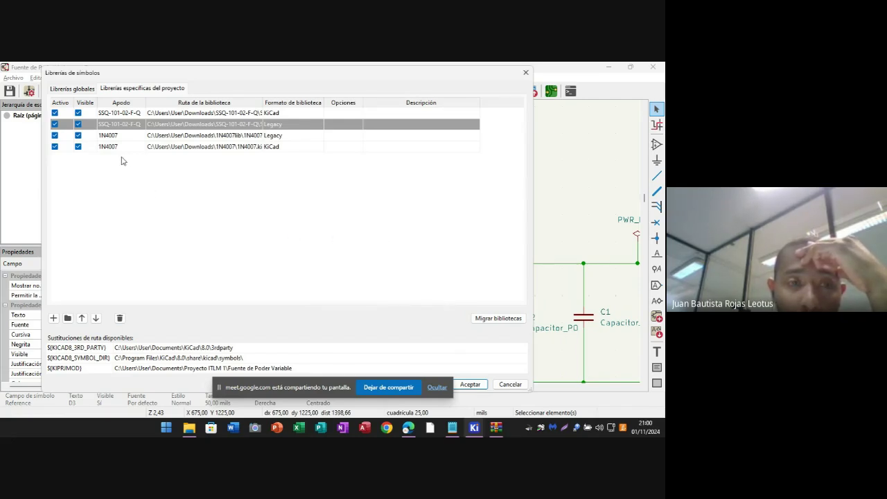
pyautogui.click(55, 125)
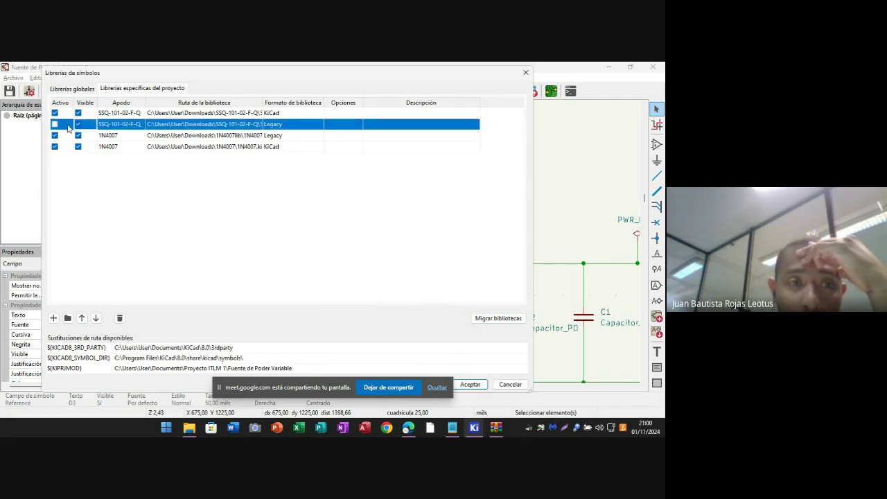
pyautogui.click(55, 113)
pyautogui.click(482, 384)
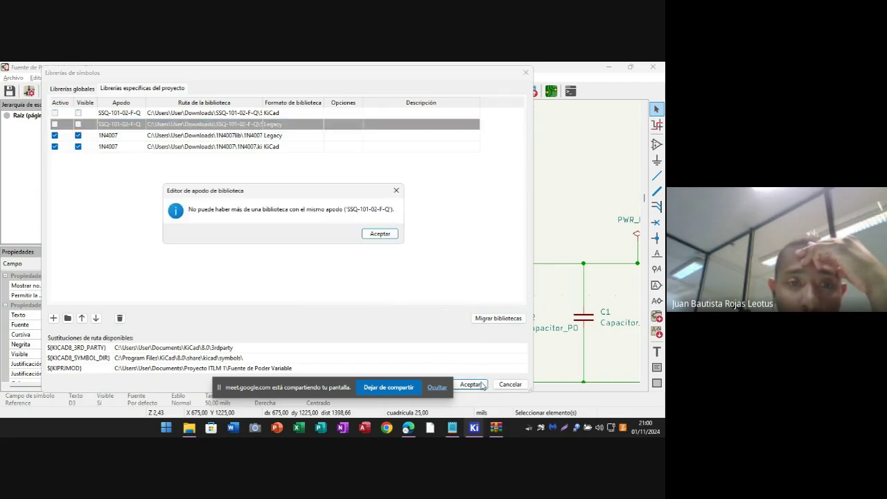
pyautogui.click(380, 234)
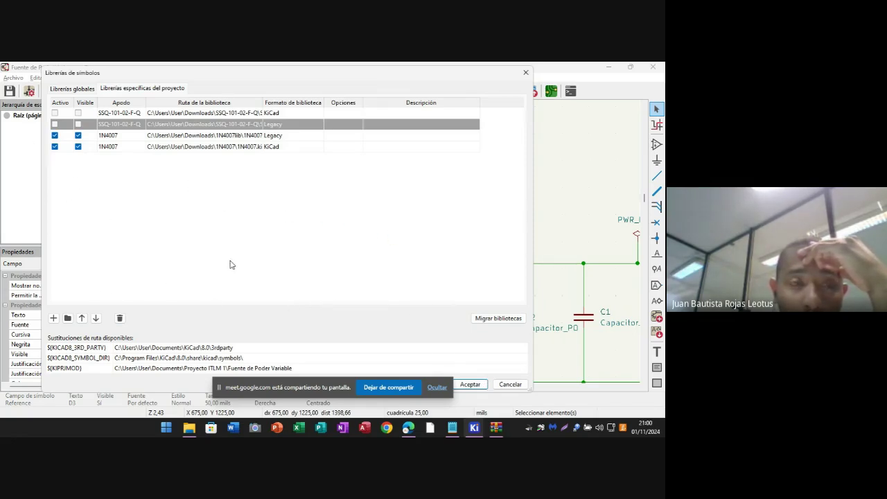
# - Turn off both 1N4007 project libraries, reactivate the KiCad-format SSQ-101-02-F-Q library and delete its Legacy duplicate
pyautogui.click(55, 147)
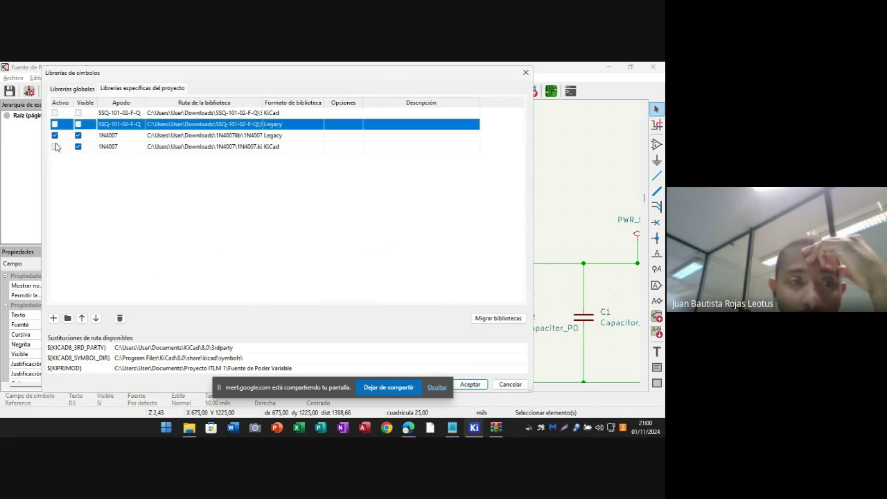
pyautogui.click(55, 135)
pyautogui.click(78, 135)
pyautogui.click(77, 147)
pyautogui.click(54, 113)
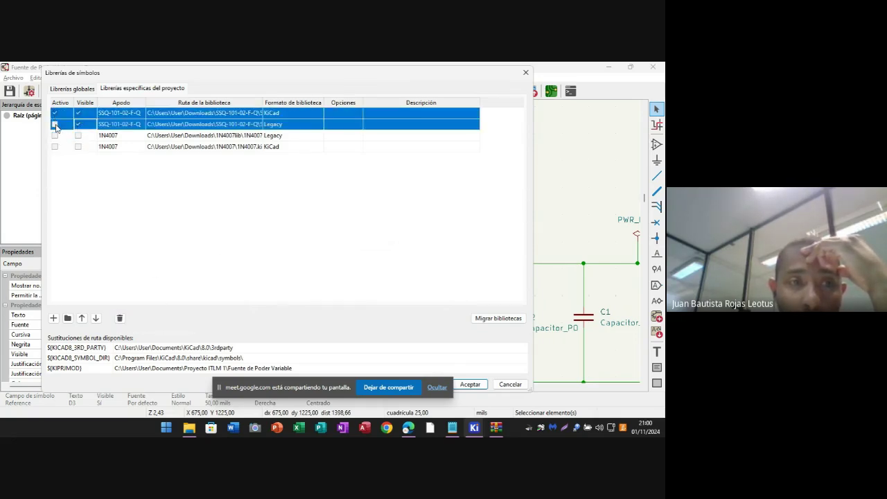
pyautogui.click(120, 318)
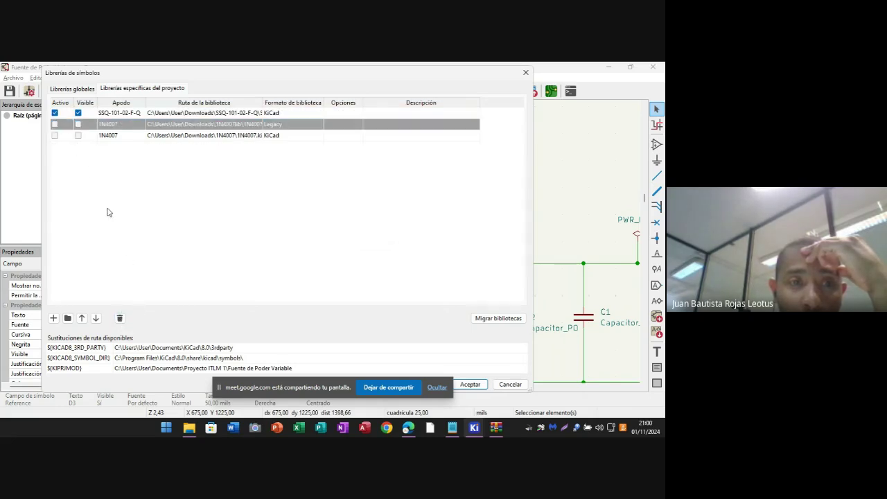
# - Make both 1N4007 project libraries active and visible again and try to save the library list
pyautogui.click(89, 173)
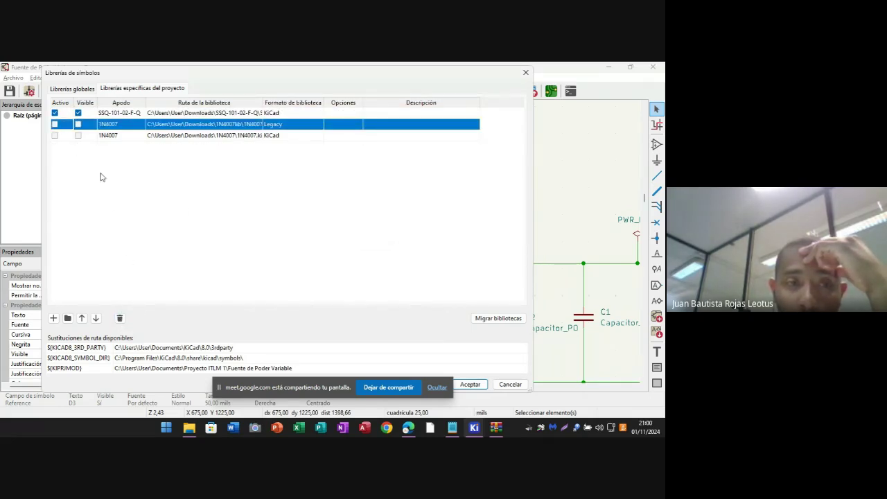
pyautogui.click(77, 135)
pyautogui.click(77, 124)
pyautogui.click(54, 124)
pyautogui.click(55, 135)
pyautogui.click(471, 385)
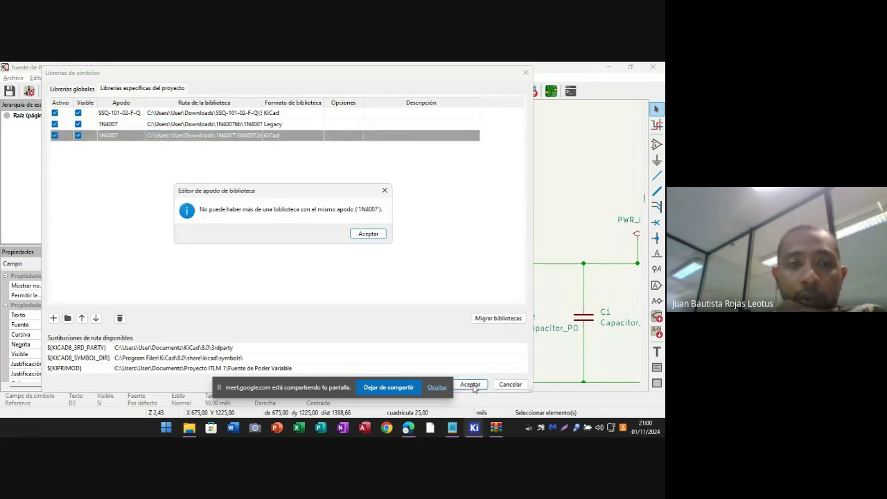
pyautogui.click(368, 235)
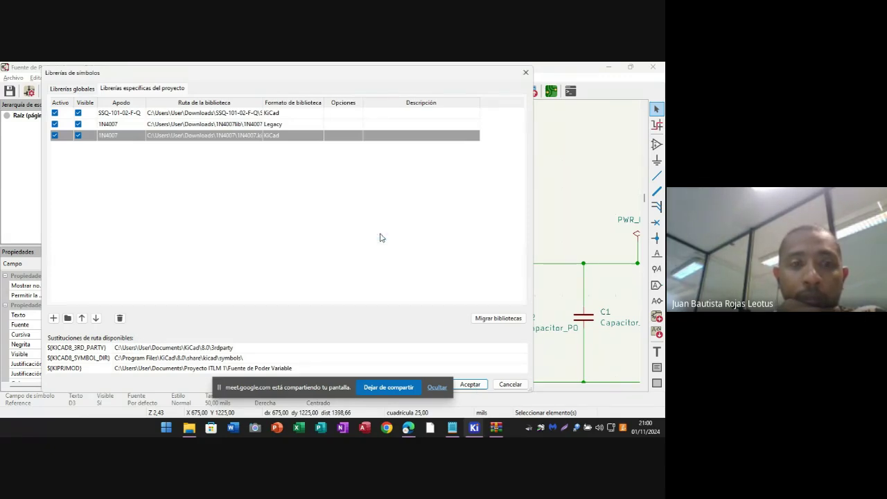
# - Deactivate and hide only the KiCad-format 1N4007 library and try to save the library list
pyautogui.click(55, 135)
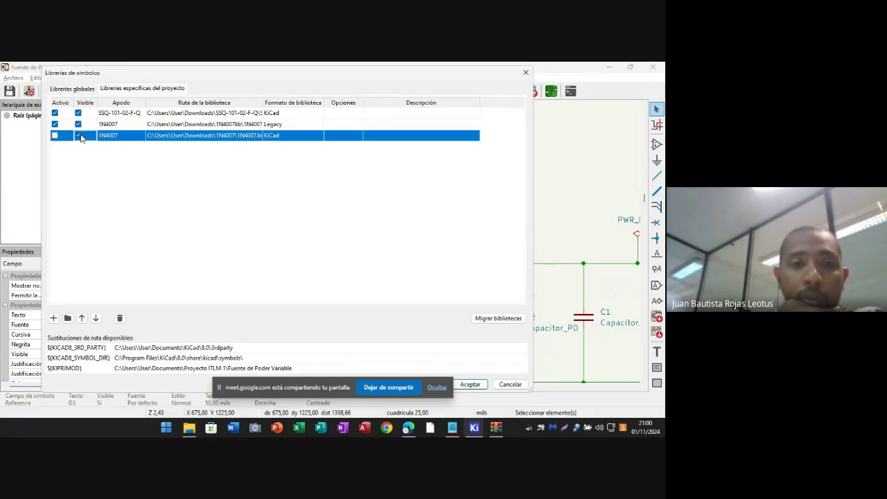
pyautogui.click(79, 135)
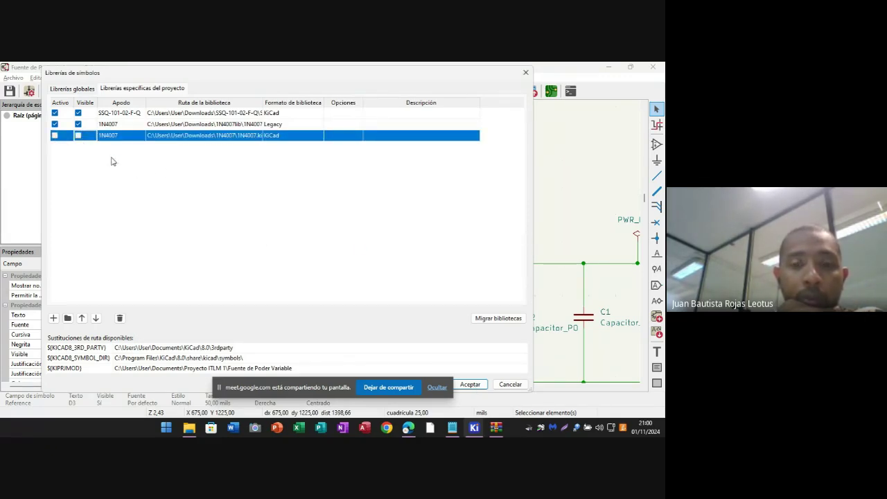
pyautogui.click(469, 385)
pyautogui.click(367, 234)
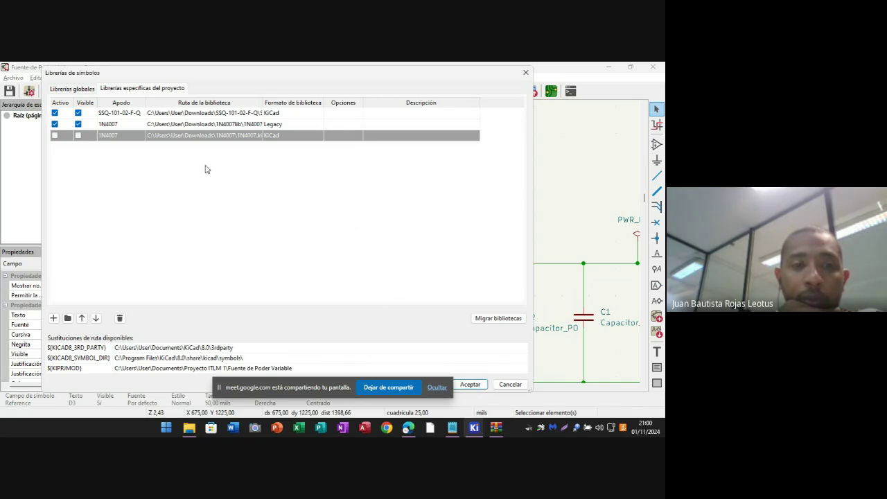
# - Delete the Legacy 1N4007 library, make the KiCad-format 1N4007 entry active and visible, and save the project library list
pyautogui.click(55, 124)
pyautogui.click(78, 124)
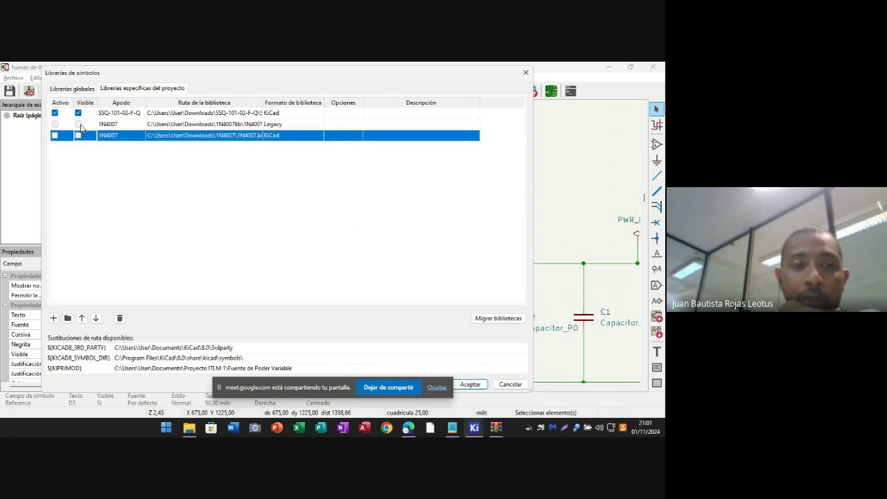
pyautogui.click(78, 124)
pyautogui.click(54, 125)
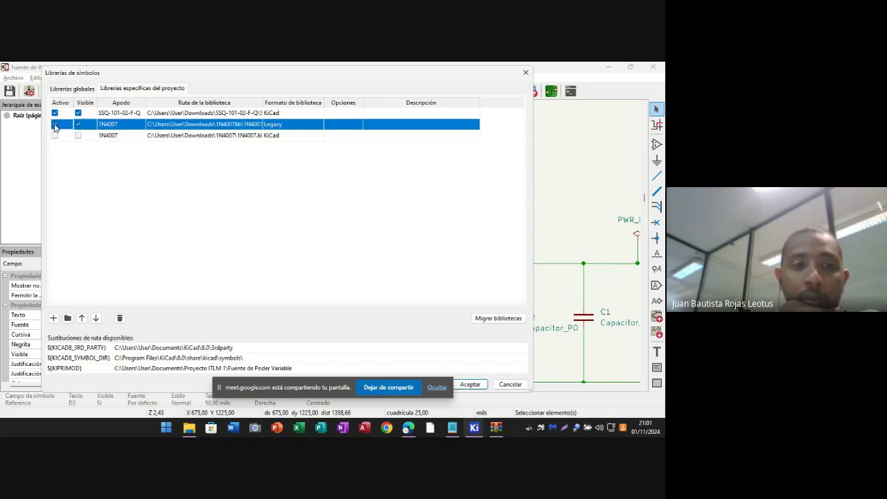
pyautogui.click(119, 318)
pyautogui.click(54, 124)
pyautogui.click(78, 124)
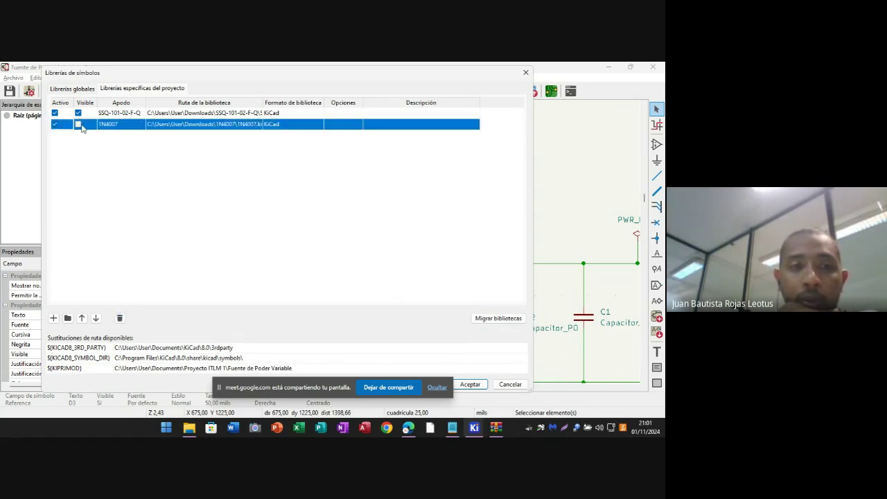
pyautogui.click(479, 386)
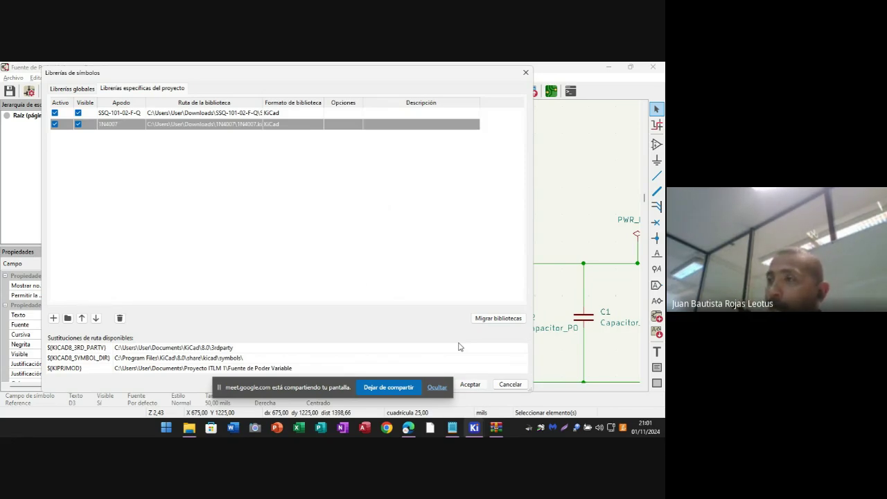
pyautogui.press('Return')
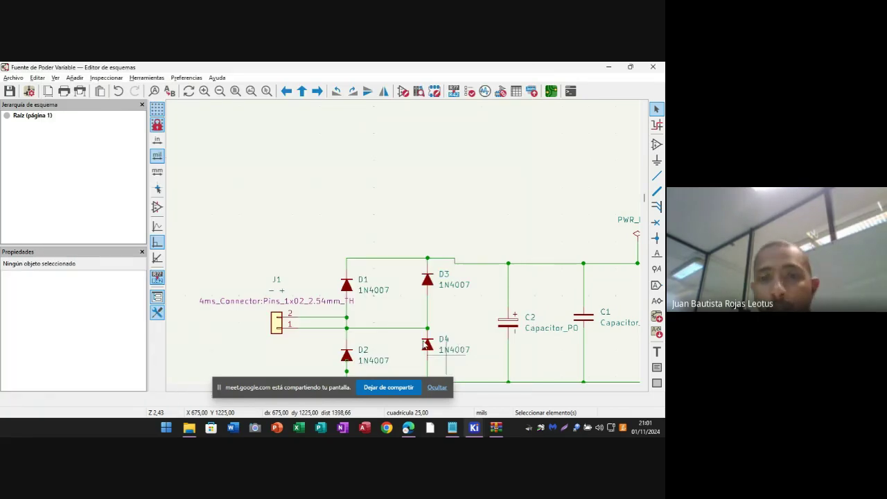
# - Open the SPICE simulator to check the schematic for netlist generation errors, and close it
pyautogui.click(485, 93)
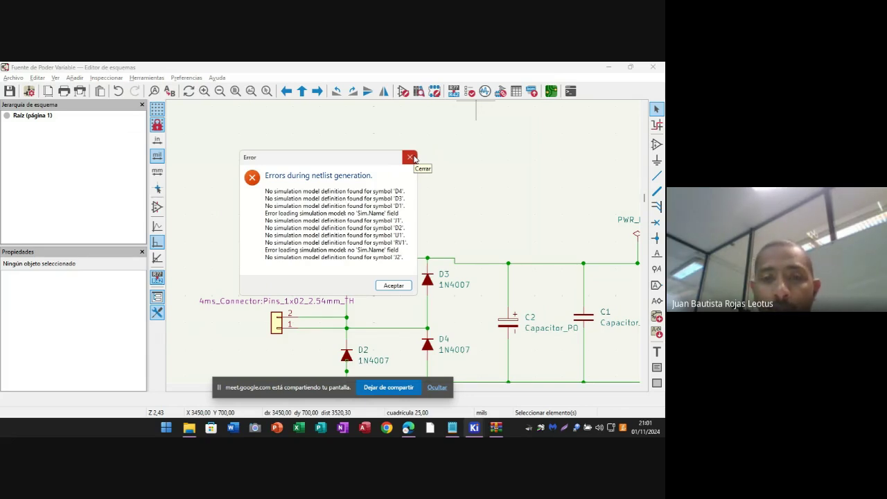
pyautogui.click(410, 158)
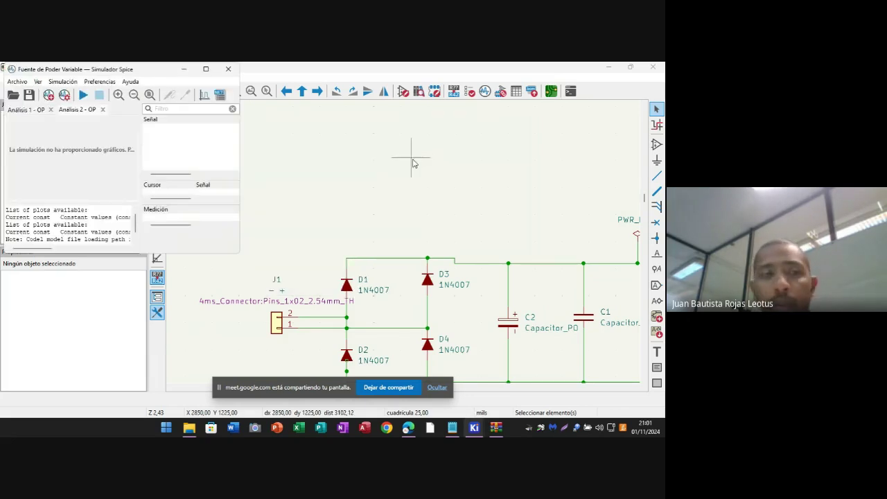
pyautogui.click(228, 70)
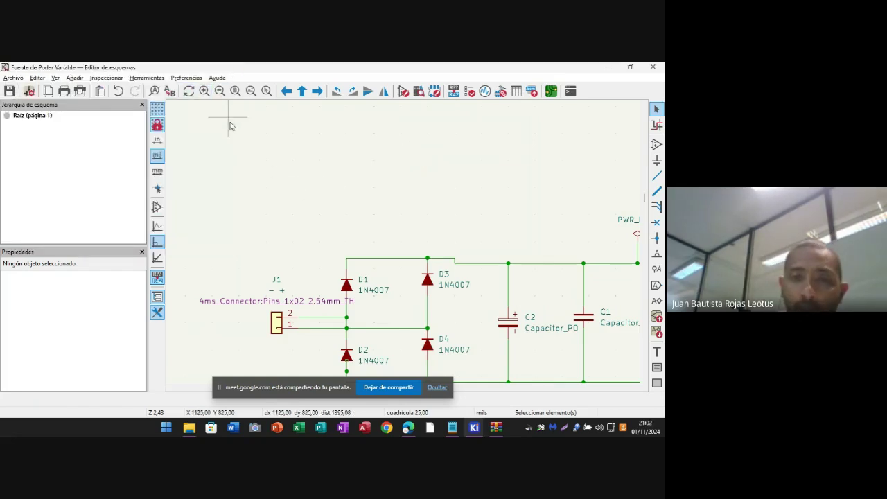
# - Switch to the board editor, check the net inspector for nets, and return to the schematic editor
pyautogui.click(551, 91)
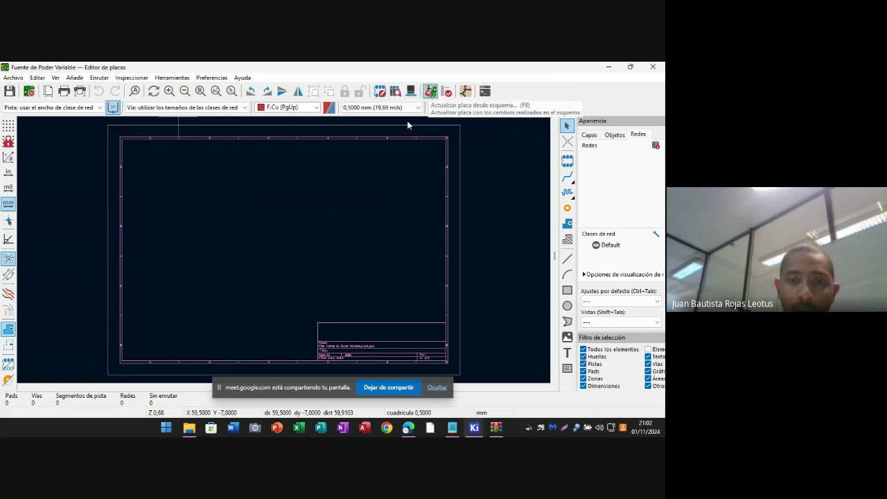
pyautogui.scroll(-3, 284, 250)
pyautogui.scroll(2, 239, 219)
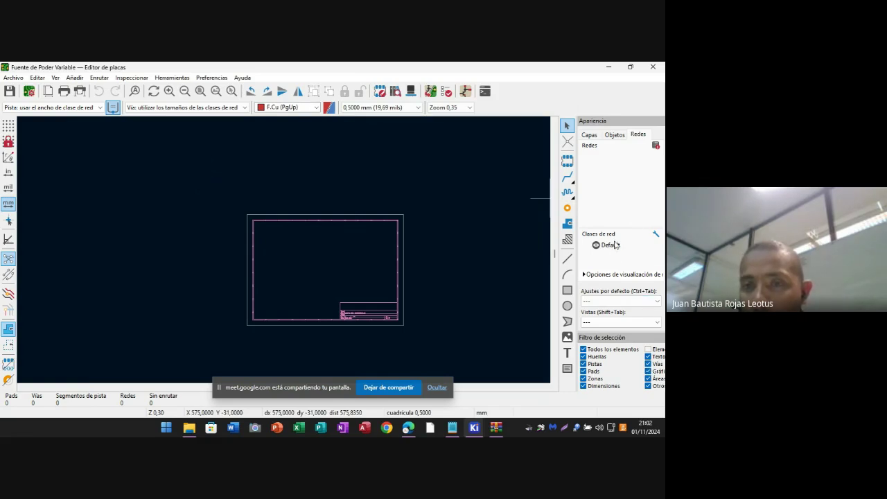
pyautogui.click(655, 145)
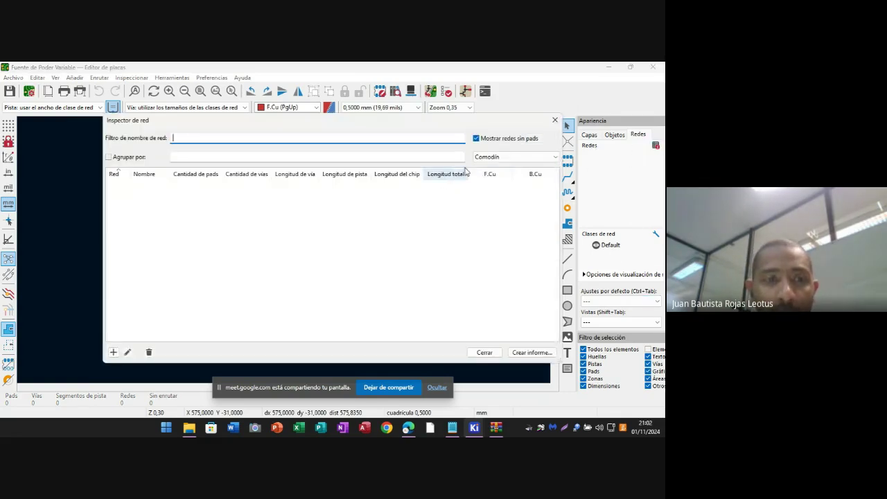
pyautogui.click(554, 119)
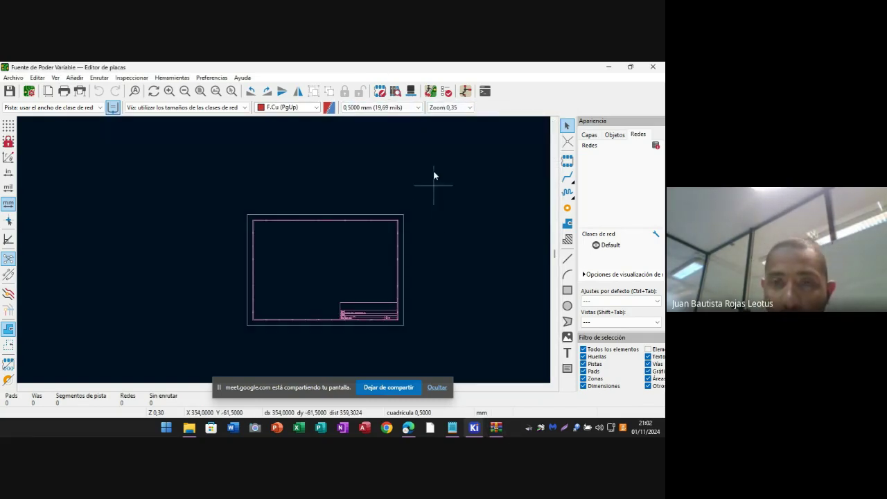
pyautogui.click(465, 91)
pyautogui.scroll(-2, 402, 249)
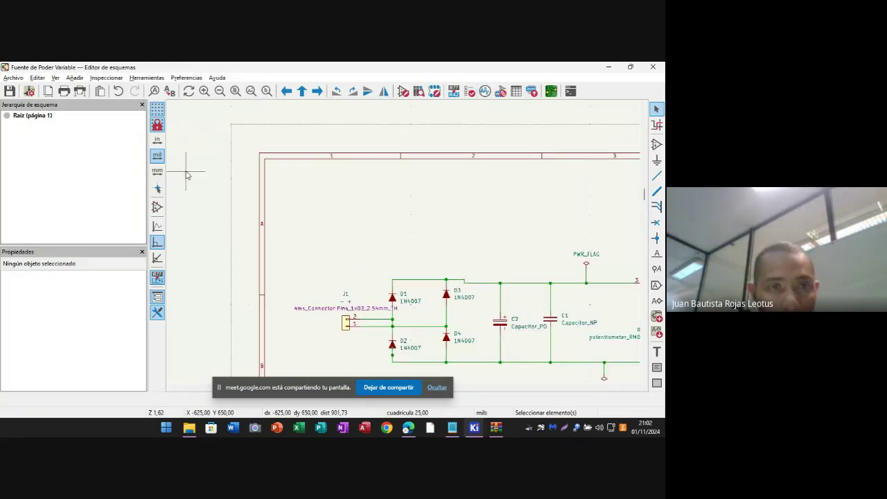
pyautogui.click(74, 79)
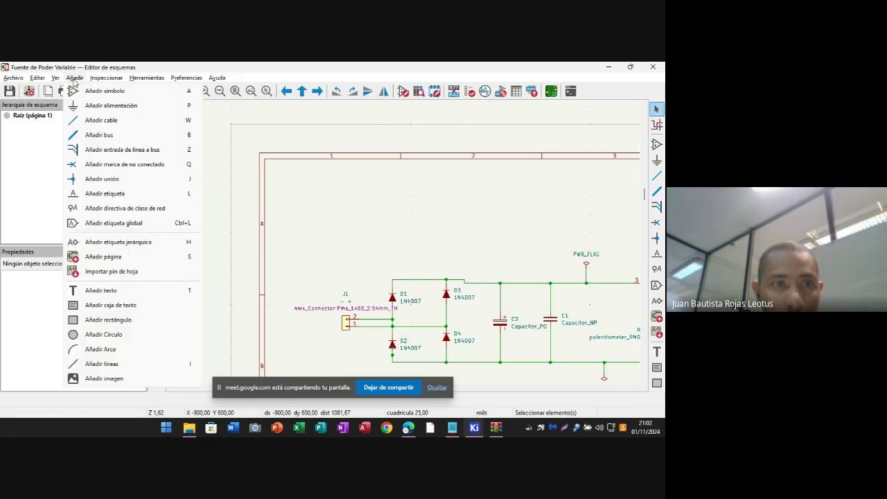
pyautogui.moveTo(104, 81)
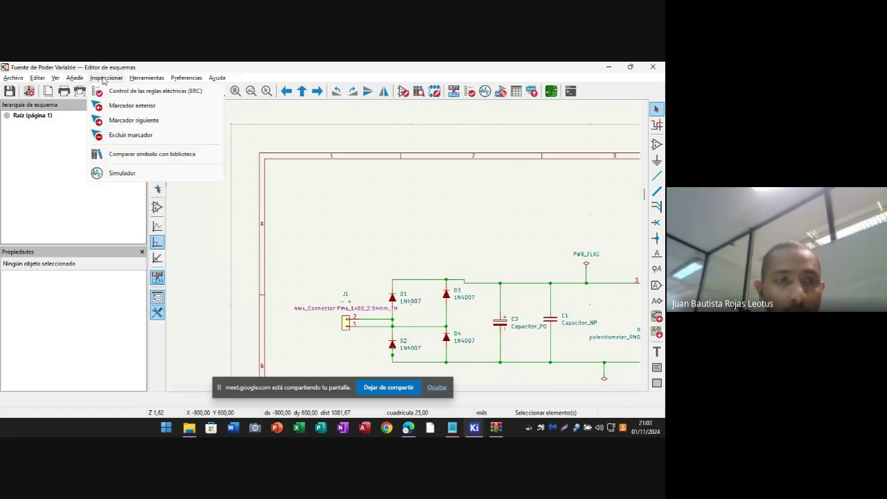
pyautogui.moveTo(141, 81)
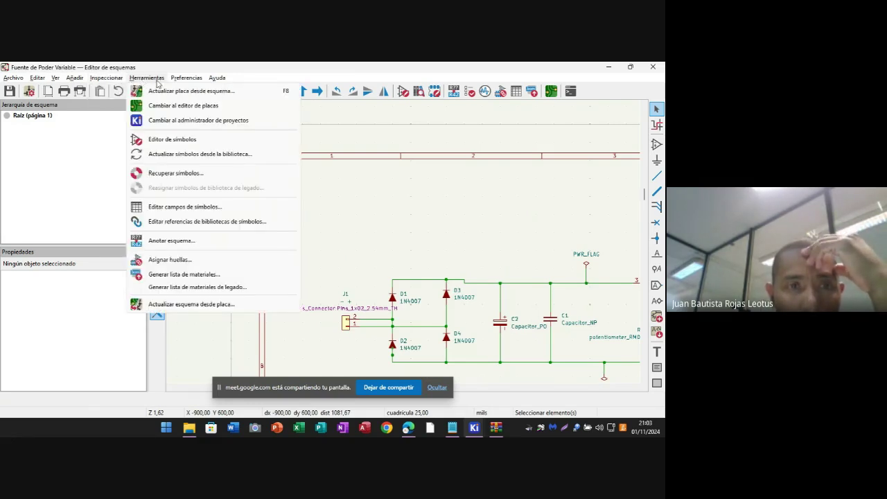
pyautogui.moveTo(179, 85)
pyautogui.moveTo(24, 83)
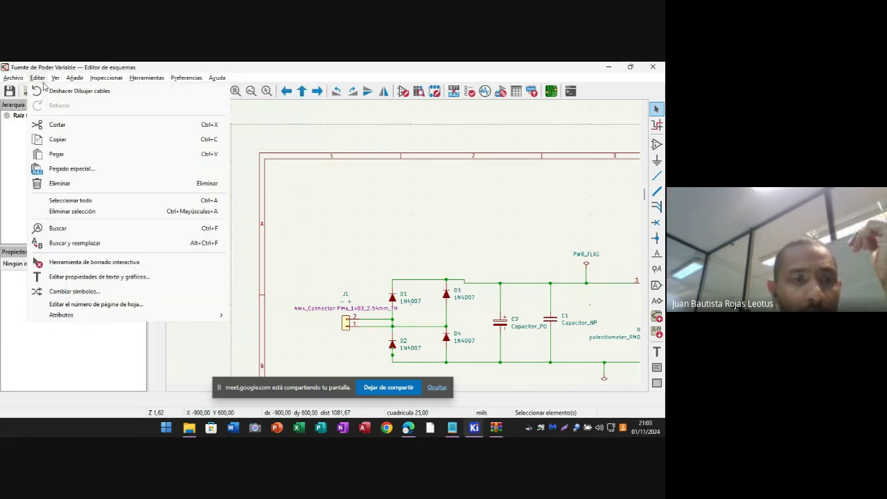
pyautogui.click(287, 143)
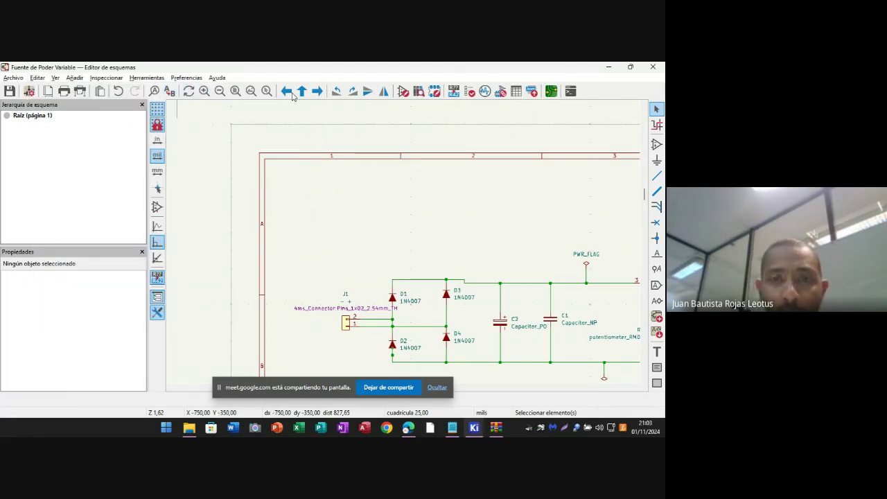
# - Reopen the SPICE simulator, dismiss the netlist errors and display the generated SPICE netlist
pyautogui.click(484, 93)
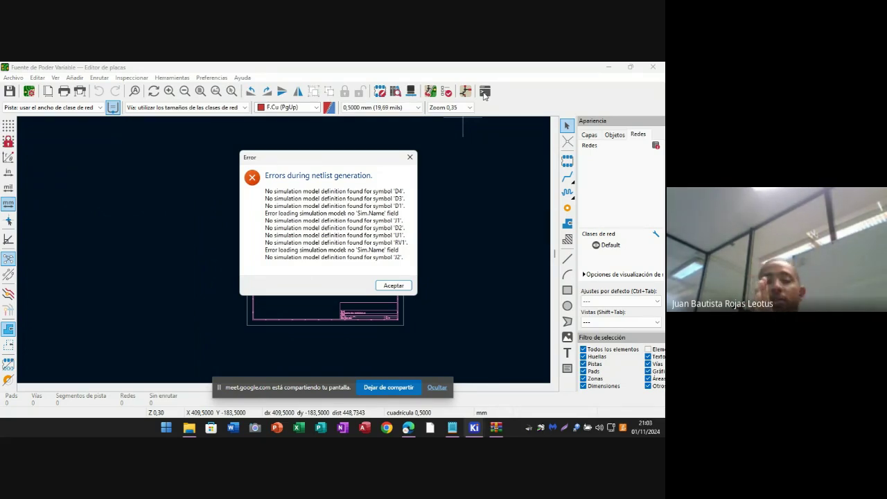
pyautogui.click(393, 286)
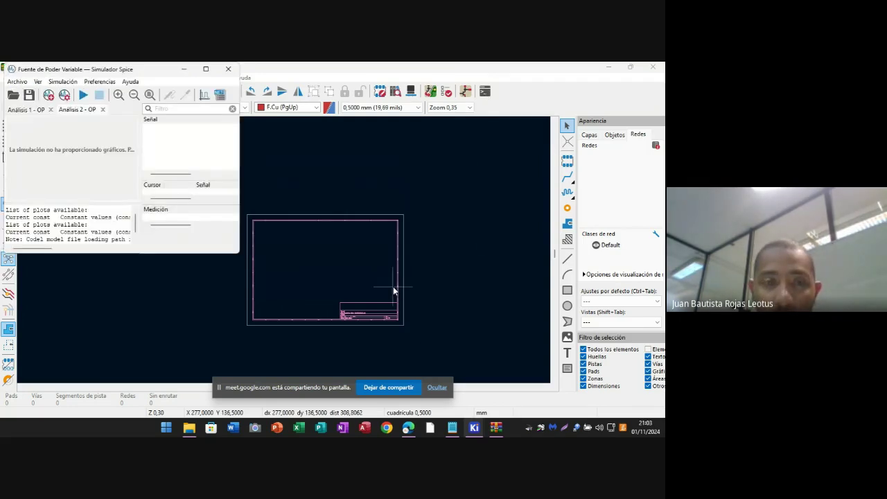
pyautogui.click(219, 94)
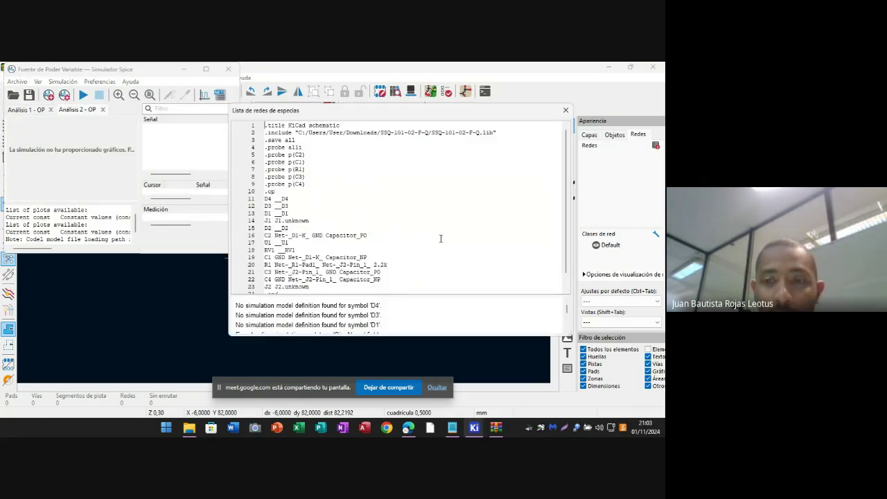
# - Review the generated SPICE netlist and its missing-model messages, and close the netlist window
pyautogui.scroll(-1, 451, 244)
pyautogui.scroll(1, 451, 244)
pyautogui.click(565, 110)
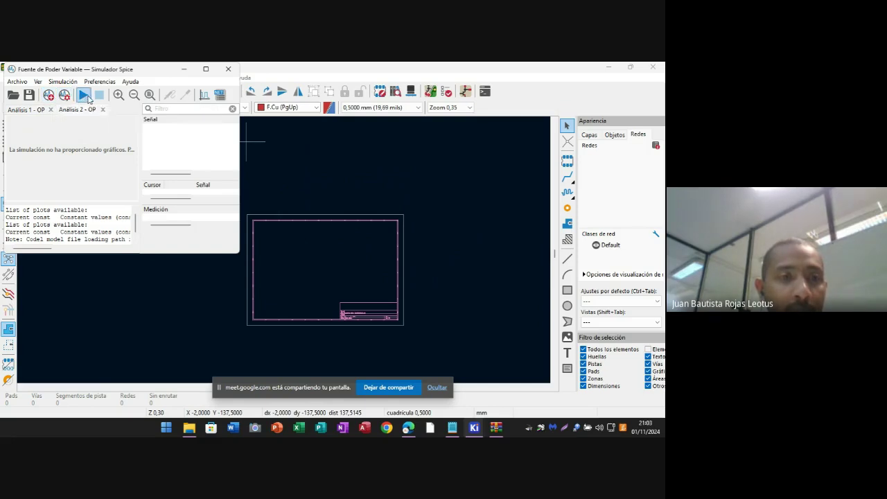
# - Run the operating-point simulation again in Análisis 2 and close the SPICE simulator
pyautogui.click(87, 99)
pyautogui.click(183, 206)
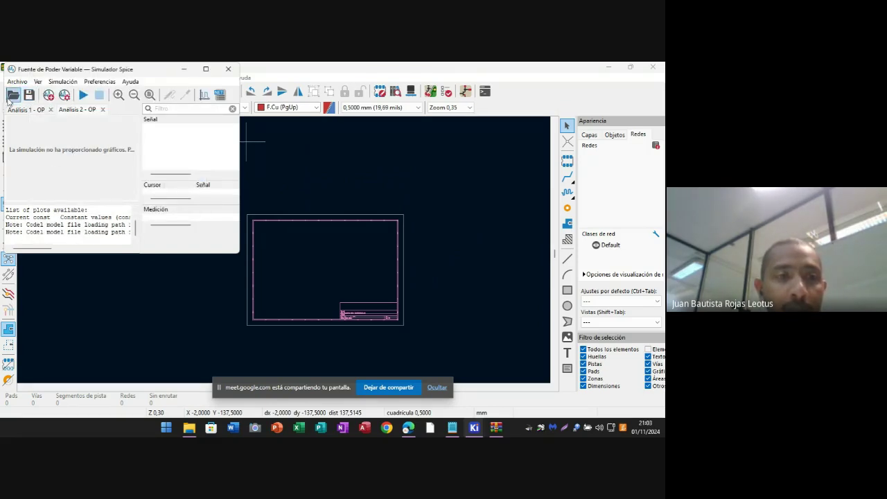
pyautogui.click(228, 69)
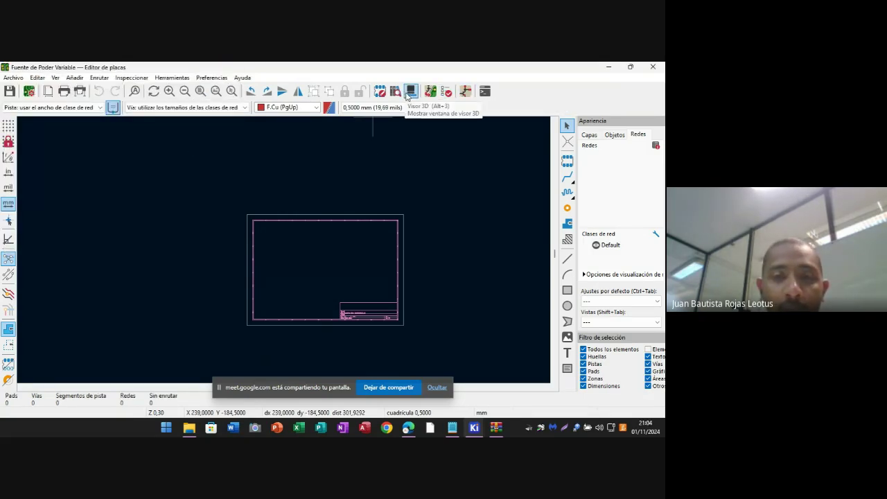
# - Return to the schematic editor, try to open the simulation model of connector J1 from its symbol properties, and dismiss the error dialogs
pyautogui.click(465, 91)
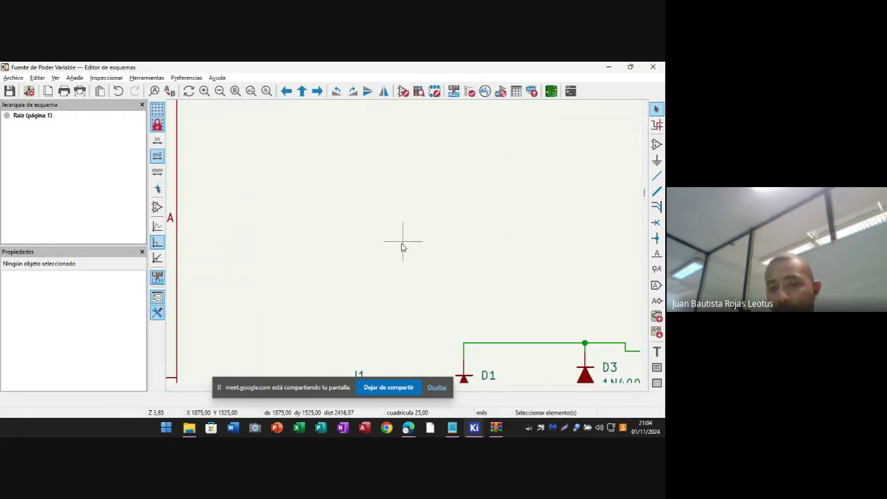
pyautogui.scroll(-4, 402, 247)
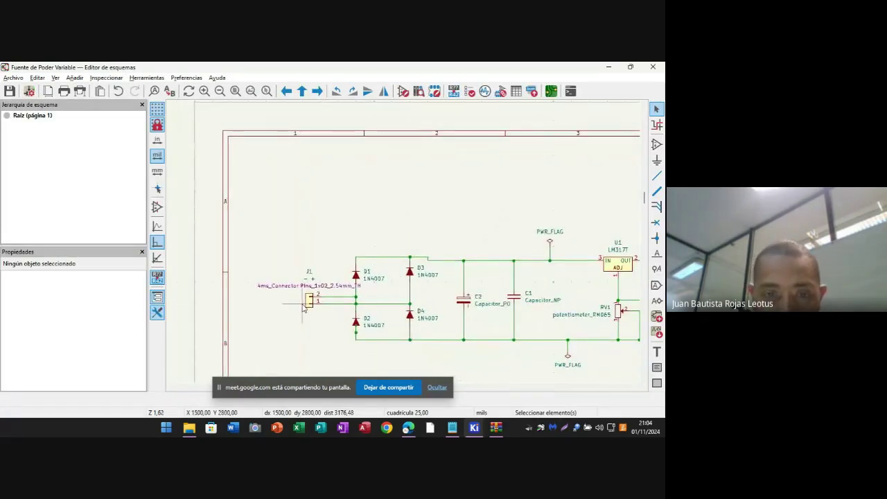
pyautogui.click(314, 303)
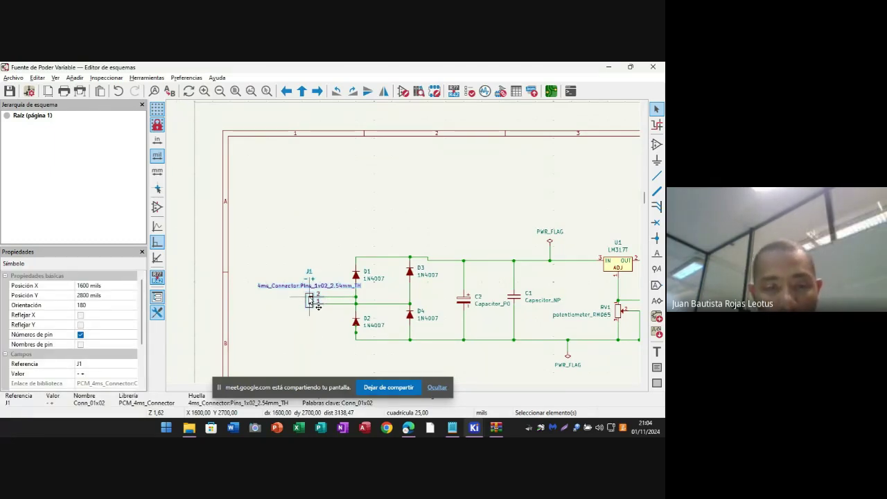
pyautogui.doubleClick(316, 305)
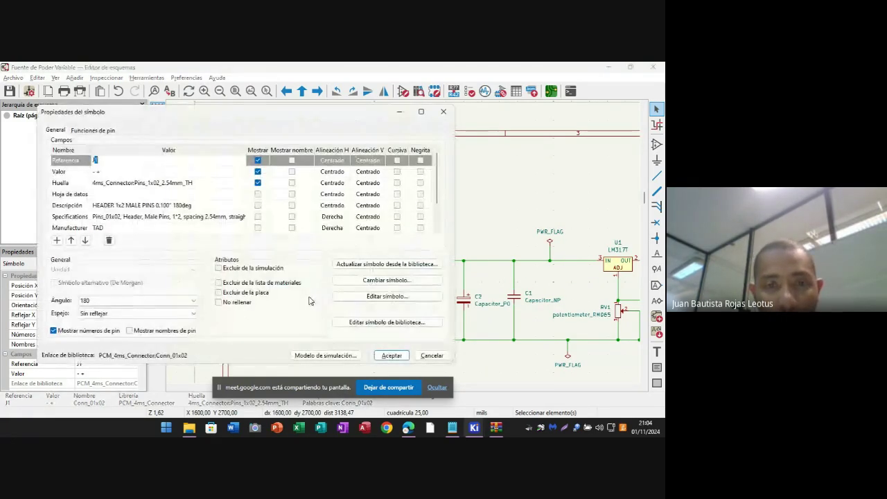
pyautogui.click(342, 356)
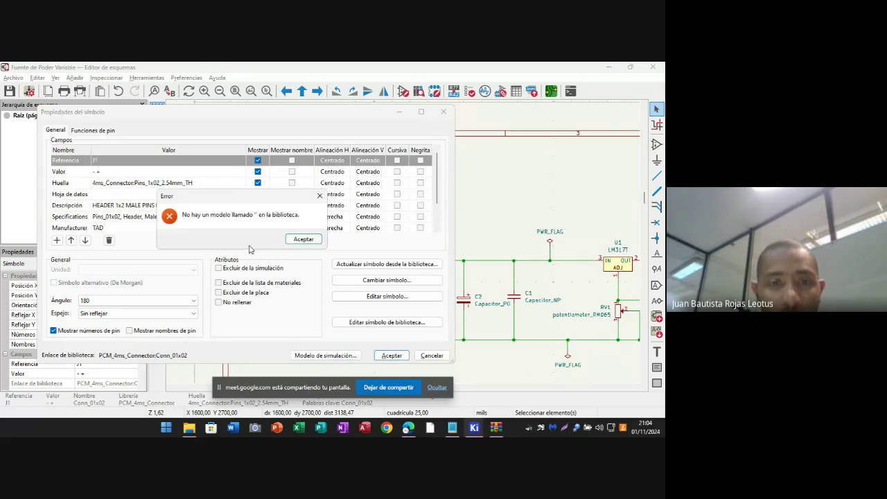
pyautogui.click(310, 241)
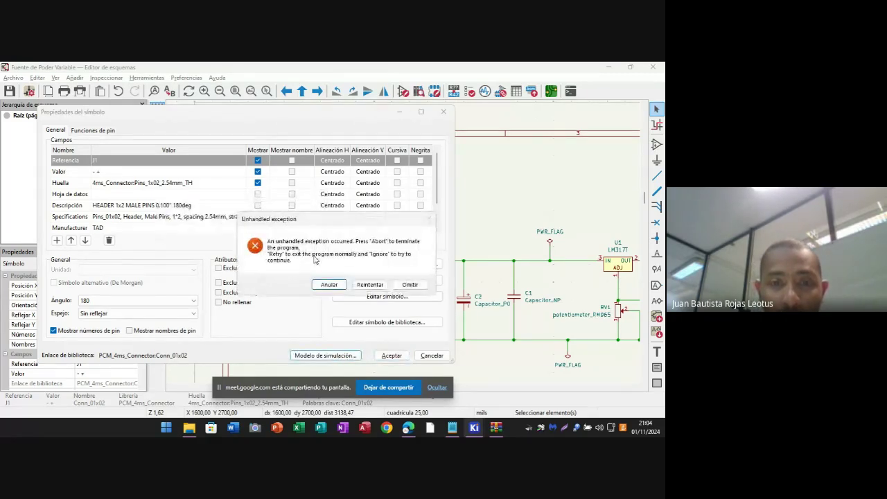
pyautogui.click(397, 285)
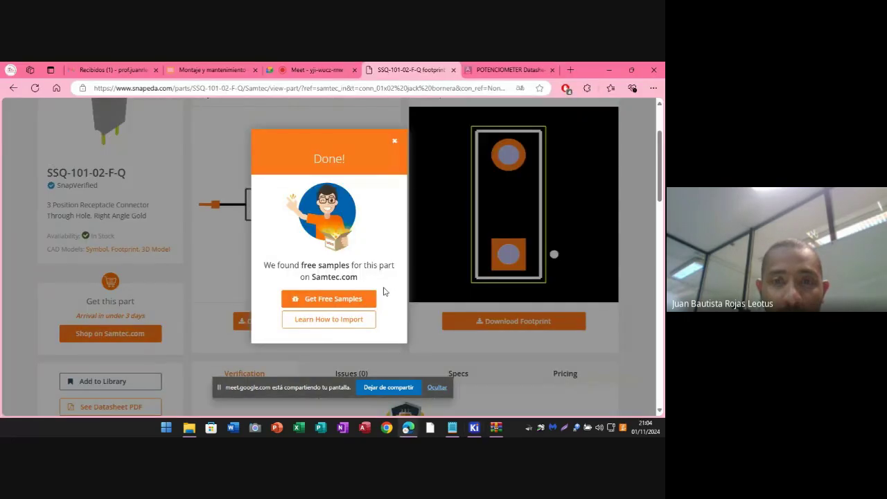
# - Switch from the browser back to the schematic editor with J1's symbol properties open
pyautogui.click(474, 428)
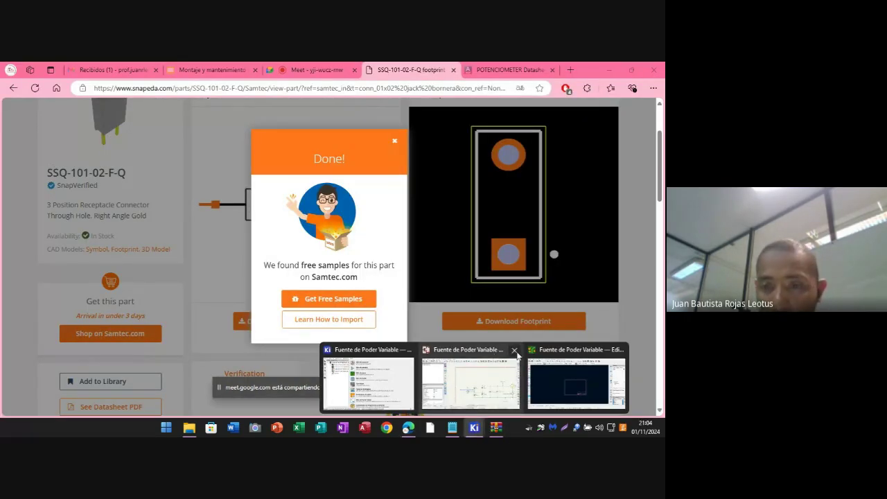
pyautogui.click(576, 378)
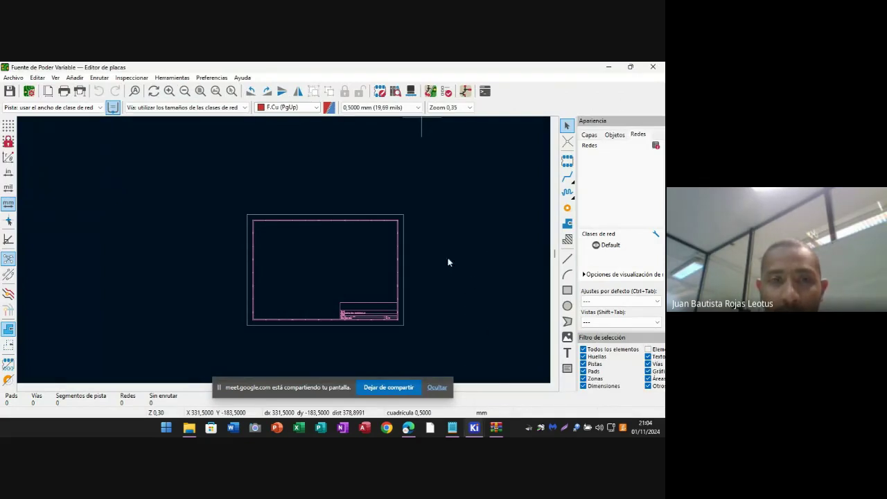
pyautogui.click(474, 428)
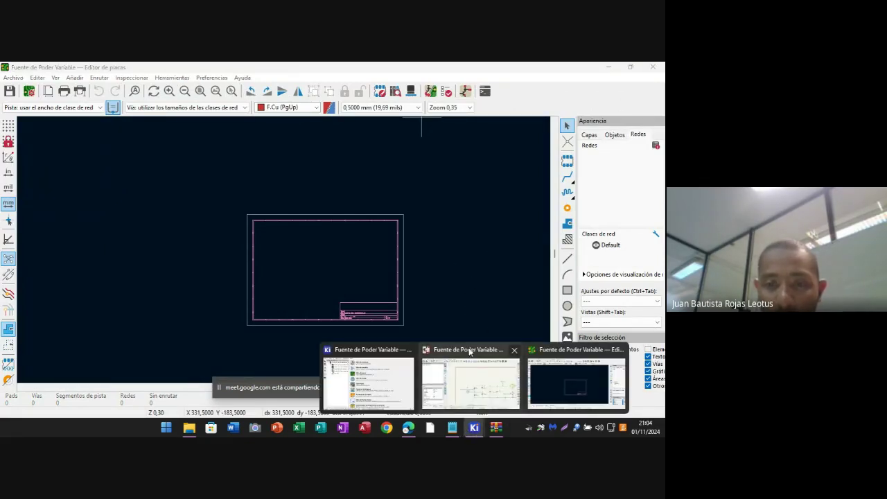
pyautogui.click(458, 355)
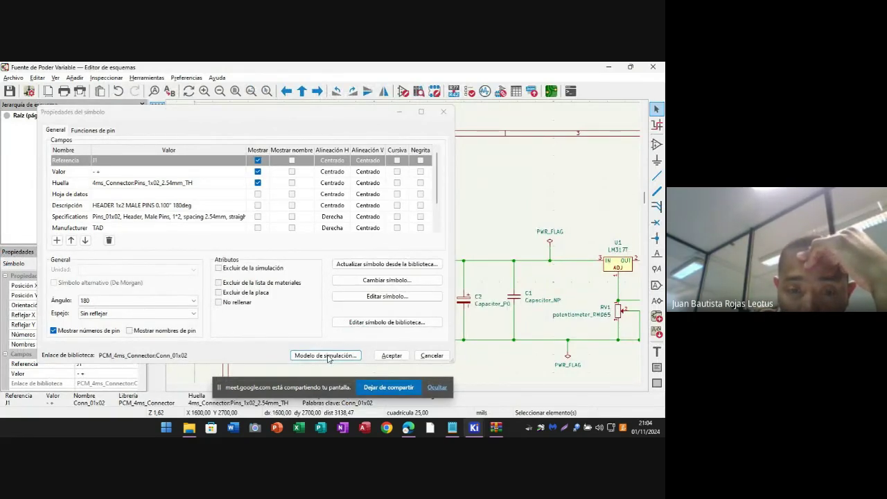
pyautogui.moveTo(474, 429)
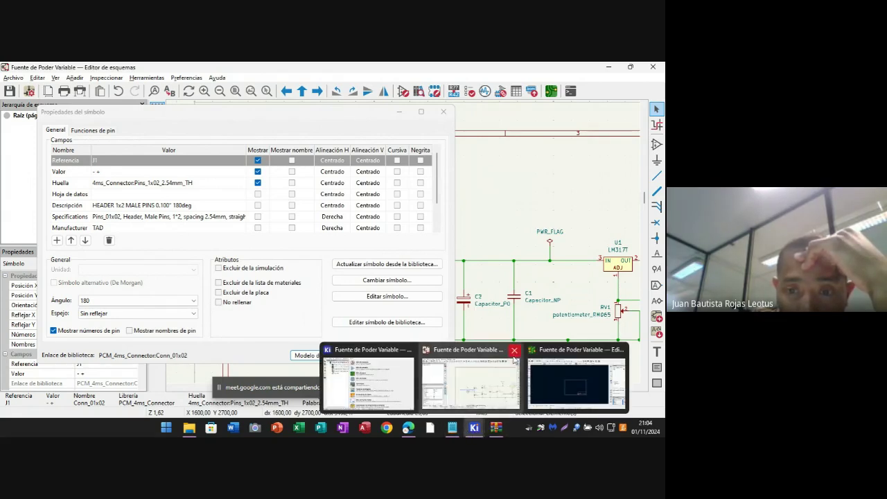
pyautogui.click(544, 354)
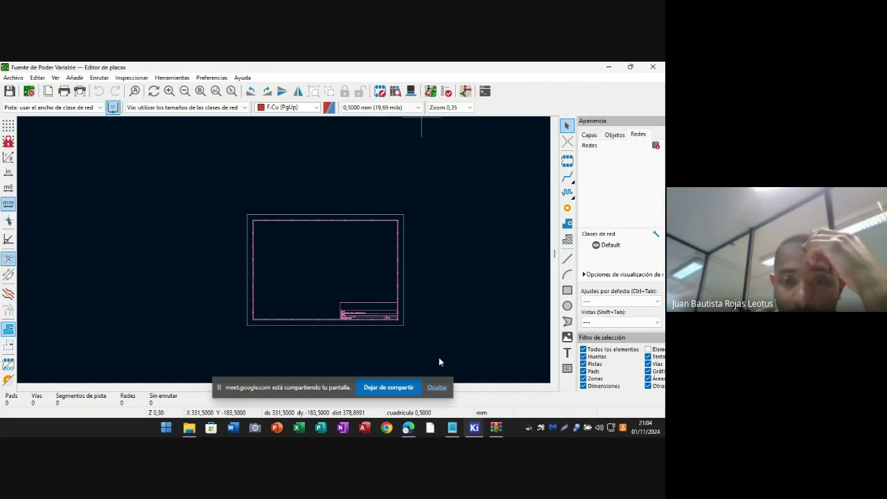
pyautogui.hotkey('alt', 'Tab')
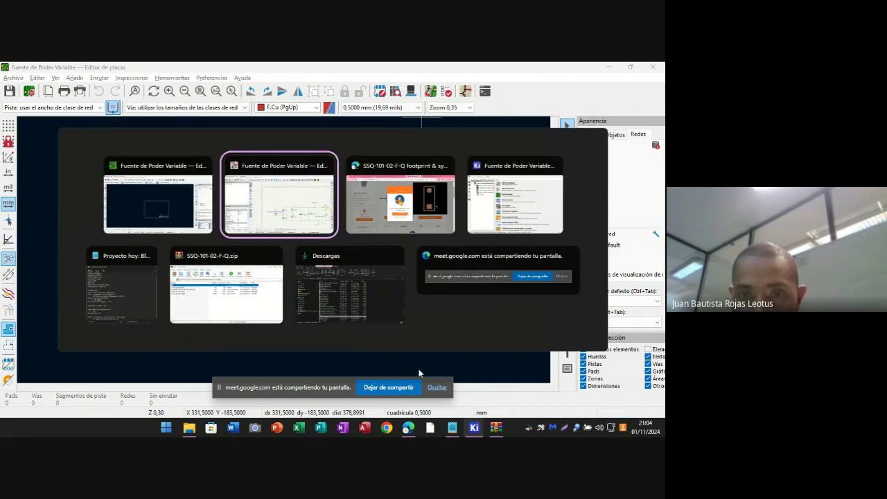
pyautogui.hotkey('alt', 'Tab')
pyautogui.hotkey('alt', 'Tab')
pyautogui.press('Tab')
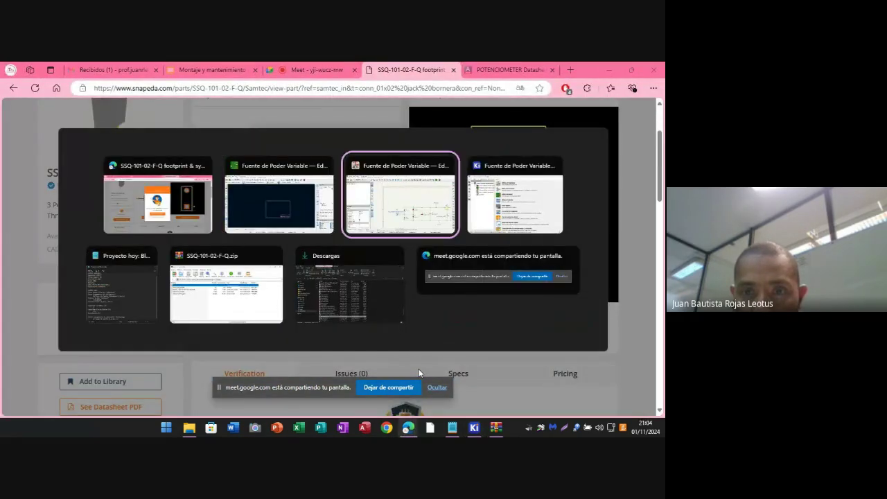
# - Switch from the browser to the KiCad schematic editor of the Fuente de Poder Variable project
pyautogui.press('Tab')
pyautogui.press('Escape')
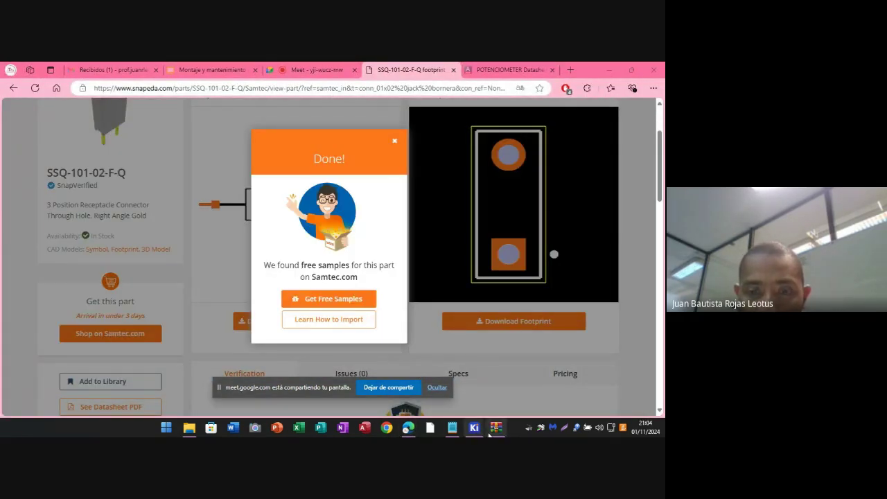
pyautogui.moveTo(473, 431)
pyautogui.click(367, 367)
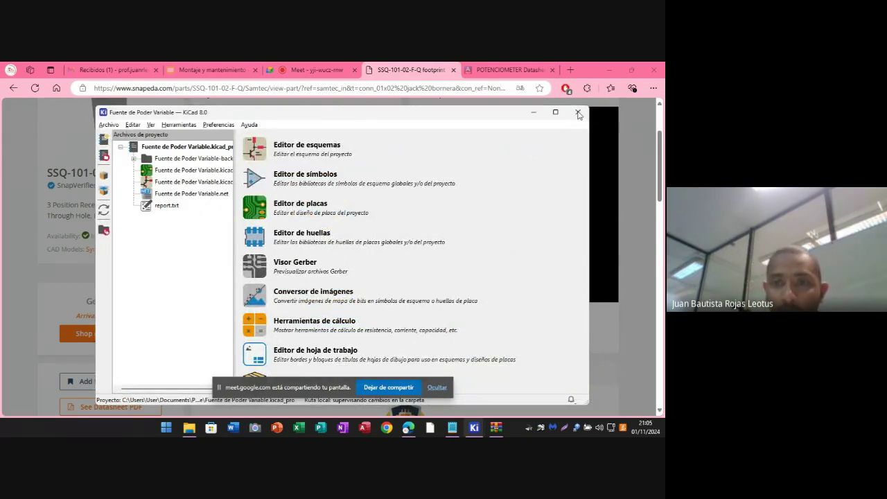
pyautogui.moveTo(471, 424)
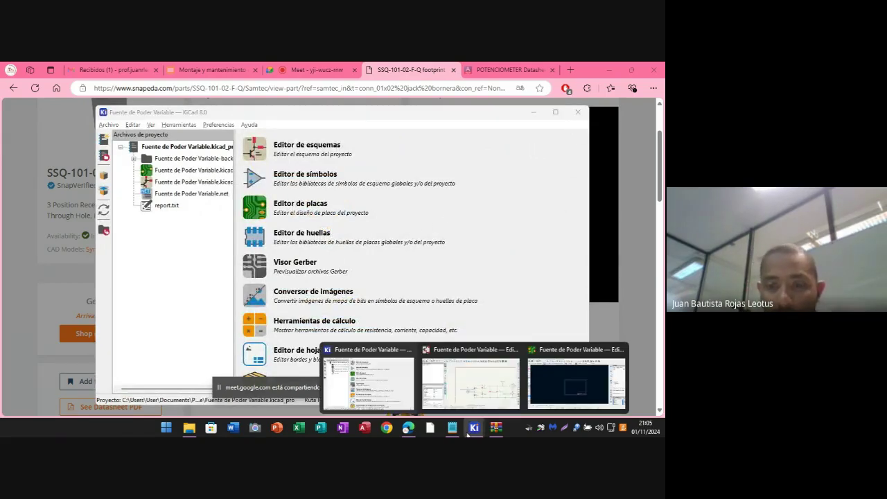
pyautogui.click(469, 381)
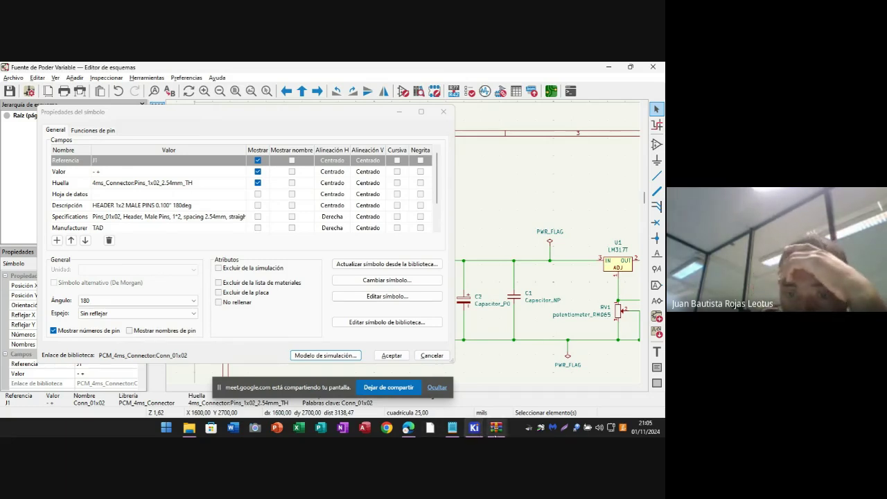
pyautogui.moveTo(489, 433)
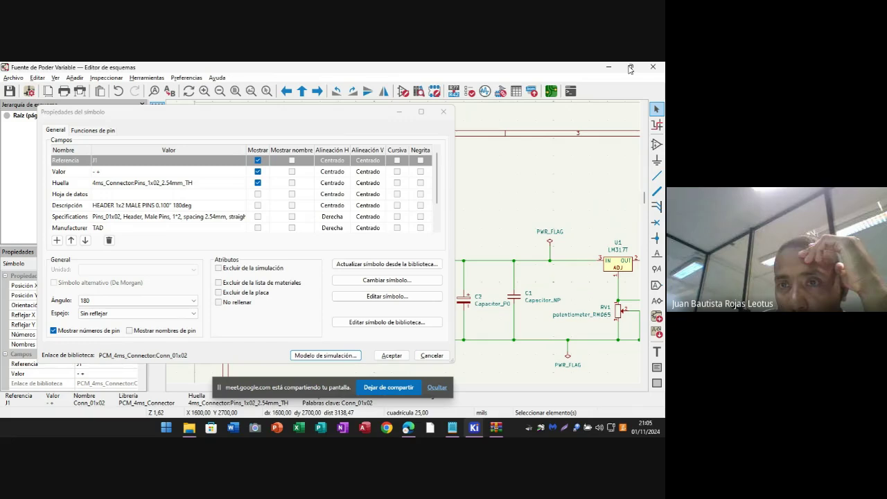
# - Close the SSQ-101-02-F-Q.zip archive window and return to the schematic editor
pyautogui.hotkey('alt', 'Tab')
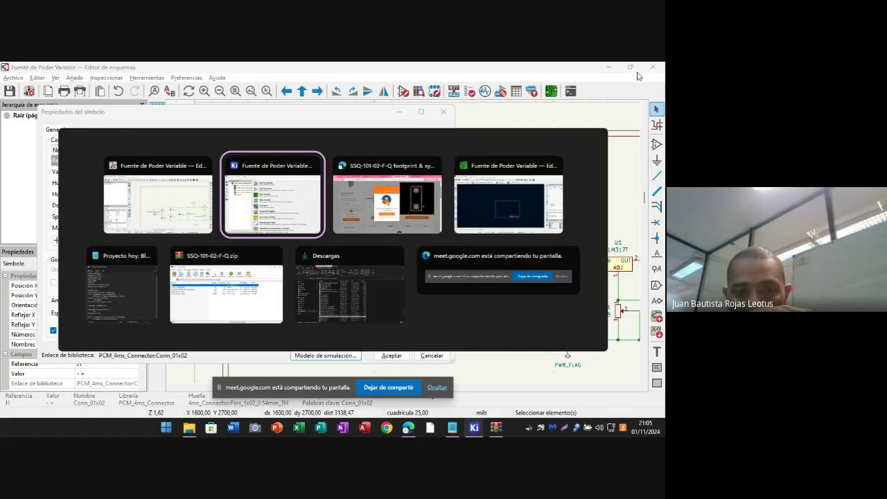
pyautogui.hotkey('alt', 'Tab')
pyautogui.hotkey('alt', 'Tab')
pyautogui.hotkey('alt', 'Tab')
pyautogui.hotkey('alt', 'Tab')
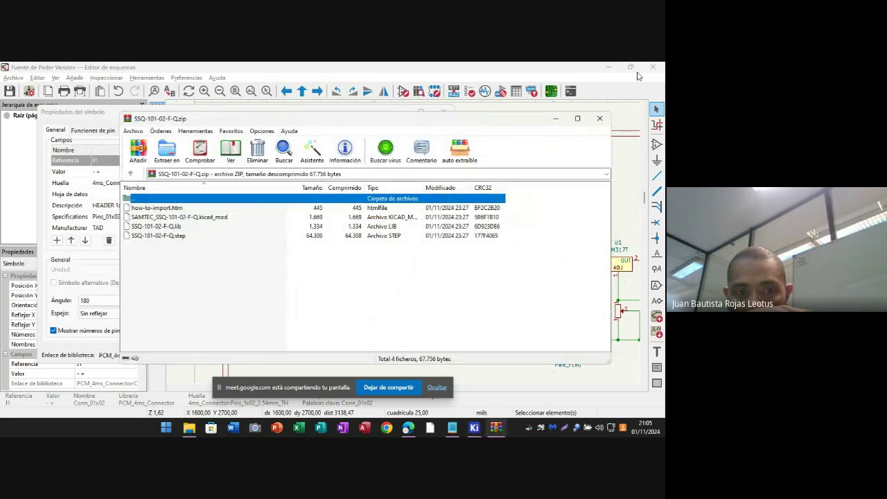
pyautogui.click(597, 120)
pyautogui.hotkey('alt', 'Tab')
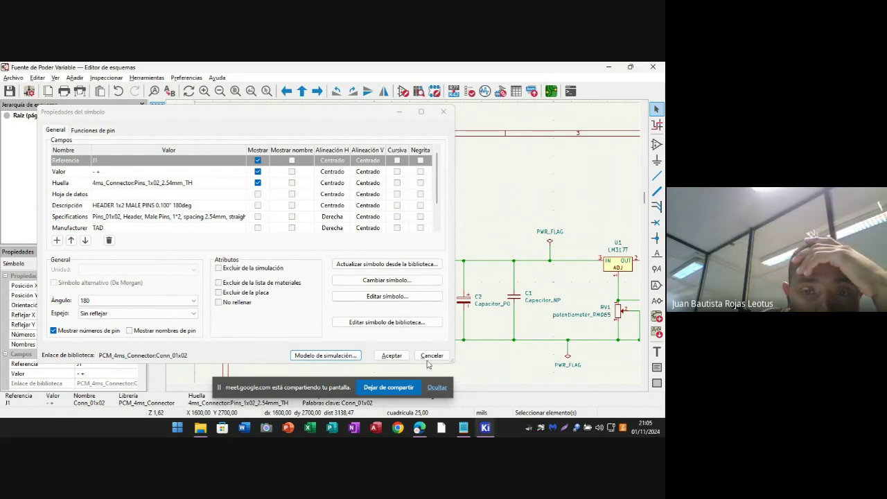
# - Find the Descargas folder among the open windows and close it
pyautogui.hotkey('alt', 'Tab')
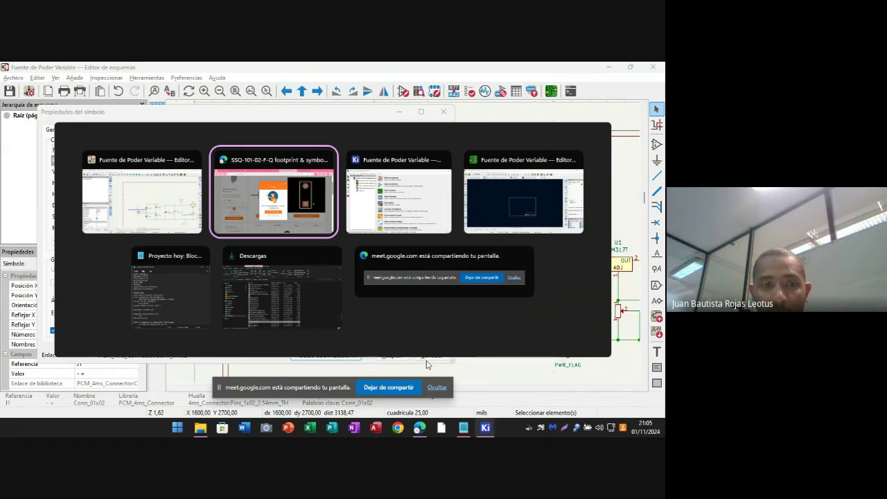
pyautogui.hotkey('alt', 'Tab')
pyautogui.hotkey('alt', 'Tab')
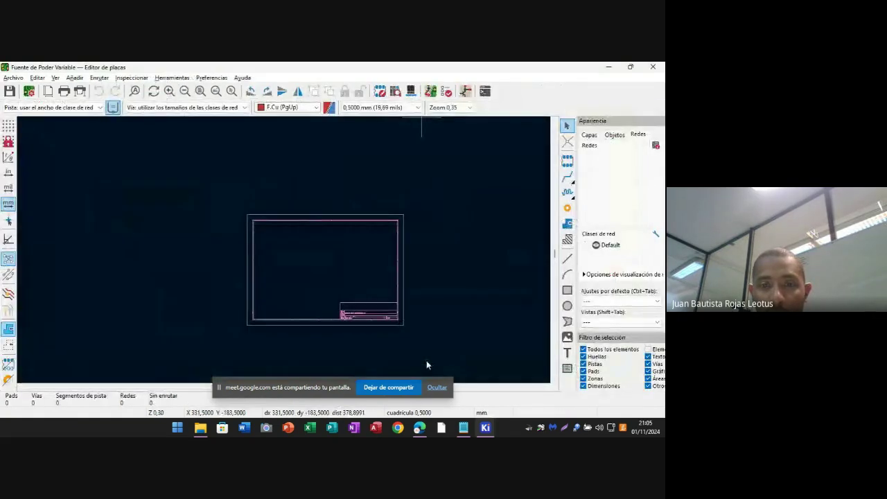
pyautogui.hotkey('alt', 'Tab')
pyautogui.hotkey('alt', 'Tab')
pyautogui.hotkey('alt', 'Tab')
pyautogui.hotkey('alt', 'Tab')
pyautogui.hotkey('alt', 'Tab')
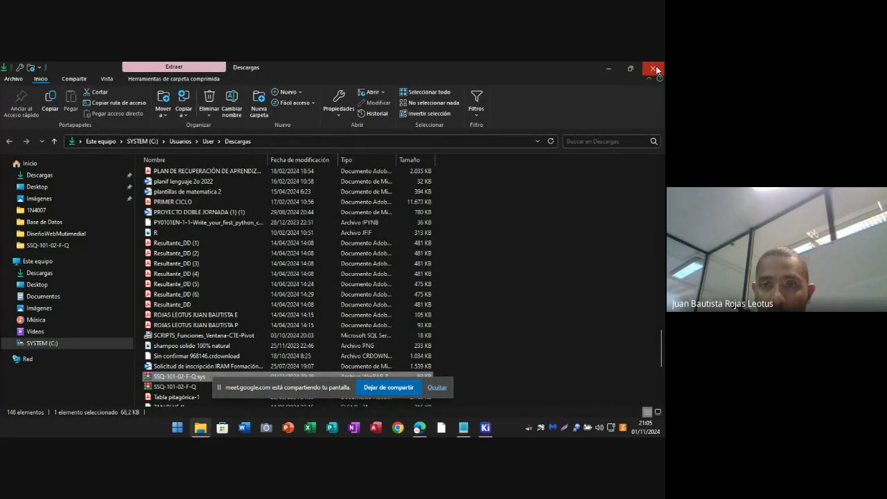
pyautogui.click(653, 69)
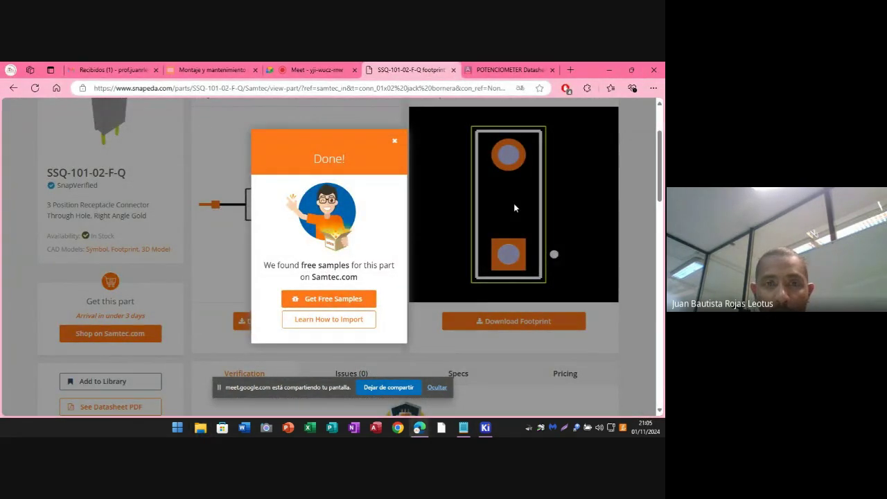
# - Return to the schematic editor with the symbol properties of J1 open
pyautogui.hotkey('alt', 'Tab')
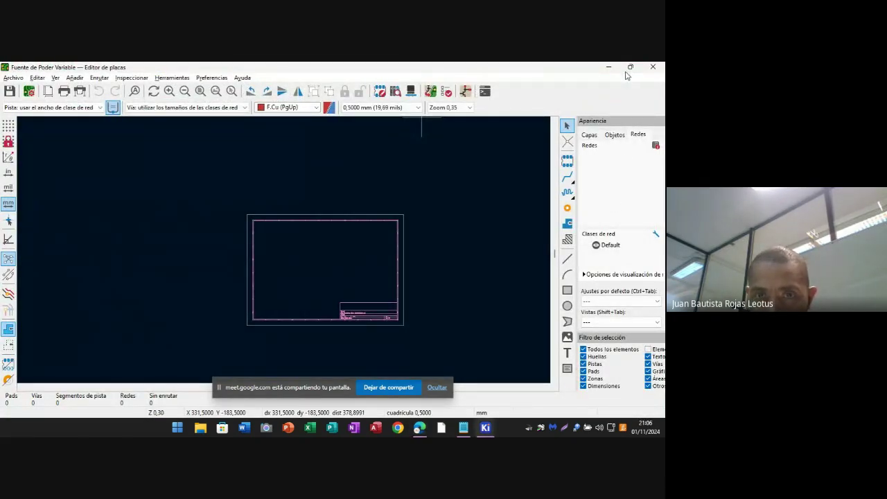
pyautogui.hotkey('alt', 'Tab')
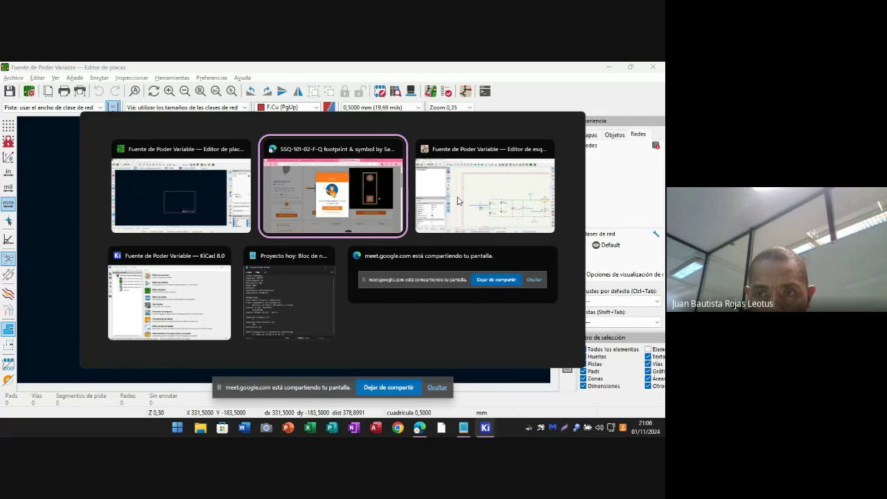
pyautogui.click(457, 201)
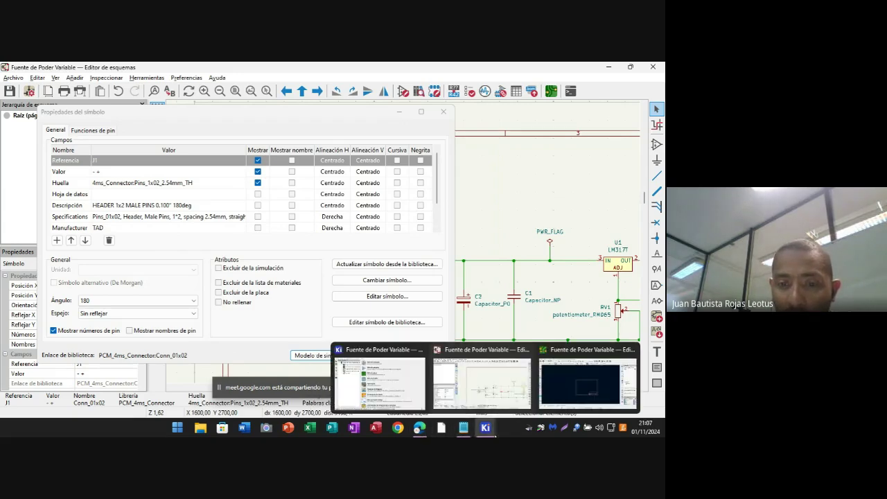
# - Check the Google Meet call in the browser and return to the KiCad schematic editor
pyautogui.moveTo(428, 430)
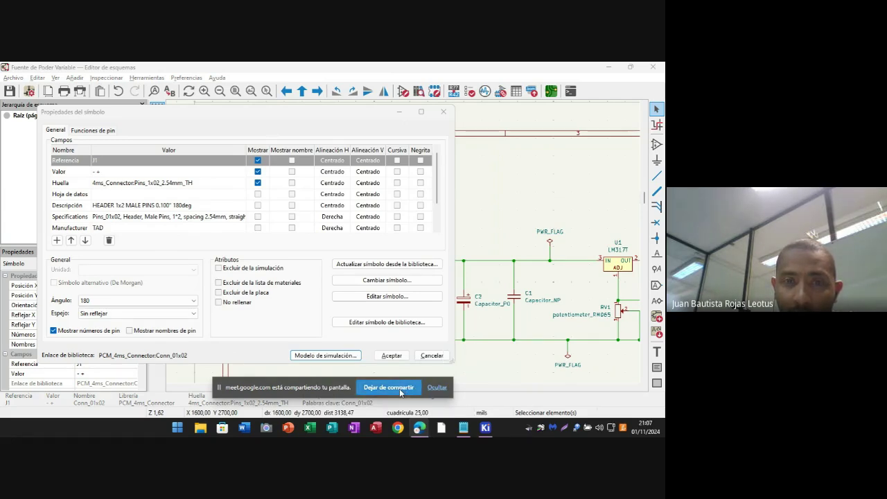
pyautogui.click(401, 393)
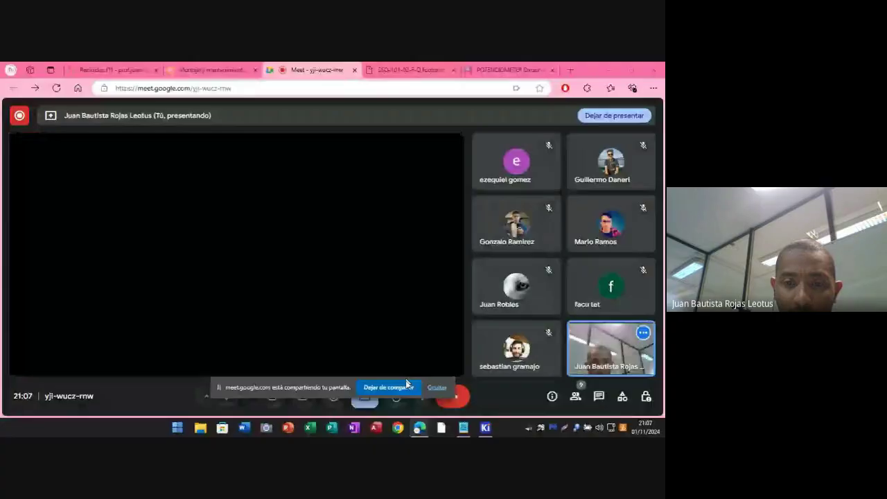
pyautogui.moveTo(485, 427)
pyautogui.click(354, 364)
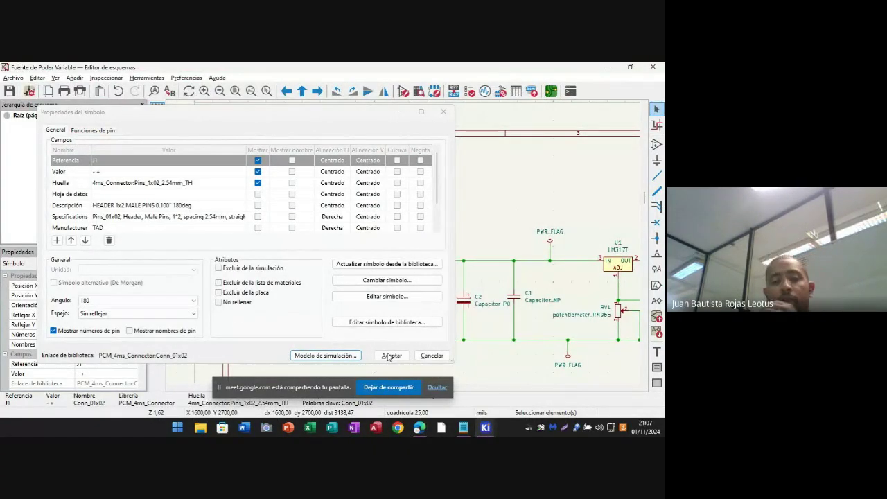
# - Move the screen-sharing notice above the symbol properties dialog so it no longer sits below the dialog's buttons
pyautogui.click(340, 381)
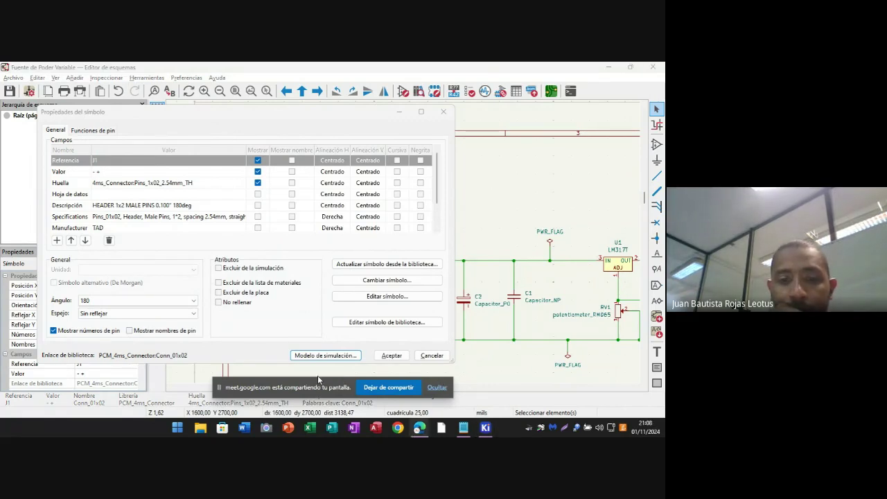
pyautogui.moveTo(296, 388); pyautogui.dragTo(488, 88)
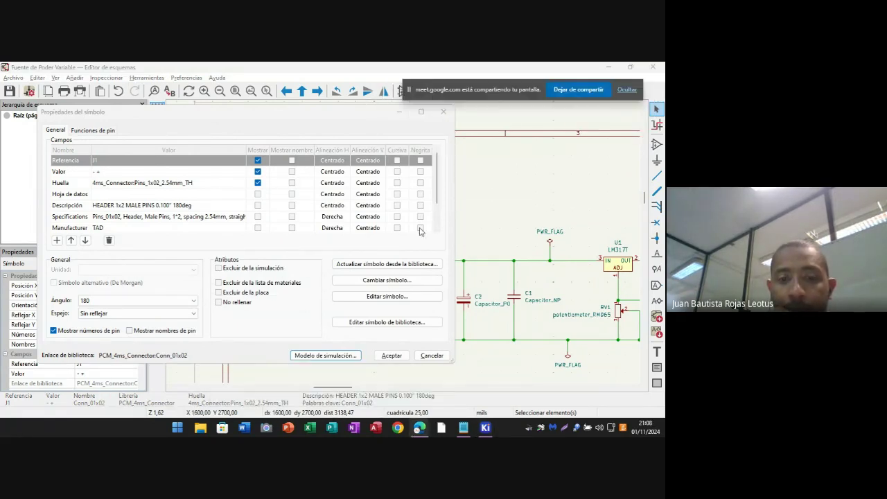
pyautogui.press('super')
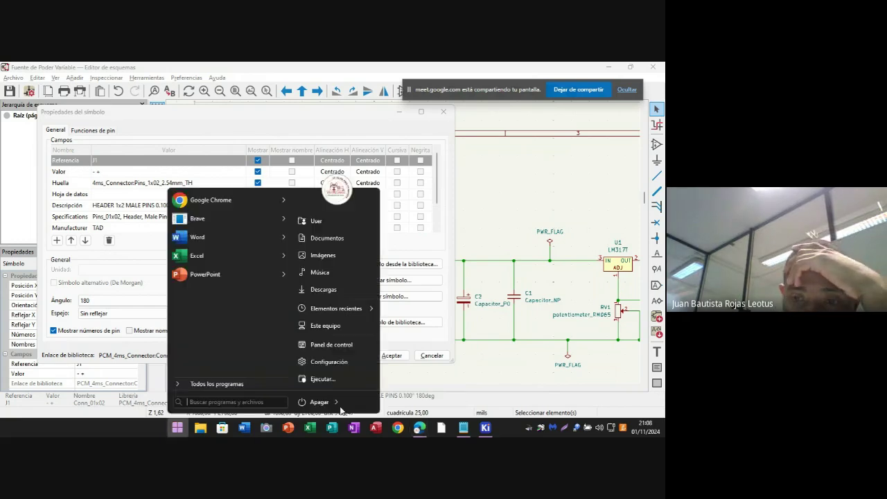
pyautogui.press('super')
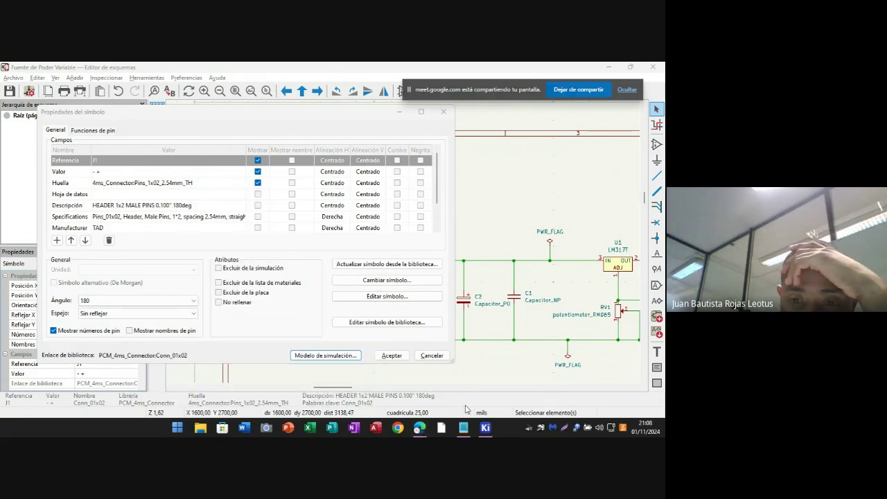
# - Switch to the board editor and move the screen-sharing notice off its toolbar onto the canvas
pyautogui.moveTo(491, 428)
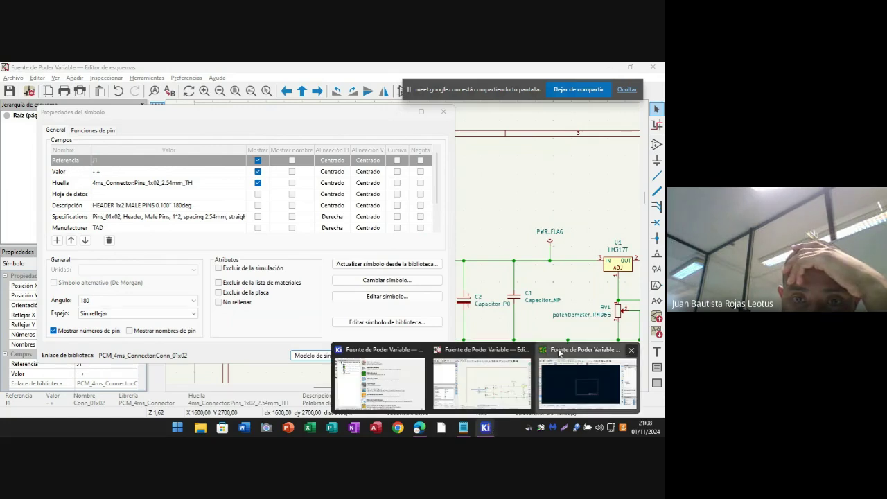
pyautogui.click(552, 348)
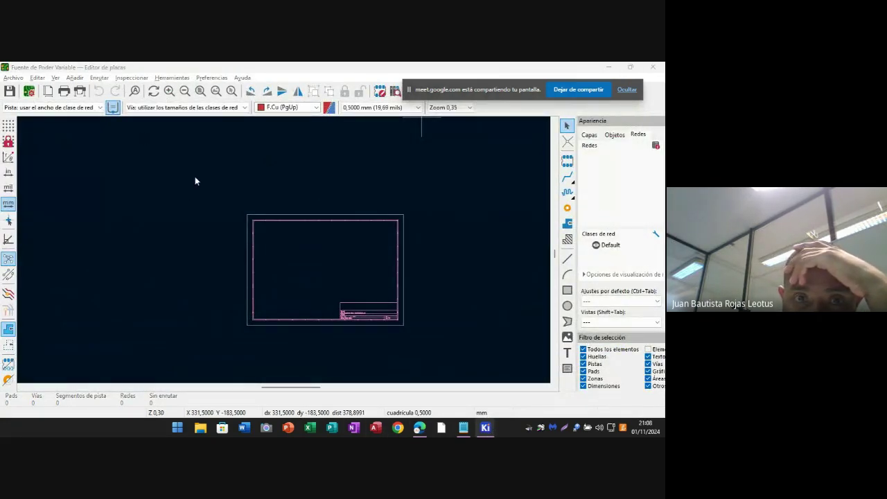
pyautogui.moveTo(487, 98); pyautogui.dragTo(442, 175)
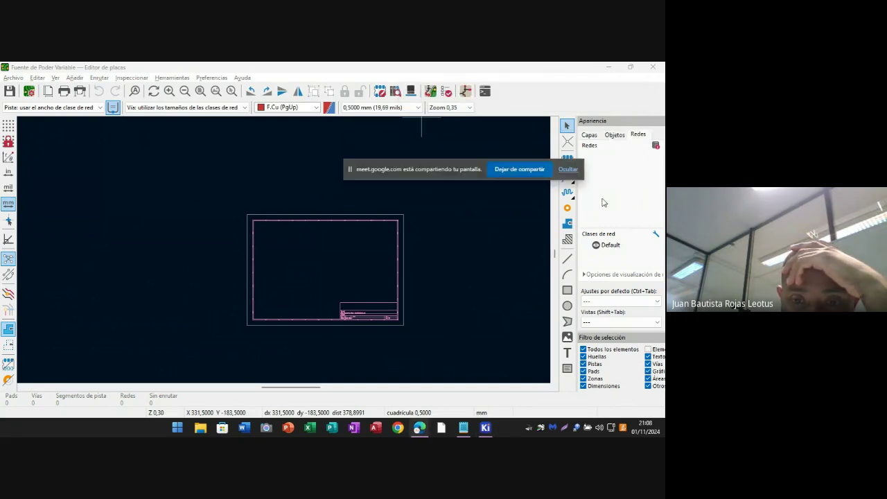
# - Bring the KiCad project manager window to the front
pyautogui.moveTo(493, 431)
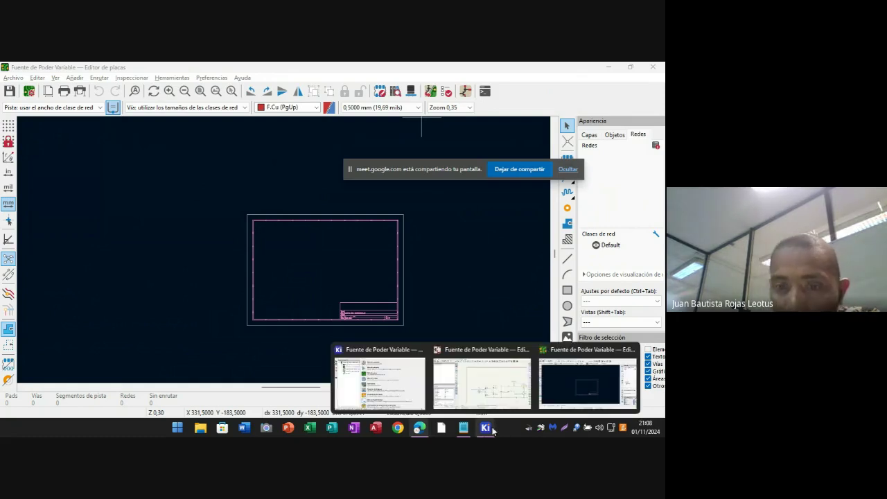
pyautogui.click(379, 381)
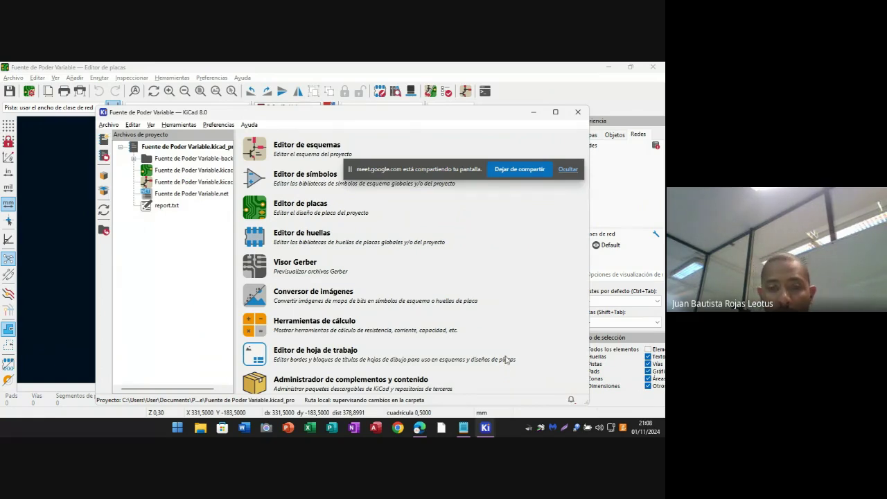
# - Remove 1N40071, the first 1N4007 entry and Proyecto ITLM 1 from KiCad's recent files
pyautogui.rightClick(485, 429)
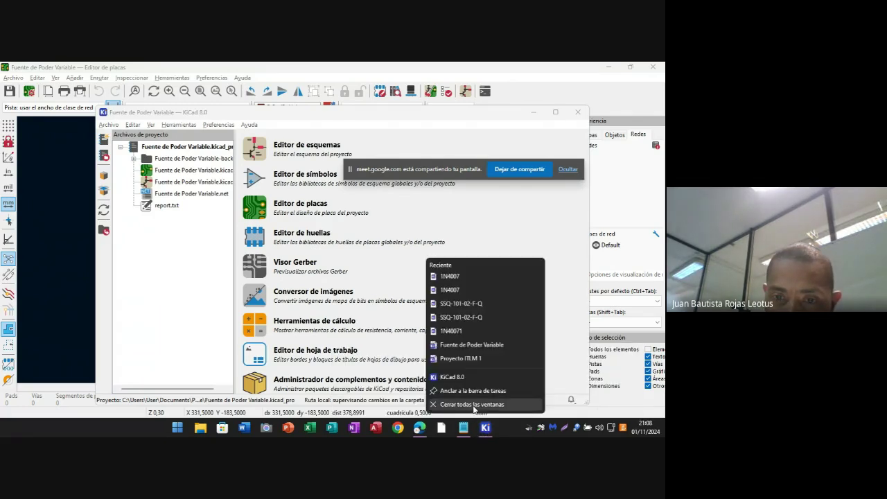
pyautogui.rightClick(476, 332)
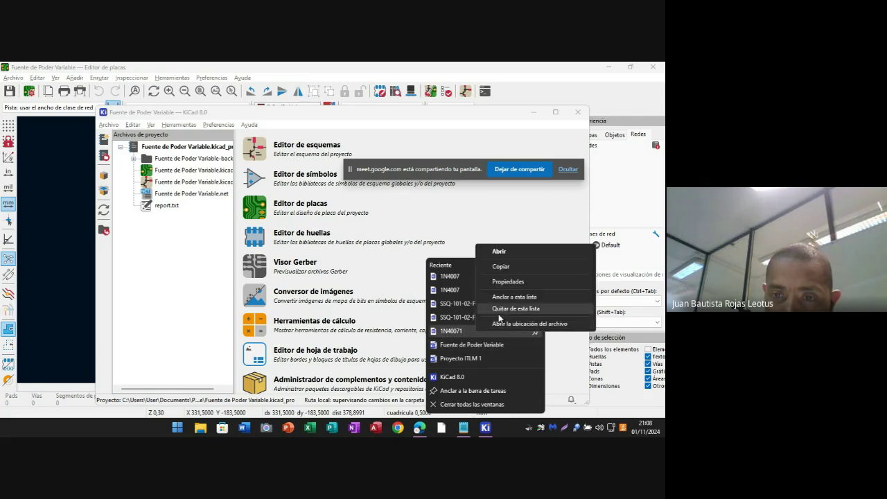
pyautogui.click(499, 309)
pyautogui.rightClick(462, 291)
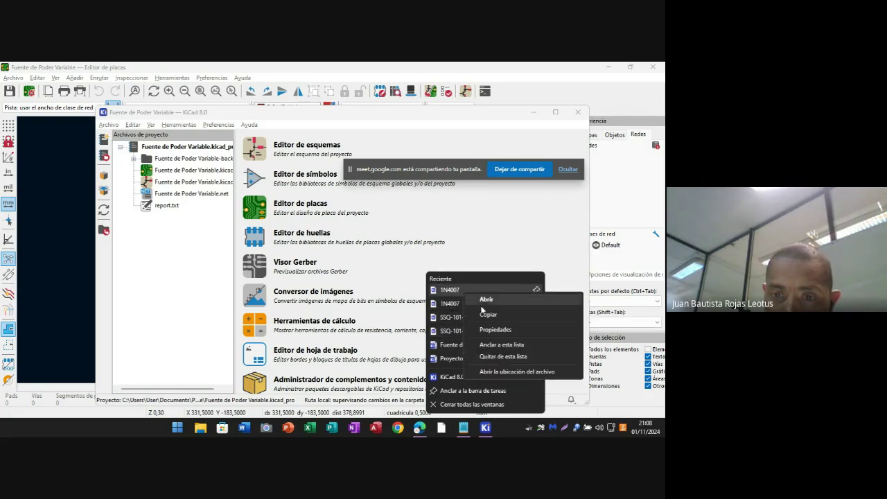
pyautogui.click(496, 358)
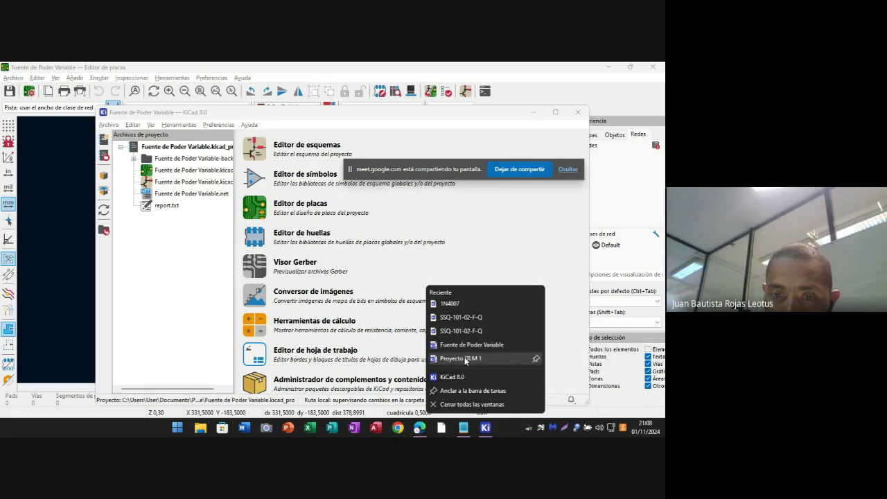
pyautogui.rightClick(464, 360)
pyautogui.click(494, 335)
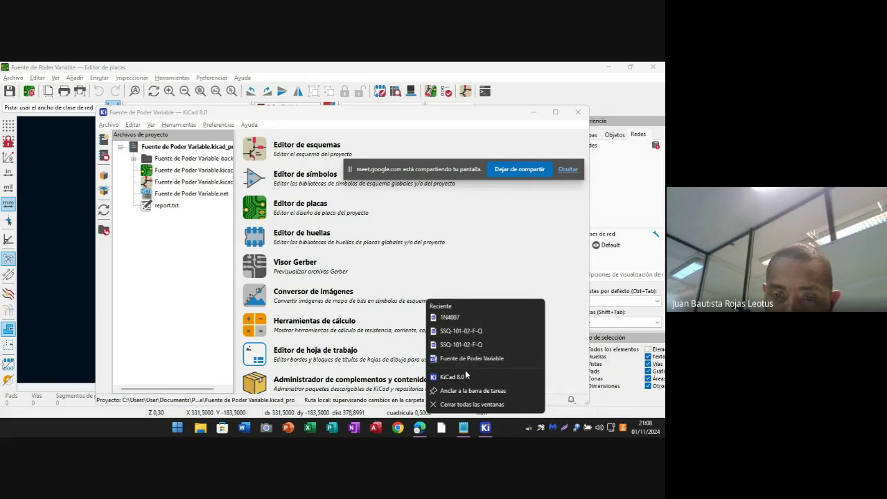
# - Try to close all KiCad windows at once, and select the project manager window
pyautogui.click(458, 409)
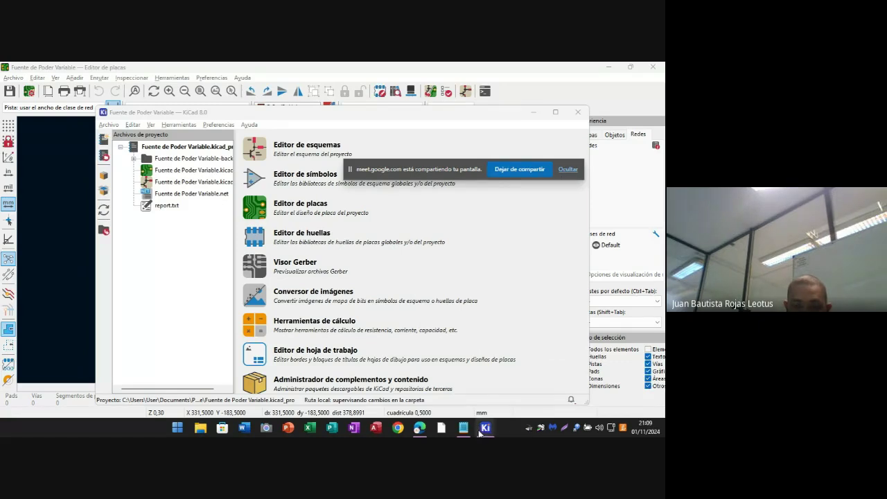
pyautogui.moveTo(482, 429)
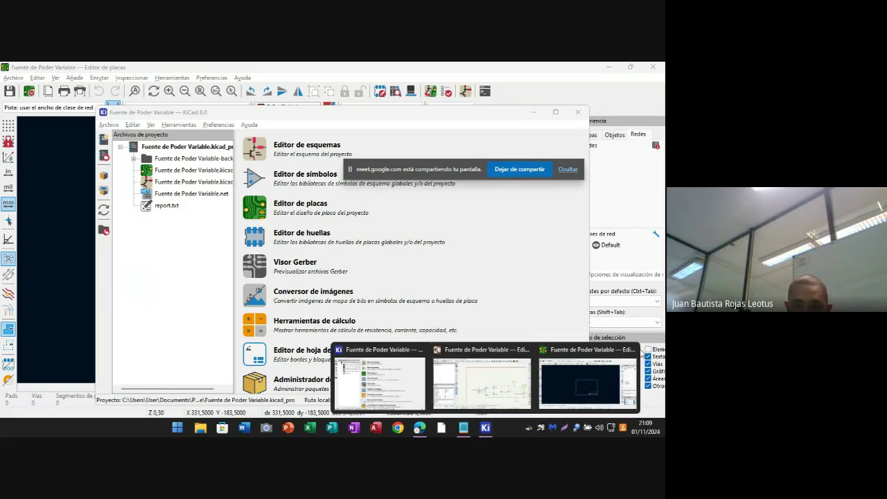
pyautogui.click(396, 392)
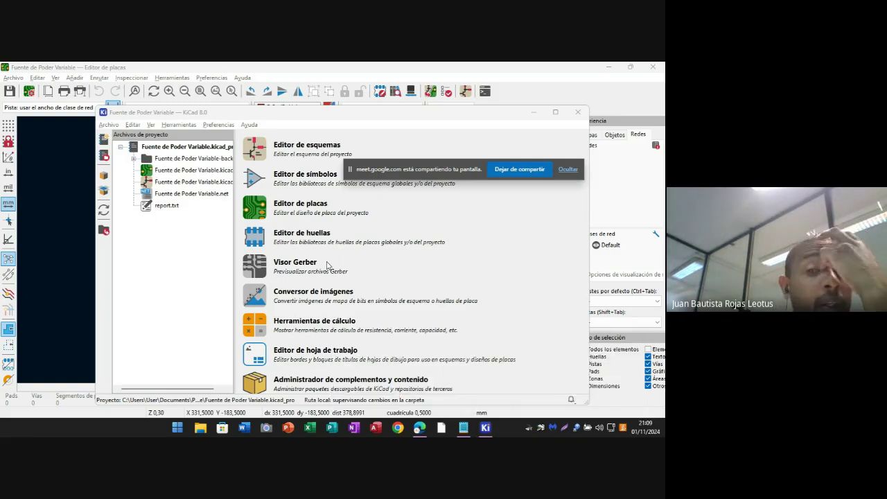
# - End the KiCad EDA task in Task Manager, close Task Manager, and restore the maximized browser window to a smaller size
pyautogui.hotkey('ctrl', 'shift', 'Escape')
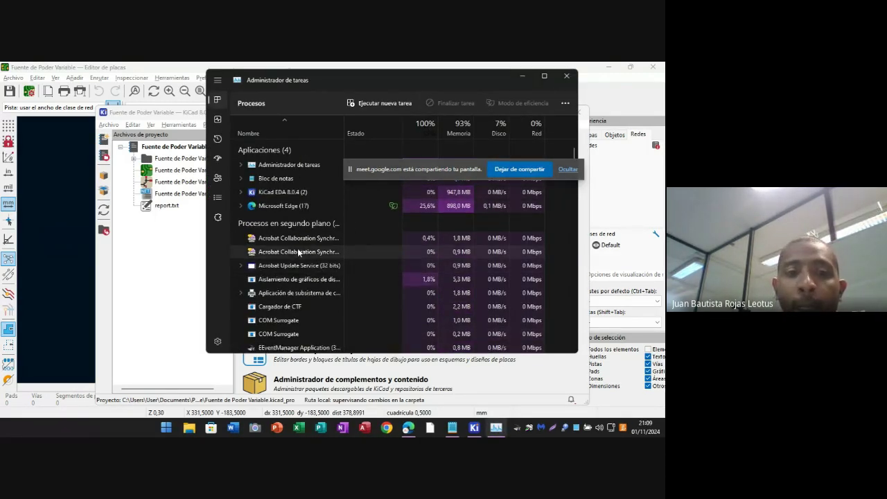
pyautogui.rightClick(290, 195)
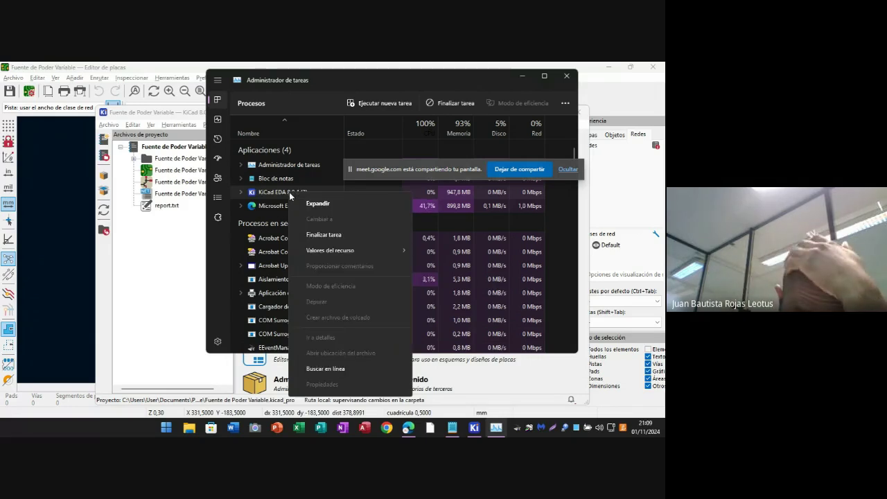
pyautogui.click(324, 235)
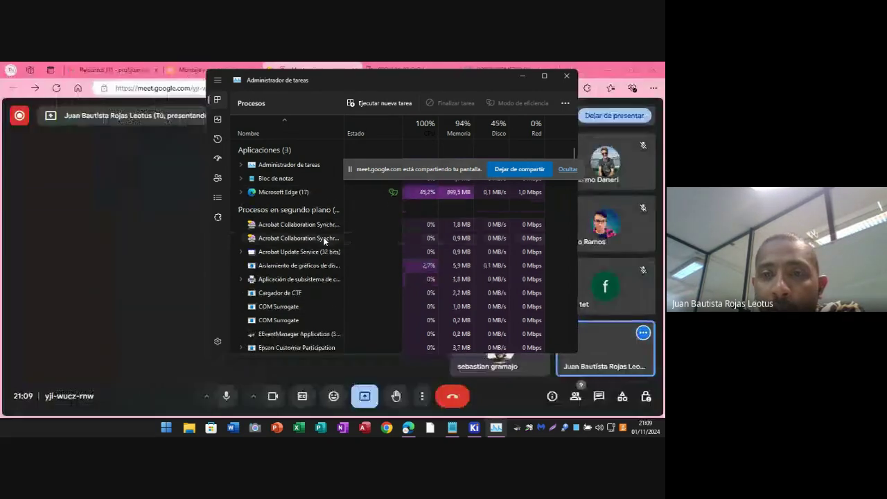
pyautogui.click(572, 76)
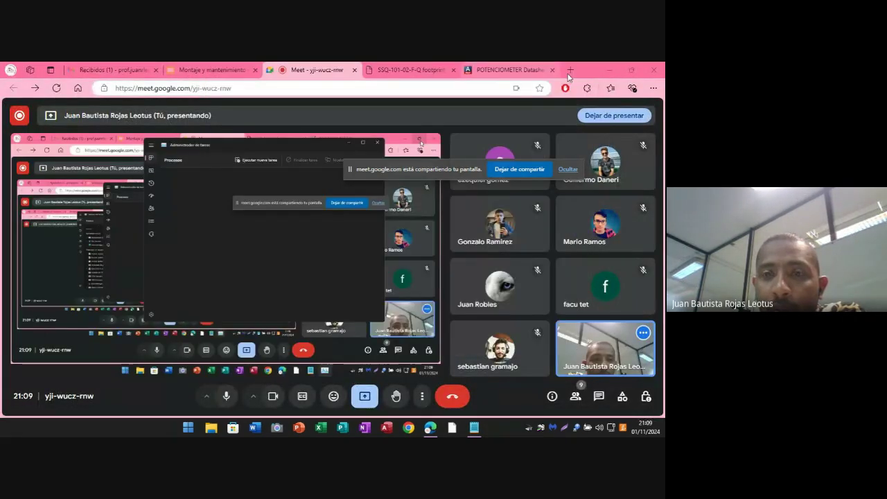
pyautogui.click(631, 70)
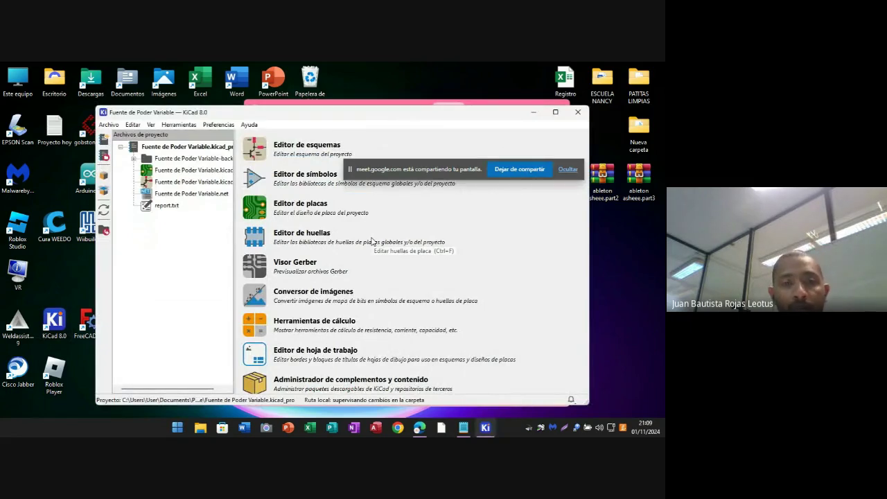
# - Open the Fuente de Poder Variable schematic, answer the recovery prompt, and move the screen-sharing notice below the circuit
pyautogui.click(173, 186)
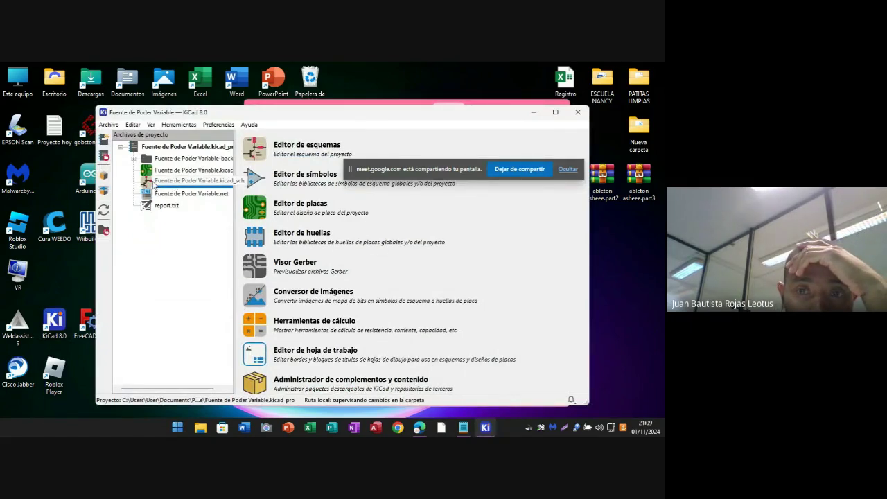
pyautogui.doubleClick(153, 183)
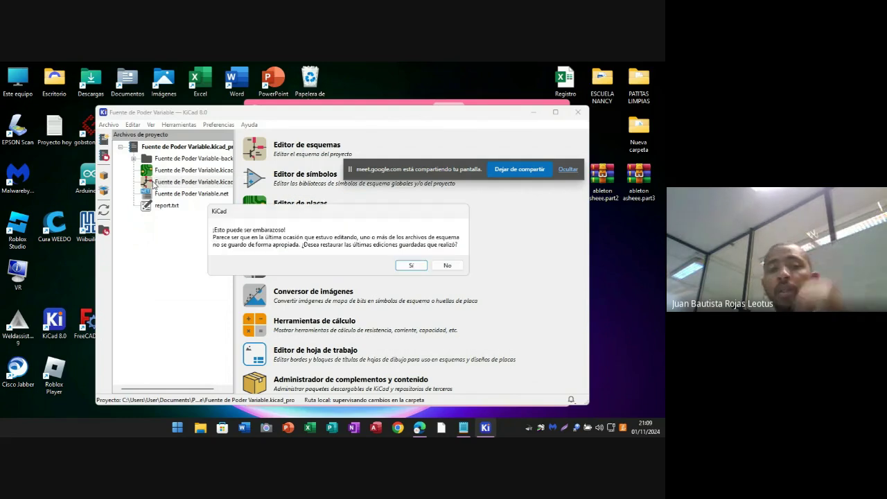
pyautogui.click(410, 267)
pyautogui.click(450, 269)
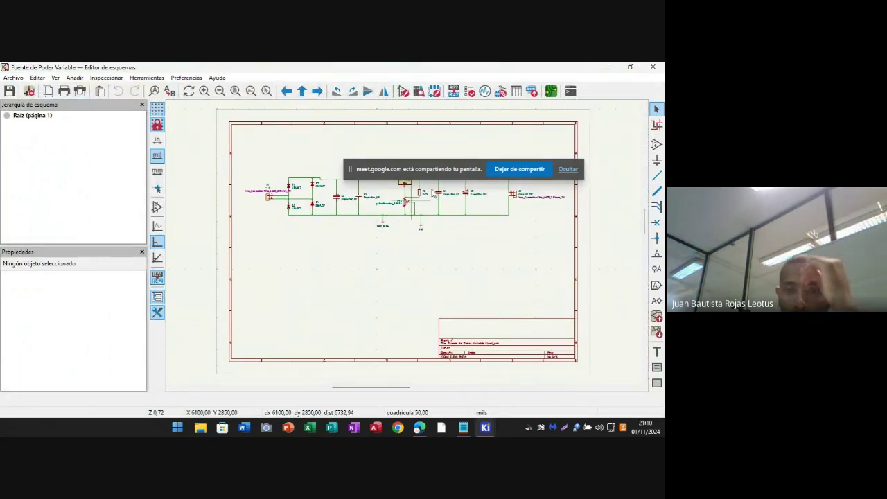
pyautogui.moveTo(454, 172); pyautogui.dragTo(299, 335)
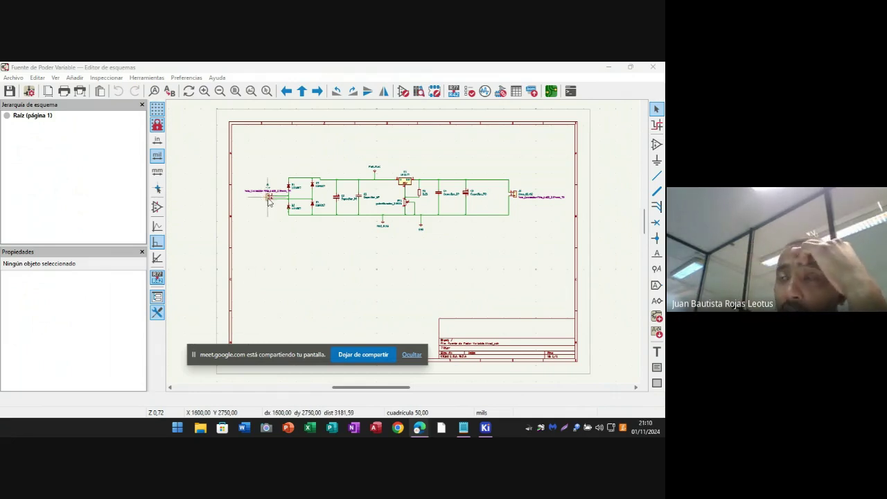
# - Open the symbol editor from the schematic, view its canvas and libraries, and close it again
pyautogui.click(403, 92)
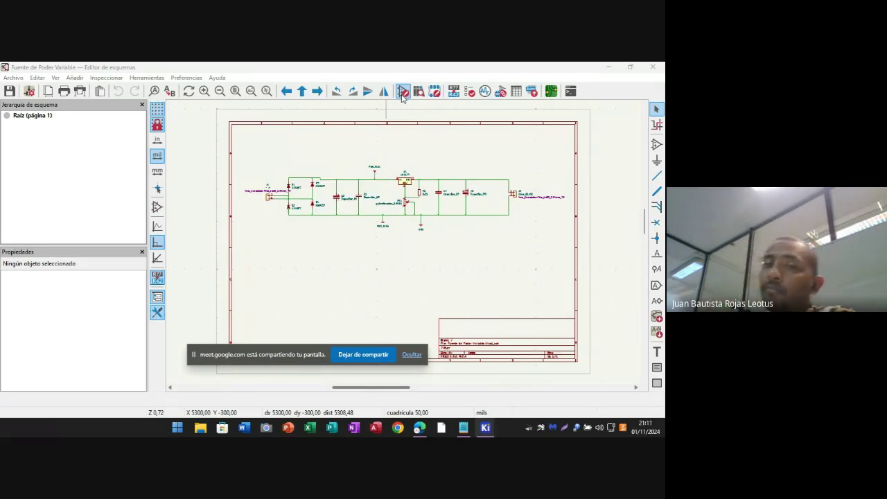
pyautogui.click(402, 93)
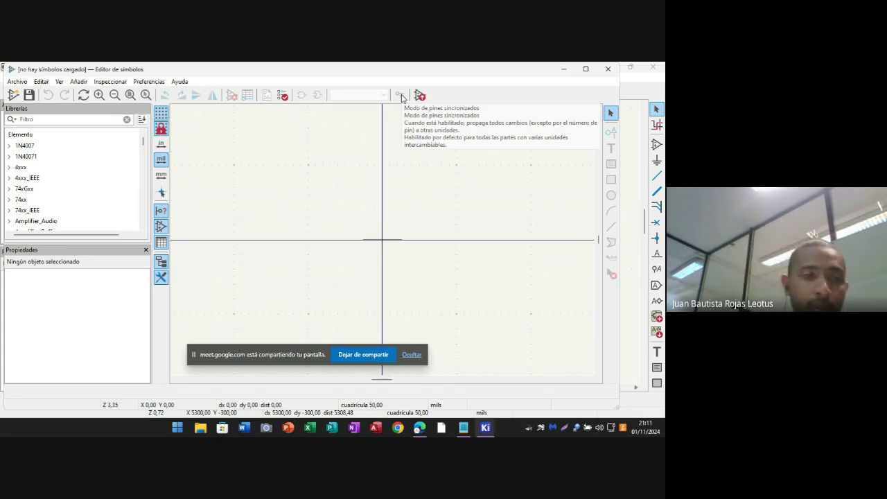
pyautogui.scroll(-15, 382, 242)
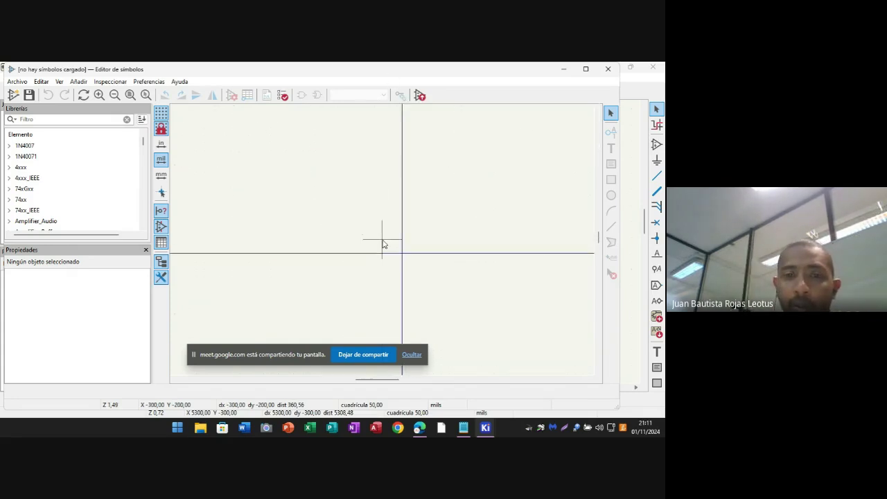
pyautogui.scroll(12, 383, 243)
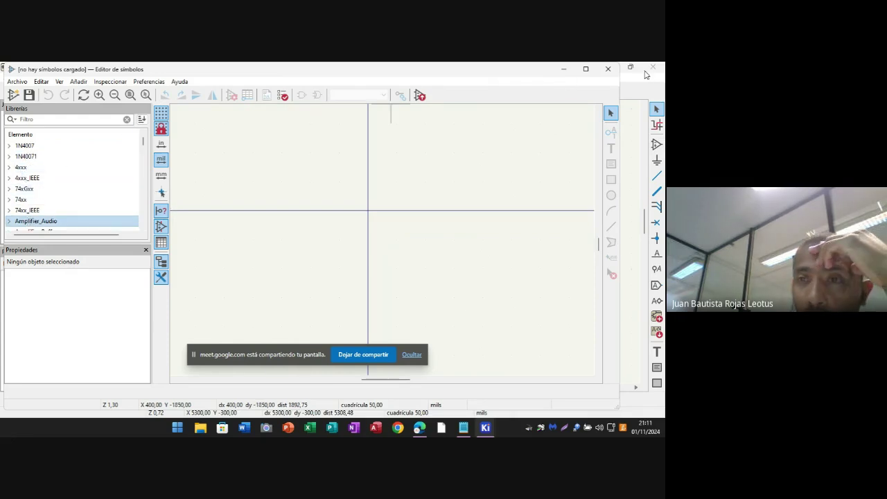
pyautogui.click(608, 69)
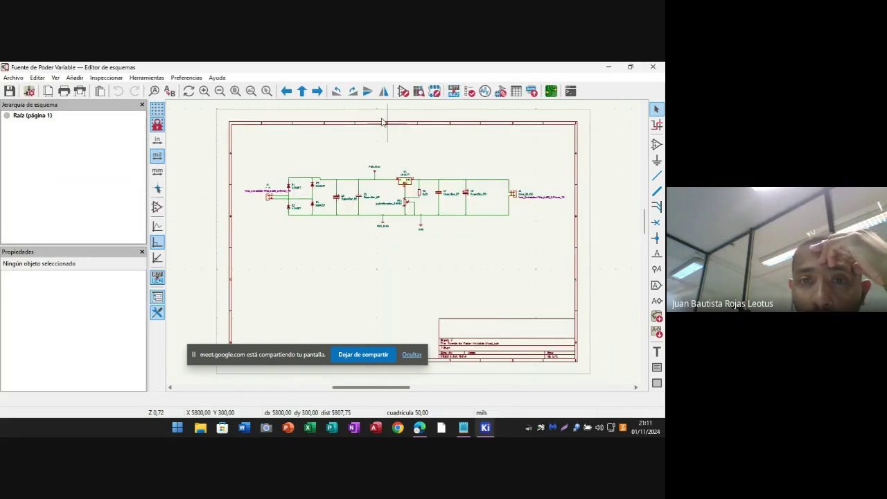
# - Open the footprint editor, look over the Button_Switch_THT and Battery entries in its library list, and close it
pyautogui.click(433, 96)
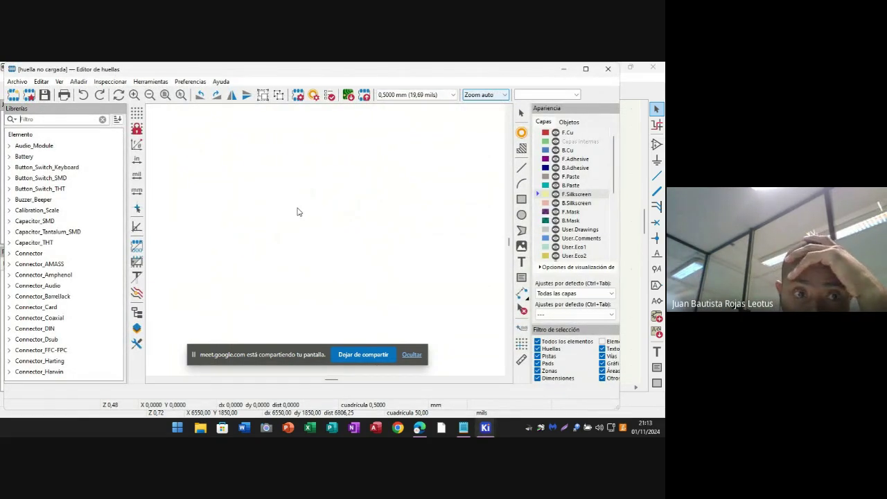
pyautogui.click(25, 190)
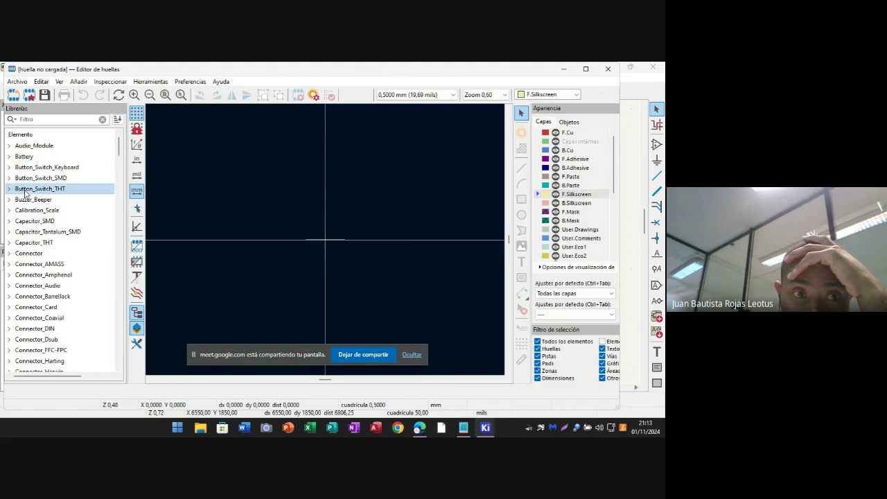
pyautogui.click(27, 158)
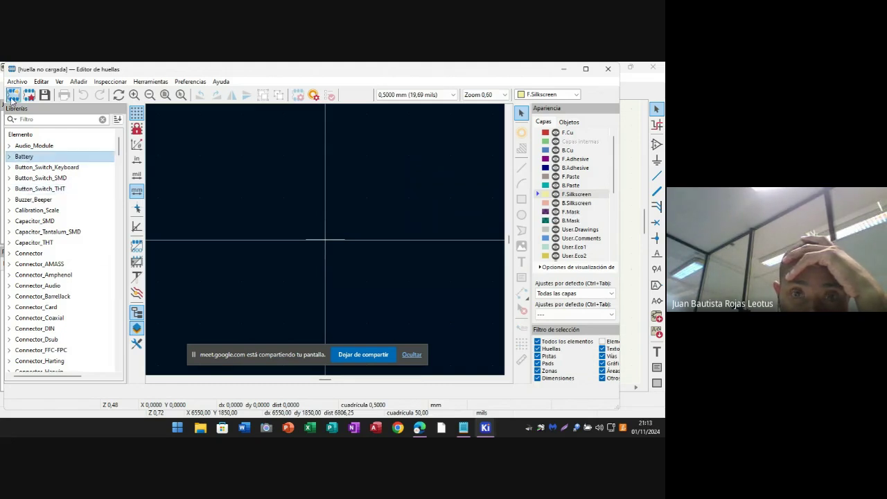
pyautogui.click(608, 76)
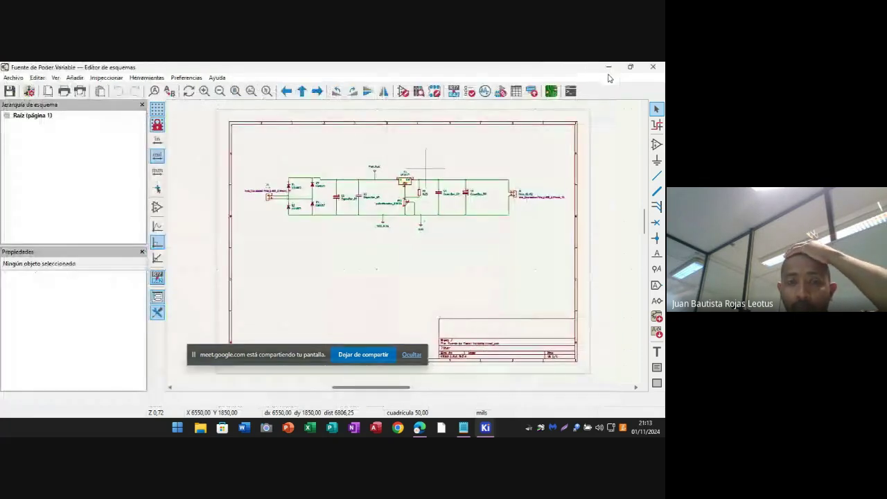
# - Open the schematic's footprint assignment window, select diode D1, and browse the filtered footprint list
pyautogui.click(500, 91)
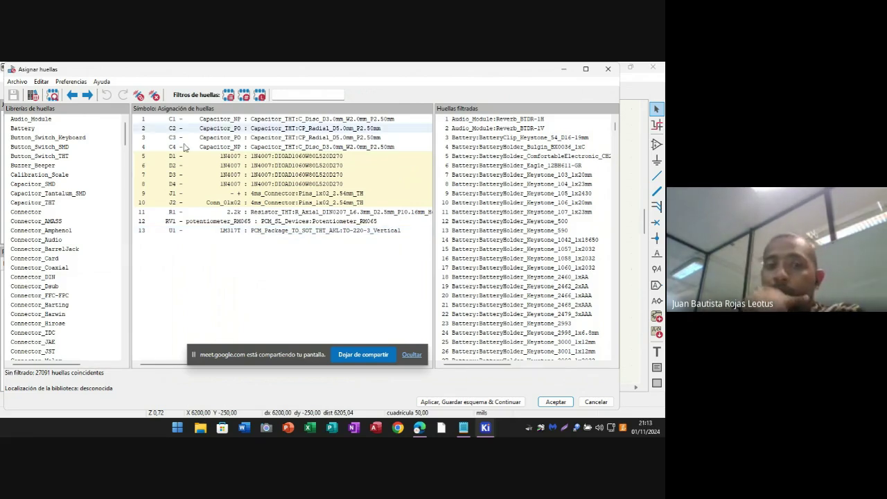
pyautogui.click(234, 160)
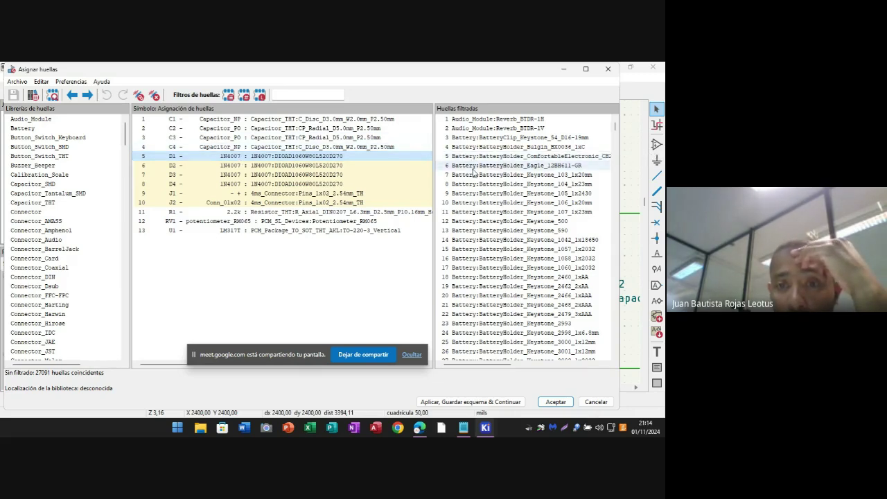
pyautogui.scroll(-3, 517, 230)
pyautogui.scroll(-3, 517, 230)
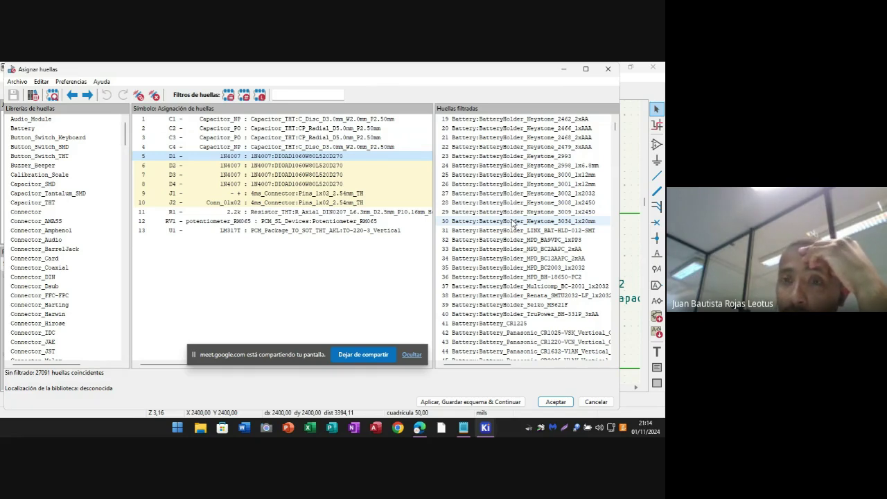
pyautogui.scroll(-20, 512, 223)
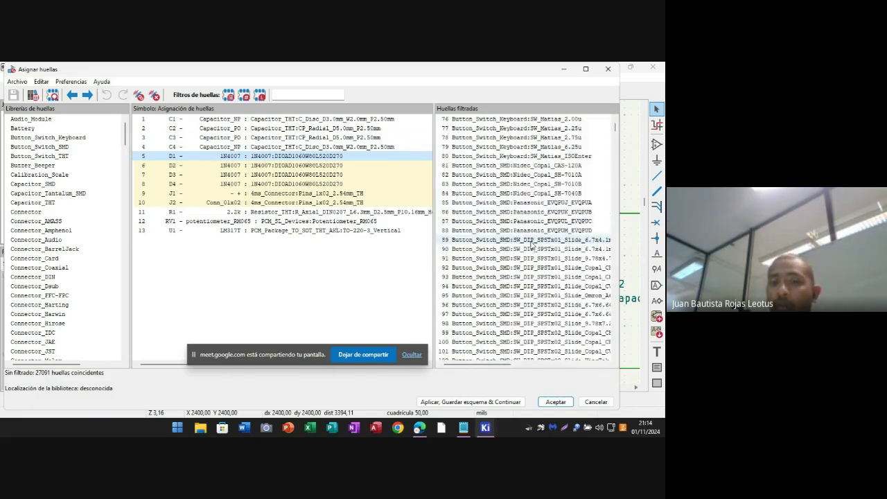
pyautogui.scroll(-4, 534, 243)
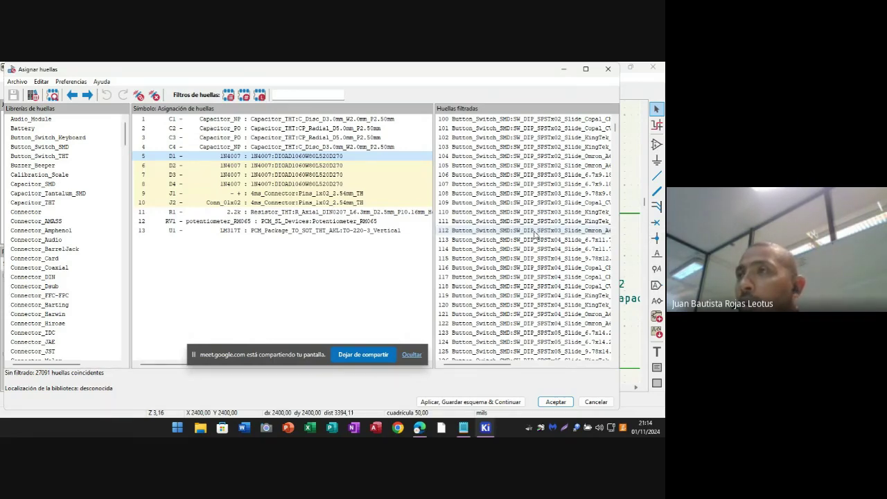
# - Review the footprints assigned to capacitors C1 to C4 one by one, ending on diode D1
pyautogui.click(365, 128)
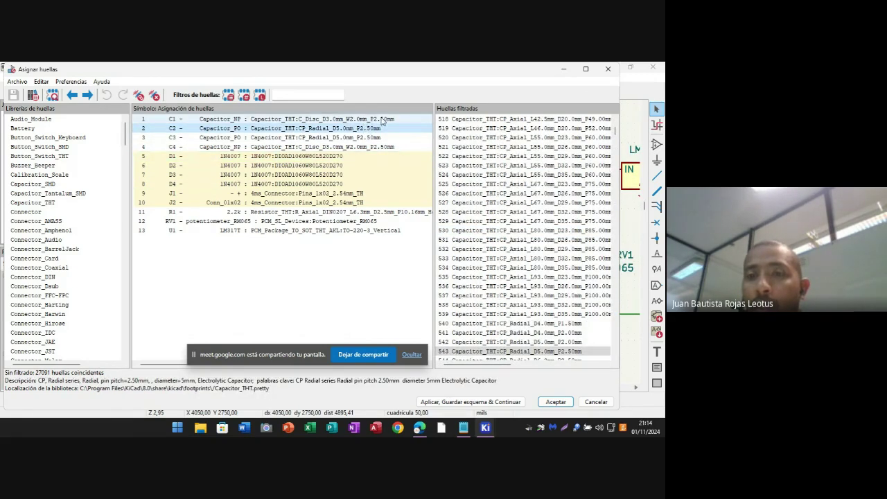
pyautogui.click(296, 138)
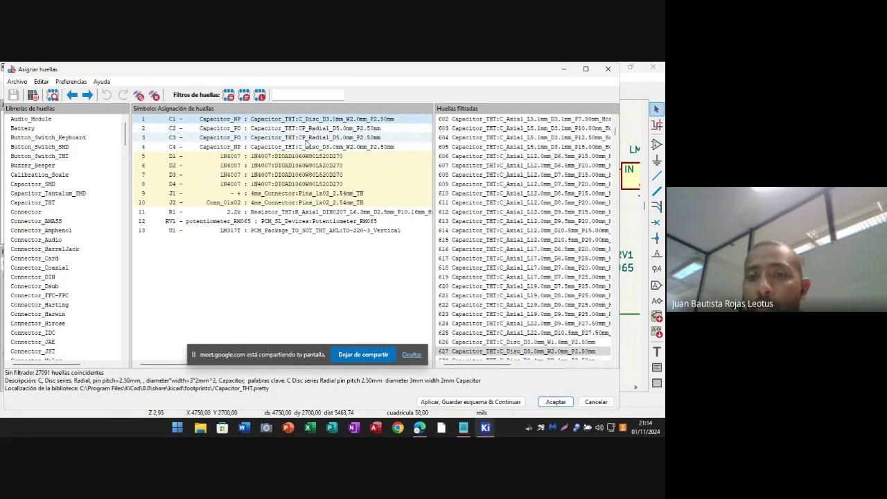
pyautogui.click(298, 129)
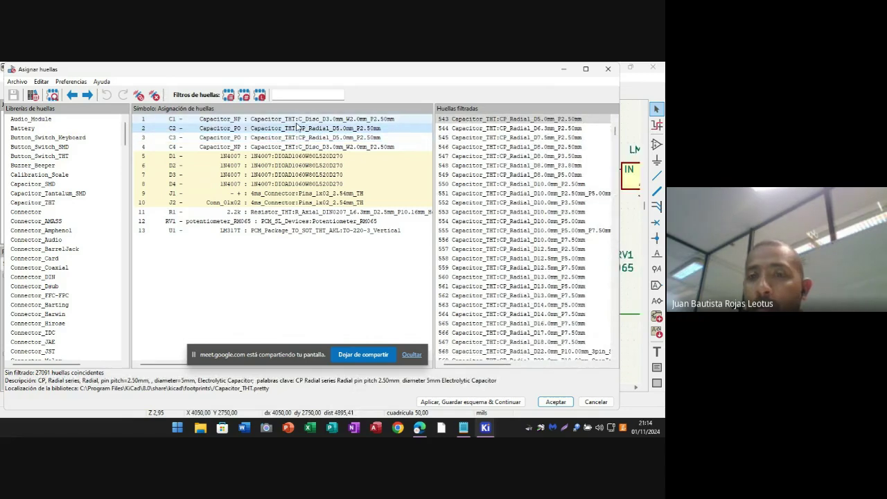
pyautogui.click(300, 119)
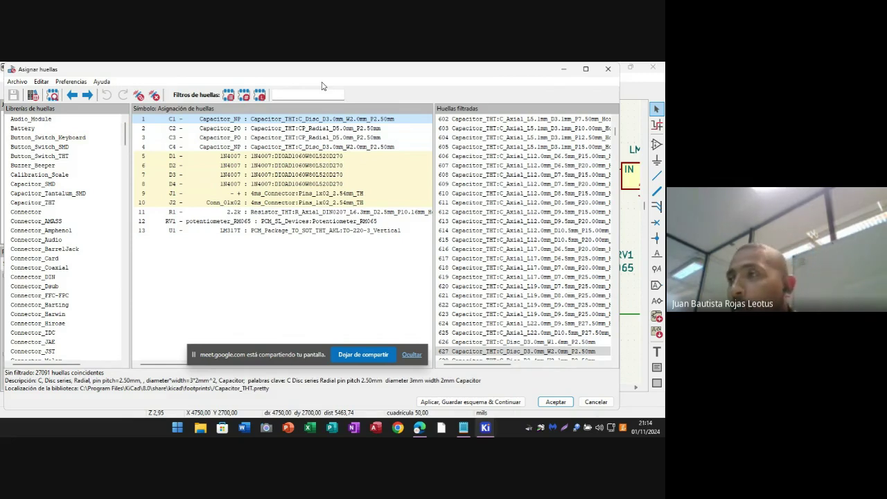
pyautogui.press('Down')
pyautogui.press('Down')
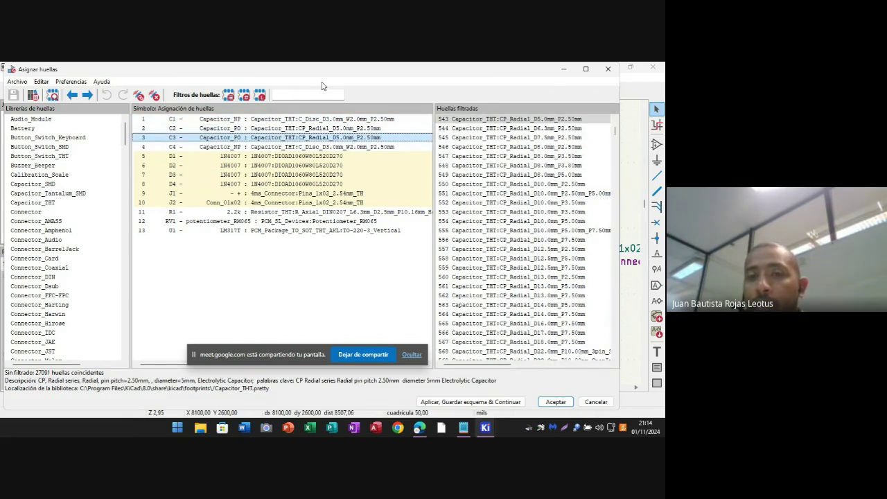
pyautogui.press('Down')
pyautogui.press('Down')
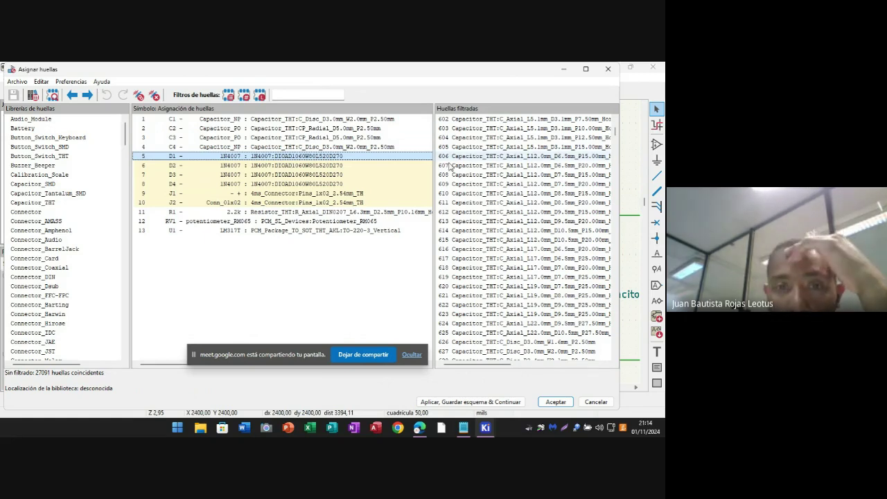
# - With diode D1 selected, examine the filtered footprints from the Capacitor_THT entries through Capacitor_Tantalum_SMD to the first Connector entries
pyautogui.keyDown('shift'); pyautogui.click(332, 165); pyautogui.keyUp('shift')
pyautogui.click(332, 158)
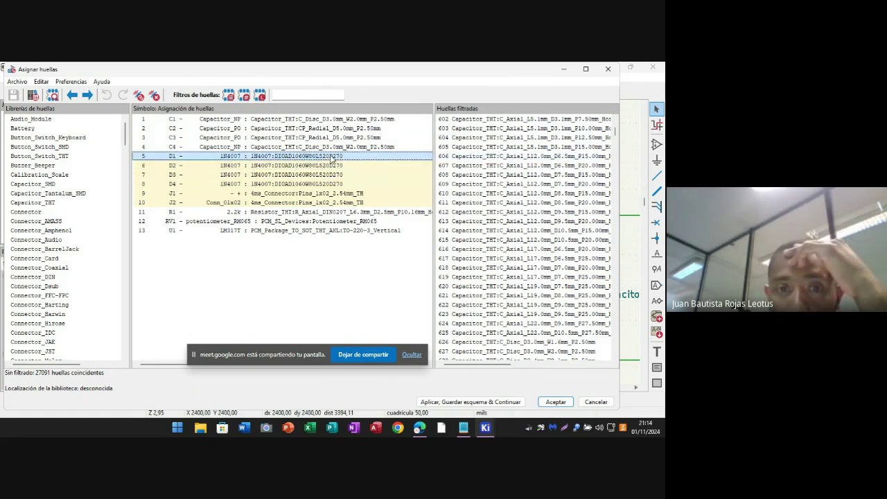
pyautogui.scroll(-4, 532, 191)
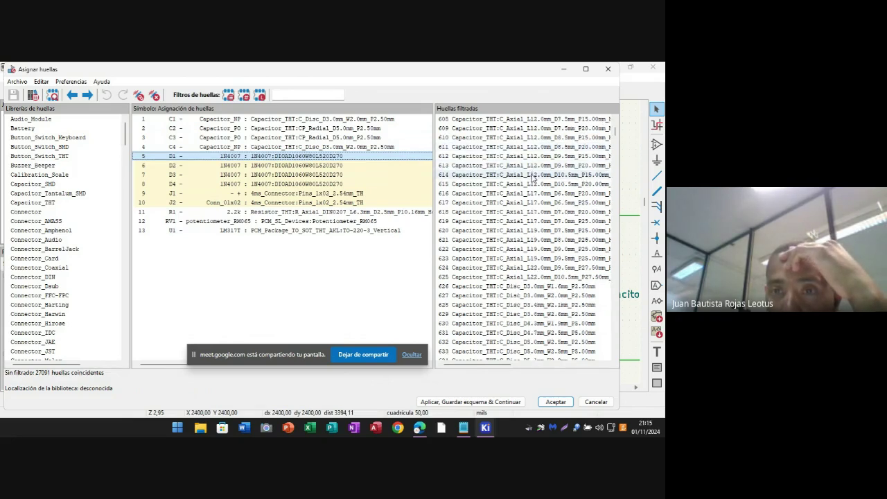
pyautogui.scroll(-11, 533, 201)
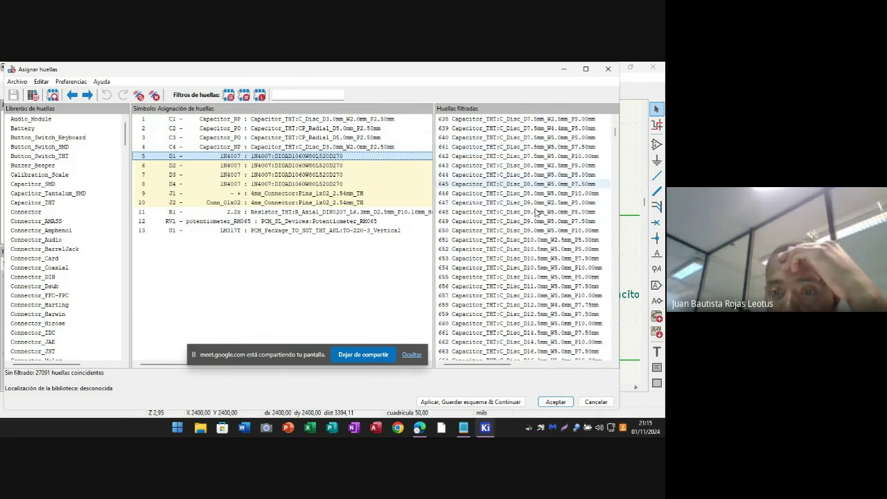
pyautogui.scroll(-7, 536, 213)
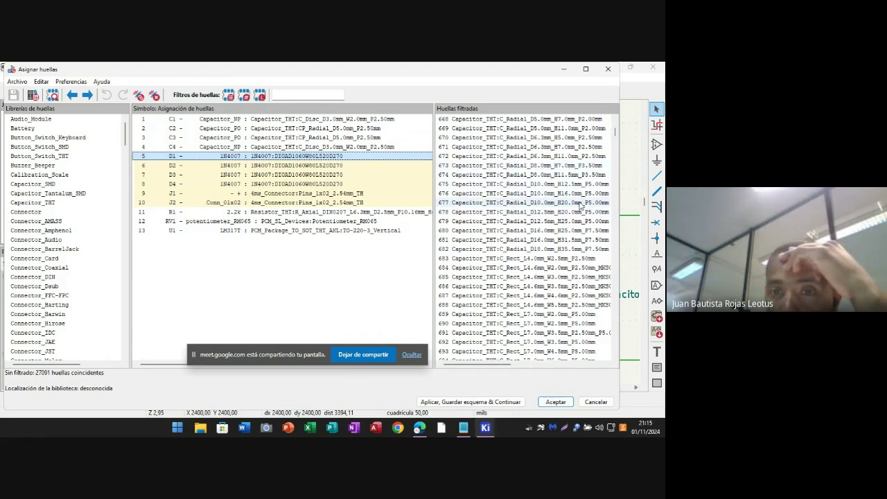
pyautogui.scroll(-5, 573, 218)
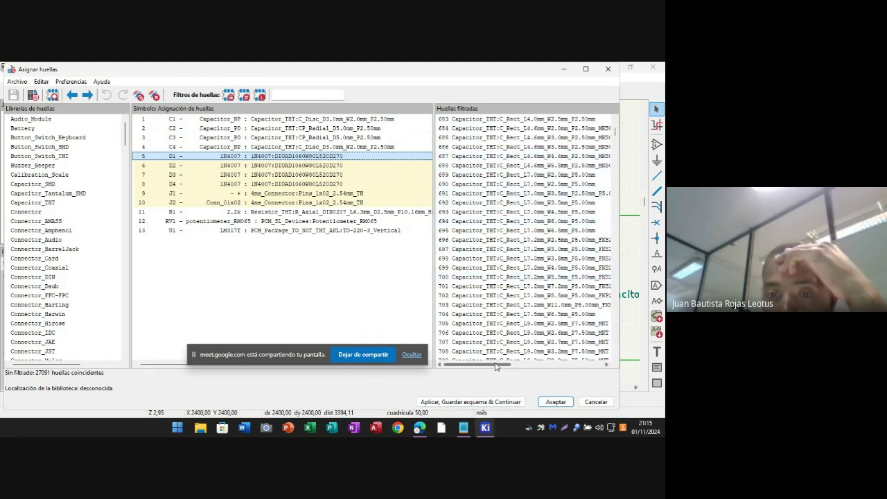
pyautogui.moveTo(494, 366)
pyautogui.mouseDown()
pyautogui.moveTo(519, 373)
pyautogui.moveTo(494, 371)
pyautogui.mouseUp()
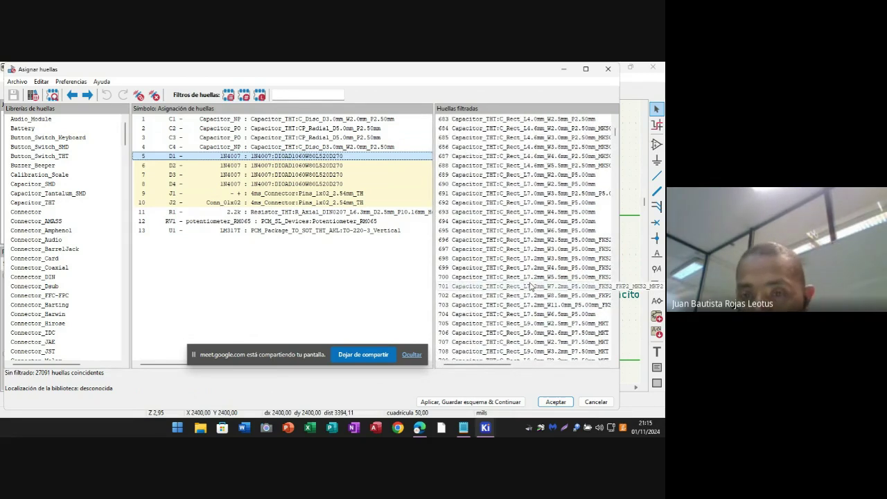
pyautogui.scroll(-17, 530, 286)
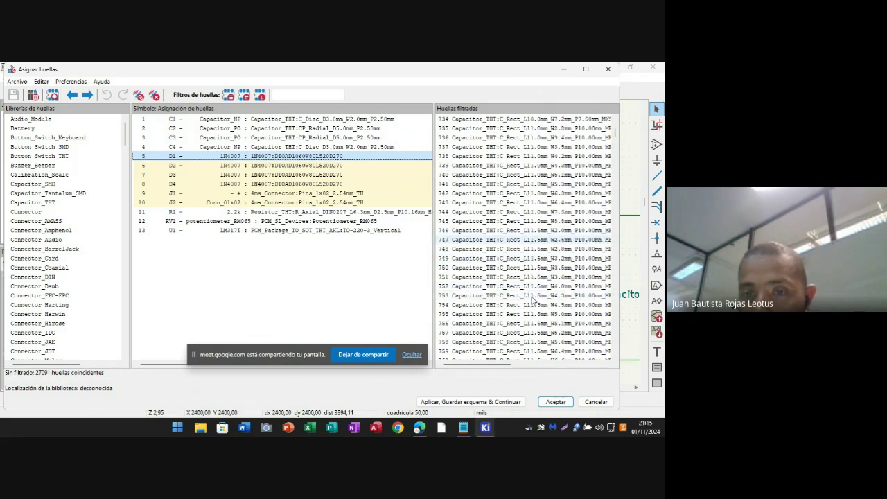
pyautogui.scroll(-19, 532, 299)
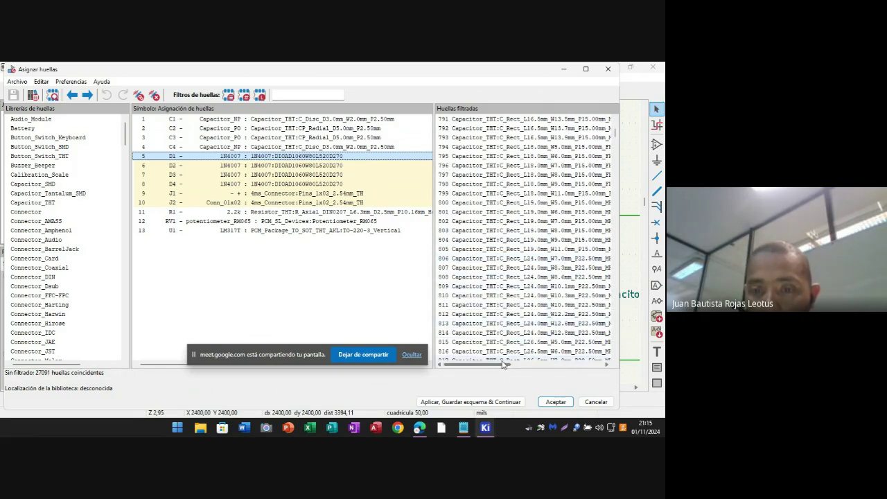
pyautogui.scroll(-19, 543, 335)
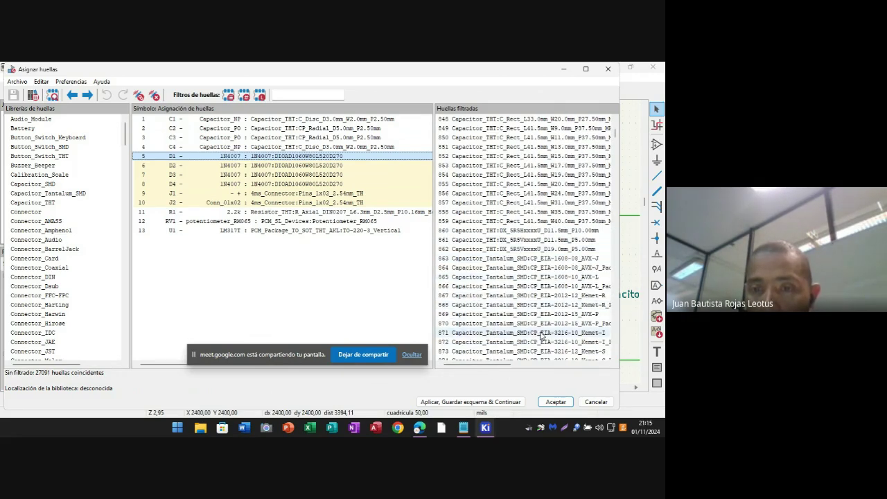
pyautogui.scroll(-15, 548, 331)
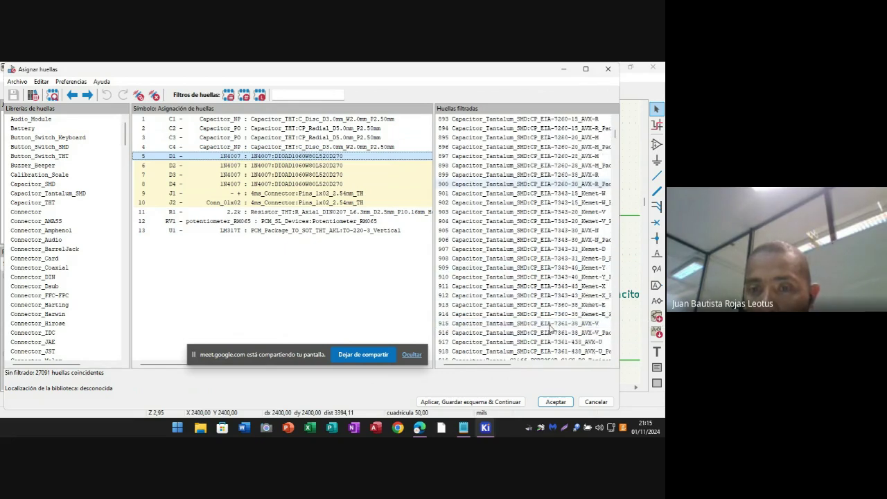
pyautogui.scroll(-5, 551, 330)
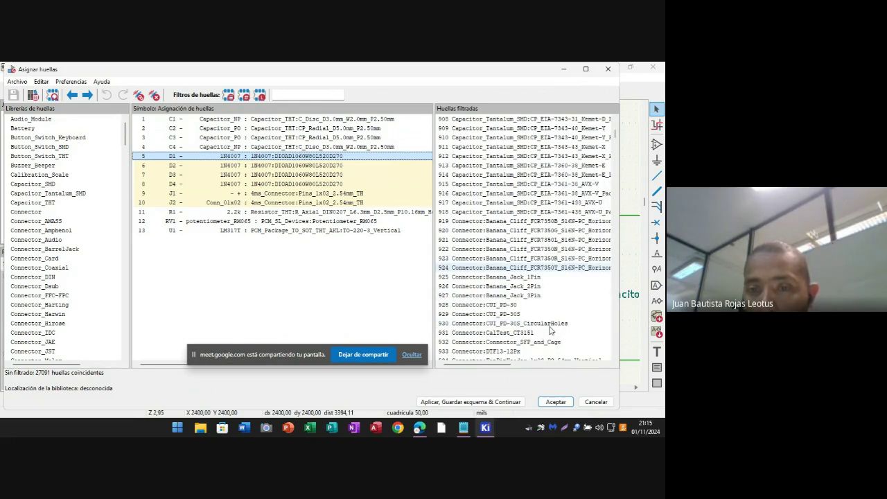
pyautogui.scroll(4, 570, 310)
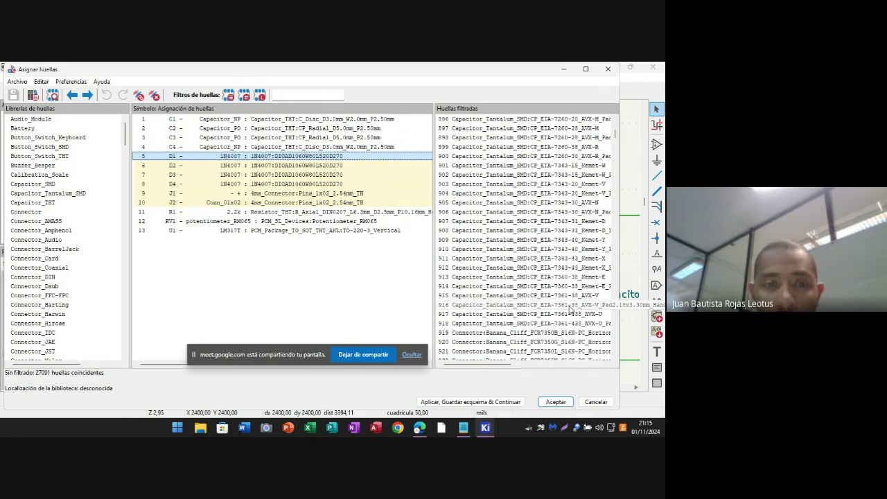
# - Select connector J1 and look through the Connector footprints, including the Banana_Cliff entries, in the filtered list
pyautogui.click(338, 194)
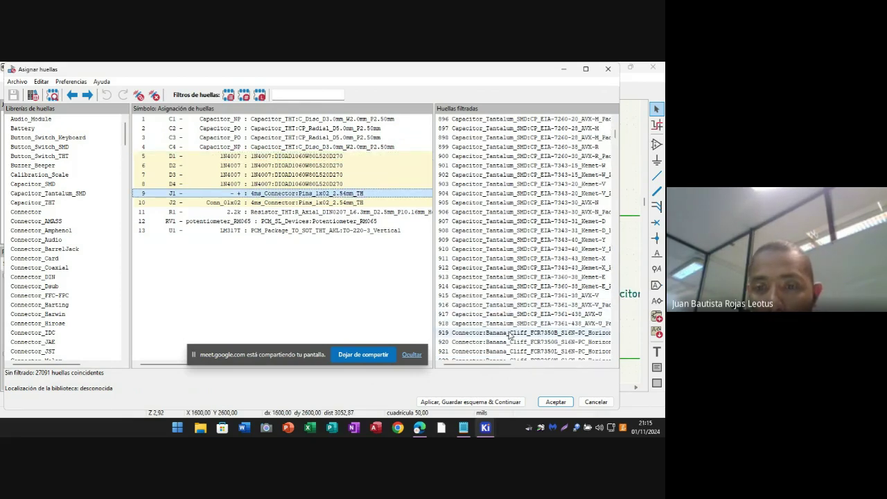
pyautogui.click(510, 333)
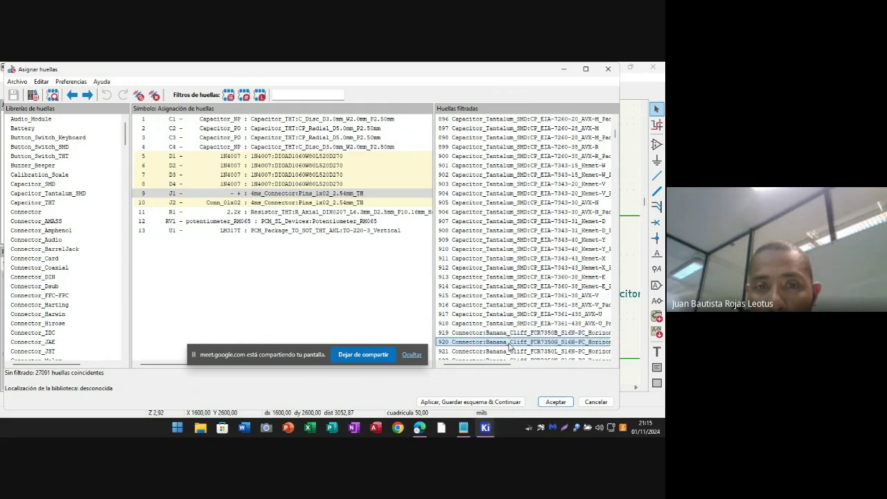
pyautogui.click(510, 342)
pyautogui.scroll(-8, 511, 345)
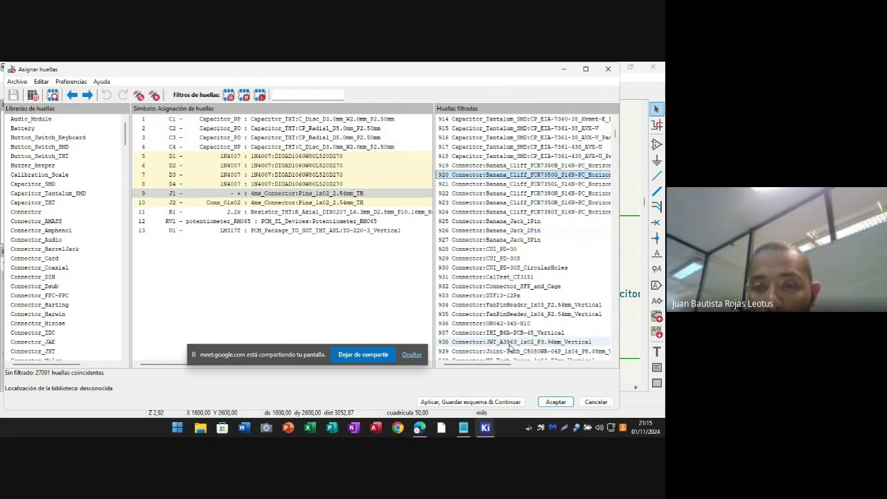
pyautogui.scroll(9, 510, 345)
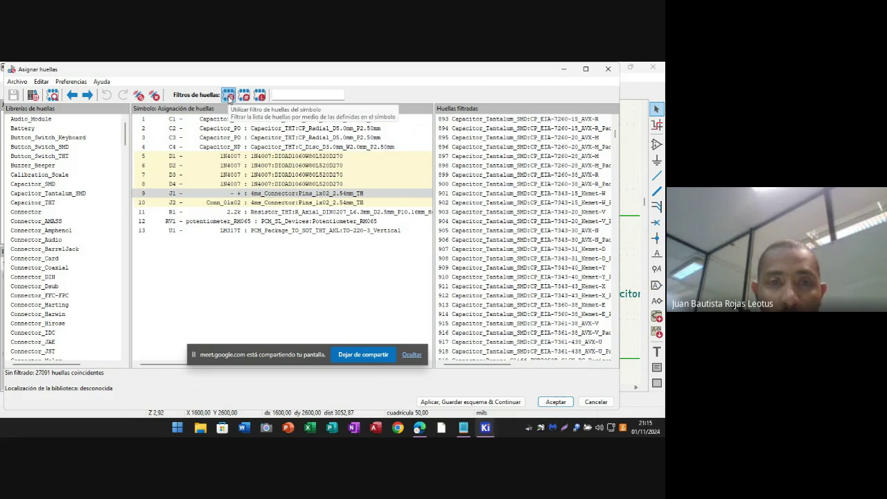
# - Select diode D1 and turn on filtering of the footprint list by library
pyautogui.click(283, 161)
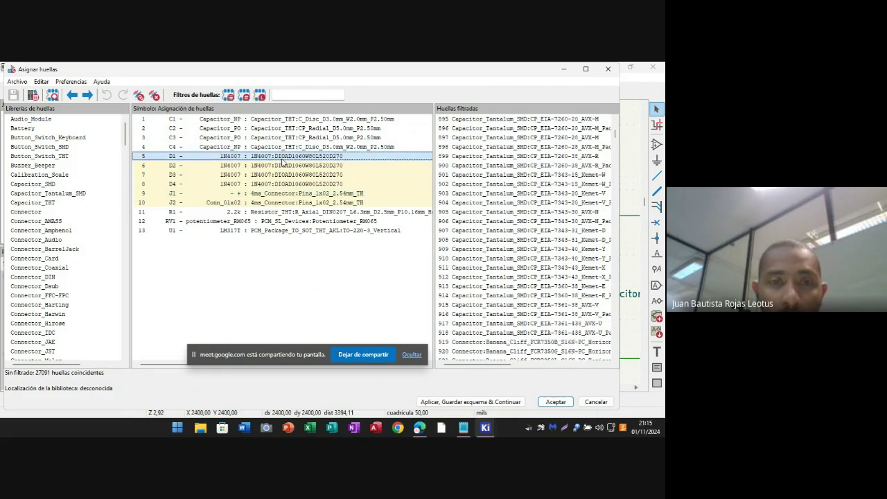
pyautogui.click(283, 93)
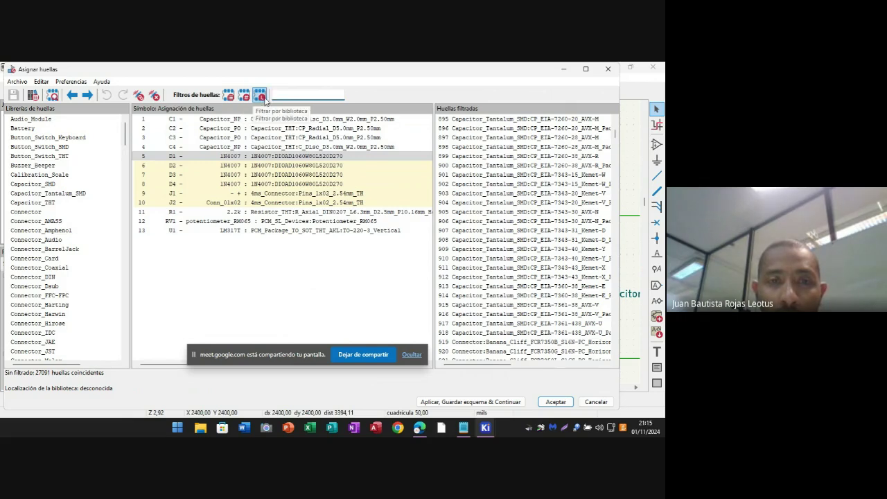
pyautogui.click(264, 99)
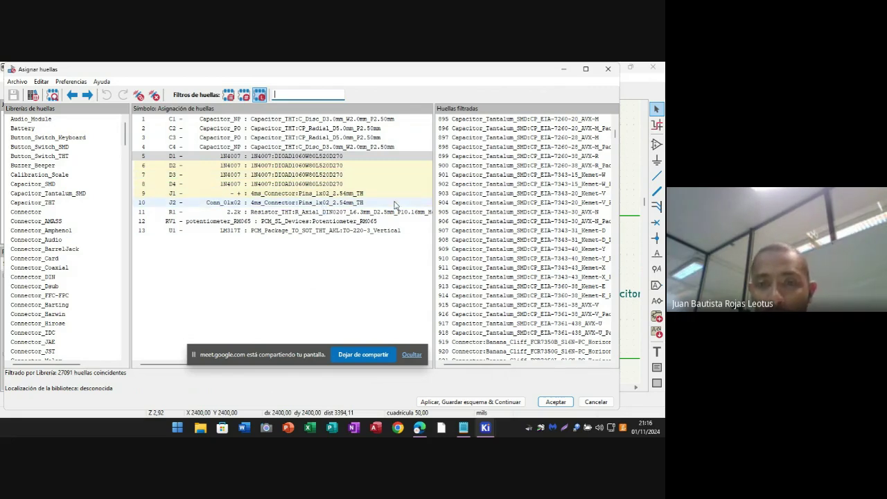
# - View the Capacitor_Tantalum_SMD footprint CP_EIA-7343-20_Kemet-V_Pad2.25x2.55mm_HandSolder in the footprint viewer and close the viewer
pyautogui.click(460, 203)
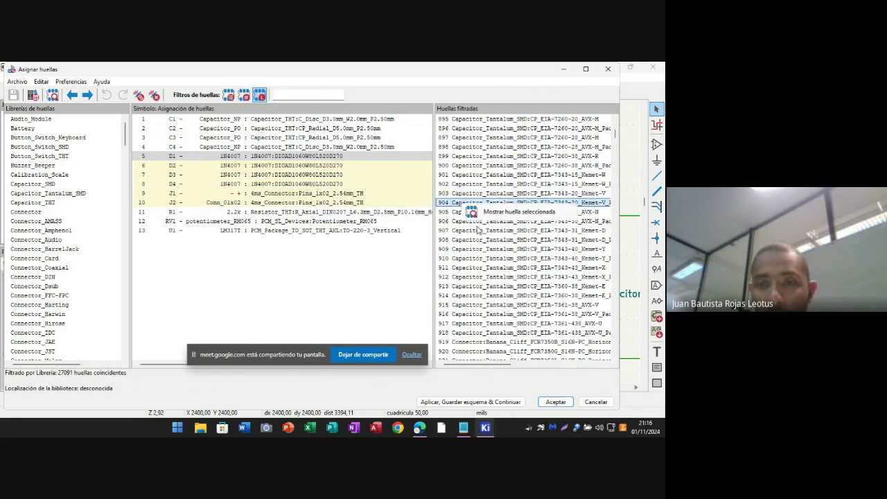
pyautogui.rightClick(340, 158)
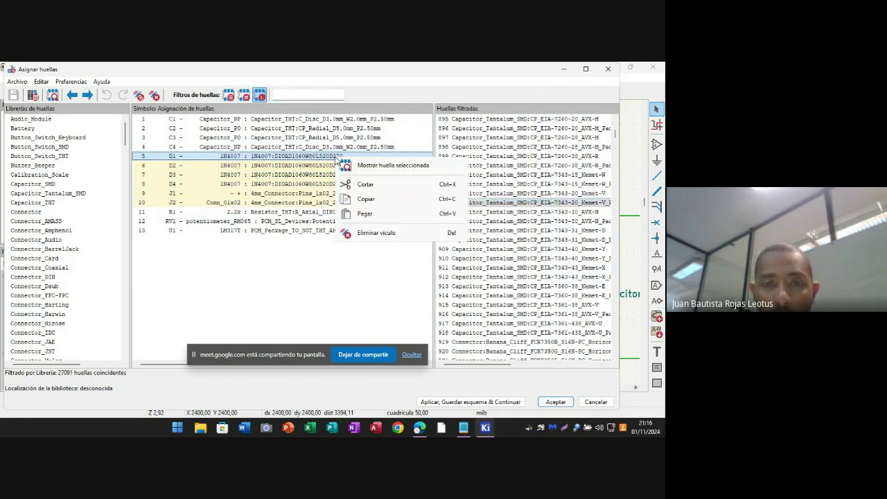
pyautogui.click(360, 169)
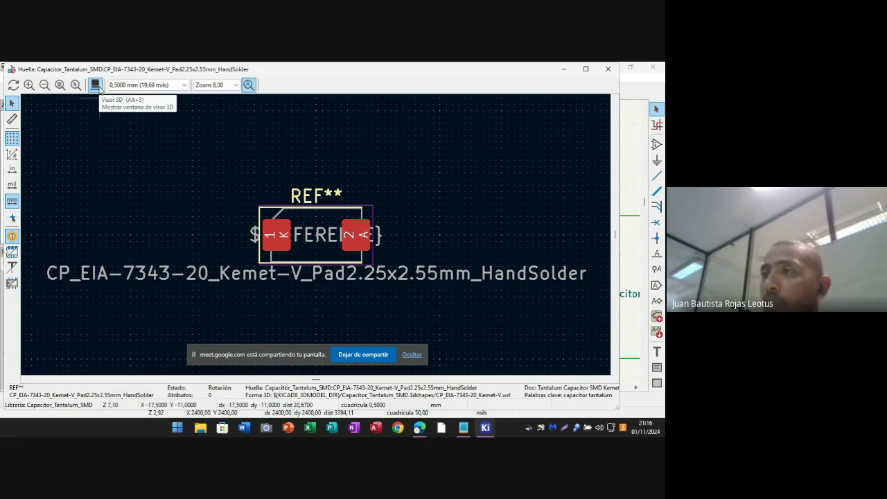
pyautogui.click(607, 69)
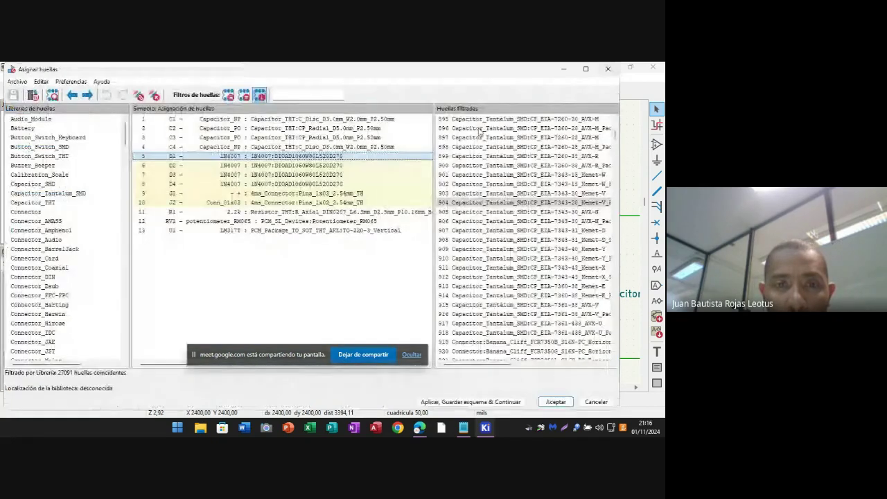
# - Apply the footprint assignments, save the schematic, and accept to close the assignment window
pyautogui.rightClick(312, 160)
pyautogui.click(270, 164)
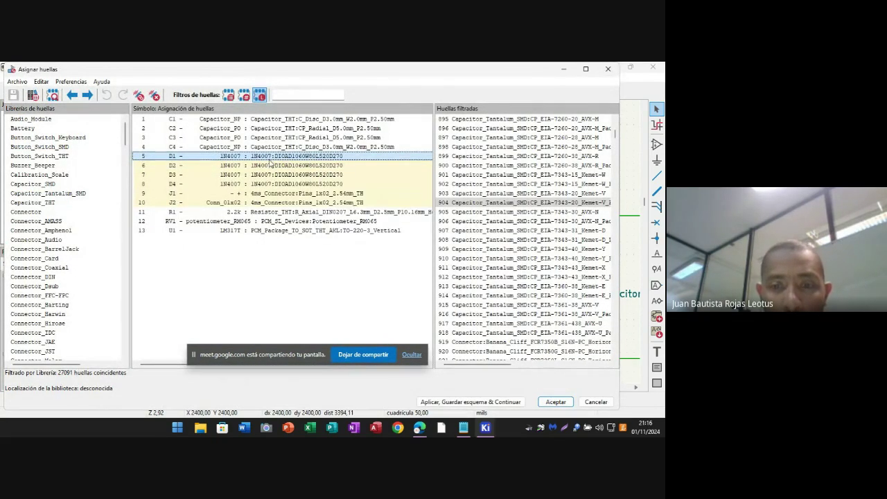
pyautogui.click(470, 402)
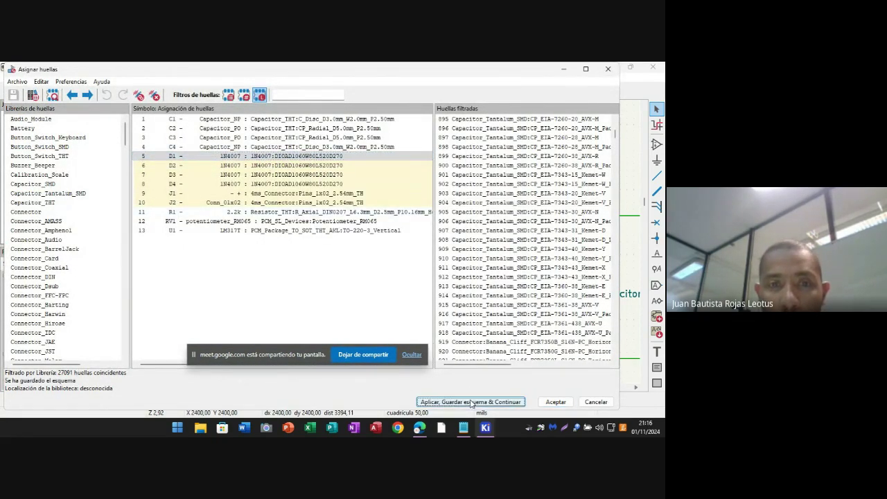
pyautogui.click(555, 402)
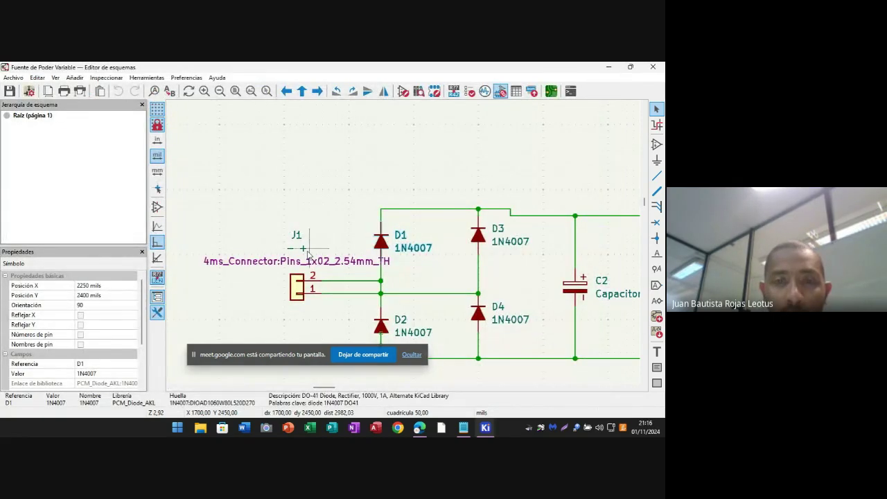
# - Reopen the footprint assignment window, select diode D1, and jump to the Diode_SMD entries in the filtered footprints
pyautogui.click(501, 95)
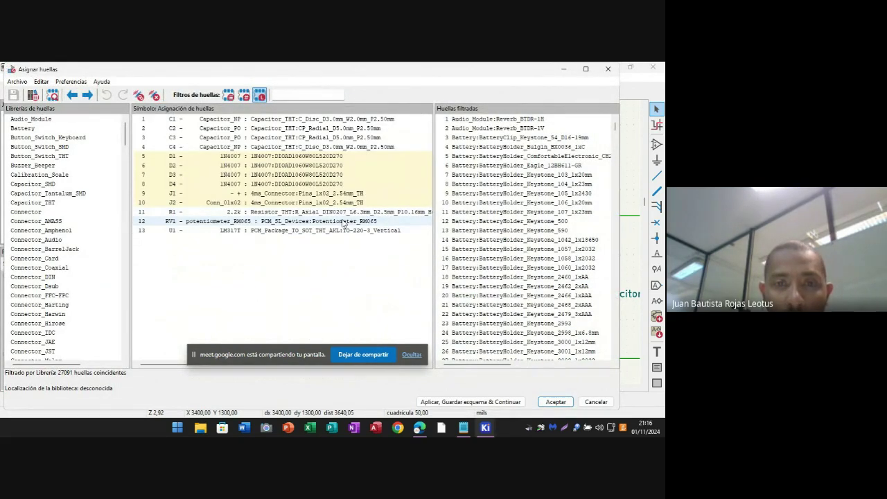
pyautogui.click(176, 158)
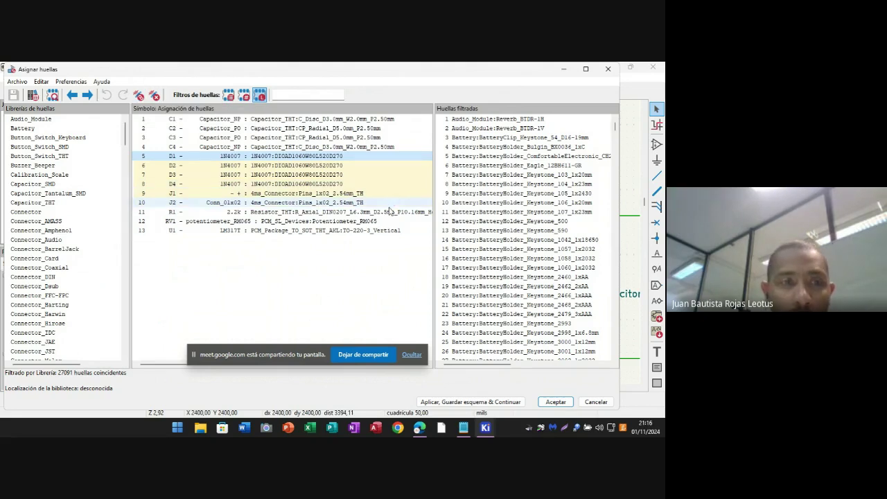
pyautogui.click(507, 147)
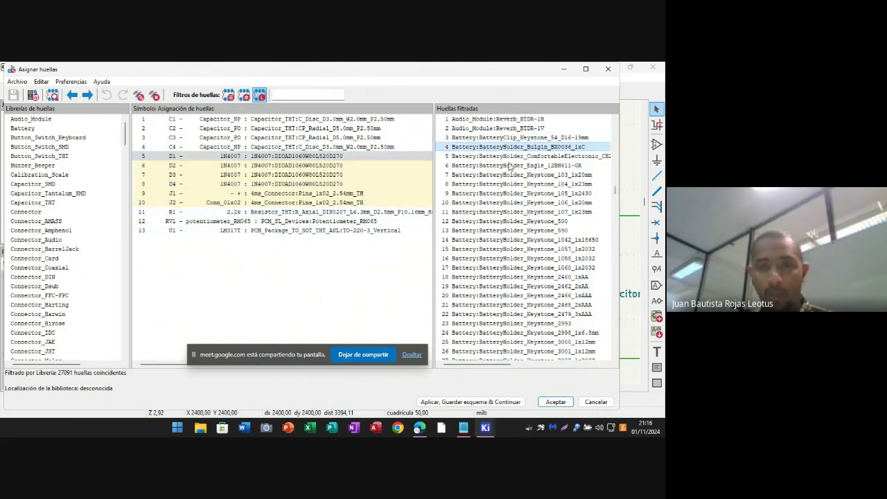
pyautogui.press('d')
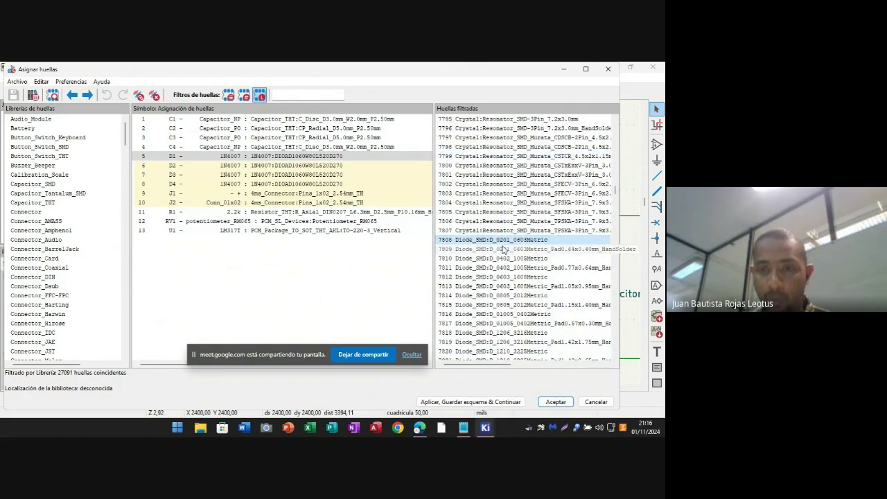
# - Look through the Diode_SMD footprints, highlighting D_0805_2012Metric and D_MELF_Handsoldering, and reselect diode D1
pyautogui.click(533, 296)
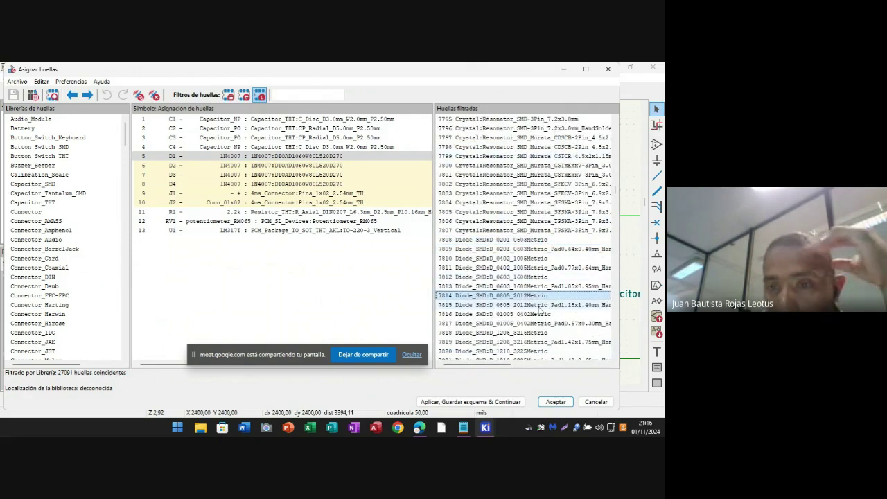
pyautogui.scroll(-3, 561, 316)
pyautogui.scroll(-5, 561, 316)
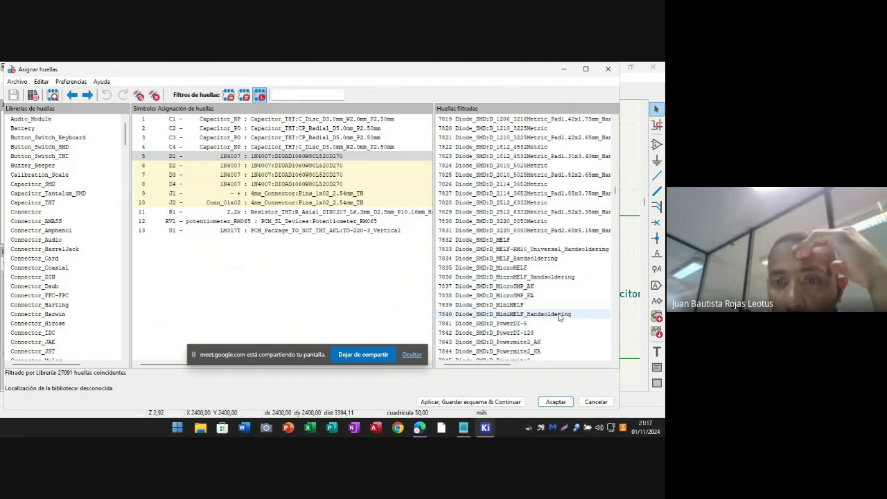
pyautogui.click(512, 257)
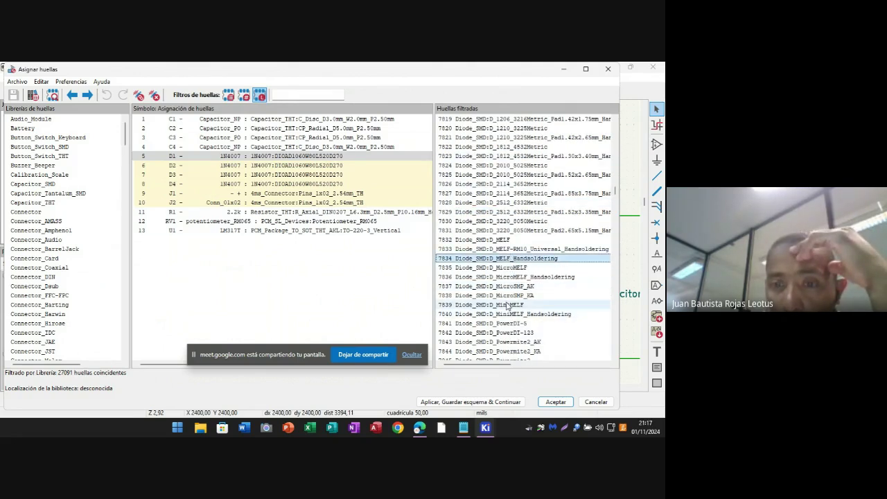
pyautogui.scroll(-4, 508, 306)
pyautogui.scroll(6, 508, 306)
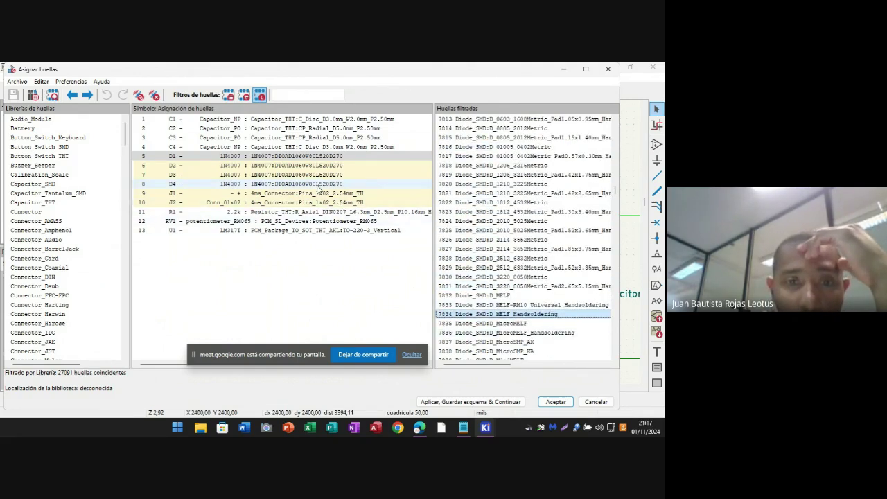
pyautogui.click(281, 158)
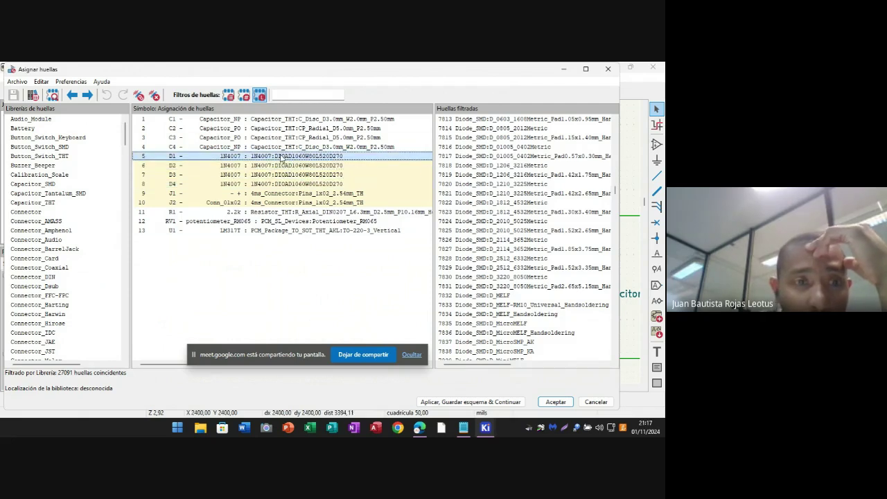
# - Open the footprint library table, check the start of the global libraries list, and close it
pyautogui.click(32, 95)
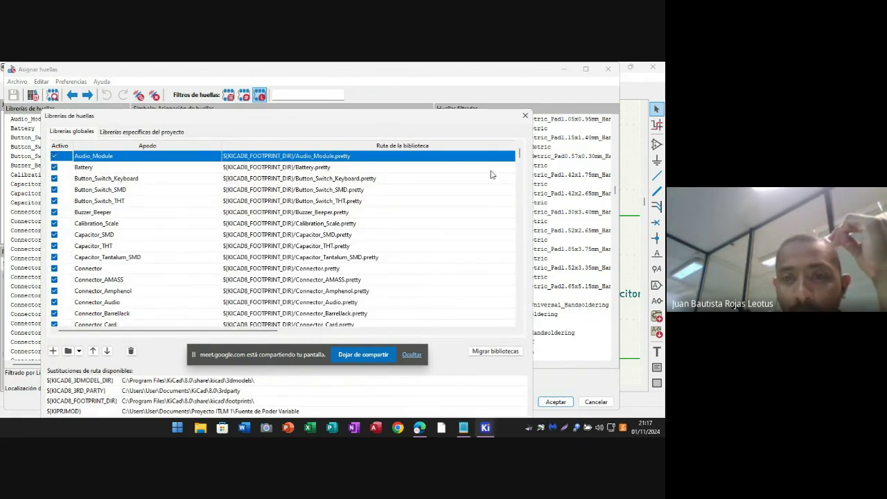
pyautogui.moveTo(519, 154)
pyautogui.mouseDown()
pyautogui.moveTo(525, 292)
pyautogui.moveTo(532, 257)
pyautogui.moveTo(535, 277)
pyautogui.moveTo(536, 265)
pyautogui.moveTo(532, 149)
pyautogui.mouseUp()
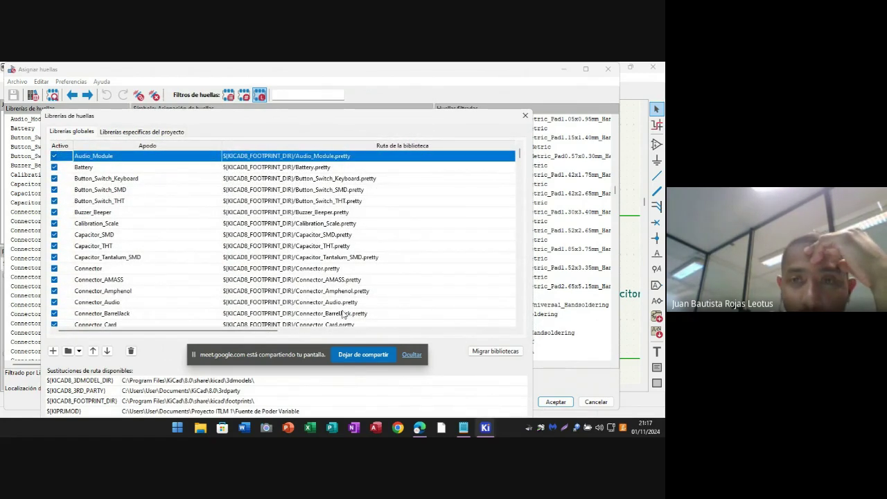
pyautogui.click(525, 115)
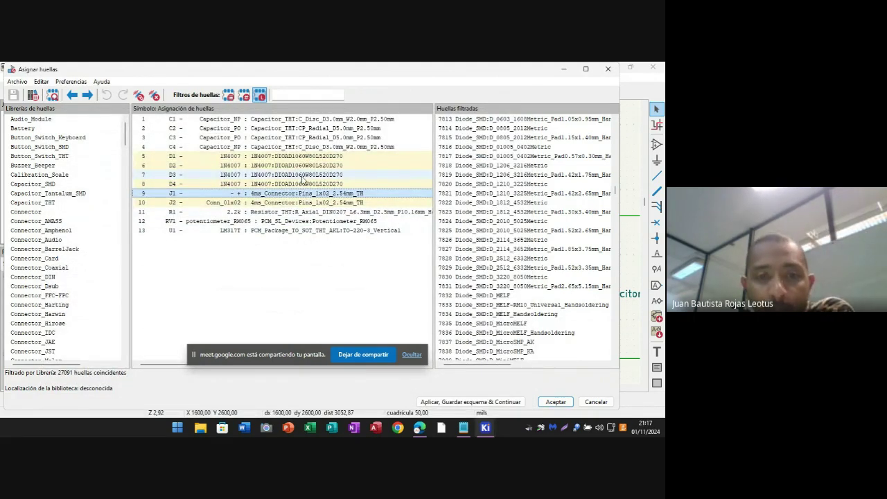
# - Filter the footprints by pin count instead of library, and view D1's assigned footprint DIOAD1060W80L520D270 in the footprint viewer
pyautogui.click(303, 176)
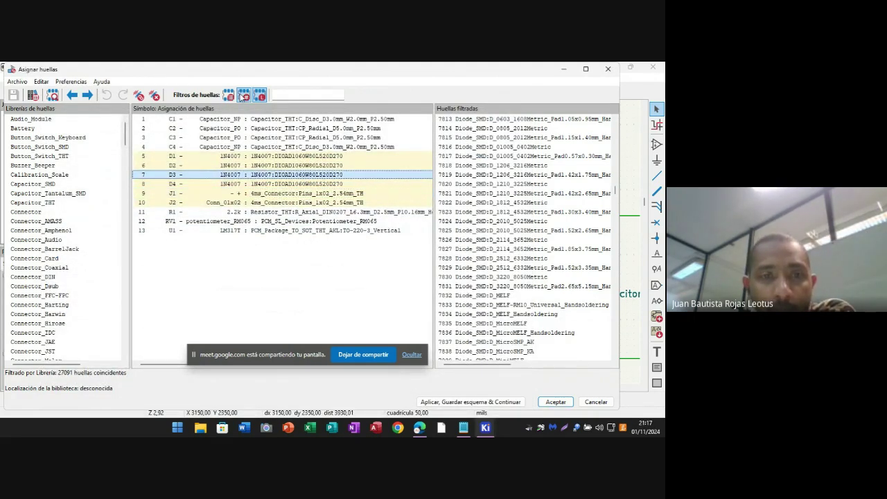
pyautogui.click(244, 95)
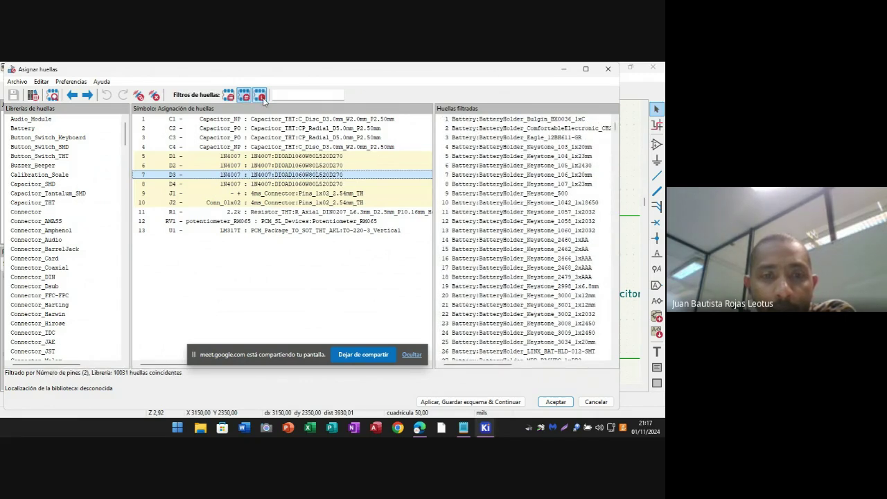
pyautogui.rightClick(257, 157)
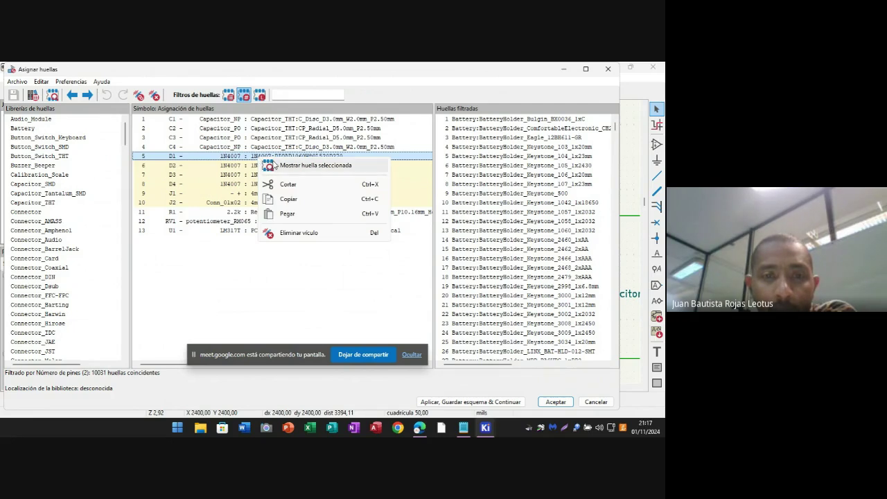
pyautogui.click(299, 166)
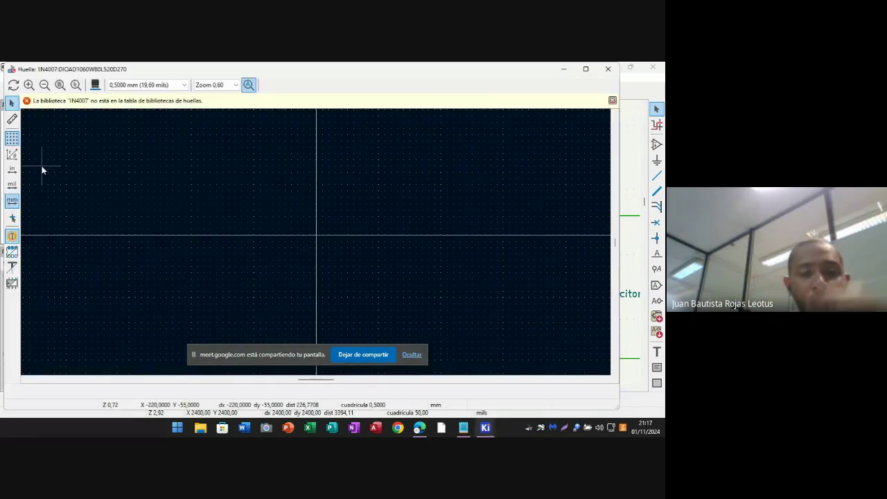
pyautogui.scroll(-2, 316, 242)
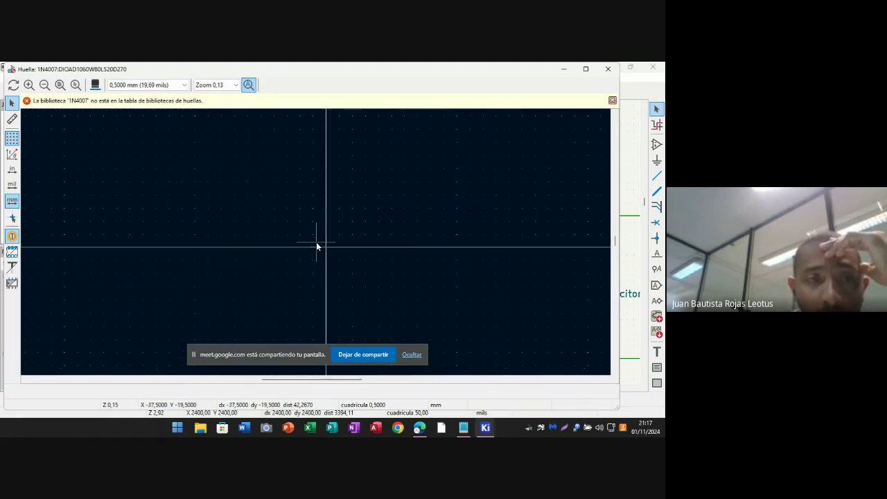
pyautogui.scroll(-5, 308, 249)
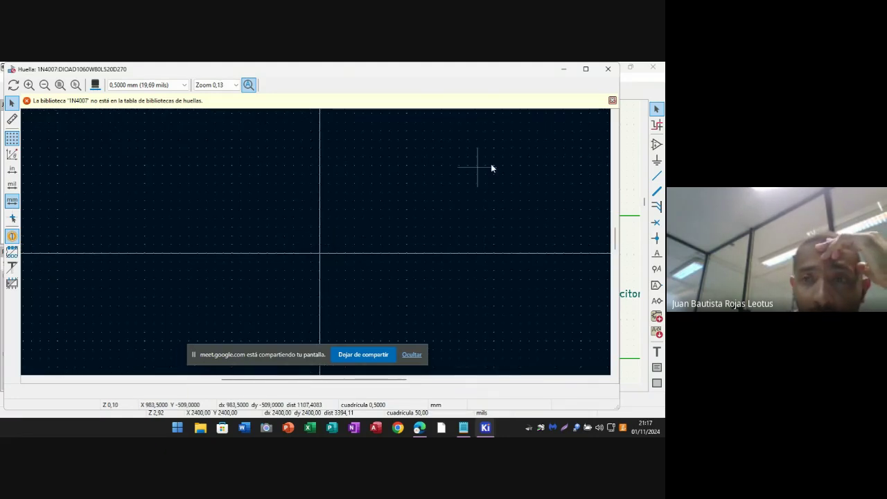
pyautogui.click(608, 69)
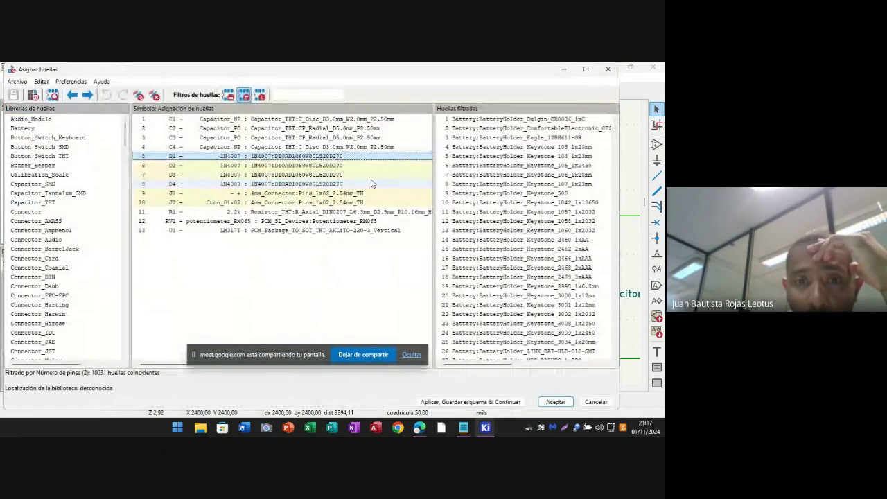
# - Show diode D1's assigned footprint once more and close the viewer
pyautogui.click(268, 166)
pyautogui.click(268, 157)
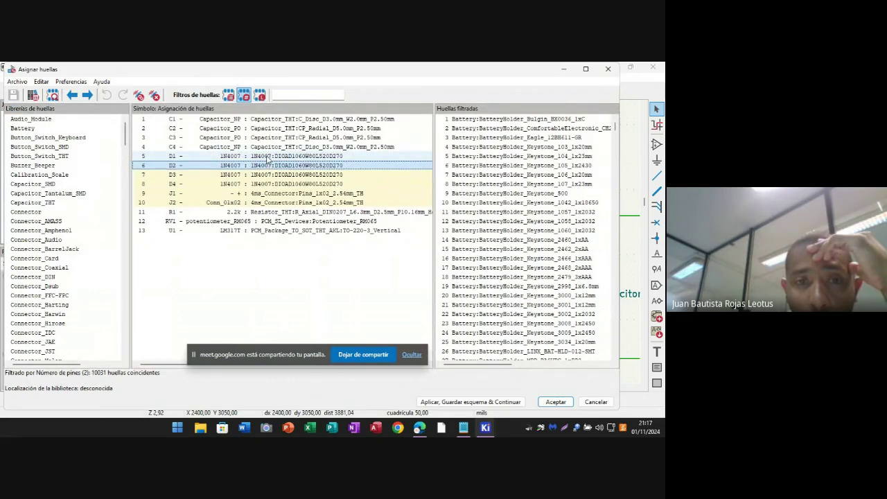
pyautogui.rightClick(271, 158)
pyautogui.click(303, 167)
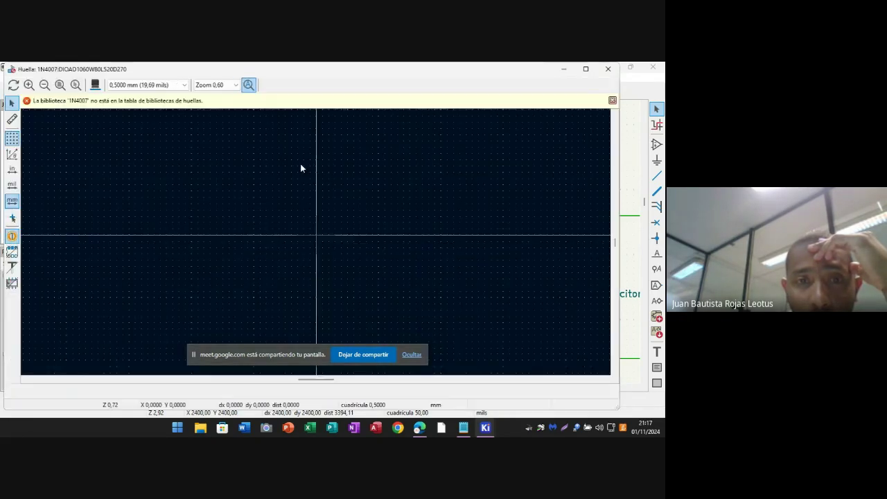
pyautogui.click(607, 70)
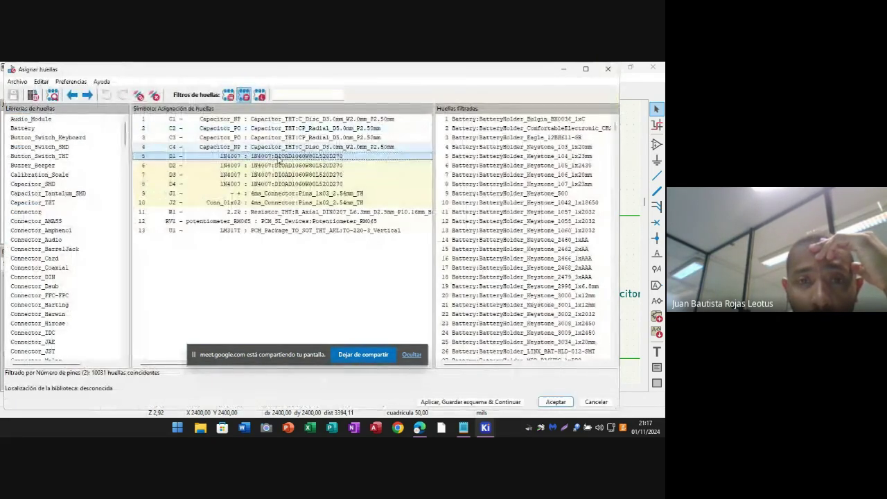
# - View diode D2's assigned footprint, dismiss the library message, and close the viewer
pyautogui.rightClick(254, 168)
pyautogui.click(235, 170)
pyautogui.rightClick(233, 170)
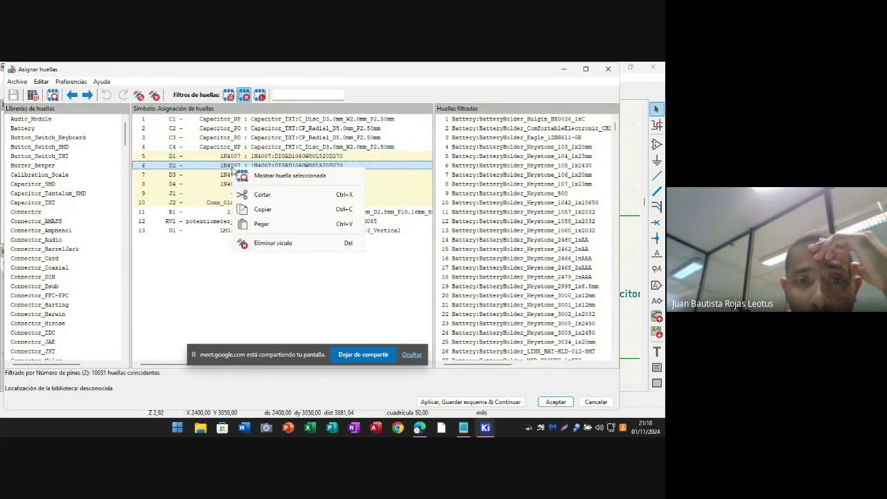
pyautogui.click(263, 179)
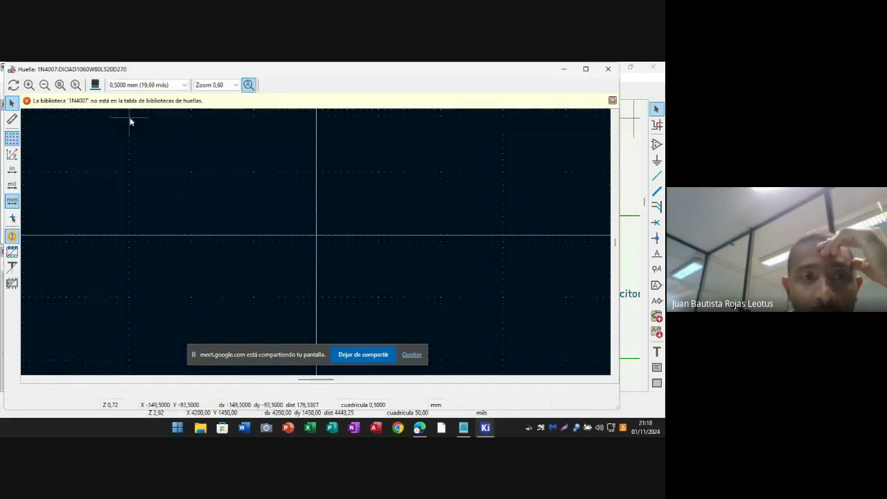
pyautogui.click(612, 102)
pyautogui.click(608, 69)
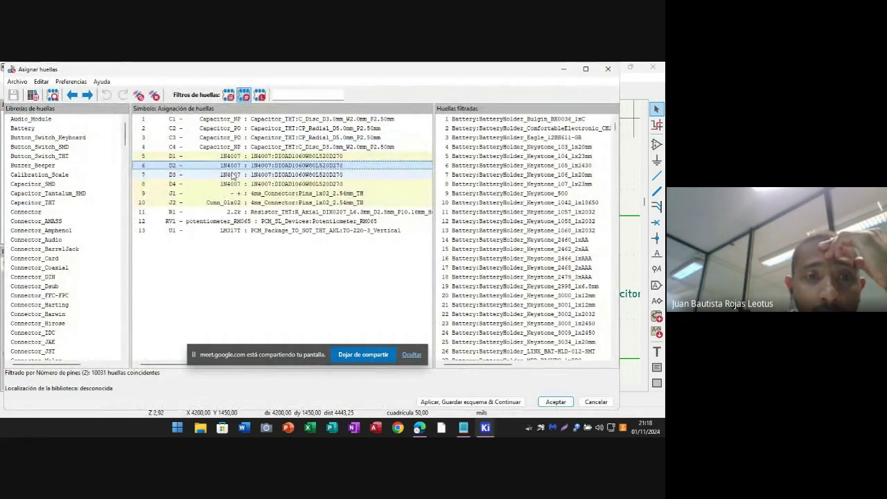
# - Reopen the footprint library table and examine the project-specific libraries and the global list down to its last entries
pyautogui.click(188, 158)
pyautogui.rightClick(187, 158)
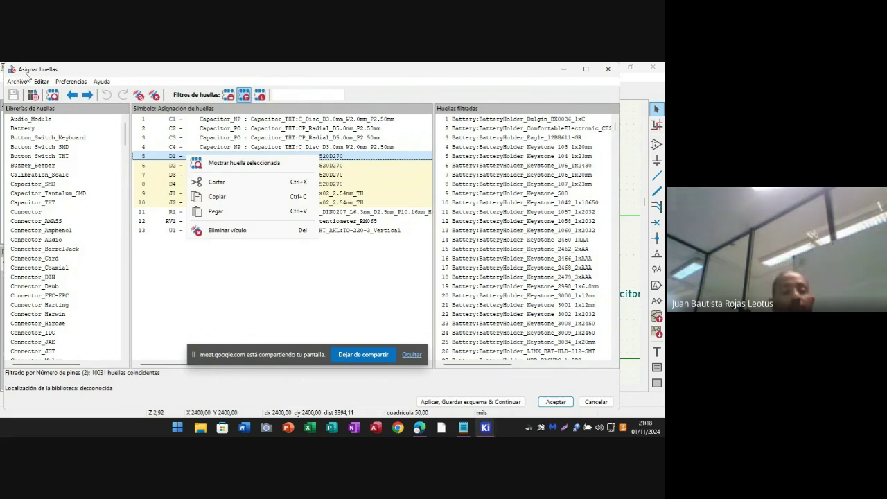
pyautogui.click(33, 95)
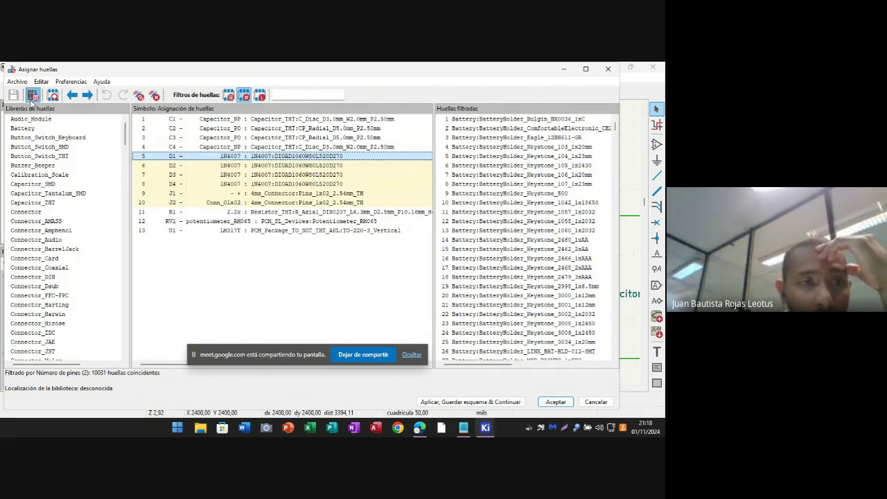
pyautogui.click(33, 95)
pyautogui.scroll(-3, 386, 192)
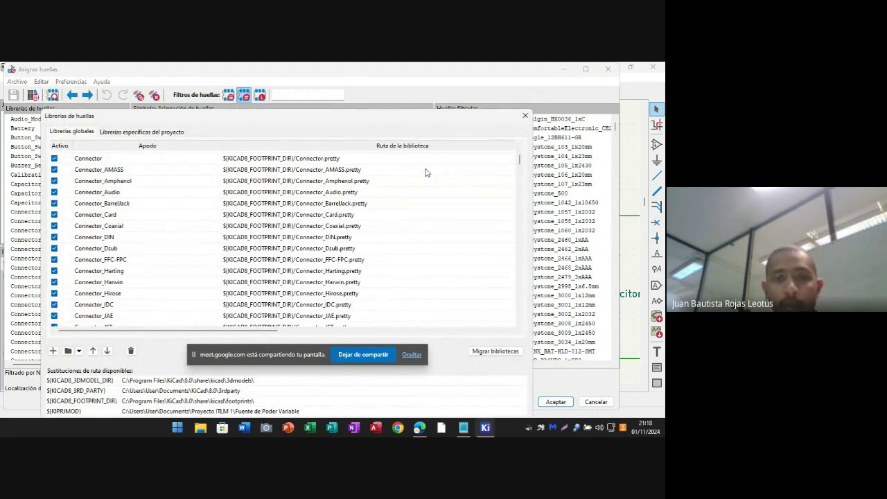
pyautogui.scroll(2, 277, 190)
pyautogui.scroll(2, 251, 195)
pyautogui.click(155, 131)
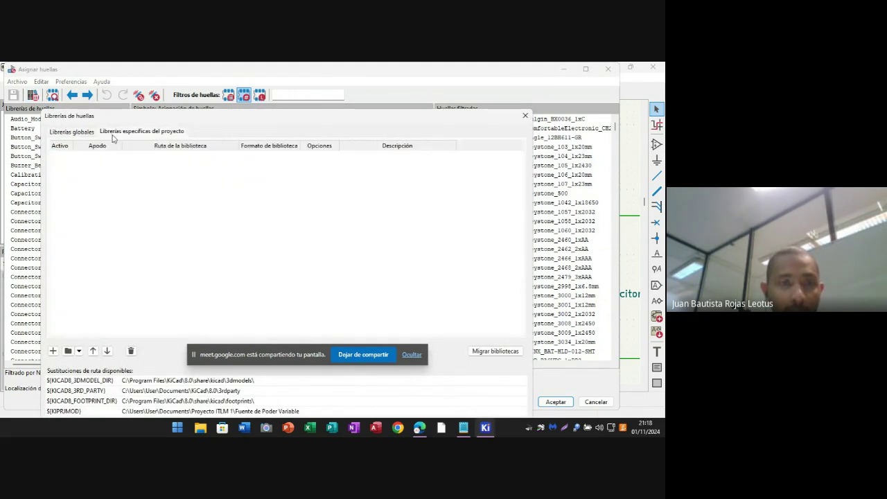
pyautogui.click(82, 133)
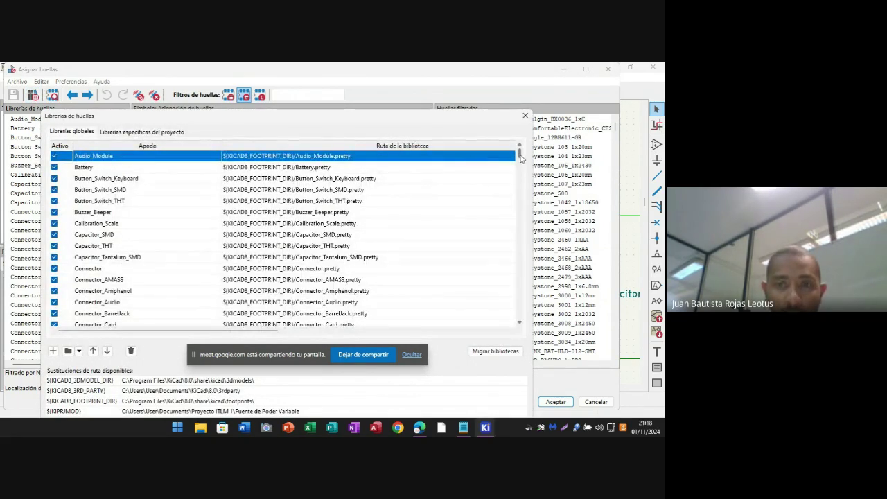
pyautogui.moveTo(519, 158); pyautogui.dragTo(521, 331)
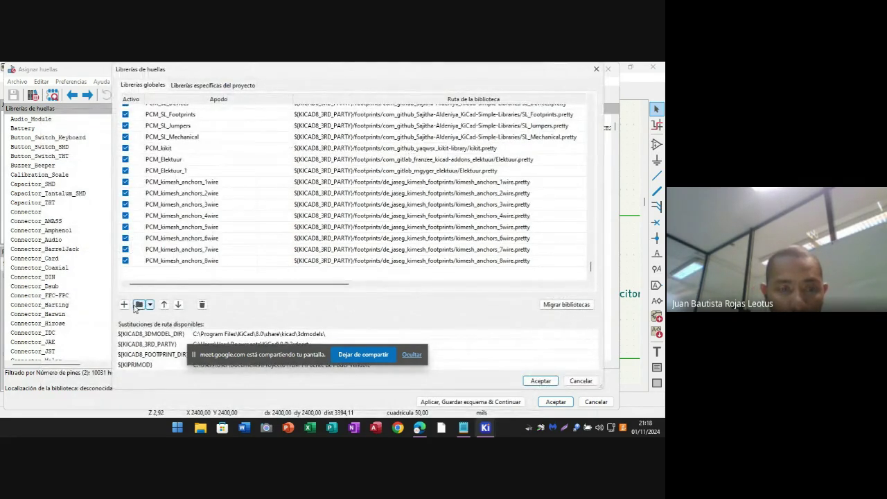
# - Start adding a footprint library from a folder and check the SSQ-101-02-F-Q and SSQ-101-02-F-Q sys folders in Descargas
pyautogui.click(138, 305)
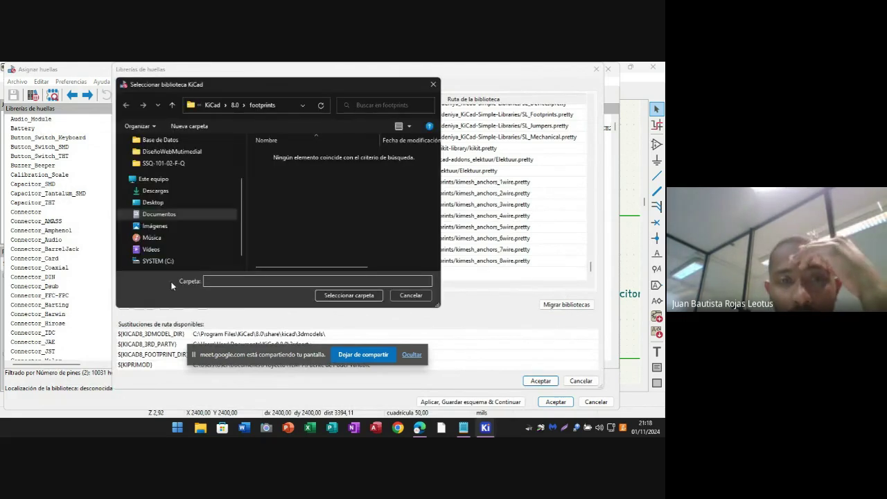
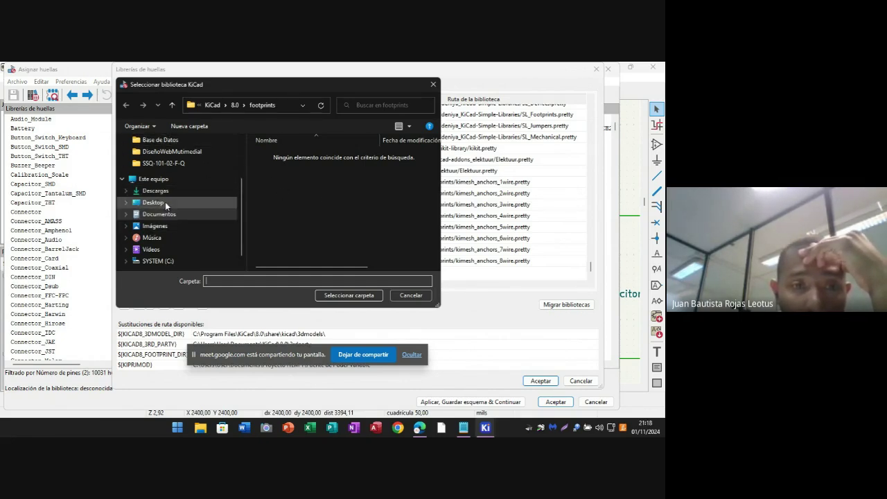
pyautogui.click(155, 190)
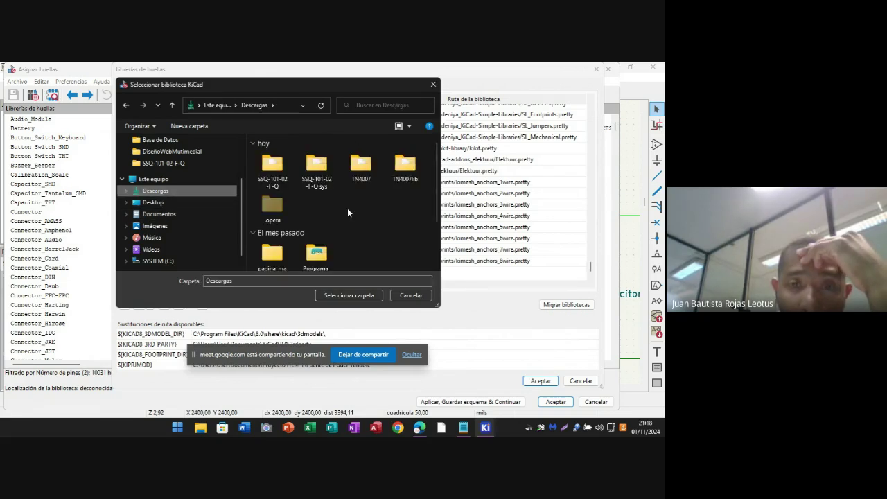
pyautogui.doubleClick(282, 170)
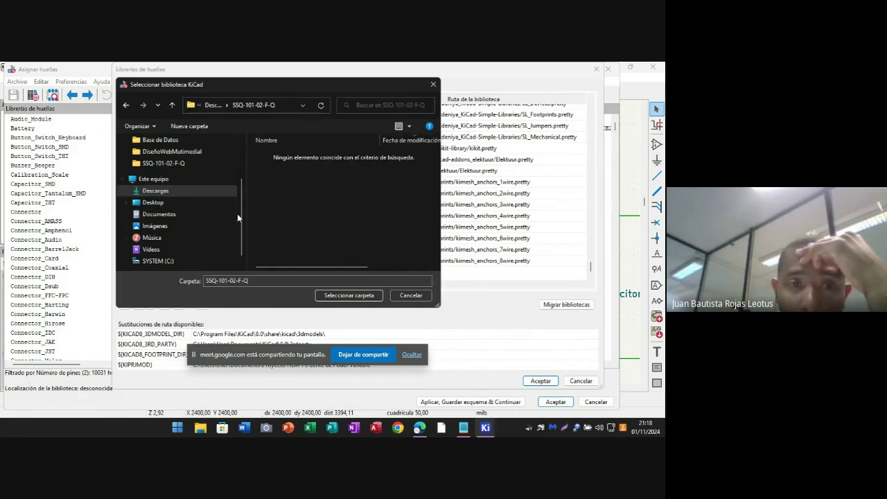
pyautogui.click(171, 105)
pyautogui.click(314, 168)
pyautogui.doubleClick(314, 168)
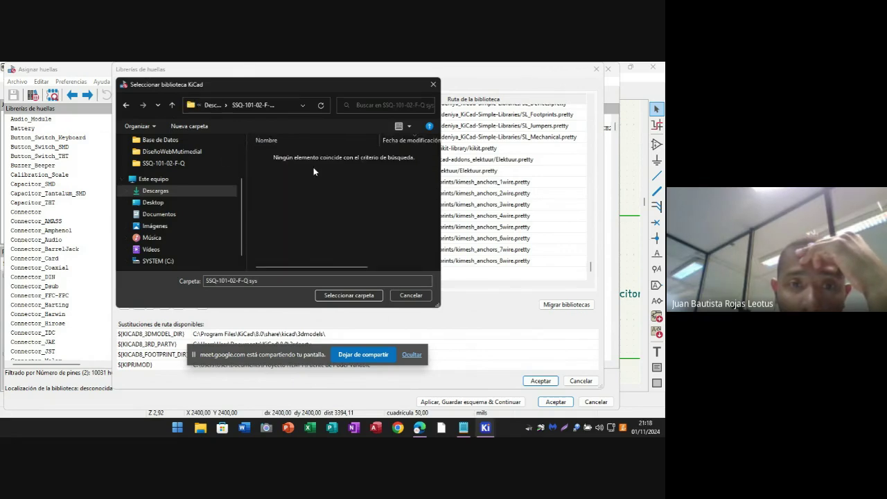
pyautogui.click(171, 105)
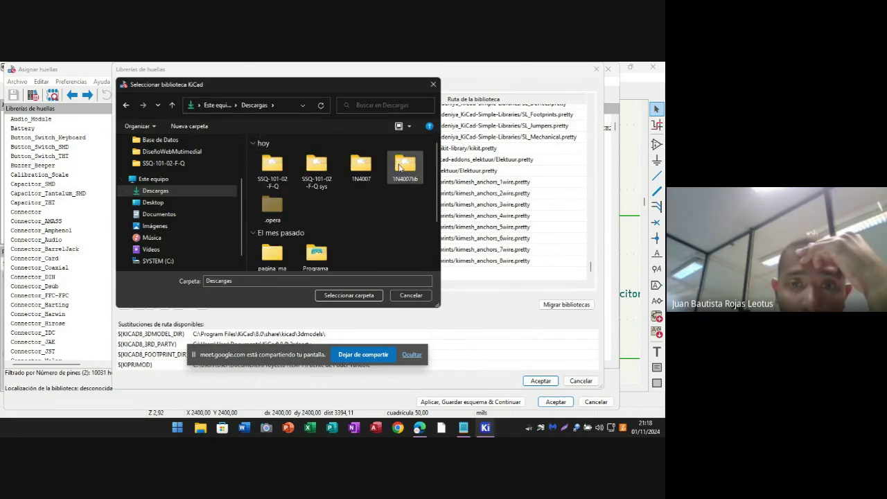
# - Check the 1N4007 and 1N4007lib folders in Descargas for footprint libraries and close the folder selection without choosing one
pyautogui.doubleClick(361, 168)
pyautogui.click(172, 105)
pyautogui.click(402, 166)
pyautogui.doubleClick(402, 166)
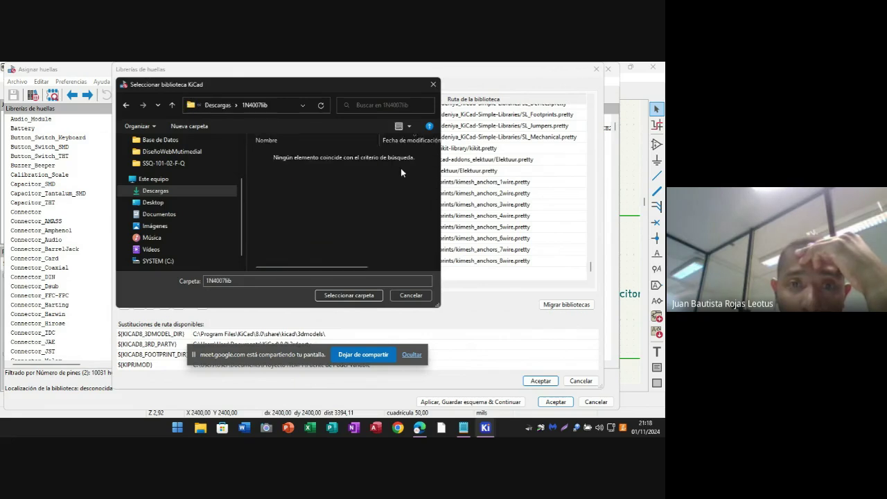
pyautogui.click(171, 106)
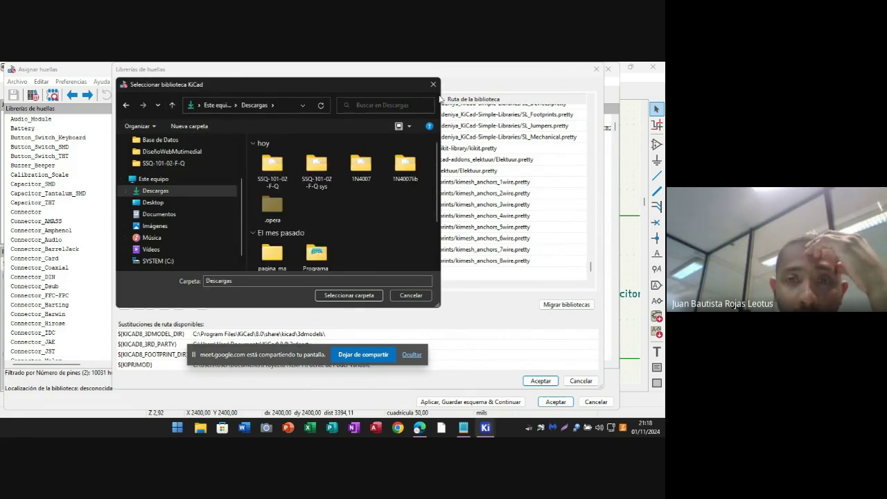
pyautogui.click(126, 106)
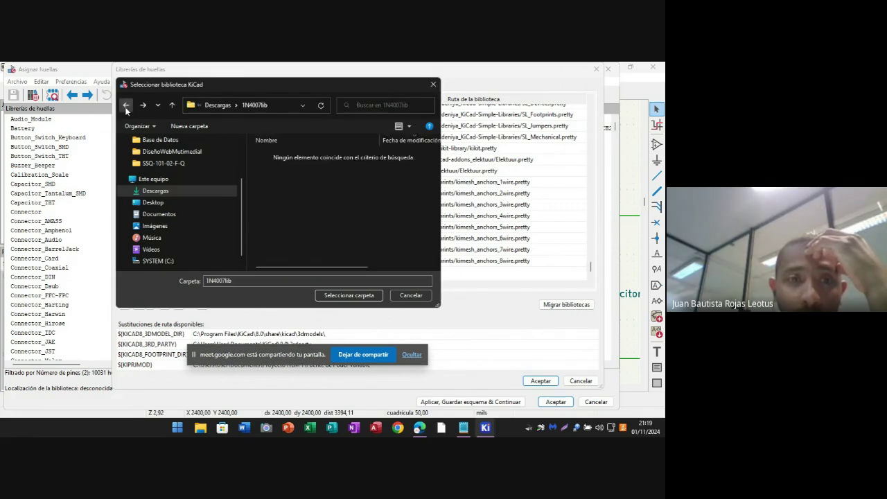
pyautogui.click(433, 84)
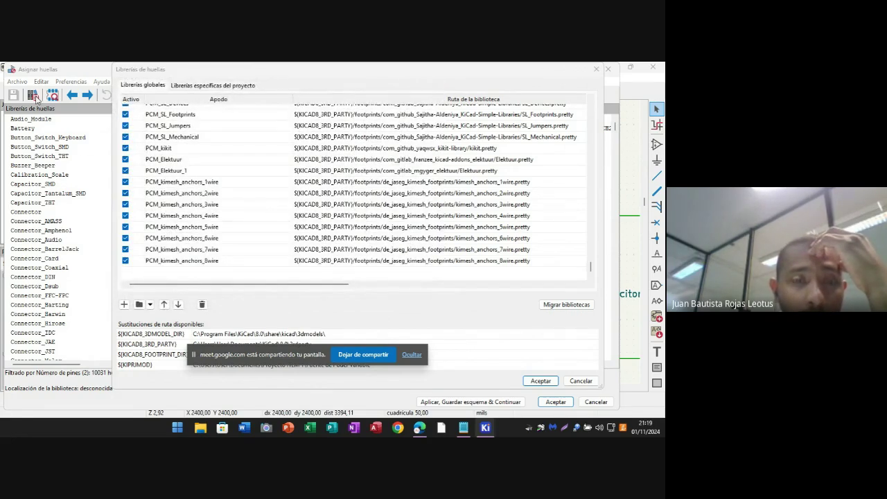
# - Accept the footprint library table and show D1's assigned 1N4007 footprint in the viewer again
pyautogui.click(540, 382)
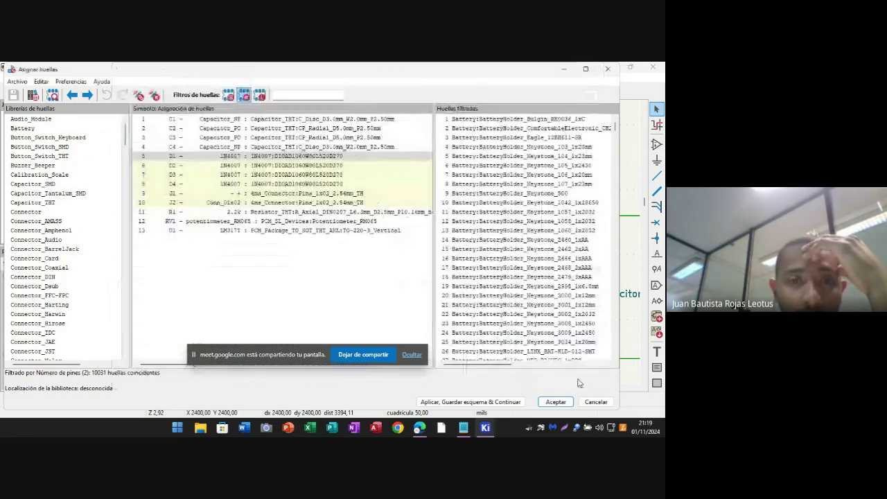
pyautogui.click(189, 157)
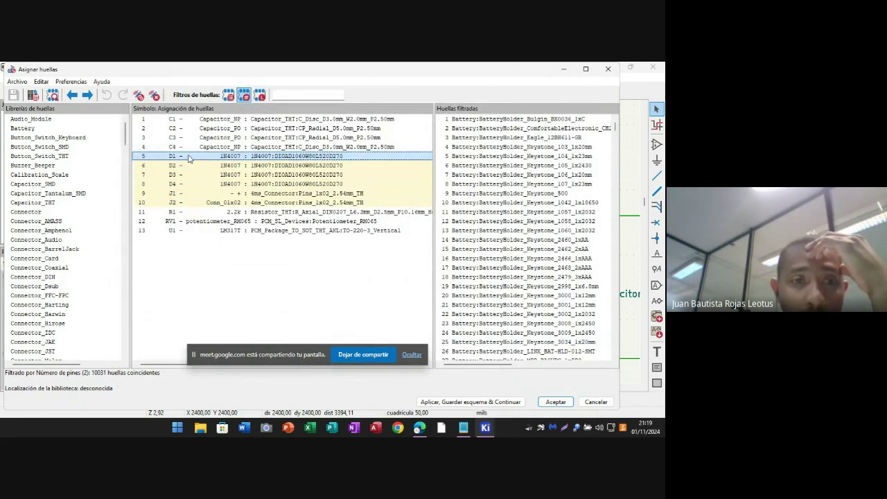
pyautogui.rightClick(197, 159)
pyautogui.click(219, 168)
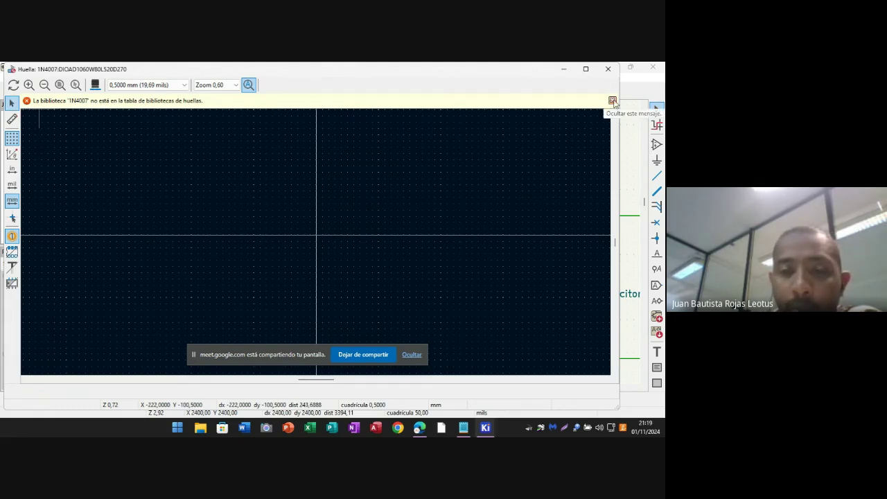
# - Close the footprint viewer, reopen the footprint library table and examine the global libraries down to the PCM_4ms entries
pyautogui.click(607, 69)
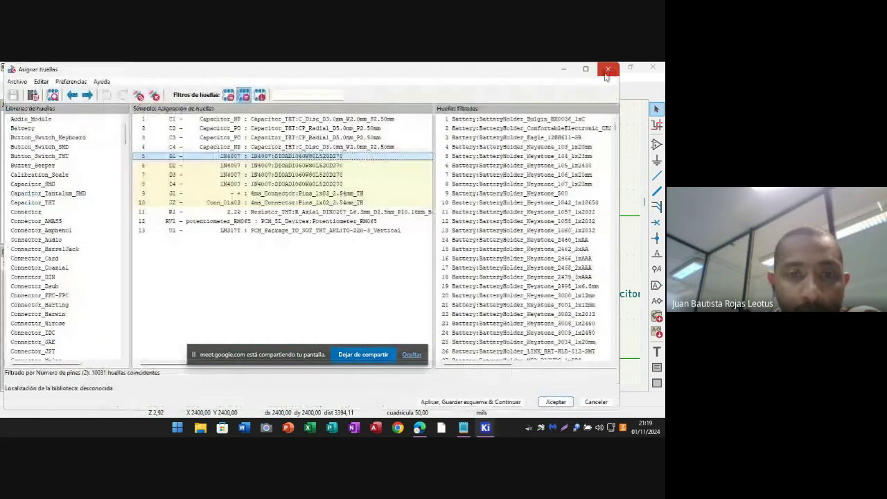
pyautogui.click(64, 83)
pyautogui.click(88, 111)
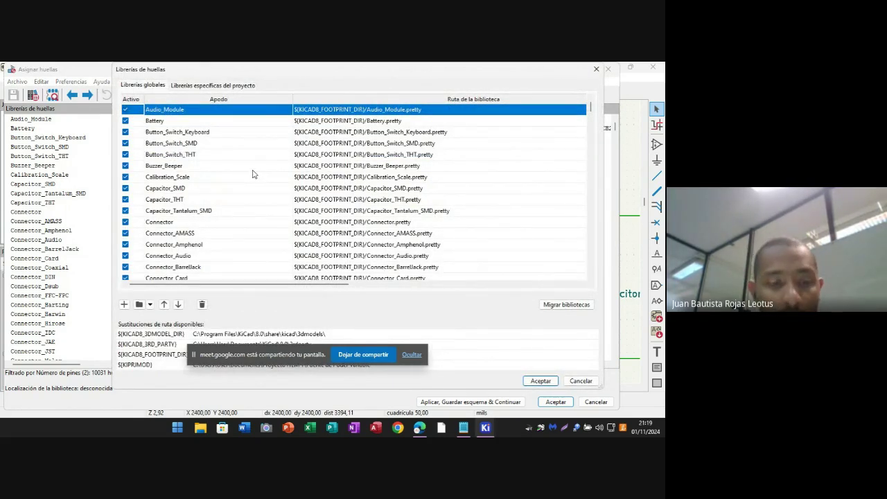
pyautogui.scroll(-11, 263, 180)
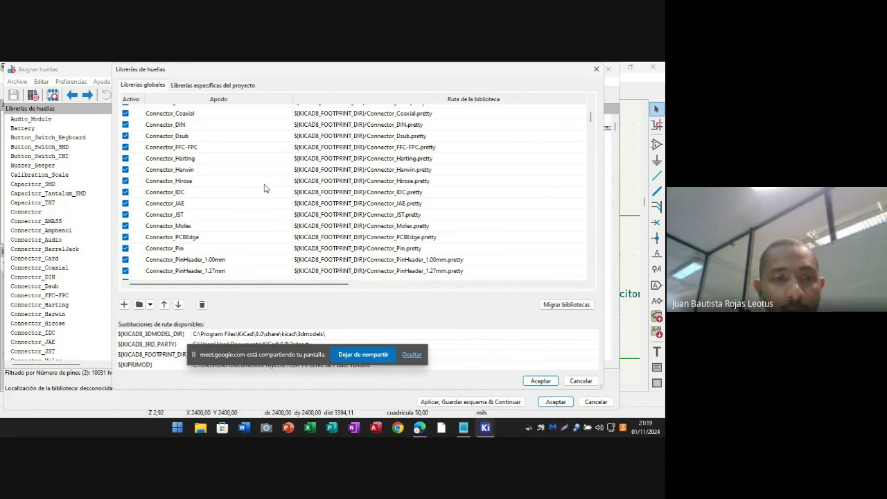
pyautogui.scroll(3, 344, 166)
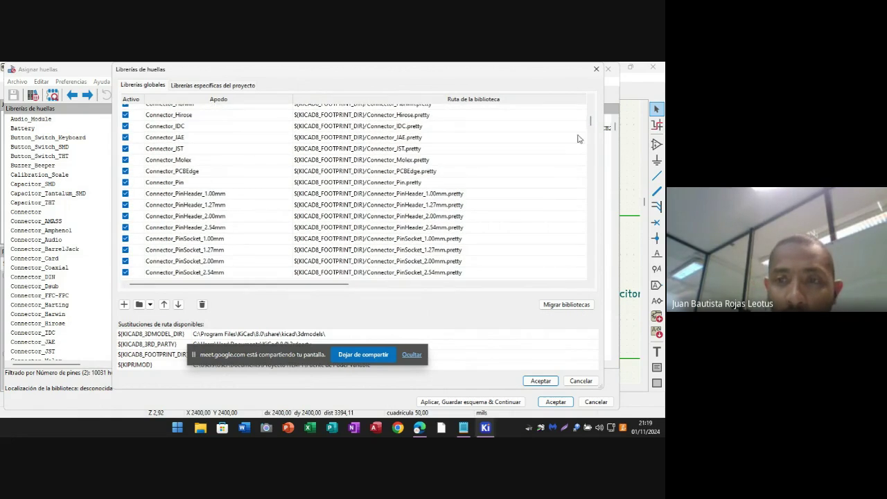
pyautogui.moveTo(591, 124); pyautogui.dragTo(588, 197)
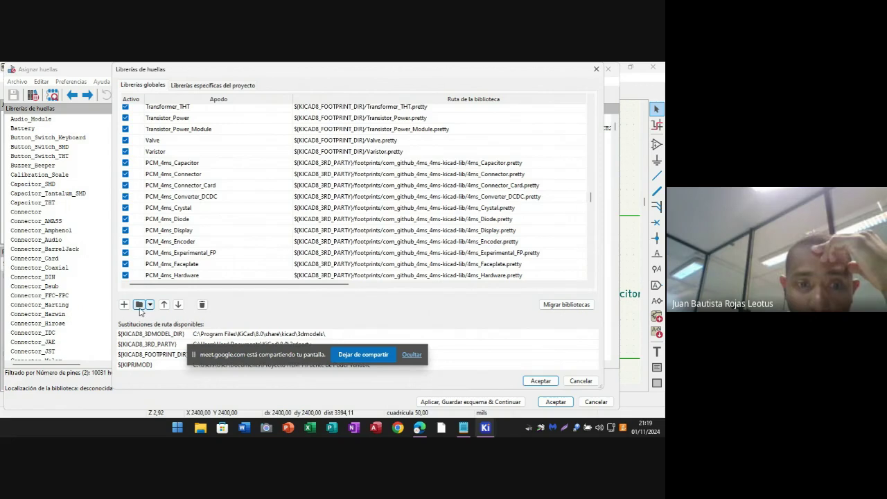
# - Check the 1N4007lib folder in Descargas and KiCad's 8.0 footprints folder for a library to add, and close the selection without choosing one
pyautogui.click(139, 305)
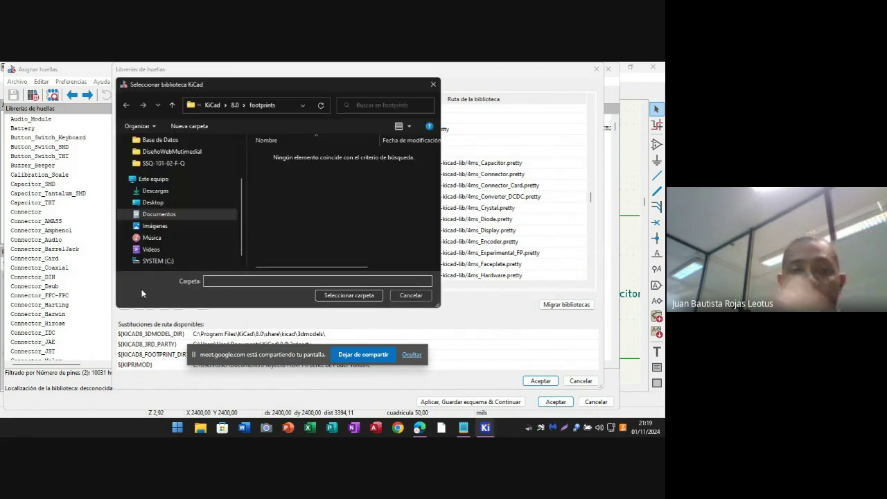
pyautogui.click(151, 194)
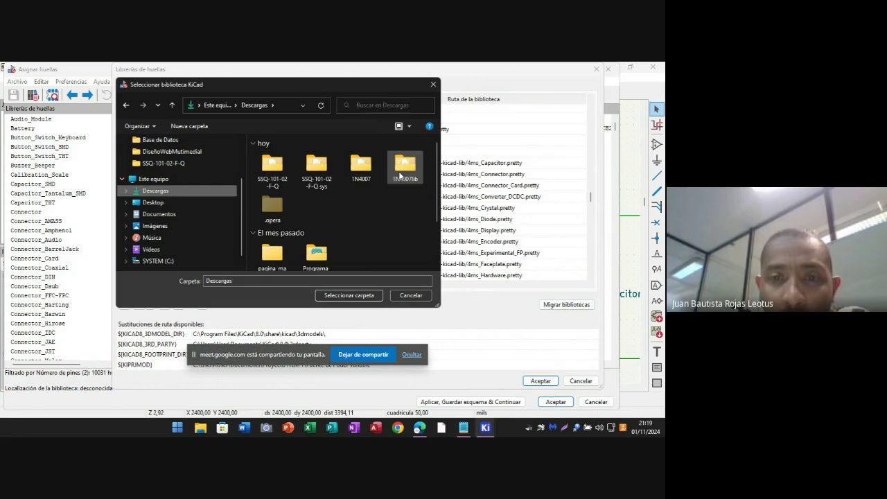
pyautogui.doubleClick(405, 166)
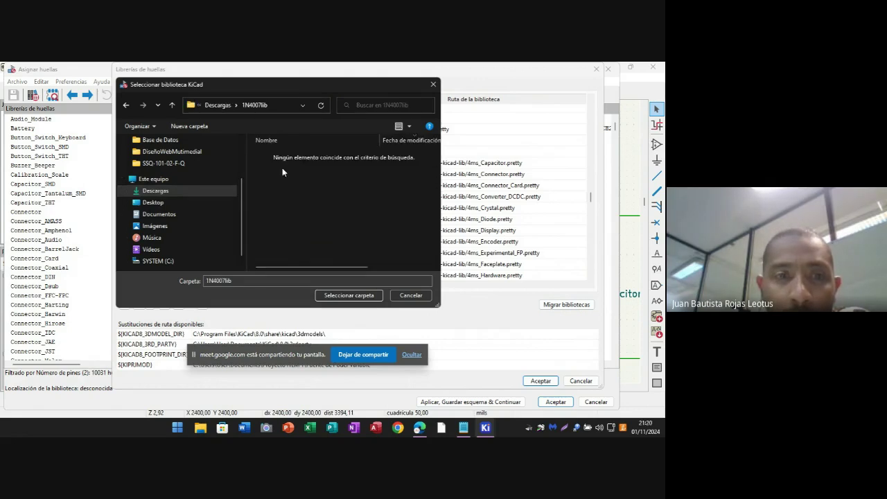
pyautogui.click(127, 106)
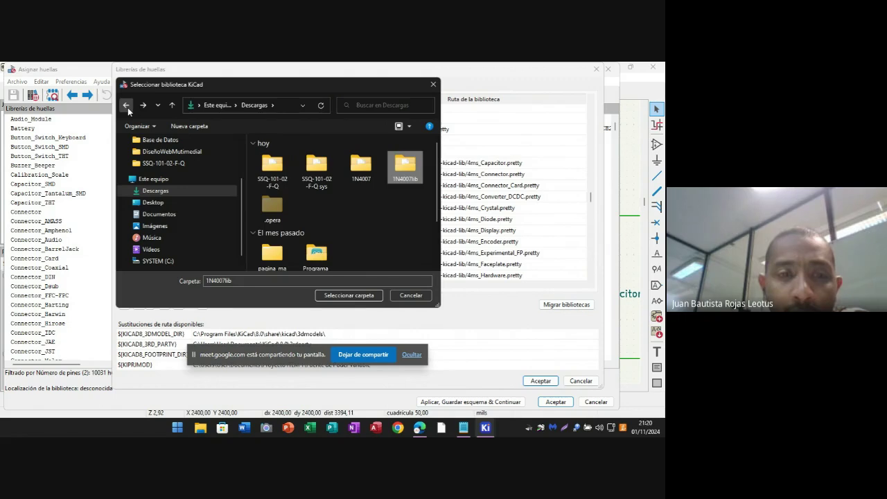
pyautogui.click(126, 105)
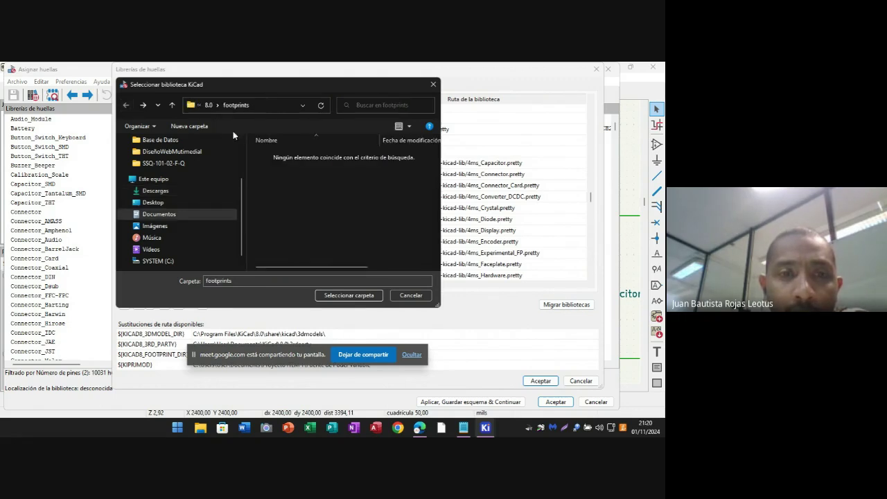
pyautogui.click(208, 106)
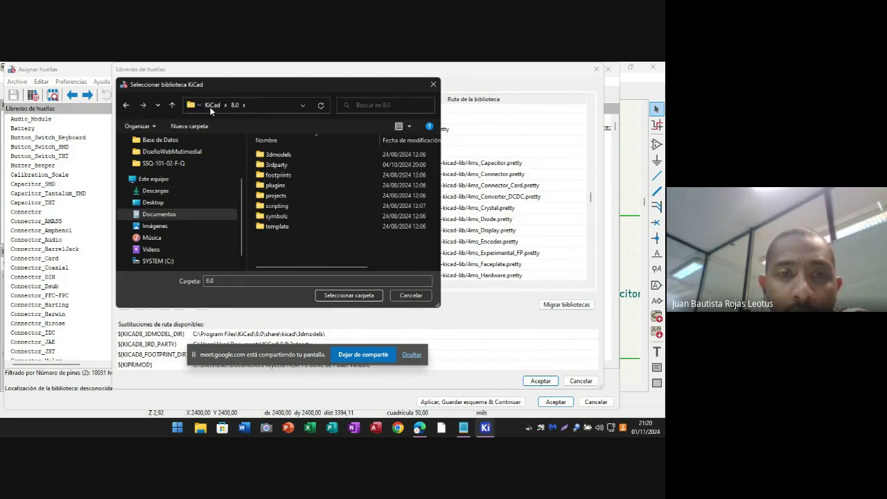
pyautogui.doubleClick(280, 178)
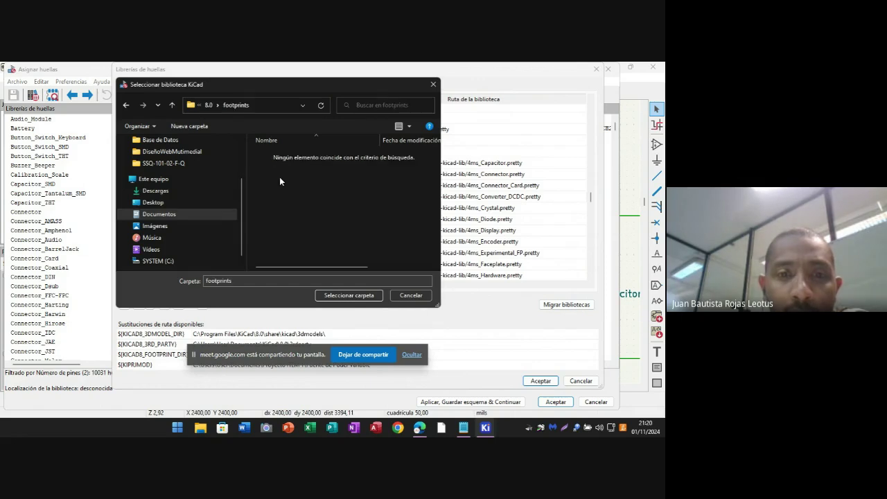
pyautogui.click(433, 85)
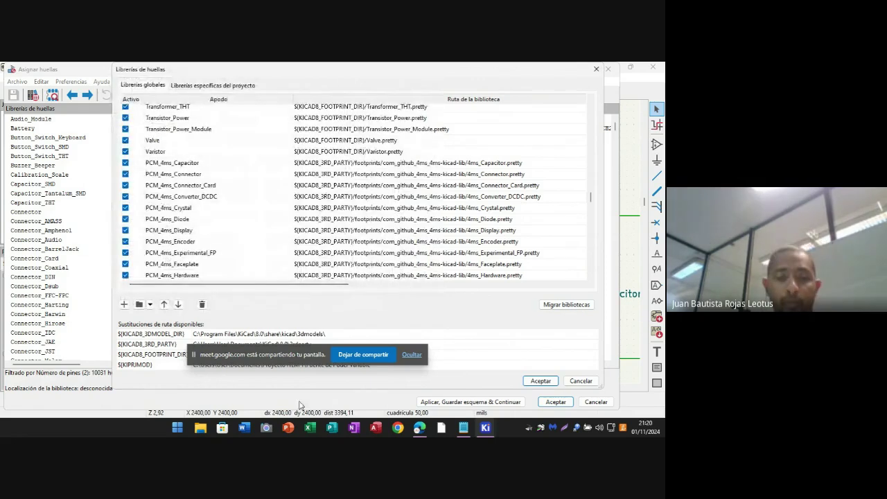
# - Switch to File Explorer, show the SYSTEM (C:) drive in a smaller window and move the screen-sharing bar clear of the folder list
pyautogui.click(192, 429)
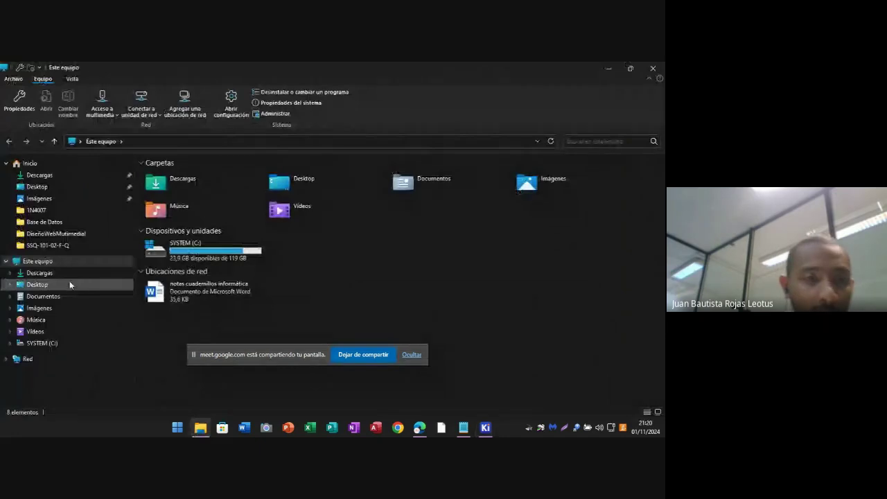
pyautogui.click(41, 344)
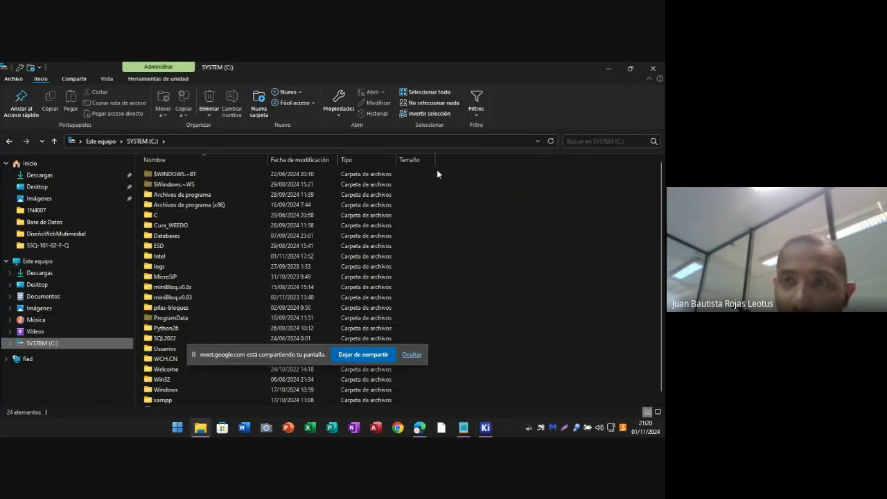
pyautogui.click(630, 68)
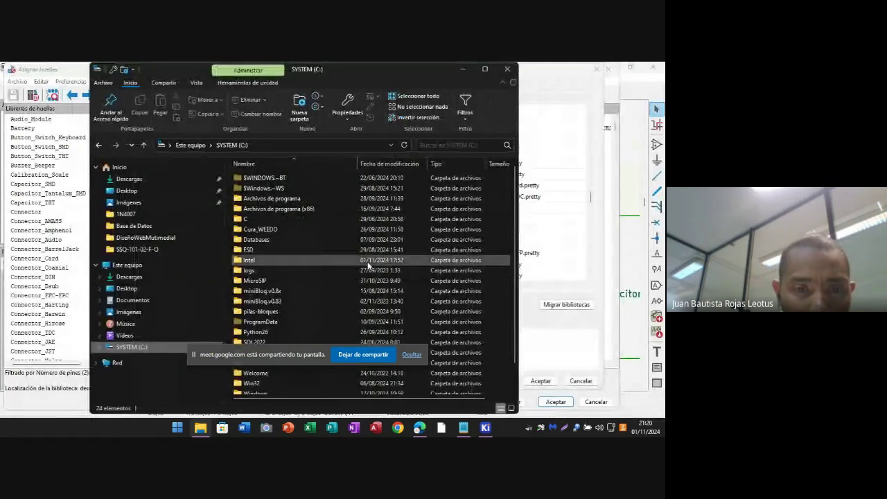
pyautogui.moveTo(328, 359); pyautogui.dragTo(535, 147)
pyautogui.scroll(-1, 360, 347)
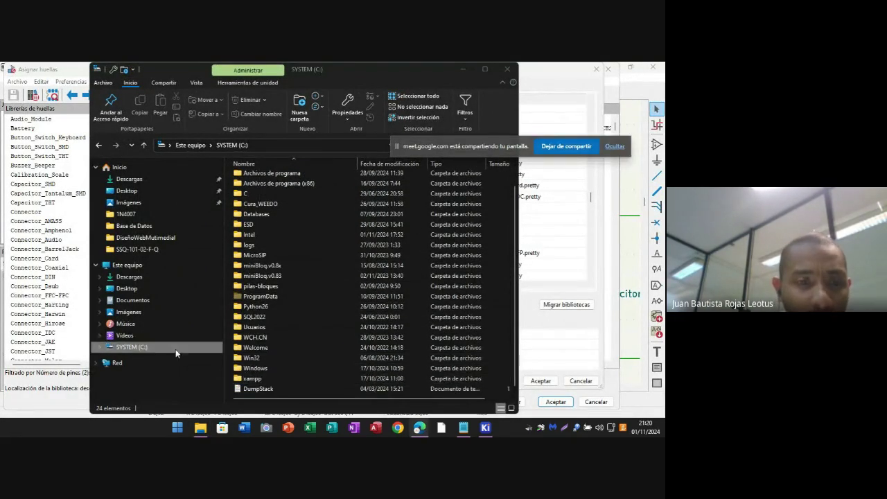
pyautogui.click(144, 349)
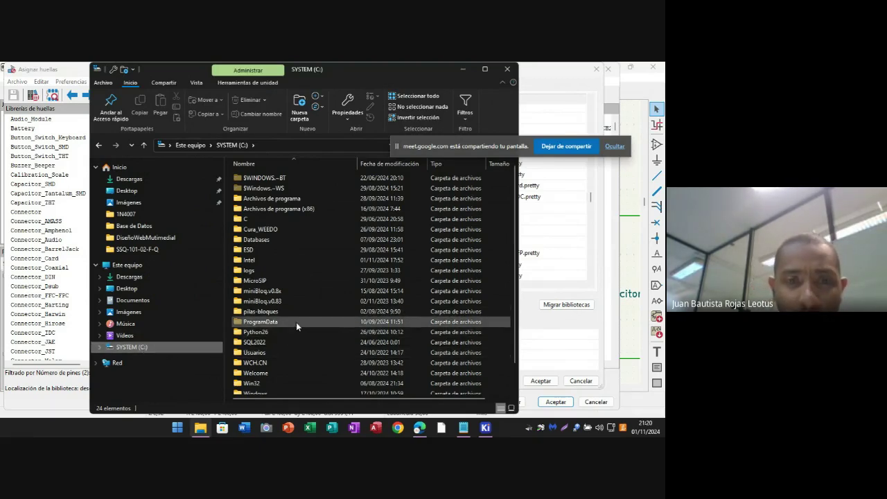
pyautogui.scroll(-1, 296, 322)
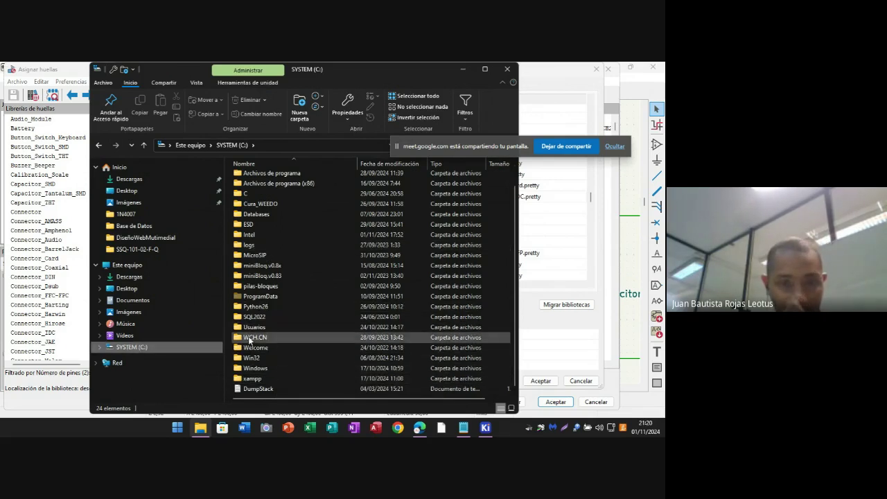
pyautogui.scroll(1, 276, 366)
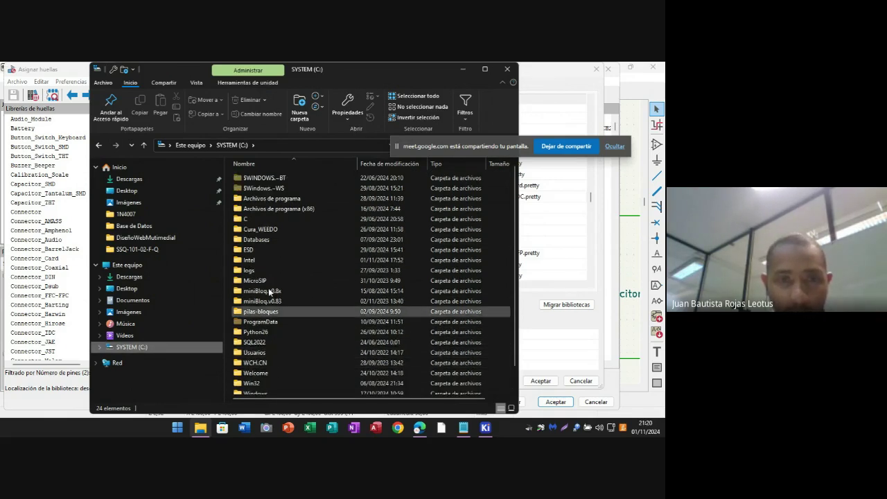
# - Go to Archivos de programa > KiCad > 8.0, check its lib folder and return to the 8.0 folder
pyautogui.doubleClick(271, 197)
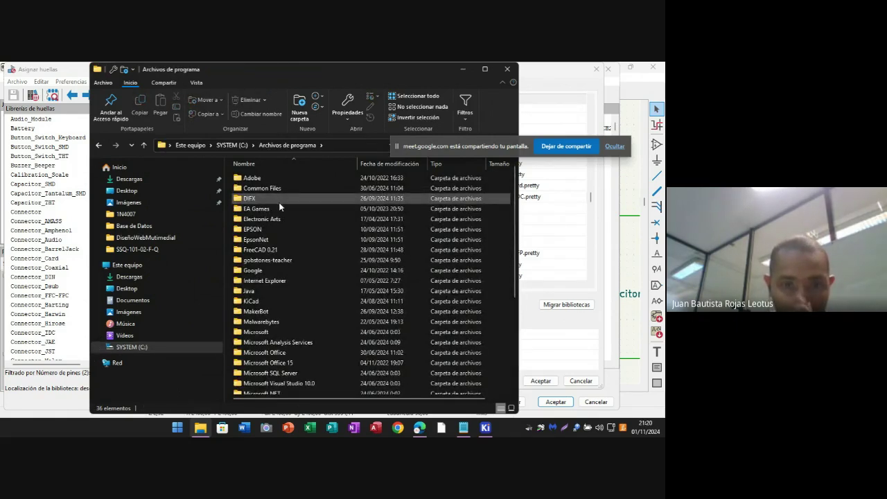
pyautogui.doubleClick(251, 301)
pyautogui.doubleClick(245, 181)
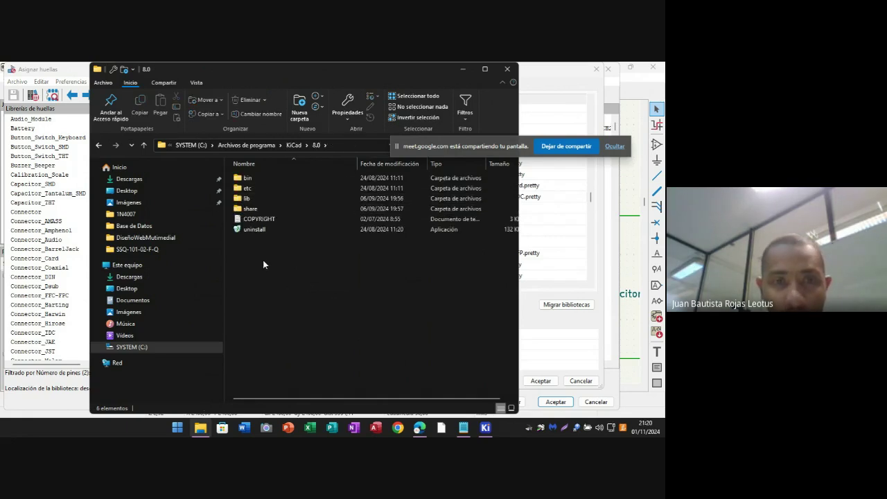
pyautogui.doubleClick(246, 198)
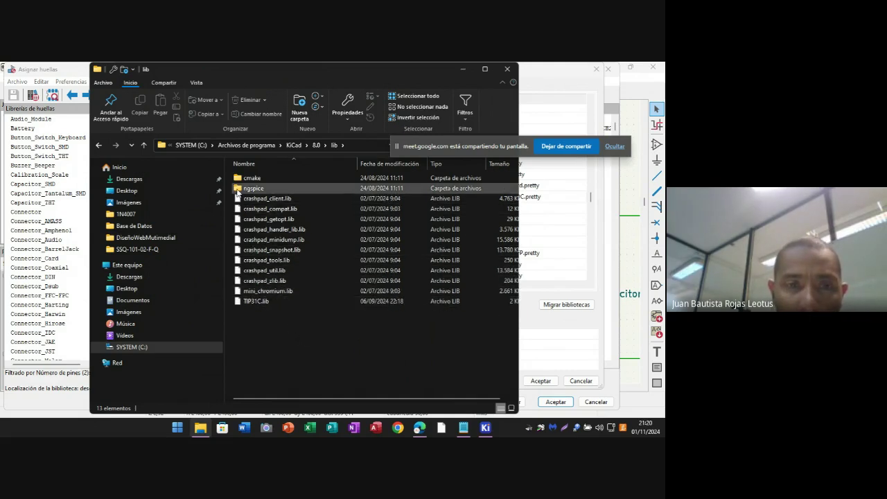
pyautogui.click(144, 145)
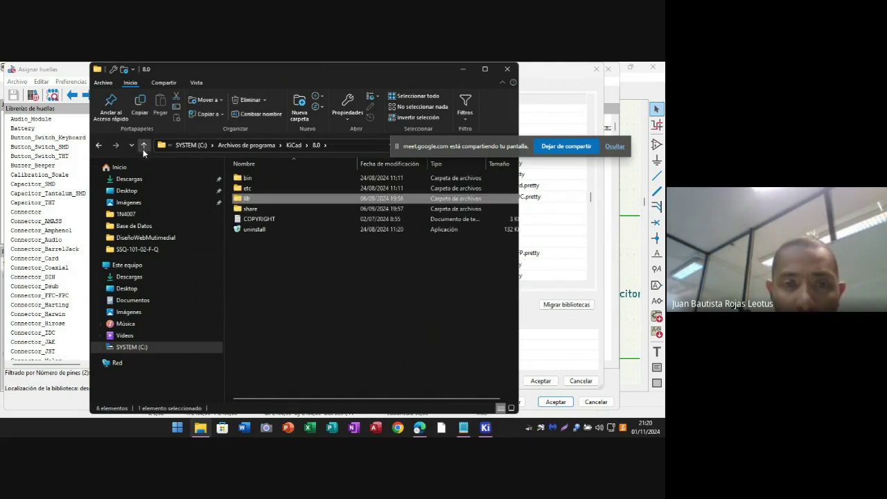
# - Open the share > kicad > footprints folder of the KiCad 8.0 installation
pyautogui.doubleClick(247, 208)
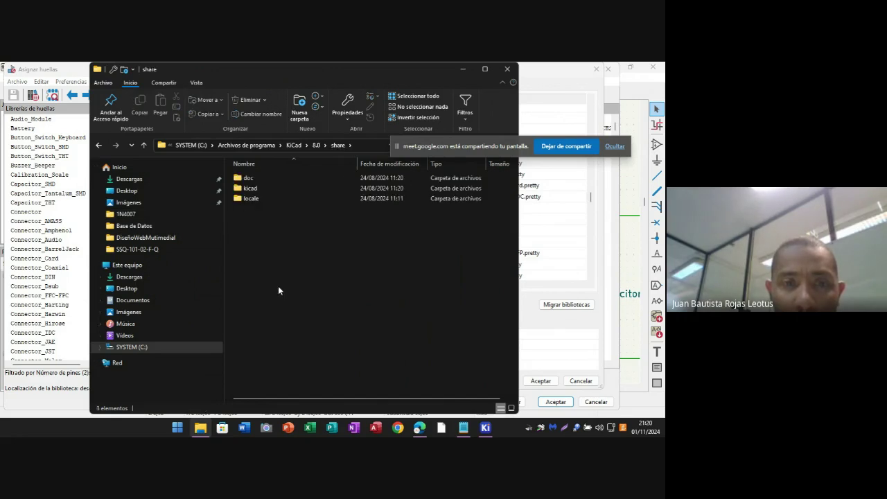
pyautogui.doubleClick(253, 189)
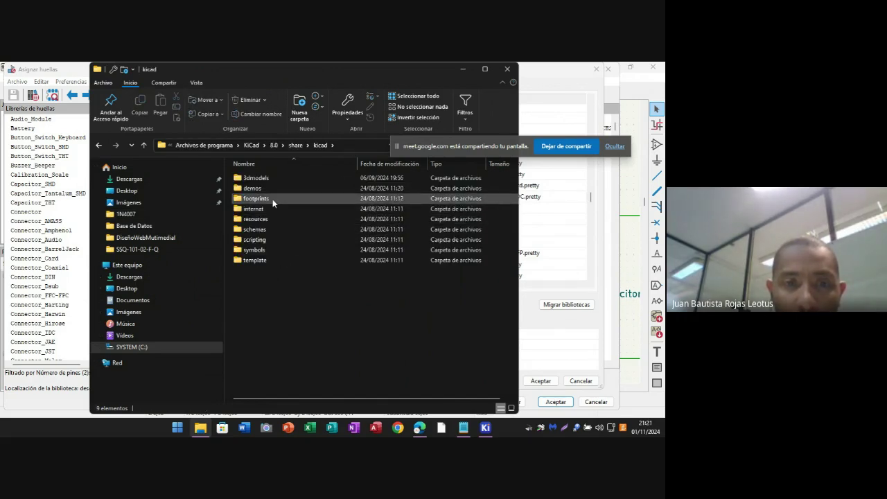
pyautogui.click(273, 199)
pyautogui.doubleClick(271, 199)
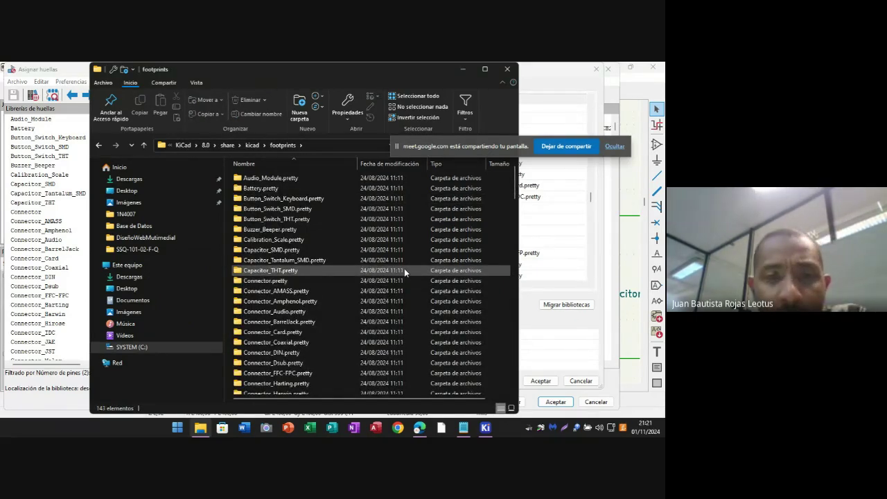
# - Check the footprint files in Buzzer_Beeper.pretty with a wider name column and return to the footprints folder
pyautogui.doubleClick(269, 229)
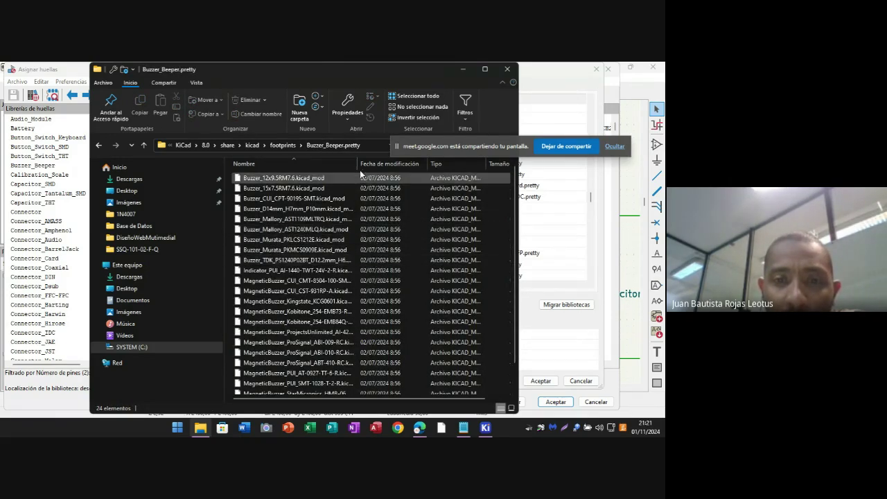
pyautogui.moveTo(357, 165); pyautogui.dragTo(409, 171)
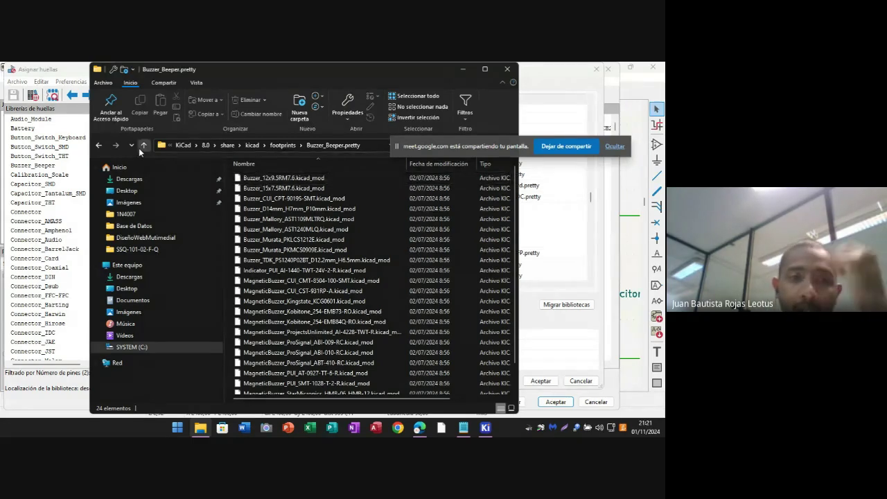
pyautogui.click(102, 148)
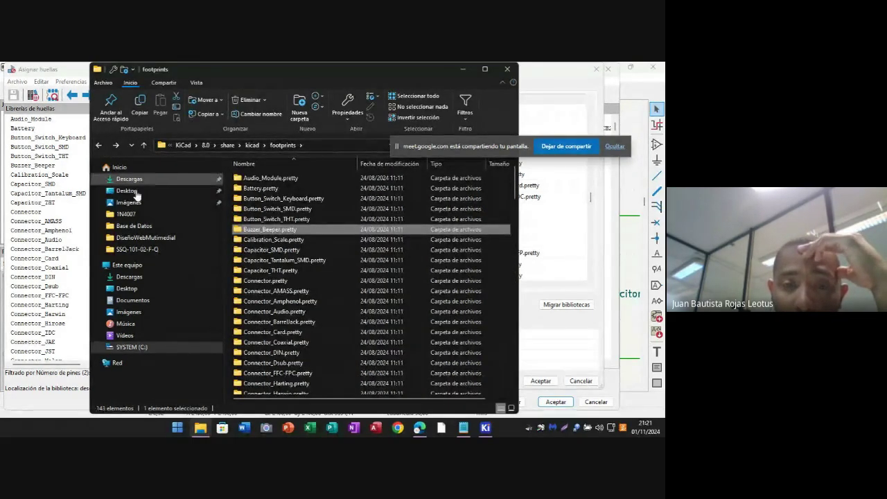
# - Examine the installed footprint library folders down to the Package entries and bring KiCad's footprint library table back to the front
pyautogui.scroll(-4, 349, 274)
pyautogui.scroll(-10, 349, 284)
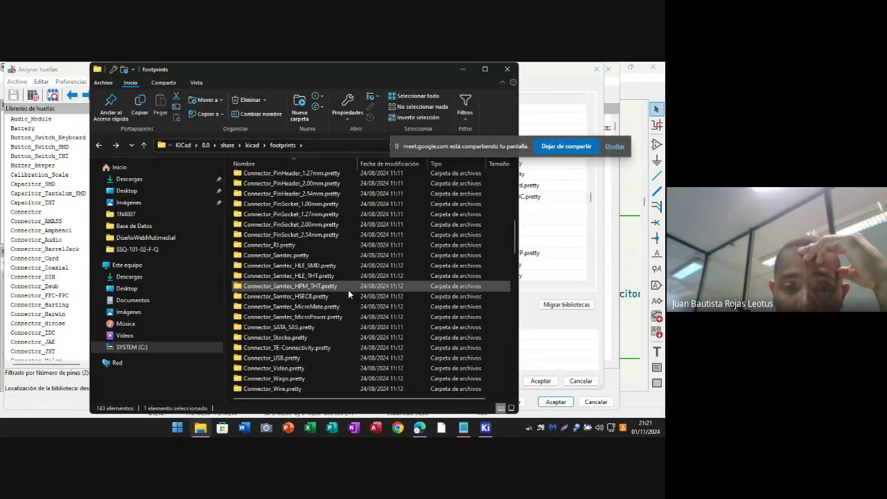
pyautogui.scroll(-8, 348, 296)
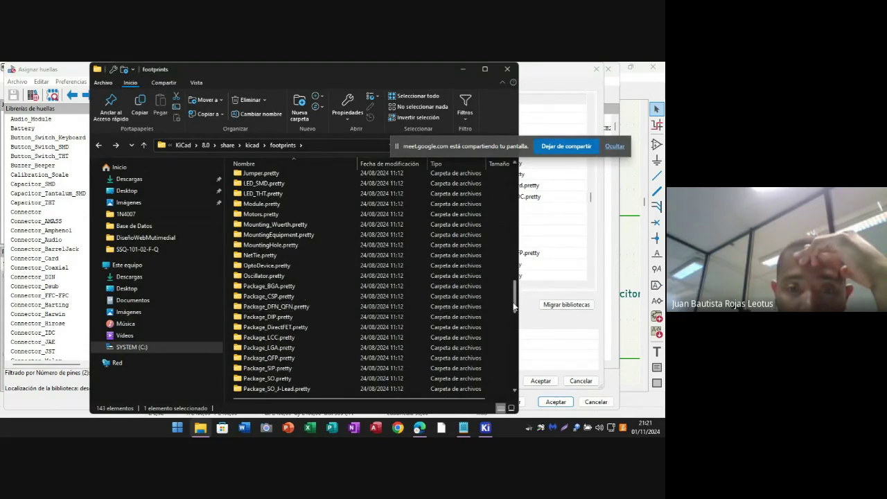
pyautogui.moveTo(513, 305); pyautogui.dragTo(494, 304)
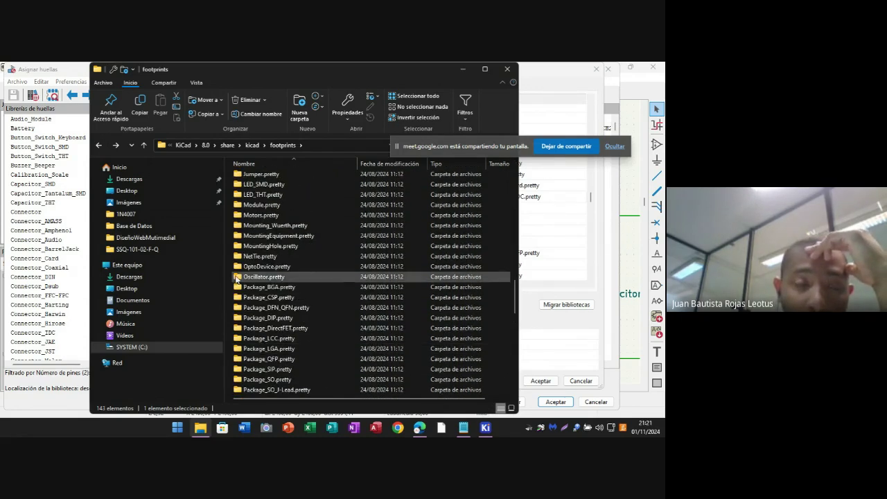
pyautogui.moveTo(205, 72); pyautogui.dragTo(414, 106)
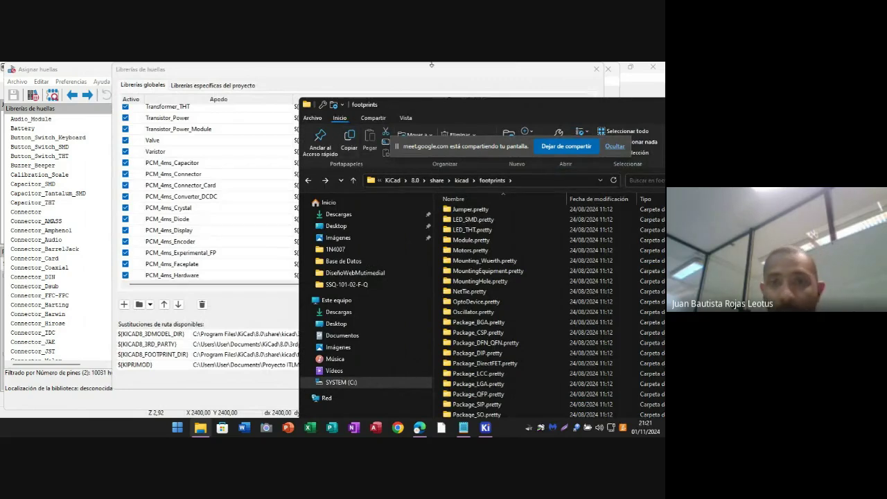
pyautogui.click(501, 66)
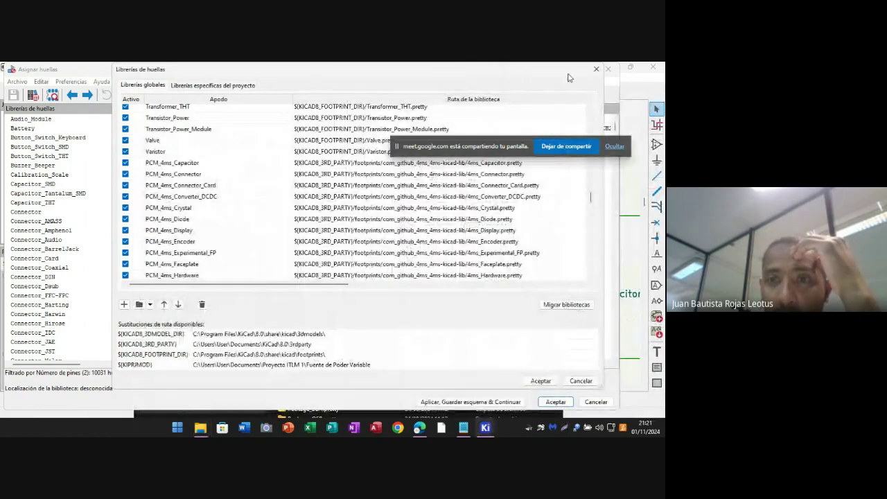
# - Close the footprint library table and view the 1N4007 footprint assigned to diode D1, dismissing the notice in the viewer
pyautogui.click(596, 69)
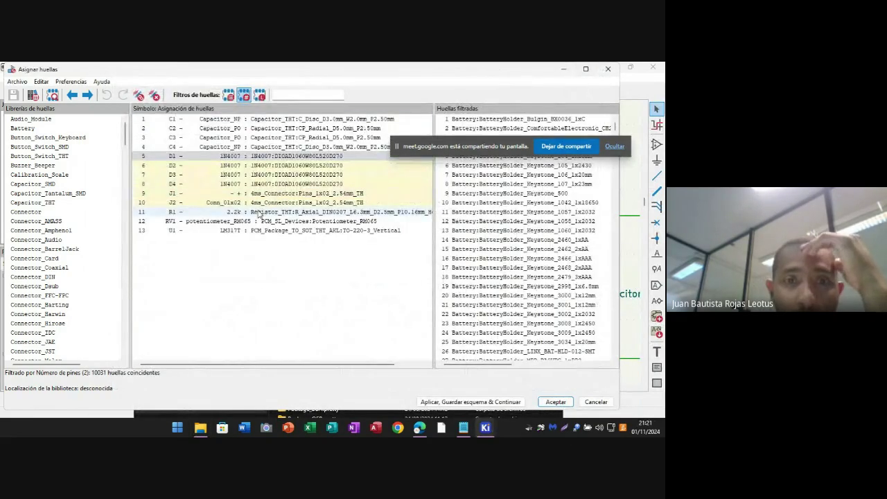
pyautogui.click(254, 158)
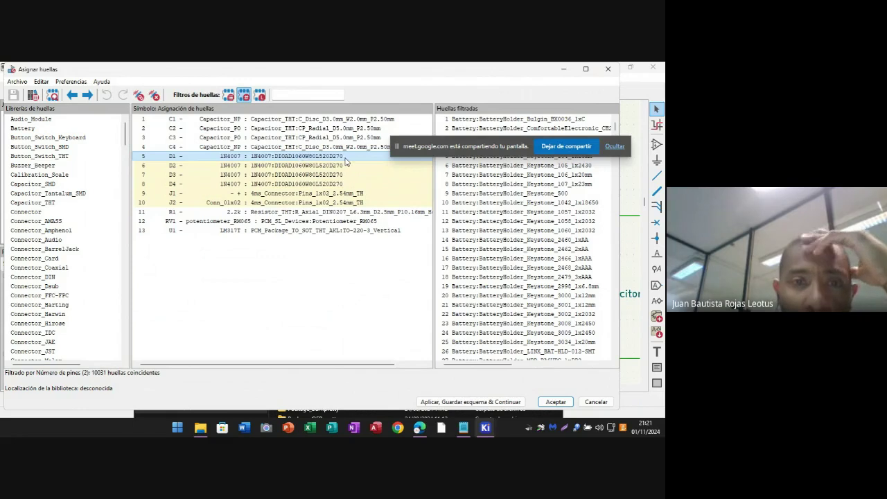
pyautogui.click(245, 158)
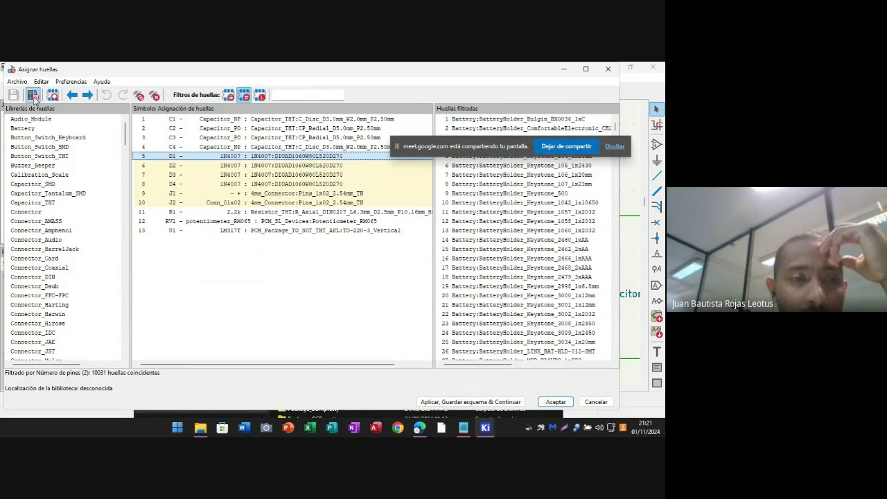
pyautogui.rightClick(166, 158)
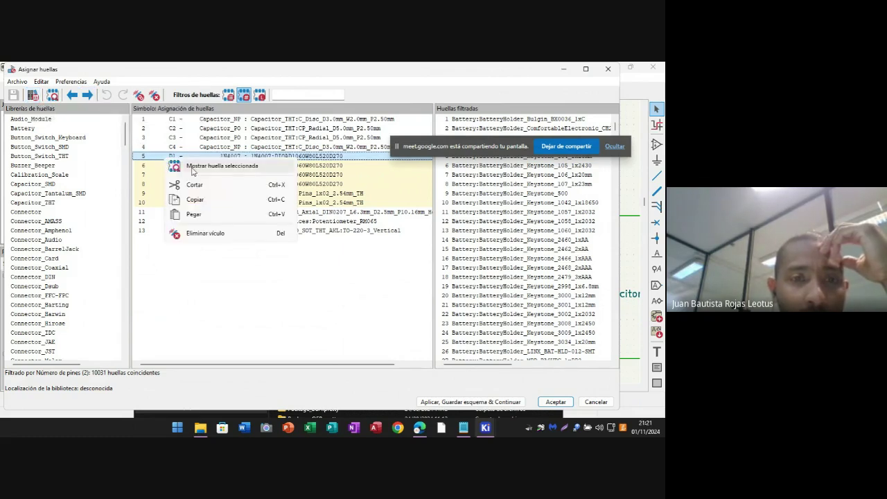
pyautogui.click(193, 169)
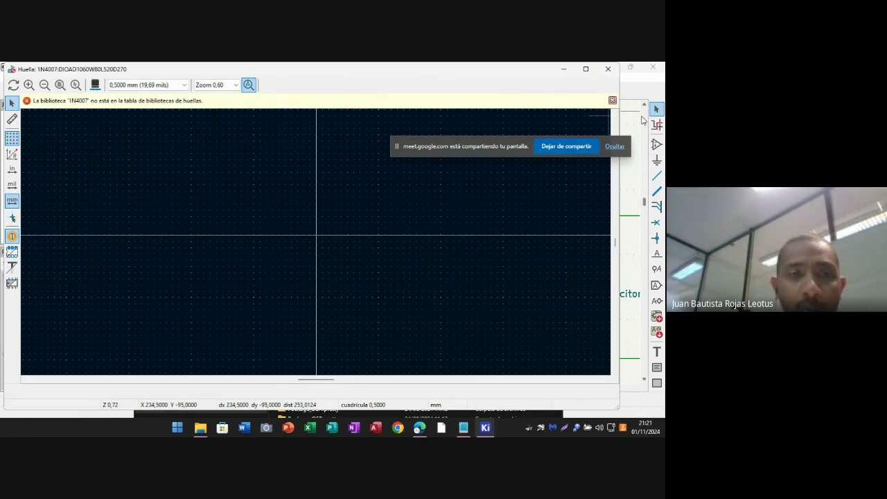
pyautogui.click(612, 101)
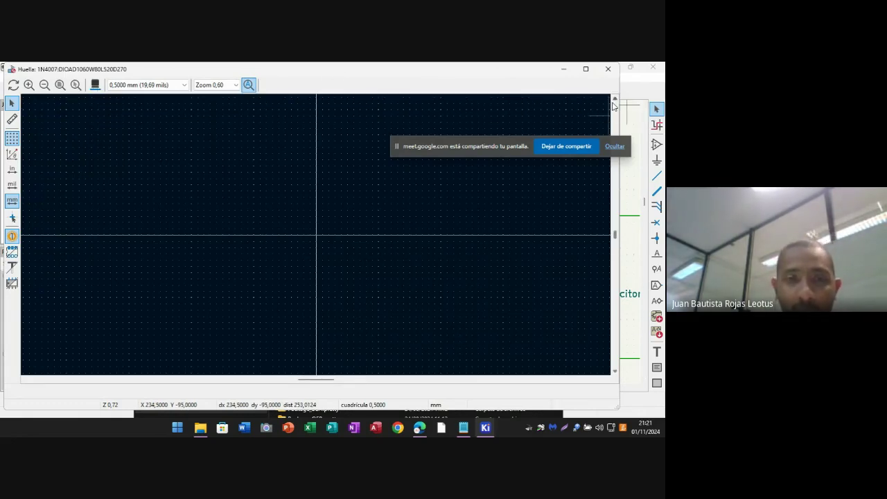
# - Switch to File Explorer and create a folder named 1N4007.pretty in KiCad's footprints folder, granting administrator permission
pyautogui.click(199, 428)
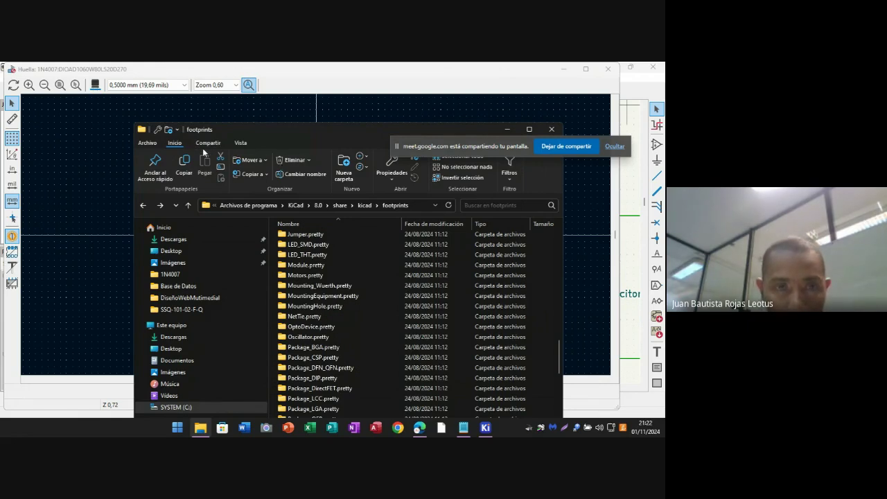
pyautogui.click(342, 166)
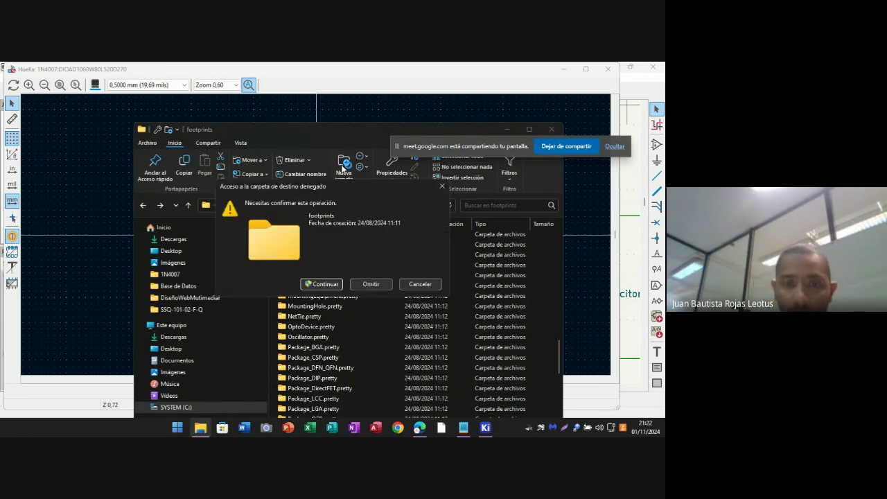
pyautogui.click(323, 286)
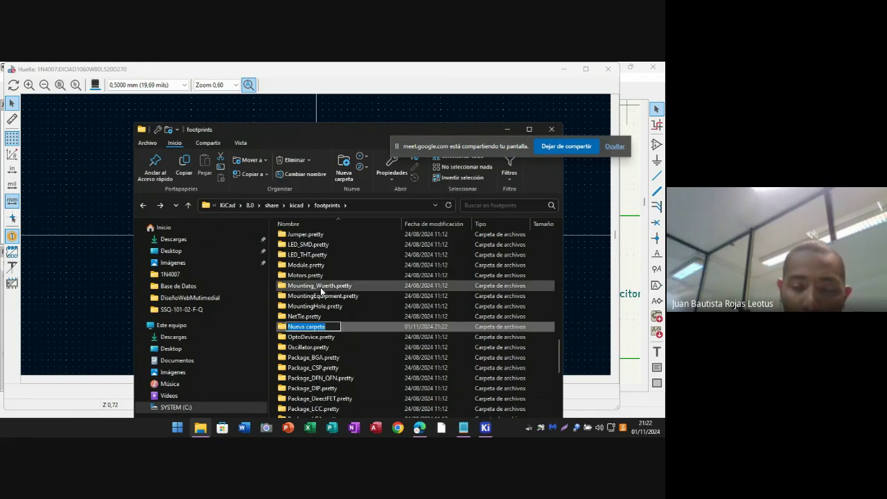
pyautogui.write('1N')
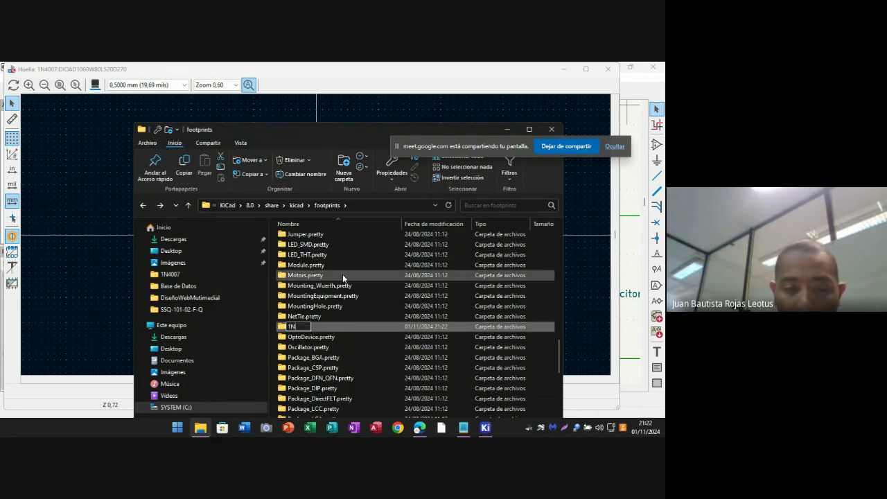
pyautogui.write('400')
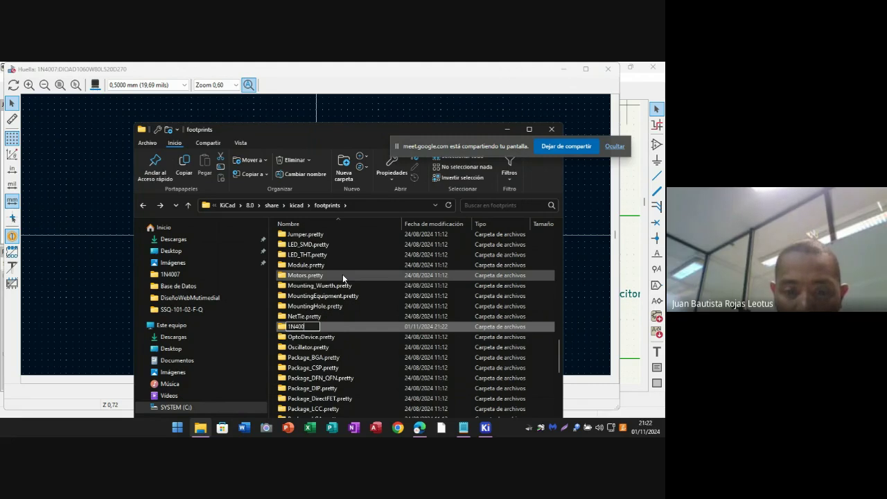
pyautogui.write('7')
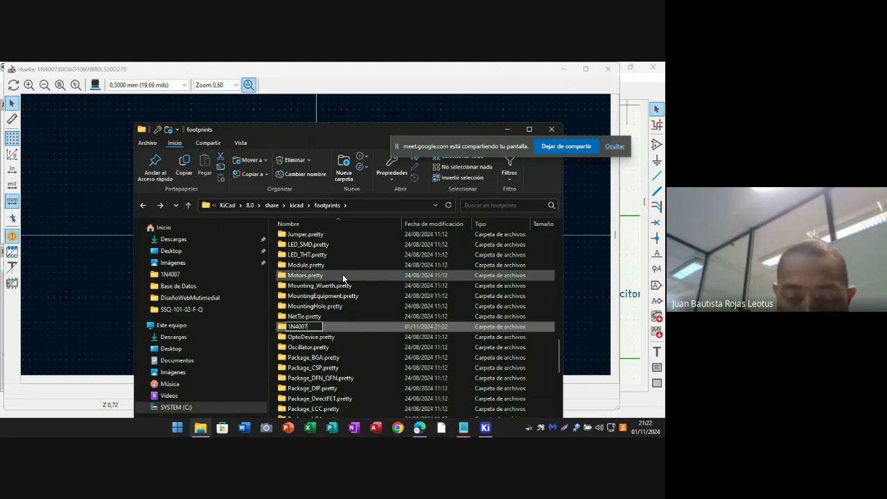
pyautogui.write('.pre')
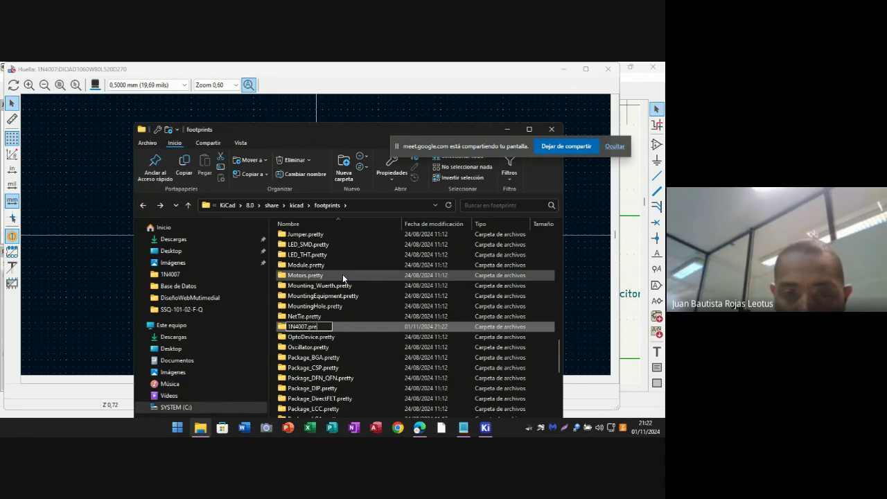
pyautogui.write('tty')
pyautogui.press('Return')
pyautogui.click(342, 337)
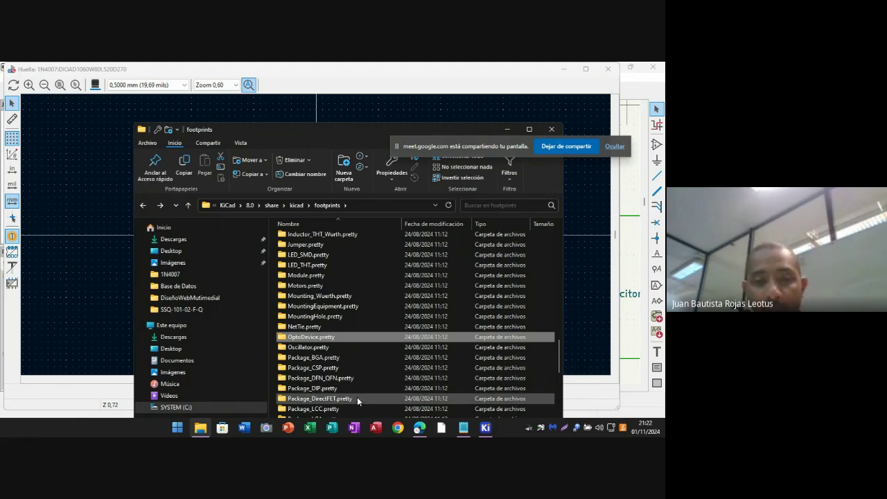
# - Open a second File Explorer window at Descargas > 1N4007 and copy the DIOAD1060W80L520D270.kicad_mod file
pyautogui.click(200, 428)
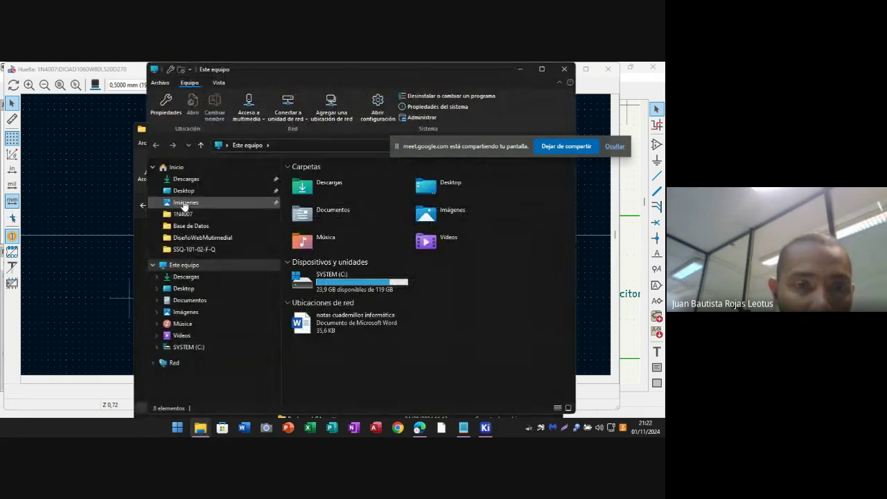
pyautogui.click(185, 182)
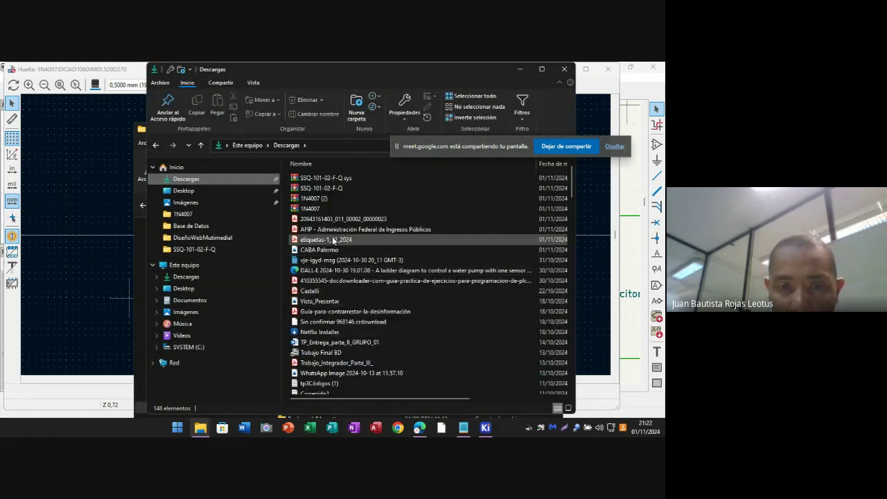
pyautogui.scroll(-15, 333, 304)
pyautogui.scroll(-15, 344, 316)
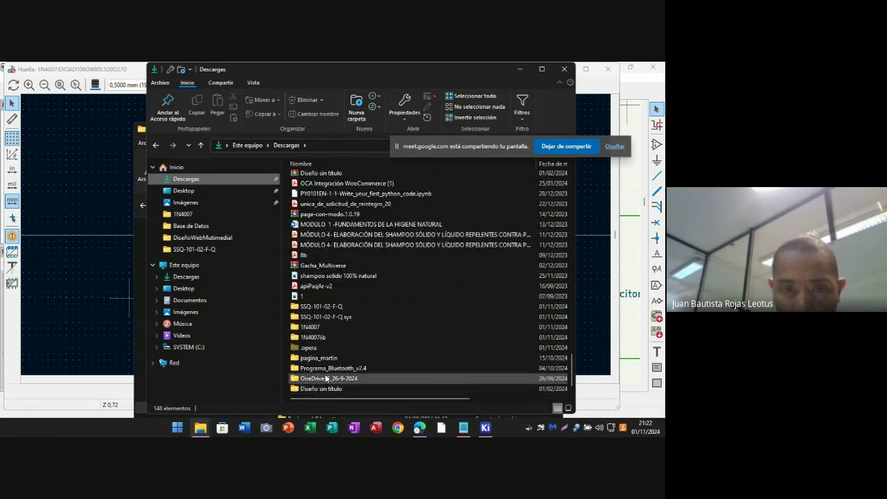
pyautogui.click(315, 328)
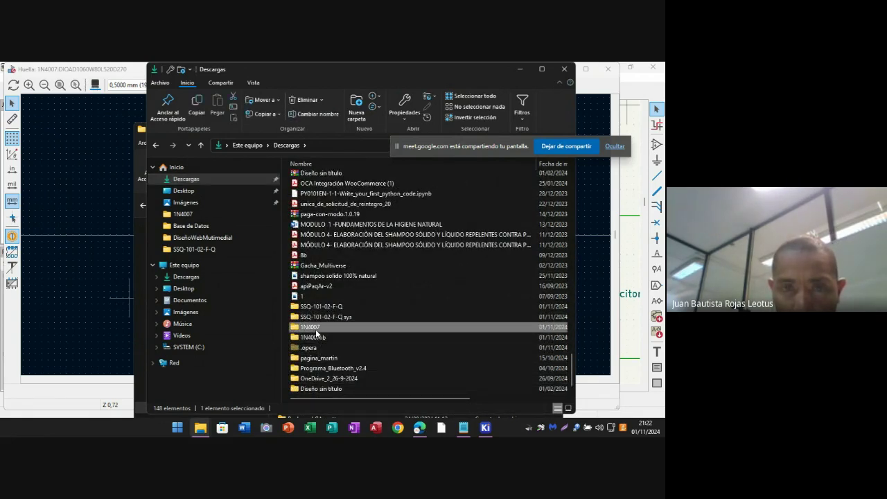
pyautogui.doubleClick(315, 329)
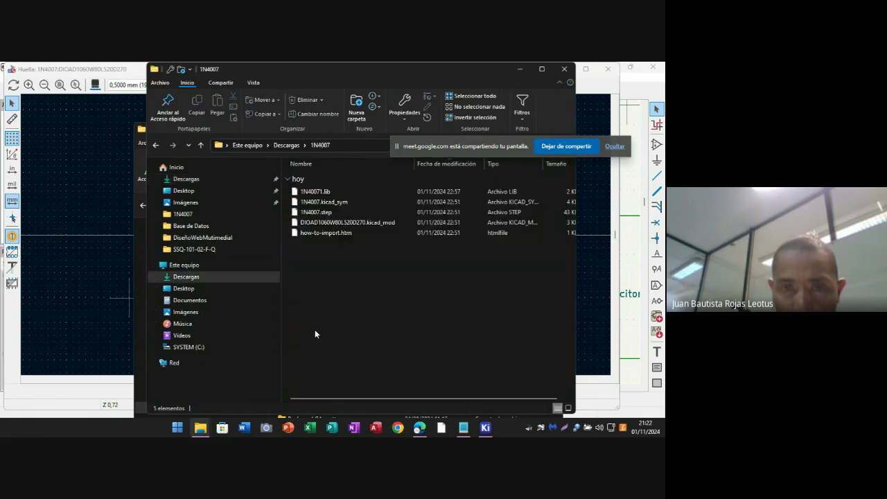
pyautogui.click(324, 223)
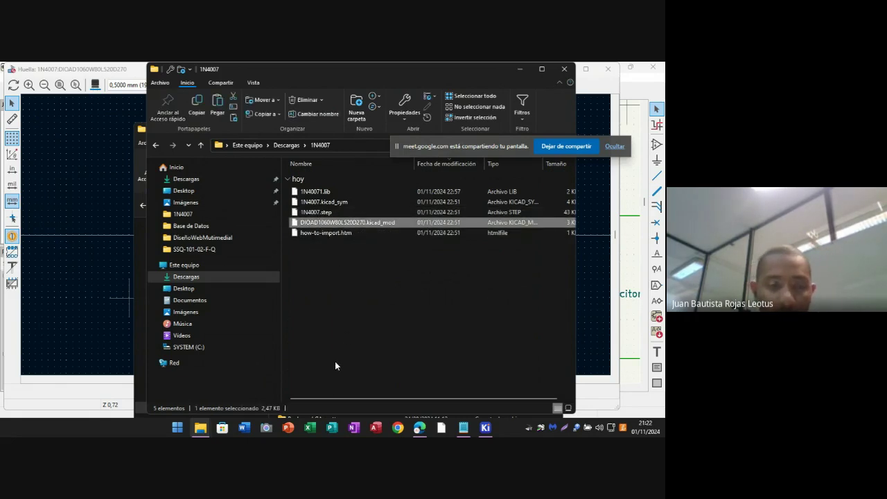
# - Paste the copied footprint file into the 1N4007.pretty folder inside KiCad's footprints folder
pyautogui.hotkey('alt', 'Tab')
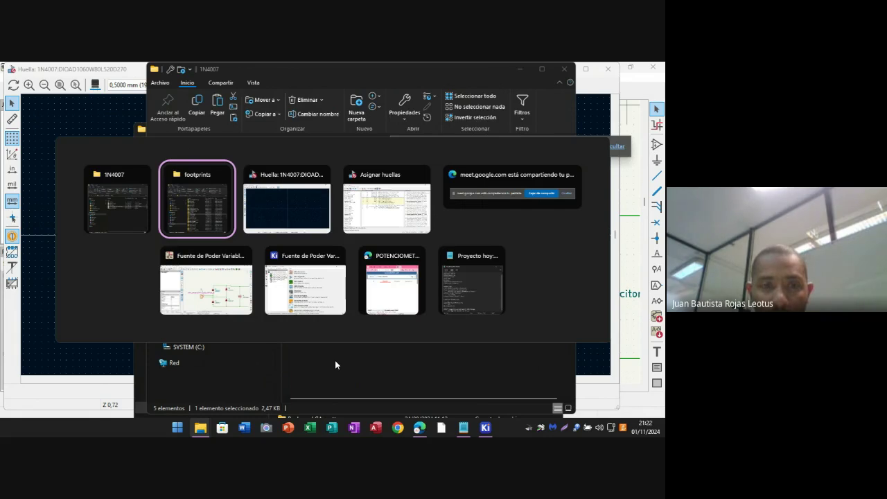
pyautogui.scroll(1, 343, 312)
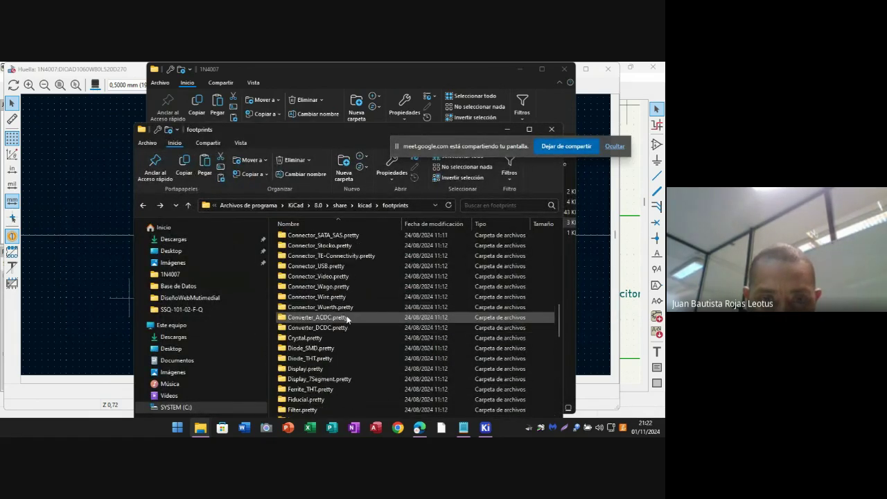
pyautogui.scroll(15, 347, 319)
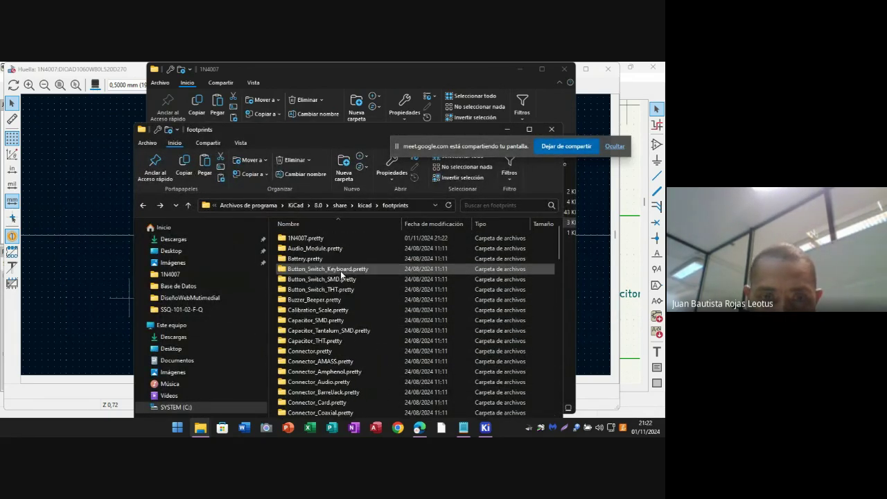
pyautogui.doubleClick(312, 237)
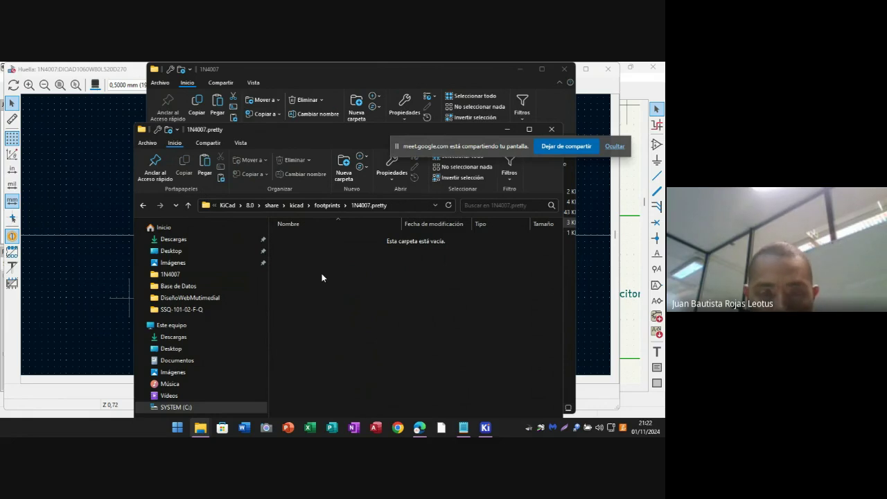
pyautogui.hotkey('ctrl', 'v')
pyautogui.click(302, 189)
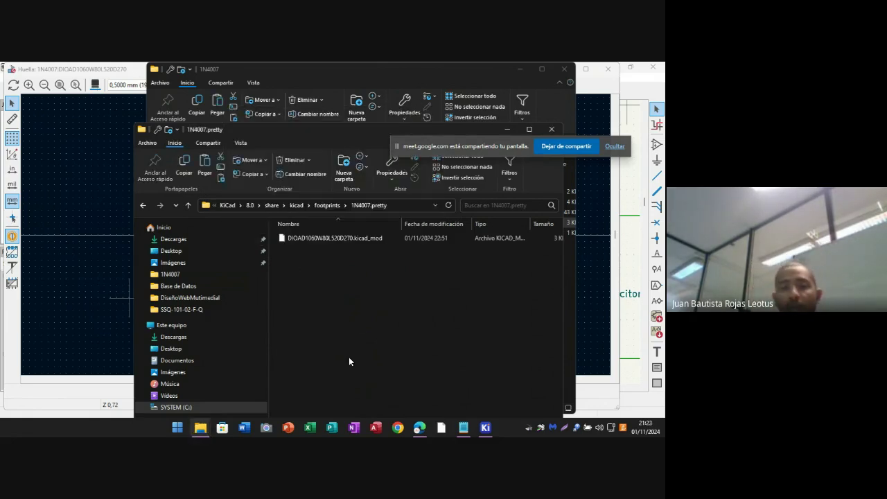
# - Return to the kicad folder, check the contents of its schemas folder, and go back up to the share folder
pyautogui.click(192, 206)
pyautogui.click(192, 206)
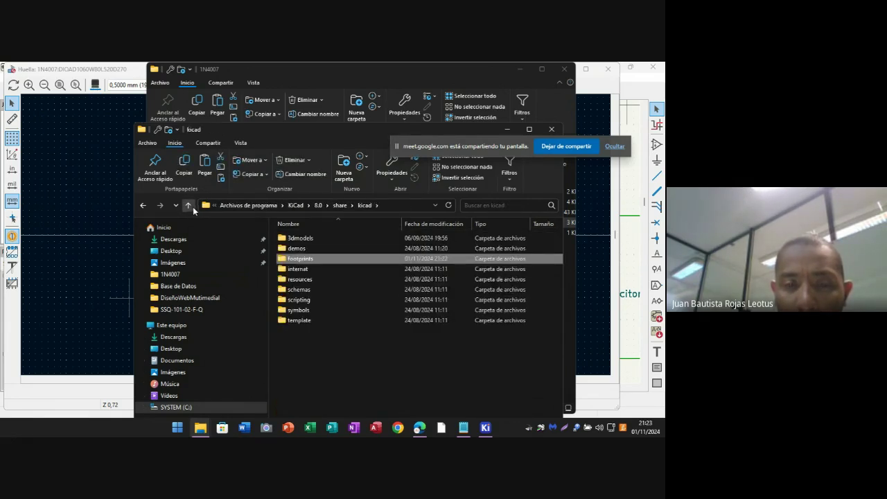
pyautogui.click(295, 289)
pyautogui.doubleClick(296, 289)
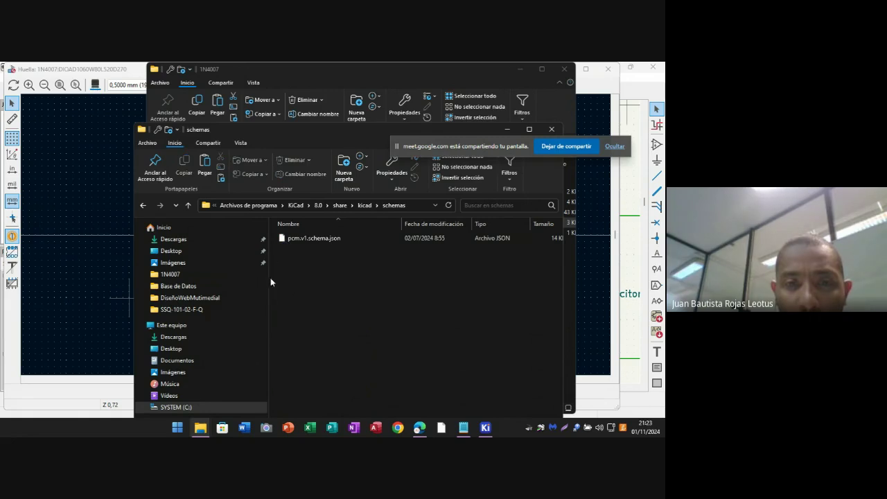
pyautogui.click(191, 205)
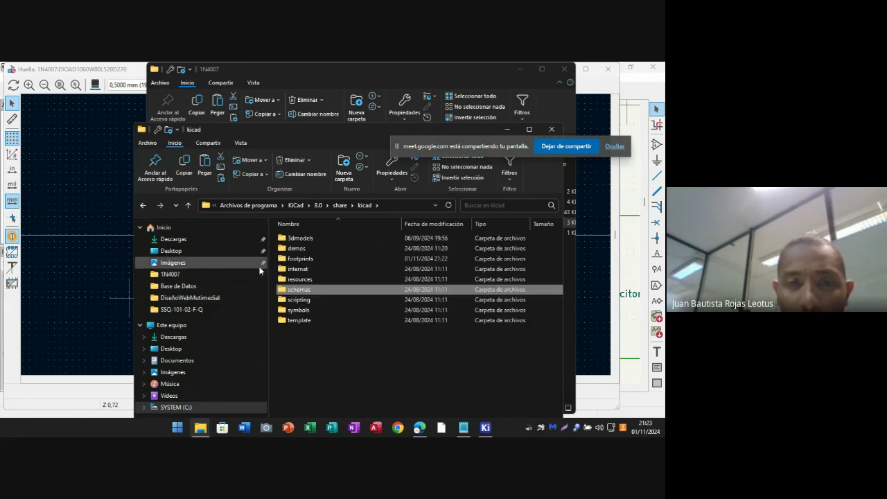
pyautogui.click(188, 205)
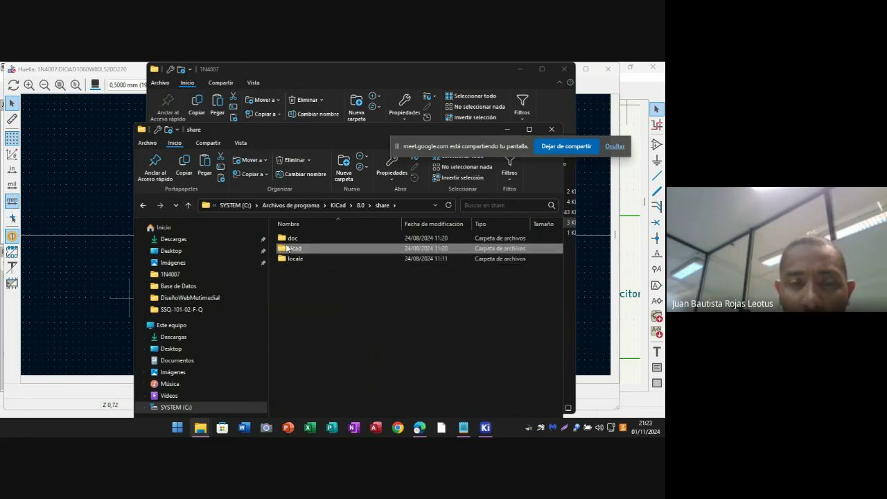
# - Switch back to KiCad, close the footprint viewer and the footprint assignment window, and reopen footprint assignment from the schematic editor
pyautogui.click(121, 66)
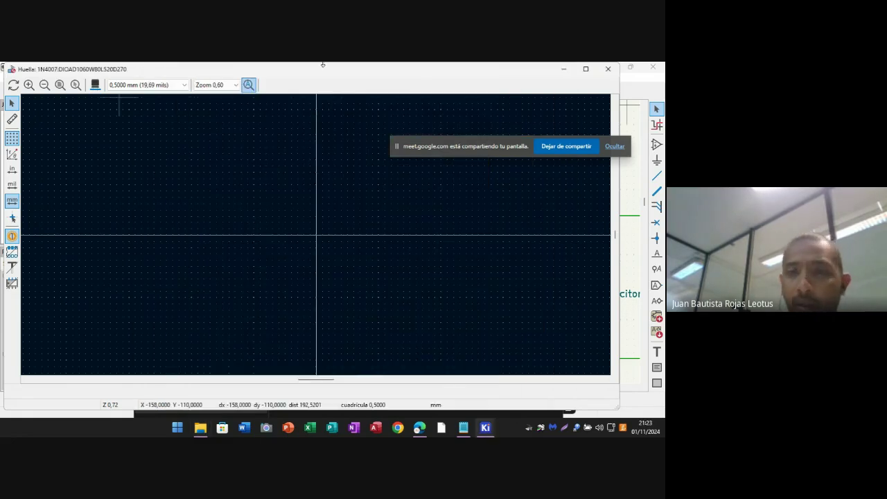
pyautogui.click(607, 69)
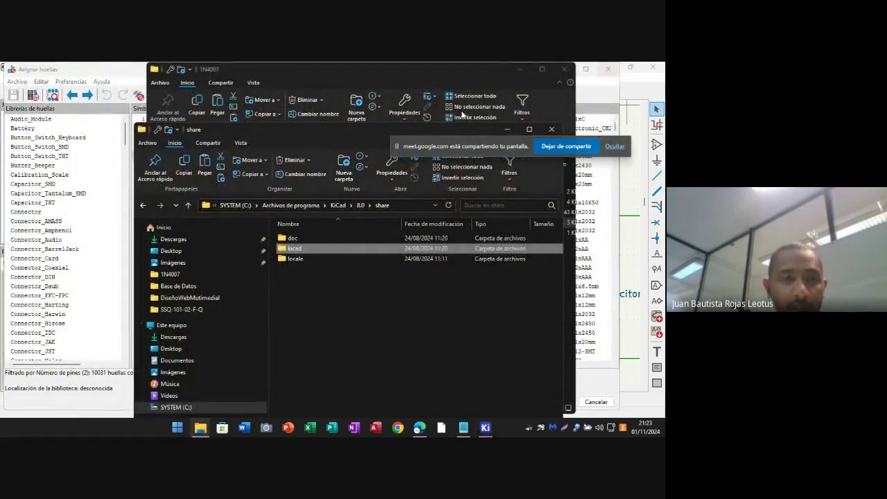
pyautogui.click(628, 118)
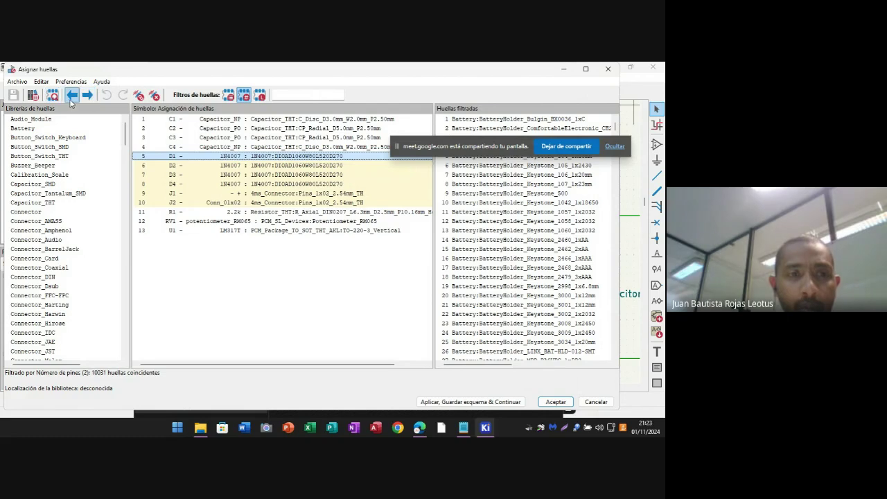
pyautogui.click(608, 69)
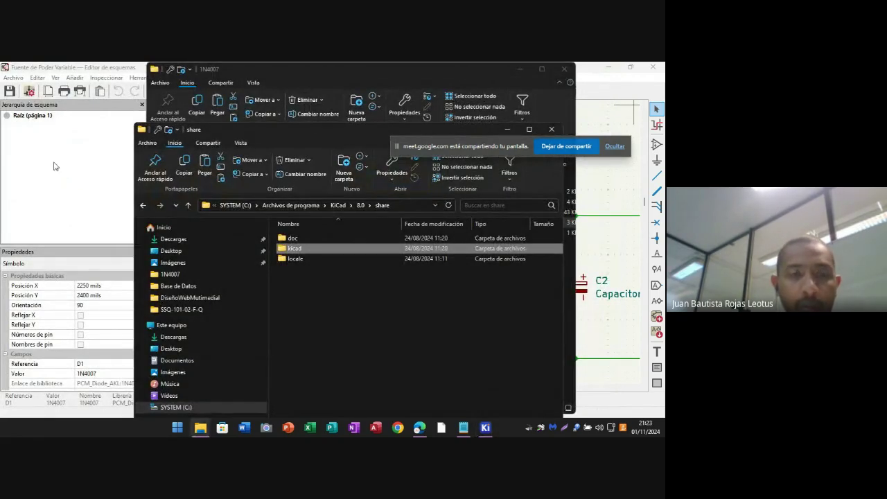
pyautogui.click(55, 166)
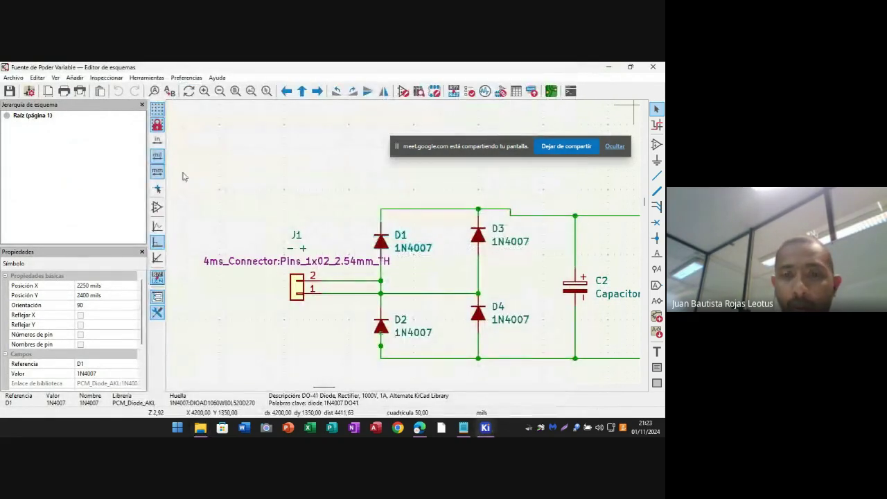
pyautogui.click(508, 97)
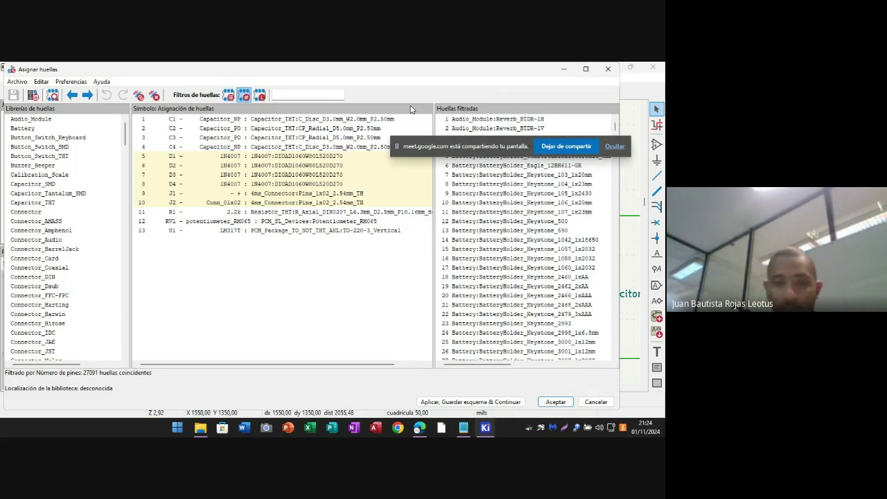
# - View the footprint assigned to D1 in the footprint viewer, dismiss the library message, and close the viewer
pyautogui.click(264, 158)
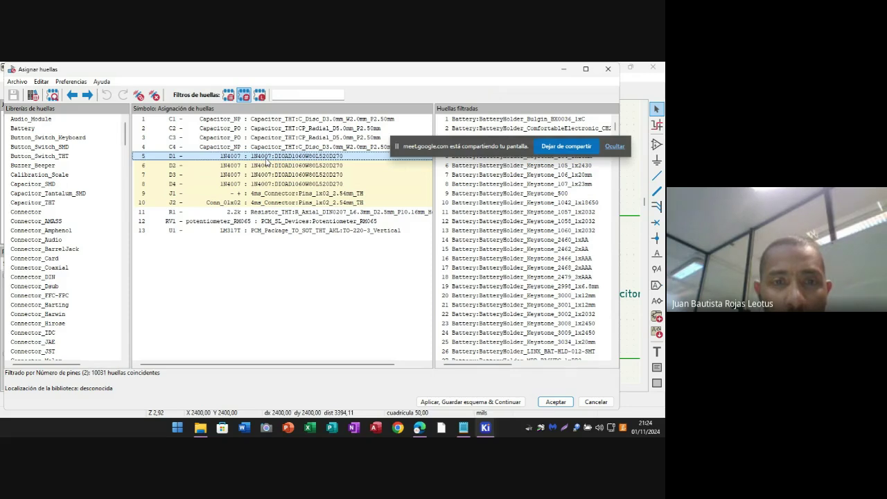
pyautogui.rightClick(267, 160)
pyautogui.click(278, 167)
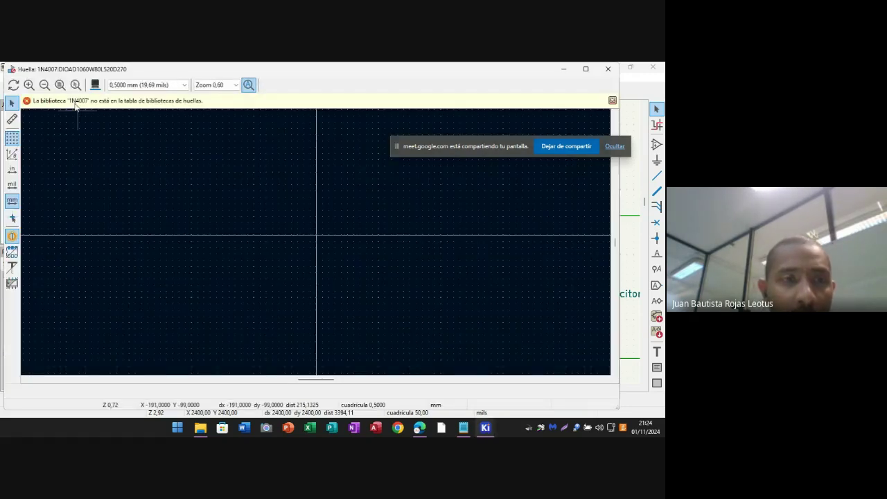
pyautogui.click(612, 101)
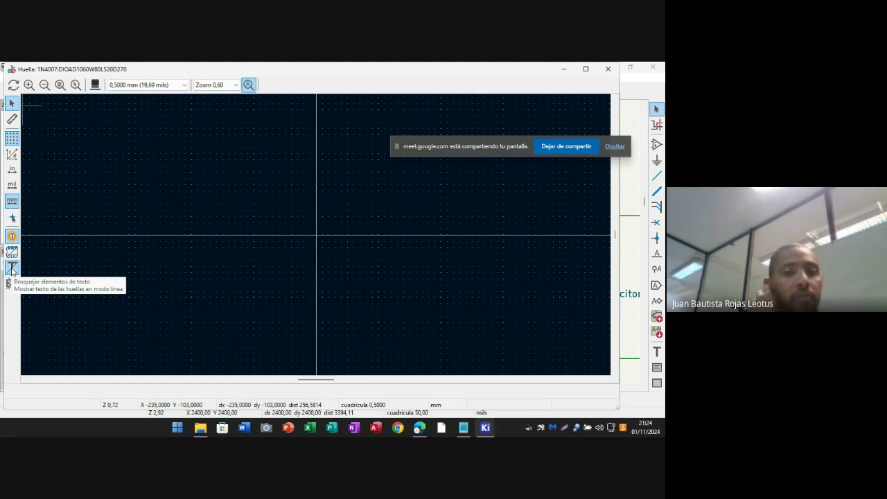
pyautogui.click(608, 69)
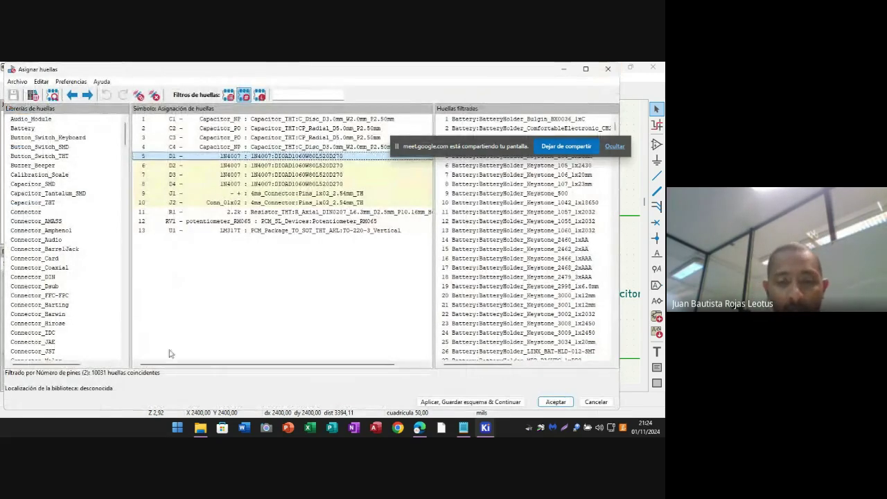
# - Switch to the File Explorer share window, check the kicad, locale and doc folders, and go back up to KiCad's 8.0 folder
pyautogui.click(200, 427)
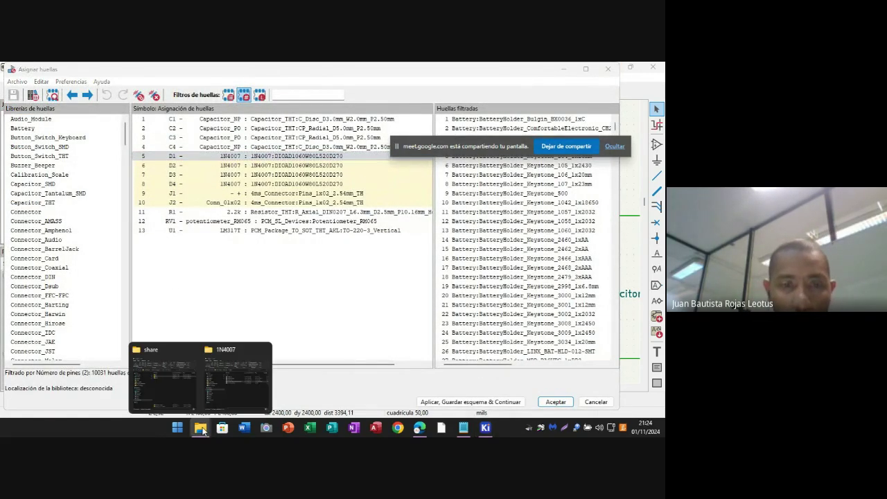
pyautogui.click(160, 352)
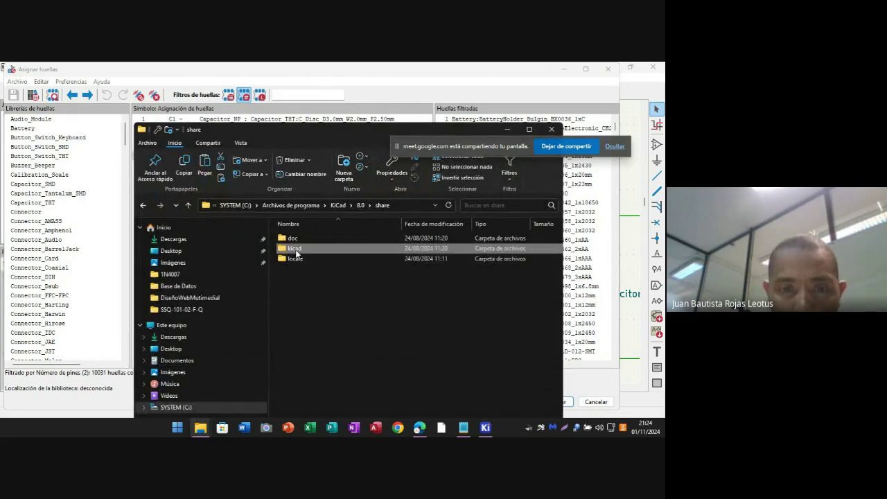
pyautogui.doubleClick(295, 247)
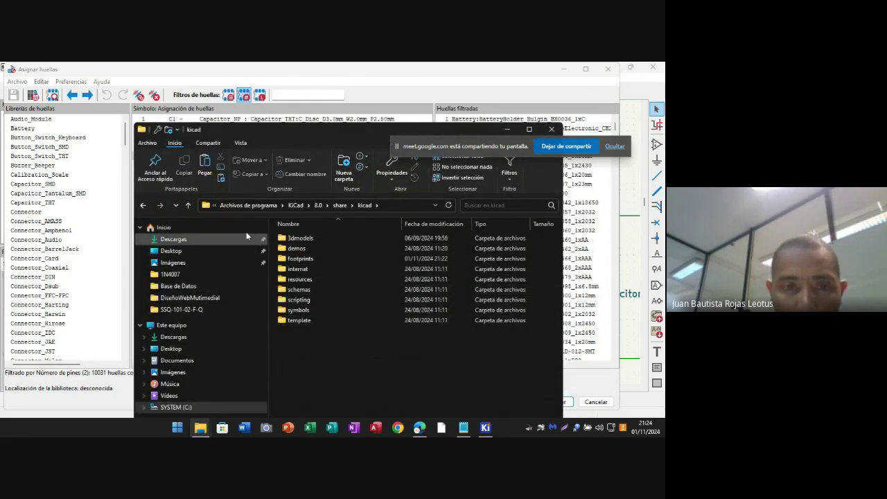
pyautogui.click(189, 206)
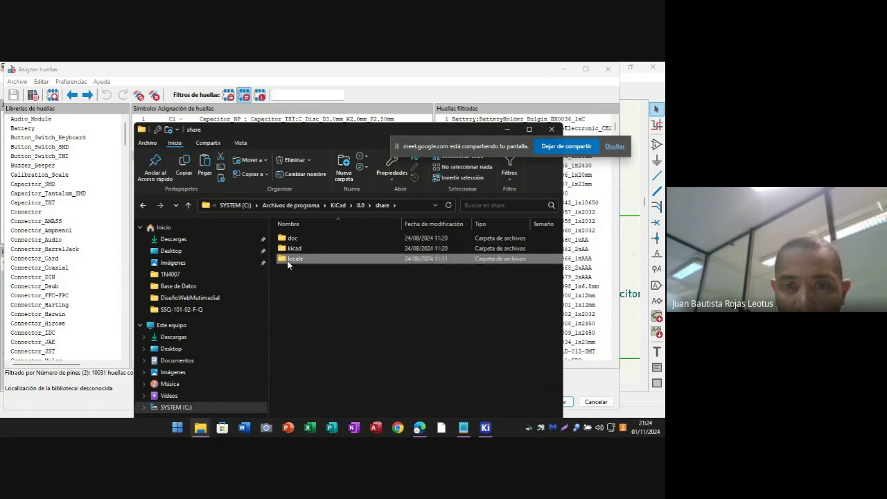
pyautogui.doubleClick(289, 261)
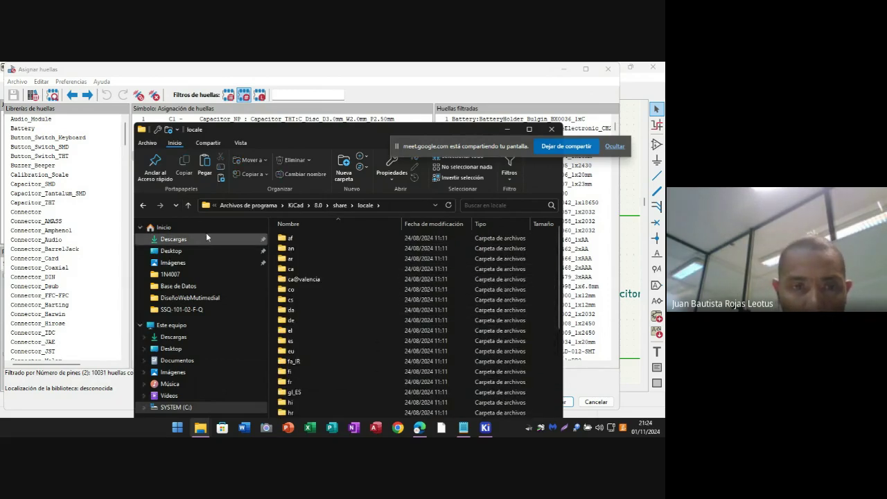
pyautogui.click(188, 205)
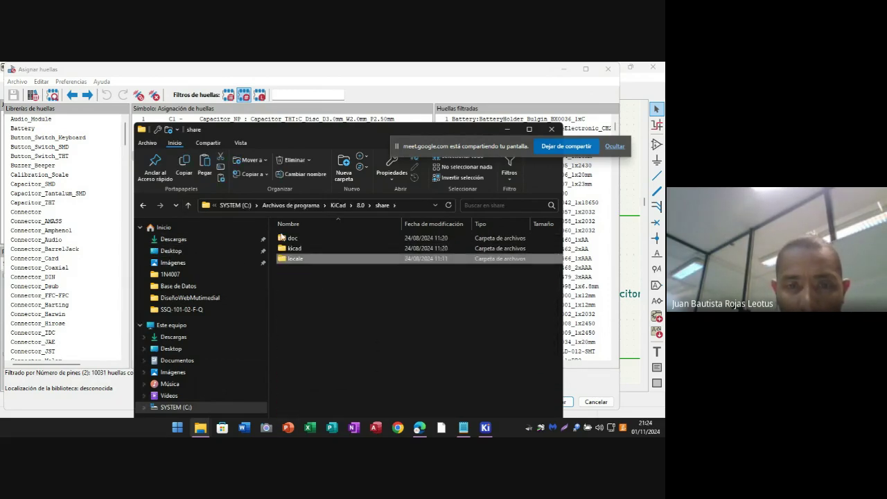
pyautogui.doubleClick(285, 239)
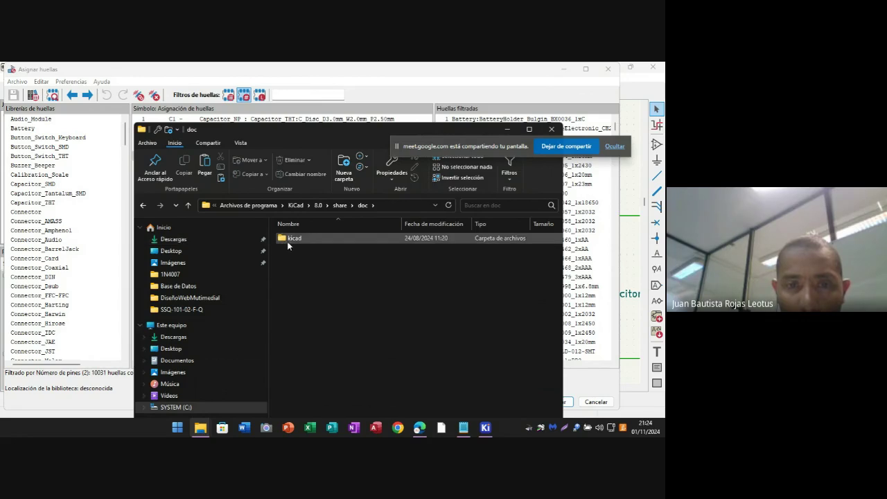
pyautogui.doubleClick(287, 240)
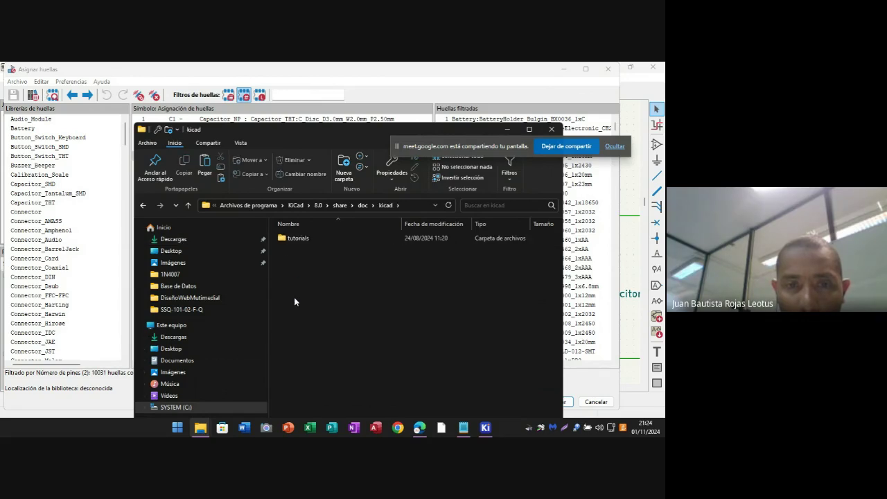
pyautogui.click(188, 206)
pyautogui.click(189, 206)
pyautogui.click(189, 206)
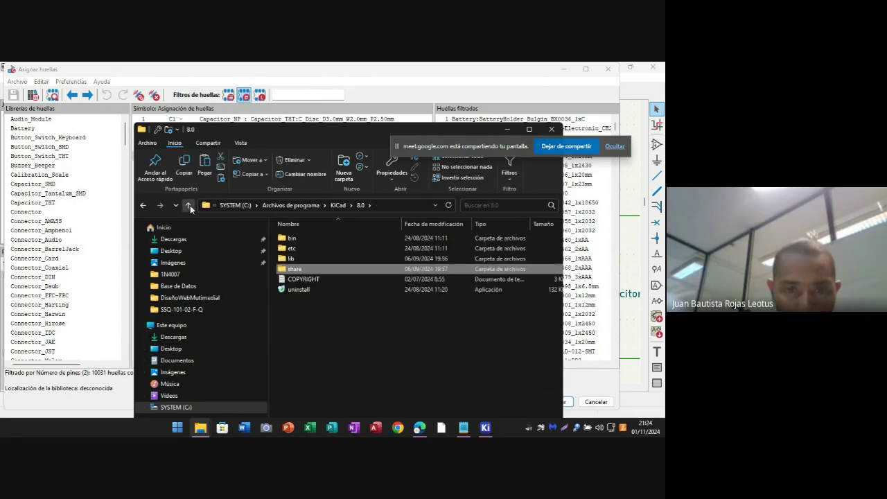
# - Look through the lib folder, including its ngspice and cmake > sentry subfolders, and return to the 8.0 folder
pyautogui.doubleClick(302, 259)
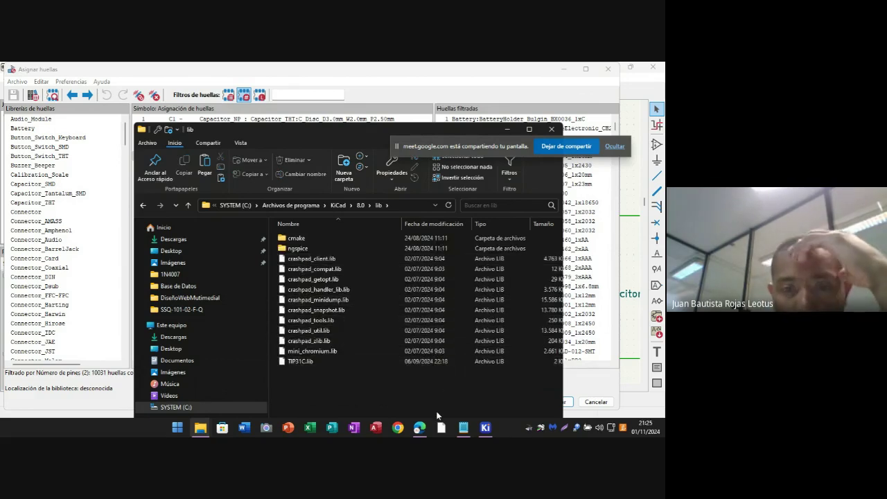
pyautogui.doubleClick(296, 250)
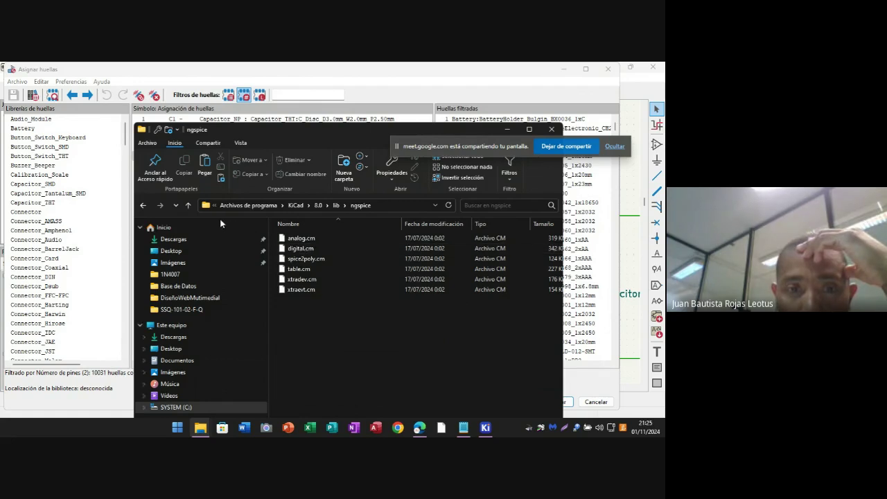
pyautogui.click(188, 206)
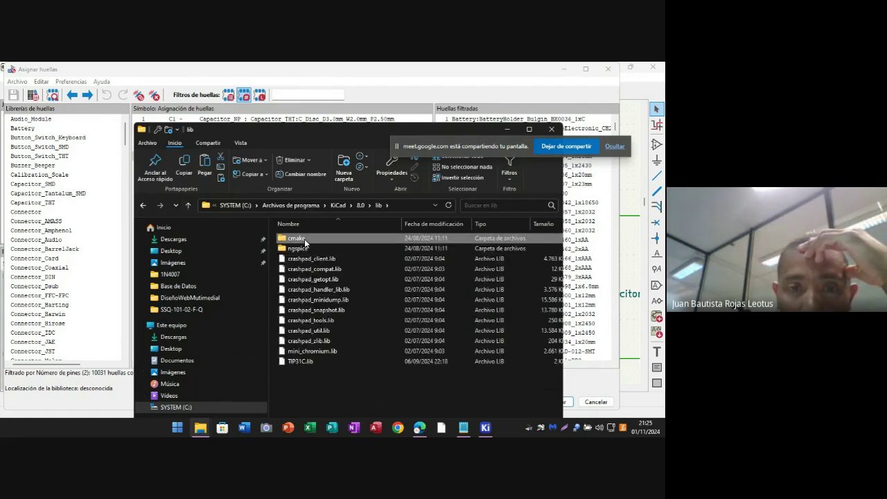
pyautogui.doubleClick(305, 240)
pyautogui.doubleClick(294, 238)
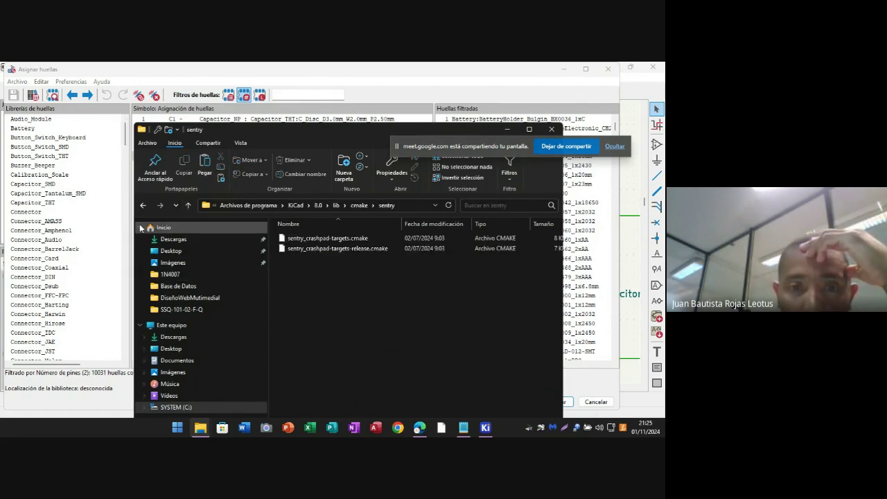
pyautogui.click(192, 207)
pyautogui.click(192, 207)
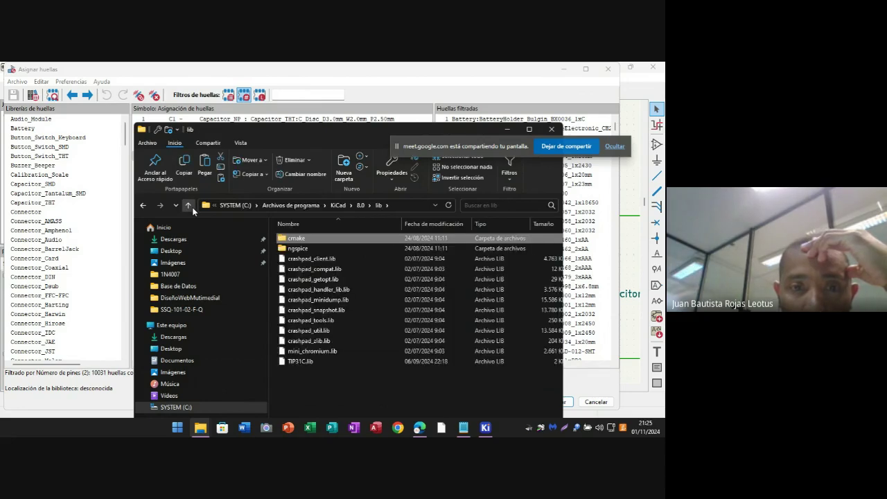
pyautogui.click(192, 207)
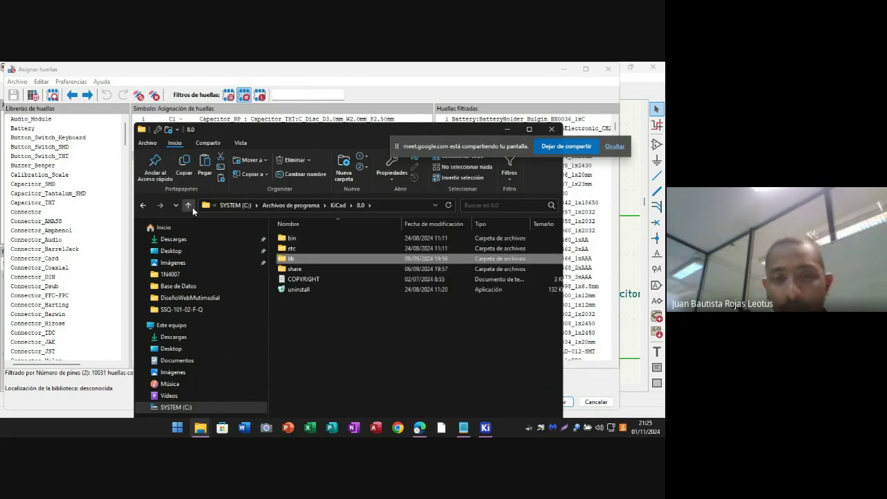
# - Check the etc folder, go up to Archivos de programa, and reopen KiCad > 8.0 with the lib folder selected
pyautogui.doubleClick(310, 248)
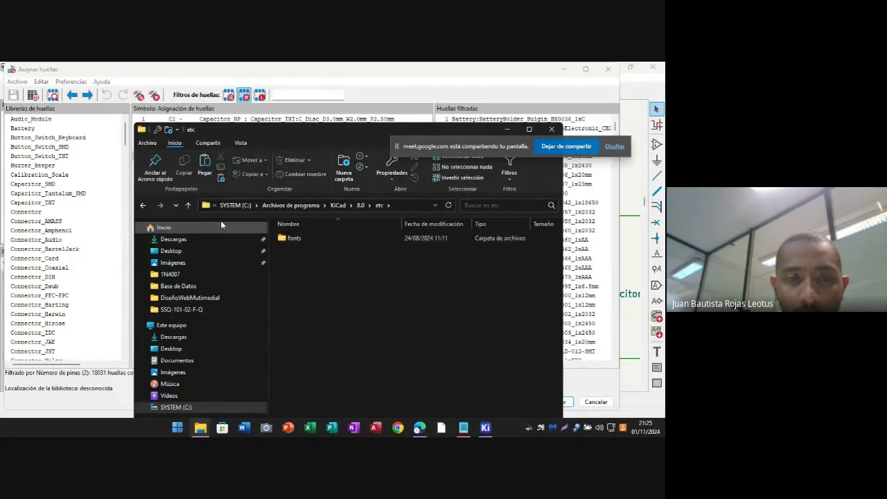
pyautogui.click(191, 207)
pyautogui.click(188, 205)
pyautogui.click(188, 205)
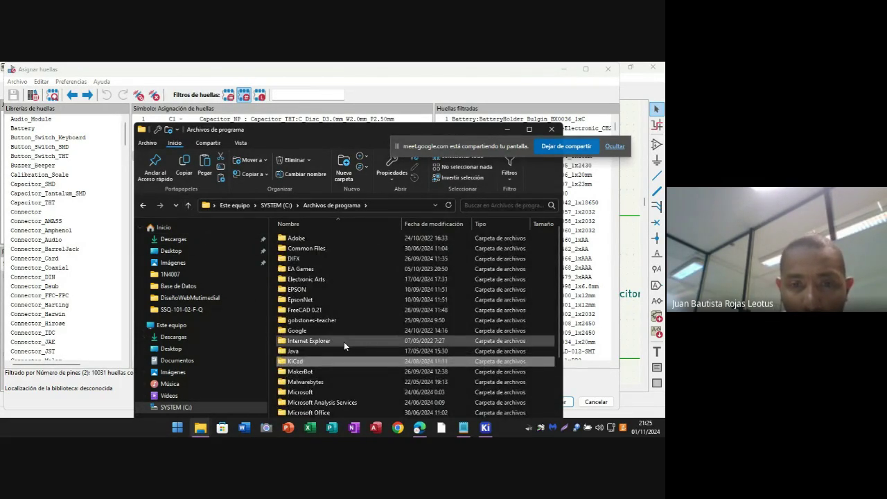
pyautogui.scroll(-1, 343, 342)
pyautogui.doubleClick(303, 336)
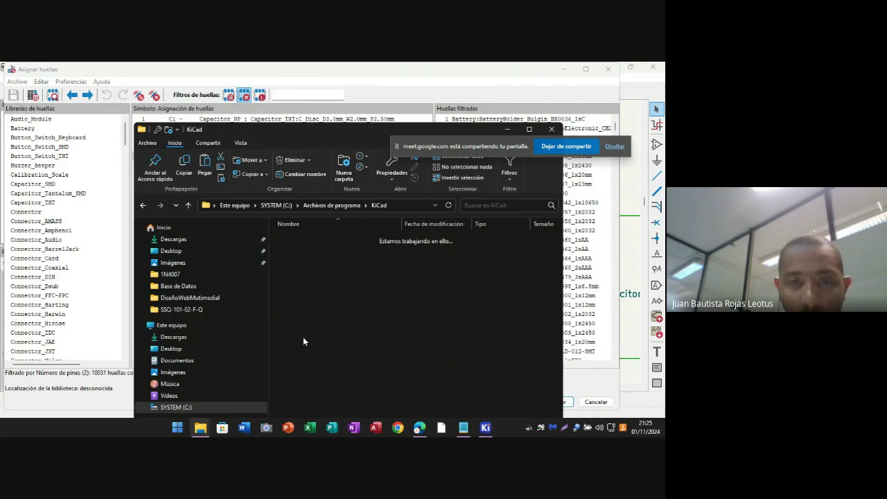
pyautogui.click(286, 244)
pyautogui.doubleClick(286, 243)
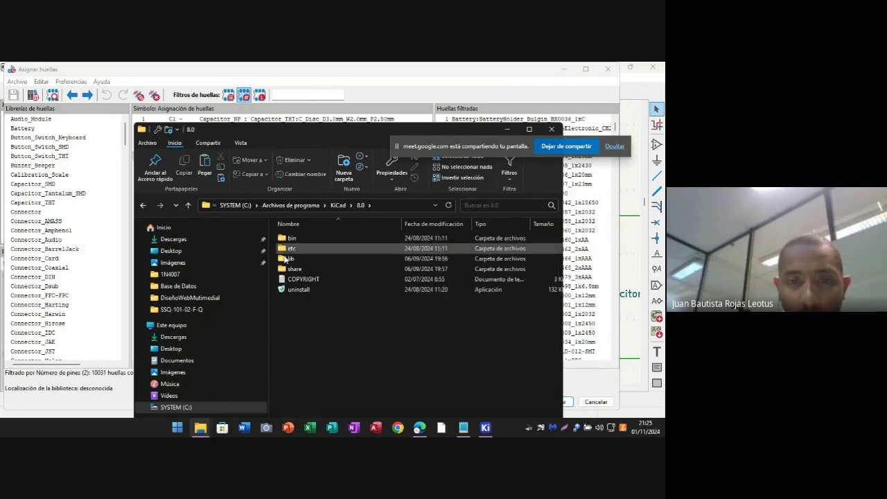
pyautogui.click(290, 260)
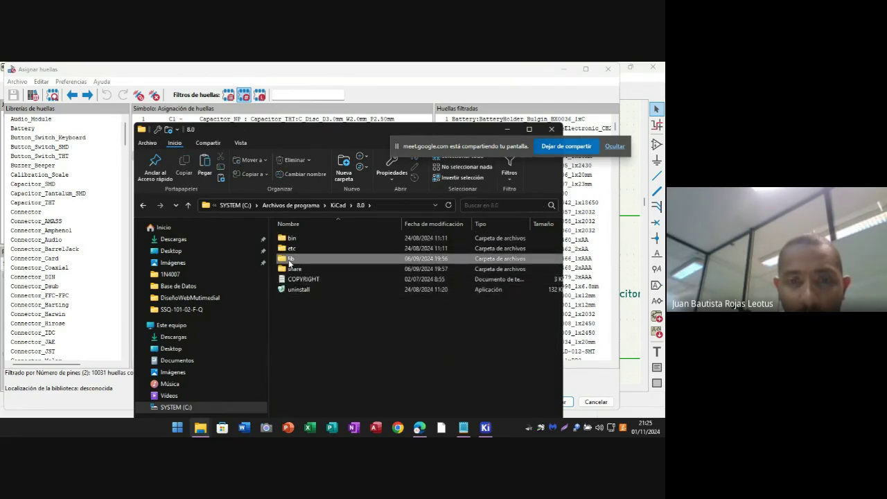
# - Switch back to KiCad, close the footprint assignment window, and move the File Explorer window aside to expose the schematic editor
pyautogui.hotkey('alt', 'Tab')
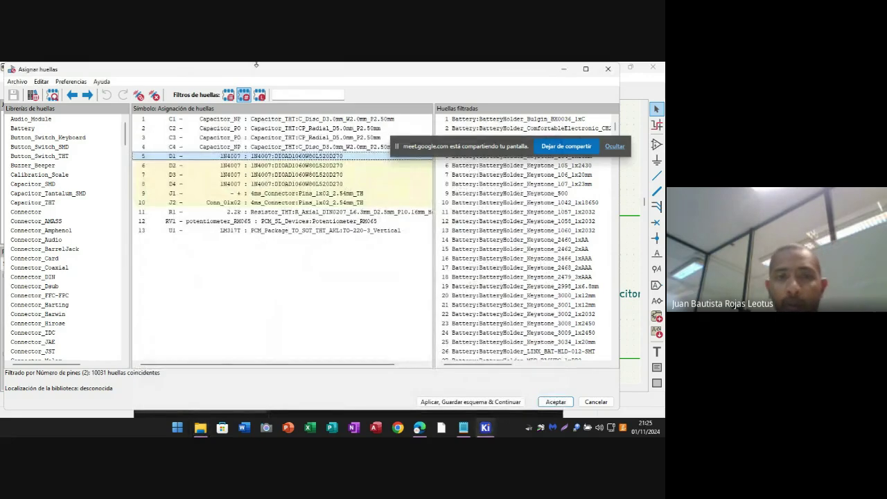
pyautogui.click(608, 68)
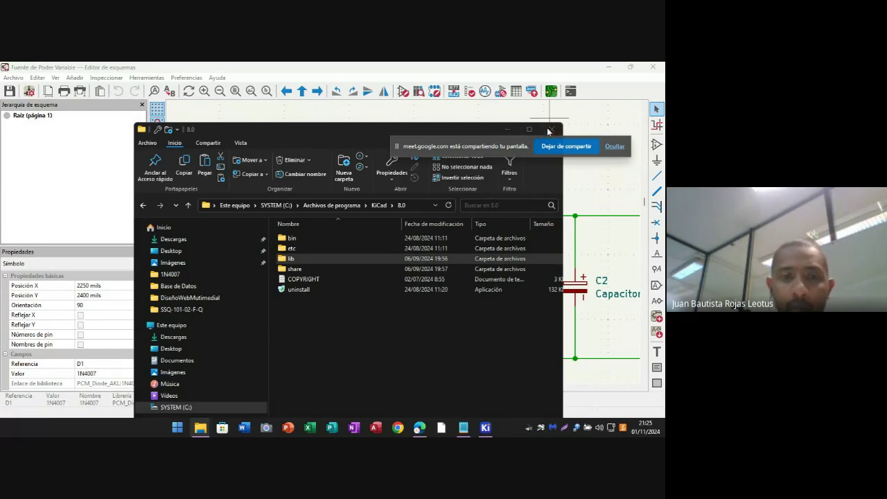
pyautogui.moveTo(279, 133); pyautogui.dragTo(178, 149)
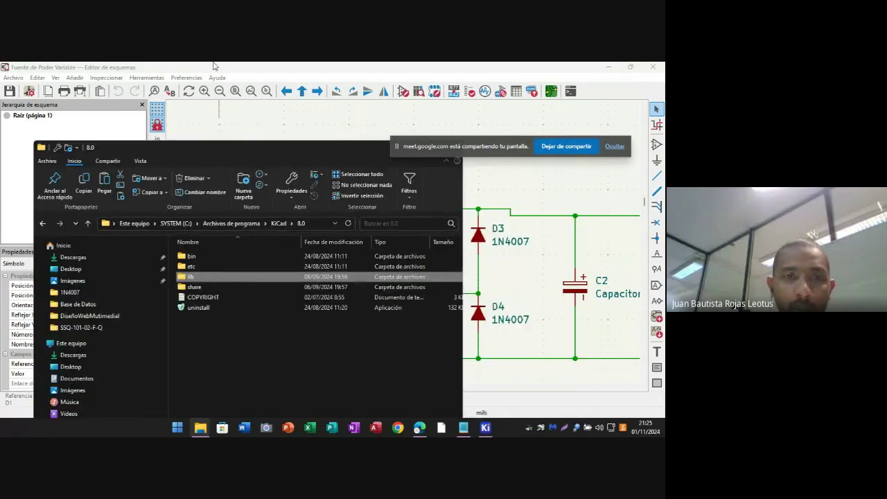
# - Open the symbol library manager and examine the global library list, including the nicknames and paths of the 1N4007 entries
pyautogui.click(186, 77)
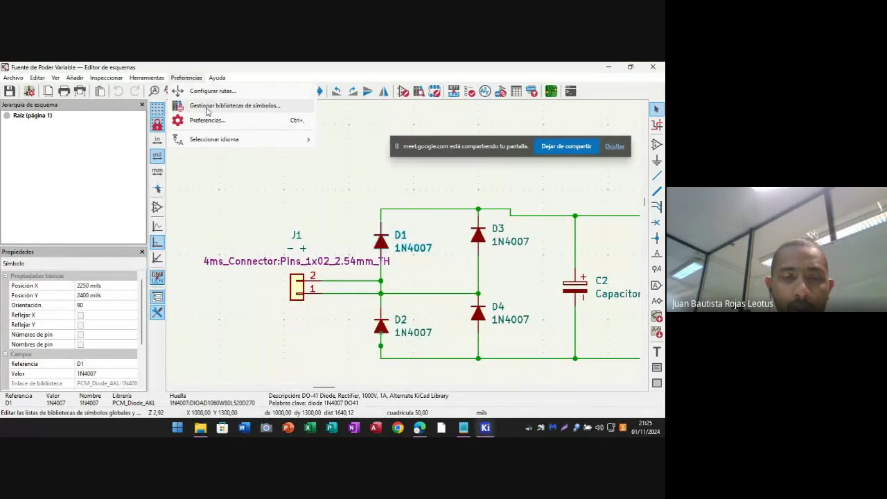
pyautogui.click(207, 108)
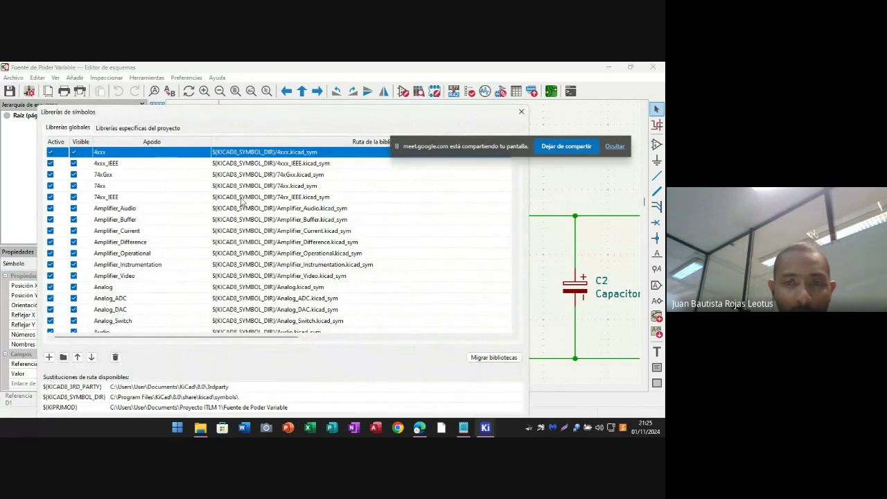
pyautogui.scroll(-5, 514, 191)
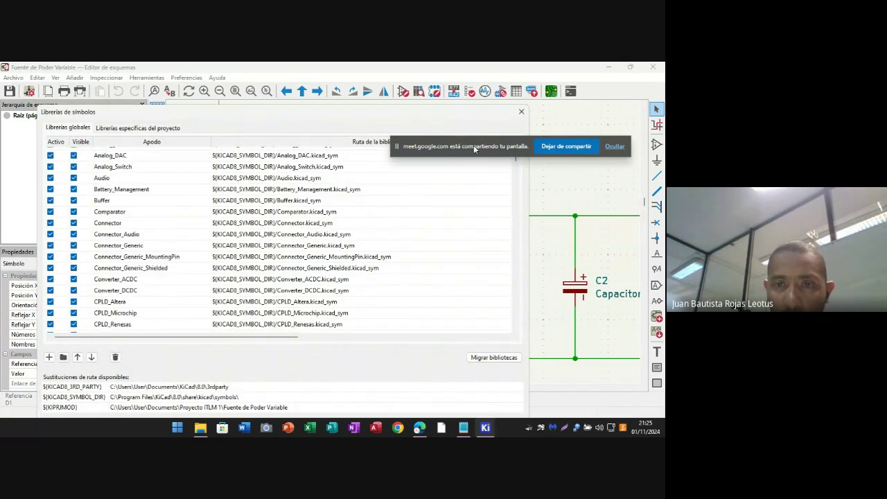
pyautogui.moveTo(515, 158); pyautogui.dragTo(518, 326)
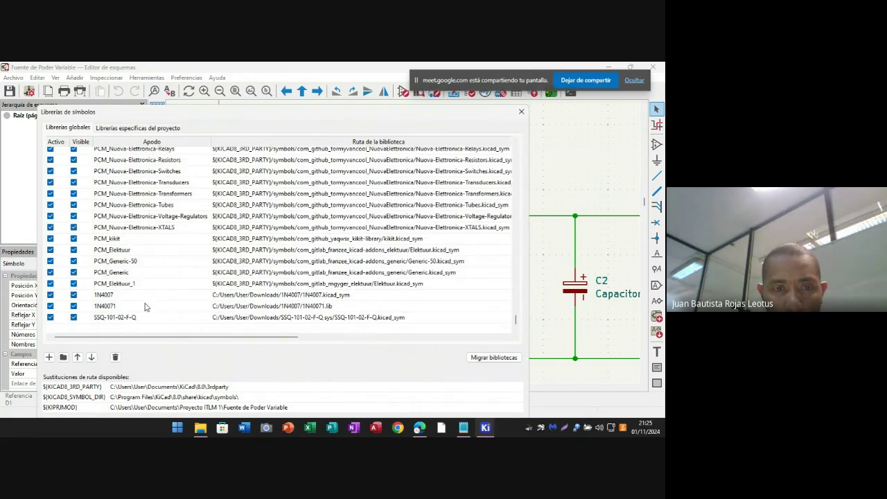
pyautogui.doubleClick(105, 306)
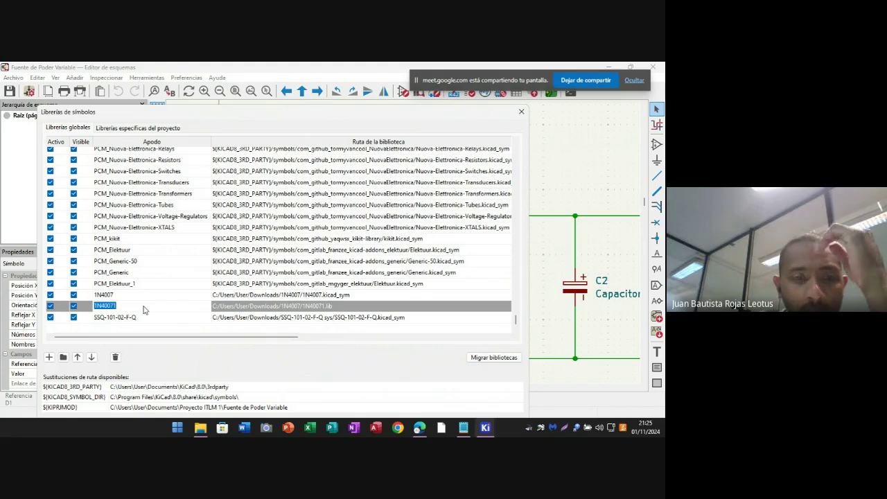
pyautogui.scroll(15, 154, 323)
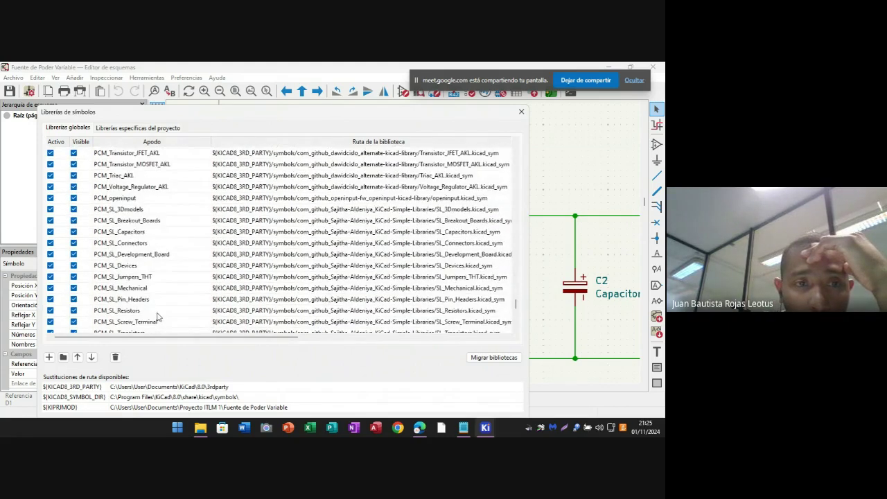
pyautogui.scroll(12, 158, 316)
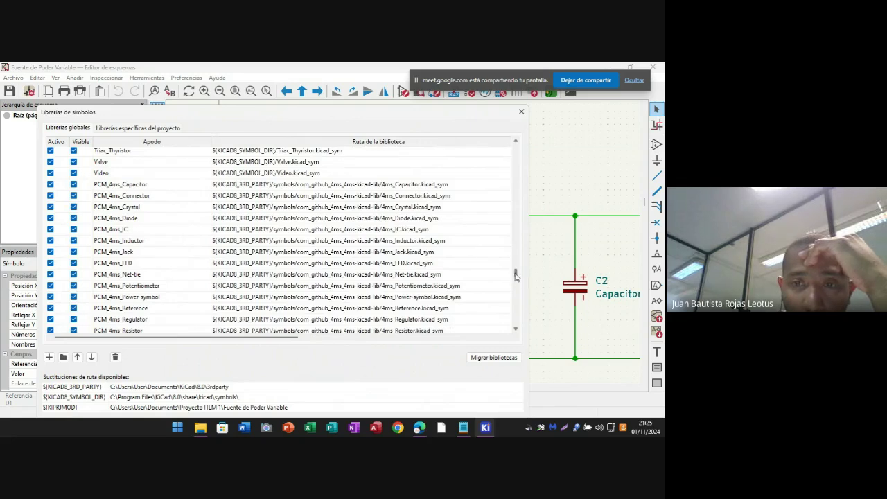
pyautogui.moveTo(516, 276); pyautogui.dragTo(513, 147)
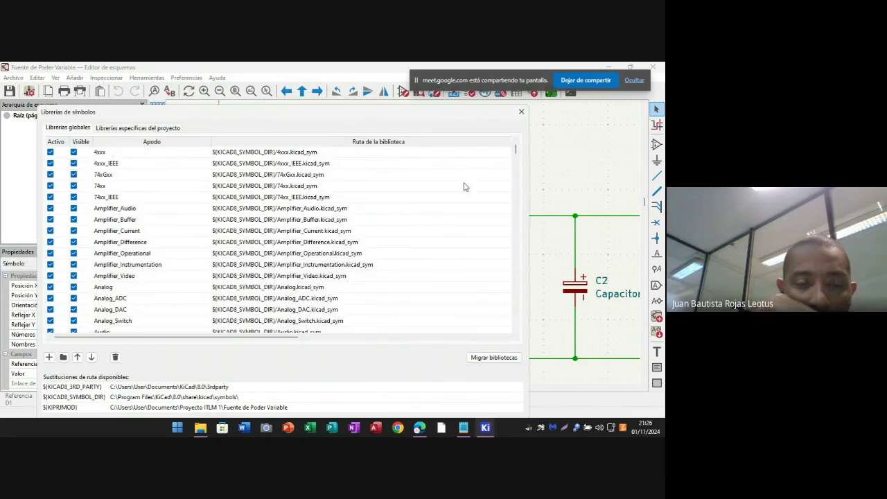
# - Check the files behind the 1N4007 and 1N40071 entries in the global symbol libraries, leaving their paths as they are
pyautogui.scroll(-6, 285, 261)
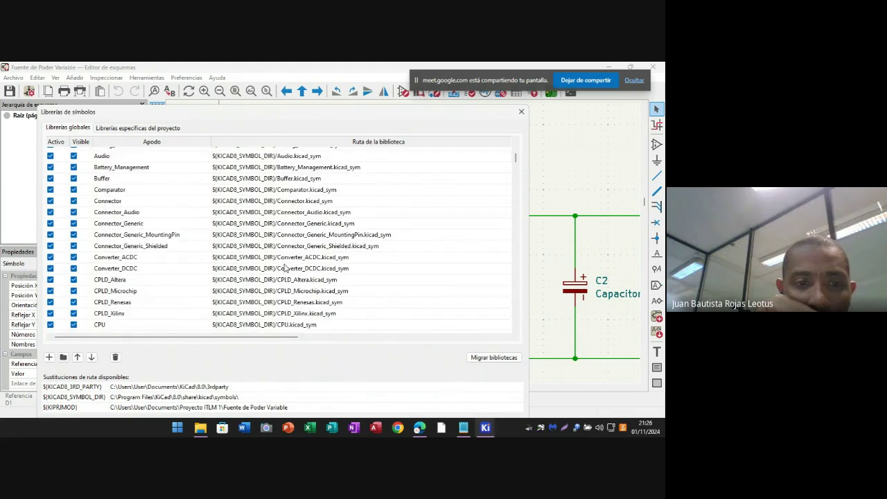
pyautogui.moveTo(518, 164); pyautogui.dragTo(489, 326)
pyautogui.doubleClick(344, 298)
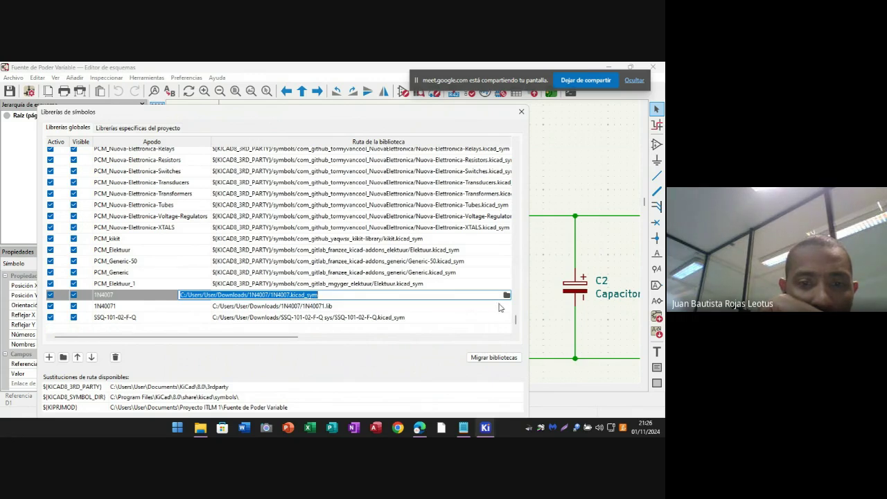
pyautogui.click(507, 296)
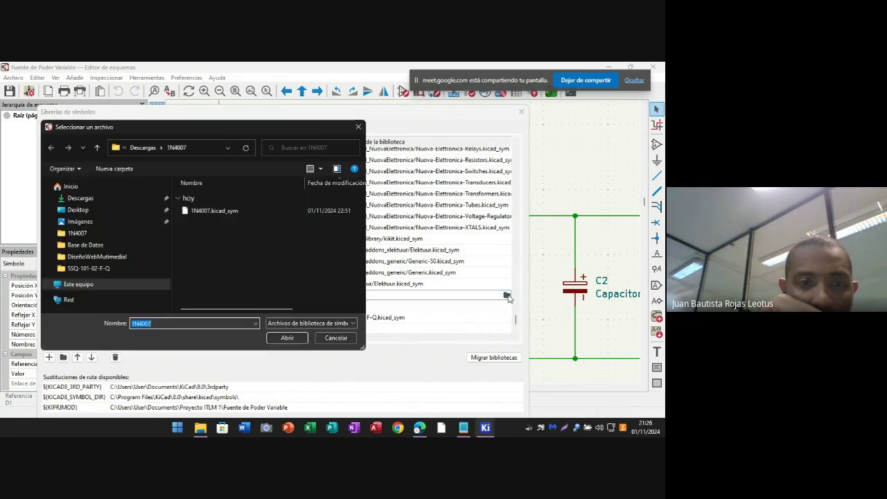
pyautogui.click(343, 339)
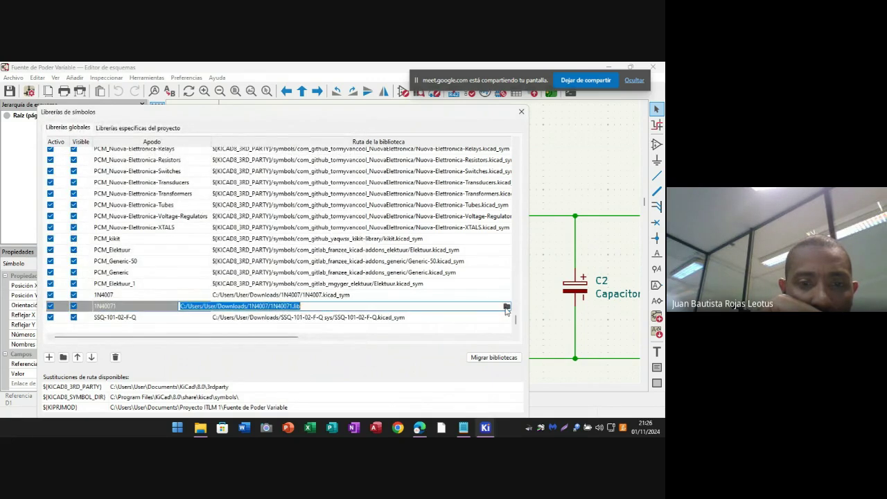
pyautogui.click(507, 307)
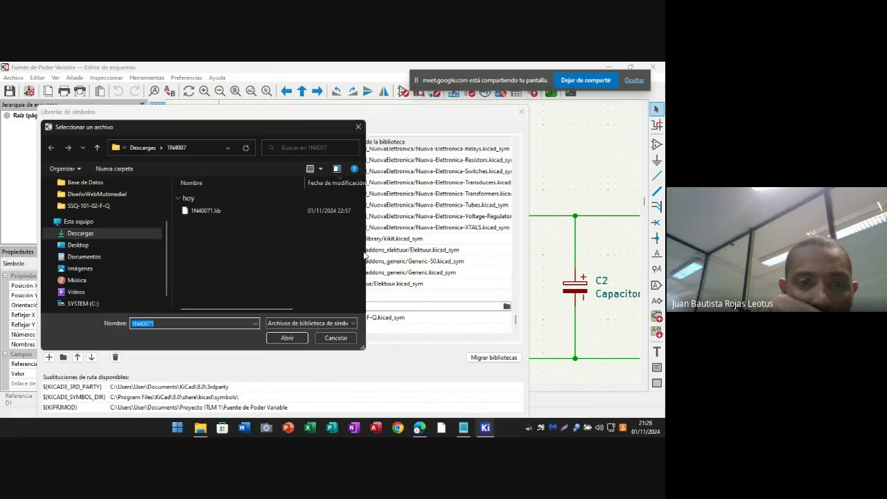
pyautogui.click(359, 127)
# - Review the plugin options of the 1N40071 symbol library, accept them, and close the symbol library manager
pyautogui.rightClick(109, 308)
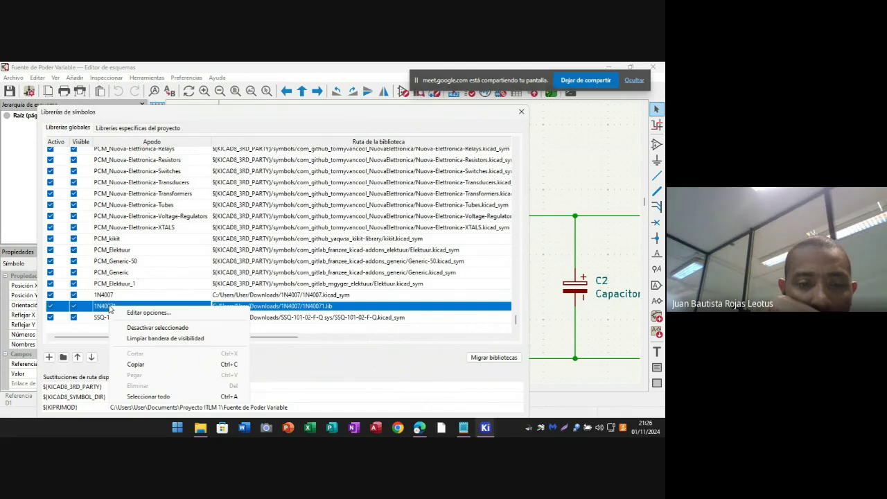
pyautogui.click(146, 314)
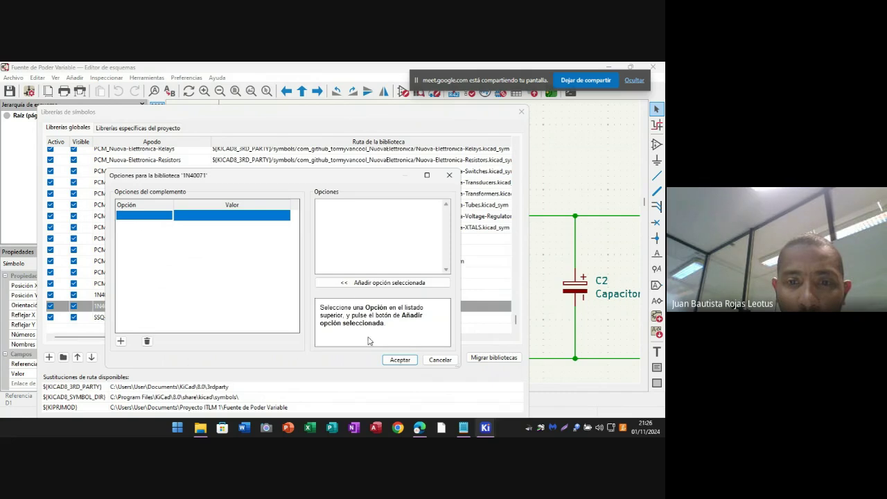
pyautogui.click(401, 359)
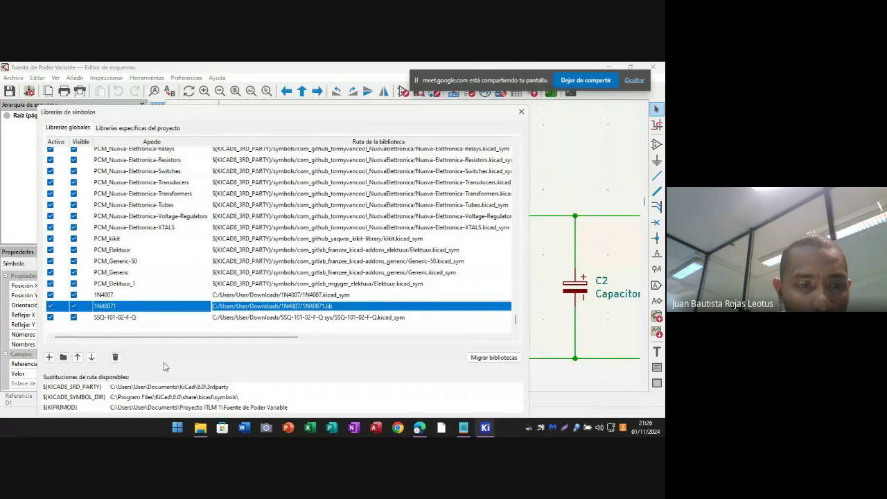
pyautogui.click(521, 113)
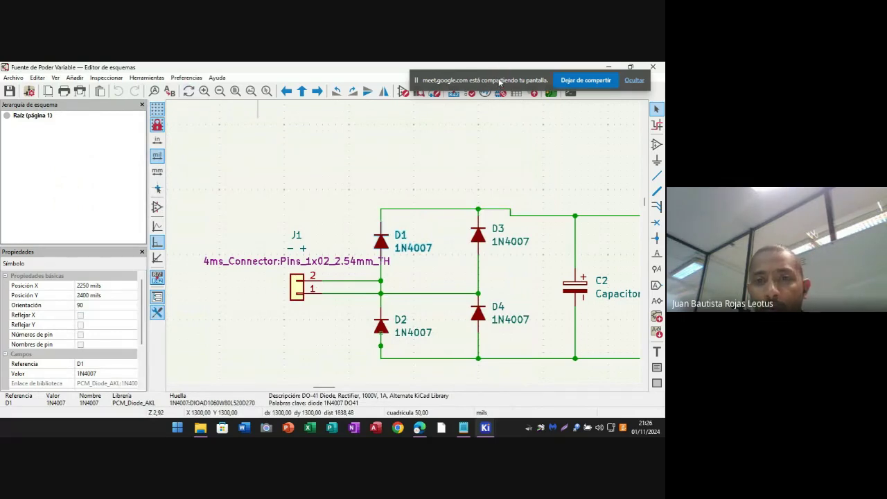
# - Move the screen-sharing bar aside, open the SPICE simulator for the schematic, and dismiss the netlist errors
pyautogui.moveTo(499, 81); pyautogui.dragTo(400, 124)
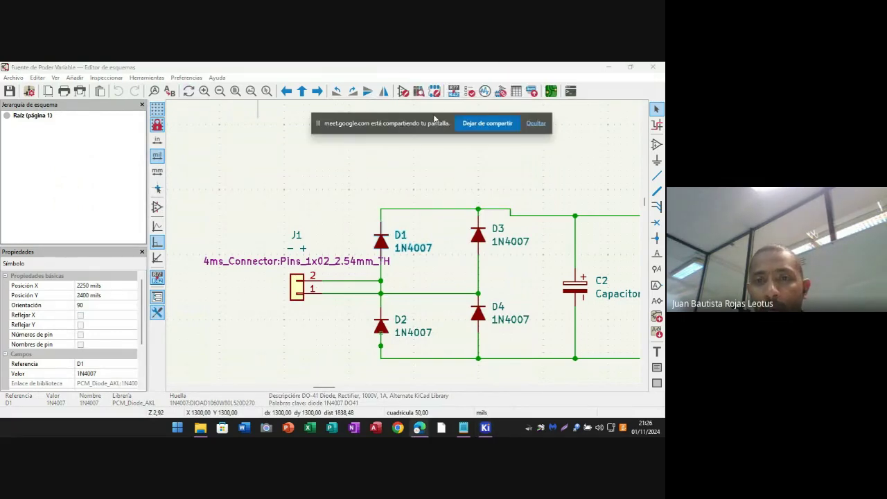
pyautogui.click(486, 93)
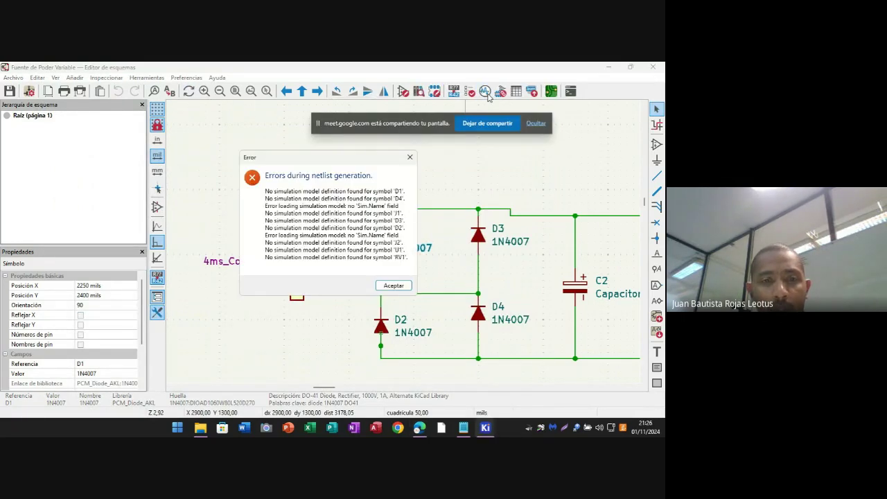
pyautogui.click(410, 159)
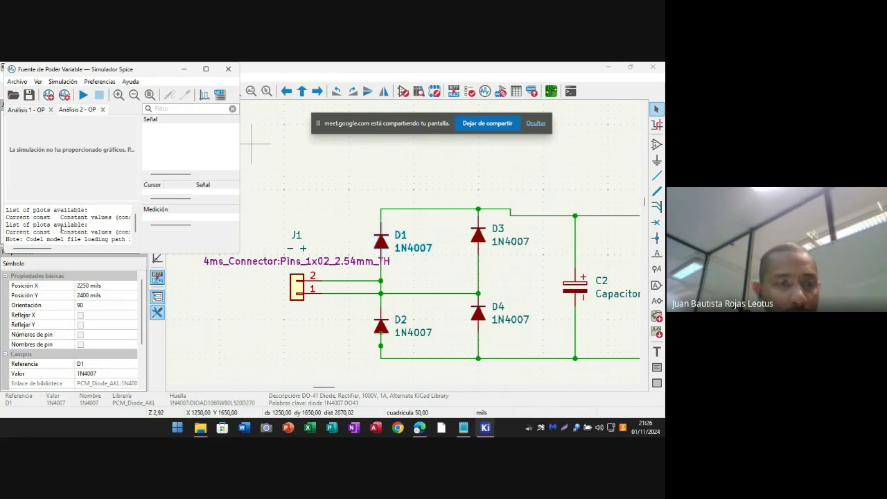
# - Examine the SPICE netlist, including its include path and the diode lines, and close the netlist and the simulator
pyautogui.click(220, 94)
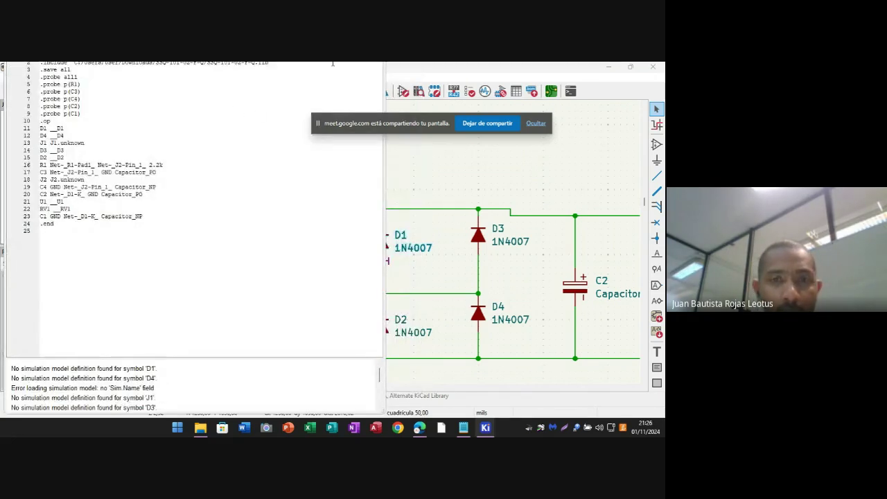
pyautogui.moveTo(332, 63); pyautogui.dragTo(302, 144)
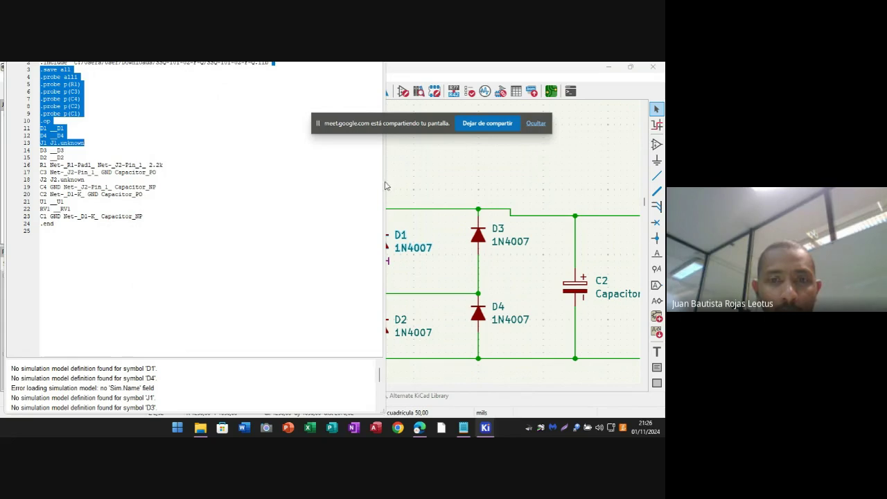
pyautogui.moveTo(388, 183); pyautogui.dragTo(335, 193)
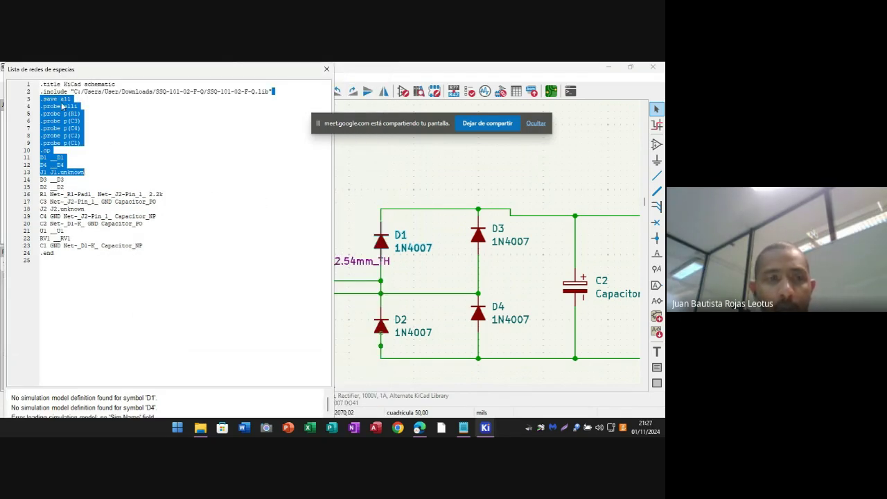
pyautogui.moveTo(138, 69); pyautogui.dragTo(128, 105)
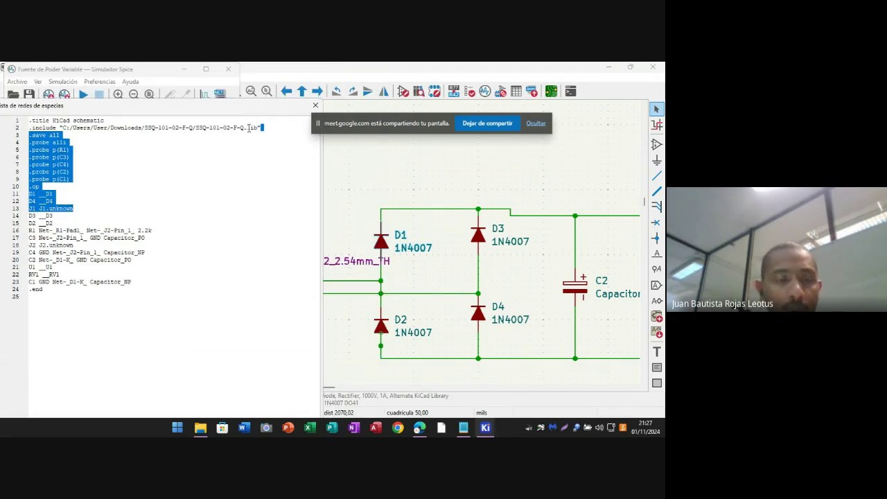
pyautogui.click(215, 205)
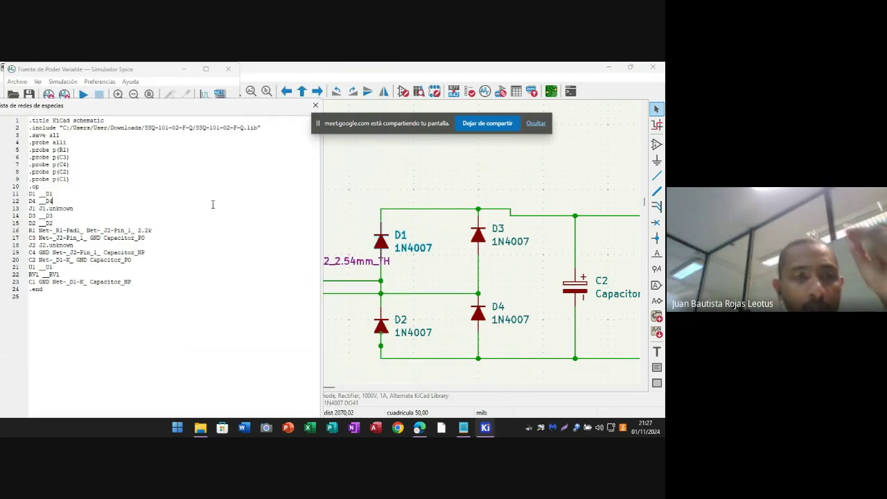
pyautogui.click(316, 105)
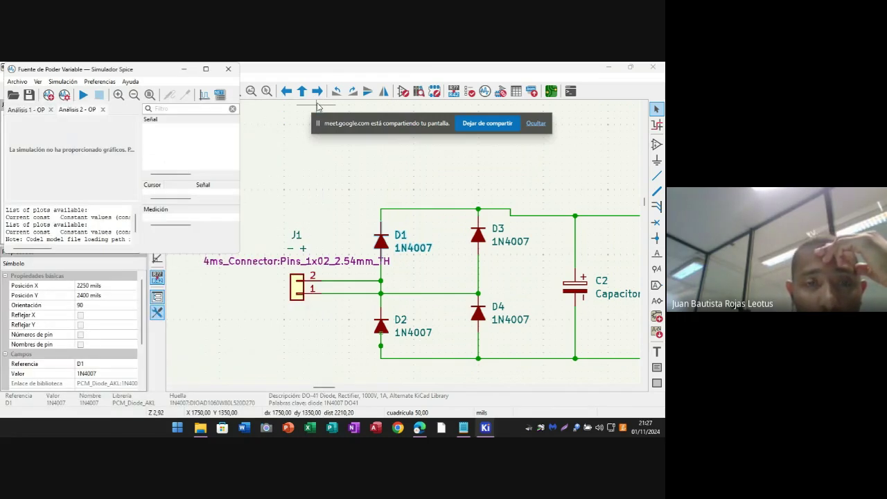
pyautogui.click(228, 70)
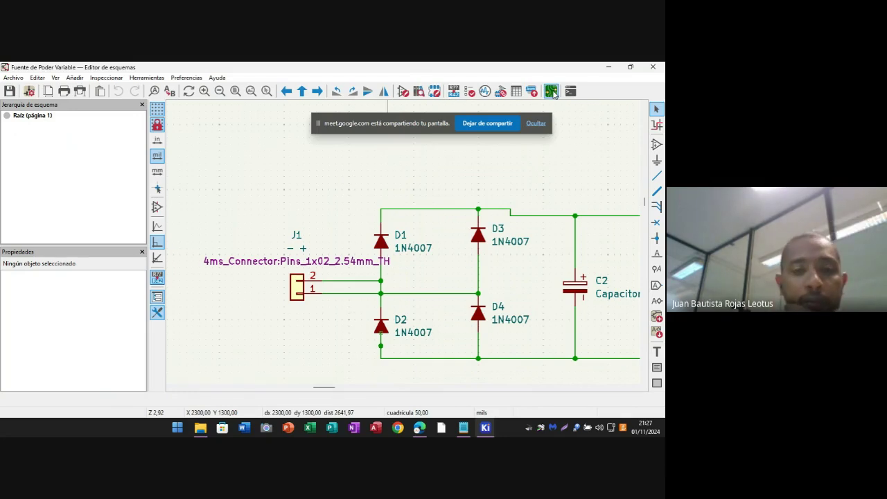
# - Open the project's board in the PCB editor and check the net inspector and the file commands
pyautogui.click(551, 92)
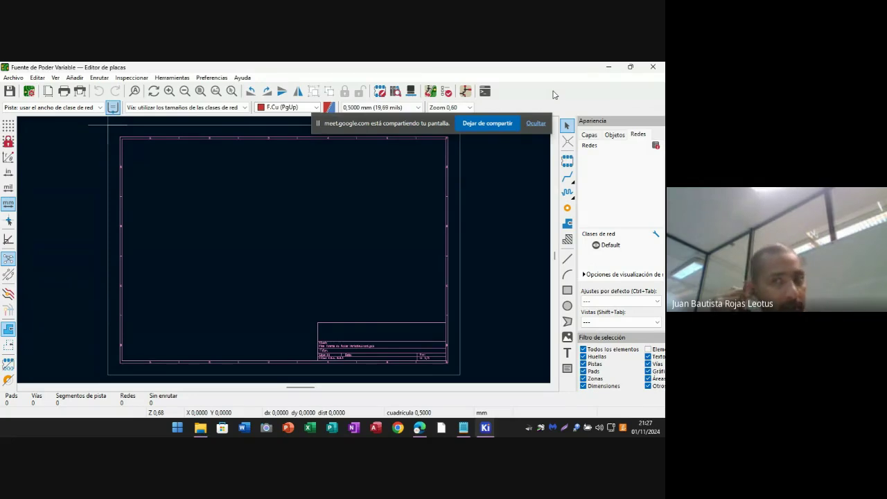
pyautogui.click(656, 145)
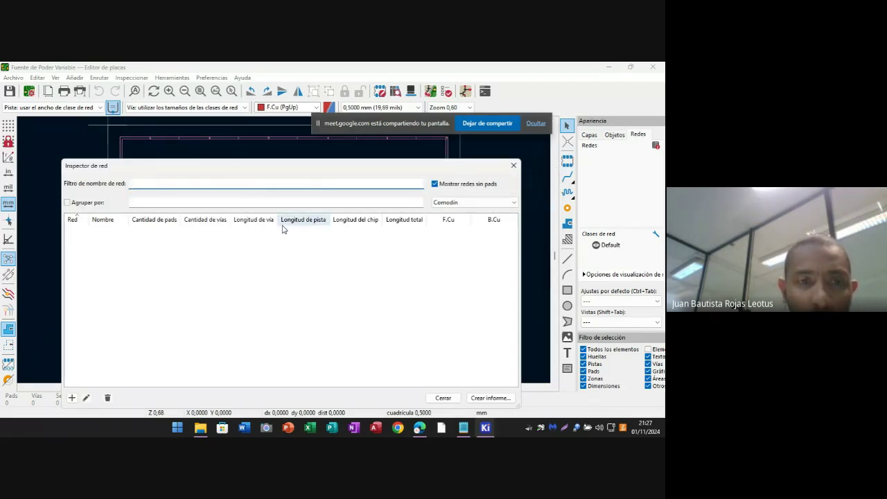
pyautogui.click(513, 167)
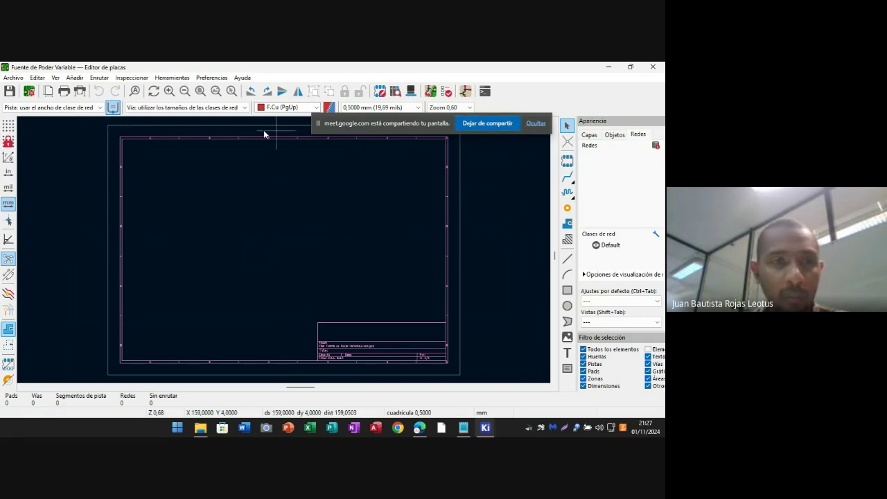
pyautogui.click(13, 77)
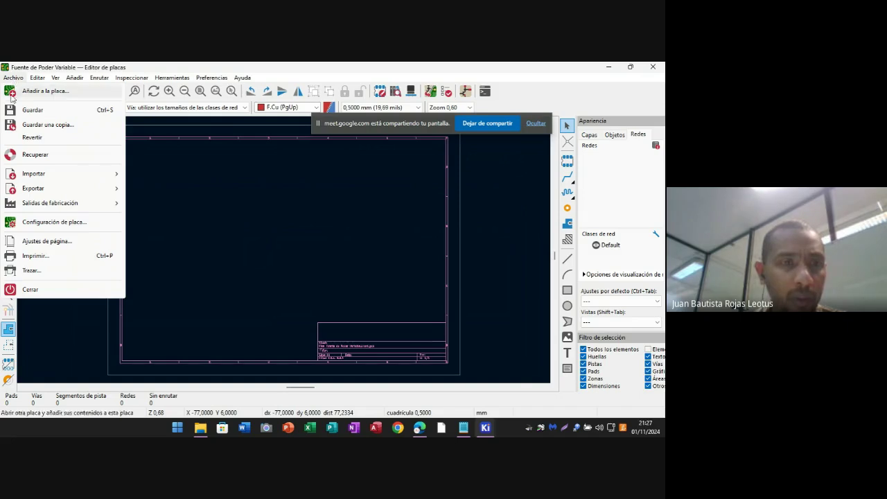
pyautogui.press('Escape')
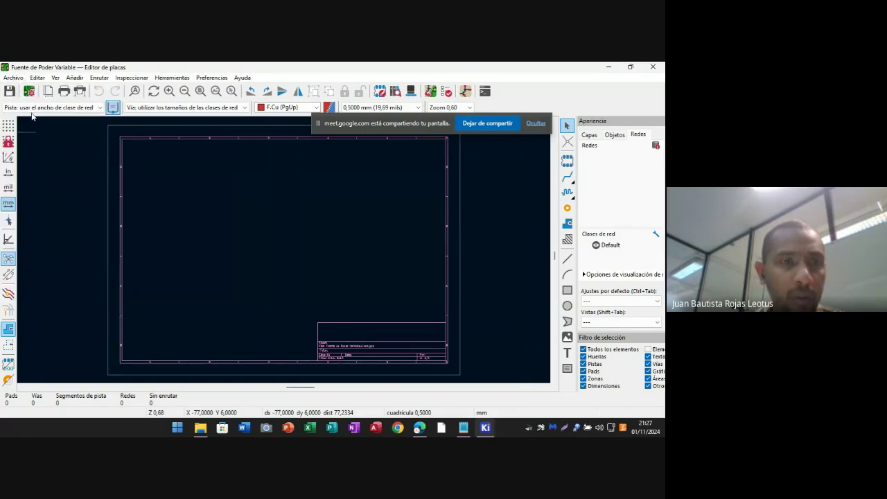
# - Open the Change Footprints dialog, move the screen-sharing bar clear of it, and select matching by library ID
pyautogui.click(37, 77)
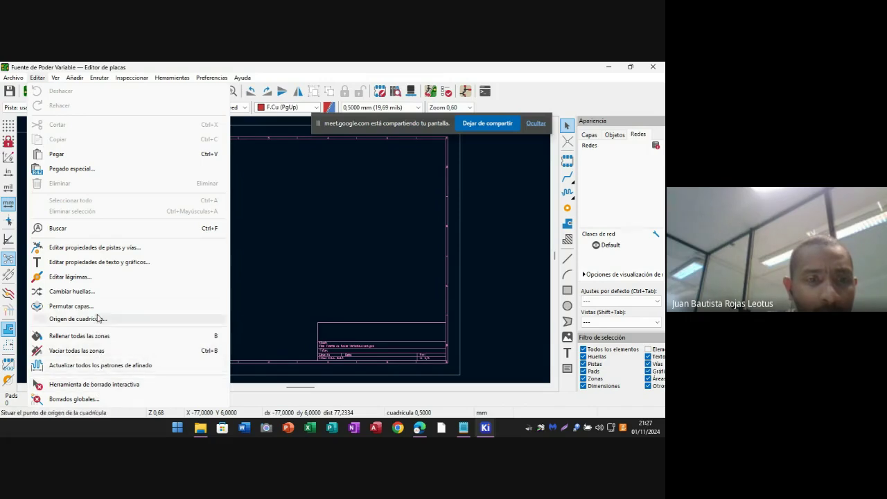
pyautogui.click(89, 292)
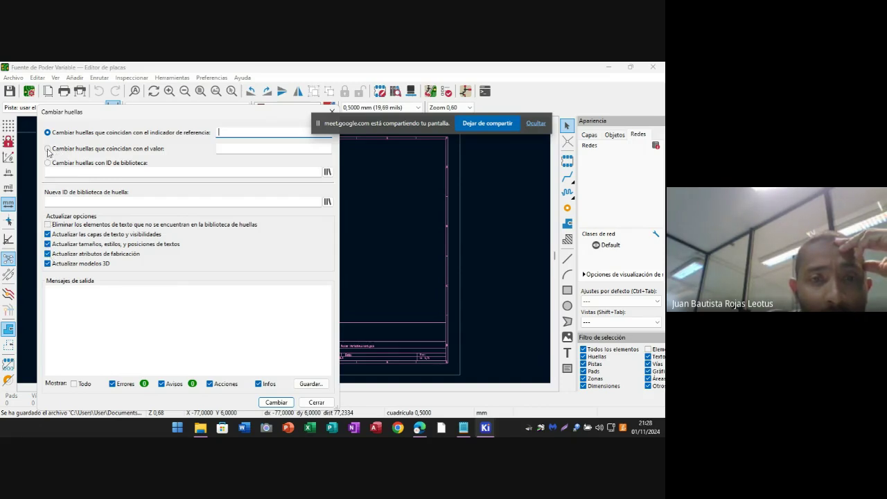
pyautogui.moveTo(318, 124); pyautogui.dragTo(419, 109)
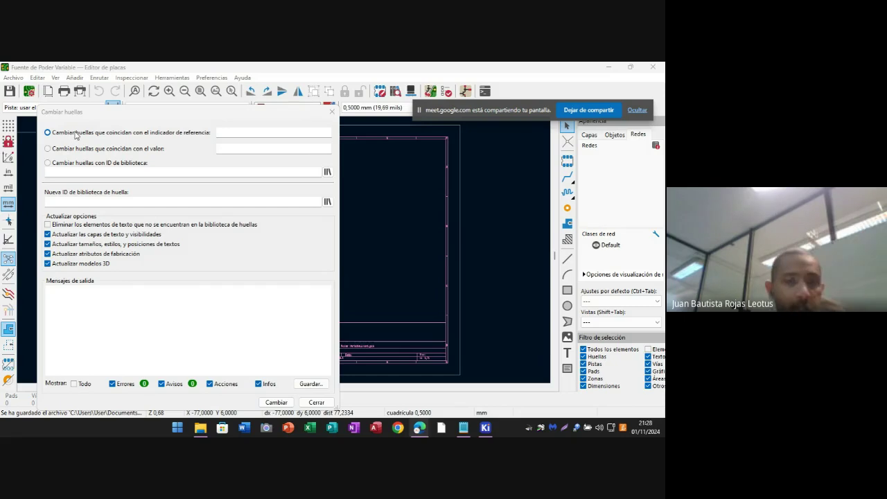
pyautogui.click(47, 165)
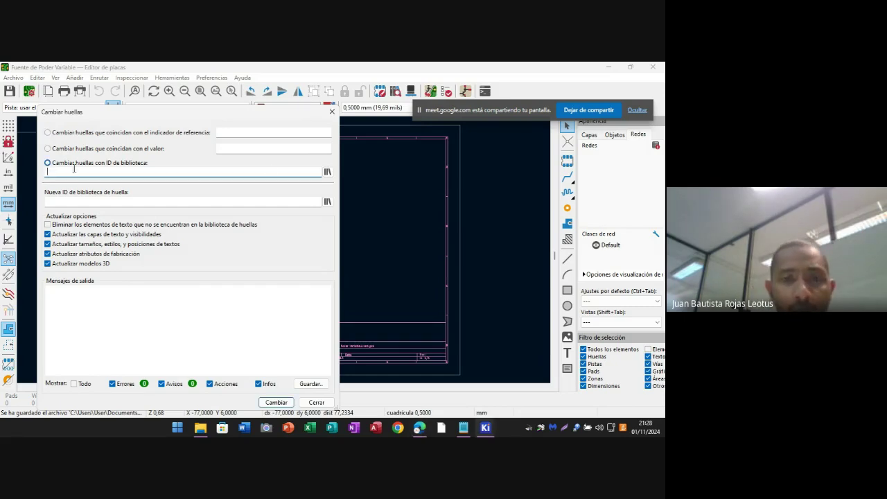
# - Search the footprint chooser for 1n and 4007, close it without choosing, and switch the matching back to reference designator
pyautogui.click(327, 175)
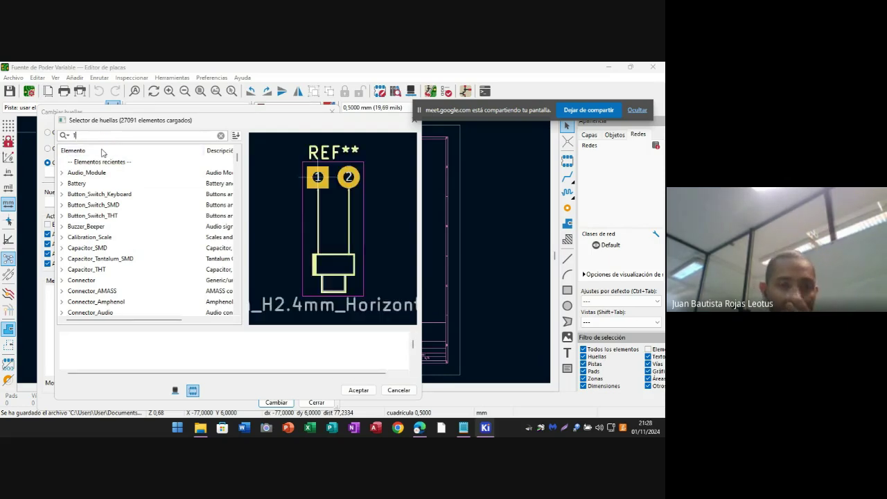
pyautogui.write('n')
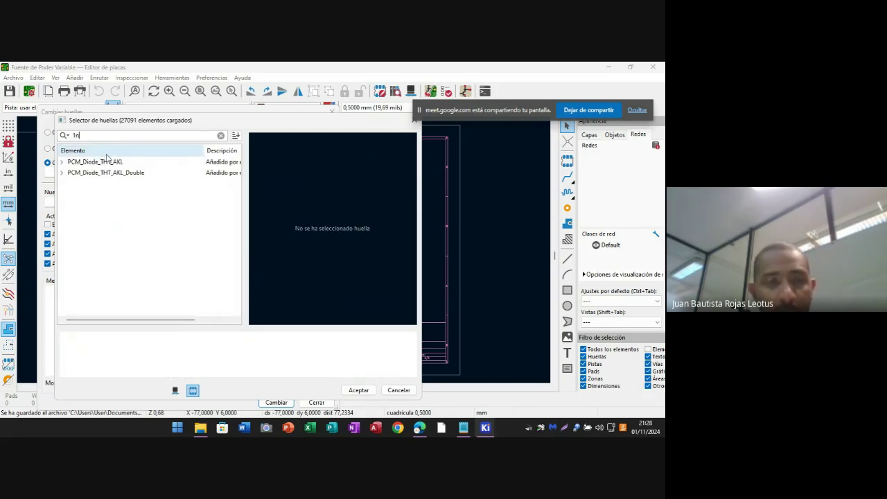
pyautogui.press('BackSpace')
pyautogui.press('BackSpace')
pyautogui.write('4')
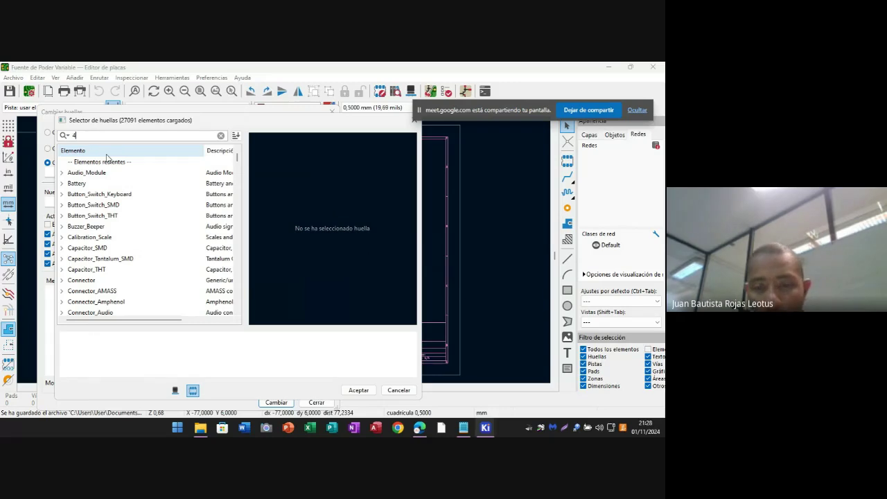
pyautogui.write('007')
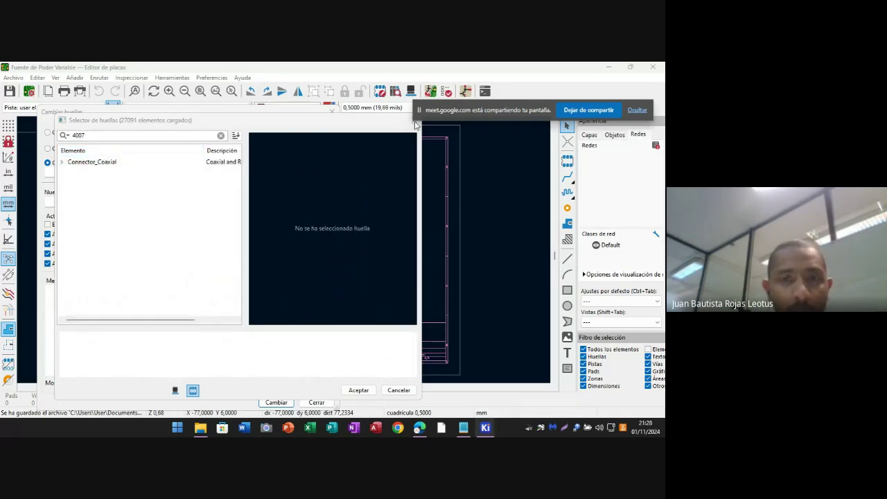
pyautogui.moveTo(213, 121); pyautogui.dragTo(170, 148)
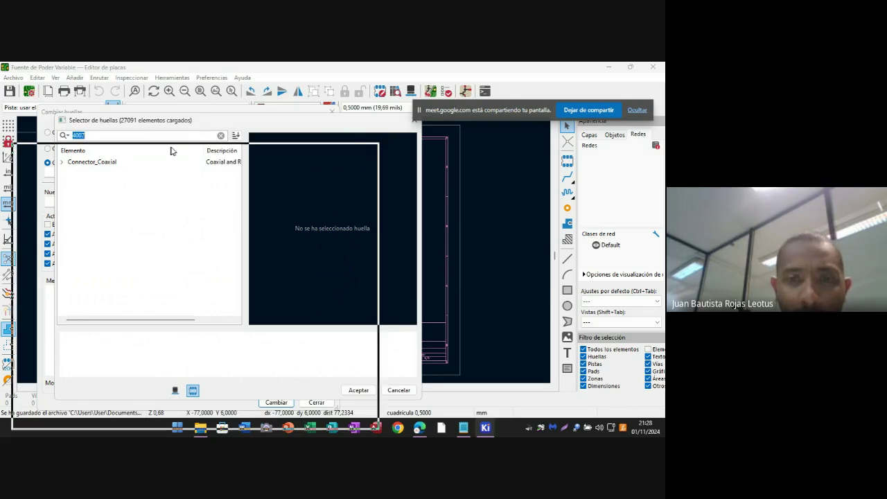
pyautogui.click(370, 149)
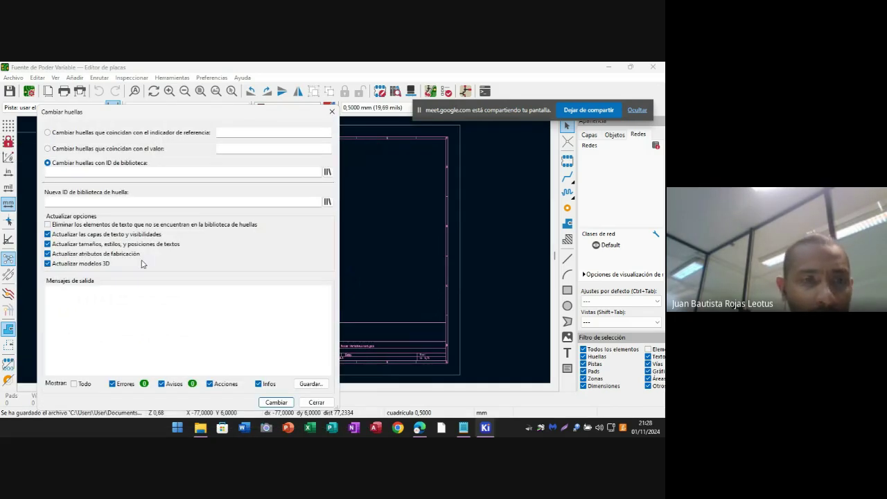
pyautogui.click(48, 133)
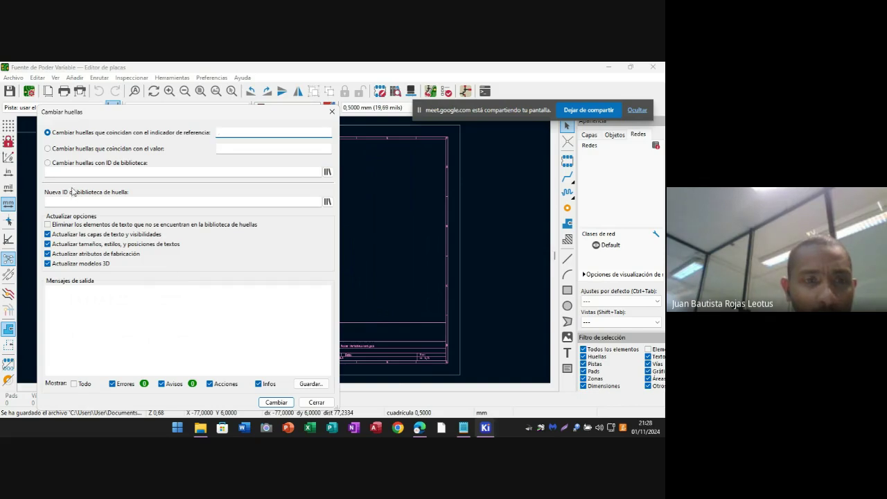
# - Try to change the footprints matched by library ID, and close the Change Footprints dialog
pyautogui.click(48, 163)
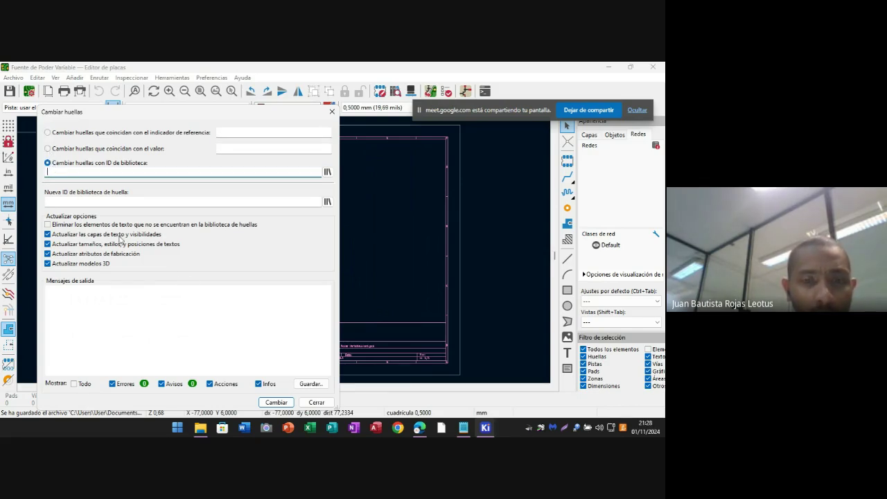
pyautogui.click(271, 403)
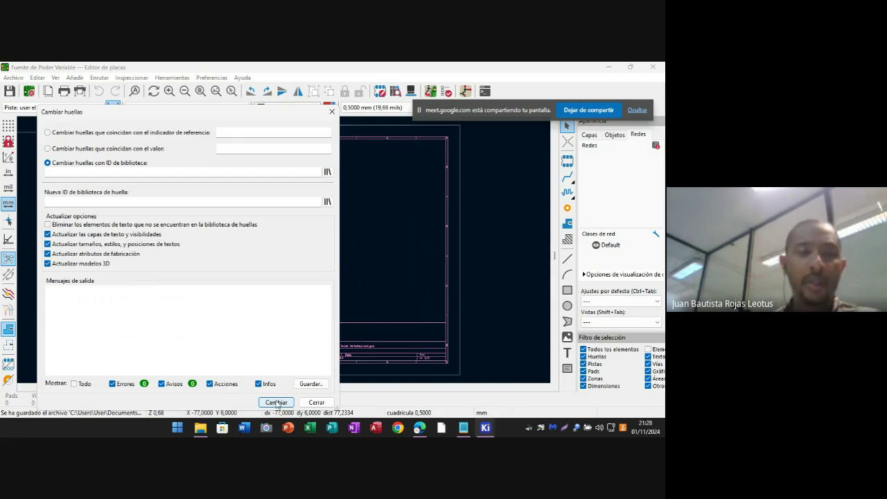
pyautogui.click(316, 403)
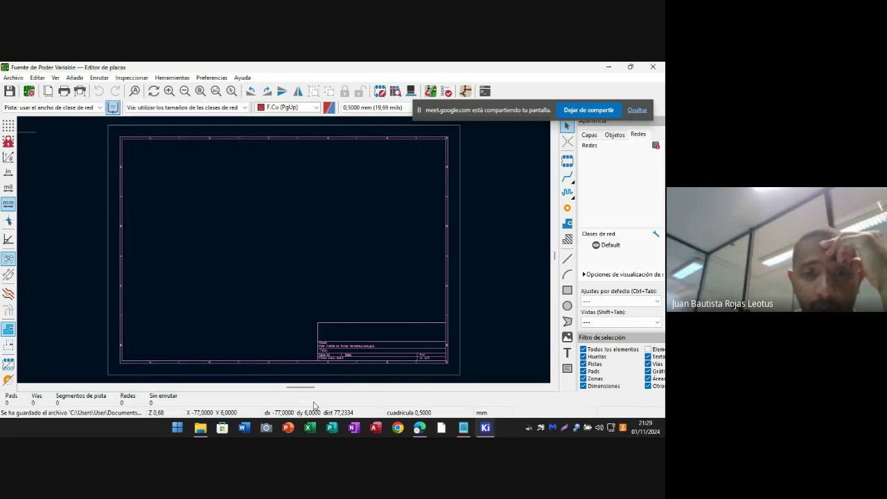
# - Update the board from the schematic with deletion of footprints without symbols enabled, and repeat it with relinking by reference enabled too
pyautogui.click(431, 91)
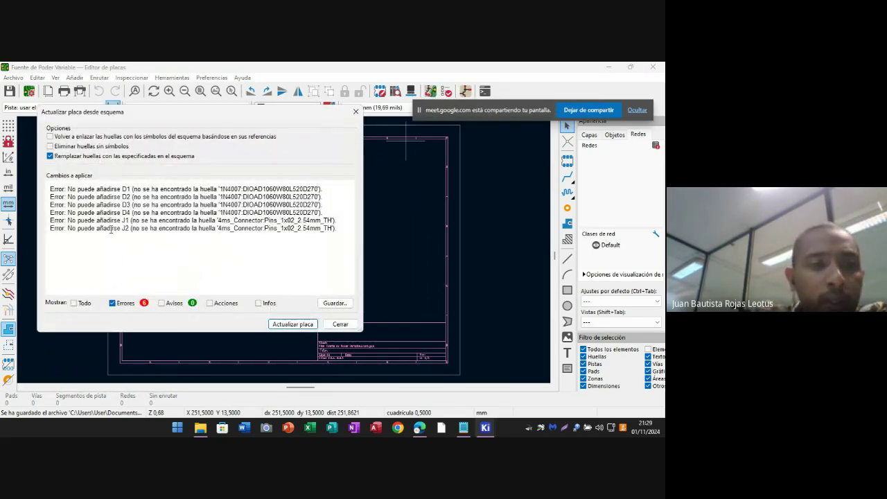
pyautogui.click(50, 146)
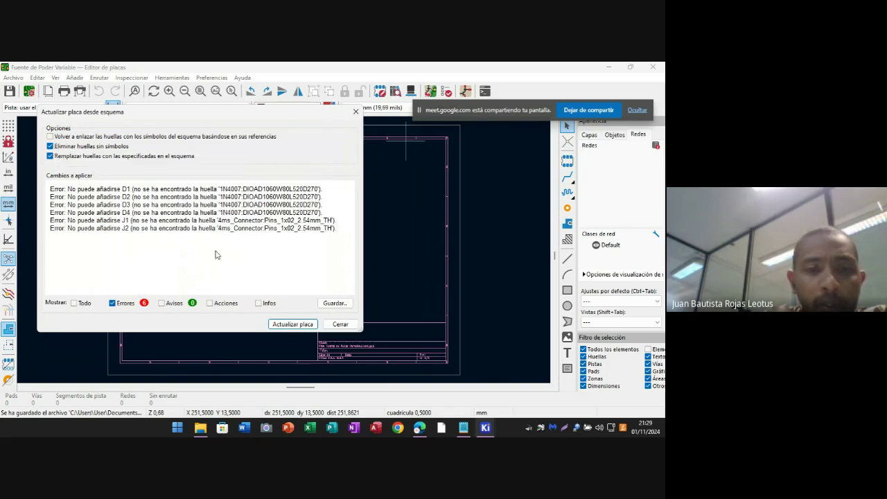
pyautogui.click(286, 324)
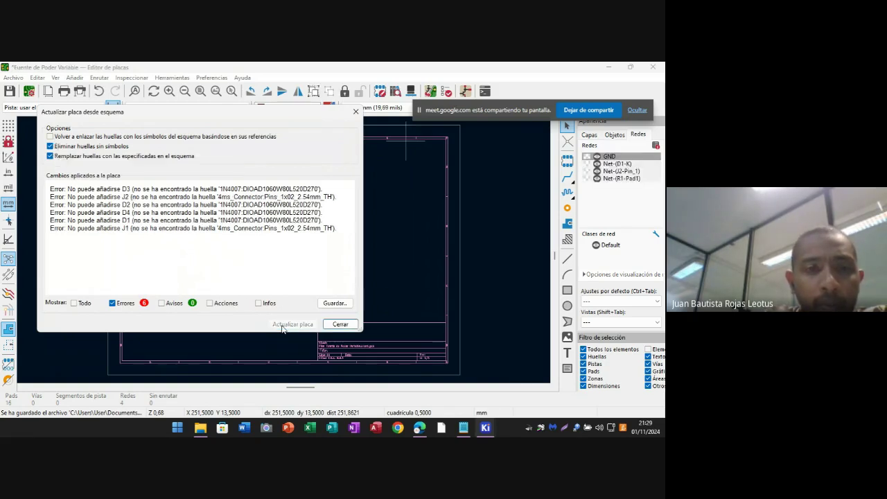
pyautogui.click(52, 137)
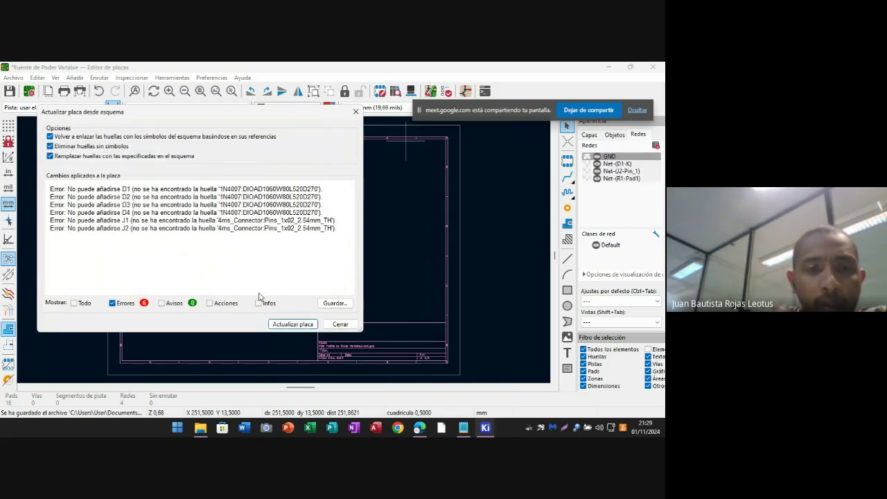
pyautogui.click(294, 326)
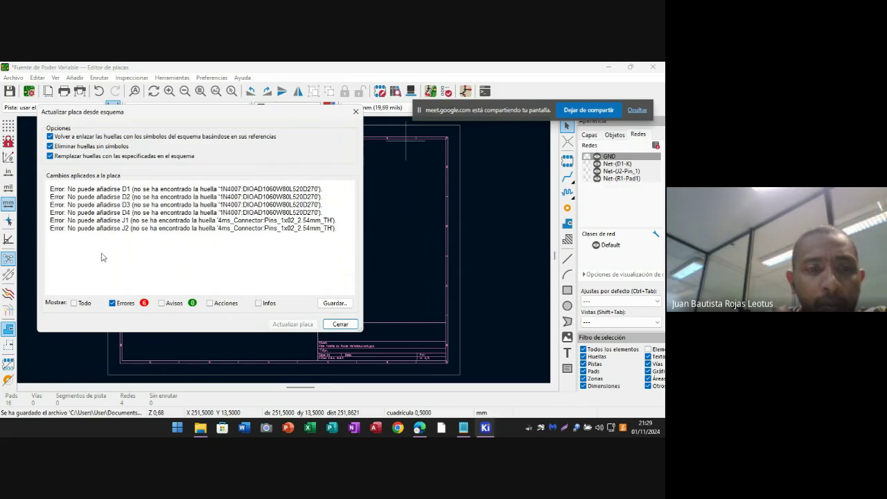
# - Repeat the board update with footprint replacement turned off, and close the update dialog without saving a report
pyautogui.click(50, 156)
pyautogui.click(297, 324)
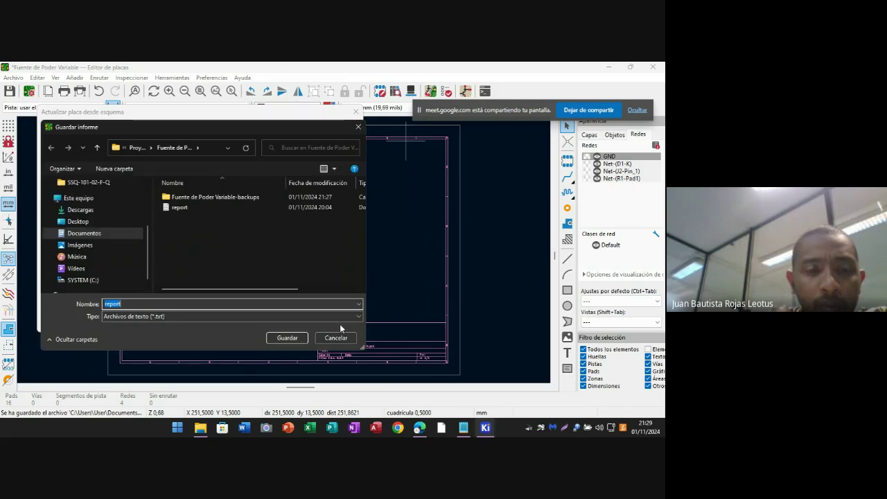
pyautogui.click(337, 337)
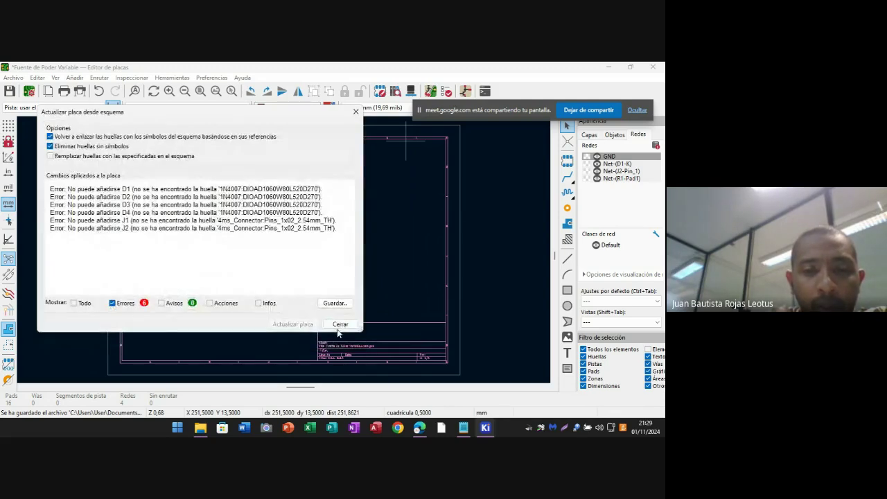
pyautogui.click(335, 324)
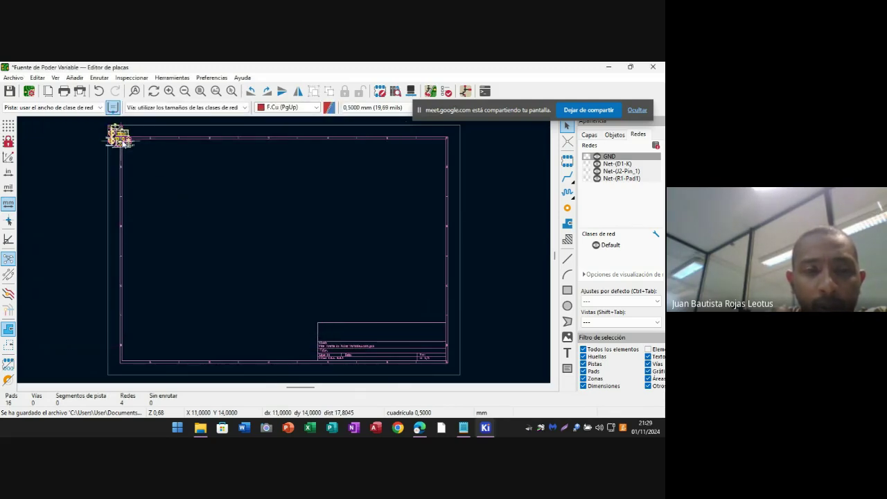
# - Select the seven imported footprints at the sheet's corner and move them together to the middle of the sheet
pyautogui.moveTo(122, 137); pyautogui.dragTo(177, 213)
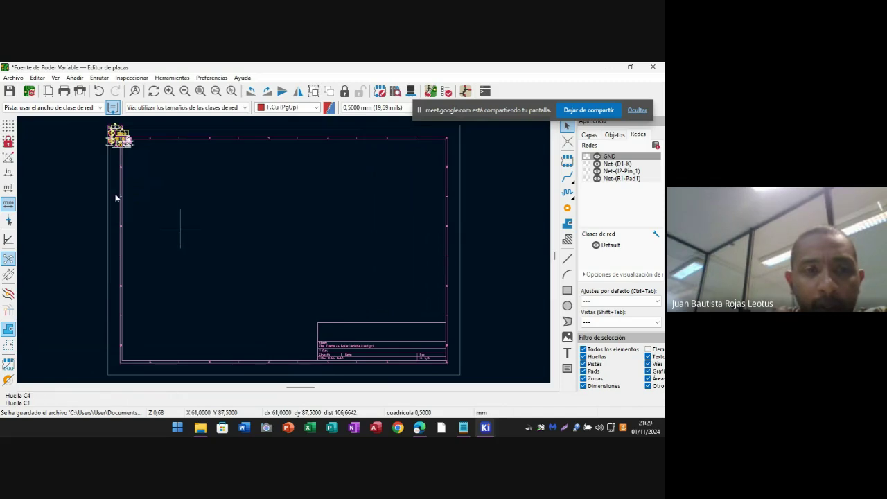
pyautogui.moveTo(76, 120); pyautogui.dragTo(160, 164)
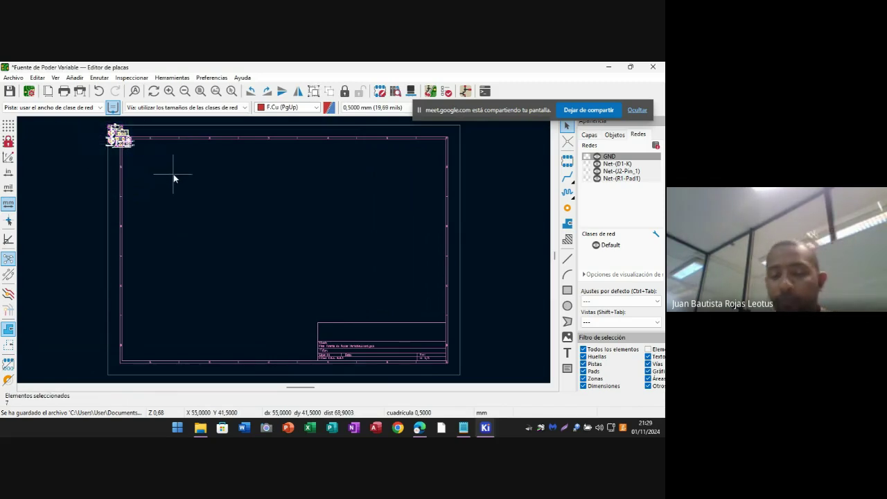
pyautogui.press('m')
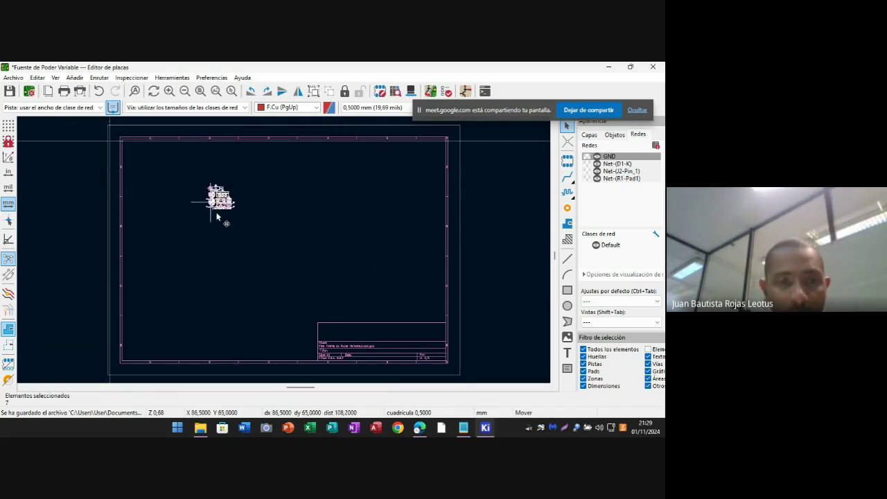
pyautogui.click(263, 244)
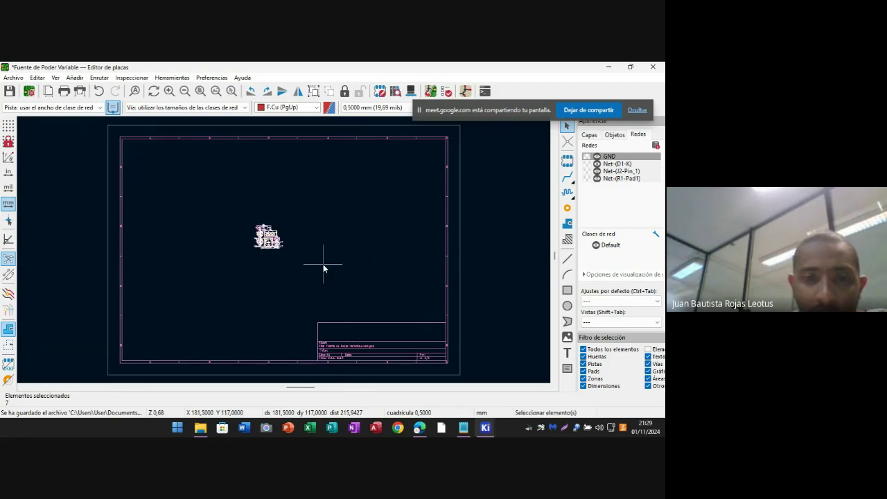
# - Try to move the R1 reference text inside the resistor, and undo back to before the footprint group was moved
pyautogui.scroll(5, 326, 265)
pyautogui.moveTo(165, 284); pyautogui.dragTo(335, 339, button='middle')
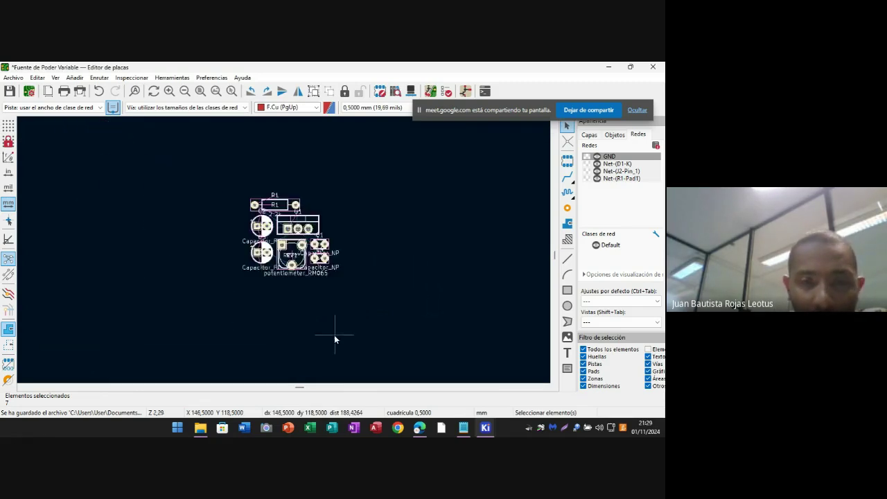
pyautogui.scroll(3, 284, 251)
pyautogui.moveTo(111, 169); pyautogui.dragTo(184, 310, button='middle')
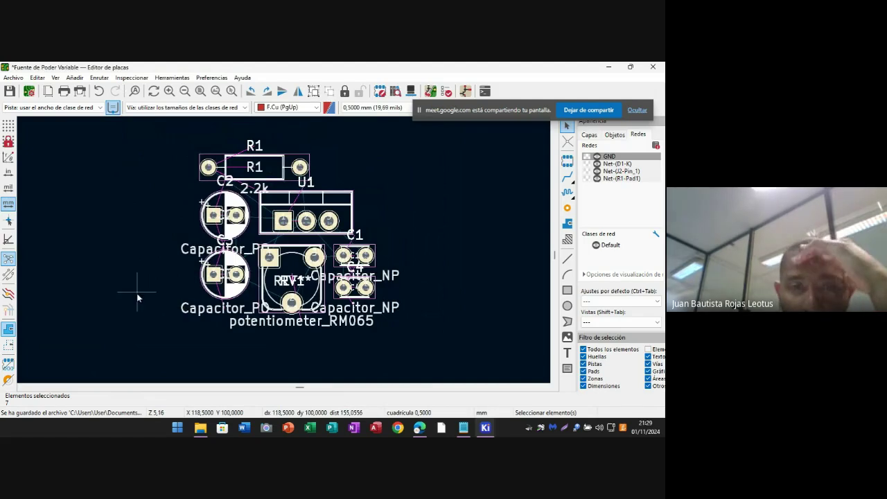
pyautogui.click(257, 176)
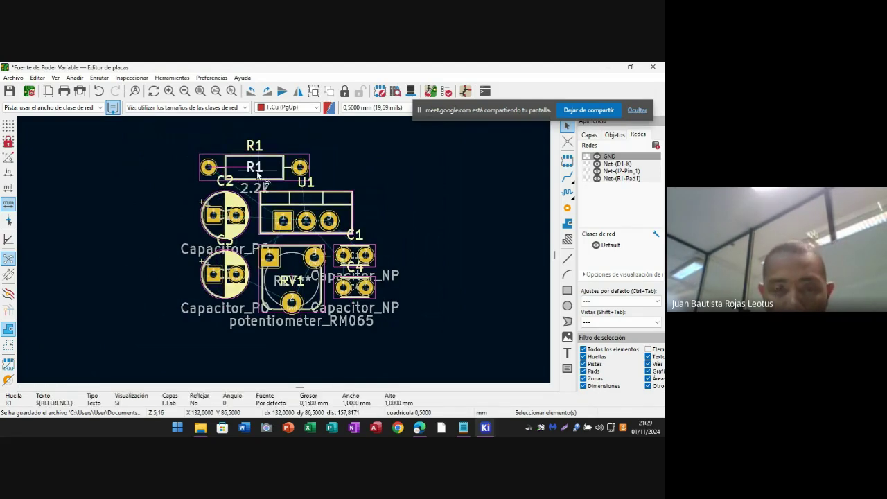
pyautogui.press('m')
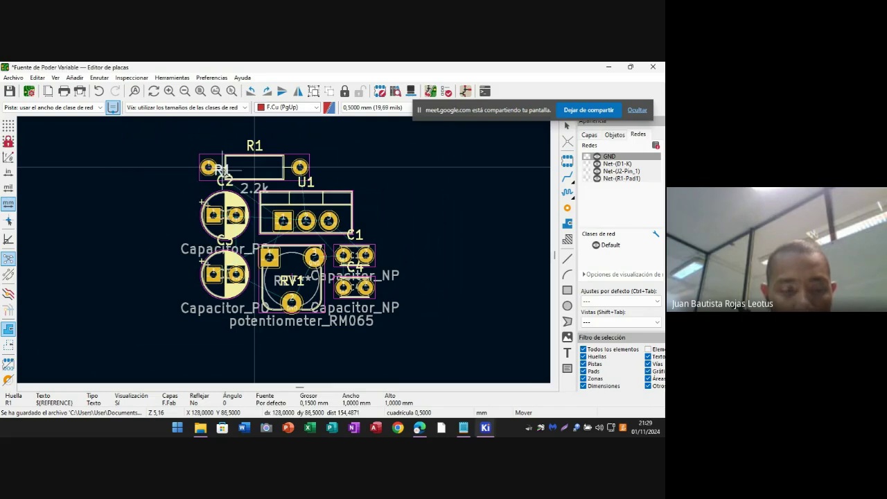
pyautogui.hotkey('ctrl', 'z')
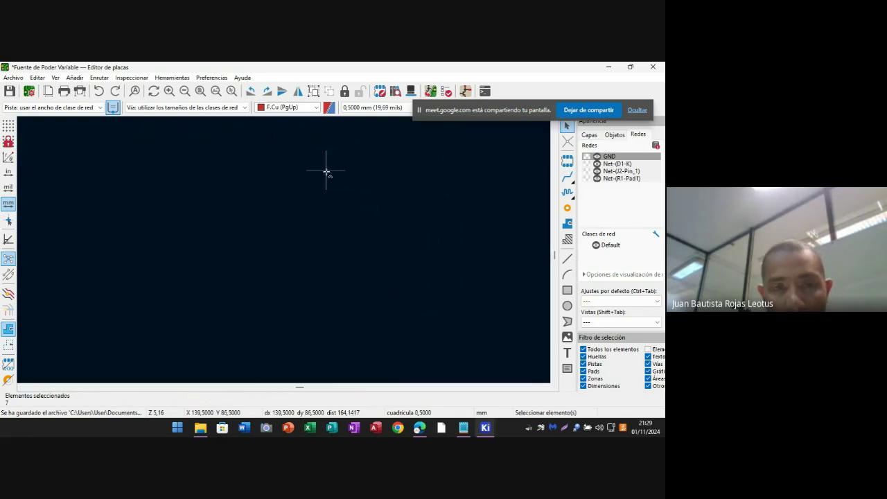
# - Move the selected group of seven footprints off the sheet's corner and into the drawing frame
pyautogui.scroll(-10, 257, 279)
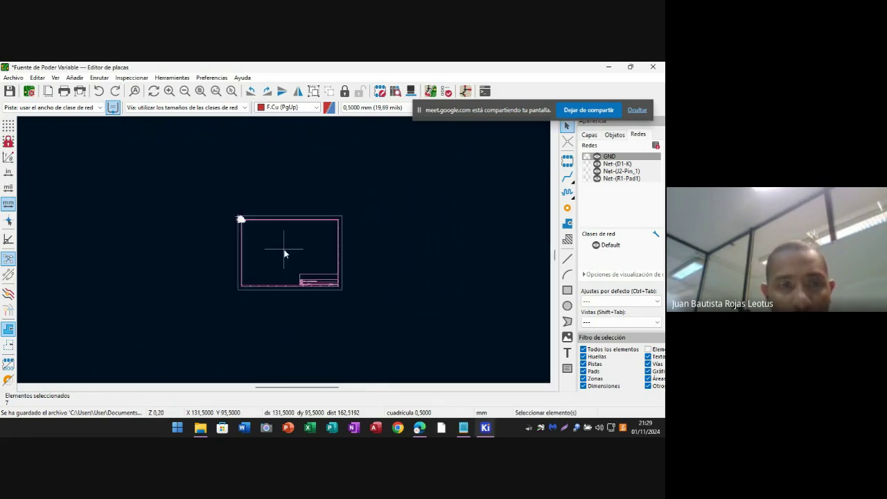
pyautogui.moveTo(198, 173); pyautogui.dragTo(284, 247)
pyautogui.scroll(5, 285, 250)
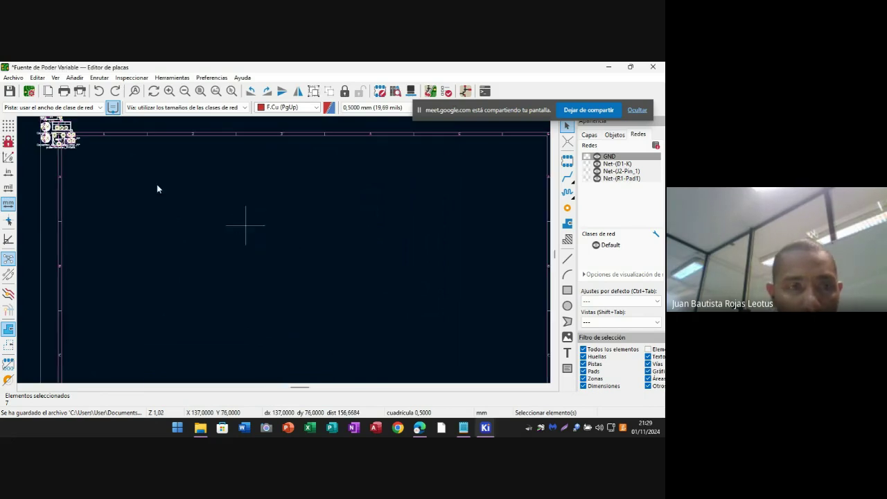
pyautogui.moveTo(79, 162); pyautogui.dragTo(354, 312)
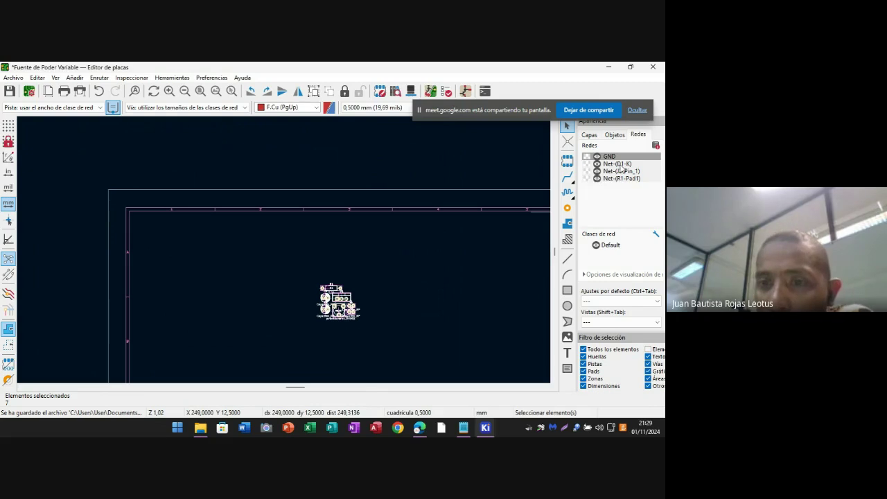
pyautogui.scroll(5, 284, 251)
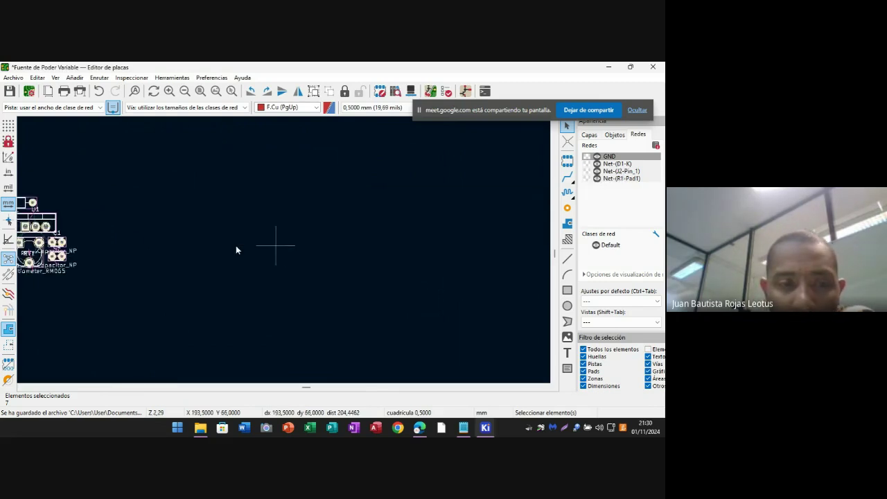
pyautogui.moveTo(163, 291); pyautogui.dragTo(340, 333, button='middle')
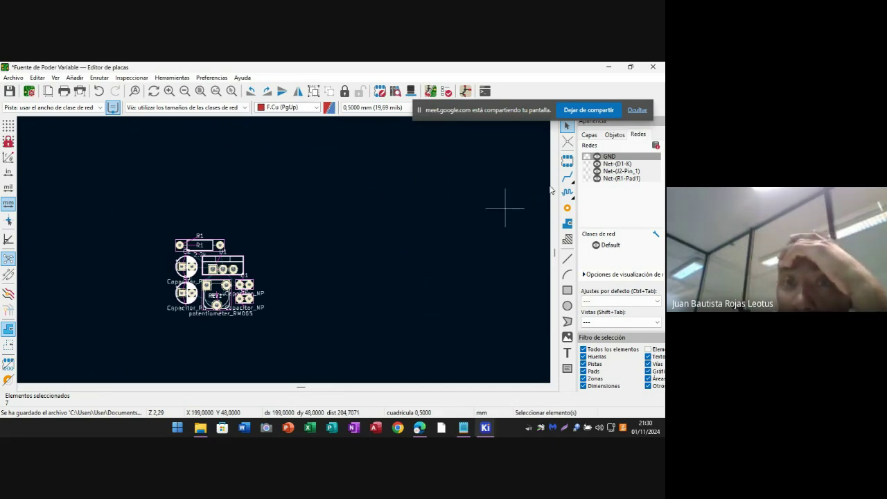
# - Move the screen-sharing bar clear of the appearance settings, review the layer and object visibility lists, and deselect the footprints
pyautogui.moveTo(534, 114); pyautogui.dragTo(285, 113)
pyautogui.click(605, 136)
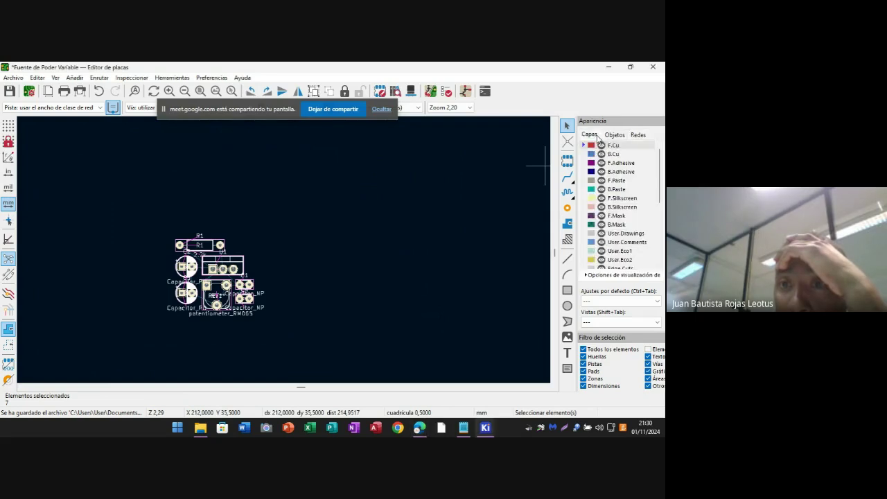
pyautogui.scroll(-5, 633, 205)
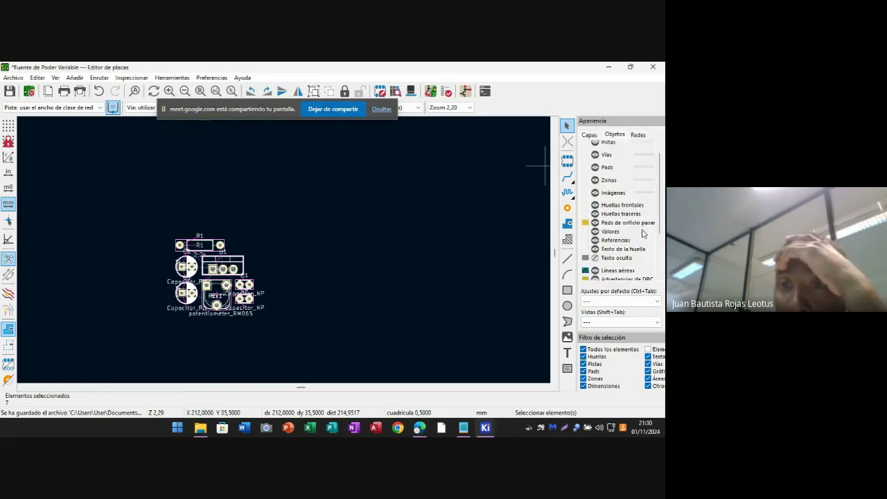
pyautogui.click(420, 336)
# - Move the potentiometer footprint RV1 out of the group to a free area below the capacitors
pyautogui.scroll(3, 284, 246)
pyautogui.scroll(3, 284, 251)
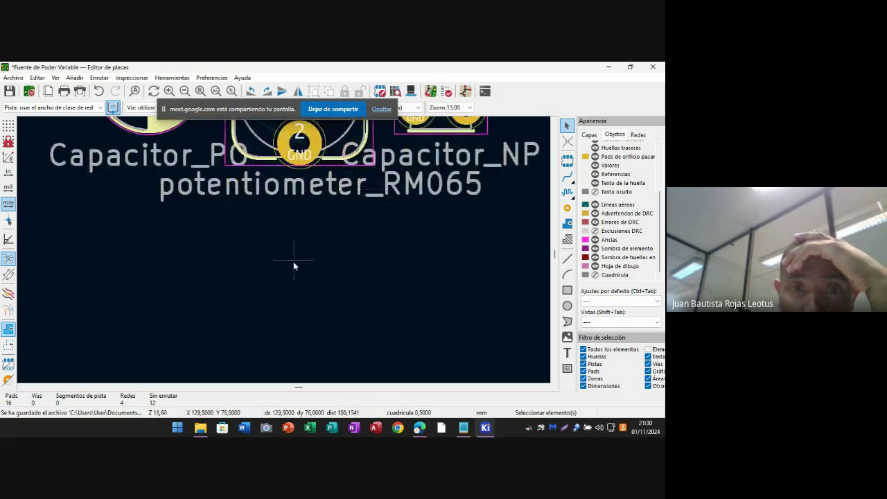
pyautogui.click(332, 191)
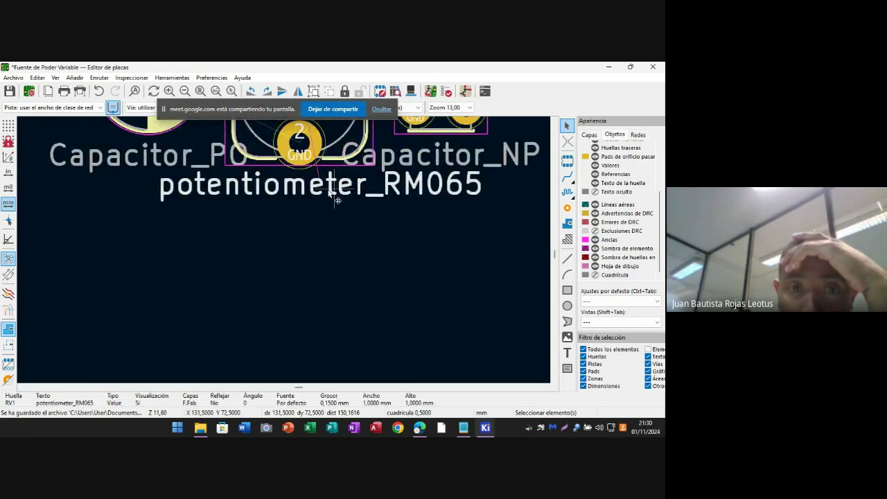
pyautogui.click(250, 156)
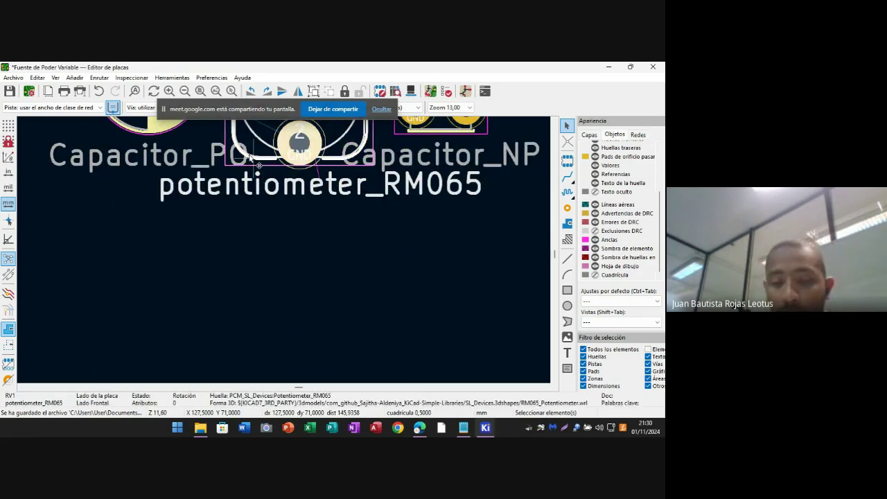
pyautogui.press('m')
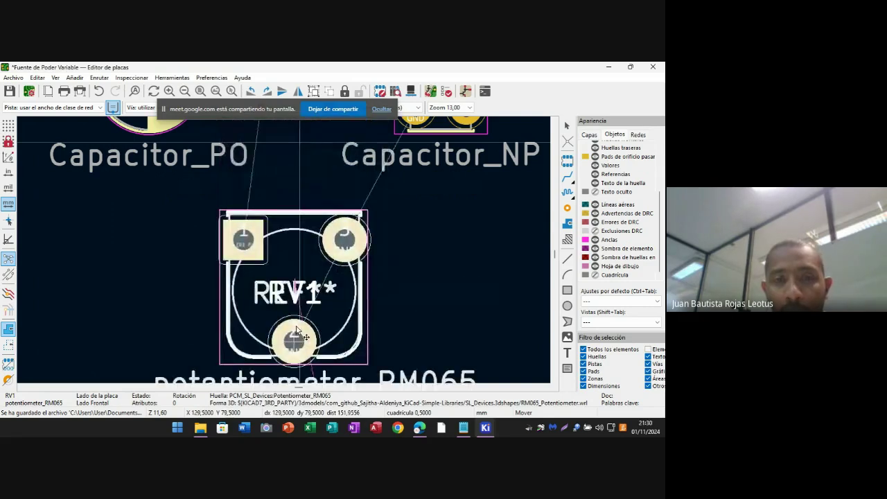
pyautogui.scroll(-3, 305, 361)
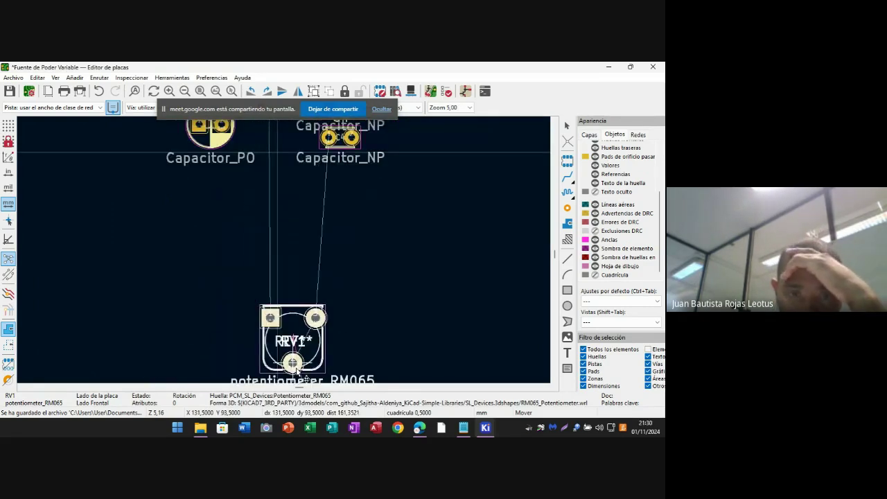
pyautogui.click(301, 323)
pyautogui.scroll(2, 354, 316)
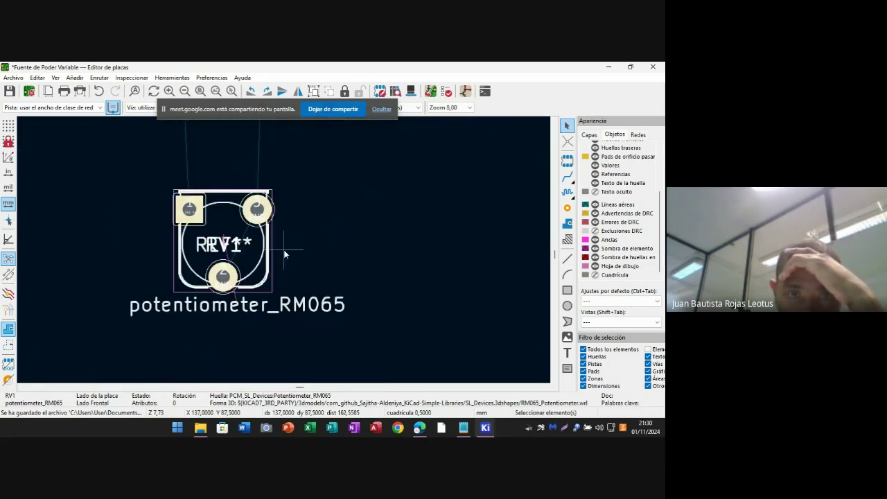
pyautogui.scroll(-2, 284, 255)
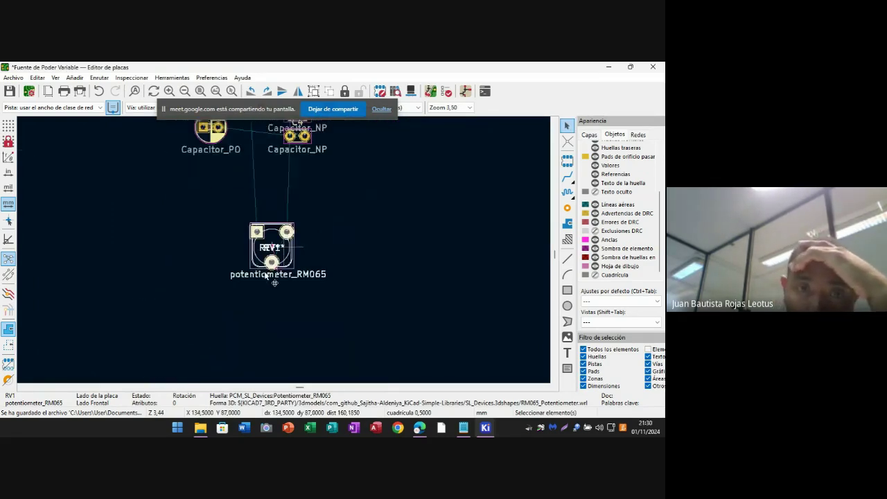
# - Move capacitor C3 to the left of potentiometer RV1 near X 113.5, Y 85.5 mm, and C4 to its right near X 157, Y 89 mm
pyautogui.click(210, 147)
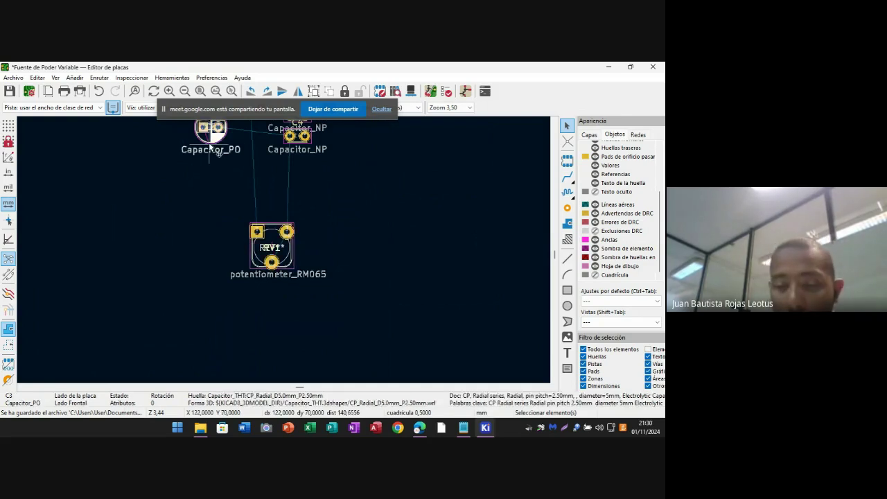
pyautogui.moveTo(210, 147); pyautogui.dragTo(180, 174)
pyautogui.click(166, 246)
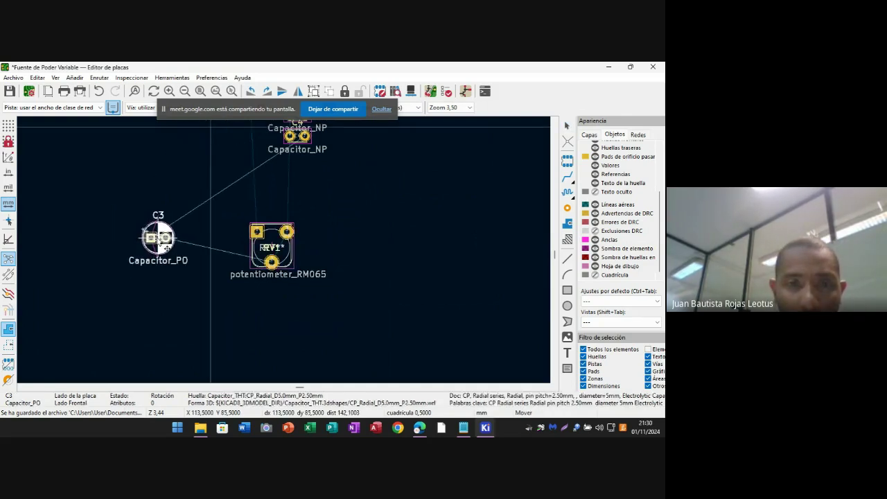
pyautogui.click(313, 151)
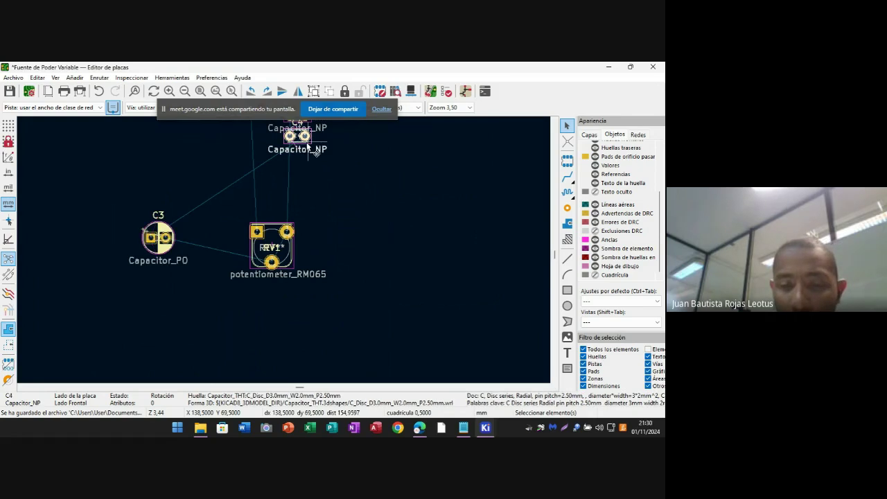
pyautogui.moveTo(313, 150); pyautogui.dragTo(433, 271)
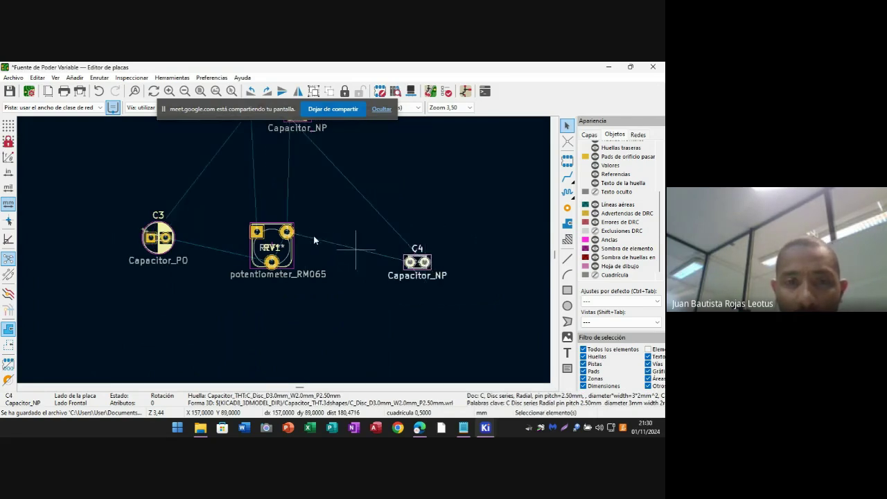
# - Spread out the upper footprints by moving regulator U1 to the right of R1, C1 below U1, and C2 down and left below R1
pyautogui.scroll(3, 314, 240)
pyautogui.scroll(-4, 283, 257)
pyautogui.moveTo(285, 216); pyautogui.dragTo(284, 335, button='middle')
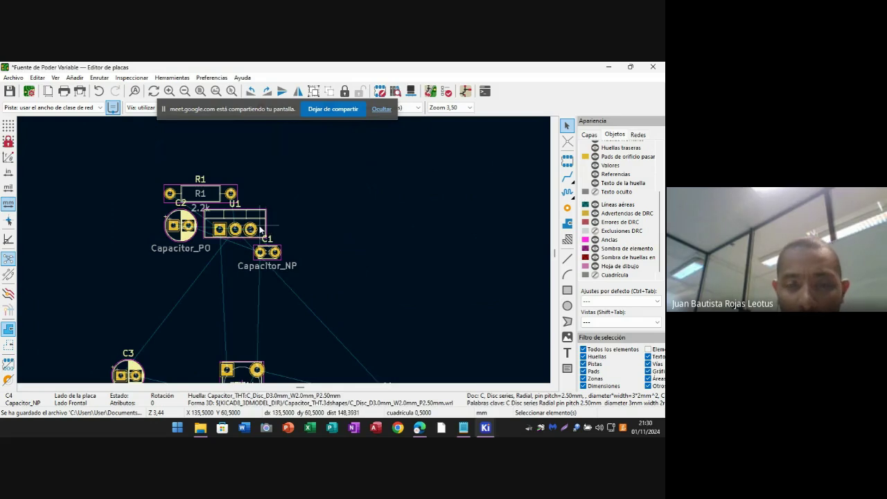
pyautogui.moveTo(260, 229); pyautogui.dragTo(376, 236)
pyautogui.moveTo(260, 254); pyautogui.dragTo(275, 309)
pyautogui.moveTo(173, 225); pyautogui.dragTo(145, 277)
pyautogui.click(182, 204)
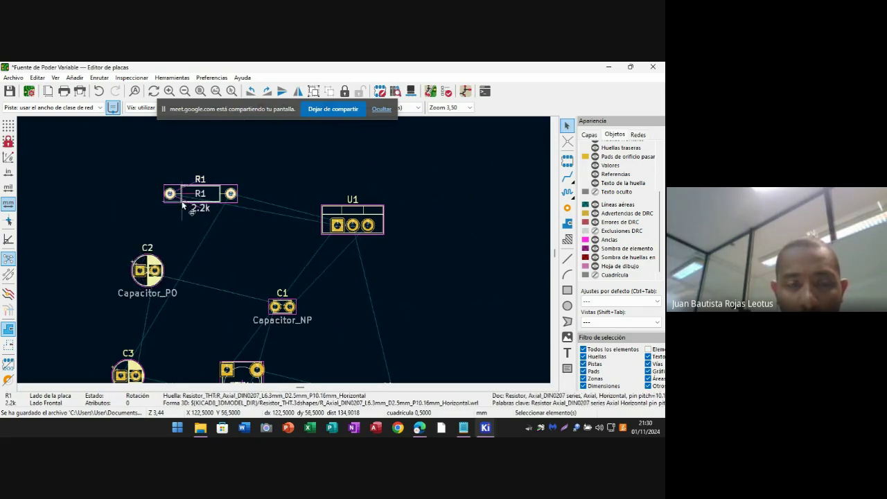
# - Open the 3D view of the board, rotate it to inspect the placed components at an angle, and close the viewer
pyautogui.click(411, 93)
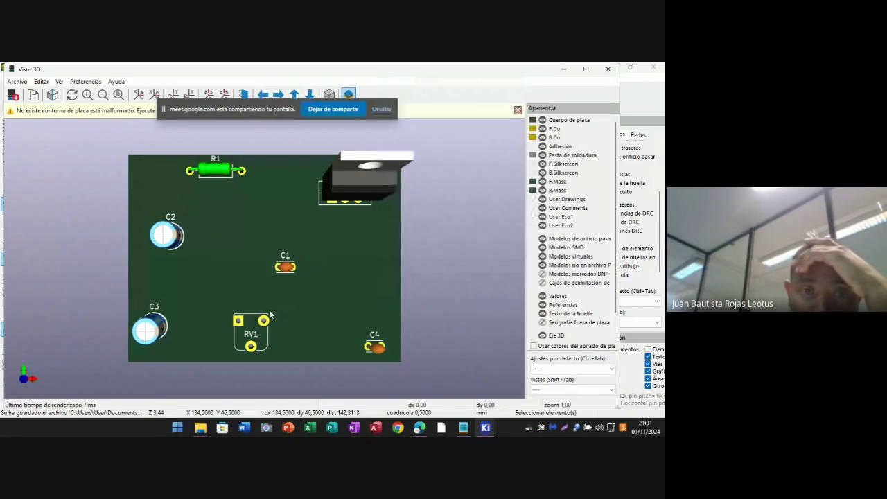
pyautogui.rightClick(282, 276)
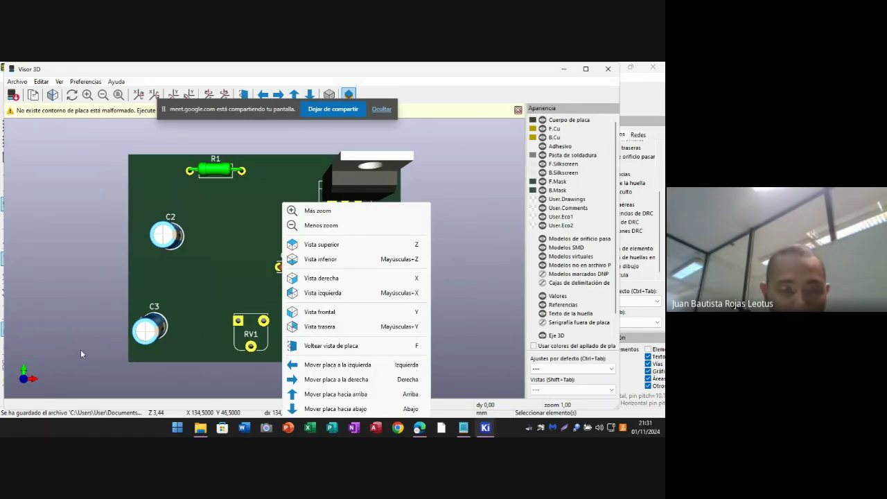
pyautogui.click(70, 328)
pyautogui.rightClick(51, 302)
pyautogui.click(398, 277)
pyautogui.moveTo(402, 275); pyautogui.dragTo(43, 309)
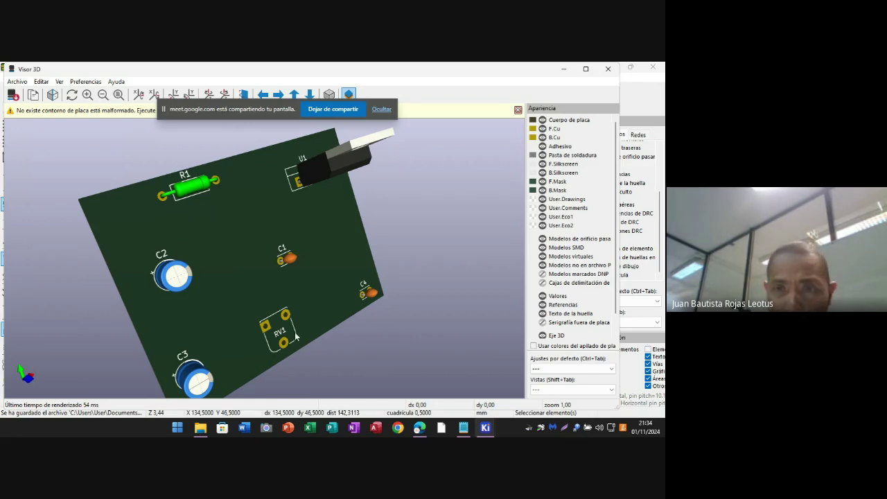
pyautogui.click(608, 69)
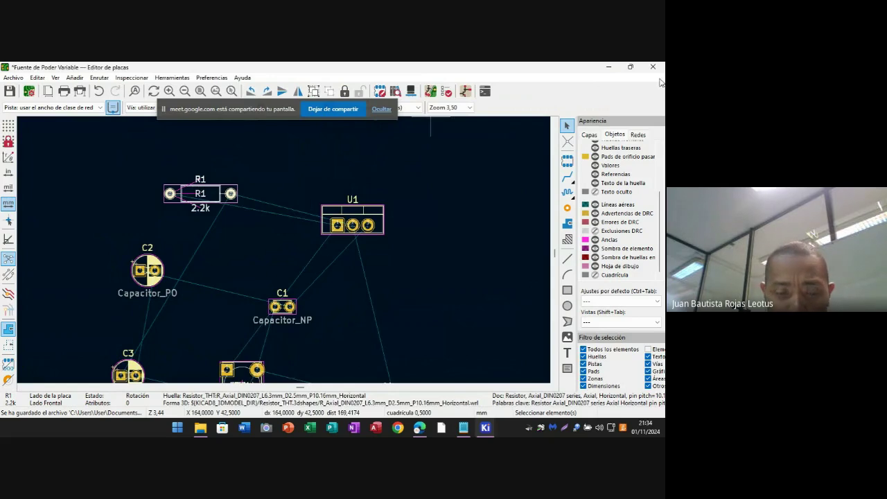
# - Save the board and close both the board editor and the schematic editor
pyautogui.hotkey('ctrl', 's')
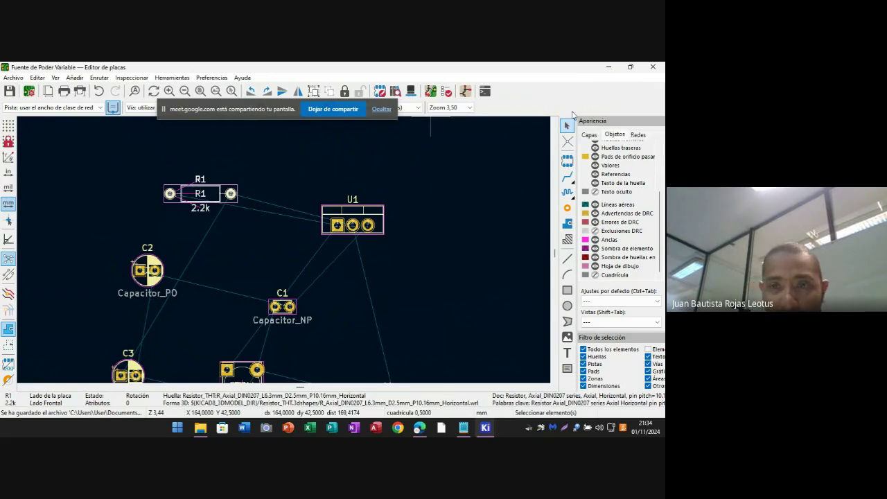
pyautogui.click(653, 69)
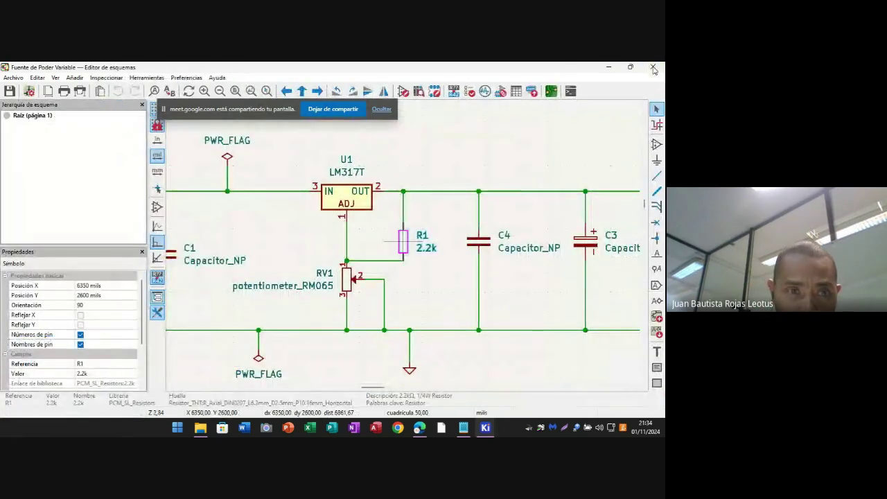
pyautogui.click(653, 67)
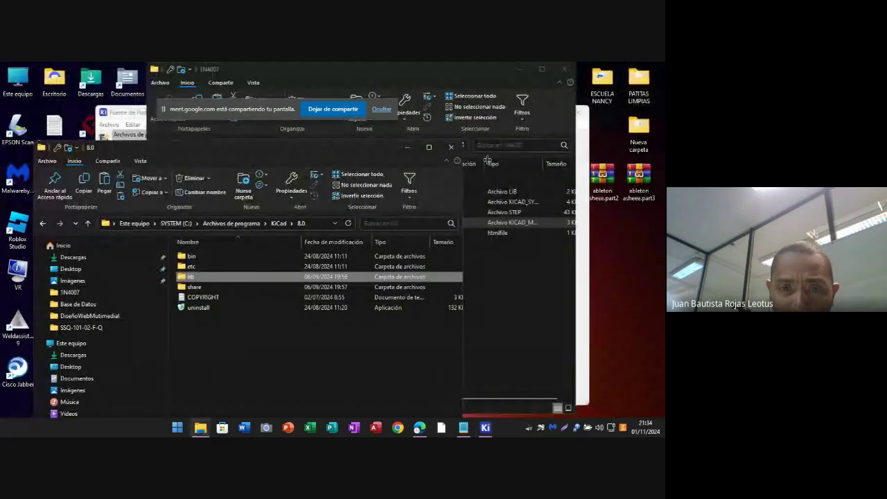
# - Close the two File Explorer windows showing the 8.0 and 1N4007 folders, and the KiCad project manager
pyautogui.click(450, 147)
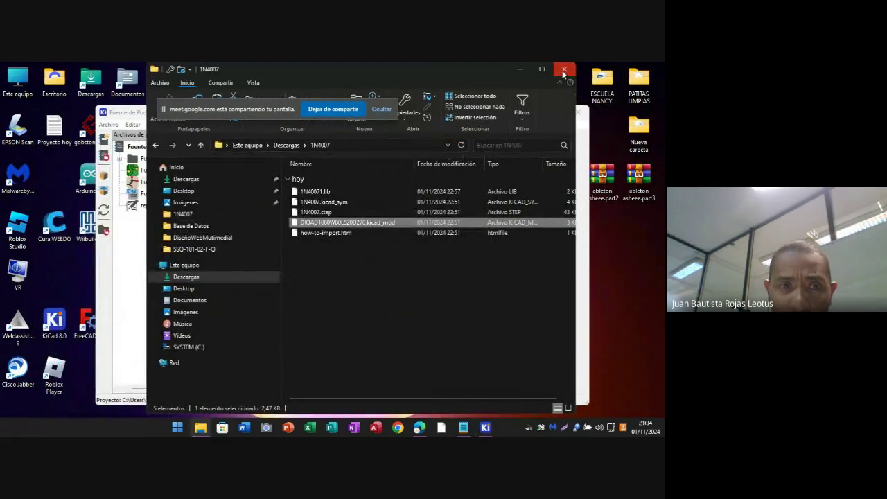
pyautogui.click(564, 69)
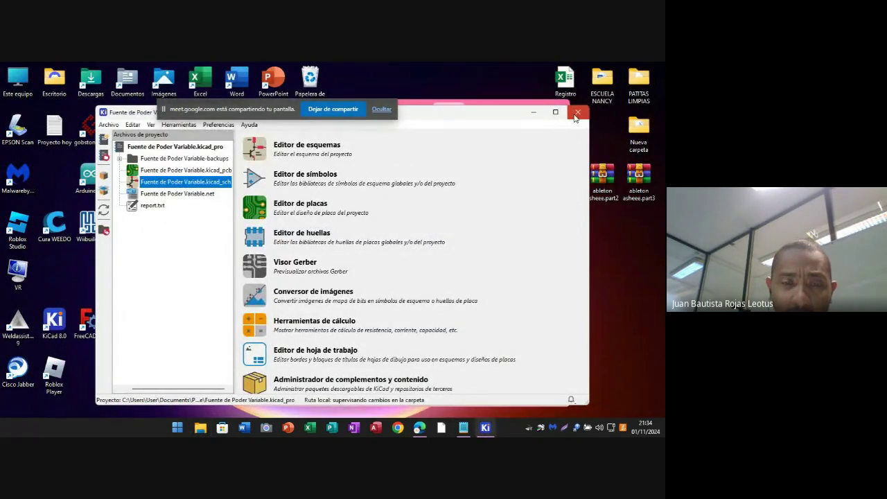
pyautogui.click(576, 113)
# - Switch to the Google Meet call in the browser and stop presenting the screen
pyautogui.click(535, 105)
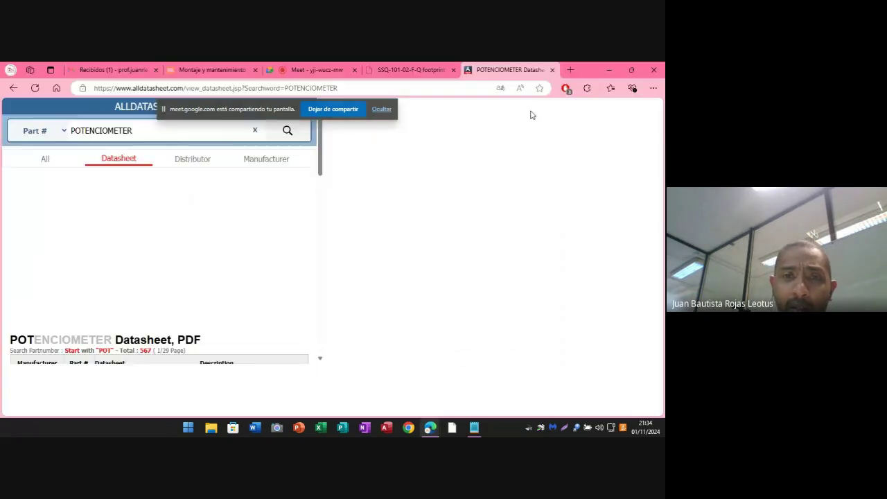
pyautogui.click(316, 69)
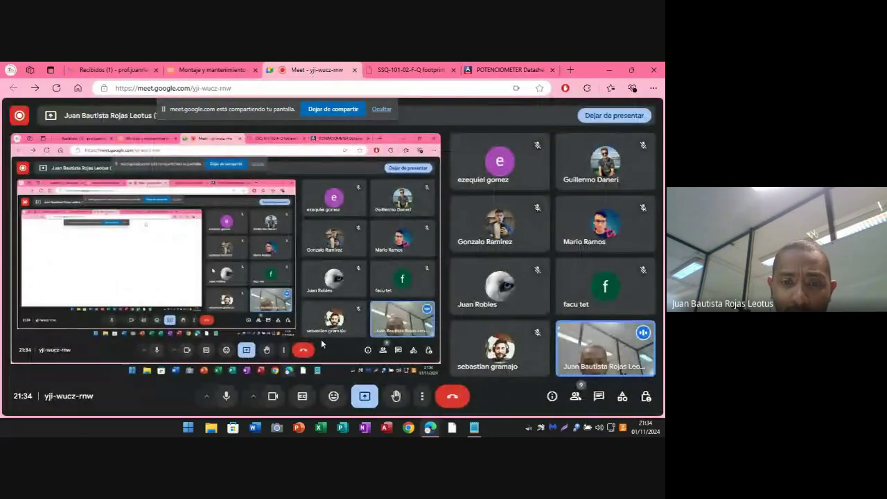
pyautogui.click(364, 396)
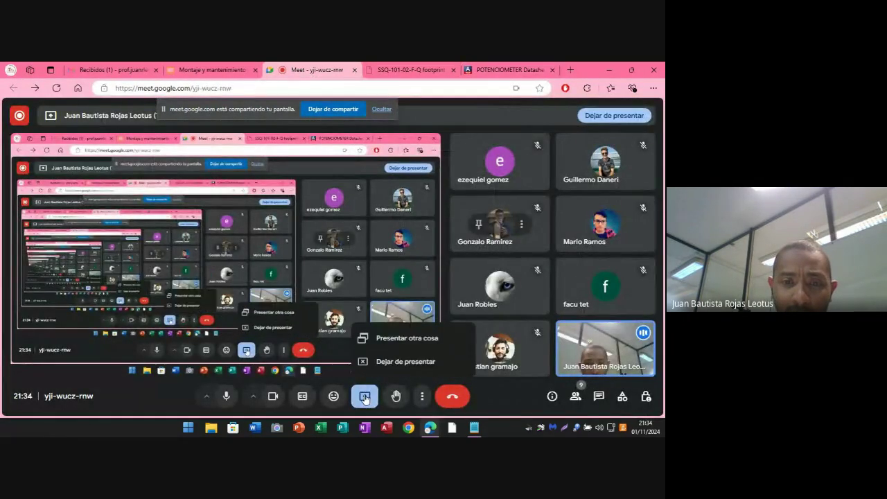
pyautogui.click(391, 362)
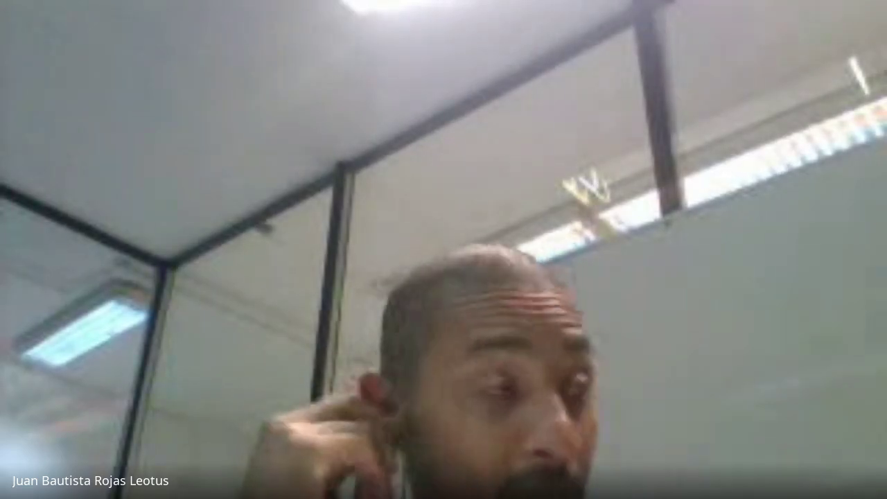